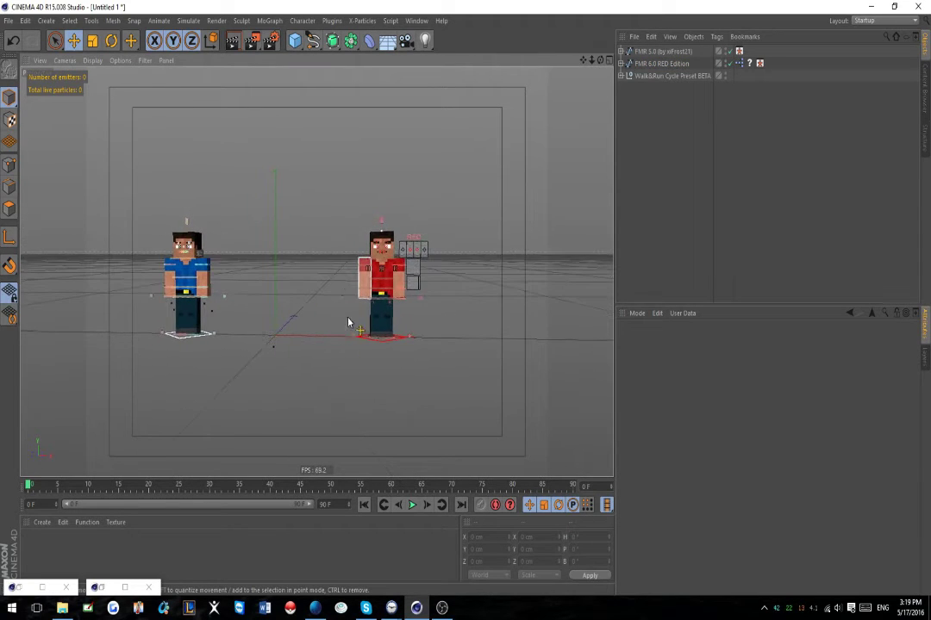
- Examine the blue and red character rigs from several angles and distances
{"action": "middle_click_drag", "start_coordinate": [349, 321], "coordinate": [432, 319], "text": "alt"}
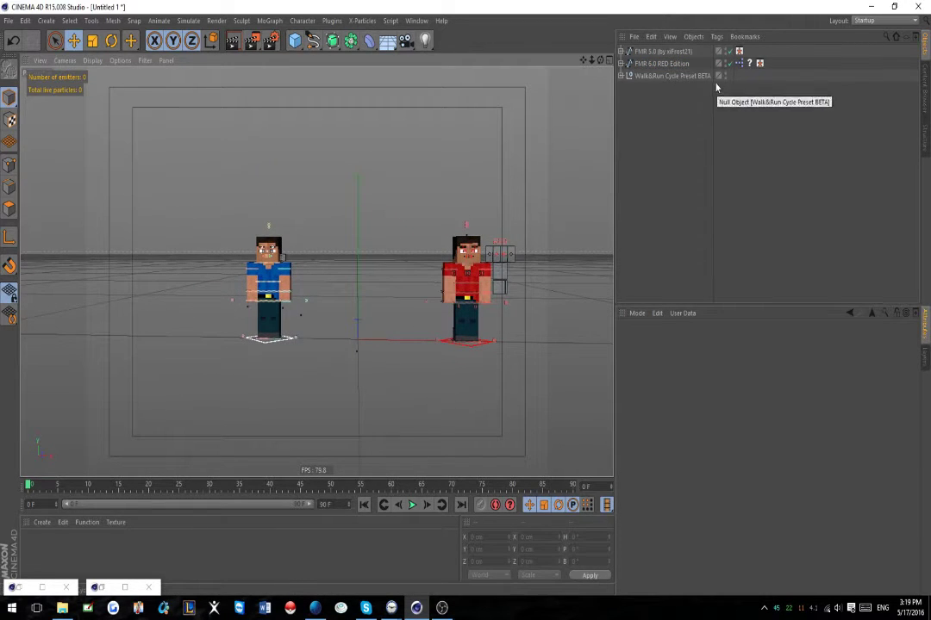
{"action": "scroll", "coordinate": [437, 232], "scroll_direction": "down", "scroll_amount": 4}
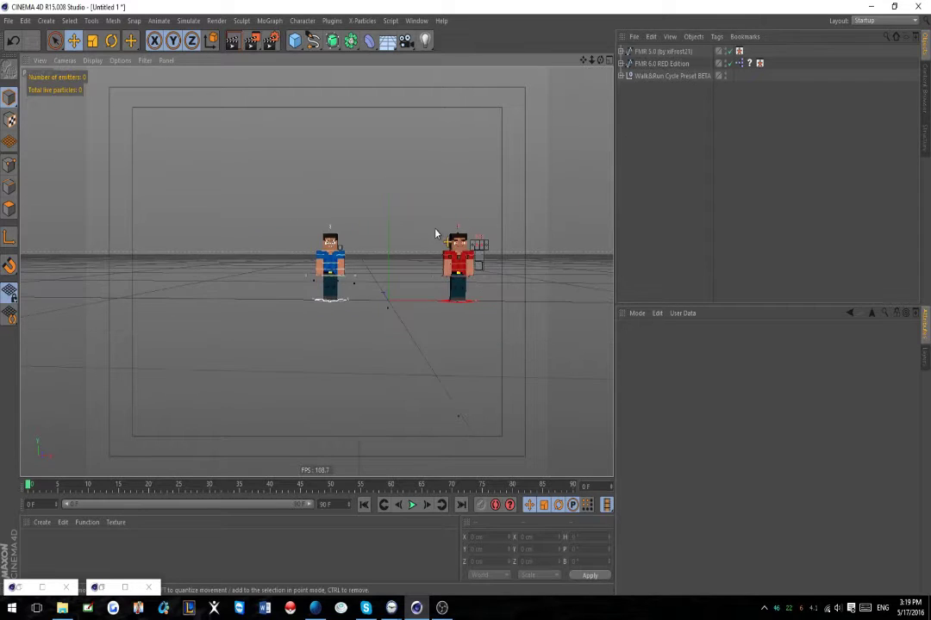
{"action": "left_click_drag", "start_coordinate": [434, 233], "coordinate": [480, 328], "text": "alt"}
{"action": "middle_click", "coordinate": [421, 301]}
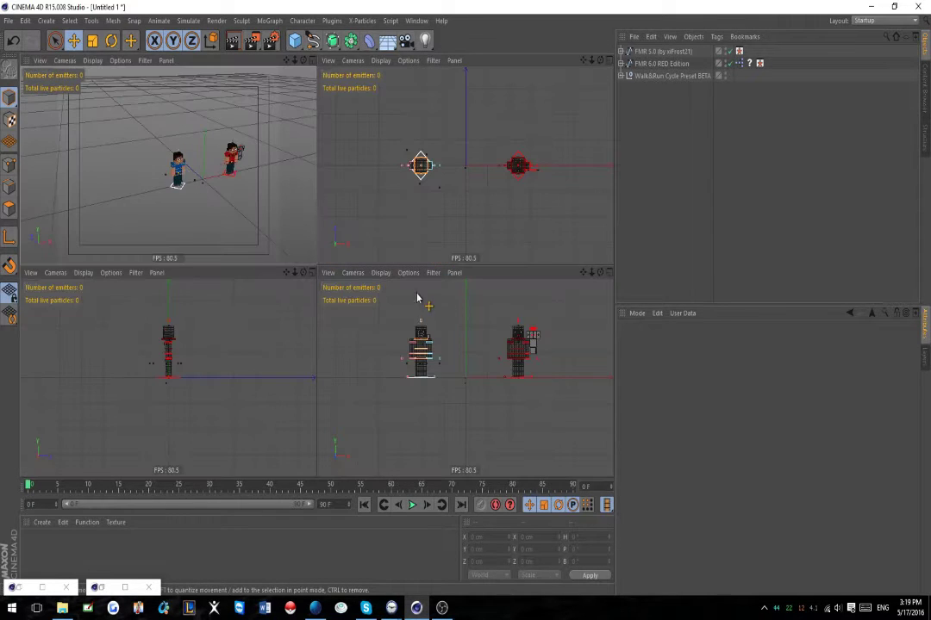
{"action": "left_click", "coordinate": [311, 62]}
{"action": "left_click_drag", "start_coordinate": [399, 234], "coordinate": [443, 264], "text": "alt"}
{"action": "scroll", "coordinate": [430, 294], "scroll_direction": "up", "scroll_amount": 5}
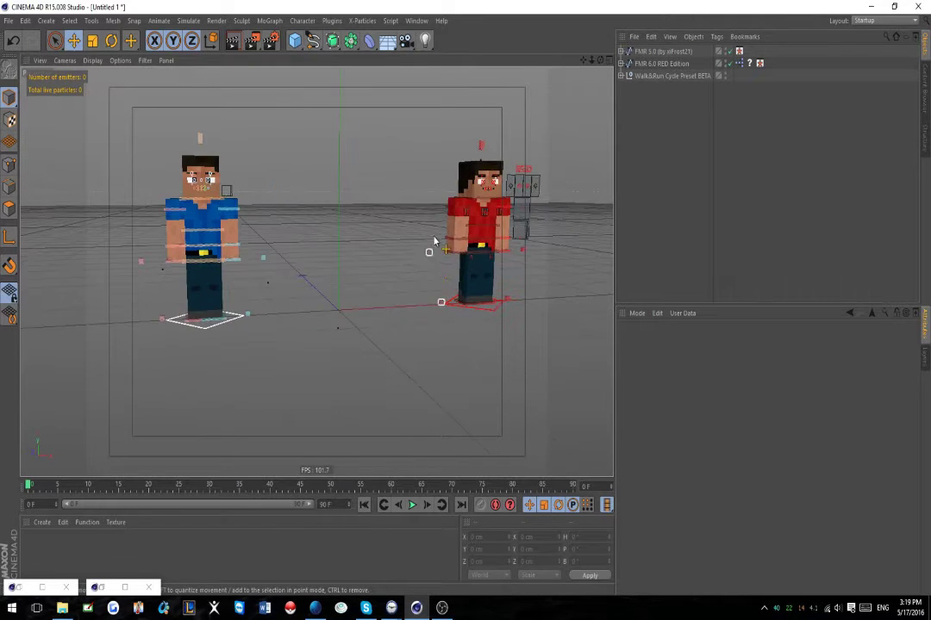
{"action": "middle_click_drag", "start_coordinate": [433, 235], "coordinate": [420, 304], "text": "alt"}
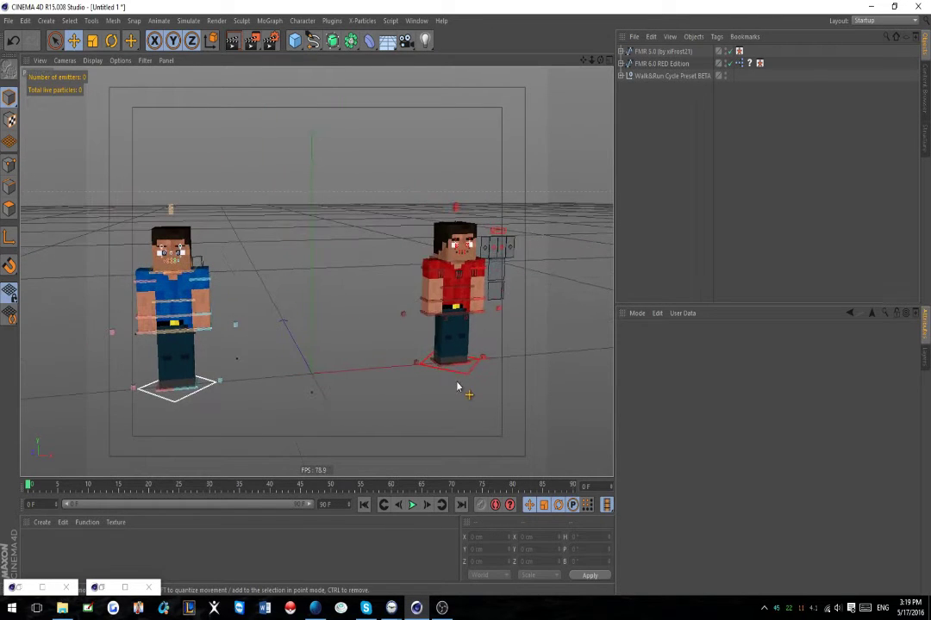
{"action": "left_click_drag", "start_coordinate": [467, 387], "coordinate": [502, 372], "text": "alt"}
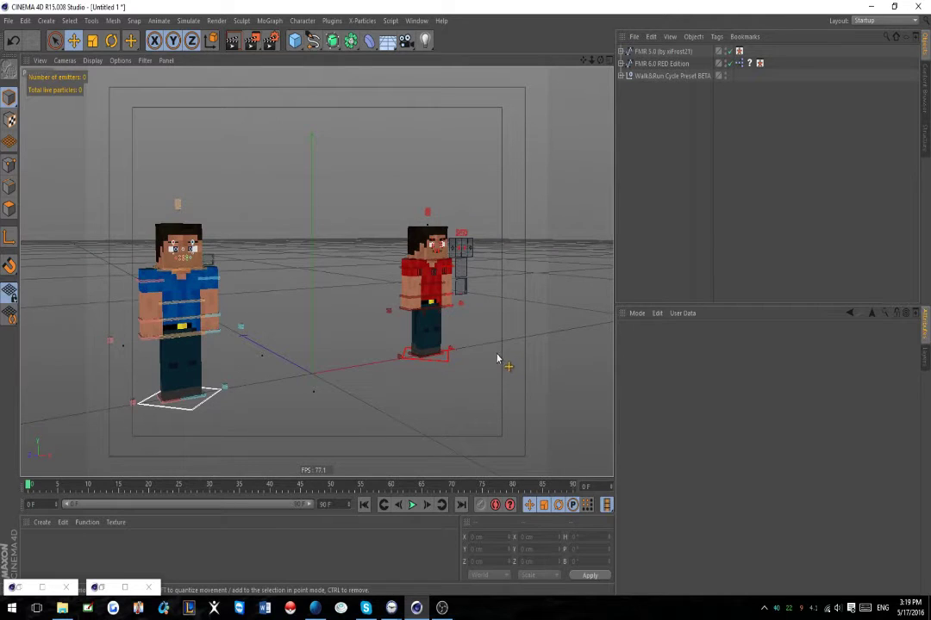
{"action": "scroll", "coordinate": [440, 349], "scroll_direction": "down", "scroll_amount": 4}
{"action": "left_click_drag", "start_coordinate": [445, 360], "coordinate": [405, 345], "text": "alt"}
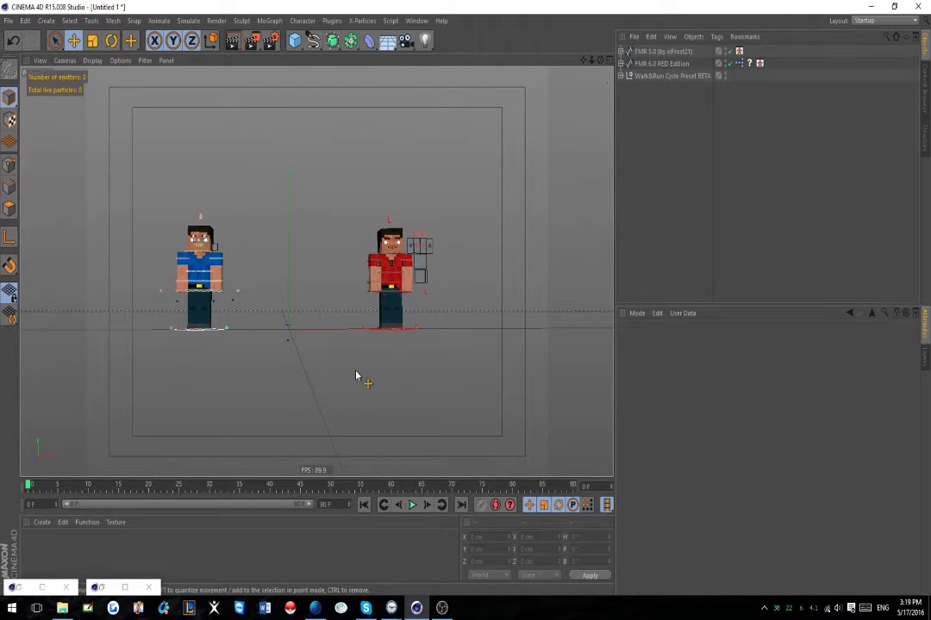
{"action": "left_click_drag", "start_coordinate": [333, 257], "coordinate": [295, 298], "text": "alt"}
{"action": "scroll", "coordinate": [308, 267], "scroll_direction": "up", "scroll_amount": 4}
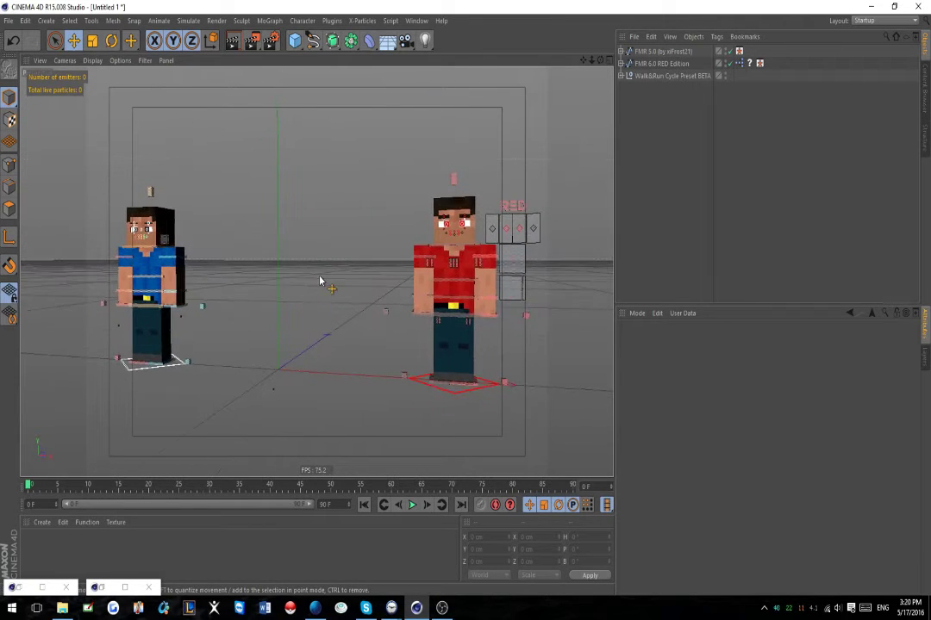
{"action": "scroll", "coordinate": [320, 281], "scroll_direction": "down", "scroll_amount": 4}
{"action": "scroll", "coordinate": [297, 285], "scroll_direction": "up", "scroll_amount": 3}
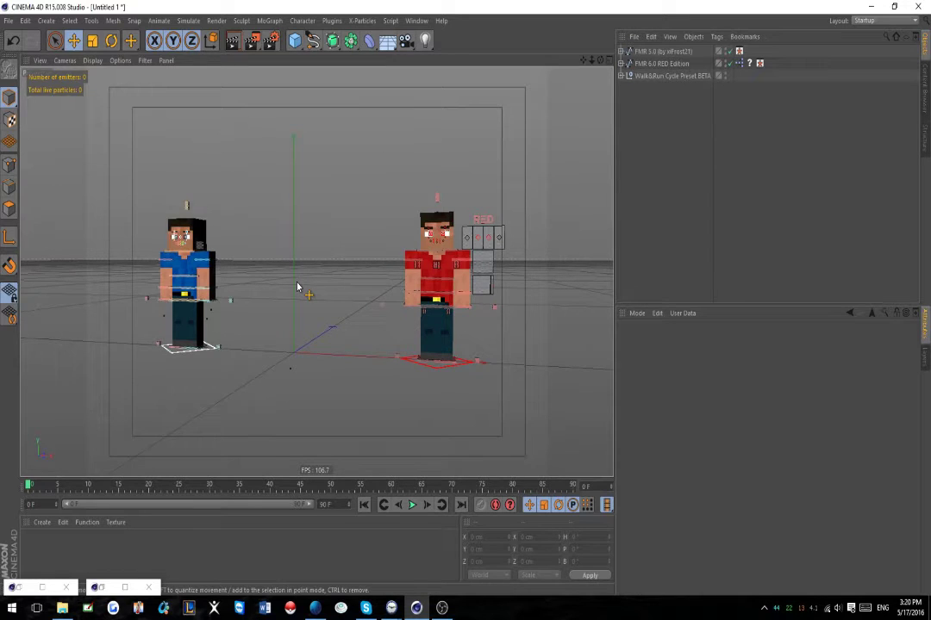
- Try moving the blue character's hip control down and sideways to bend the body, and undo the move
{"action": "scroll", "coordinate": [240, 291], "scroll_direction": "up", "scroll_amount": 3}
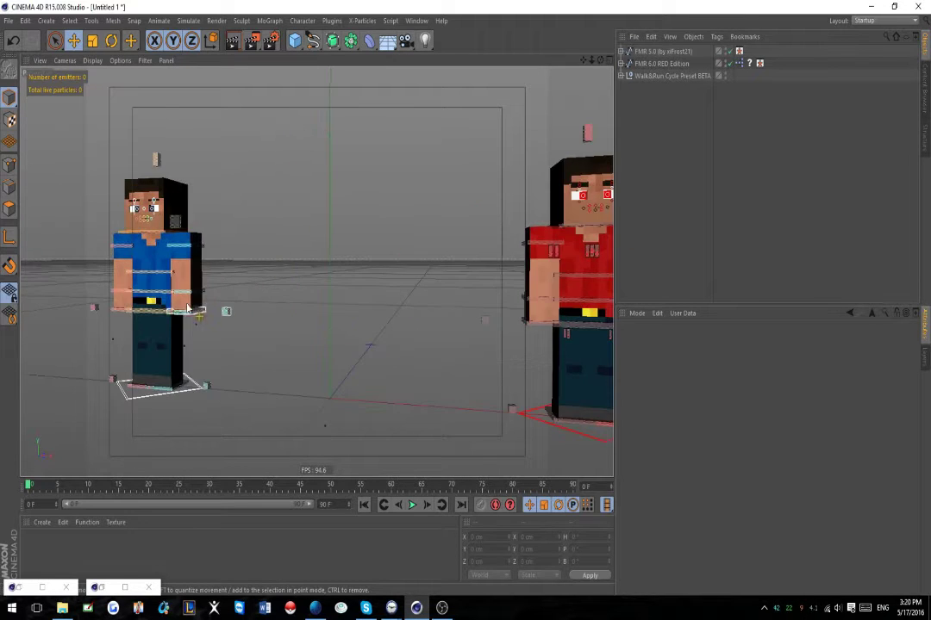
{"action": "left_click_drag", "start_coordinate": [187, 309], "coordinate": [268, 309], "text": "alt"}
{"action": "middle_click_drag", "start_coordinate": [213, 315], "coordinate": [380, 314], "text": "alt"}
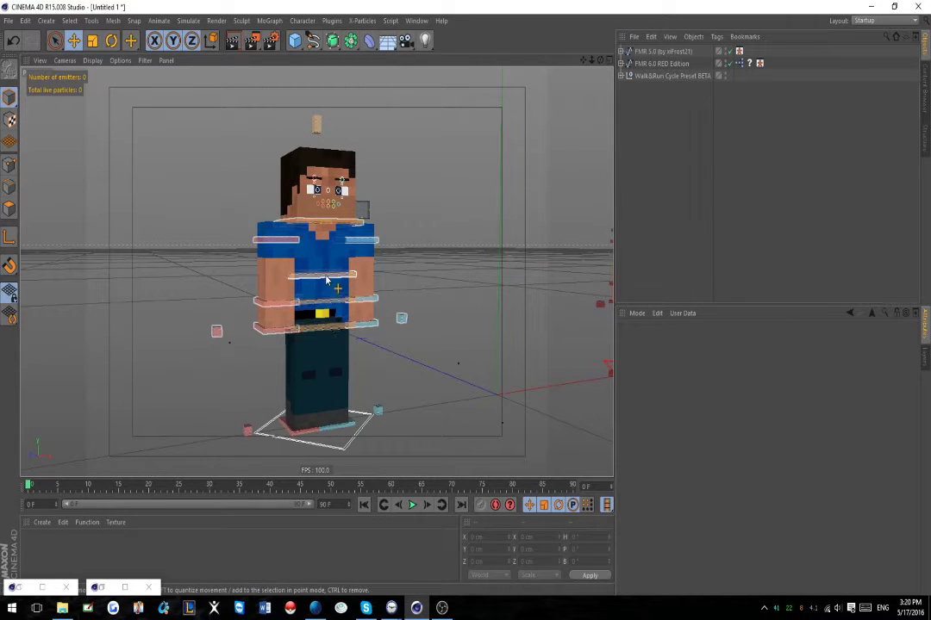
{"action": "left_click", "coordinate": [326, 312]}
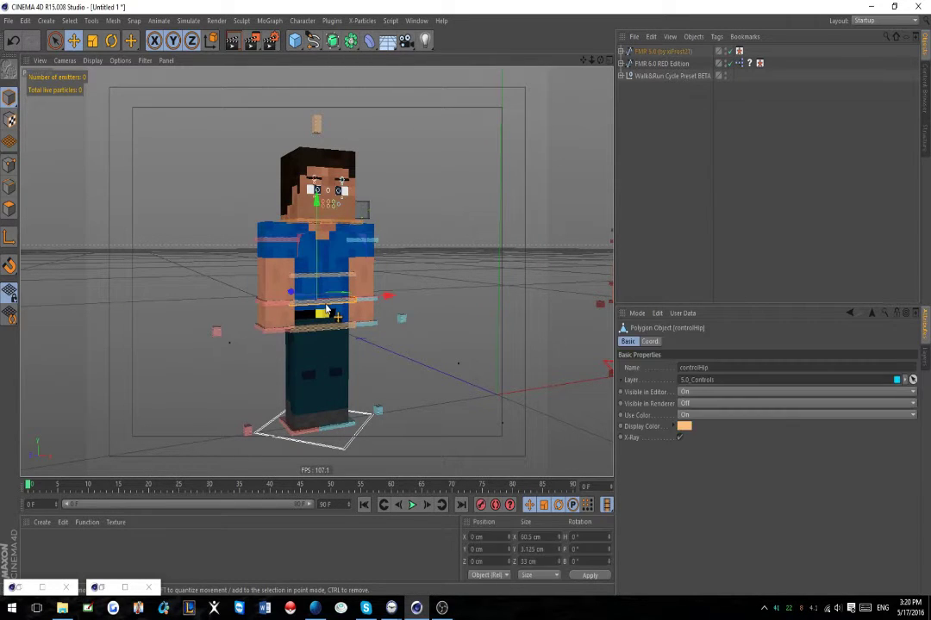
{"action": "left_click_drag", "start_coordinate": [326, 312], "coordinate": [398, 346]}
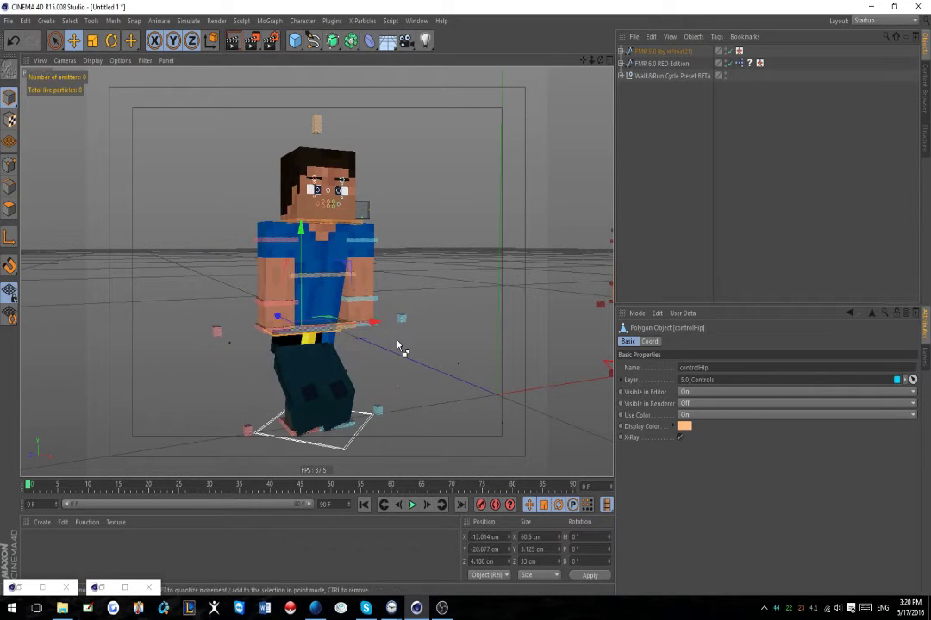
{"action": "key", "text": "ctrl+z"}
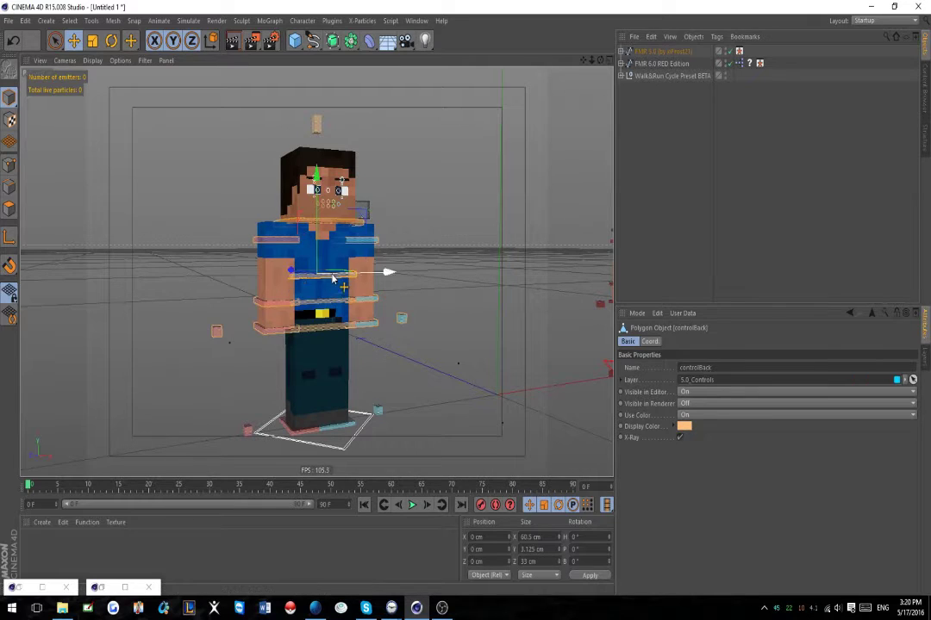
- Inspect the blue rig's left arm goal, left wrist and right leg goal controls by selecting each one
{"action": "left_click", "coordinate": [368, 306]}
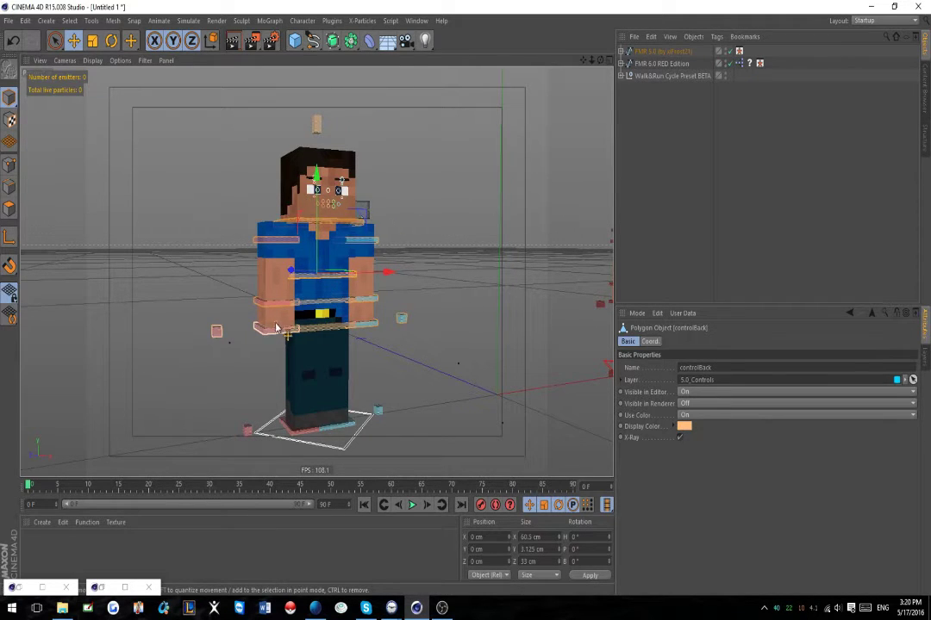
{"action": "left_click", "coordinate": [374, 325]}
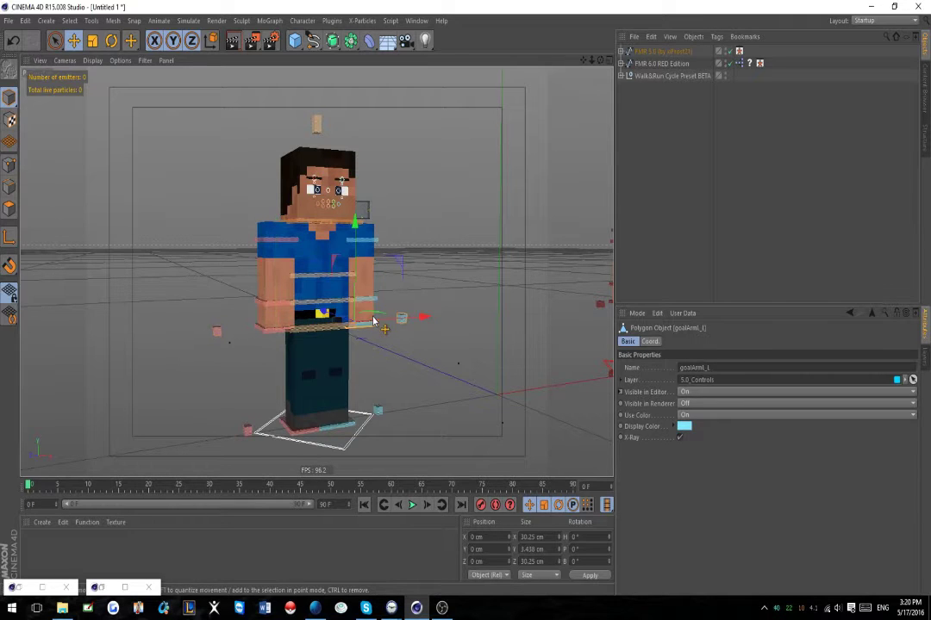
{"action": "left_click", "coordinate": [374, 299]}
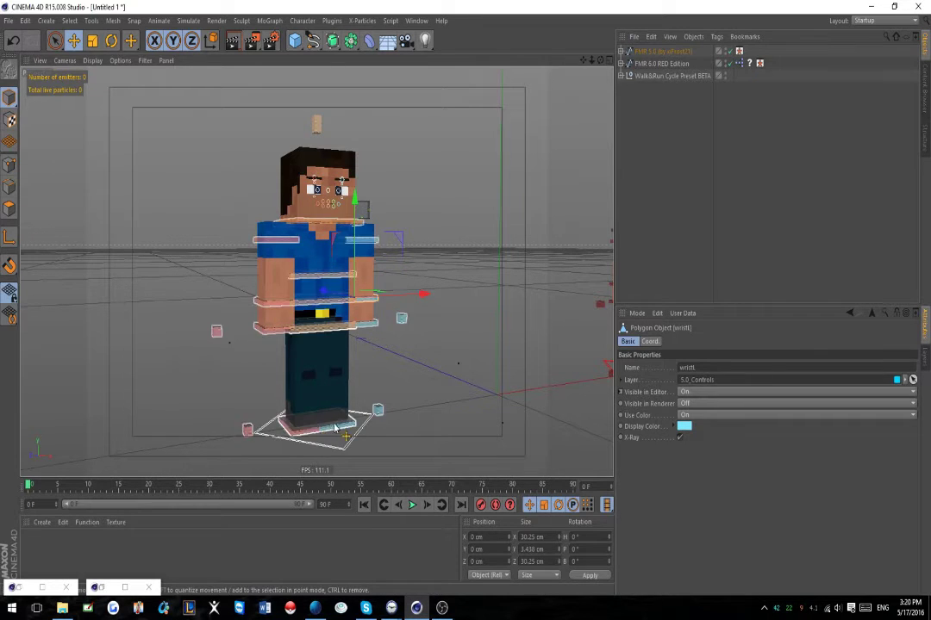
{"action": "left_click", "coordinate": [310, 433]}
{"action": "scroll", "coordinate": [400, 331], "scroll_direction": "down", "scroll_amount": 3}
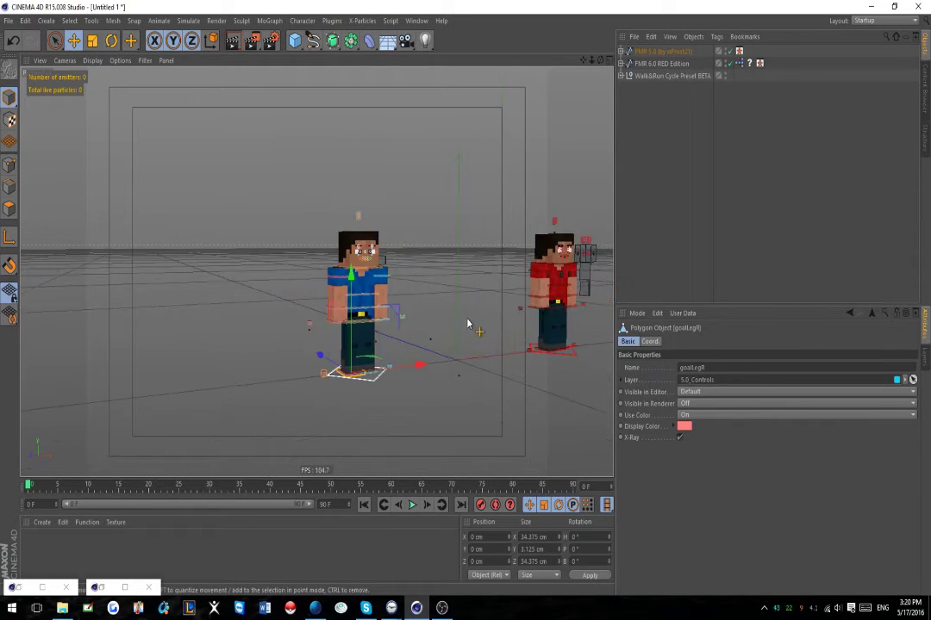
{"action": "left_click_drag", "start_coordinate": [468, 321], "coordinate": [476, 349]}
{"action": "key", "text": "ctrl+z"}
{"action": "scroll", "coordinate": [492, 351], "scroll_direction": "up", "scroll_amount": 3}
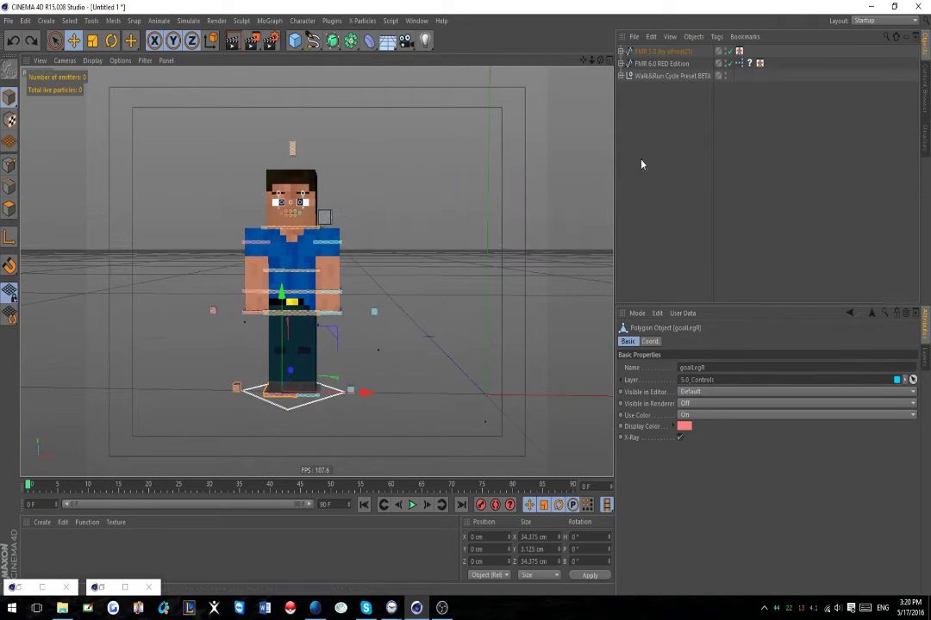
- Display the Walk&Run Cycle Preset BETA object's settings and enlarge the area that shows its attributes
{"action": "left_click", "coordinate": [676, 77]}
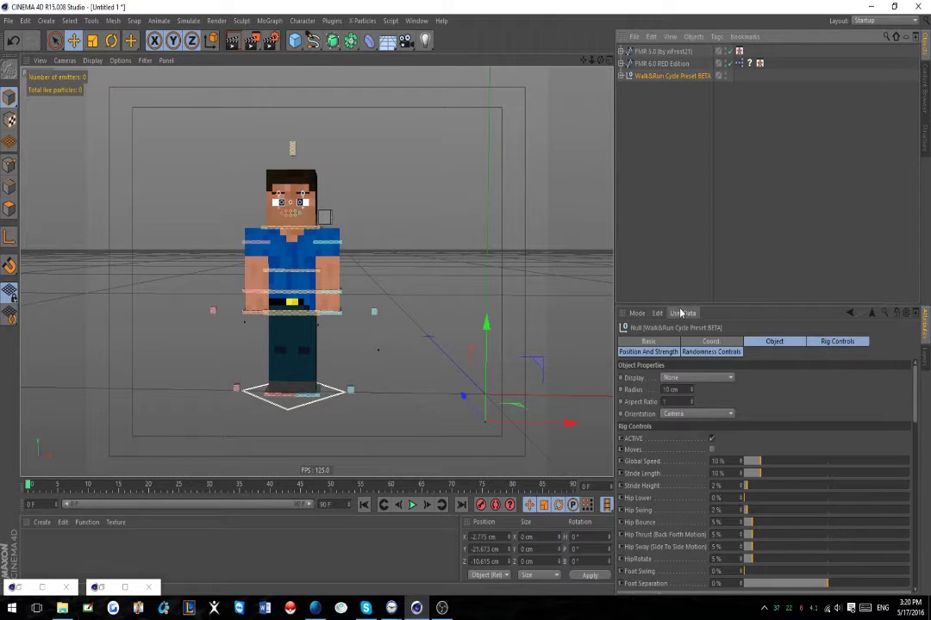
{"action": "left_click_drag", "start_coordinate": [684, 307], "coordinate": [688, 105]}
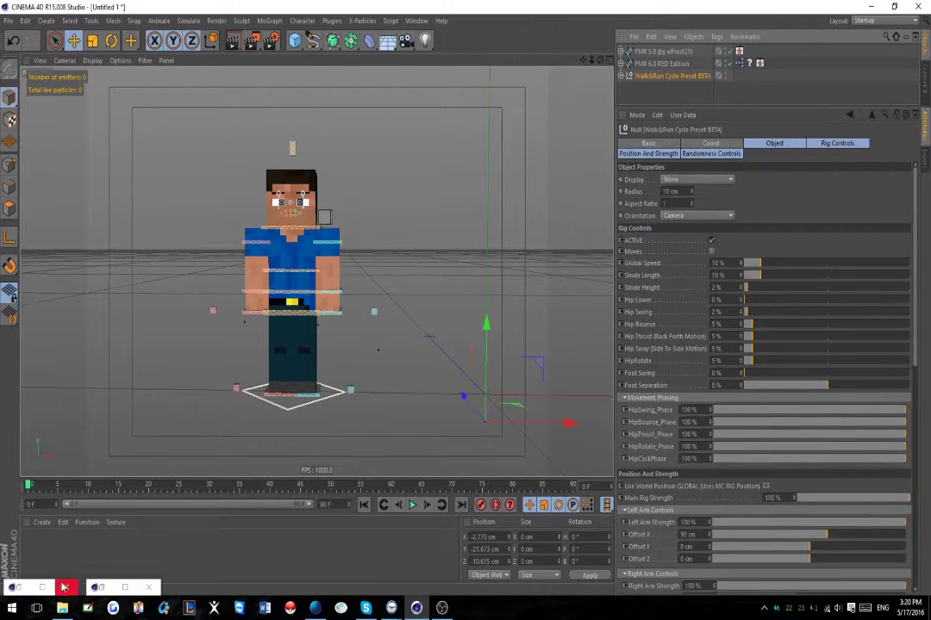
{"action": "left_click", "coordinate": [103, 587]}
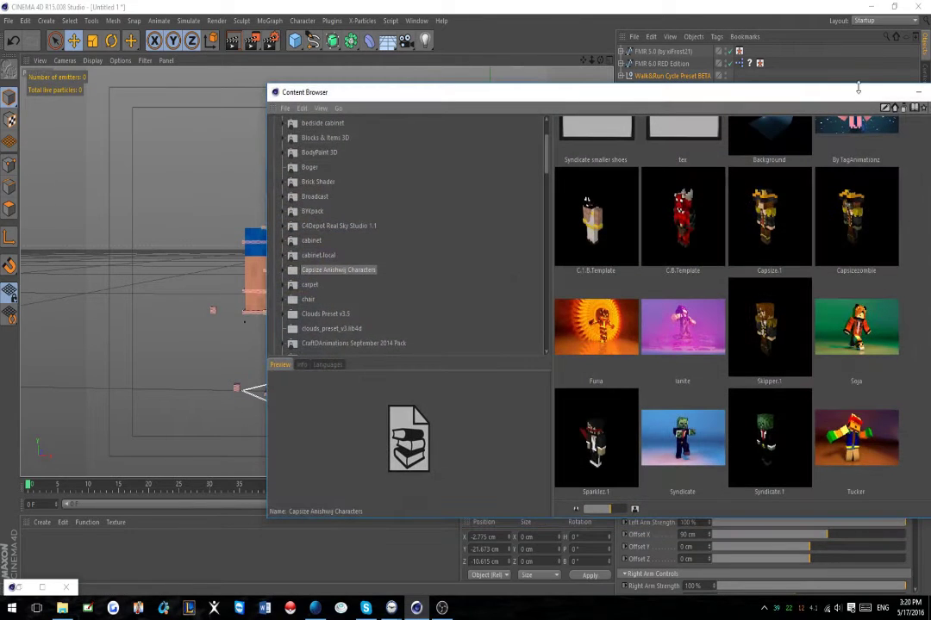
{"action": "scroll", "coordinate": [405, 308], "scroll_direction": "down", "scroll_amount": 10}
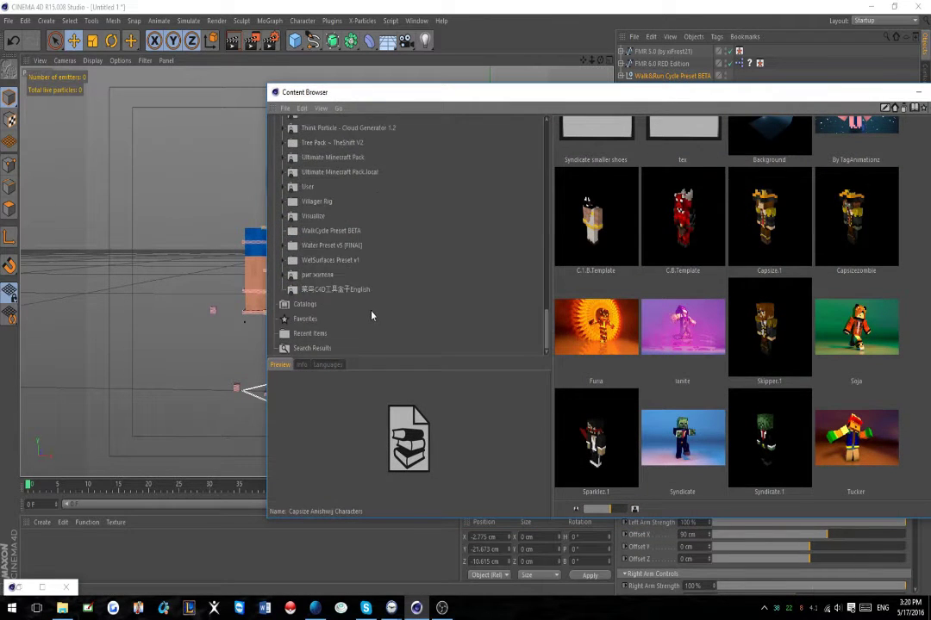
{"action": "scroll", "coordinate": [372, 317], "scroll_direction": "up", "scroll_amount": 10}
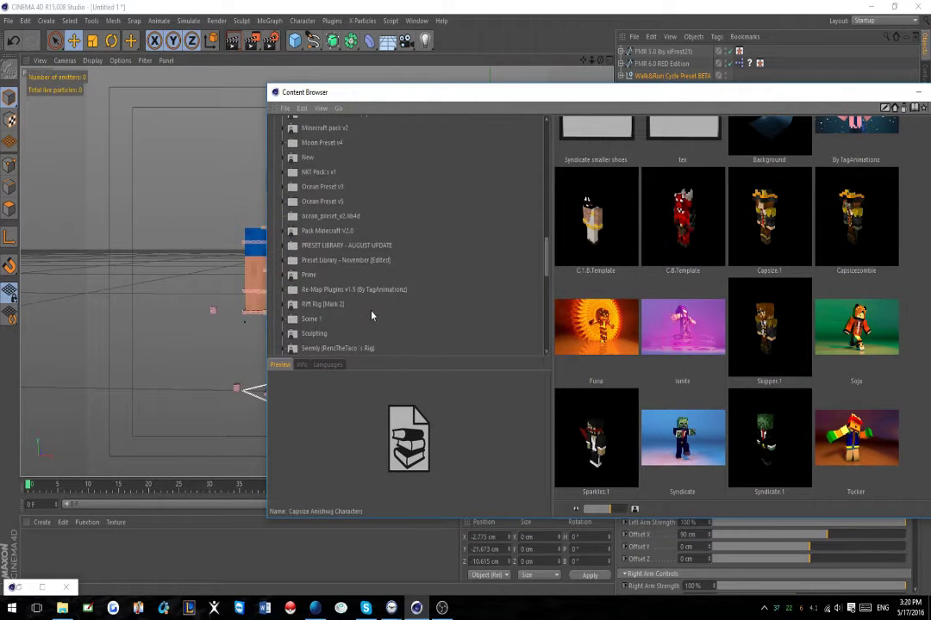
{"action": "scroll", "coordinate": [371, 317], "scroll_direction": "up", "scroll_amount": 5}
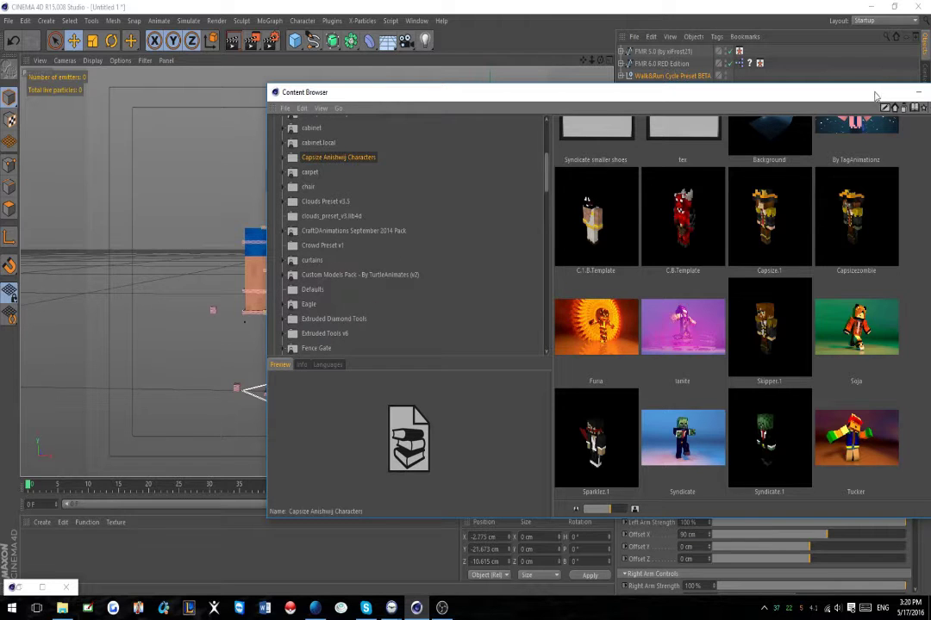
{"action": "left_click_drag", "start_coordinate": [884, 96], "coordinate": [623, 171]}
{"action": "left_click", "coordinate": [705, 166]}
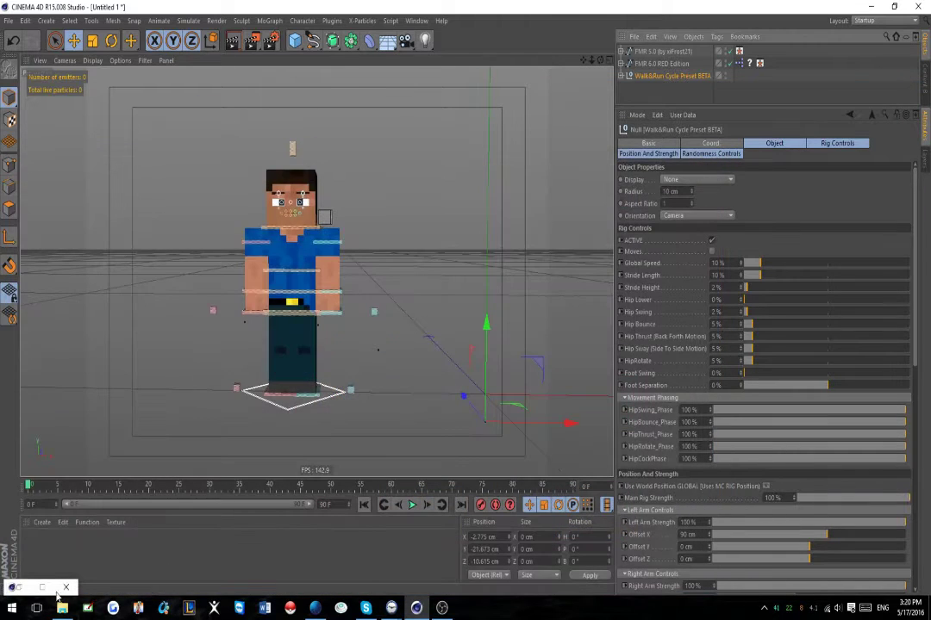
- Find the WalkCycle Preset BETA folder in the FMR 5 Content Browser window, show its contents, and move the window lower to uncover the scene objects
{"action": "left_click", "coordinate": [24, 589]}
{"action": "scroll", "coordinate": [90, 234], "scroll_direction": "down", "scroll_amount": 15}
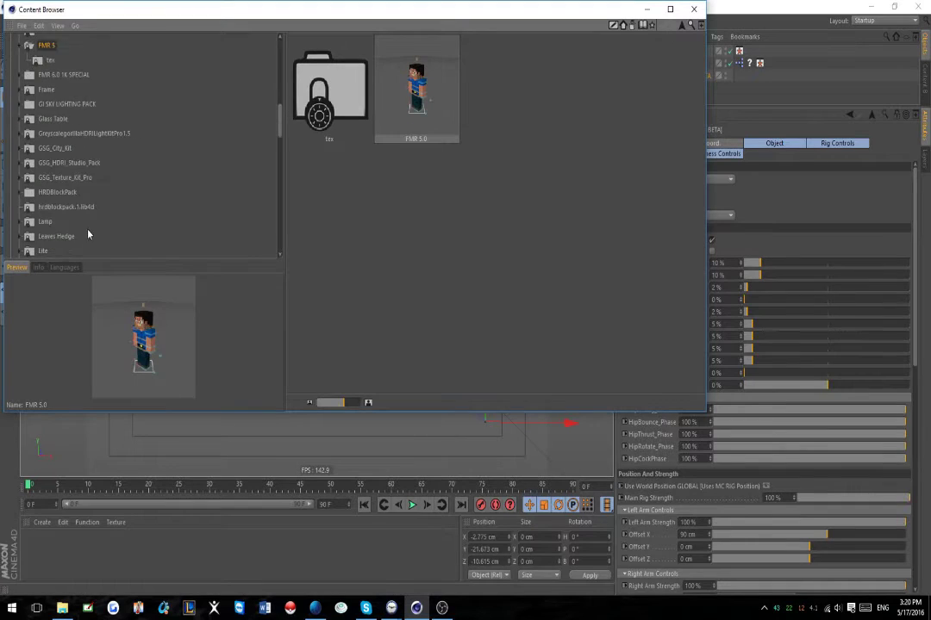
{"action": "scroll", "coordinate": [97, 209], "scroll_direction": "up", "scroll_amount": 5}
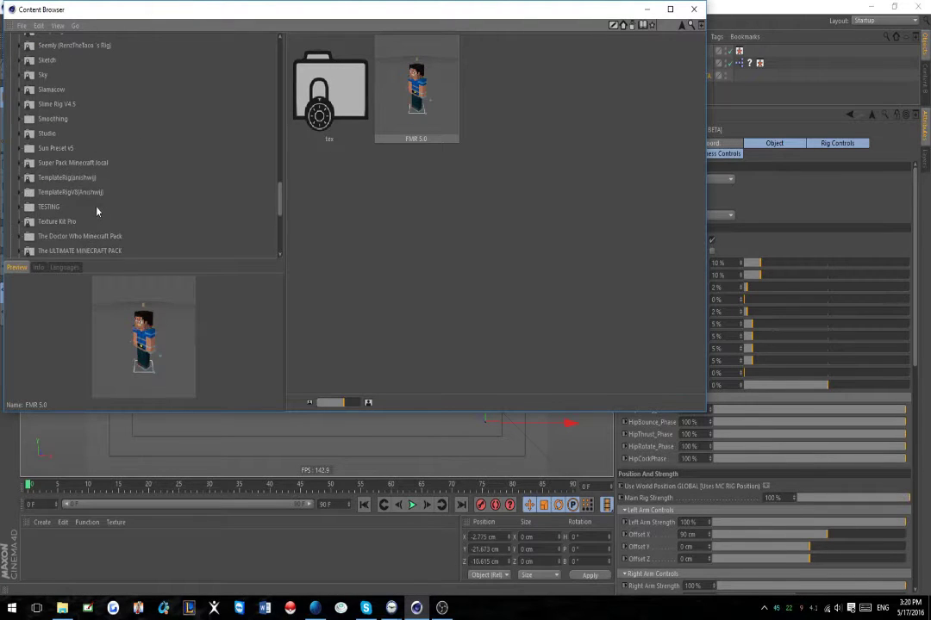
{"action": "scroll", "coordinate": [97, 213], "scroll_direction": "down", "scroll_amount": 2}
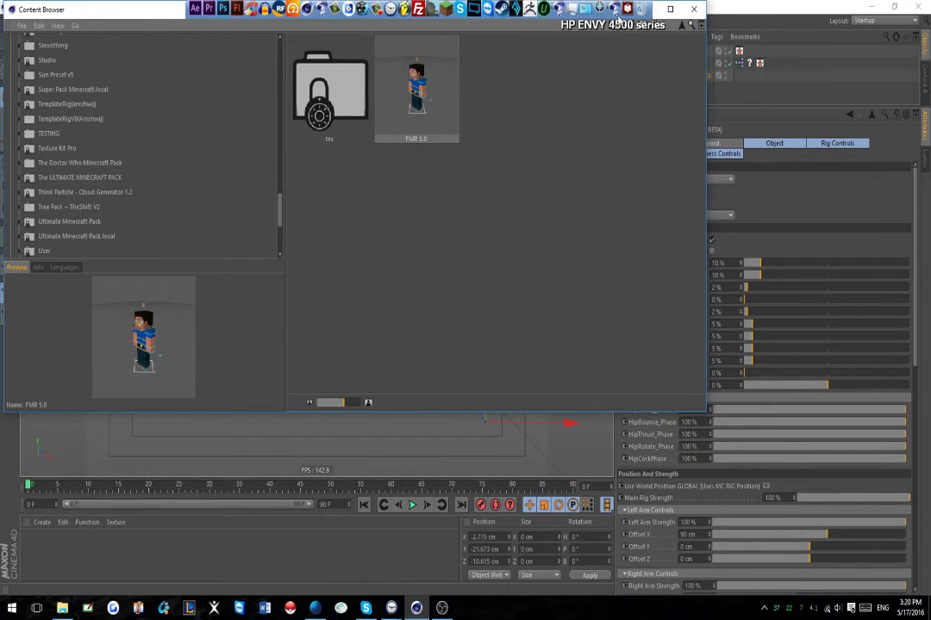
{"action": "scroll", "coordinate": [60, 173], "scroll_direction": "up", "scroll_amount": 12}
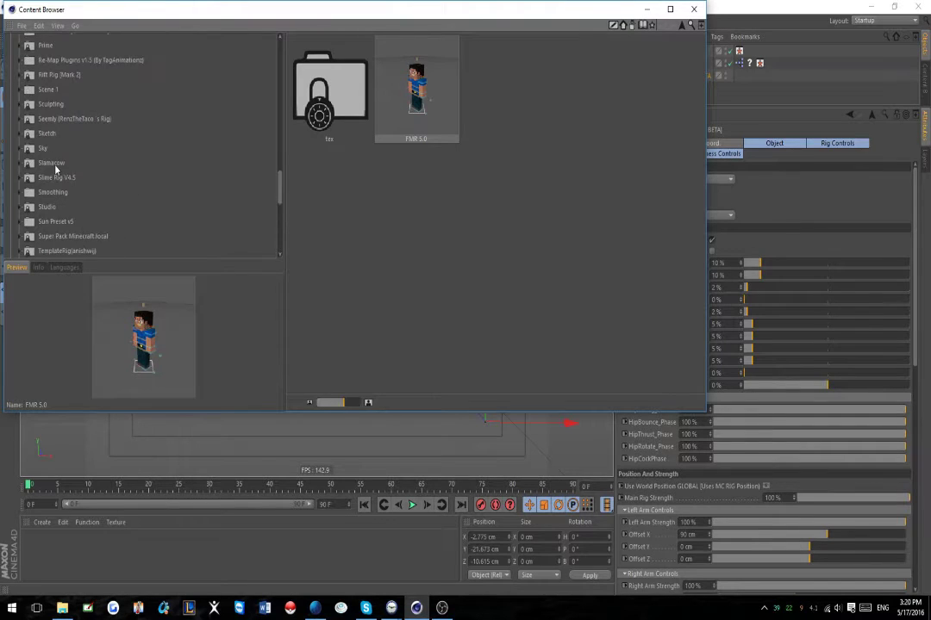
{"action": "scroll", "coordinate": [78, 188], "scroll_direction": "up", "scroll_amount": 6}
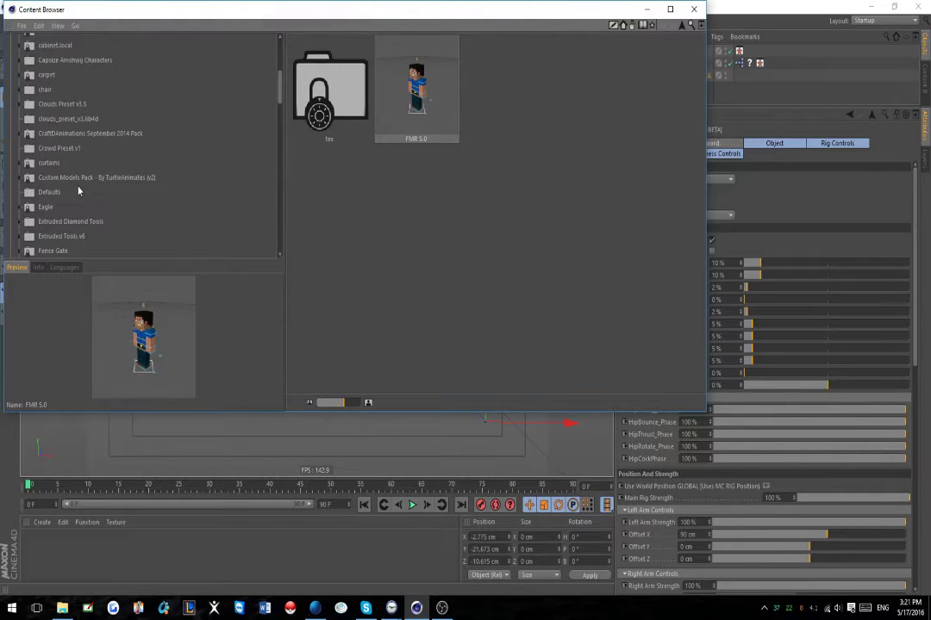
{"action": "scroll", "coordinate": [78, 191], "scroll_direction": "up", "scroll_amount": 5}
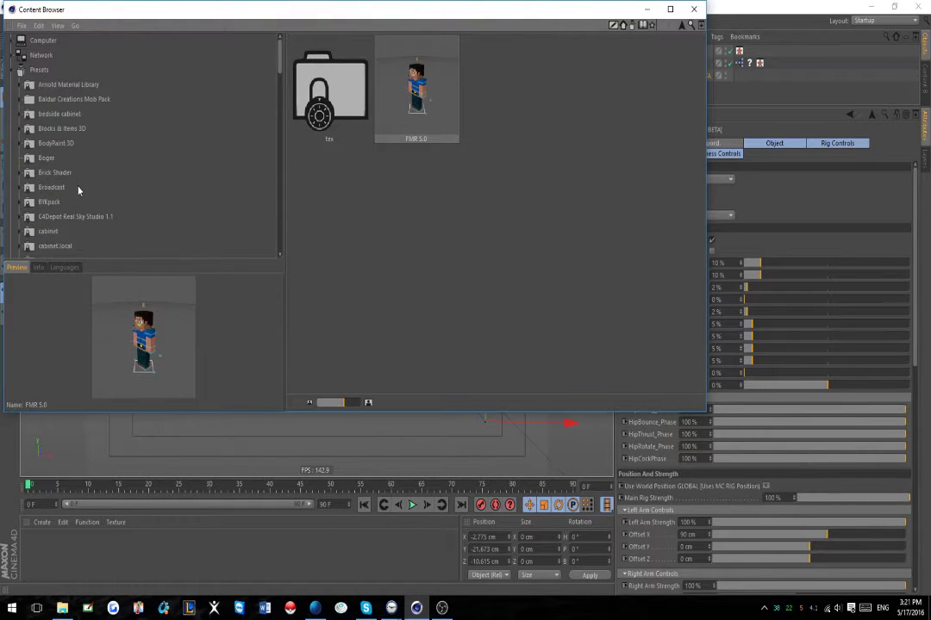
{"action": "scroll", "coordinate": [78, 190], "scroll_direction": "down", "scroll_amount": 20}
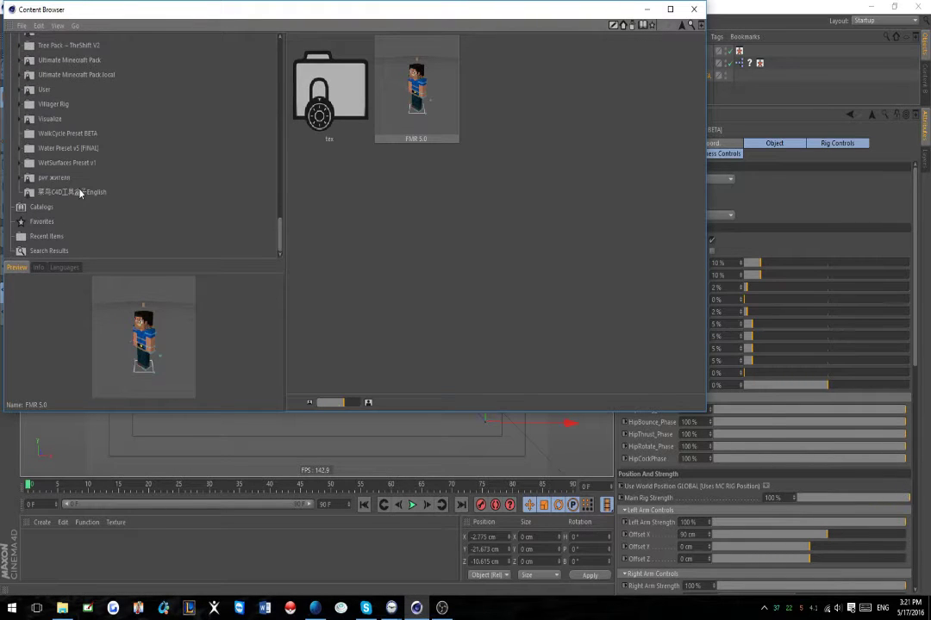
{"action": "left_click", "coordinate": [76, 134]}
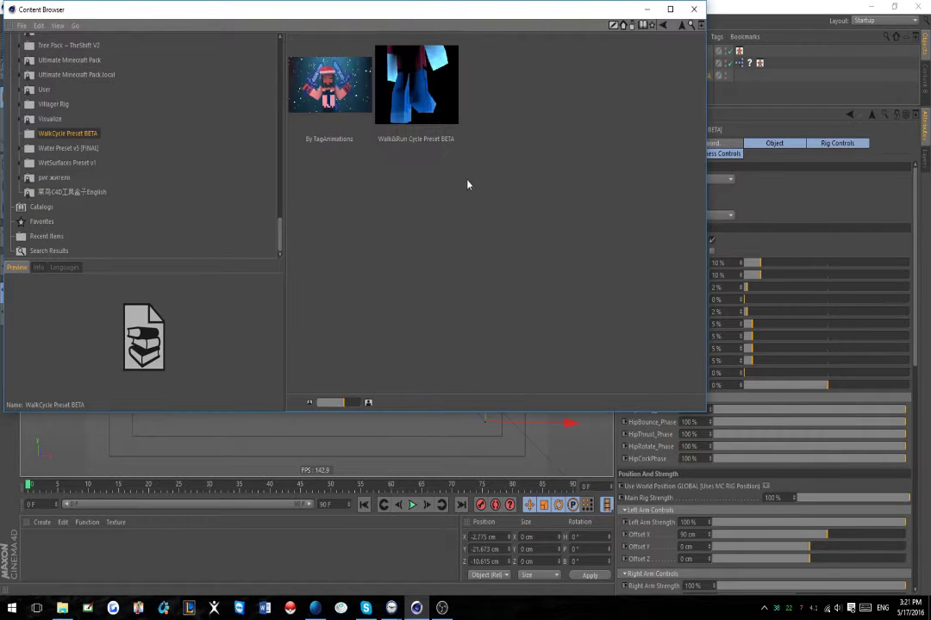
{"action": "left_click_drag", "start_coordinate": [423, 11], "coordinate": [371, 238]}
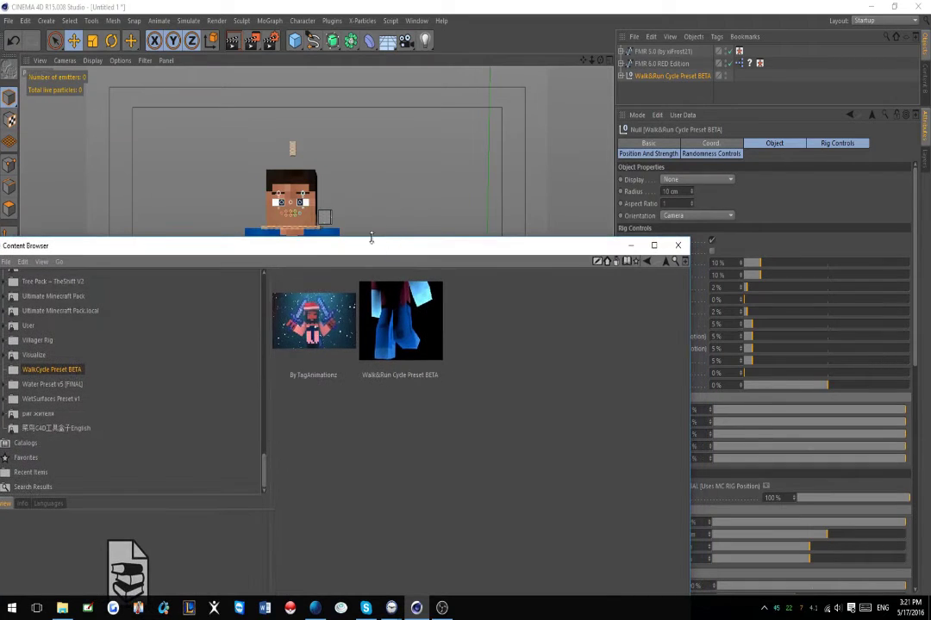
- Inspect the By TagAnimationz and Walk&Run Cycle Preset BETA items in the preset folder, and minimize the Content Browser window
{"action": "left_click", "coordinate": [279, 322]}
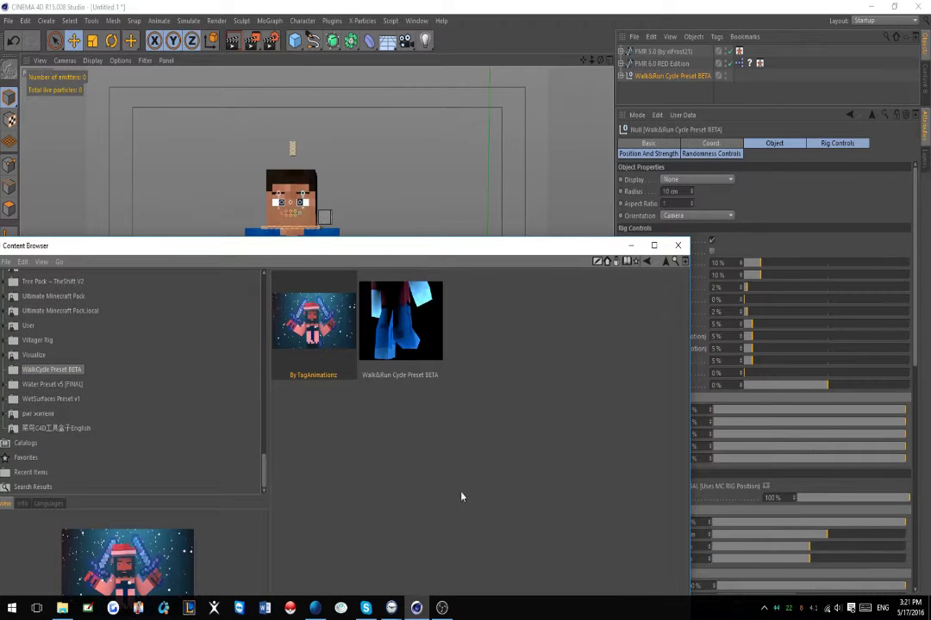
{"action": "left_click", "coordinate": [418, 342]}
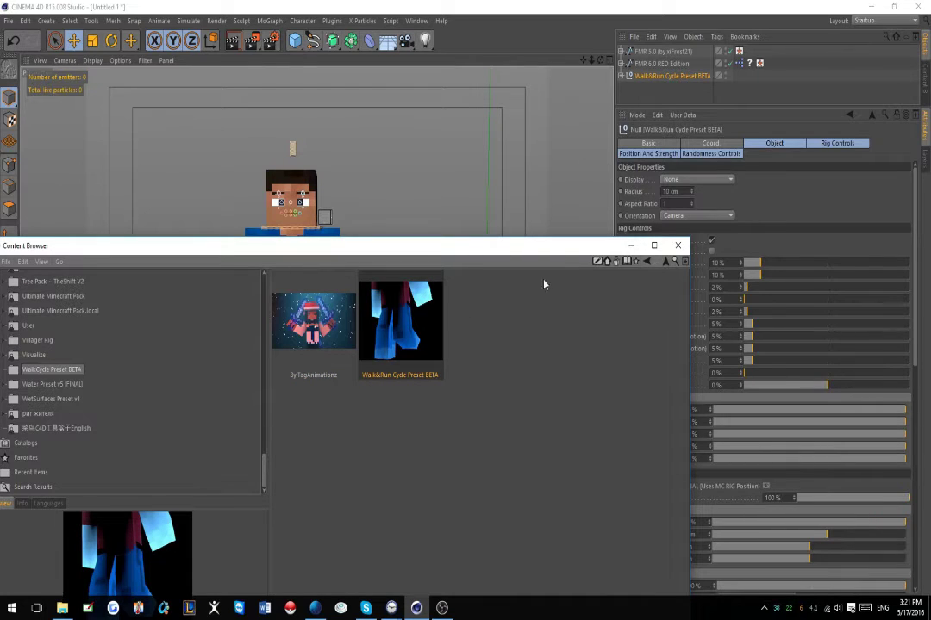
{"action": "left_click", "coordinate": [633, 246]}
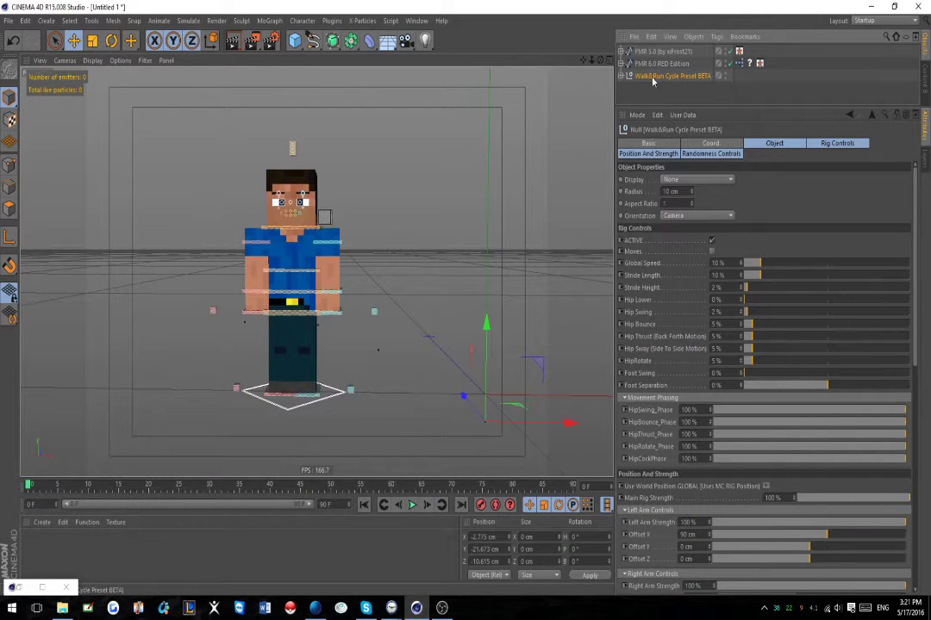
- Show the Walk&Run Cycle Preset BETA object's children and inspect Add To Rig For Extra Randomness and Add To Rig For Walk
{"action": "left_click_drag", "start_coordinate": [710, 107], "coordinate": [701, 124]}
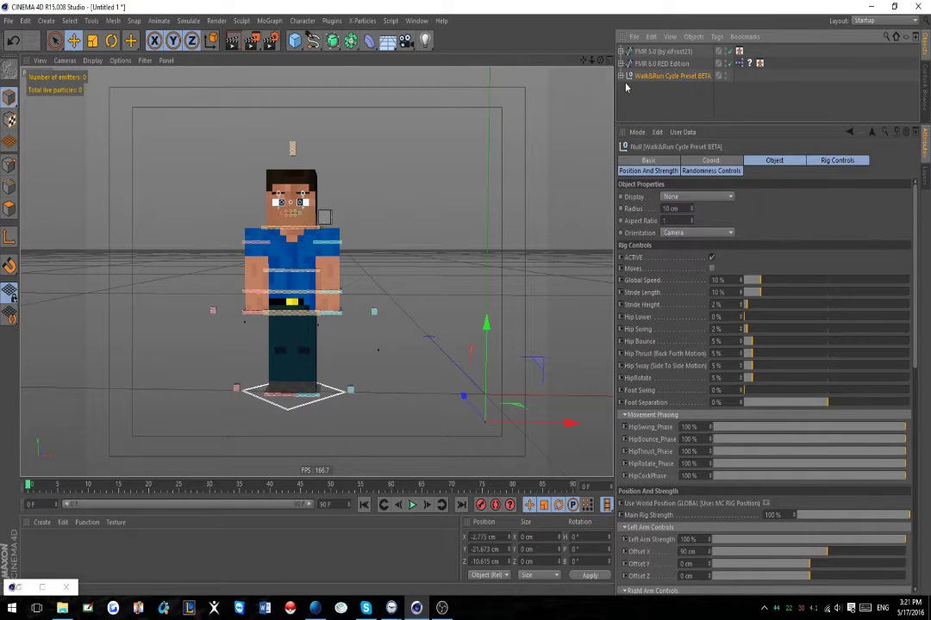
{"action": "left_click", "coordinate": [621, 77]}
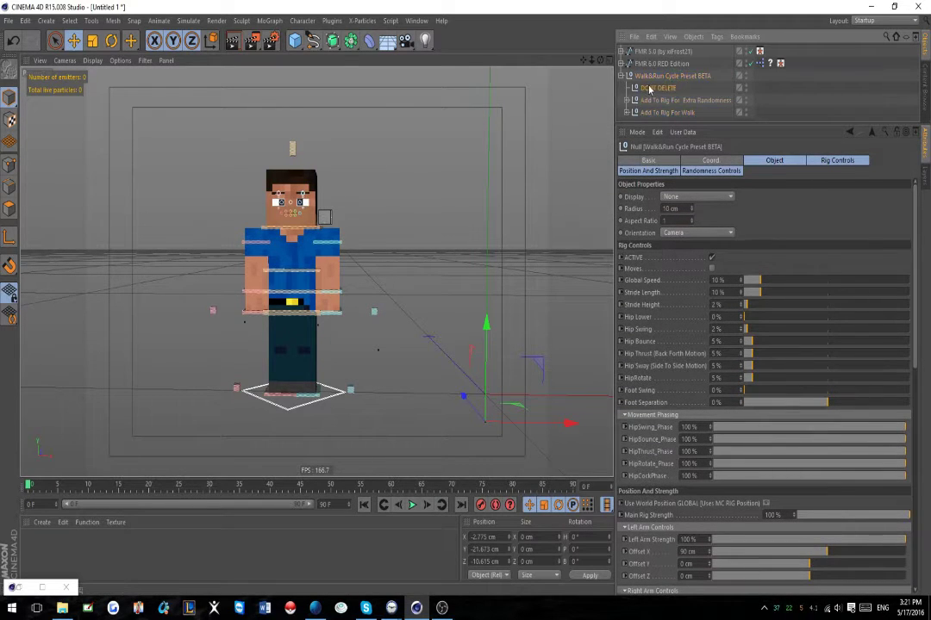
{"action": "left_click", "coordinate": [675, 100]}
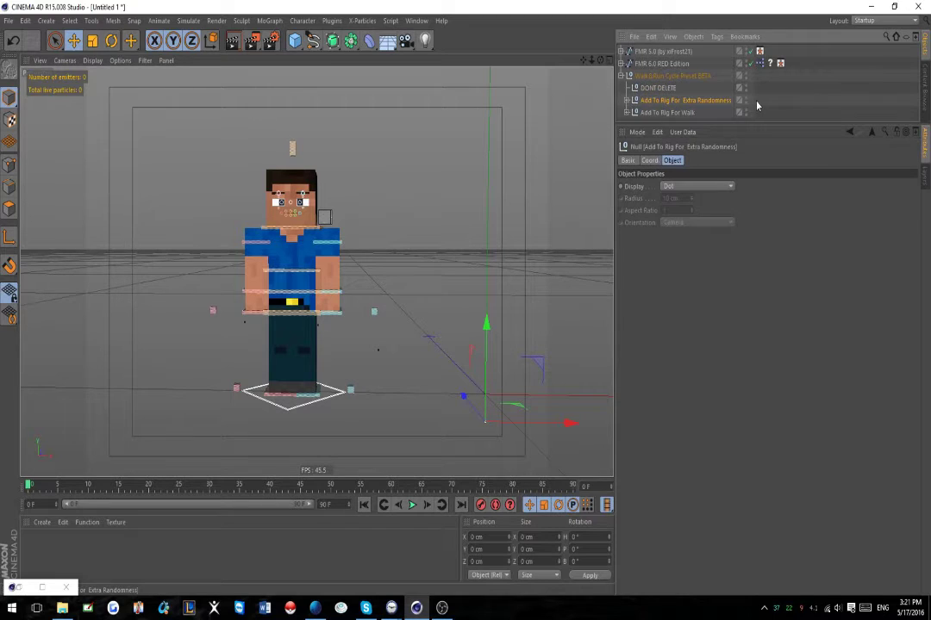
{"action": "left_click", "coordinate": [665, 113]}
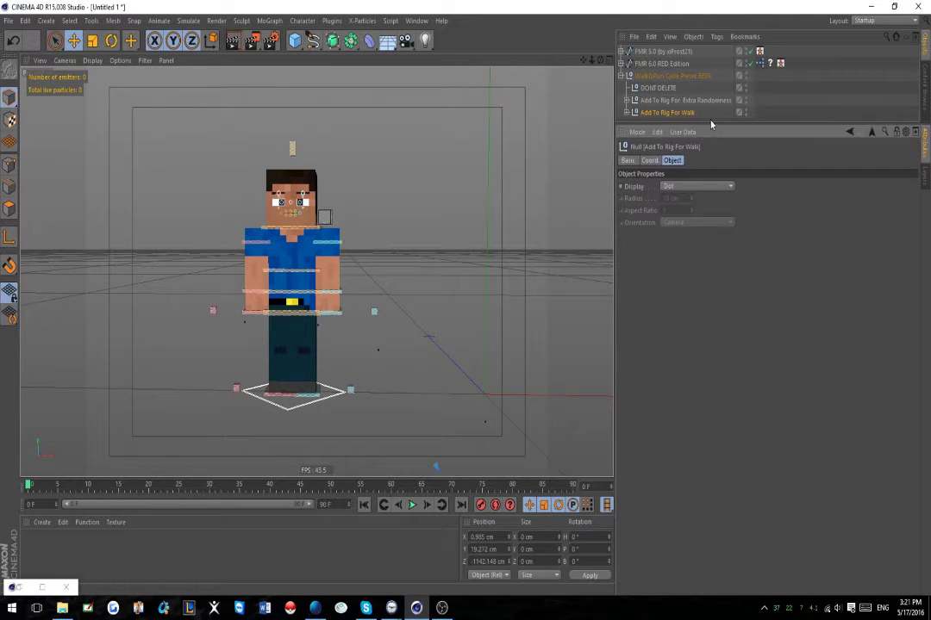
- Enlarge the object list, examine the tag placement nulls inside Add To Rig For Extra Randomness, and collapse that group
{"action": "left_click", "coordinate": [710, 122]}
{"action": "left_click_drag", "start_coordinate": [708, 124], "coordinate": [696, 160]}
{"action": "left_click", "coordinate": [683, 98]}
{"action": "left_click", "coordinate": [683, 100]}
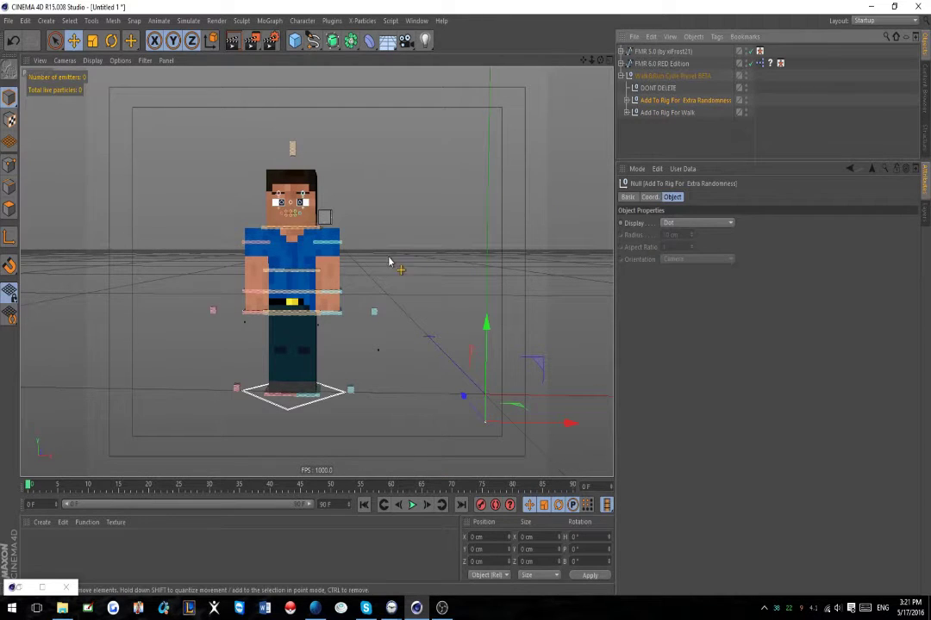
{"action": "scroll", "coordinate": [387, 260], "scroll_direction": "down", "scroll_amount": 3}
{"action": "left_click_drag", "start_coordinate": [386, 259], "coordinate": [432, 315], "text": "alt"}
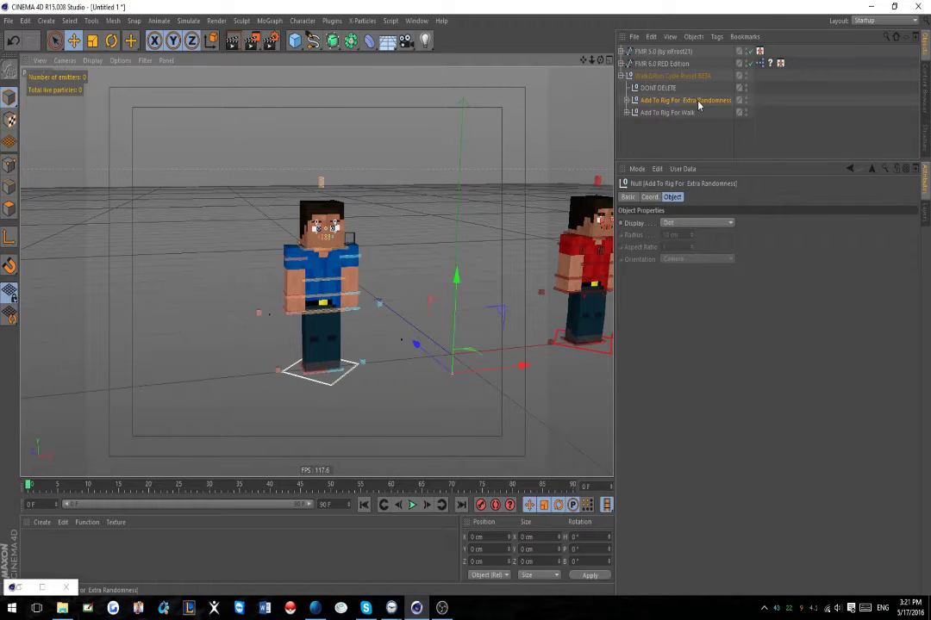
{"action": "left_click", "coordinate": [627, 101]}
{"action": "scroll", "coordinate": [715, 112], "scroll_direction": "down", "scroll_amount": 1}
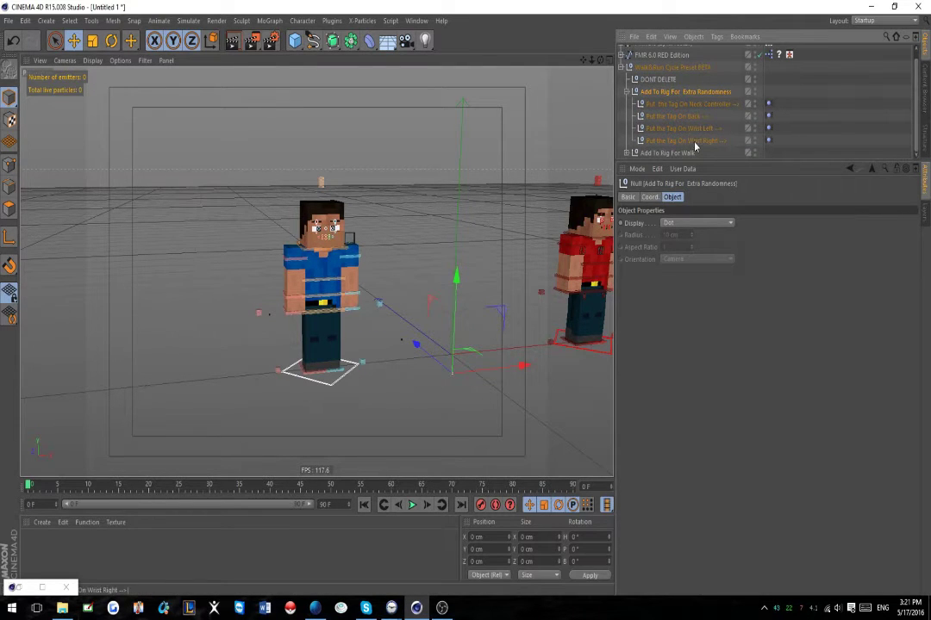
{"action": "left_click", "coordinate": [626, 91]}
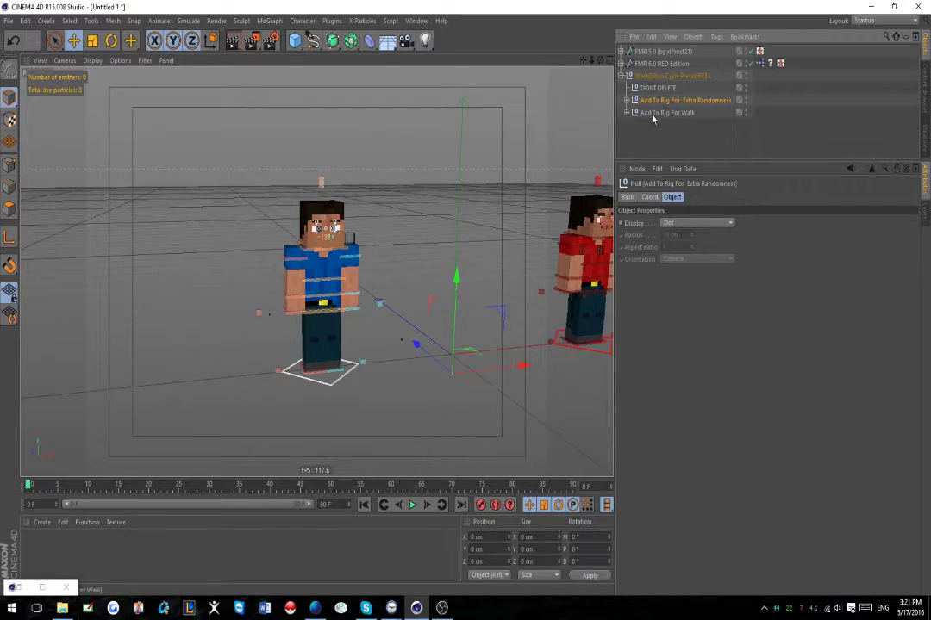
- Expand Add To Rig For Walk, enlarge the object list to fit its controller nulls, and select Put On Main Rig
{"action": "left_click", "coordinate": [653, 115]}
{"action": "left_click", "coordinate": [626, 113]}
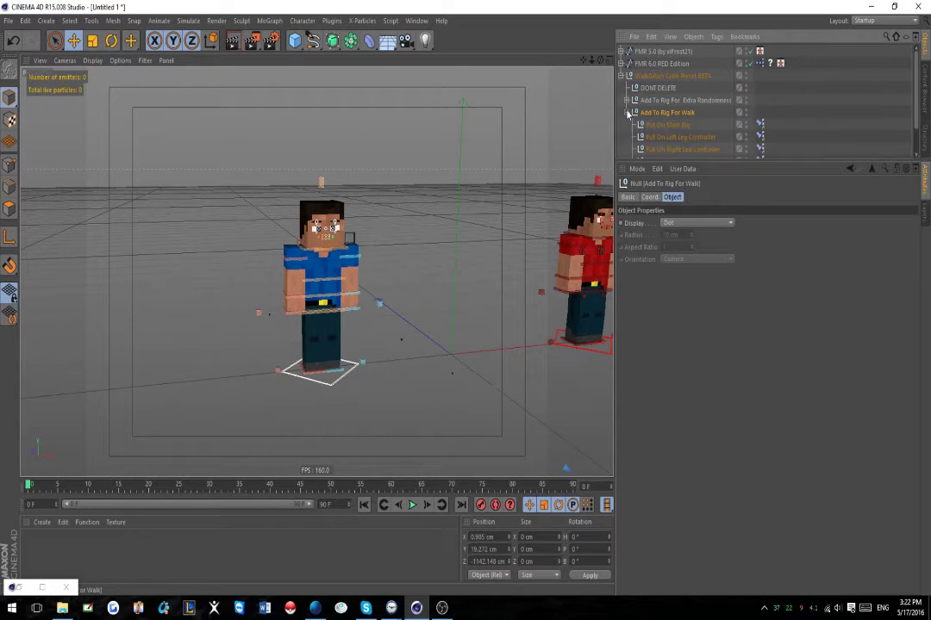
{"action": "scroll", "coordinate": [719, 97], "scroll_direction": "down", "scroll_amount": 2}
{"action": "left_click_drag", "start_coordinate": [728, 162], "coordinate": [702, 247]}
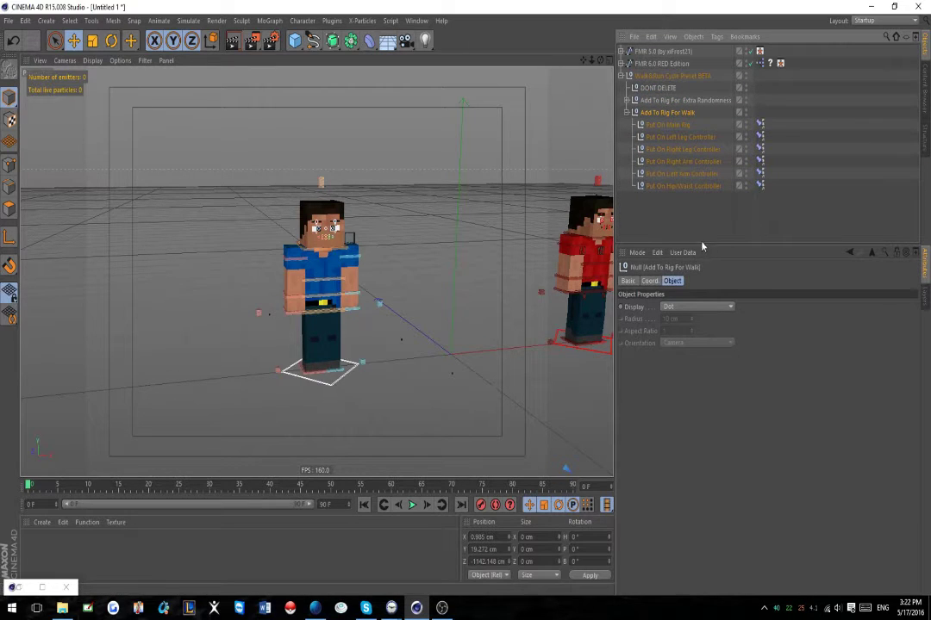
{"action": "left_click", "coordinate": [668, 125]}
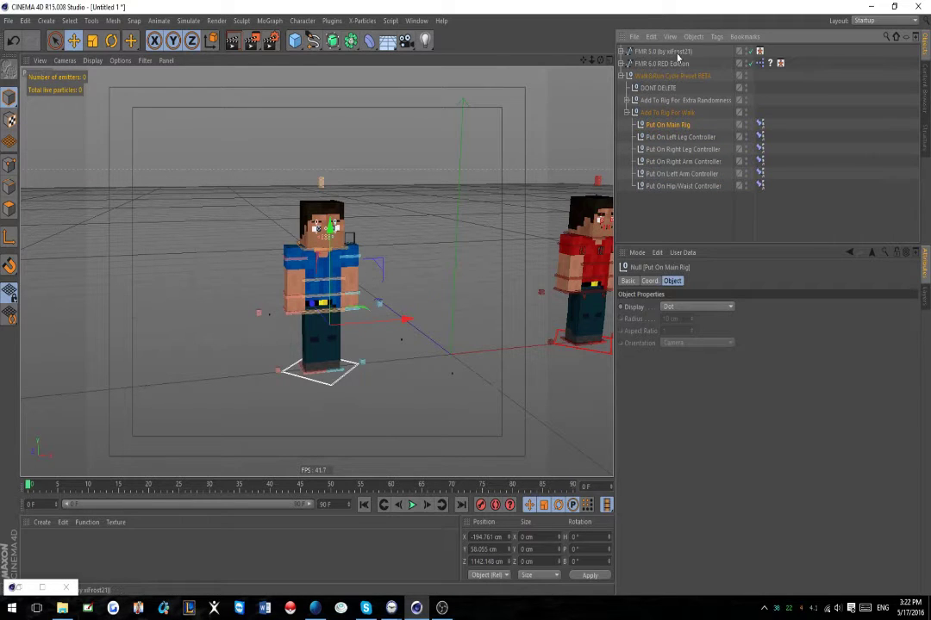
- Expand the FMR 5.0 rig and its Controls group to show the arm and leg goal controls
{"action": "left_click", "coordinate": [663, 52]}
{"action": "left_click", "coordinate": [621, 53]}
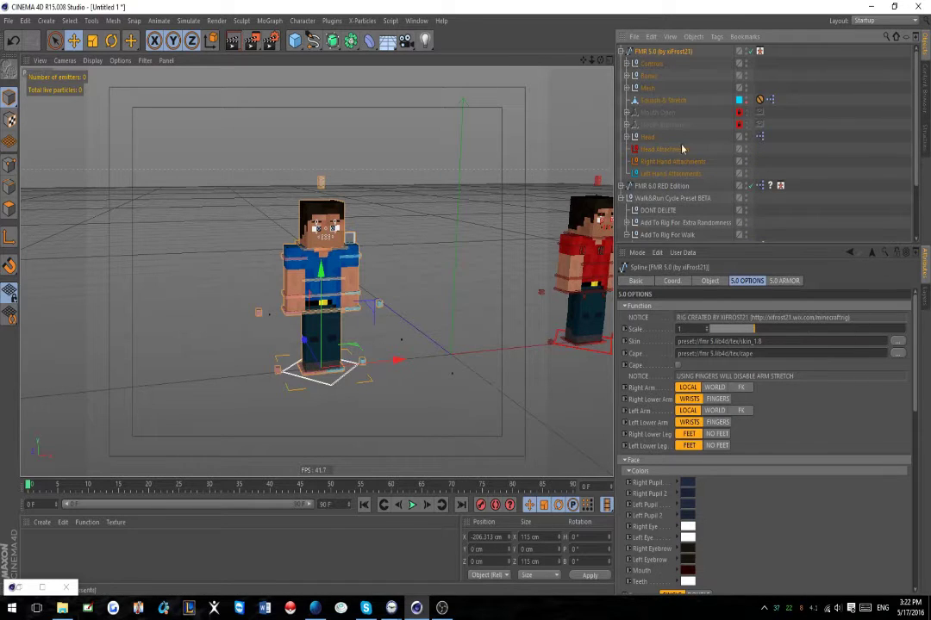
{"action": "left_click", "coordinate": [705, 83]}
{"action": "left_click", "coordinate": [626, 64]}
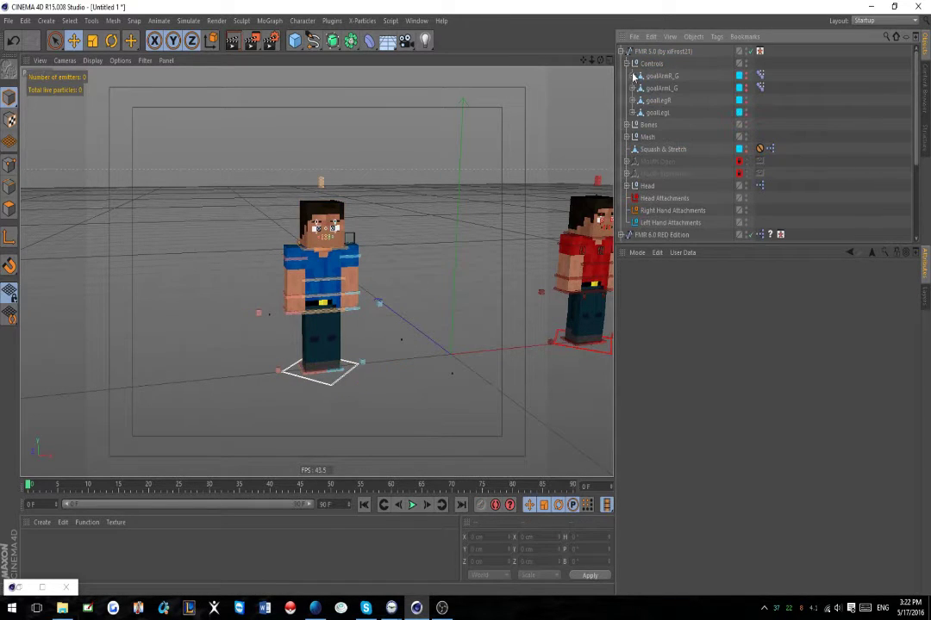
- Select the left wrist control of the blue rig in a close view and nudge it slightly
{"action": "scroll", "coordinate": [424, 302], "scroll_direction": "up", "scroll_amount": 2}
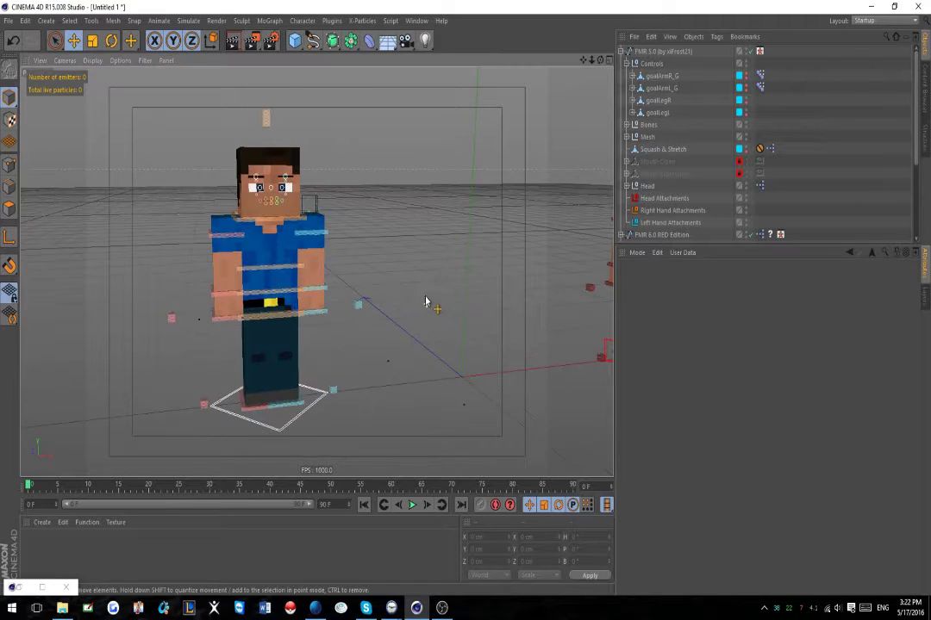
{"action": "scroll", "coordinate": [446, 258], "scroll_direction": "up", "scroll_amount": 3}
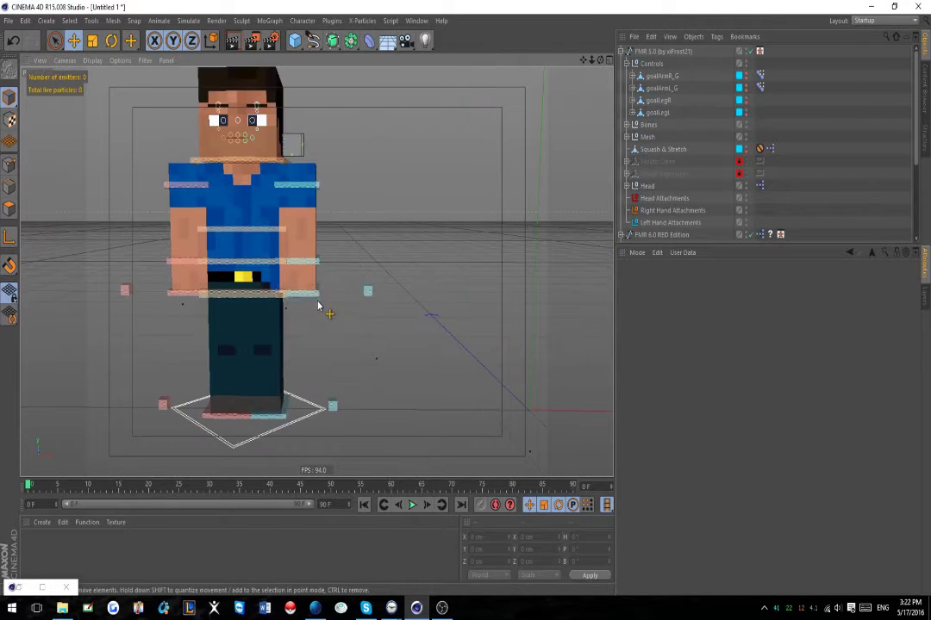
{"action": "left_click", "coordinate": [318, 298]}
{"action": "mouse_move", "coordinate": [318, 298]}
{"action": "left_mouse_down"}
{"action": "mouse_move", "coordinate": [389, 318]}
{"action": "mouse_move", "coordinate": [434, 307]}
{"action": "mouse_move", "coordinate": [426, 276]}
{"action": "mouse_move", "coordinate": [373, 309]}
{"action": "mouse_move", "coordinate": [388, 284]}
{"action": "mouse_move", "coordinate": [325, 349]}
{"action": "mouse_move", "coordinate": [315, 303]}
{"action": "left_mouse_up"}
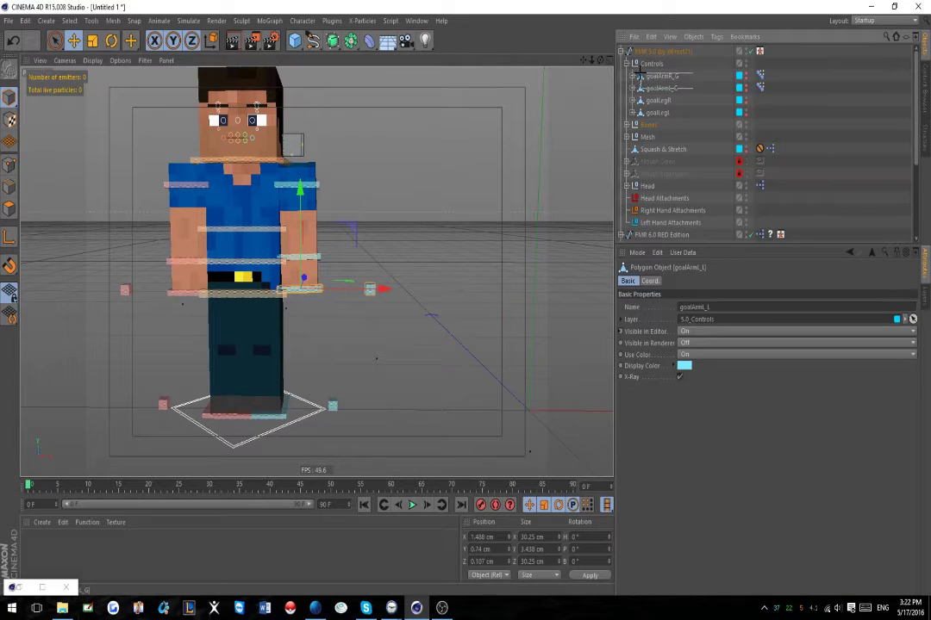
- Try moving the goalArmR_G and goalArmL_G controls together, and undo the move
{"action": "left_click", "coordinate": [667, 80], "text": "ctrl"}
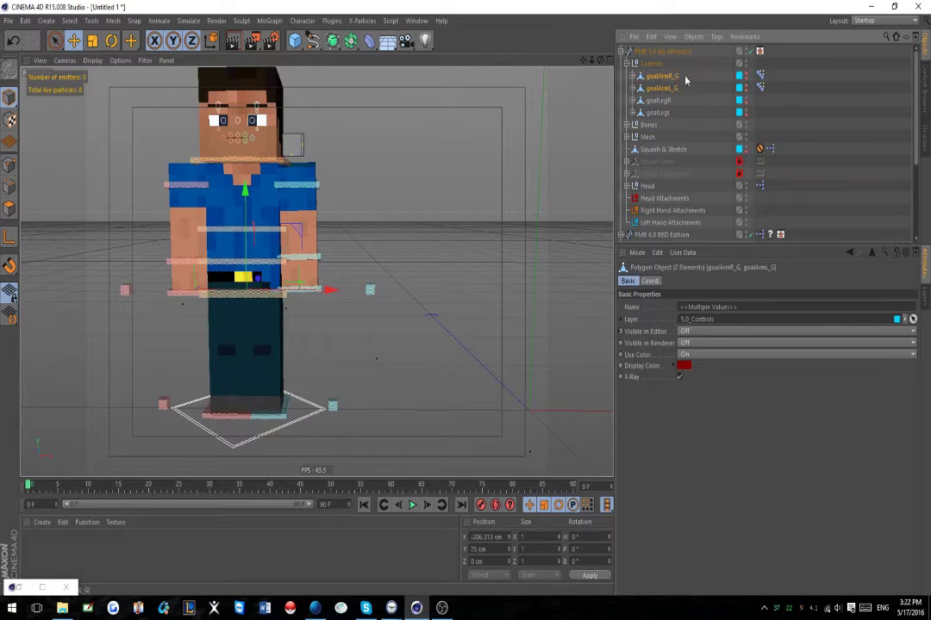
{"action": "left_click_drag", "start_coordinate": [394, 328], "coordinate": [306, 237]}
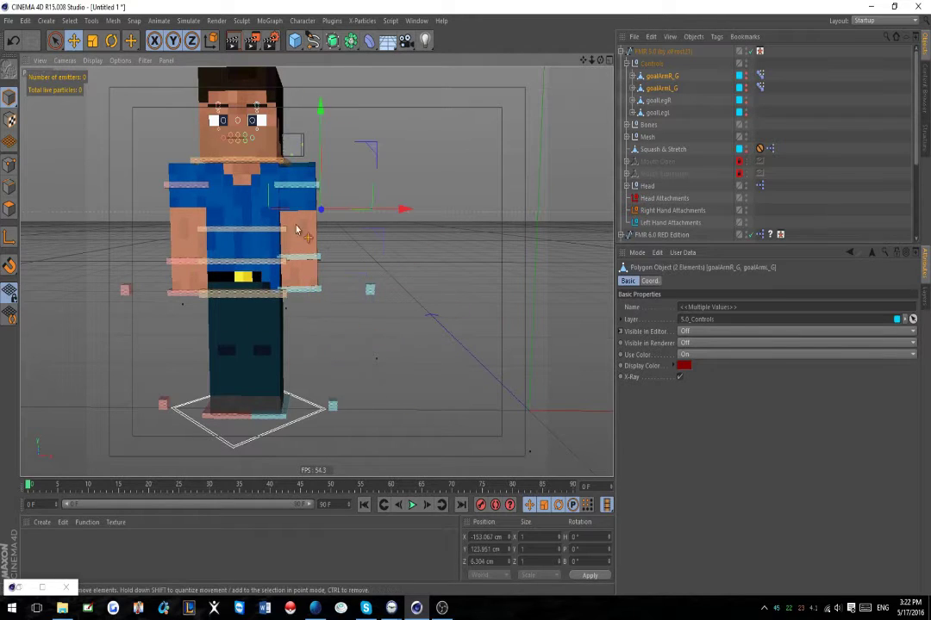
{"action": "key", "text": "ctrl+z"}
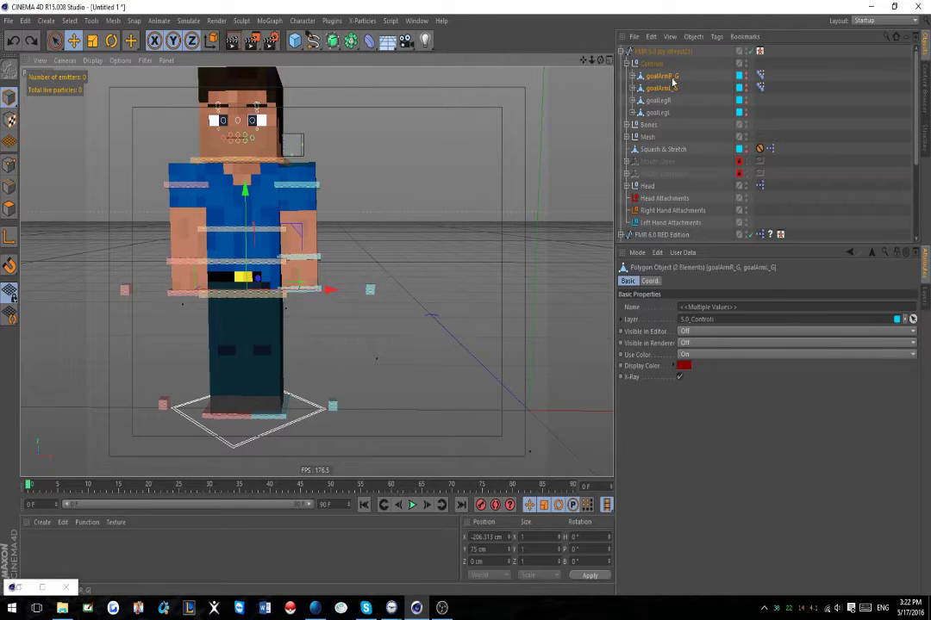
- Unlock the 5.0_Body and 5.0_Joints layers and expand Bones, controlWaist and Waist in the FMR 5.0 rig
{"action": "left_click", "coordinate": [626, 125]}
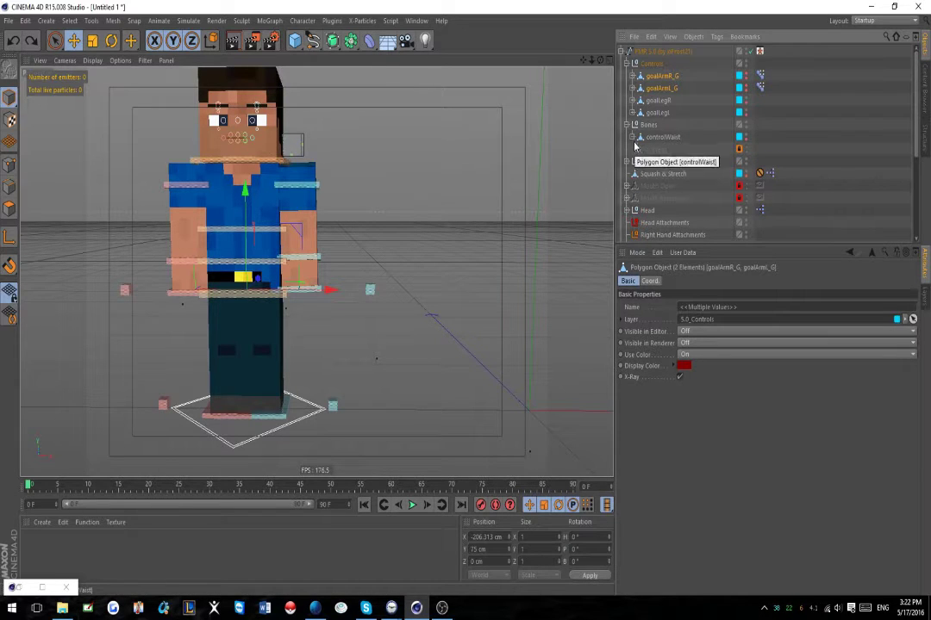
{"action": "left_click", "coordinate": [631, 137]}
{"action": "left_click", "coordinate": [926, 295]}
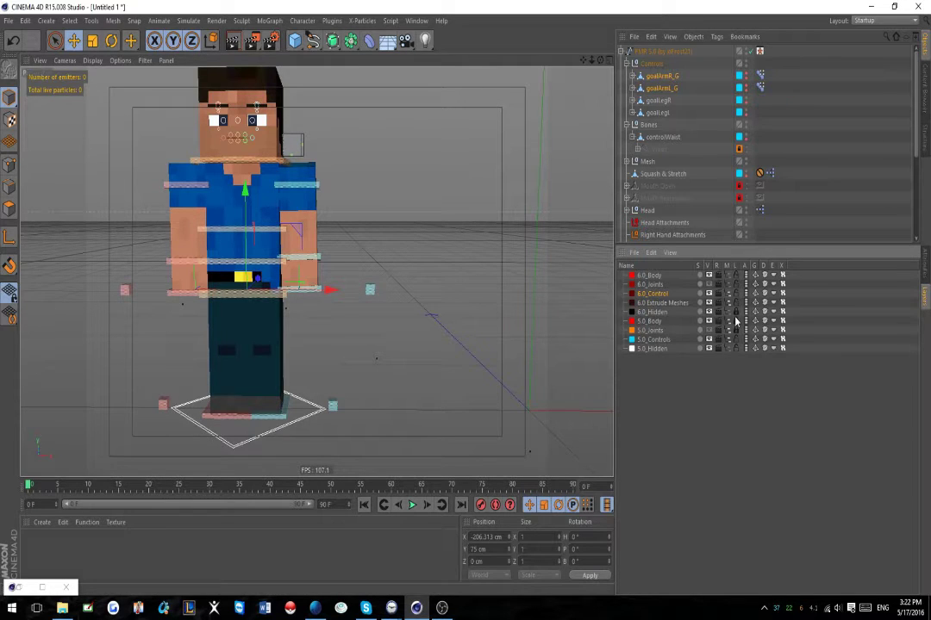
{"action": "left_click", "coordinate": [738, 326]}
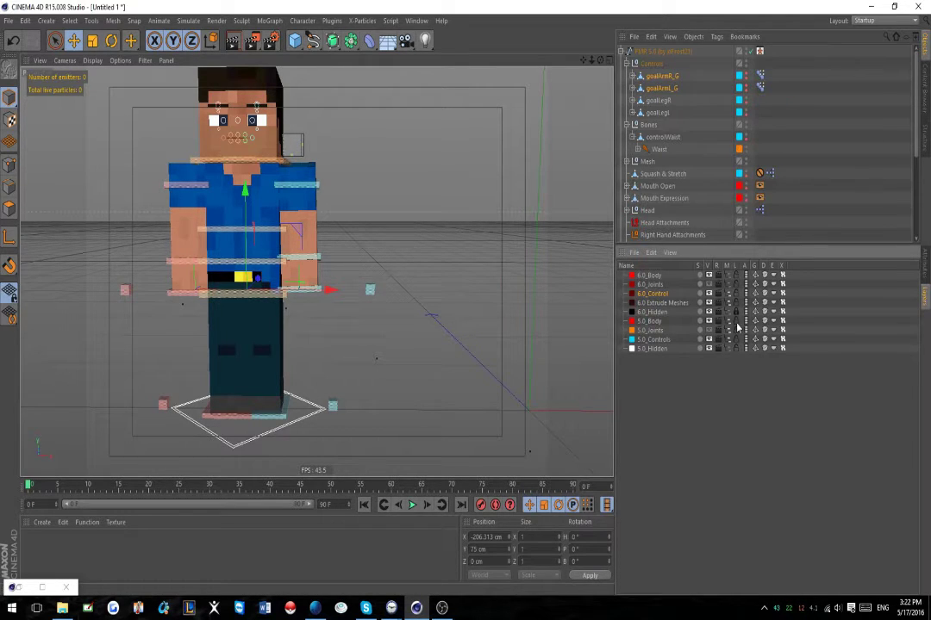
{"action": "left_click", "coordinate": [638, 151]}
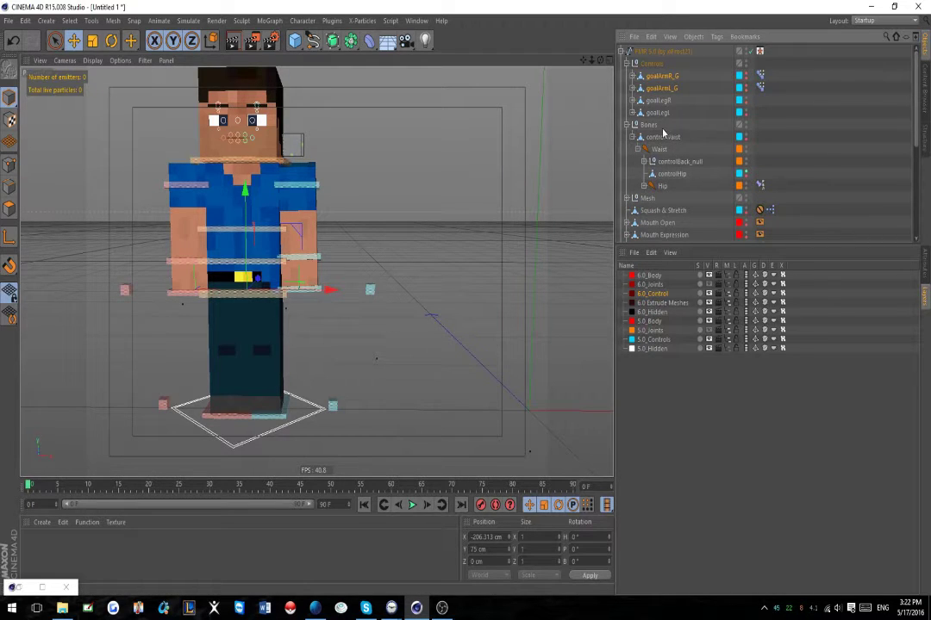
- Expand the FMR 6.0 RED Edition rig's Controls and Bones groups and compare its controllers with those of FMR 5.0
{"action": "scroll", "coordinate": [659, 155], "scroll_direction": "down", "scroll_amount": 5}
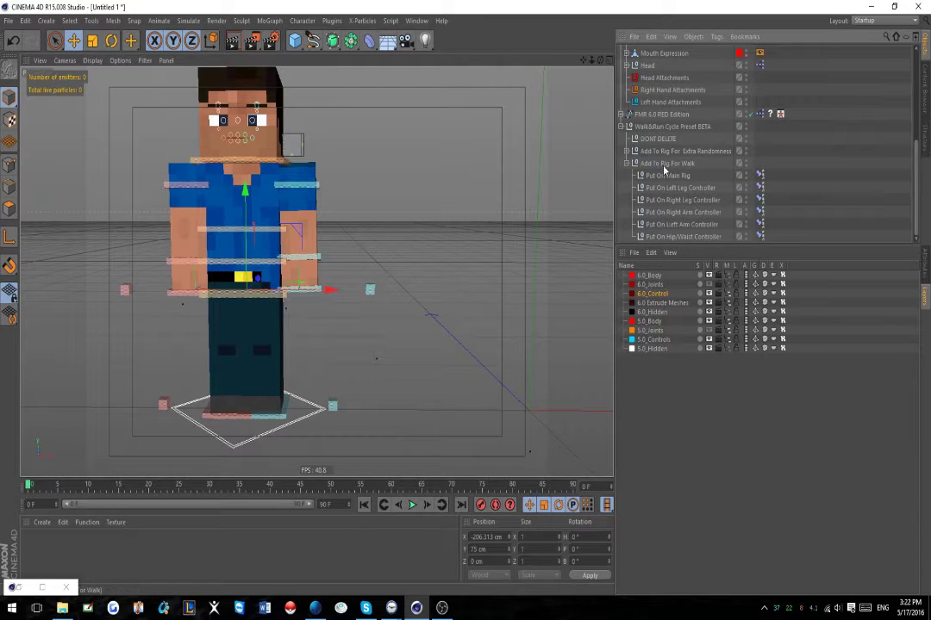
{"action": "left_click", "coordinate": [621, 113]}
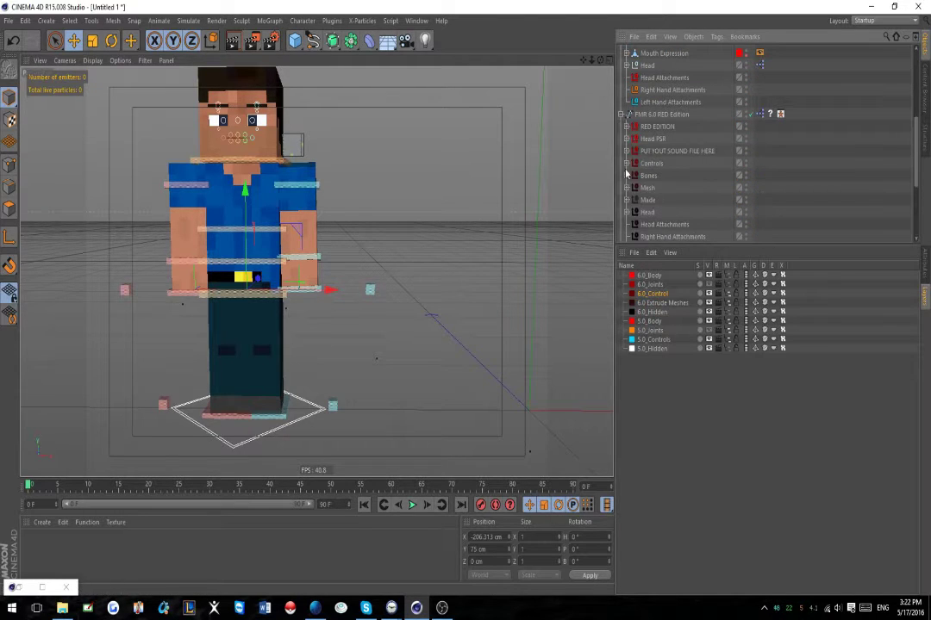
{"action": "left_click", "coordinate": [627, 164]}
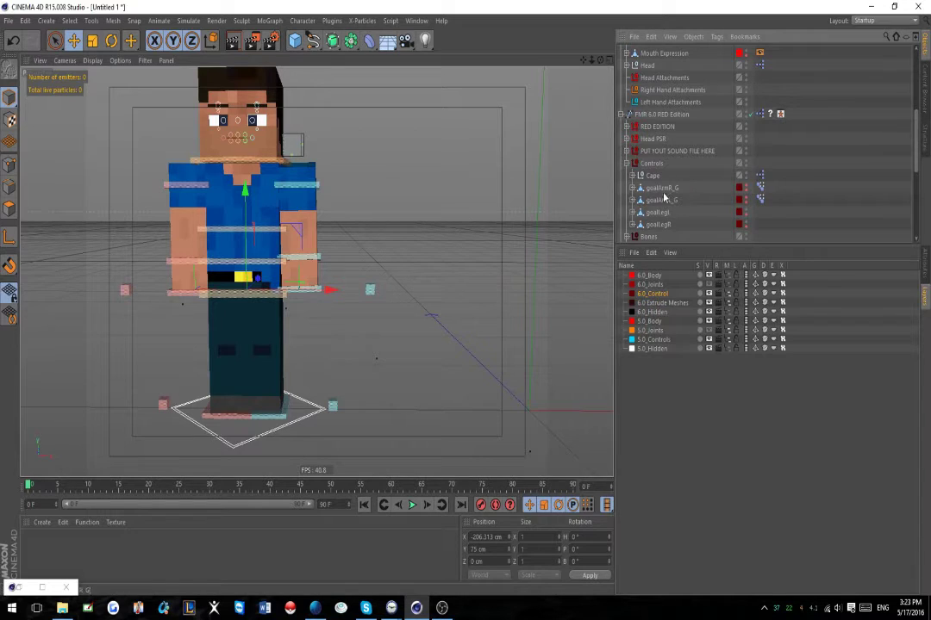
{"action": "scroll", "coordinate": [661, 212], "scroll_direction": "down", "scroll_amount": 4}
{"action": "scroll", "coordinate": [650, 193], "scroll_direction": "up", "scroll_amount": 3}
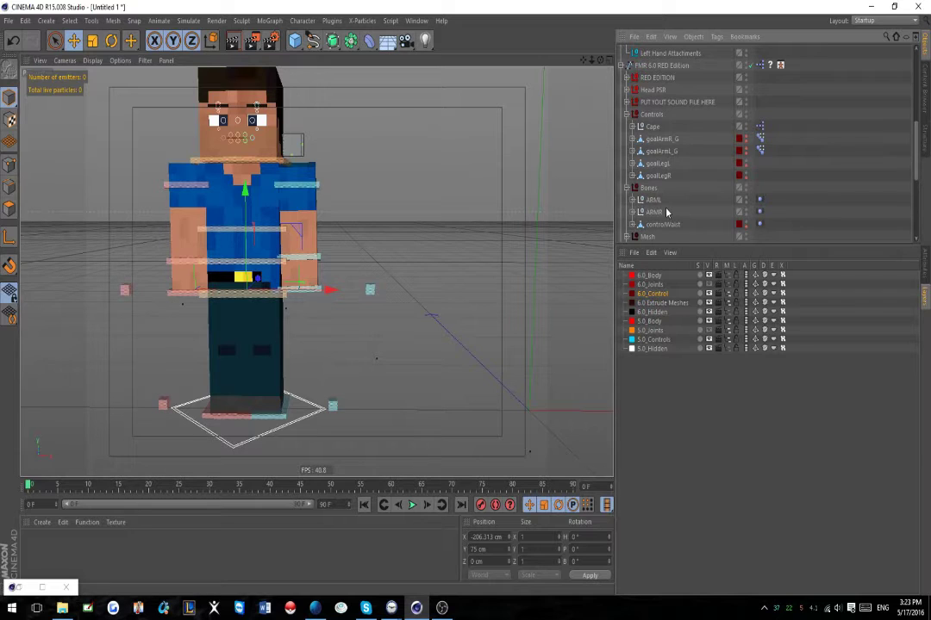
{"action": "scroll", "coordinate": [667, 212], "scroll_direction": "down", "scroll_amount": 5}
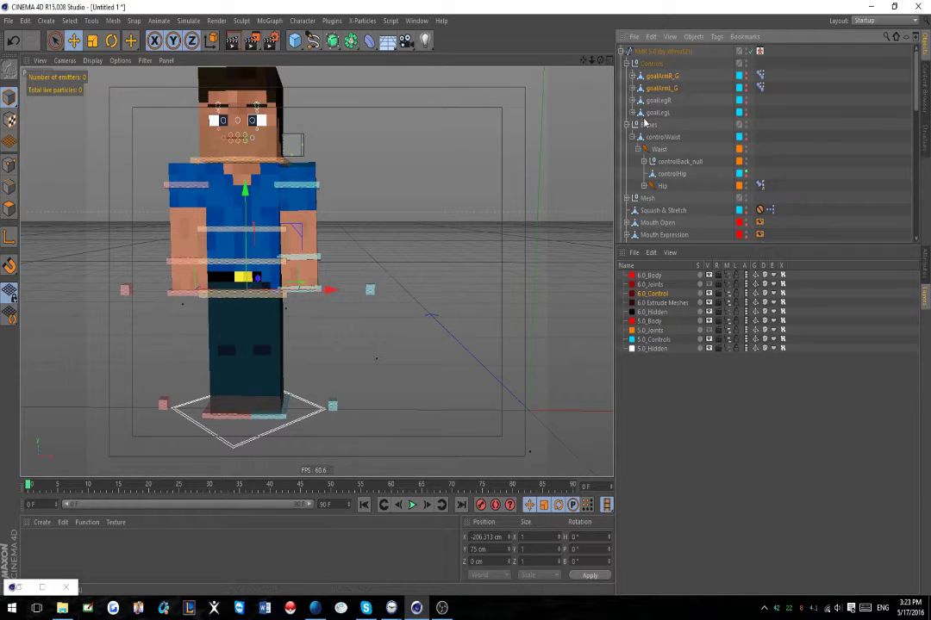
- Select the blue rig's left wrist control and expand Hip and the controlBack_null branch down to Shoulders in the FMR 5.0 rig
{"action": "left_click", "coordinate": [643, 186]}
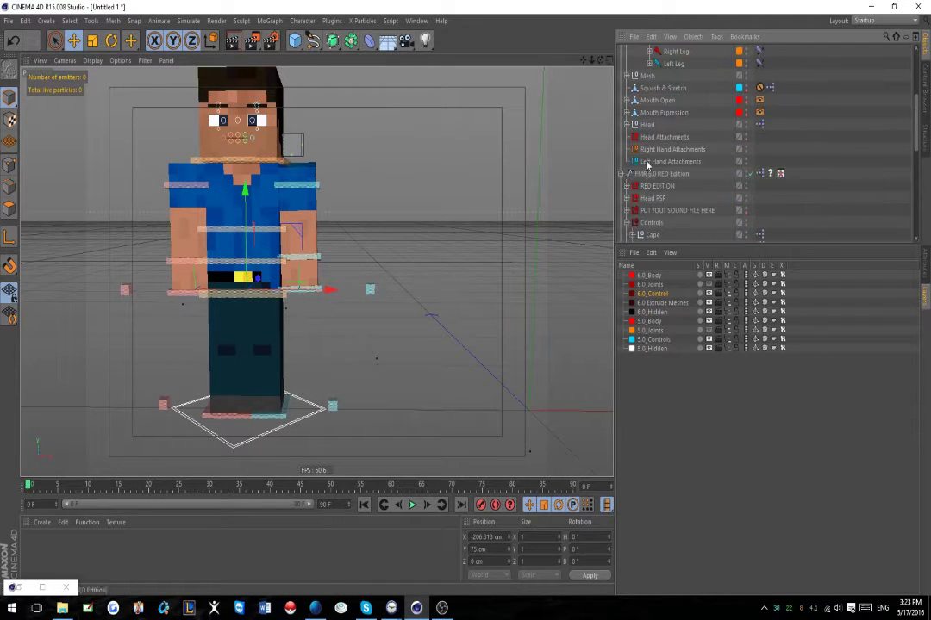
{"action": "left_click", "coordinate": [317, 291]}
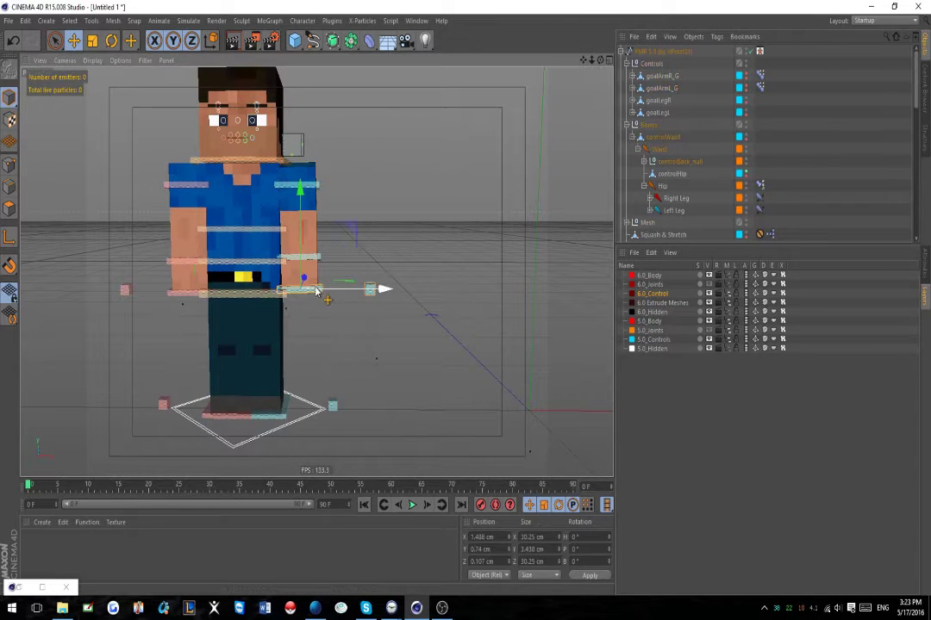
{"action": "left_click", "coordinate": [644, 162]}
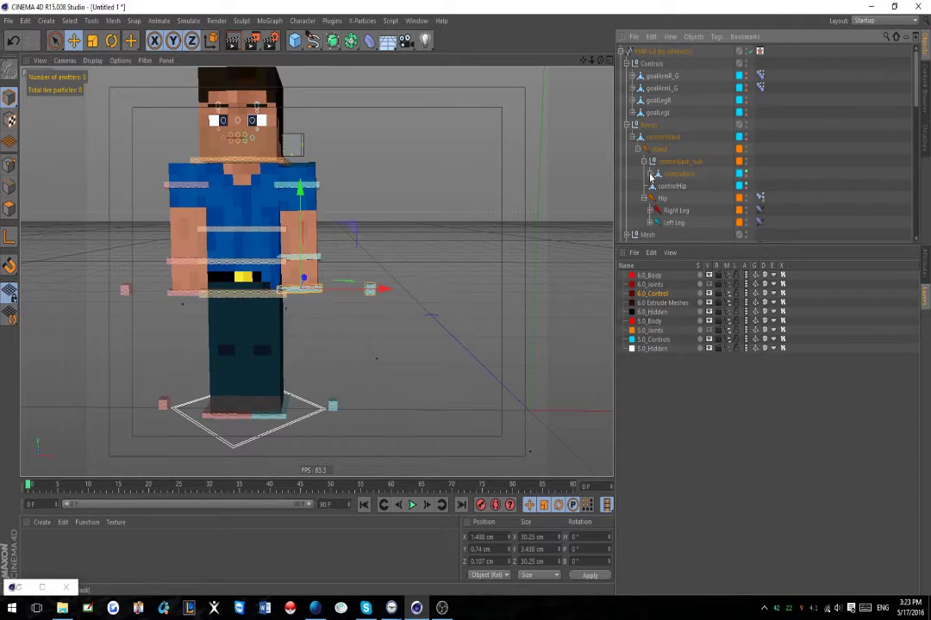
{"action": "scroll", "coordinate": [662, 185], "scroll_direction": "down", "scroll_amount": 4}
{"action": "scroll", "coordinate": [665, 114], "scroll_direction": "up", "scroll_amount": 4}
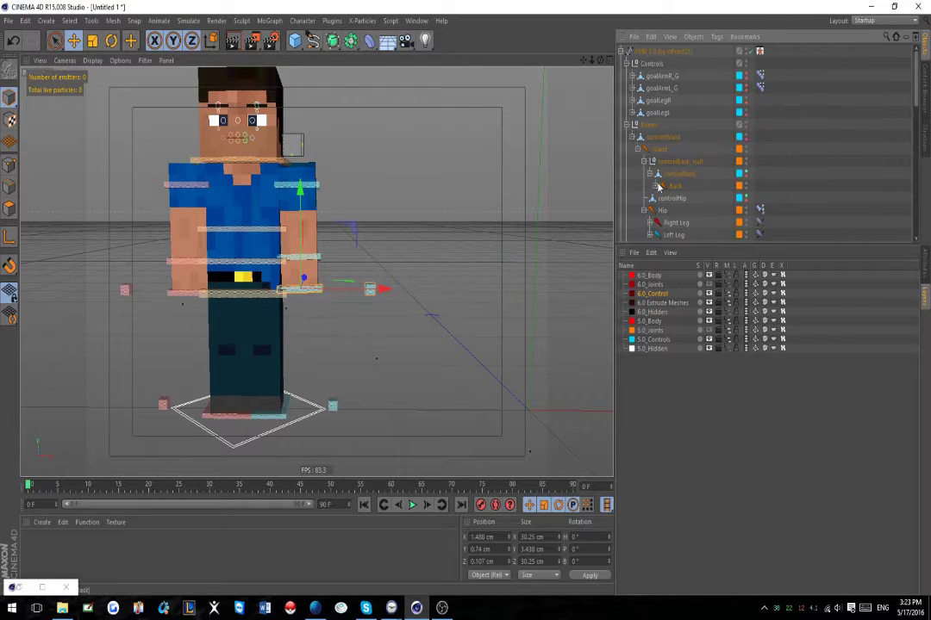
{"action": "scroll", "coordinate": [666, 211], "scroll_direction": "down", "scroll_amount": 5}
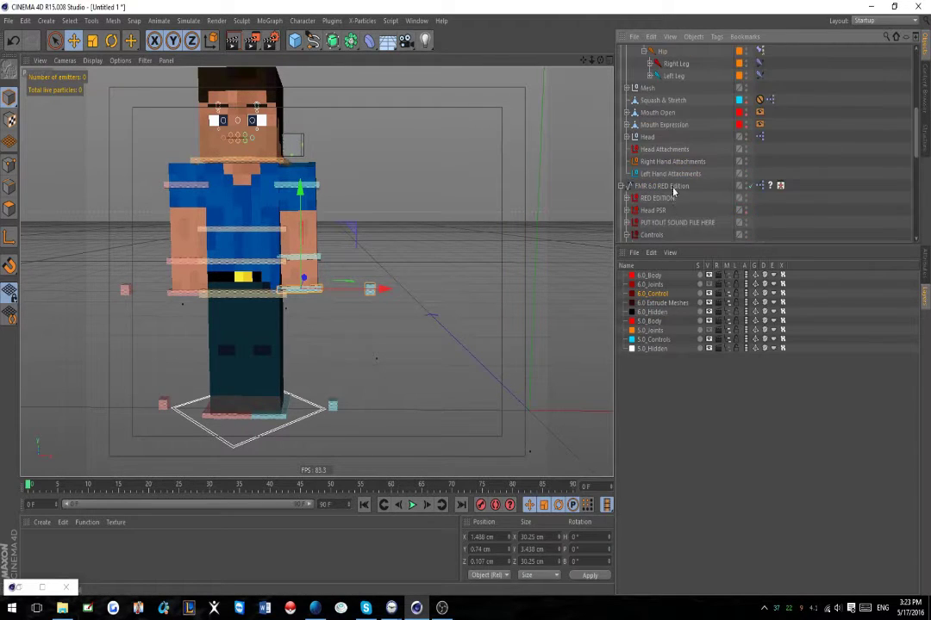
{"action": "scroll", "coordinate": [671, 181], "scroll_direction": "up", "scroll_amount": 2}
- Identify controlArmR and controlArmL under Shoulders and expand both to expose the goal controllers for each arm
{"action": "left_click", "coordinate": [677, 91]}
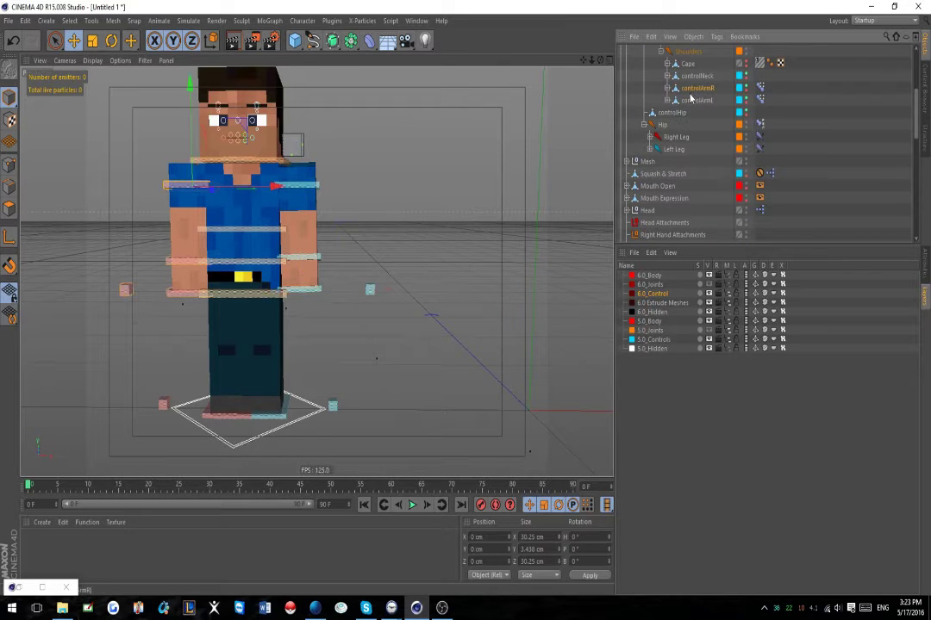
{"action": "left_click", "coordinate": [691, 101]}
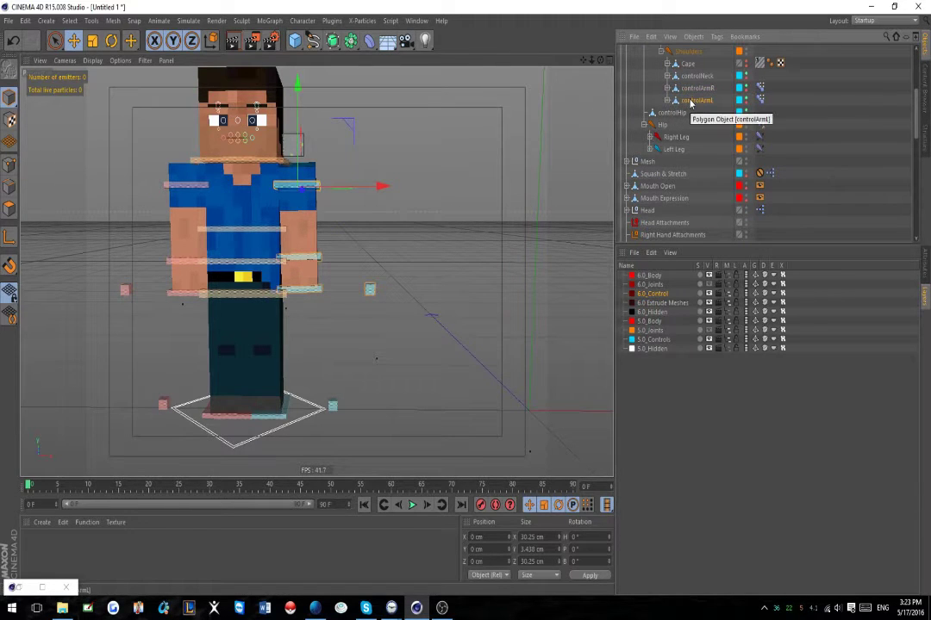
{"action": "left_click", "coordinate": [667, 100]}
{"action": "left_click", "coordinate": [667, 88]}
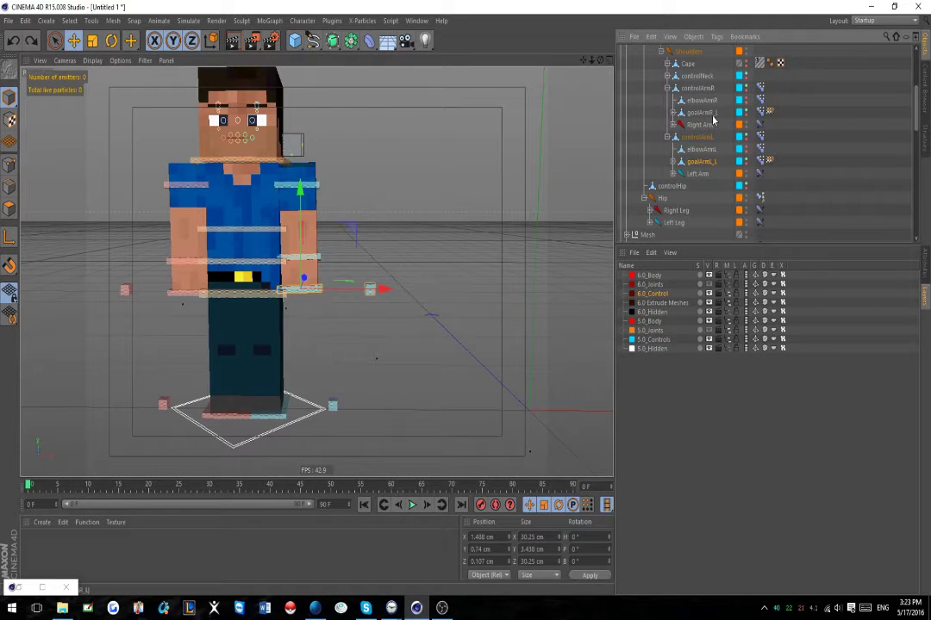
- Move goalArmR_L and goalArmL_L out of the arm controls to directly under the FMR 5.0 Bones group, above controlWaist
{"action": "left_click", "coordinate": [709, 114], "text": "ctrl"}
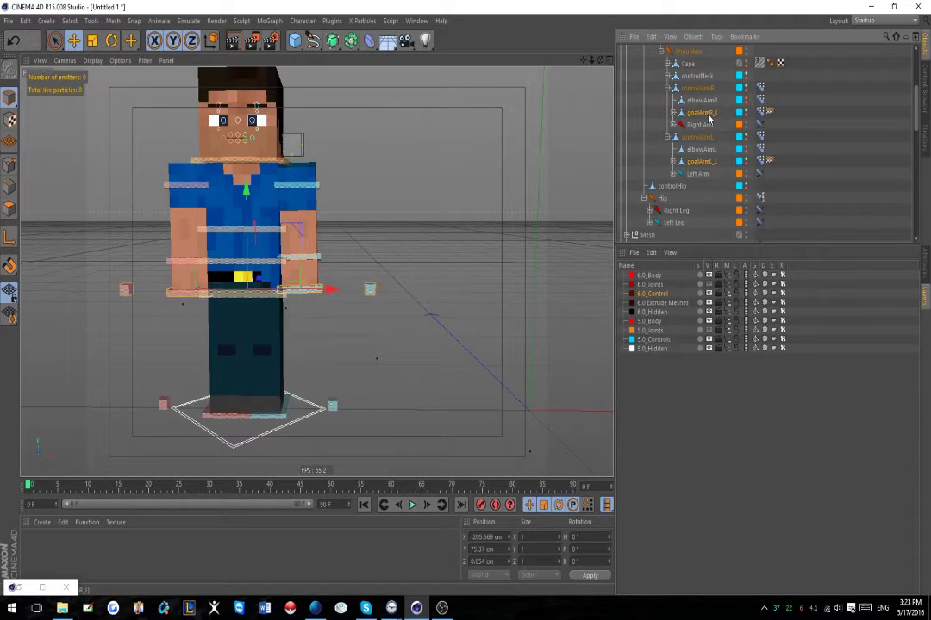
{"action": "scroll", "coordinate": [708, 64], "scroll_direction": "up", "scroll_amount": 4}
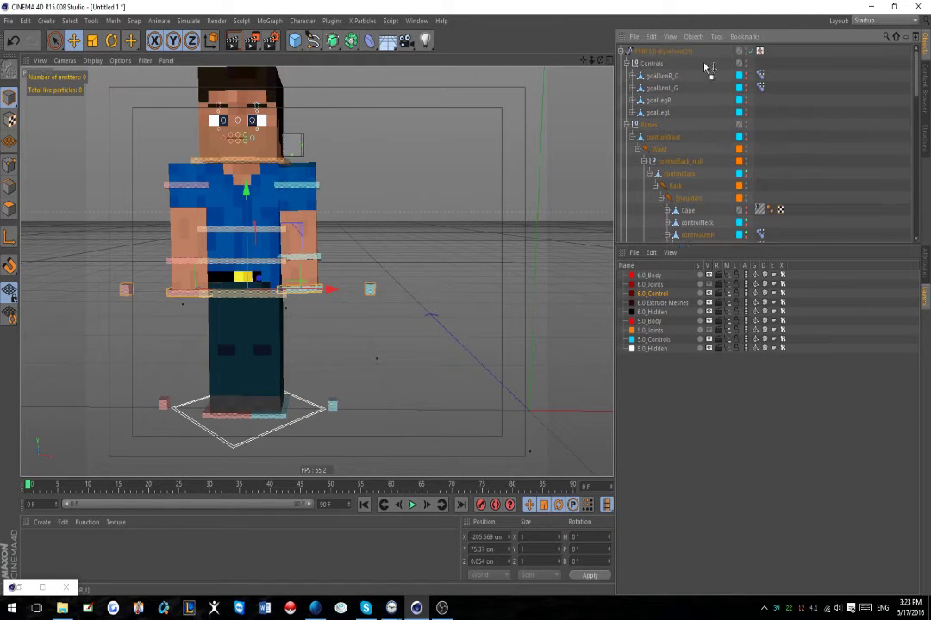
{"action": "left_click_drag", "start_coordinate": [655, 133], "coordinate": [652, 134]}
- Try moving the goalArmR_L control on its own, and undo the move
{"action": "left_click", "coordinate": [653, 138]}
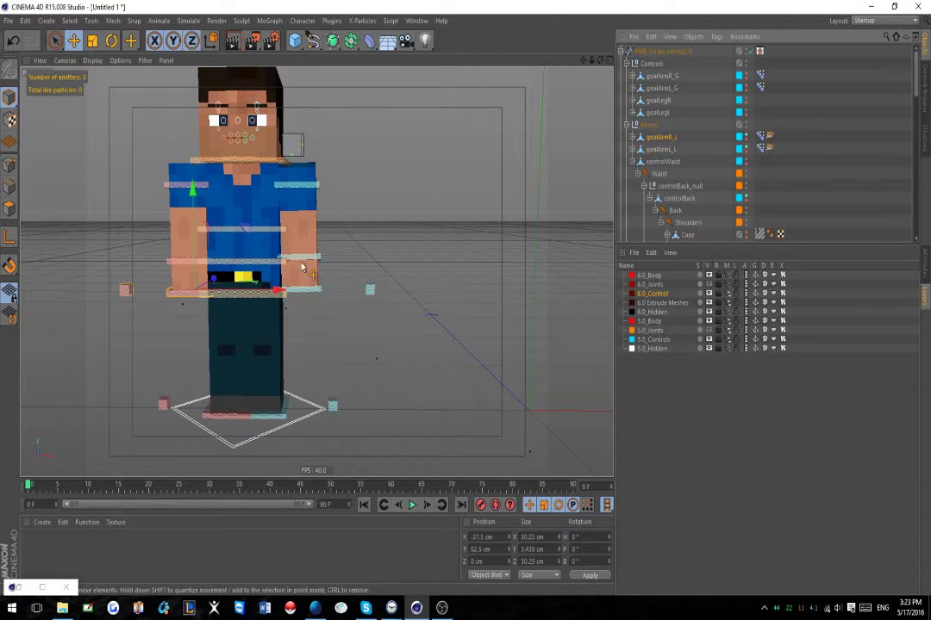
{"action": "left_click_drag", "start_coordinate": [274, 303], "coordinate": [252, 306]}
{"action": "key", "text": "ctrl+z"}
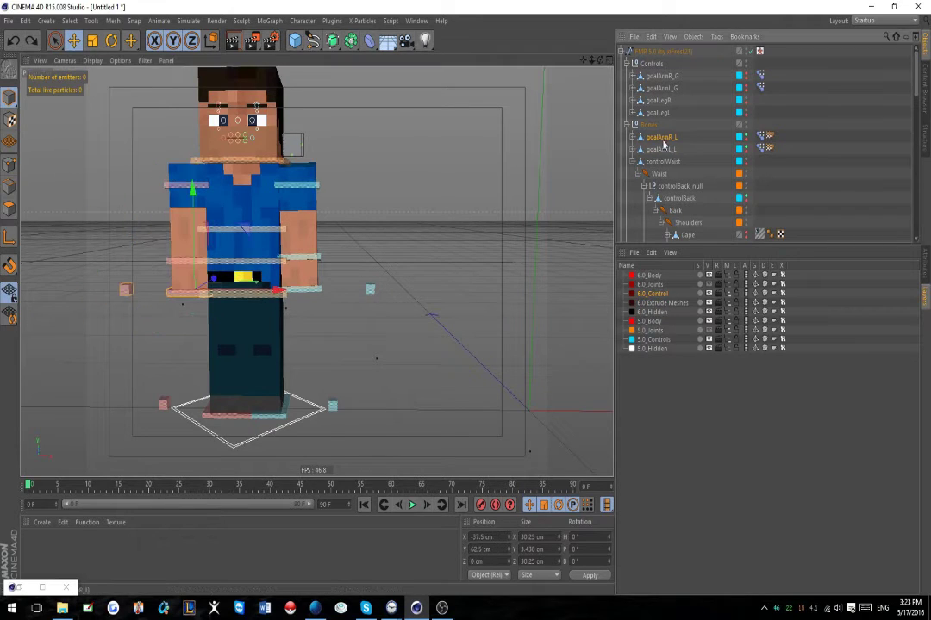
- Collapse controlWaist and place the Walk&Run Cycle Preset BETA above the FMR 5.0 rig in the object hierarchy
{"action": "left_click", "coordinate": [635, 162]}
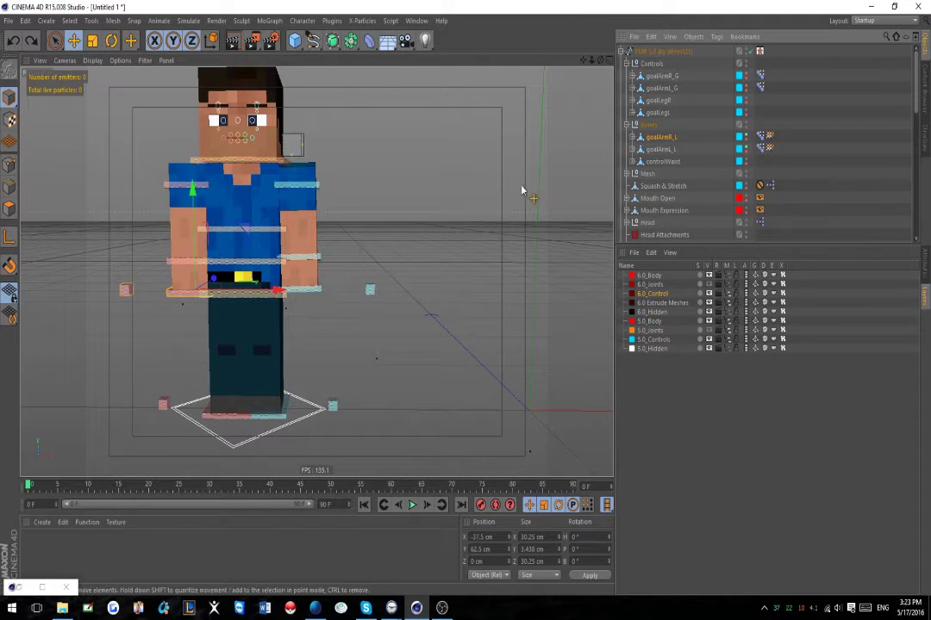
{"action": "middle_click_drag", "start_coordinate": [378, 177], "coordinate": [418, 263], "text": "alt"}
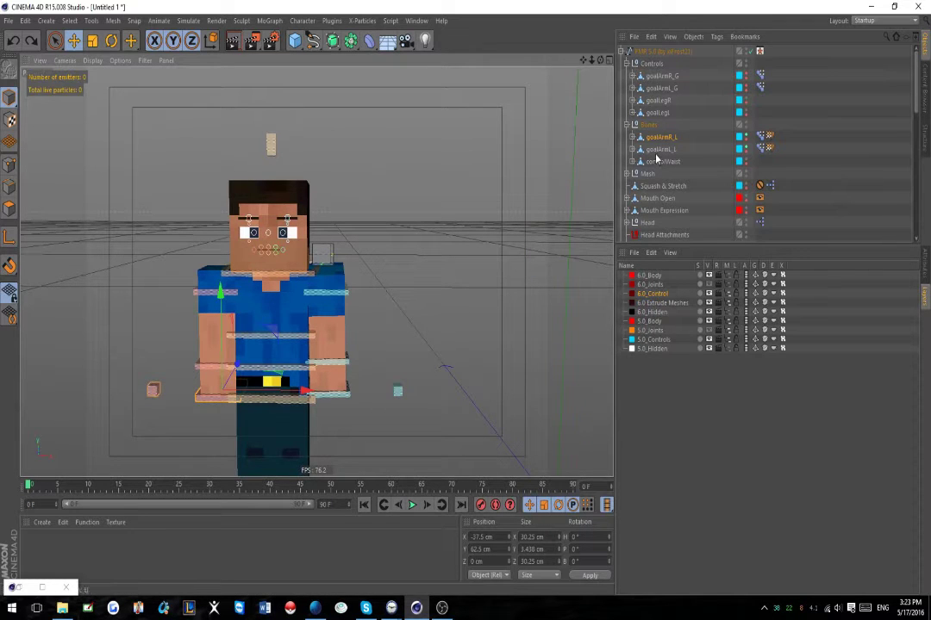
{"action": "mouse_move", "coordinate": [430, 388]}
{"action": "left_mouse_down", "text": "alt"}
{"action": "mouse_move", "coordinate": [477, 409]}
{"action": "mouse_move", "coordinate": [423, 405]}
{"action": "left_mouse_up", "text": "alt"}
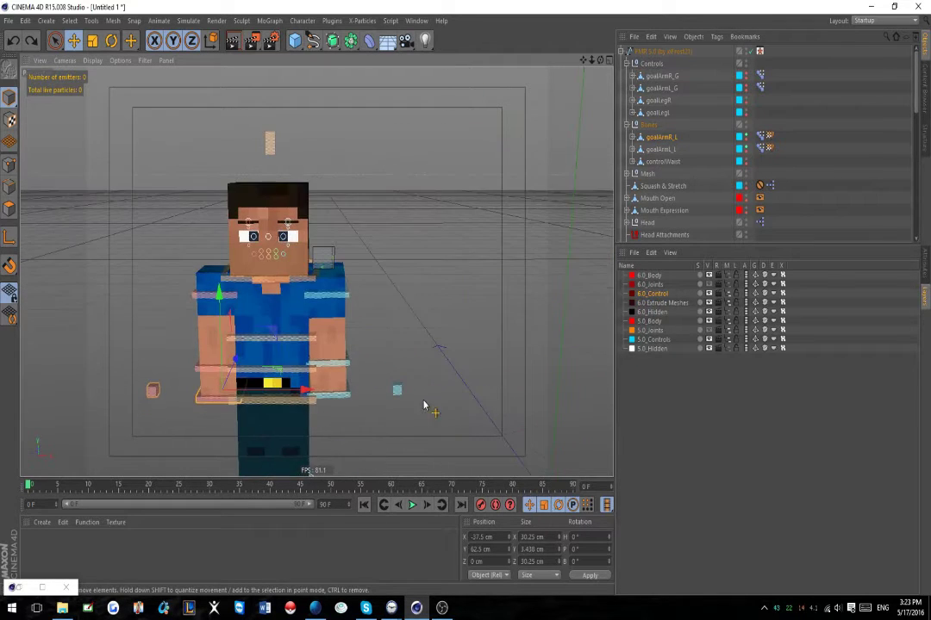
{"action": "middle_click_drag", "start_coordinate": [424, 405], "coordinate": [410, 352], "text": "alt"}
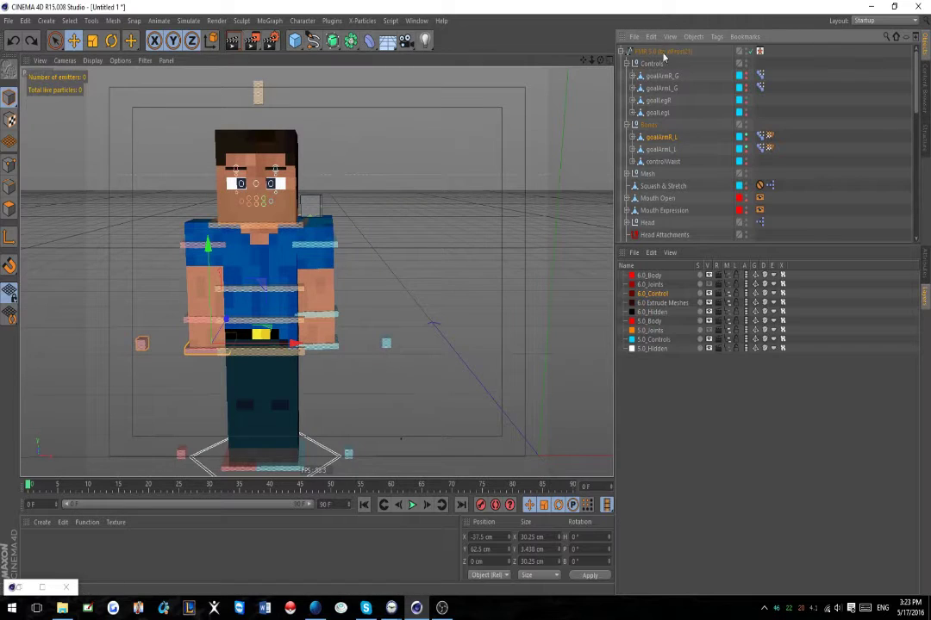
{"action": "scroll", "coordinate": [705, 143], "scroll_direction": "down", "scroll_amount": 5}
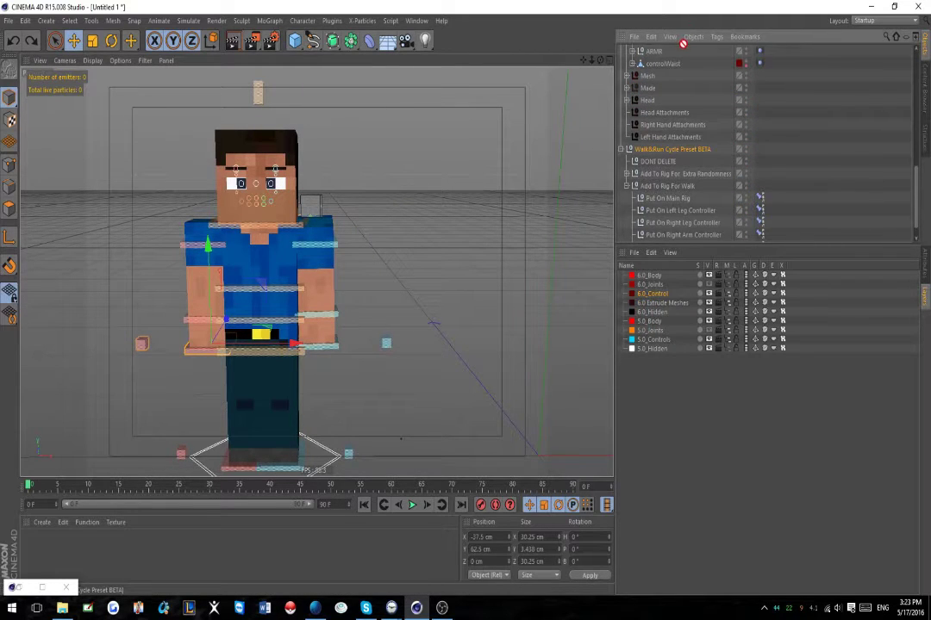
{"action": "scroll", "coordinate": [683, 43], "scroll_direction": "up", "scroll_amount": 5}
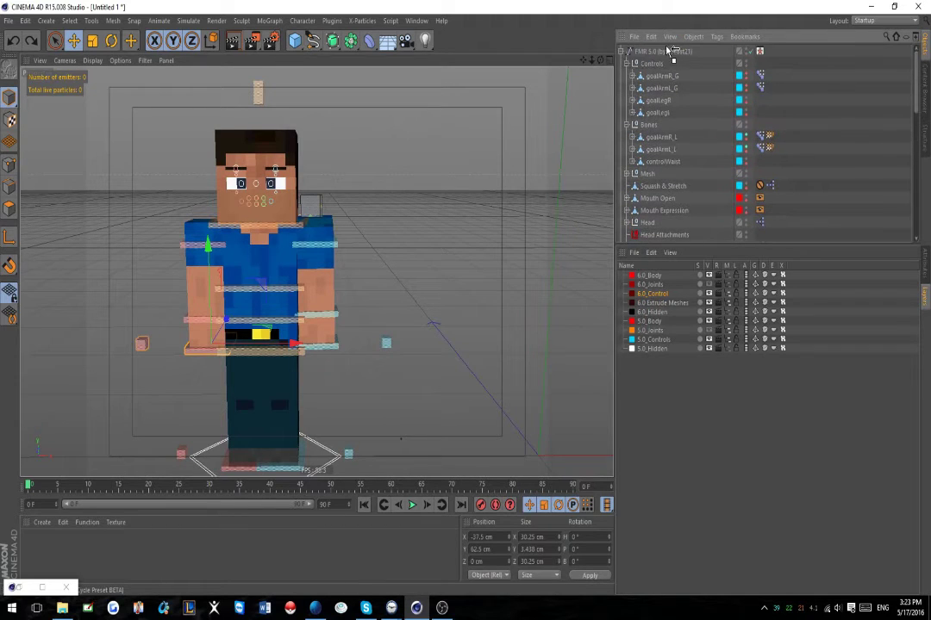
{"action": "left_click_drag", "start_coordinate": [666, 47], "coordinate": [666, 47]}
{"action": "left_click", "coordinate": [819, 131]}
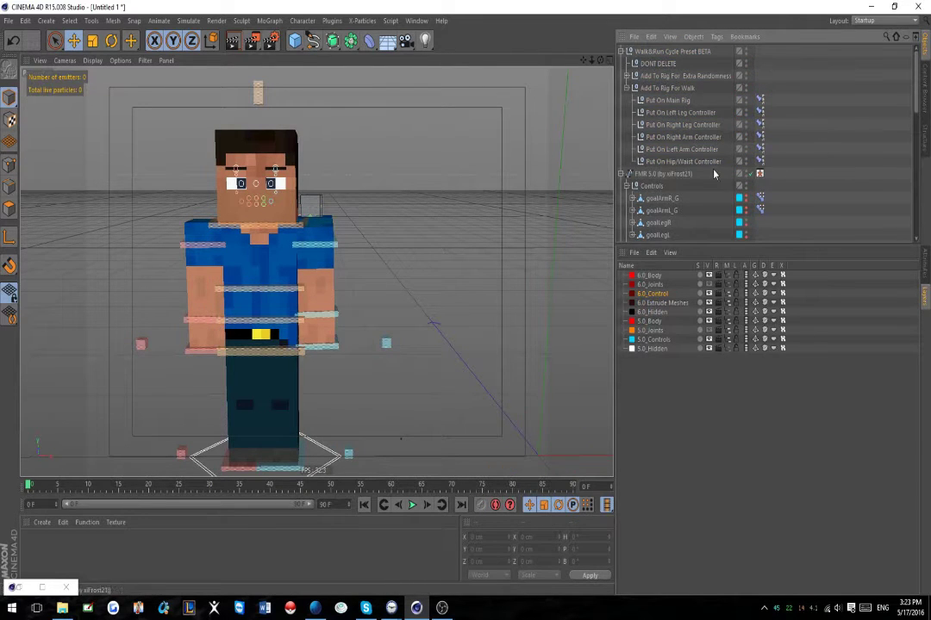
- Move the constraint tag from Put On Main Rig onto the FMR 5.0 root object
{"action": "scroll", "coordinate": [712, 170], "scroll_direction": "down", "scroll_amount": 2}
{"action": "scroll", "coordinate": [725, 148], "scroll_direction": "up", "scroll_amount": 2}
{"action": "left_click_drag", "start_coordinate": [673, 174], "coordinate": [671, 175]}
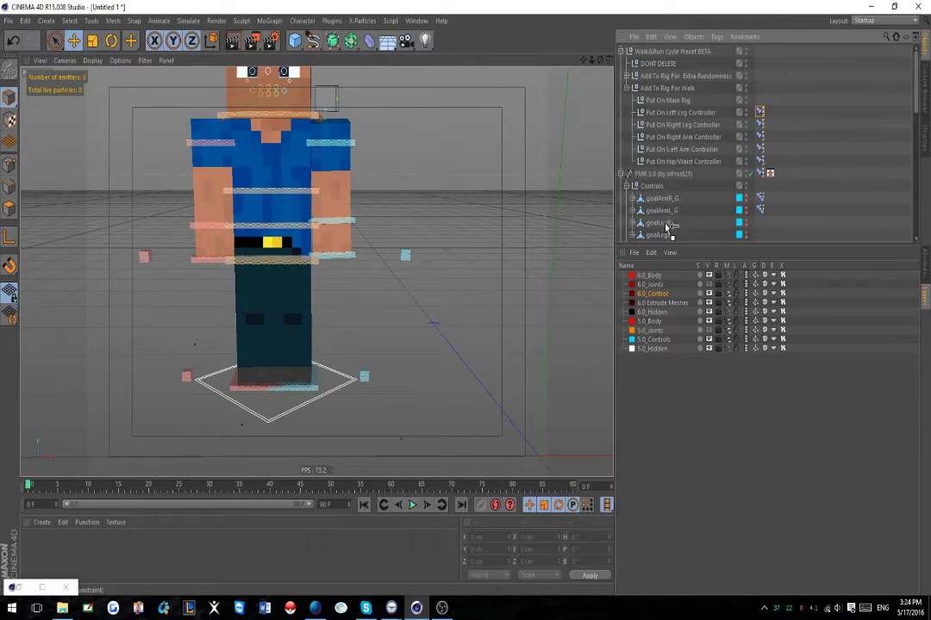
- Move the left leg controller's constraint tag onto goalLegL and the right leg controller's tag onto goalLegR
{"action": "left_click_drag", "start_coordinate": [668, 228], "coordinate": [654, 203]}
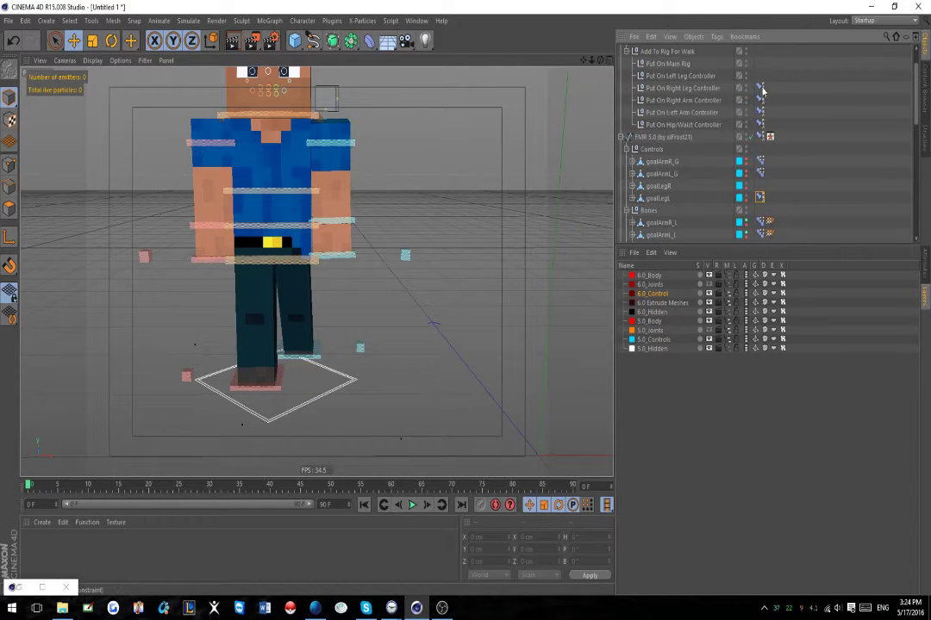
{"action": "left_click_drag", "start_coordinate": [760, 89], "coordinate": [712, 138]}
{"action": "left_click_drag", "start_coordinate": [655, 187], "coordinate": [653, 186]}
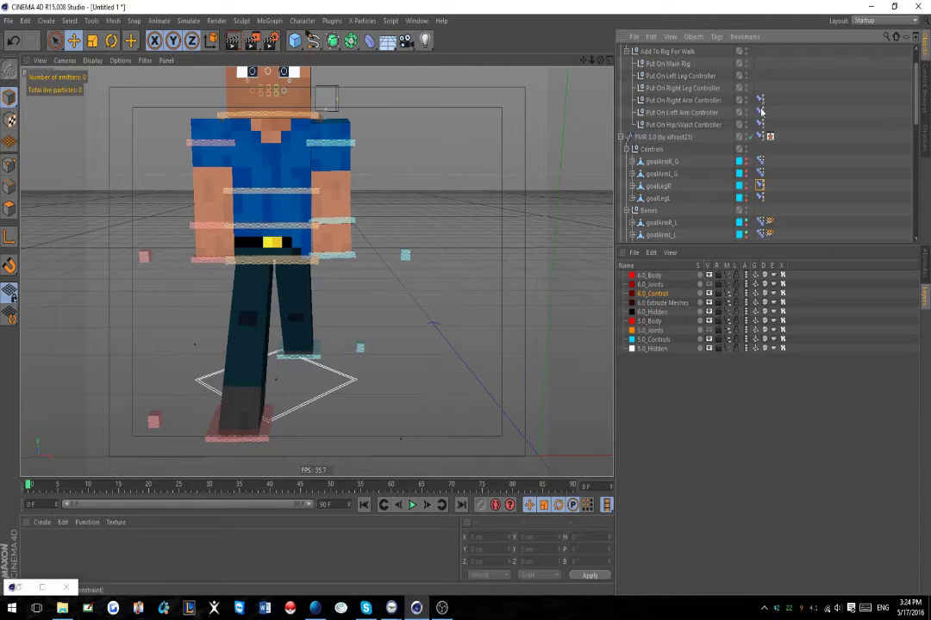
- Move the right and left arm constraint tags onto goalArmR_L and goalArmL_L, and the hip/waist tag onto controlWaist
{"action": "left_click_drag", "start_coordinate": [759, 100], "coordinate": [658, 224]}
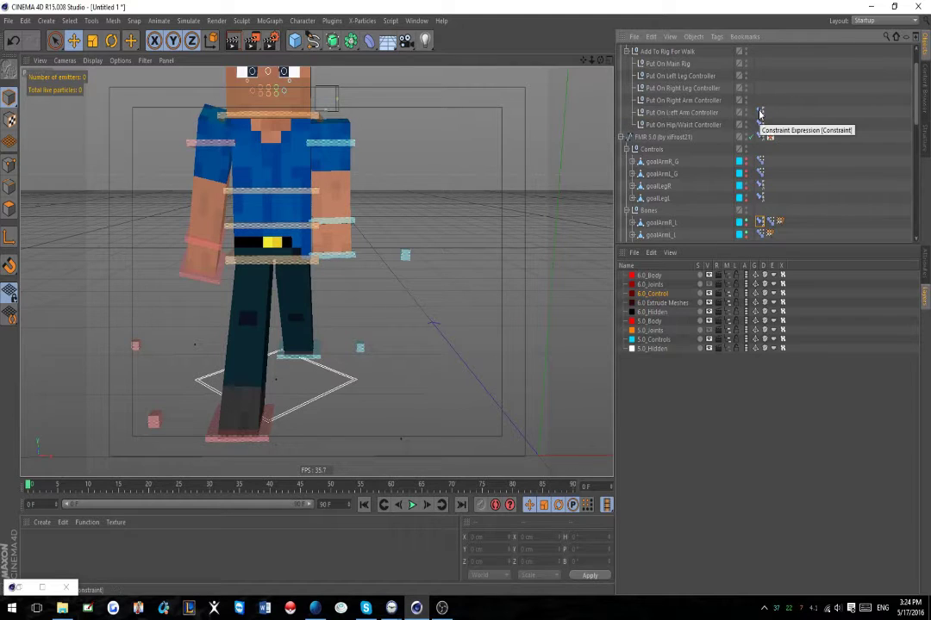
{"action": "left_click_drag", "start_coordinate": [759, 113], "coordinate": [711, 168]}
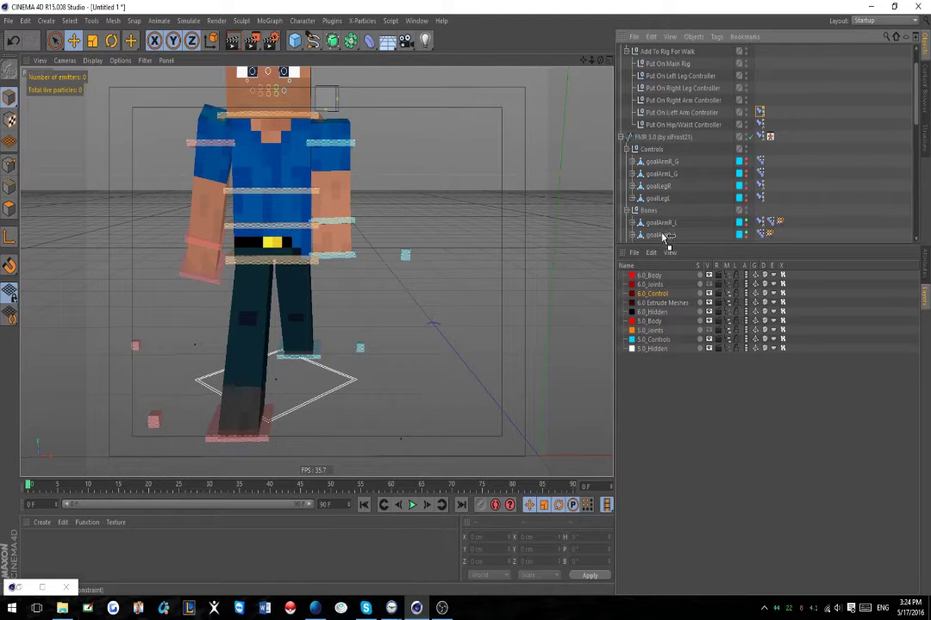
{"action": "left_click_drag", "start_coordinate": [666, 237], "coordinate": [661, 235]}
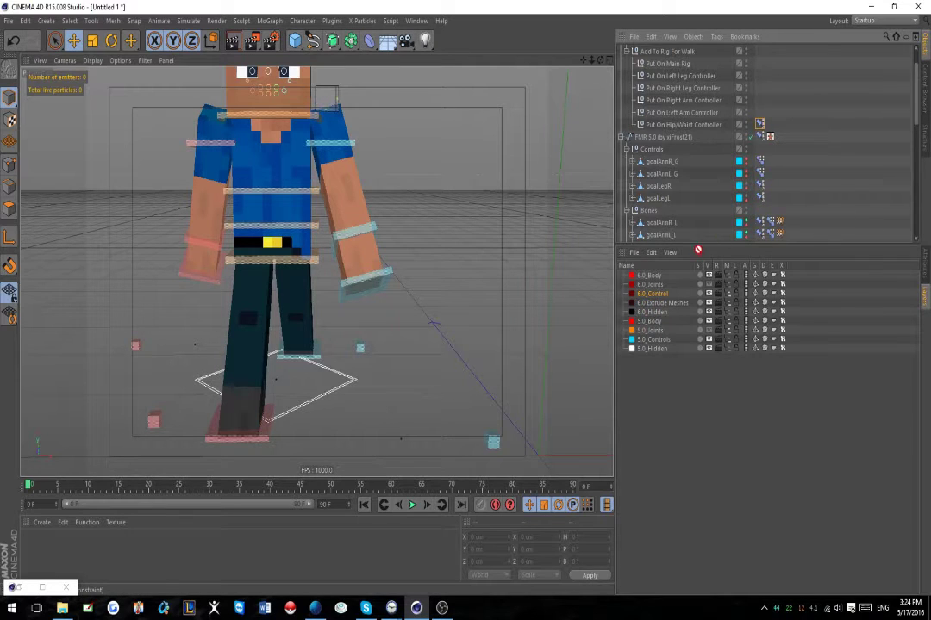
{"action": "left_click_drag", "start_coordinate": [698, 250], "coordinate": [687, 175]}
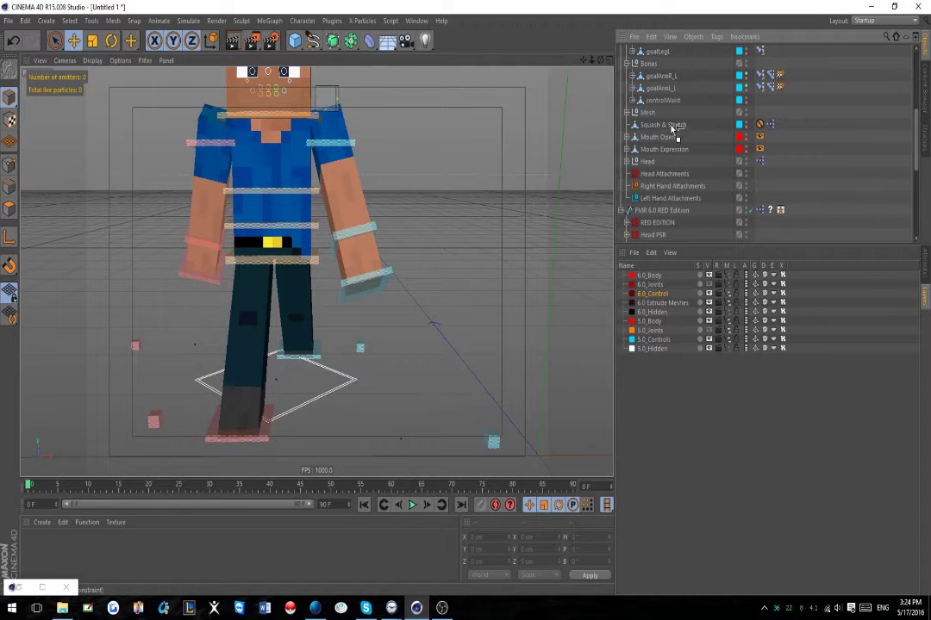
{"action": "left_click_drag", "start_coordinate": [664, 102], "coordinate": [646, 102]}
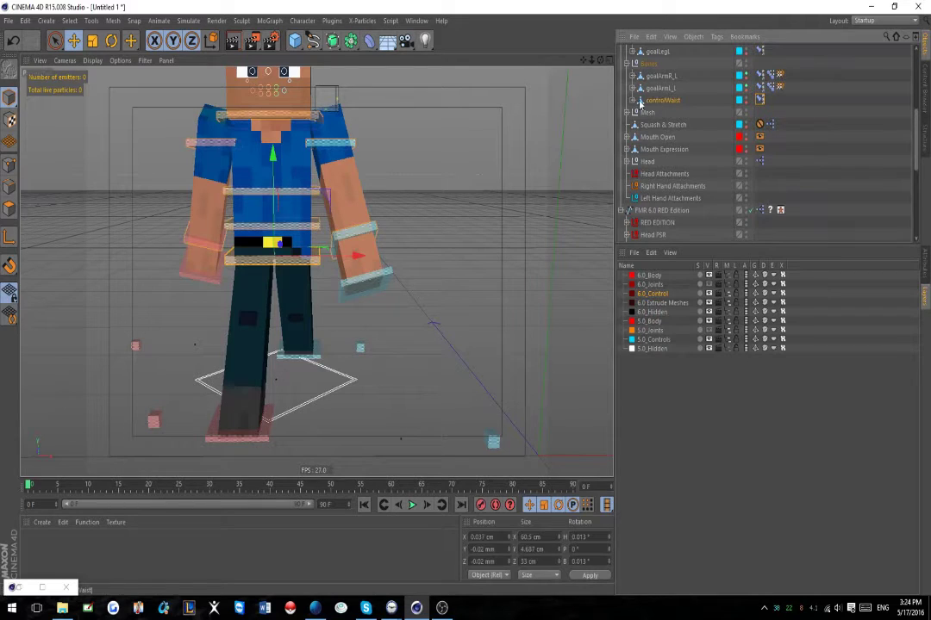
- Check the blue rig's walk pose from other angles, selecting the goalArmL_L and goalArmR_L wrist controls in turn
{"action": "left_click_drag", "start_coordinate": [265, 313], "coordinate": [309, 260], "text": "alt"}
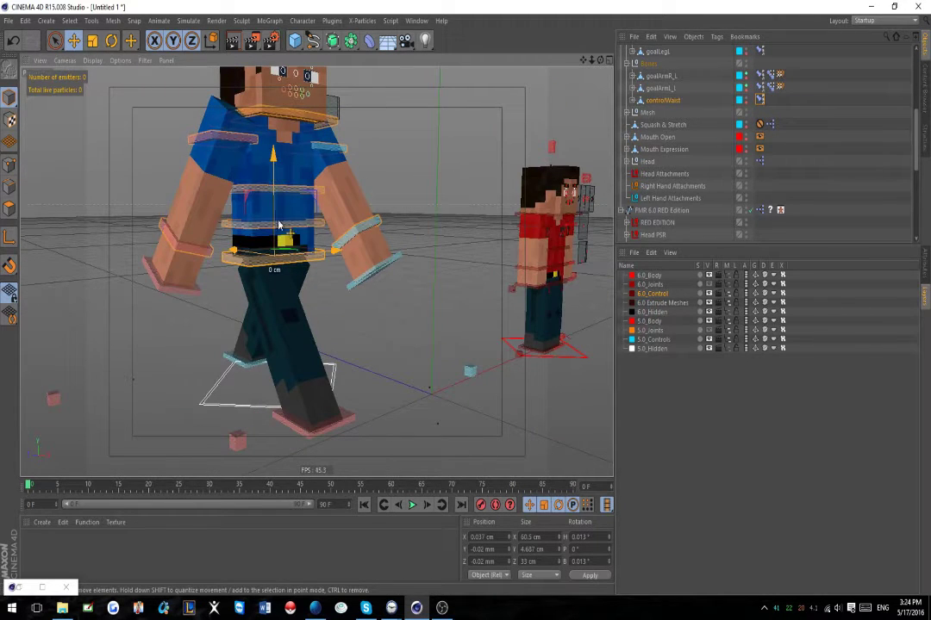
{"action": "left_click", "coordinate": [363, 227]}
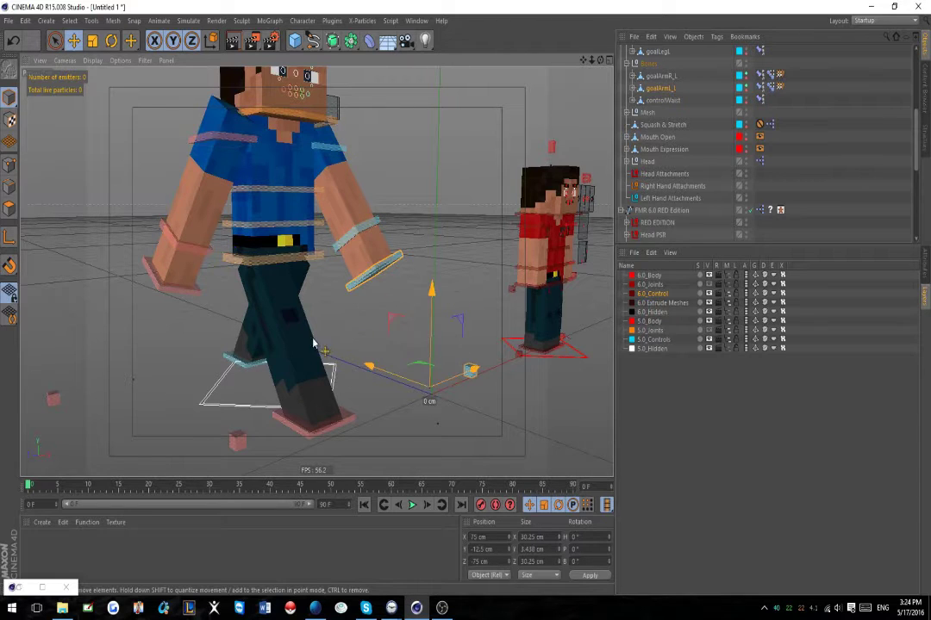
{"action": "left_click", "coordinate": [188, 290]}
{"action": "scroll", "coordinate": [314, 362], "scroll_direction": "down", "scroll_amount": 3}
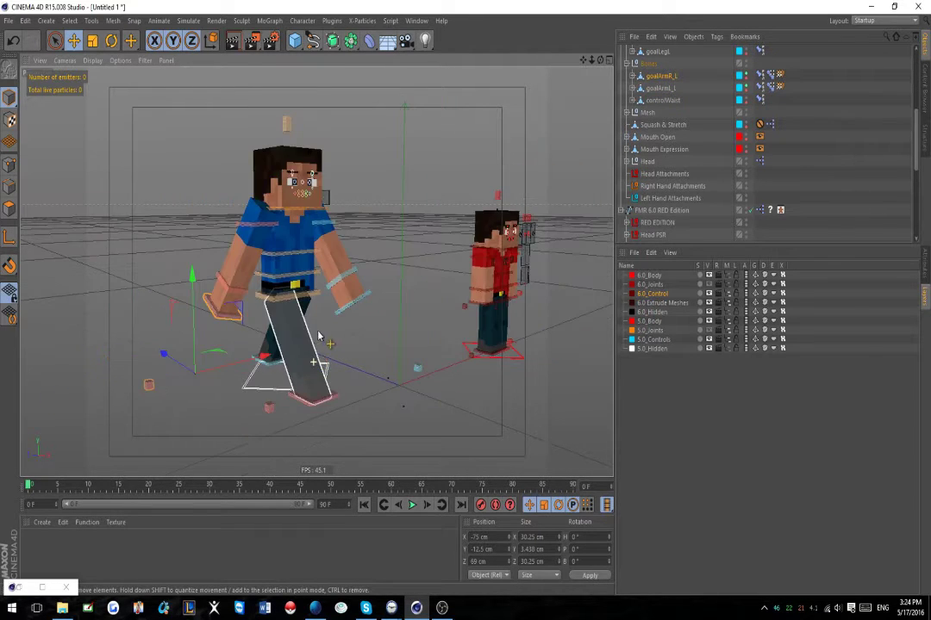
{"action": "left_click_drag", "start_coordinate": [317, 336], "coordinate": [376, 396], "text": "alt"}
{"action": "scroll", "coordinate": [291, 345], "scroll_direction": "down", "scroll_amount": 3}
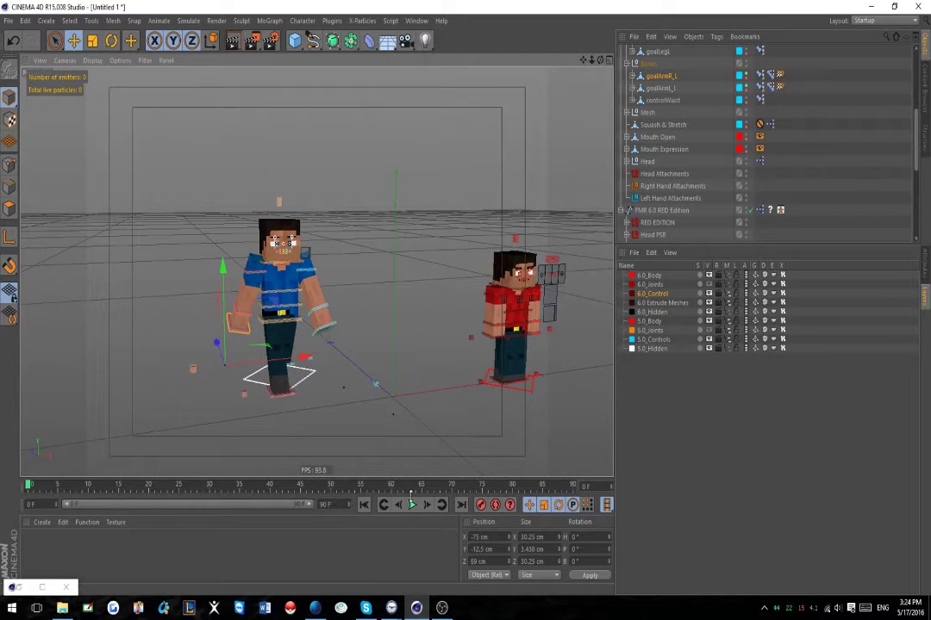
- Play the animation and examine the blue rig's walk cycle up close and from several angles
{"action": "left_click", "coordinate": [412, 507]}
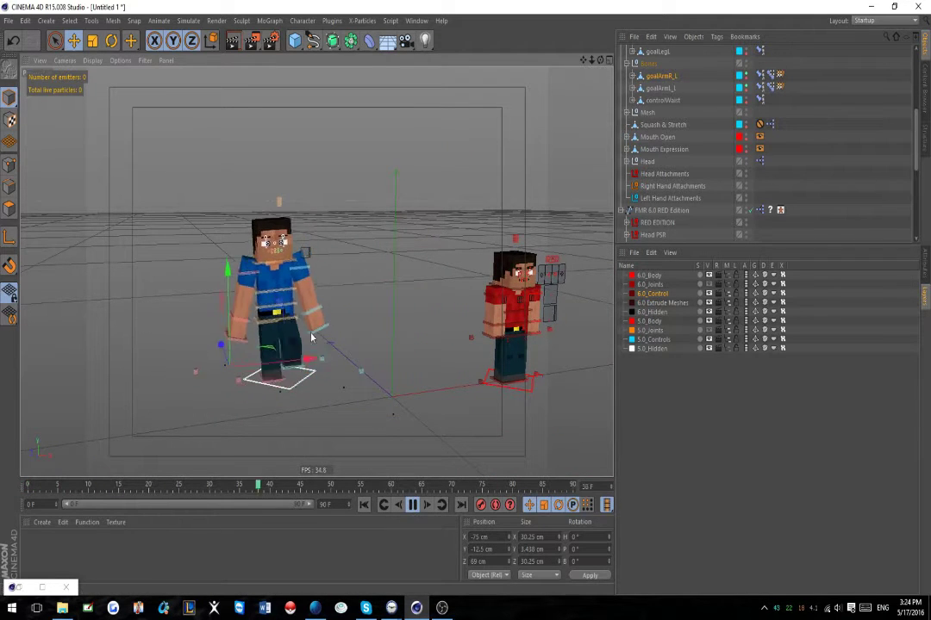
{"action": "left_click_drag", "start_coordinate": [420, 389], "coordinate": [379, 389], "text": "alt"}
{"action": "scroll", "coordinate": [258, 338], "scroll_direction": "up", "scroll_amount": 5}
{"action": "scroll", "coordinate": [337, 359], "scroll_direction": "down", "scroll_amount": 2}
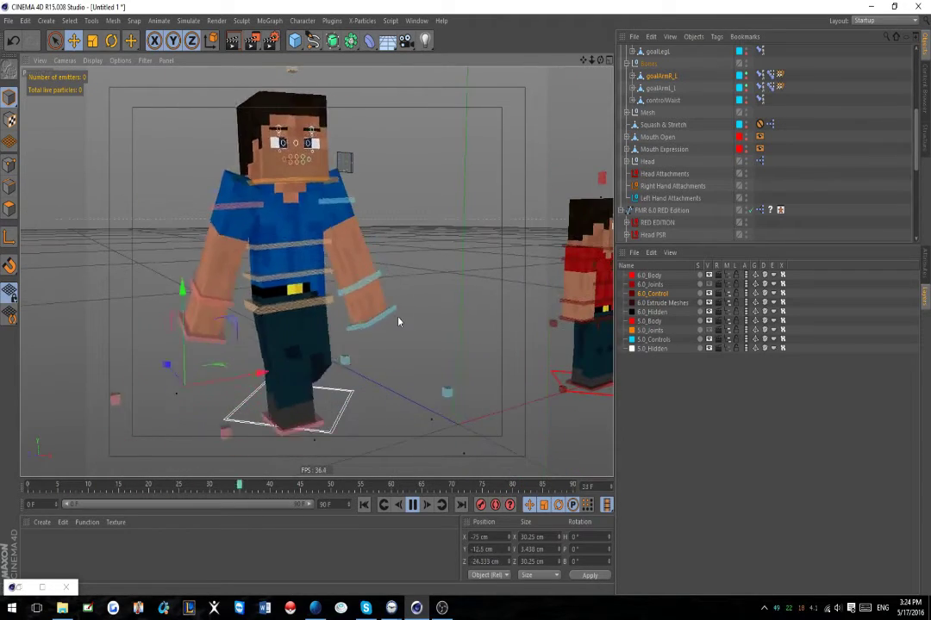
{"action": "scroll", "coordinate": [272, 248], "scroll_direction": "down", "scroll_amount": 2}
{"action": "left_click_drag", "start_coordinate": [271, 247], "coordinate": [317, 353], "text": "alt"}
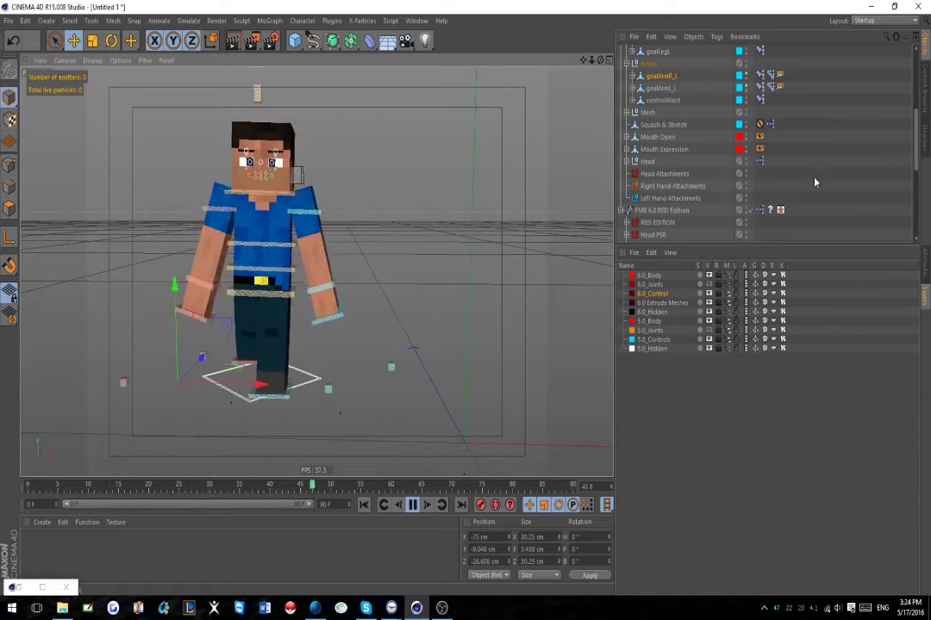
- Select the FMR 5.0 rig and review its 5.0 OPTIONS, including the arm, leg, face and body part settings
{"action": "scroll", "coordinate": [648, 97], "scroll_direction": "up", "scroll_amount": 5}
{"action": "left_click", "coordinate": [650, 185]}
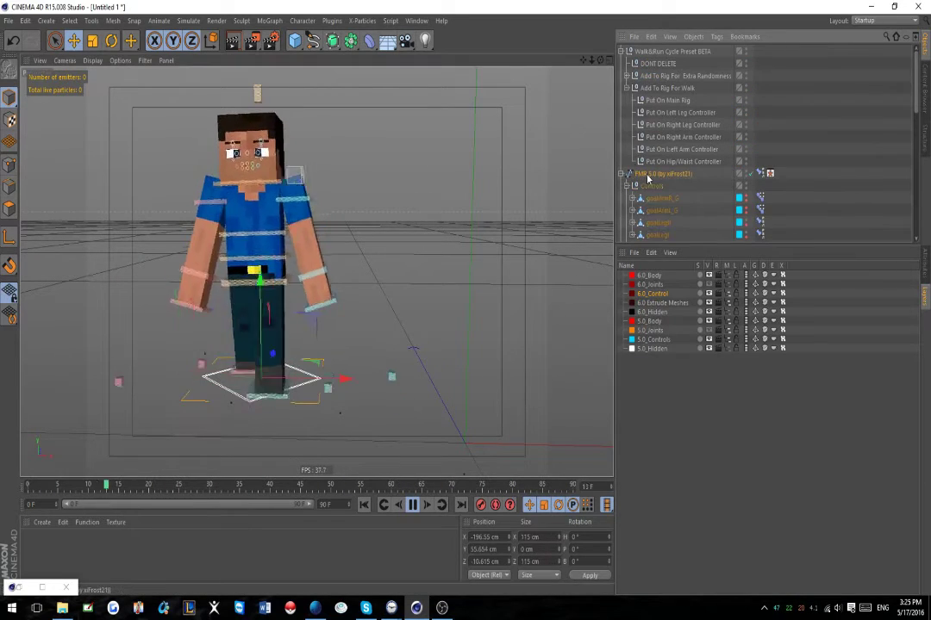
{"action": "left_click", "coordinate": [924, 262]}
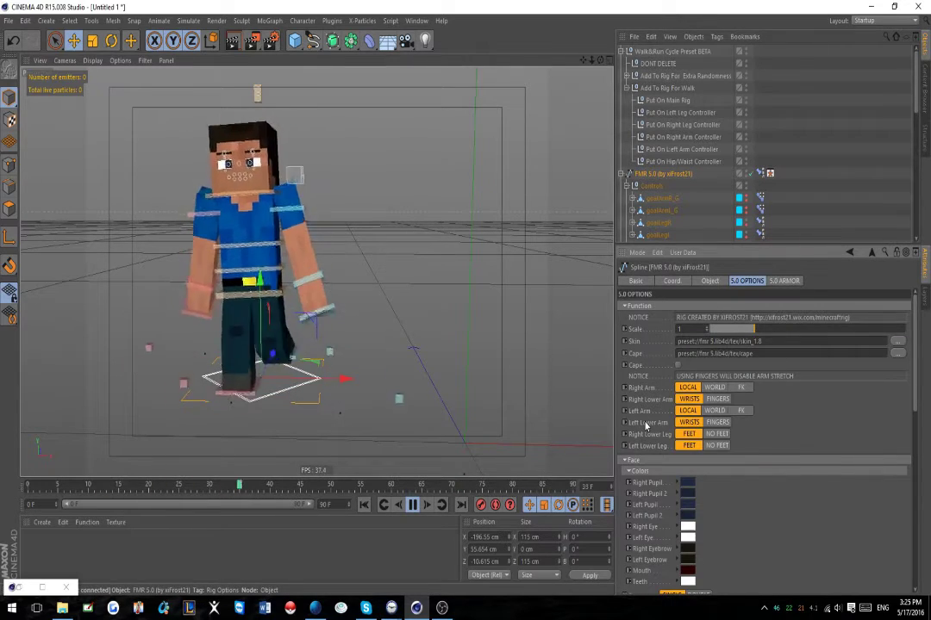
{"action": "scroll", "coordinate": [644, 426], "scroll_direction": "down", "scroll_amount": 4}
{"action": "scroll", "coordinate": [646, 425], "scroll_direction": "down", "scroll_amount": 2}
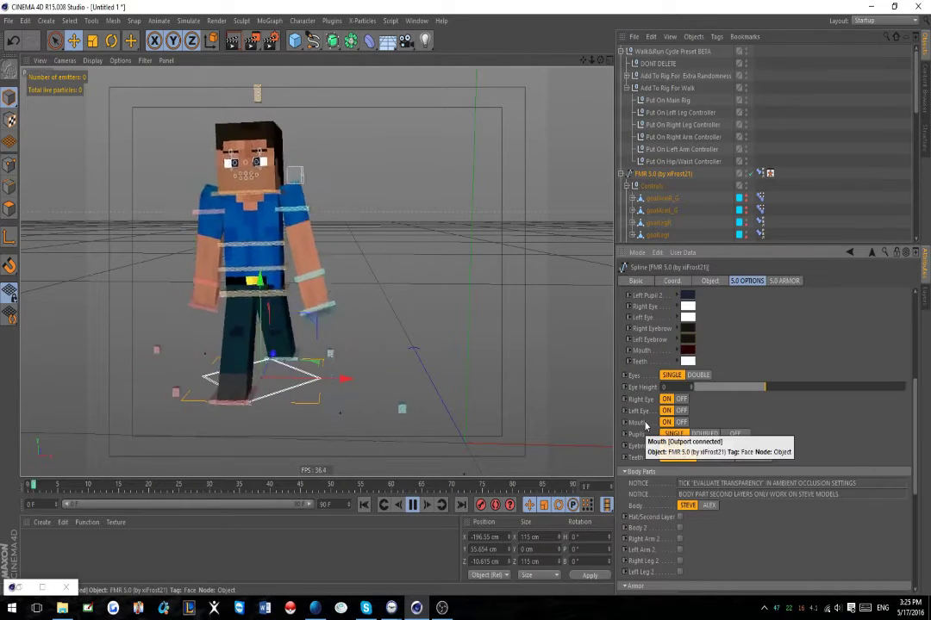
{"action": "scroll", "coordinate": [645, 426], "scroll_direction": "up", "scroll_amount": 6}
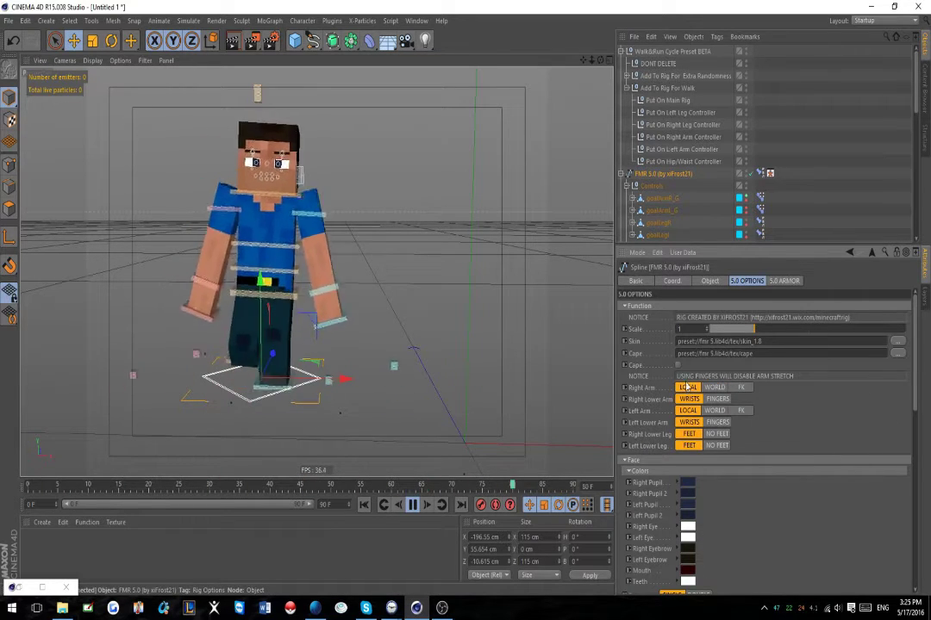
- Under controlWaist, select the Left Arm and Right Arm IK tags together and set their Squash/Stretch stretch Distance to 0 cm
{"action": "scroll", "coordinate": [664, 200], "scroll_direction": "down", "scroll_amount": 2}
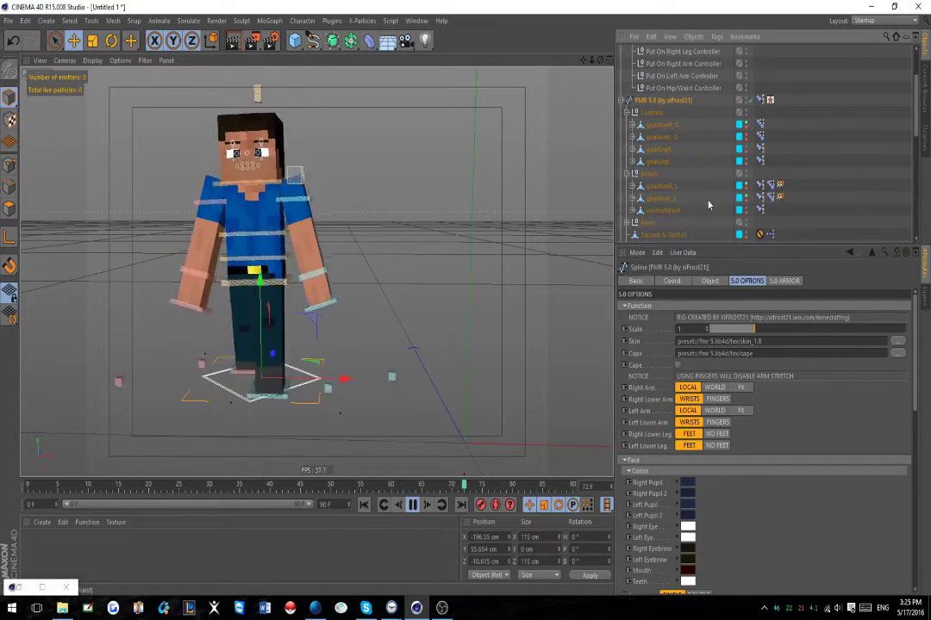
{"action": "scroll", "coordinate": [661, 201], "scroll_direction": "down", "scroll_amount": 2}
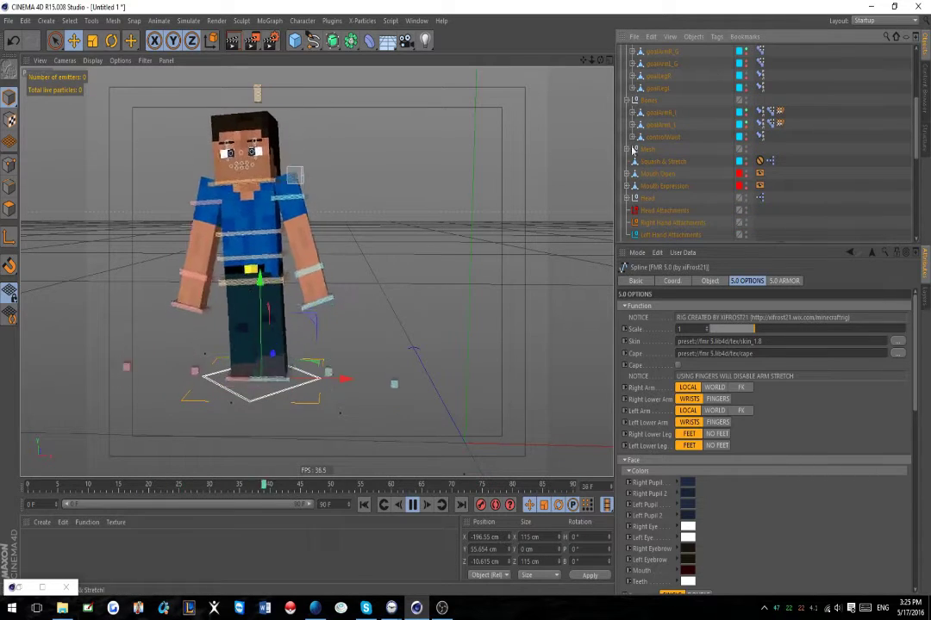
{"action": "scroll", "coordinate": [636, 147], "scroll_direction": "up", "scroll_amount": 2}
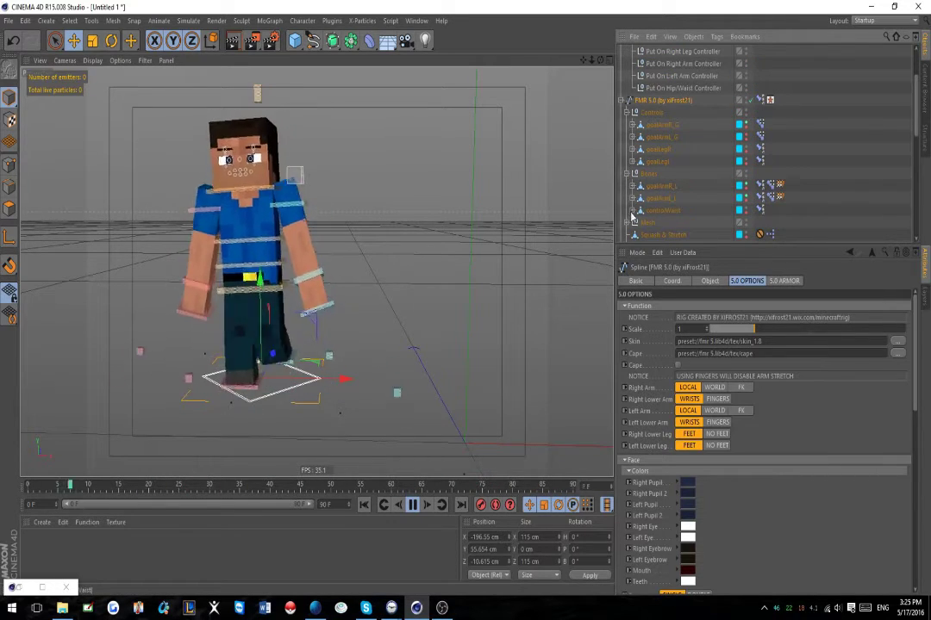
{"action": "scroll", "coordinate": [655, 212], "scroll_direction": "down", "scroll_amount": 4}
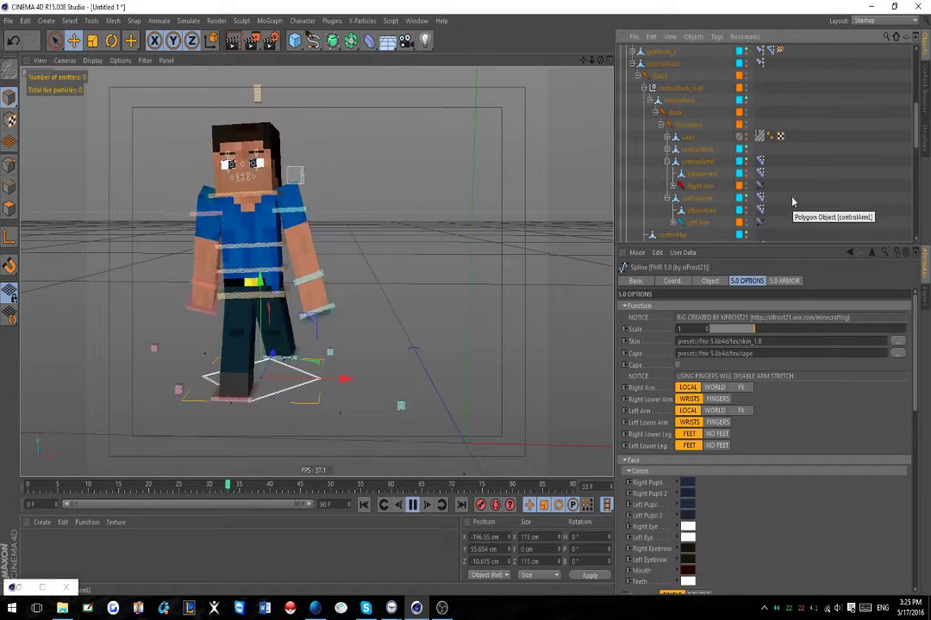
{"action": "left_click", "coordinate": [760, 224]}
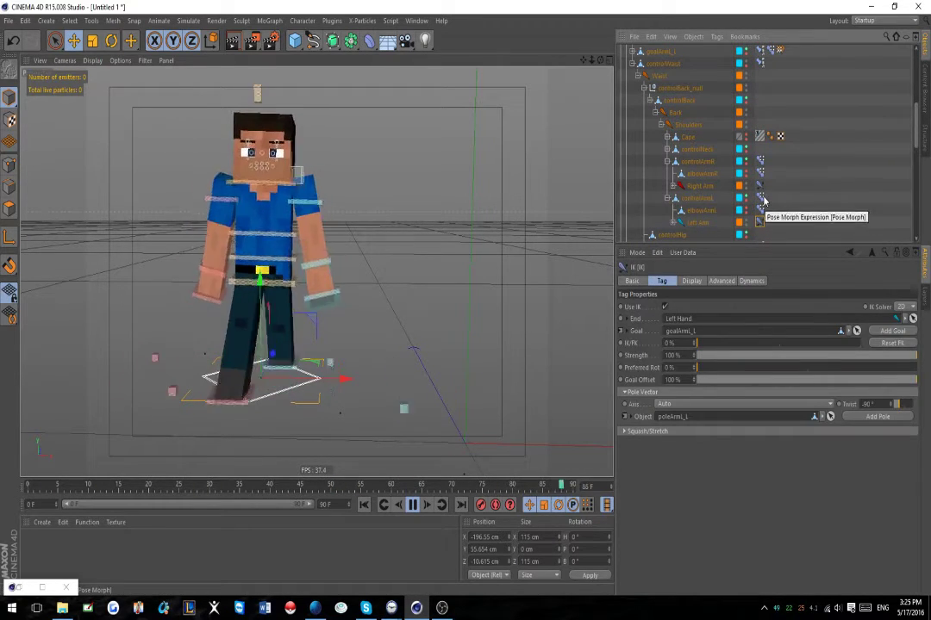
{"action": "left_click", "coordinate": [760, 187], "text": "ctrl"}
{"action": "left_click", "coordinate": [625, 431]}
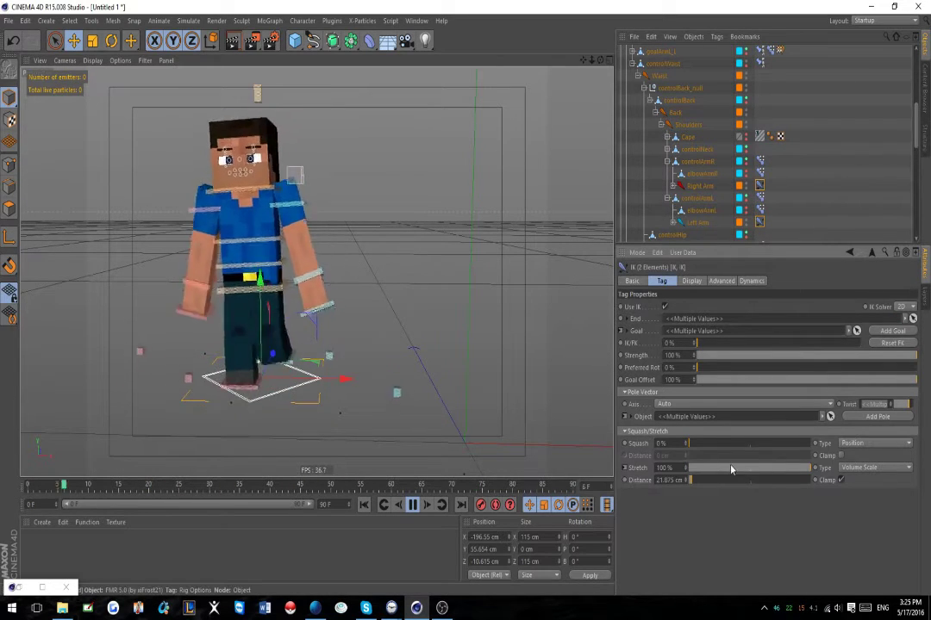
{"action": "left_click", "coordinate": [841, 480]}
{"action": "left_click", "coordinate": [840, 480]}
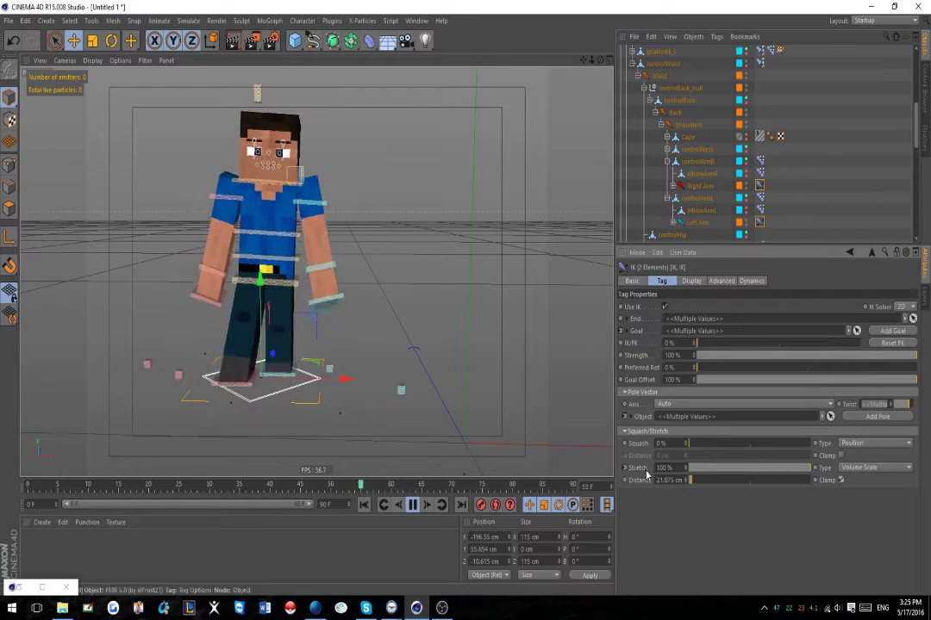
{"action": "left_click_drag", "start_coordinate": [690, 481], "coordinate": [672, 484]}
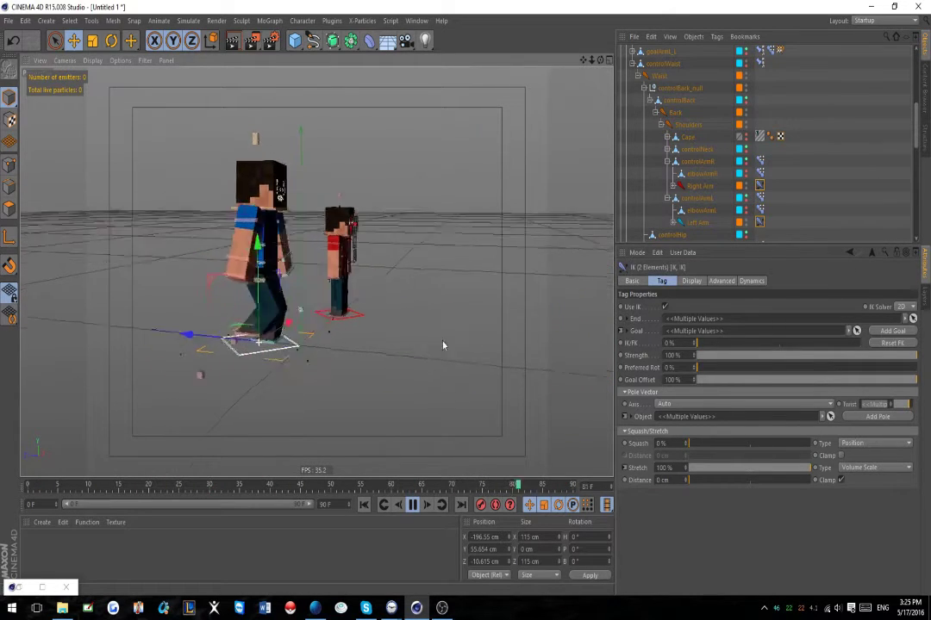
- Select the Walk&Run Cycle Preset BETA null and collapse its Add To Rig For Walk group and both rigs' hierarchies
{"action": "scroll", "coordinate": [658, 89], "scroll_direction": "up", "scroll_amount": 5}
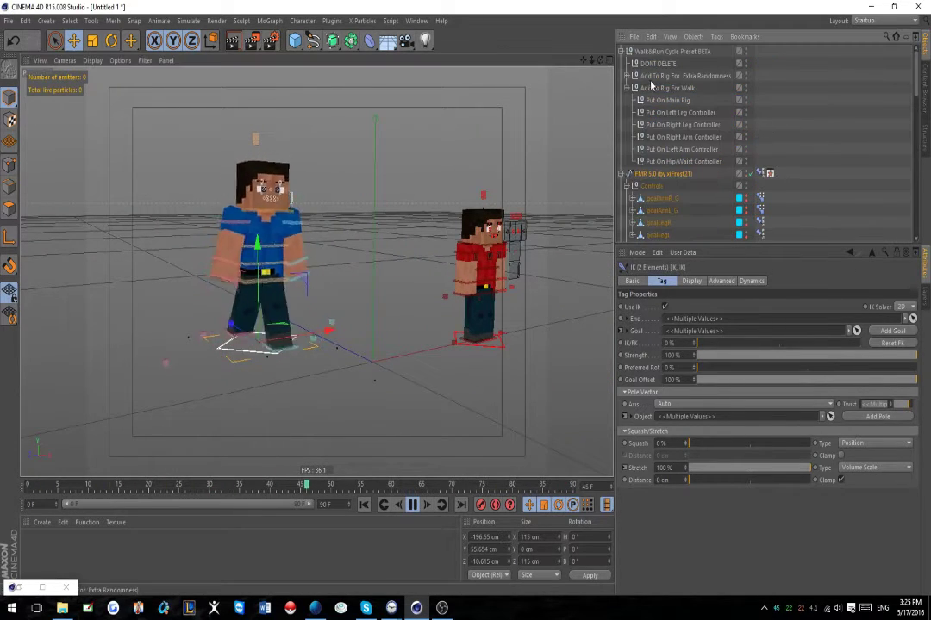
{"action": "left_click", "coordinate": [667, 52]}
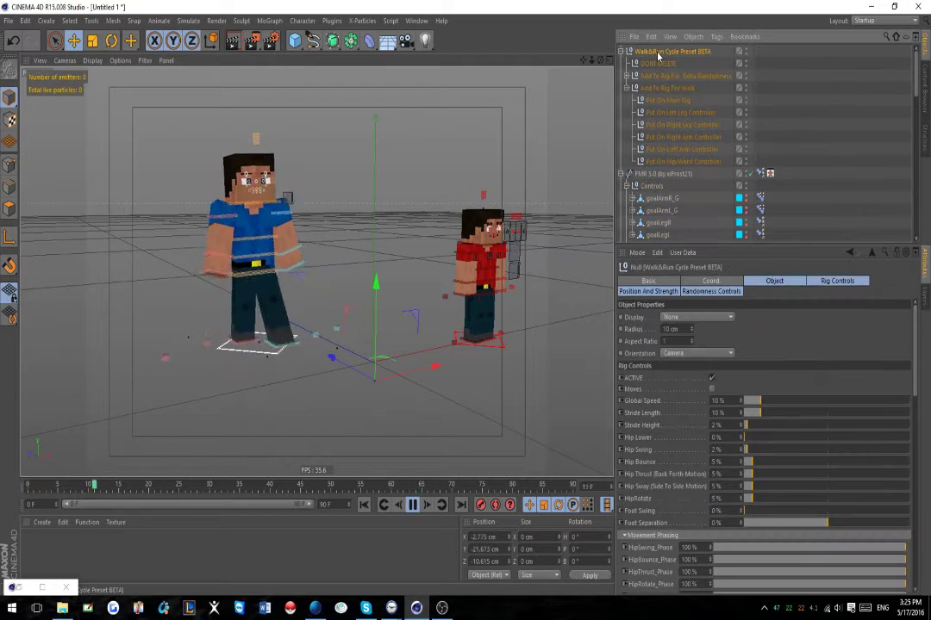
{"action": "left_click", "coordinate": [628, 89]}
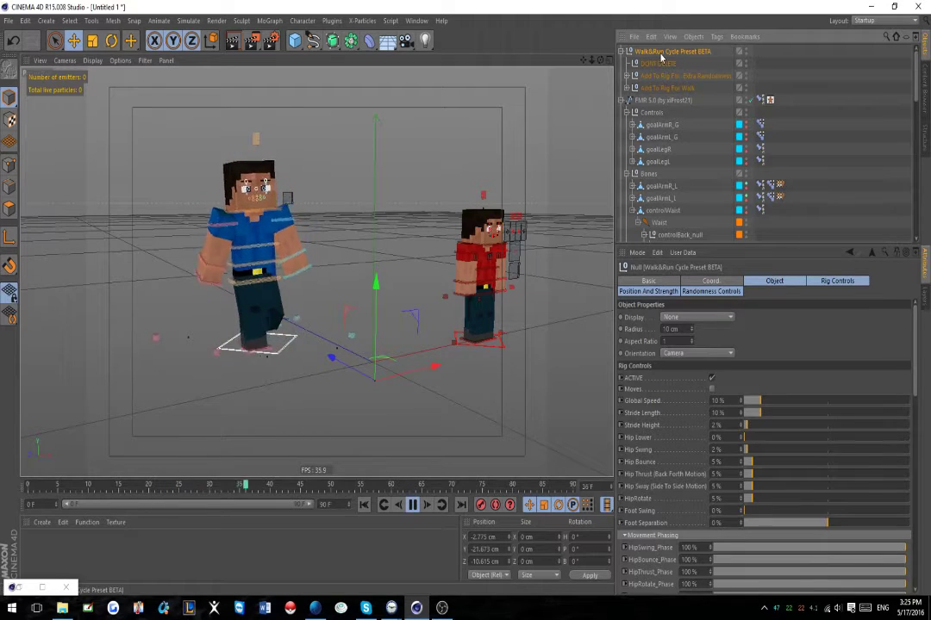
{"action": "left_click_drag", "start_coordinate": [537, 276], "coordinate": [395, 316], "text": "alt"}
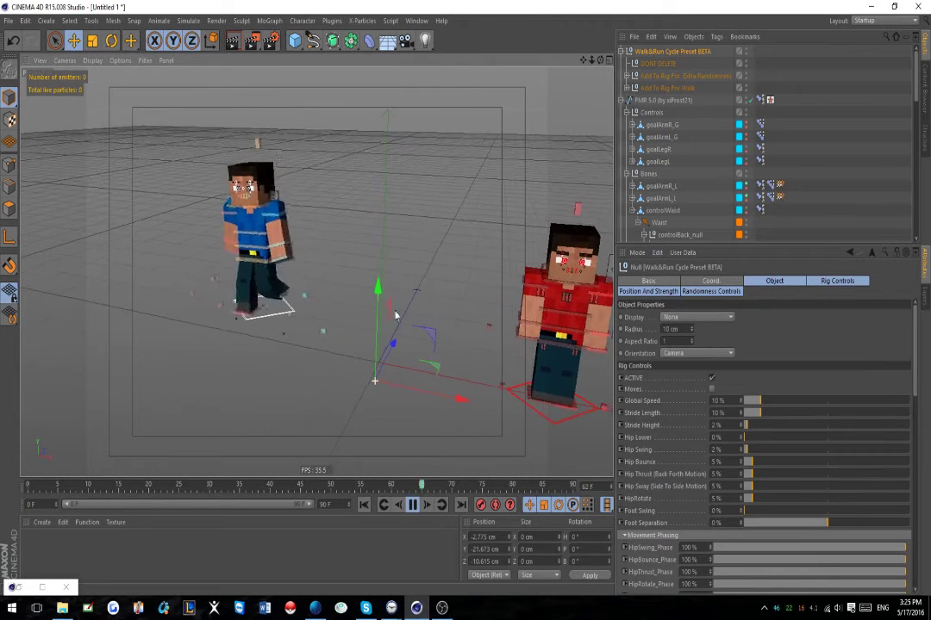
{"action": "left_click", "coordinate": [628, 101]}
{"action": "left_click", "coordinate": [622, 112]}
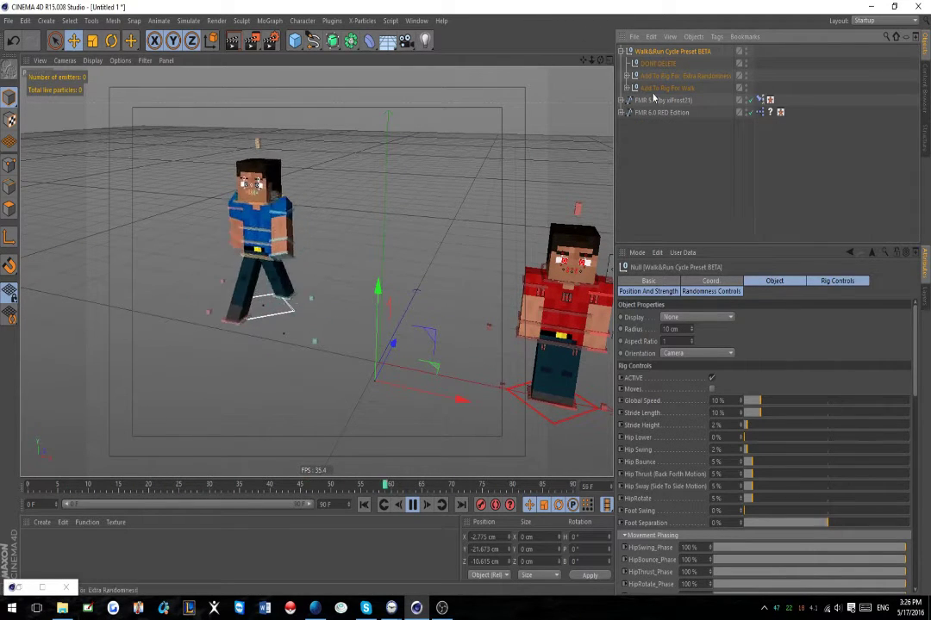
- Try a Global Speed of 36 % on the walk cycle, check it from the side, and return it to 10 %
{"action": "left_click_drag", "start_coordinate": [352, 389], "coordinate": [288, 384], "text": "alt"}
{"action": "left_click_drag", "start_coordinate": [761, 403], "coordinate": [790, 403]}
{"action": "left_click_drag", "start_coordinate": [403, 362], "coordinate": [474, 335], "text": "alt"}
{"action": "scroll", "coordinate": [475, 336], "scroll_direction": "down", "scroll_amount": 3}
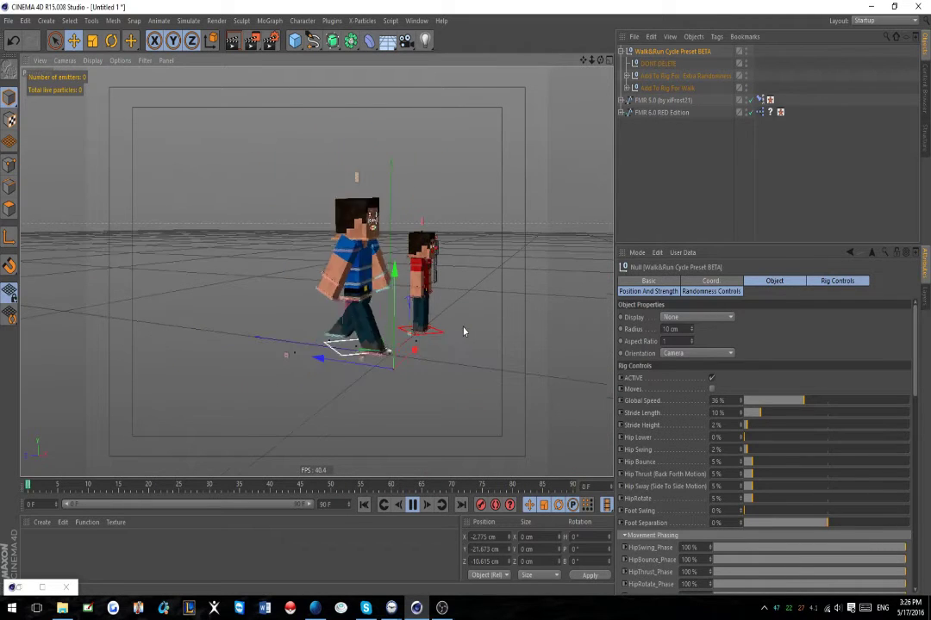
{"action": "middle_click_drag", "start_coordinate": [471, 330], "coordinate": [333, 333], "text": "alt"}
{"action": "left_click_drag", "start_coordinate": [799, 401], "coordinate": [761, 402]}
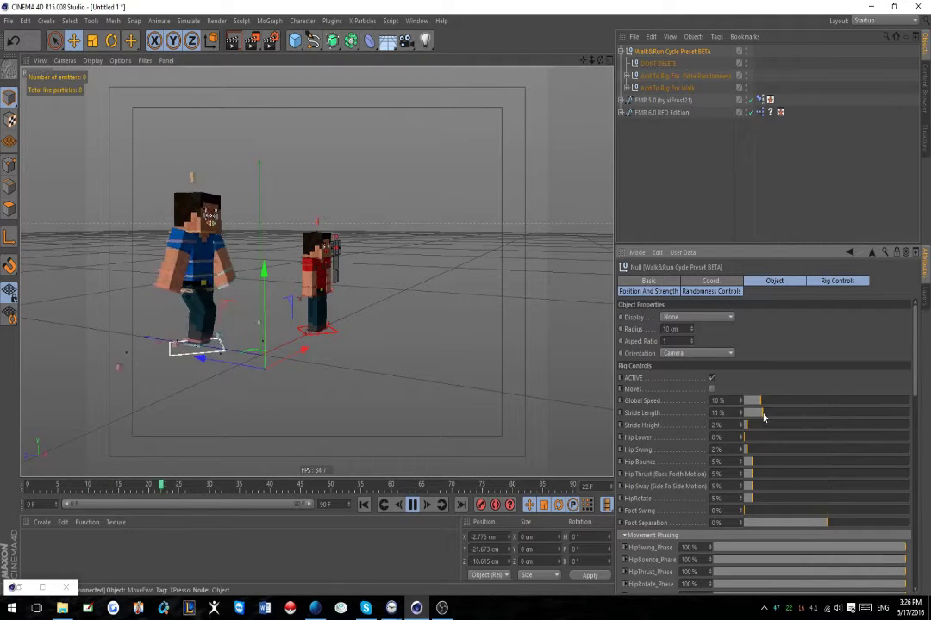
- Try a Stride Length of 44 % on the walk cycle and lower it to 2 %
{"action": "left_click", "coordinate": [819, 415]}
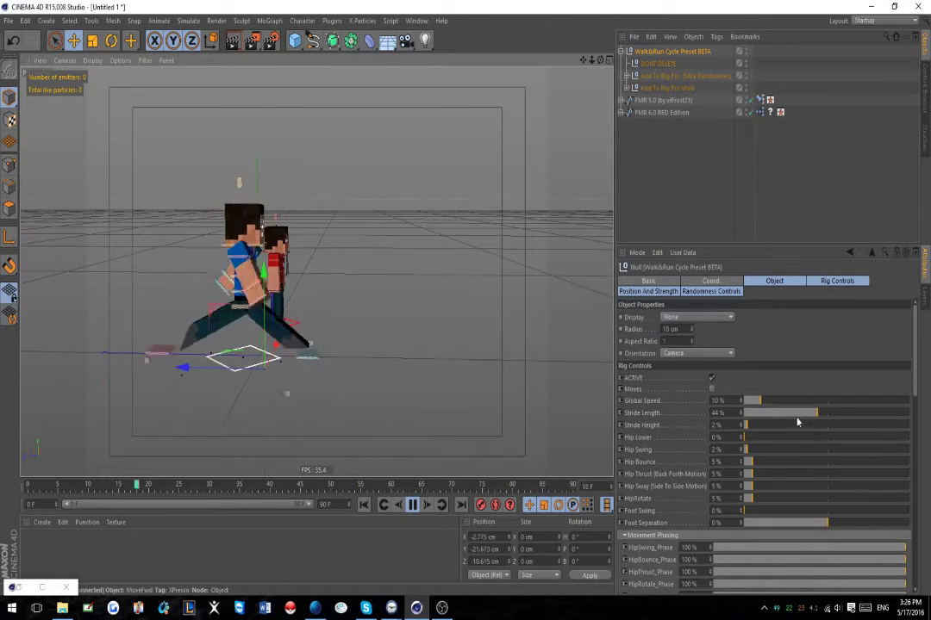
{"action": "left_click", "coordinate": [767, 414]}
{"action": "left_click_drag", "start_coordinate": [761, 414], "coordinate": [755, 414]}
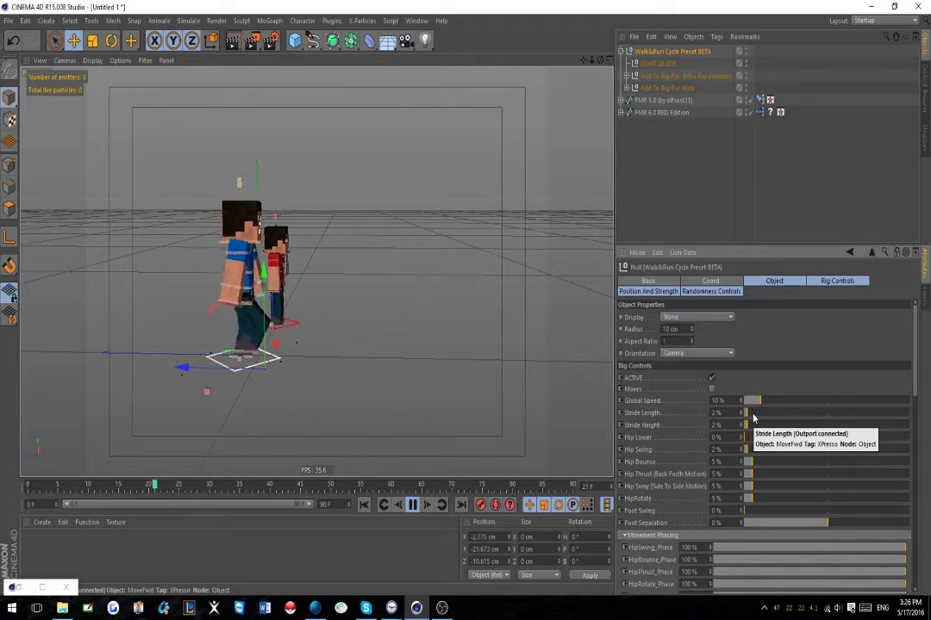
- Raise the Global Speed to 14 % and check the short-stride walk up close and from several angles
{"action": "left_click_drag", "start_coordinate": [461, 359], "coordinate": [236, 358], "text": "alt"}
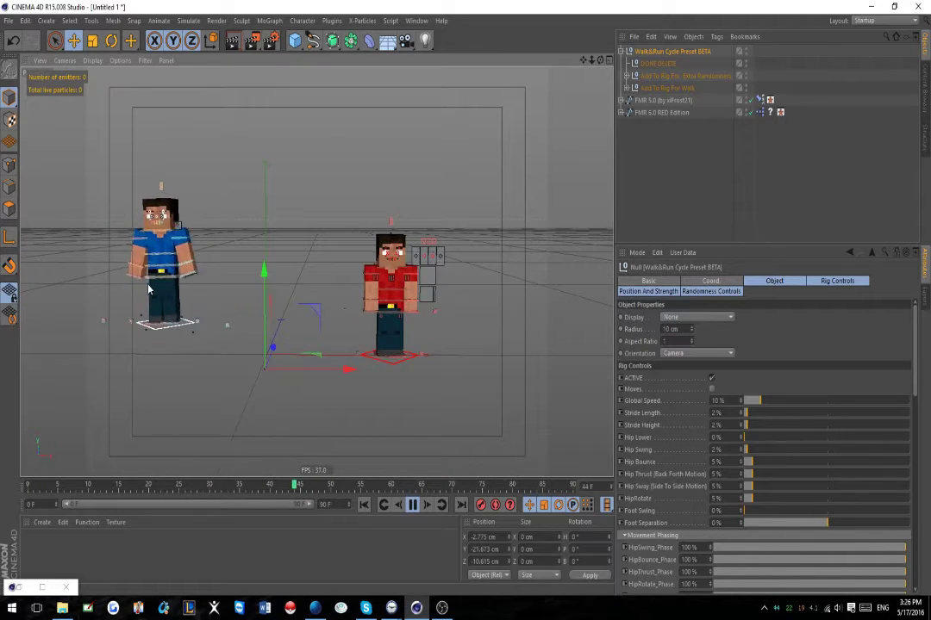
{"action": "middle_click_drag", "start_coordinate": [148, 289], "coordinate": [204, 301], "text": "alt"}
{"action": "scroll", "coordinate": [204, 298], "scroll_direction": "up", "scroll_amount": 6}
{"action": "left_click_drag", "start_coordinate": [243, 309], "coordinate": [424, 308], "text": "alt"}
{"action": "scroll", "coordinate": [392, 275], "scroll_direction": "down", "scroll_amount": 3}
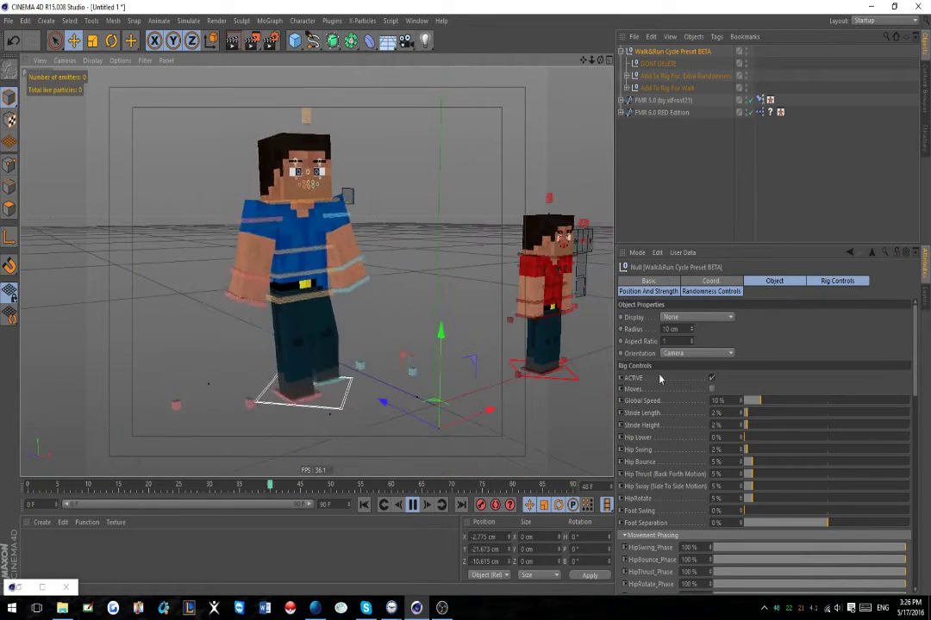
{"action": "left_click_drag", "start_coordinate": [758, 401], "coordinate": [766, 402]}
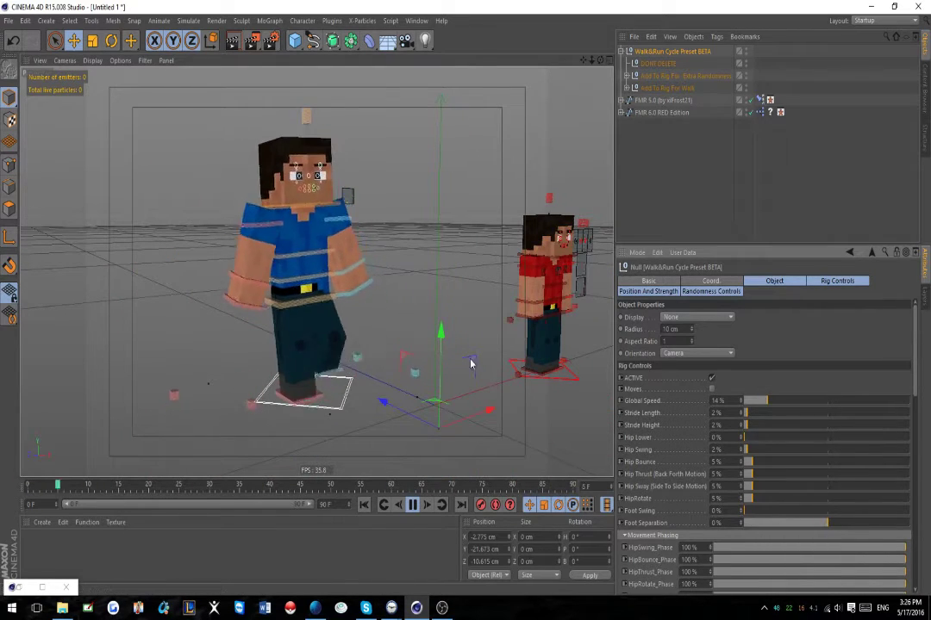
{"action": "left_click_drag", "start_coordinate": [472, 364], "coordinate": [350, 338], "text": "alt"}
{"action": "scroll", "coordinate": [362, 300], "scroll_direction": "up", "scroll_amount": 4}
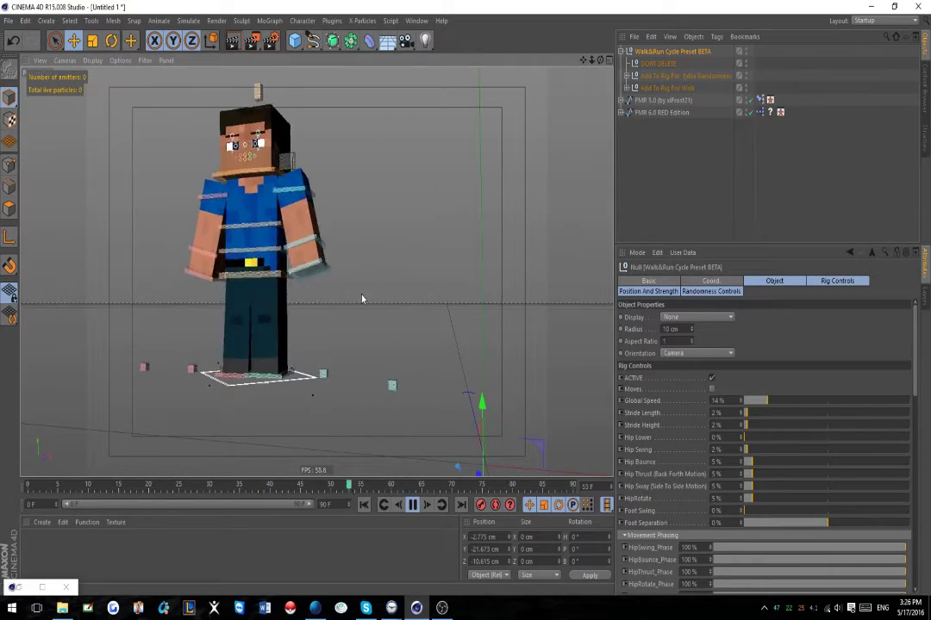
{"action": "left_click_drag", "start_coordinate": [337, 390], "coordinate": [409, 411], "text": "alt"}
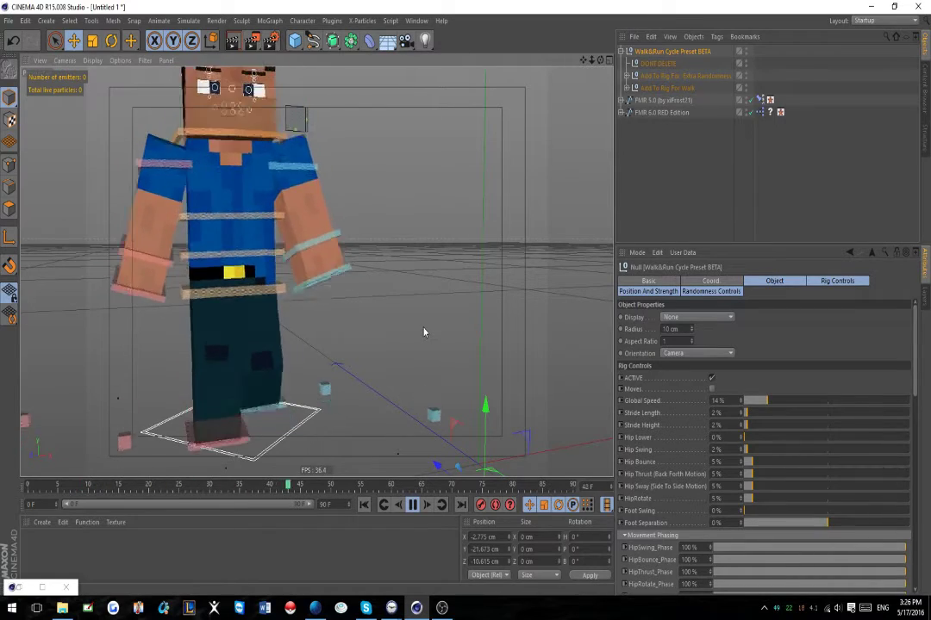
- Undo the Global Speed and Stride Length changes to bring both back to 10 %, and view the rig from the side
{"action": "scroll", "coordinate": [402, 331], "scroll_direction": "down", "scroll_amount": 2}
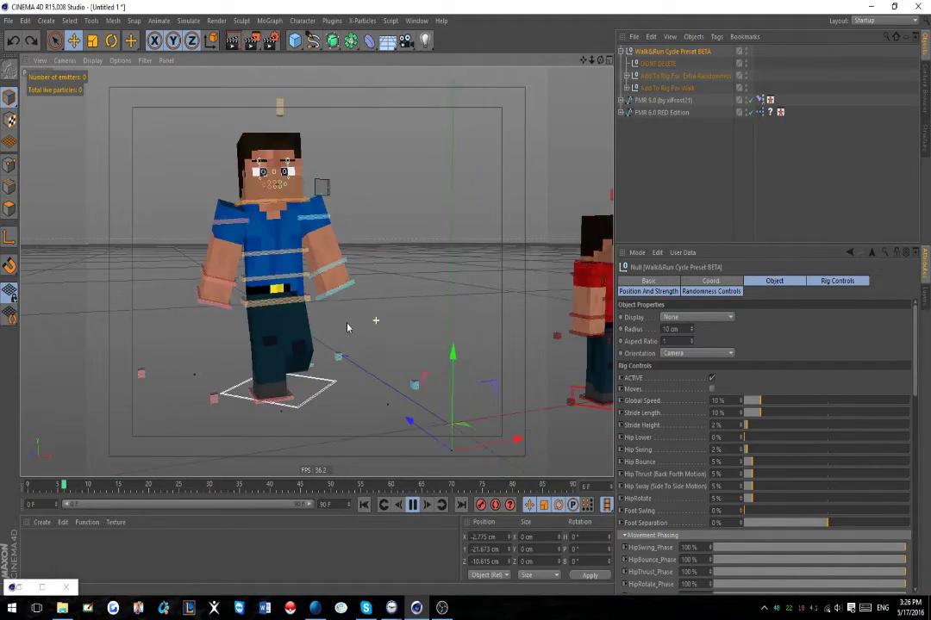
{"action": "scroll", "coordinate": [347, 330], "scroll_direction": "down", "scroll_amount": 2}
{"action": "left_click_drag", "start_coordinate": [344, 336], "coordinate": [585, 420], "text": "alt"}
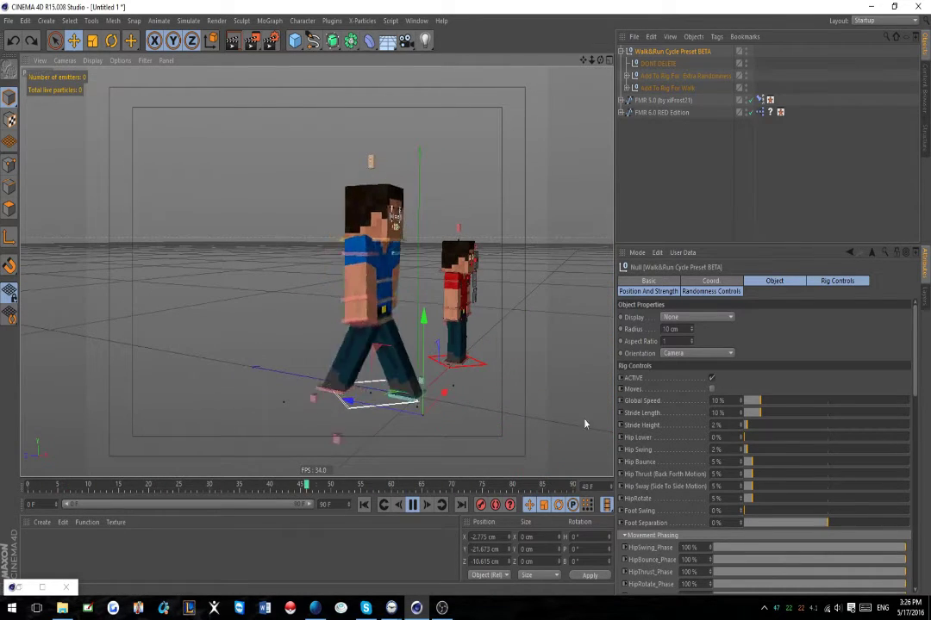
- Try a Stride Height of 9 %, check the foot lift up close, and settle on 5 %
{"action": "left_click", "coordinate": [759, 426]}
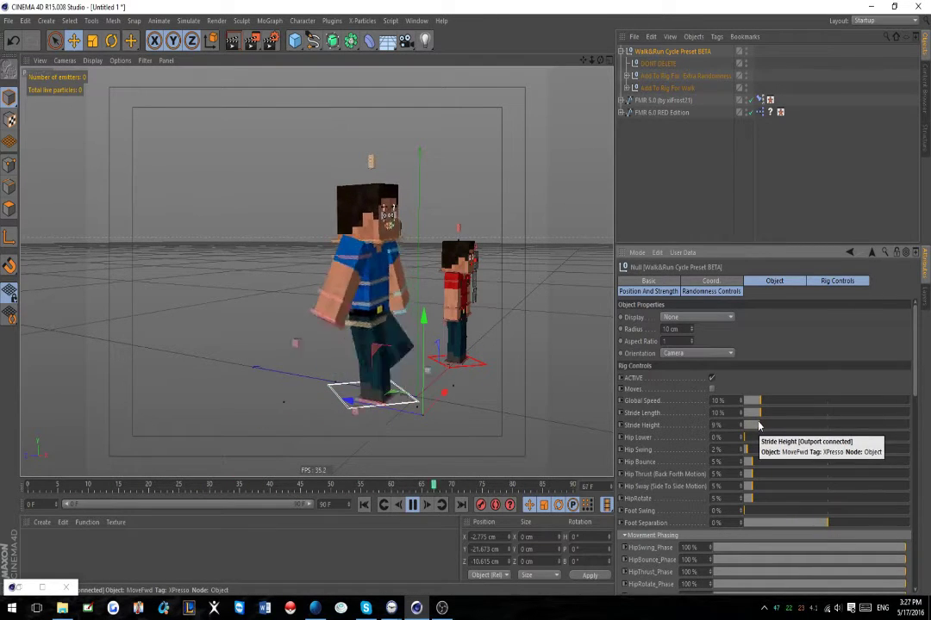
{"action": "left_click_drag", "start_coordinate": [571, 416], "coordinate": [512, 382], "text": "alt"}
{"action": "scroll", "coordinate": [440, 347], "scroll_direction": "up", "scroll_amount": 5}
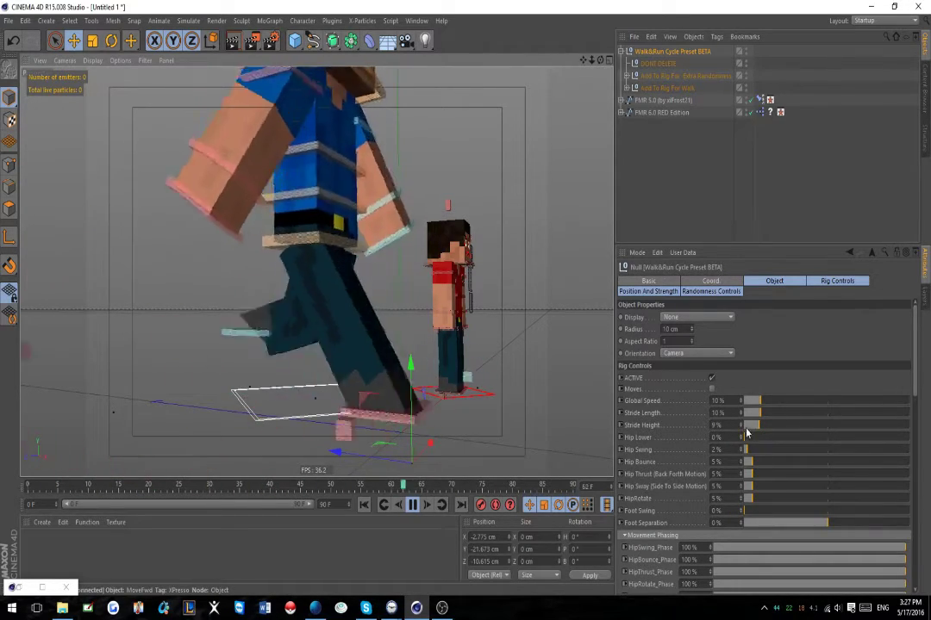
{"action": "left_click_drag", "start_coordinate": [753, 426], "coordinate": [753, 427]}
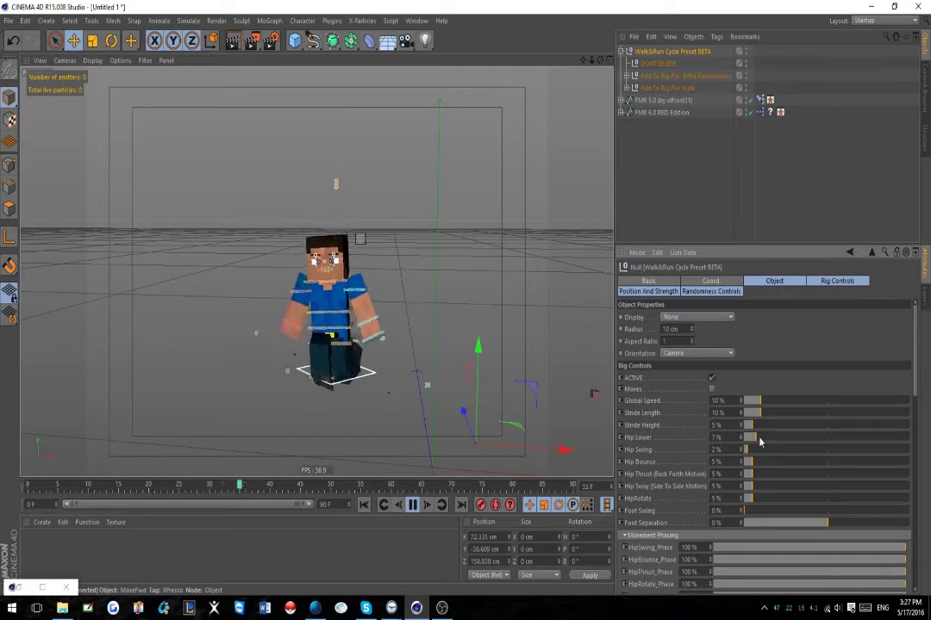
- Try Hip Lower at 27 % and Hip Swing at 83 %, returning them to 0 % and 2 %
{"action": "left_click_drag", "start_coordinate": [763, 442], "coordinate": [790, 442]}
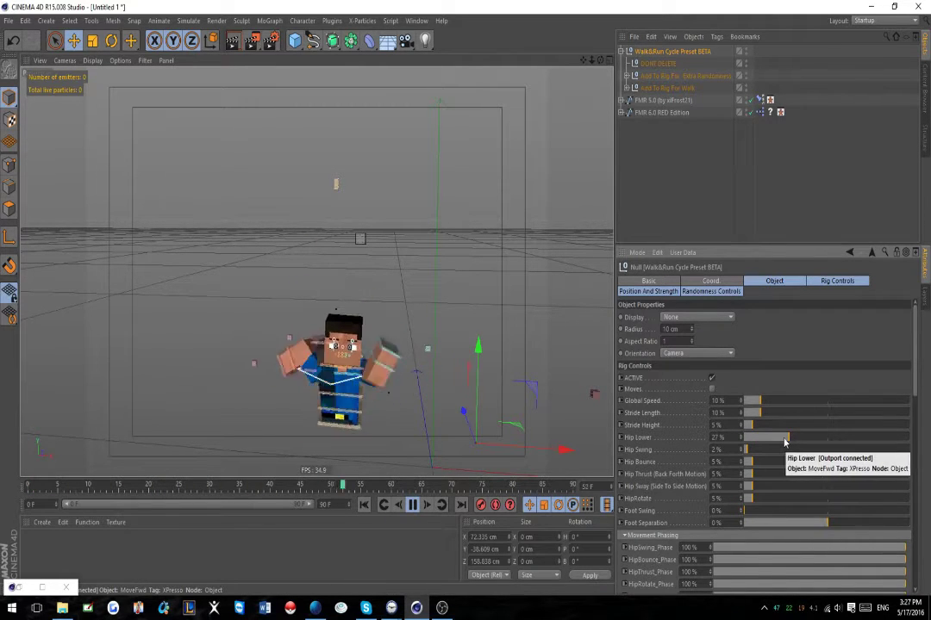
{"action": "left_click_drag", "start_coordinate": [777, 443], "coordinate": [761, 445]}
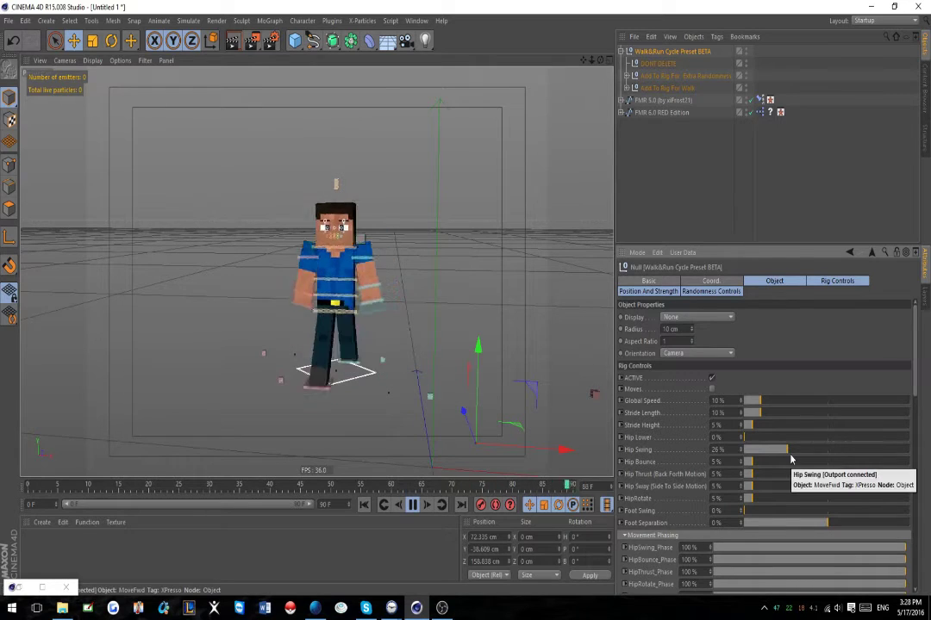
{"action": "left_click_drag", "start_coordinate": [787, 450], "coordinate": [896, 467]}
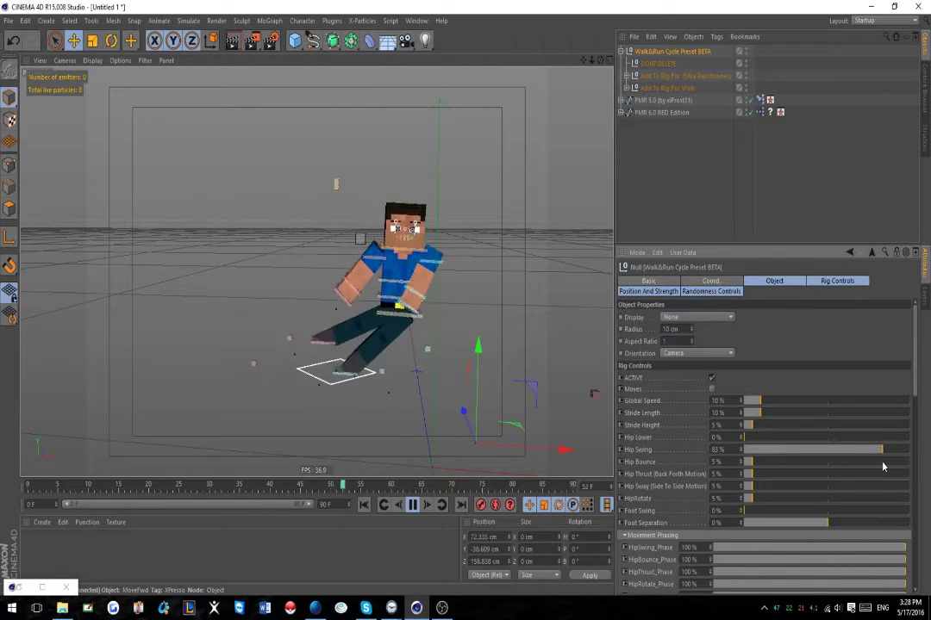
{"action": "left_click", "coordinate": [746, 450]}
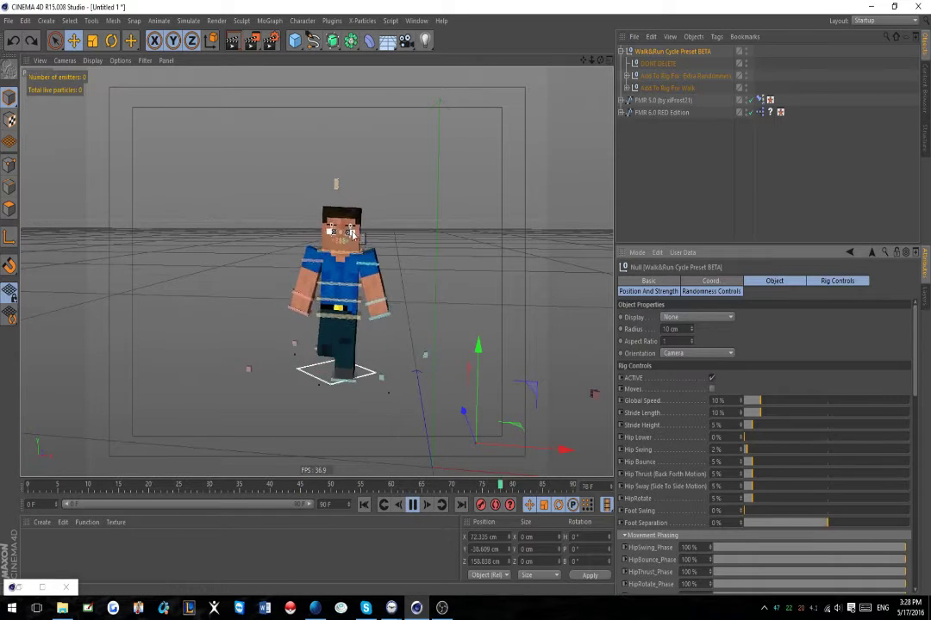
- Raise the Hip Bounce to 15 % and check the bouncing walk up close and from several angles
{"action": "left_click_drag", "start_coordinate": [466, 360], "coordinate": [441, 379], "text": "alt"}
{"action": "middle_click_drag", "start_coordinate": [442, 379], "coordinate": [270, 270], "text": "alt"}
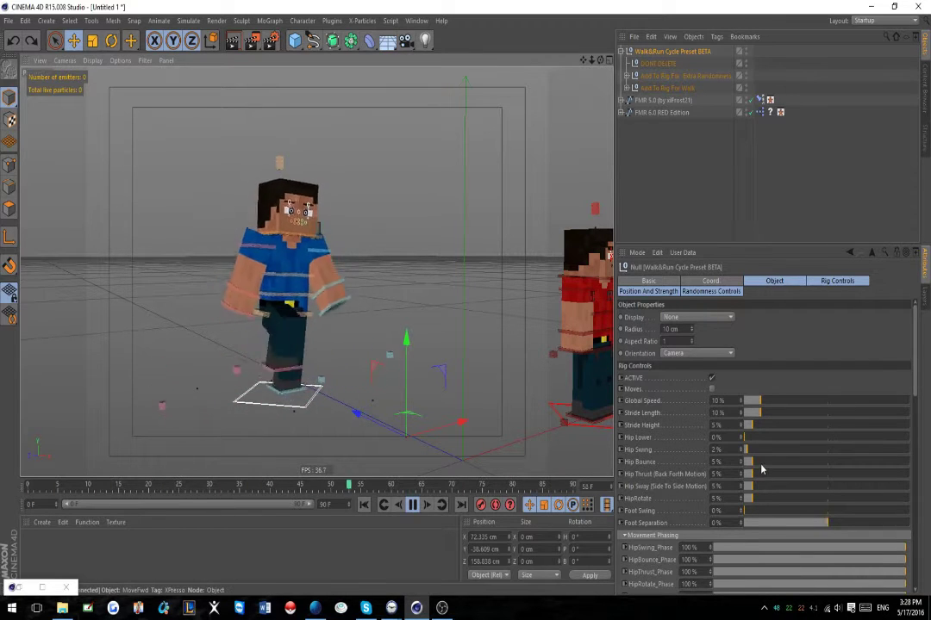
{"action": "left_click_drag", "start_coordinate": [762, 464], "coordinate": [770, 465]}
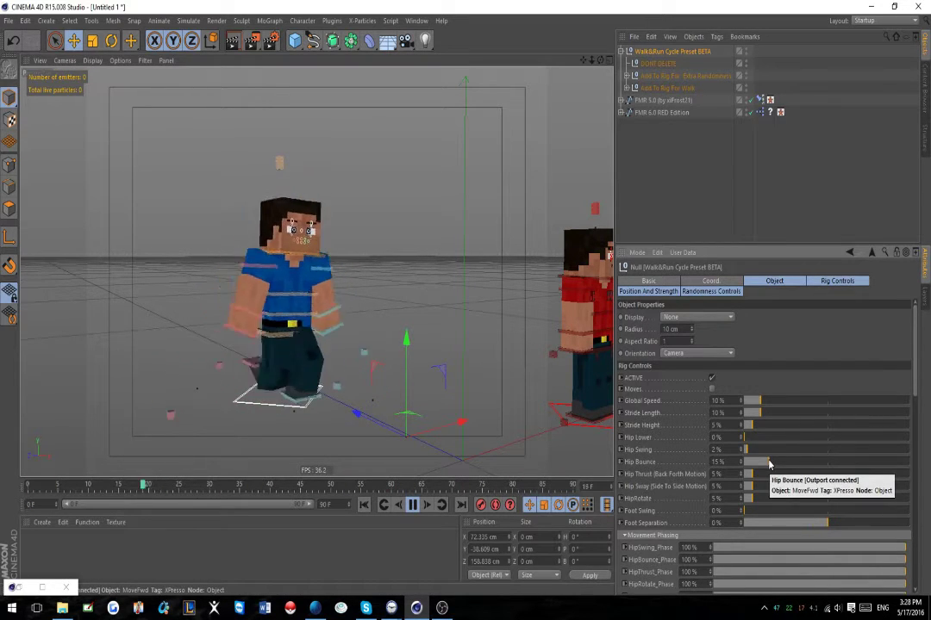
{"action": "left_click_drag", "start_coordinate": [415, 355], "coordinate": [284, 349], "text": "alt"}
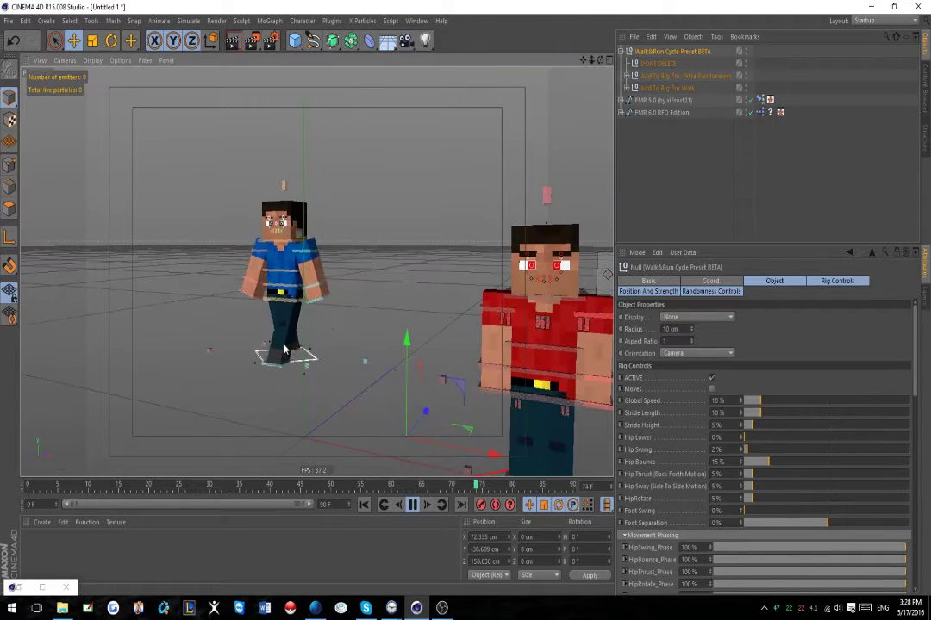
{"action": "scroll", "coordinate": [276, 332], "scroll_direction": "up", "scroll_amount": 3}
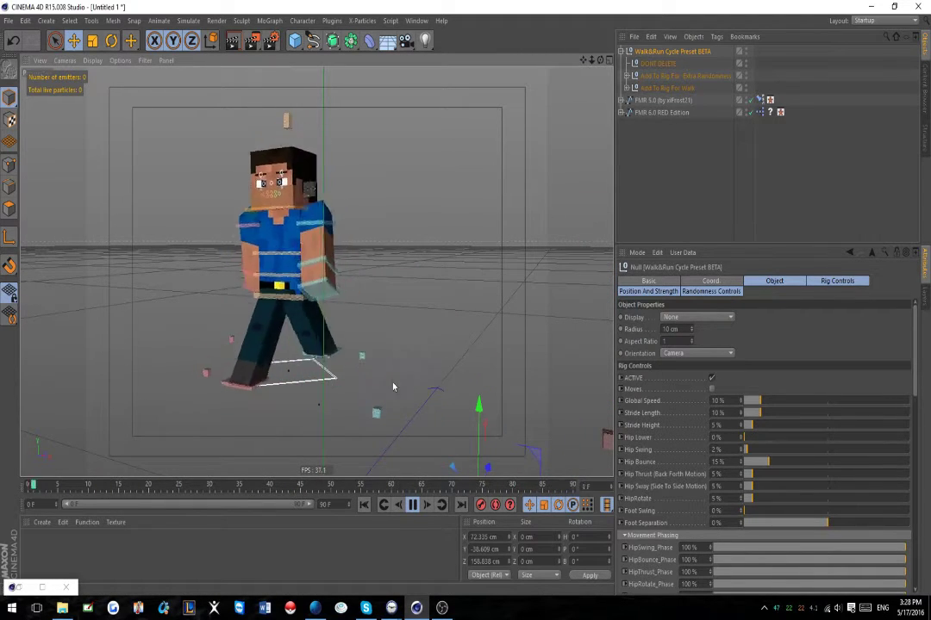
{"action": "scroll", "coordinate": [353, 351], "scroll_direction": "down", "scroll_amount": 5}
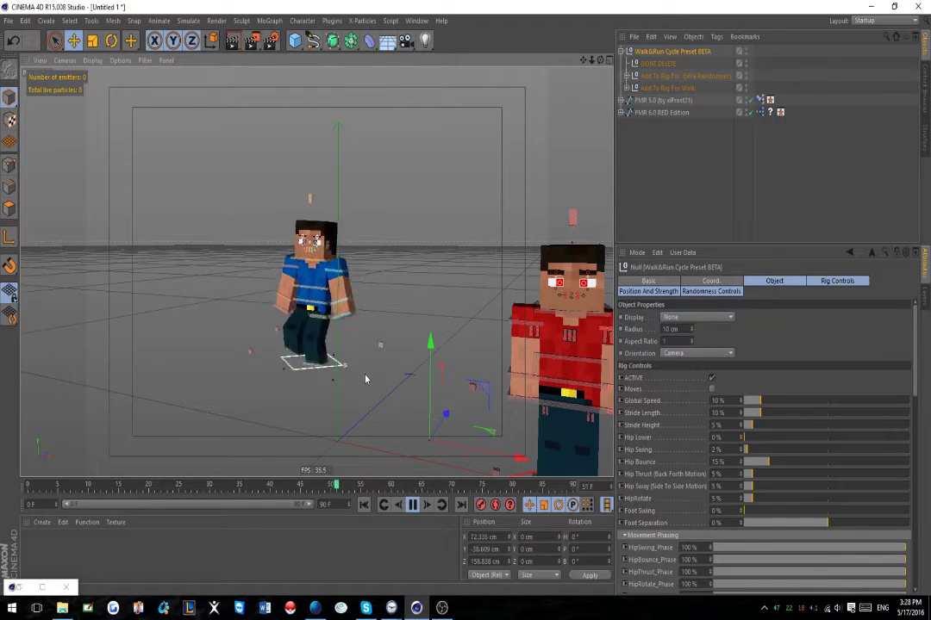
{"action": "scroll", "coordinate": [427, 412], "scroll_direction": "up", "scroll_amount": 3}
{"action": "left_click_drag", "start_coordinate": [428, 412], "coordinate": [465, 405], "text": "alt"}
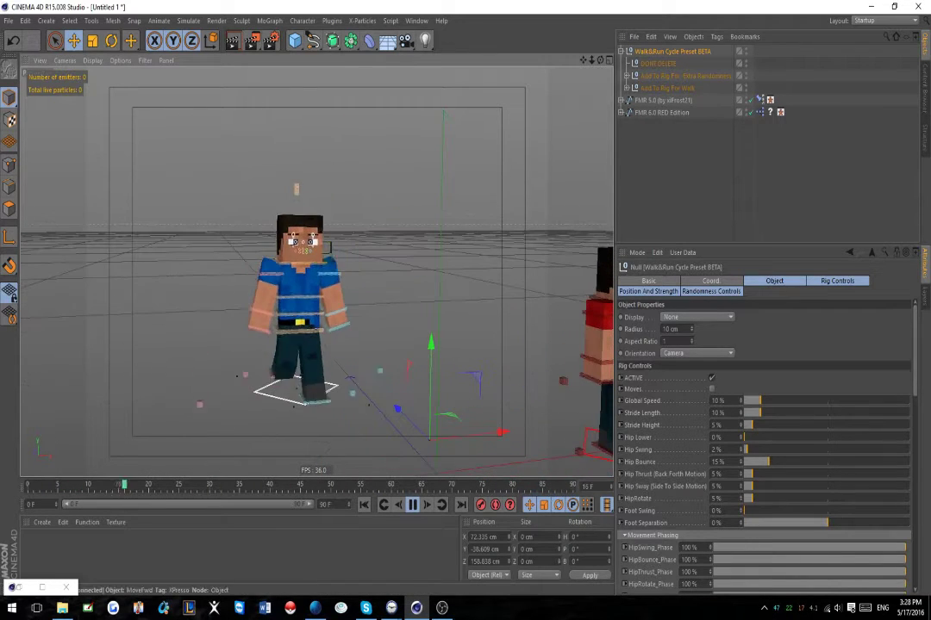
- Try Hip Bounce at 39 %, 28 %, 19 % and 9 %, and reset it to its default of 5 %
{"action": "left_click_drag", "start_coordinate": [784, 462], "coordinate": [884, 470]}
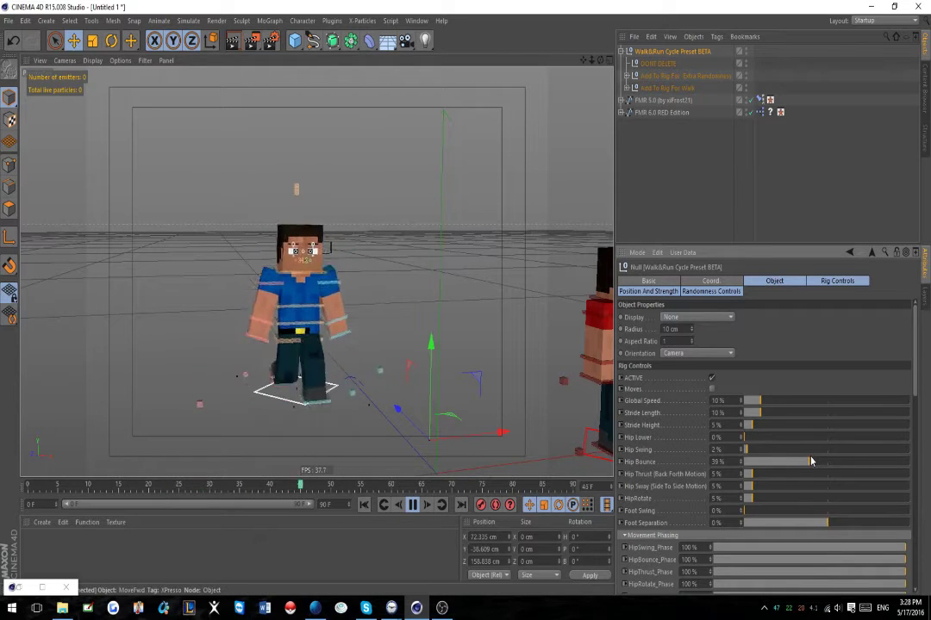
{"action": "left_click_drag", "start_coordinate": [806, 462], "coordinate": [797, 464]}
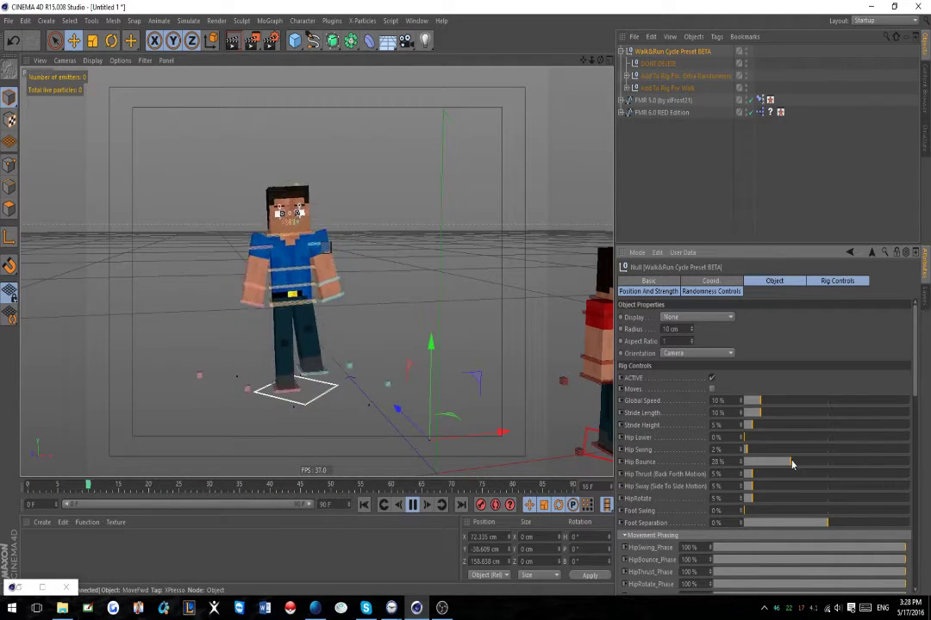
{"action": "left_click_drag", "start_coordinate": [428, 443], "coordinate": [494, 433], "text": "alt"}
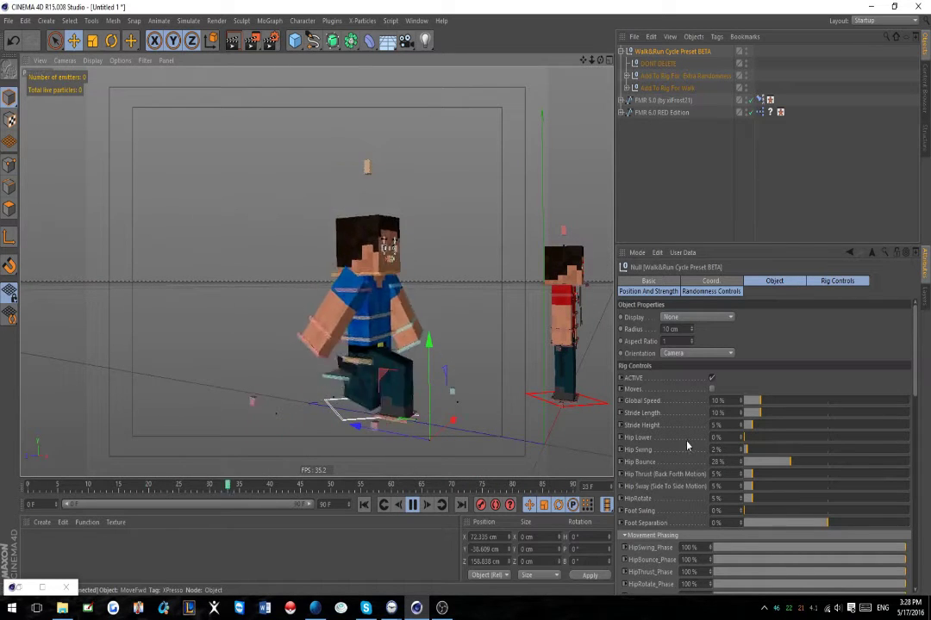
{"action": "left_click", "coordinate": [773, 466]}
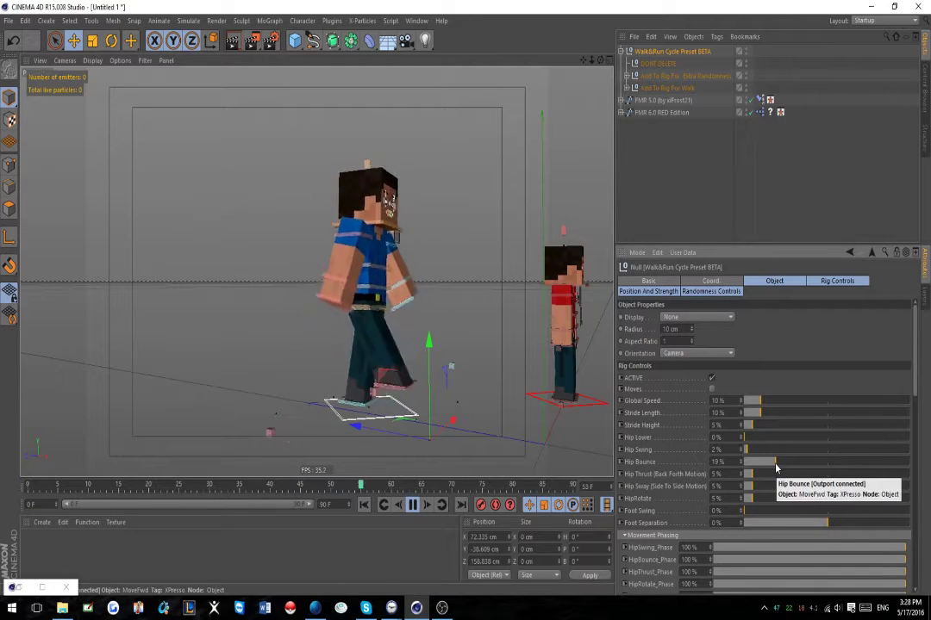
{"action": "left_click", "coordinate": [769, 467]}
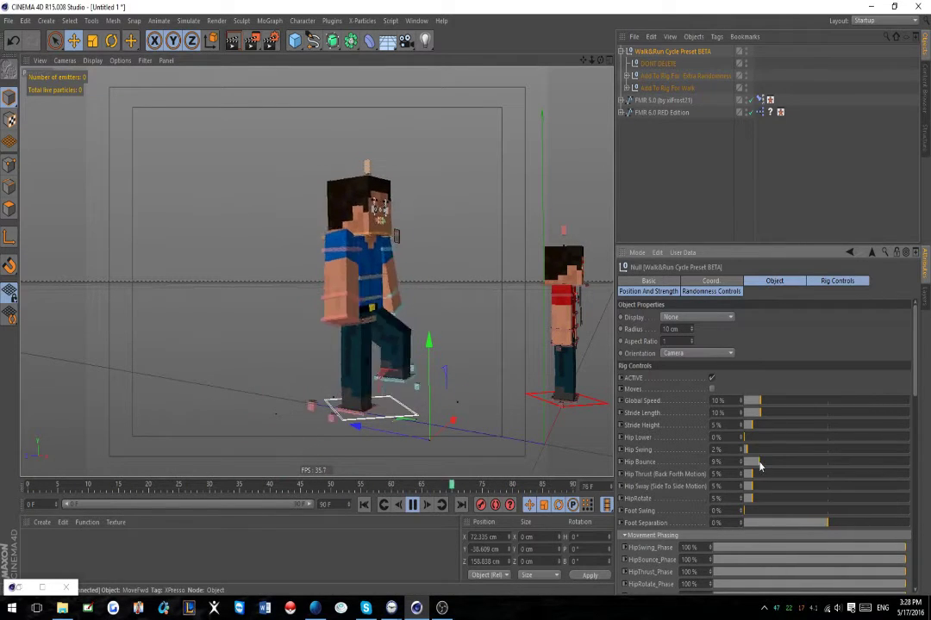
{"action": "right_click", "coordinate": [649, 465]}
{"action": "left_click", "coordinate": [683, 485]}
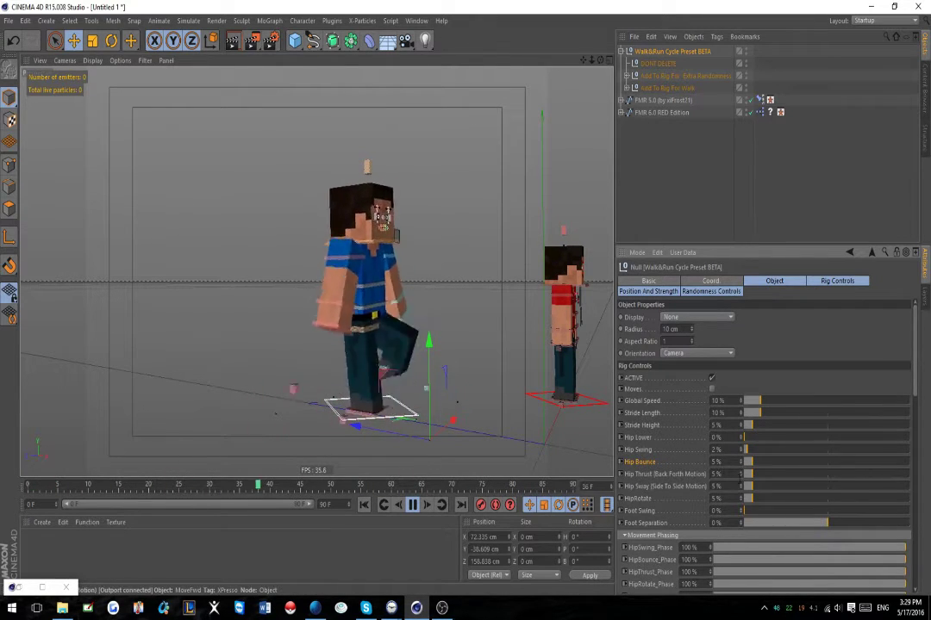
- Try Hip Thrust at 21 % and 83 %, check the motion from the side, and reset it to its default of 5 %
{"action": "left_click", "coordinate": [778, 474]}
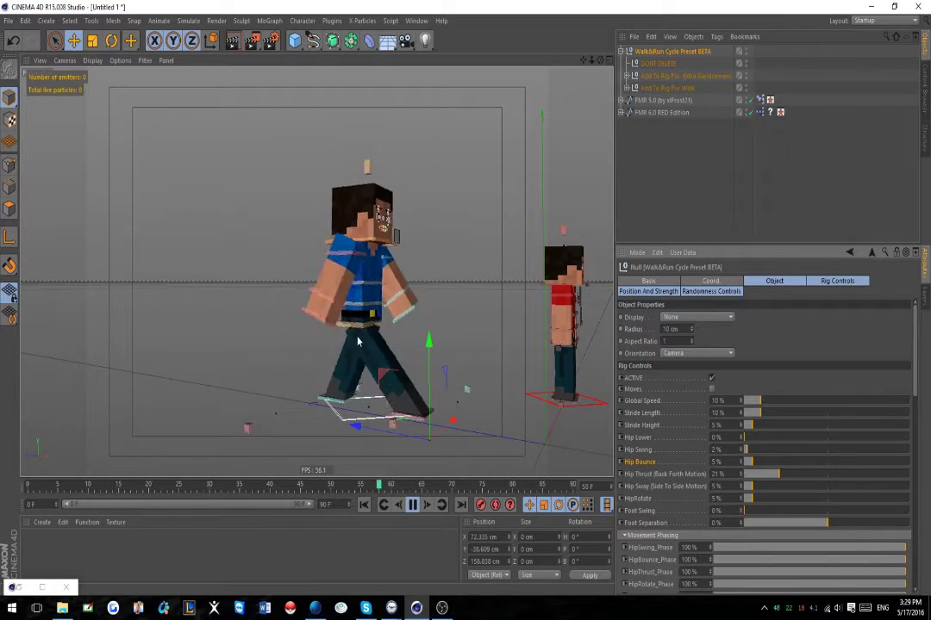
{"action": "left_click_drag", "start_coordinate": [429, 346], "coordinate": [285, 301], "text": "alt"}
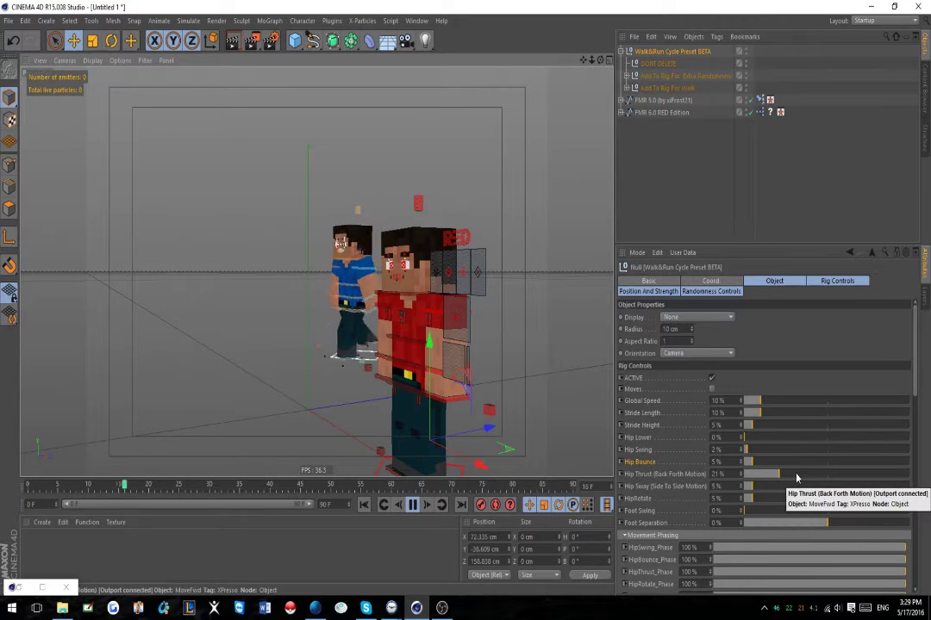
{"action": "left_click_drag", "start_coordinate": [796, 478], "coordinate": [863, 478]}
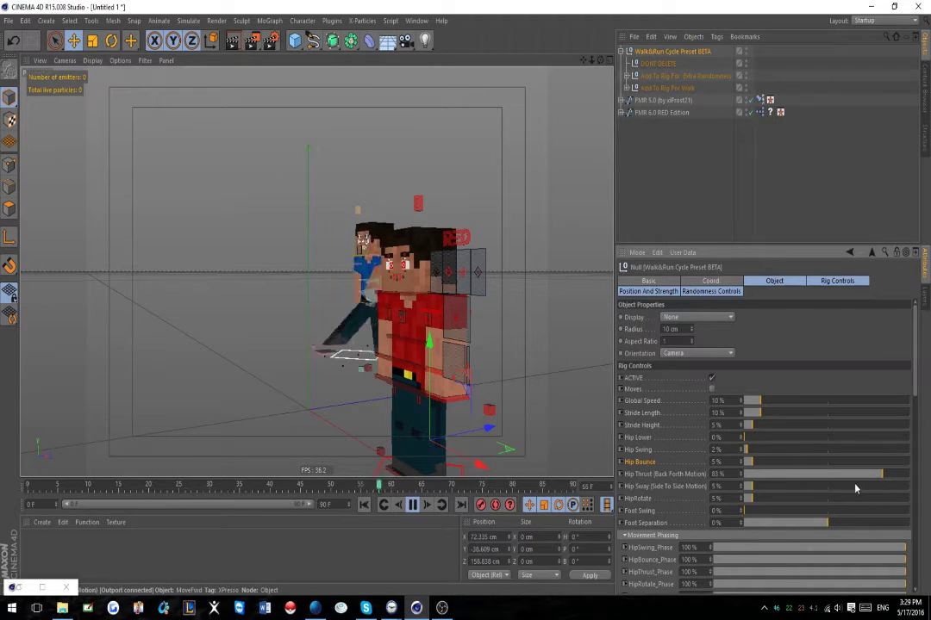
{"action": "left_click_drag", "start_coordinate": [348, 335], "coordinate": [449, 333], "text": "alt"}
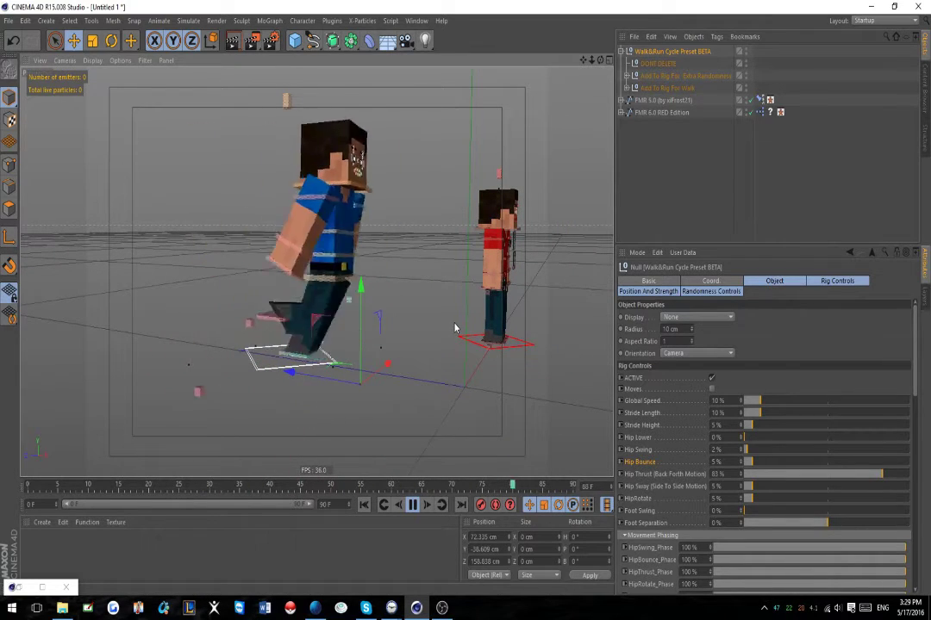
{"action": "left_click", "coordinate": [756, 475]}
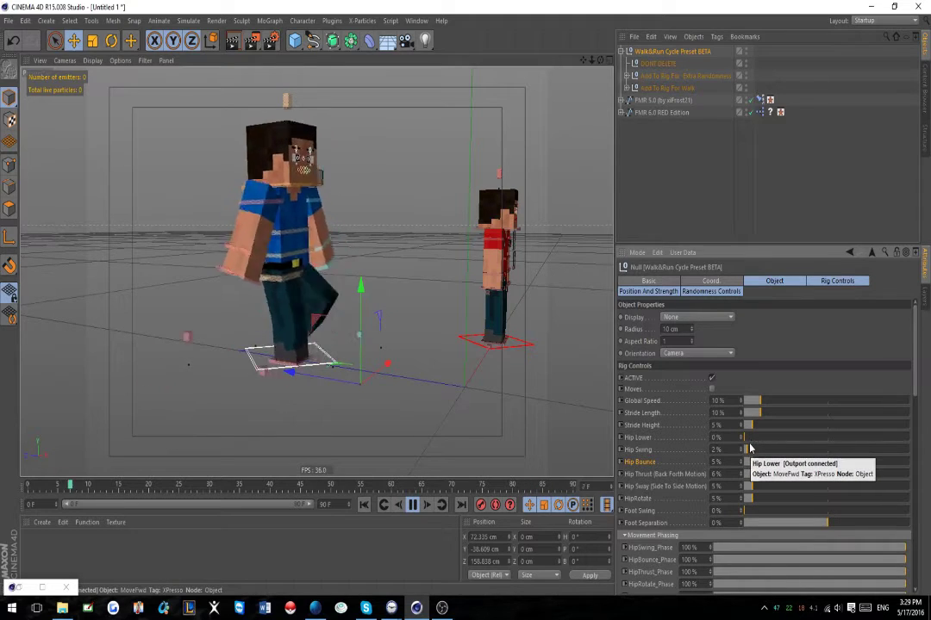
{"action": "right_click", "coordinate": [654, 480]}
{"action": "left_click", "coordinate": [685, 485]}
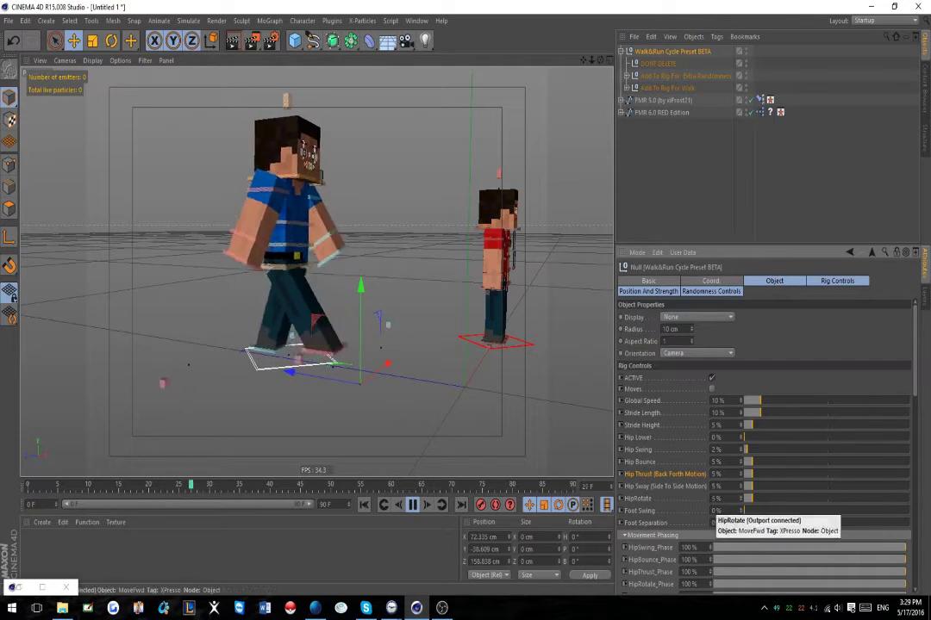
- Raise the Hip Sway to 11 % and examine the side-to-side motion from the front
{"action": "left_click", "coordinate": [764, 489]}
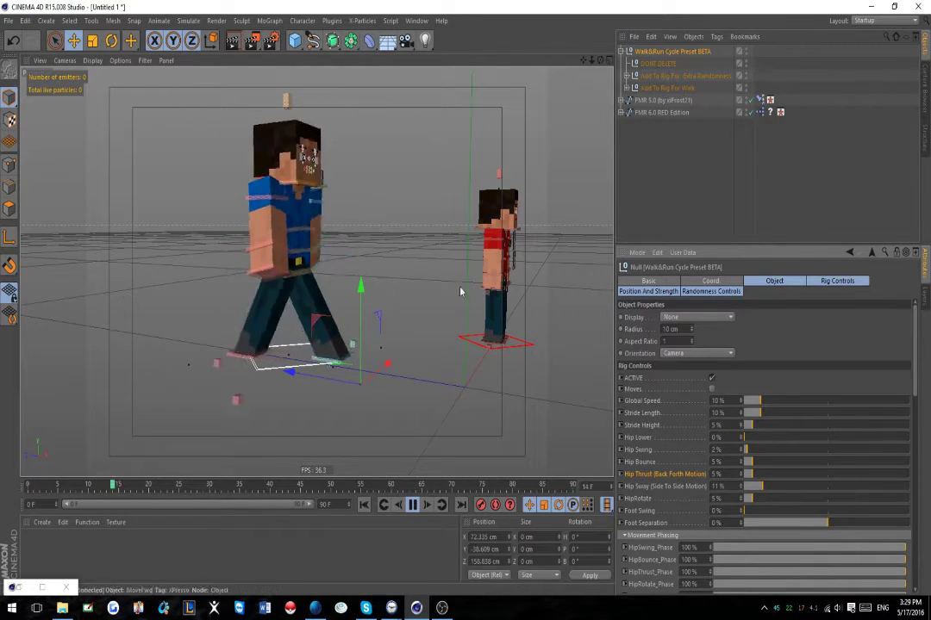
{"action": "scroll", "coordinate": [304, 277], "scroll_direction": "down", "scroll_amount": 3}
{"action": "left_click_drag", "start_coordinate": [419, 343], "coordinate": [304, 326], "text": "alt"}
{"action": "middle_click_drag", "start_coordinate": [268, 280], "coordinate": [369, 278], "text": "alt"}
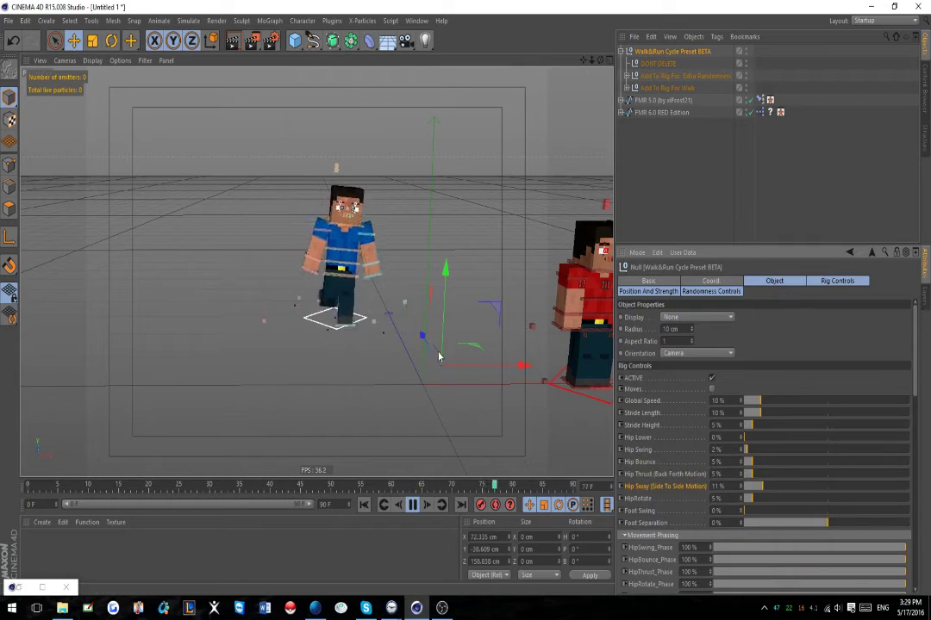
{"action": "scroll", "coordinate": [412, 296], "scroll_direction": "up", "scroll_amount": 5}
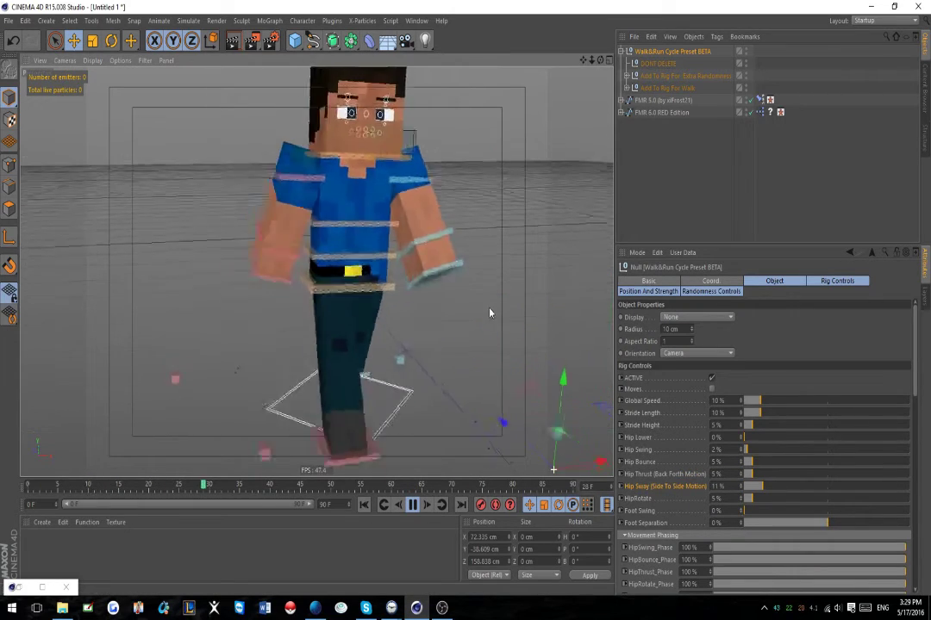
- Try a Hip Swing of 21 %, and undo both the Hip Swing and Hip Sway changes
{"action": "left_click_drag", "start_coordinate": [746, 450], "coordinate": [780, 452]}
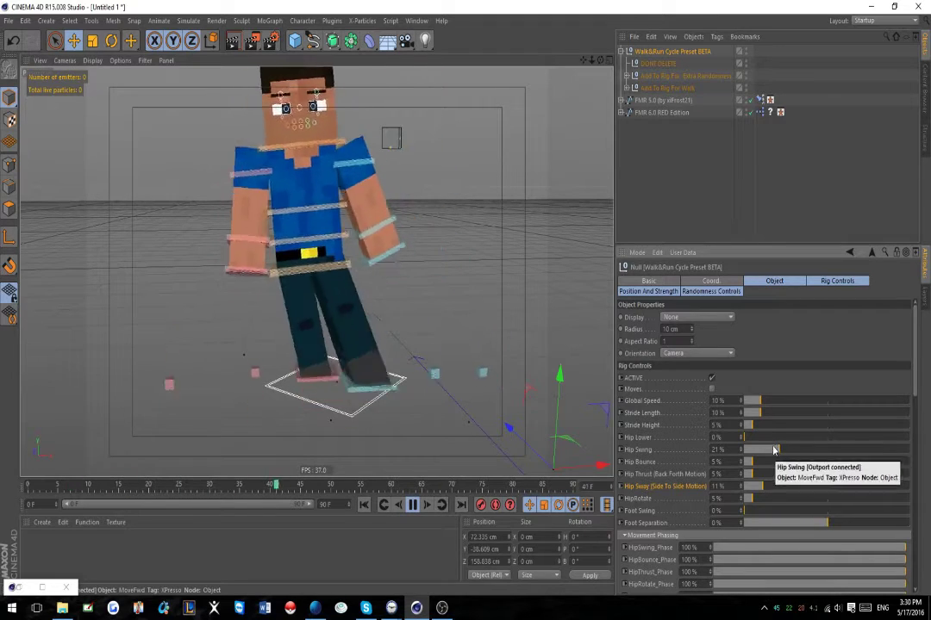
{"action": "scroll", "coordinate": [439, 354], "scroll_direction": "down", "scroll_amount": 5}
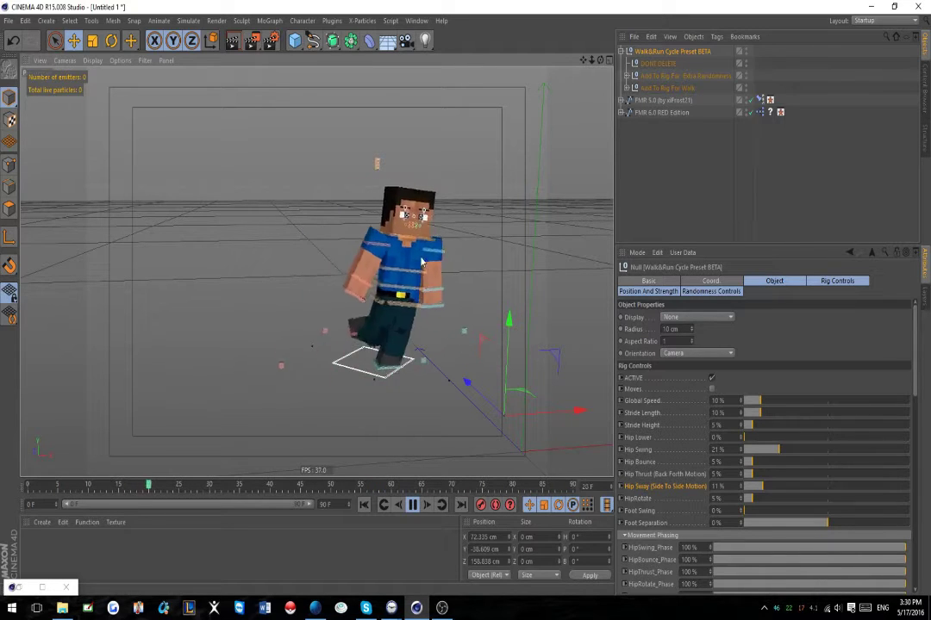
{"action": "key", "text": "ctrl+z"}
{"action": "key", "text": "ctrl+z"}
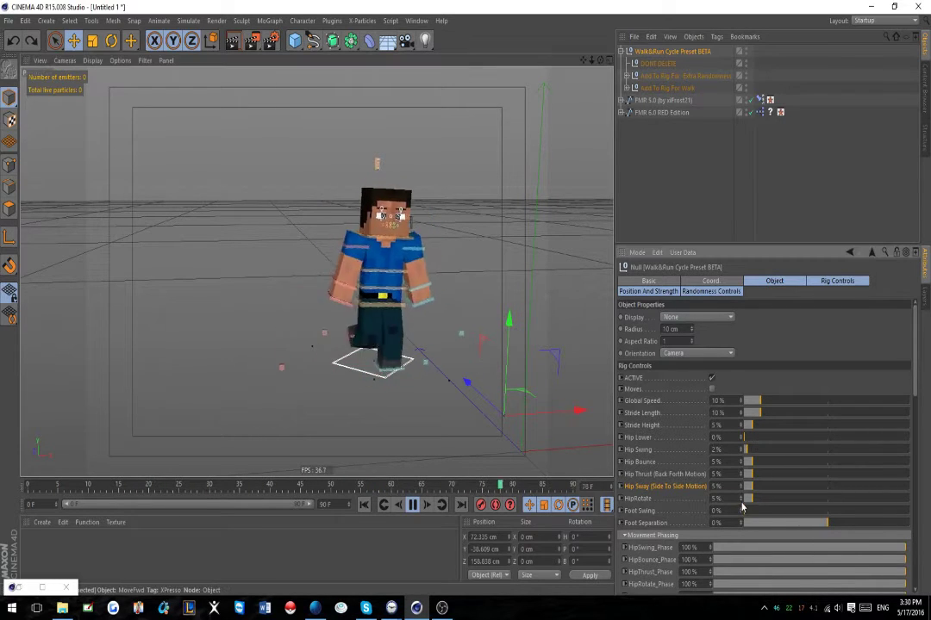
- Raise the Foot Swing to 24 % and check the feet up close from the front
{"action": "left_click_drag", "start_coordinate": [757, 504], "coordinate": [789, 494]}
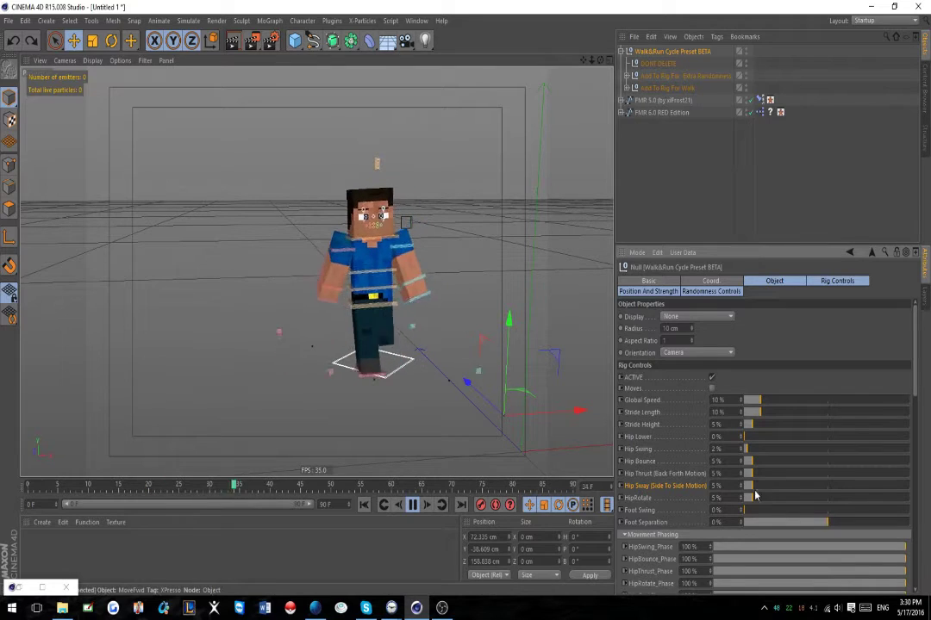
{"action": "scroll", "coordinate": [676, 479], "scroll_direction": "down", "scroll_amount": 5}
{"action": "scroll", "coordinate": [672, 472], "scroll_direction": "up", "scroll_amount": 3}
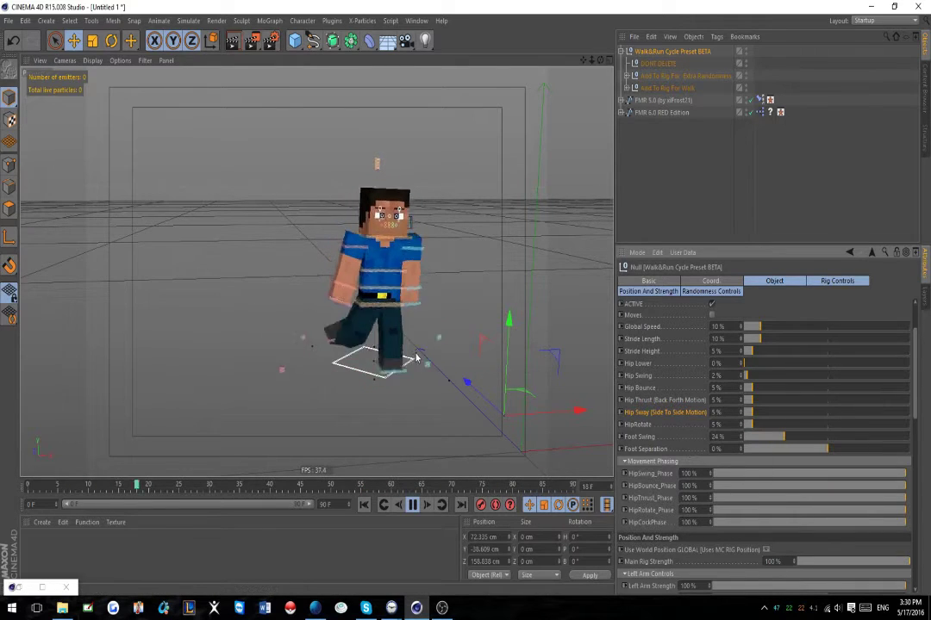
{"action": "left_click_drag", "start_coordinate": [415, 358], "coordinate": [376, 326], "text": "alt"}
{"action": "scroll", "coordinate": [366, 285], "scroll_direction": "up", "scroll_amount": 5}
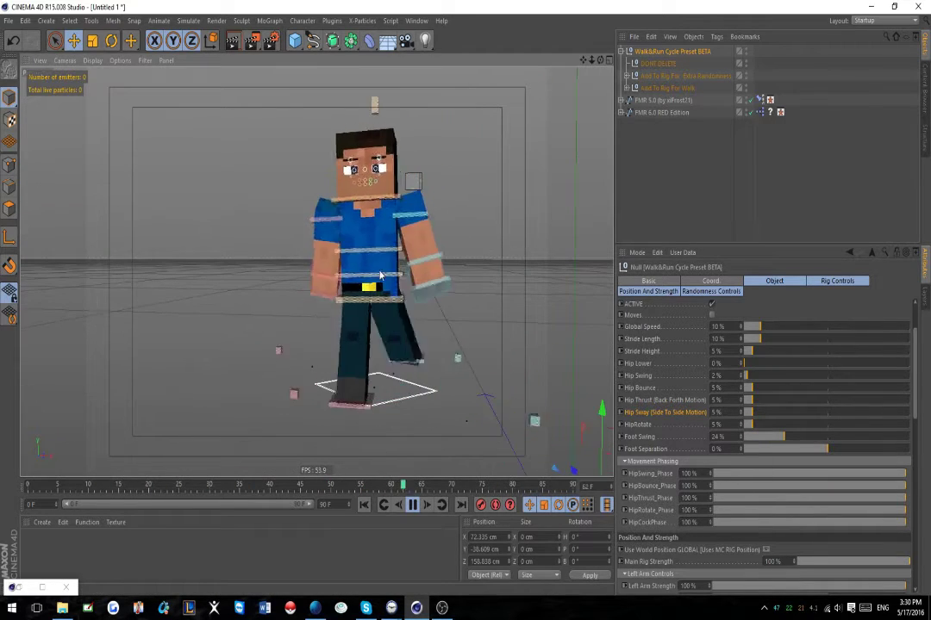
{"action": "scroll", "coordinate": [381, 280], "scroll_direction": "up", "scroll_amount": 1}
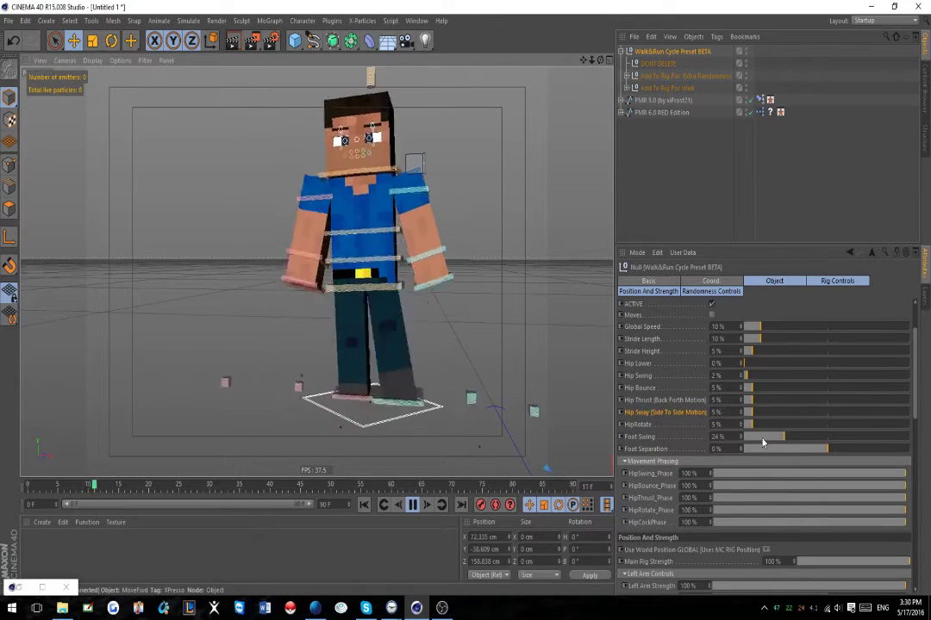
- Try Foot Swing at 29 %, 10 % and 4 %, and lower it to 3 %
{"action": "left_click_drag", "start_coordinate": [763, 439], "coordinate": [793, 439]}
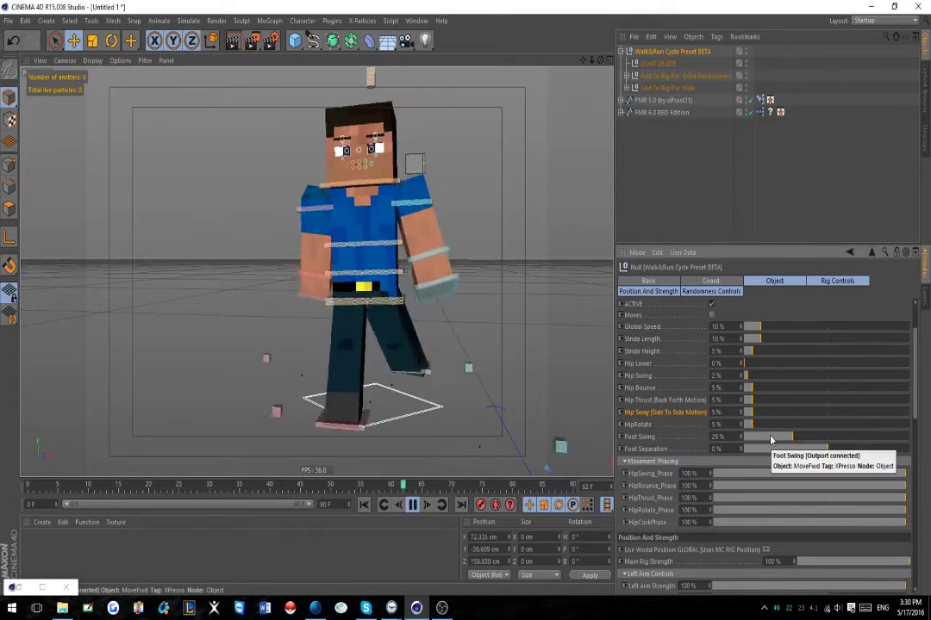
{"action": "left_click", "coordinate": [755, 437]}
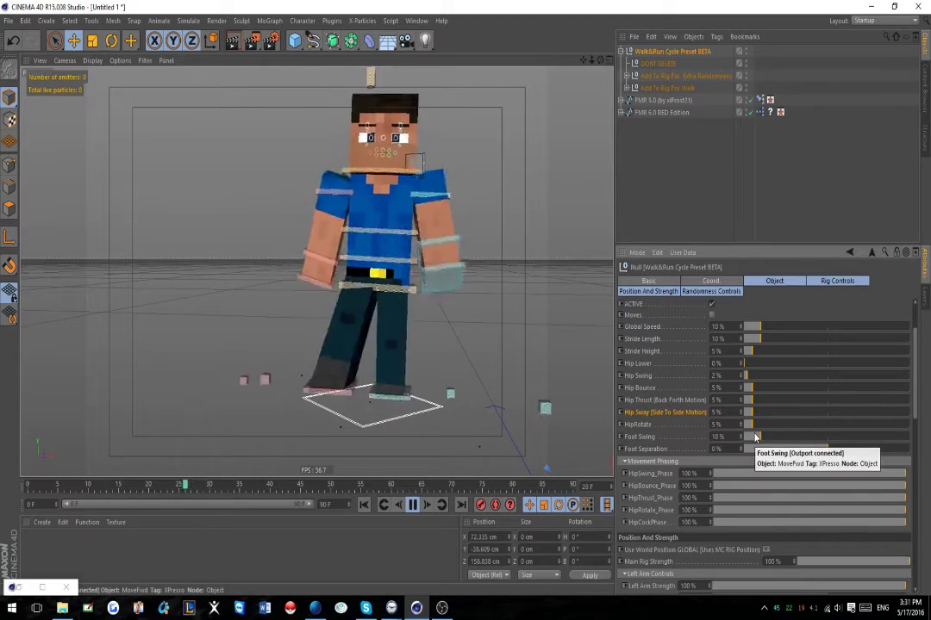
{"action": "left_click", "coordinate": [750, 438]}
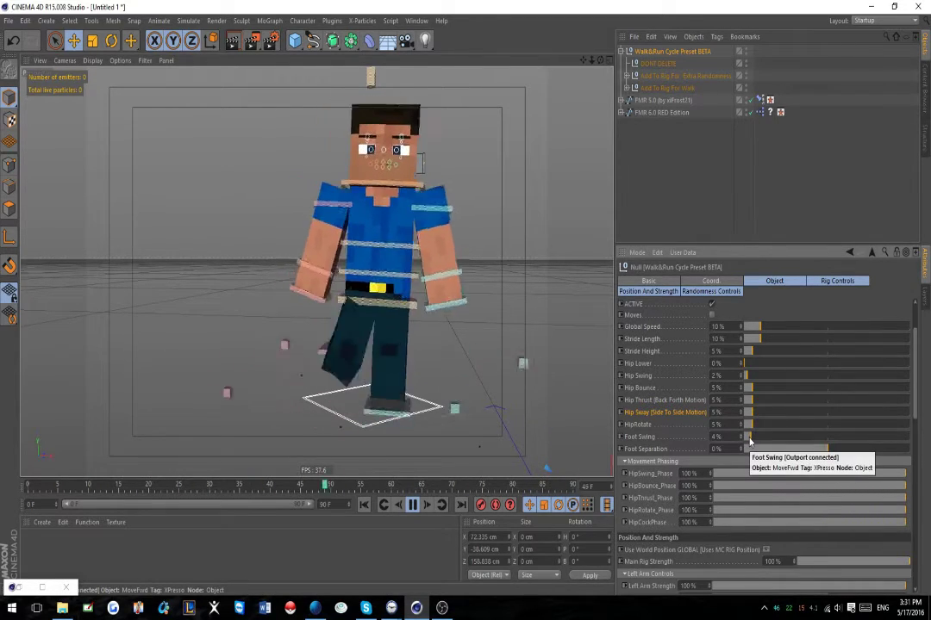
{"action": "left_click", "coordinate": [749, 438]}
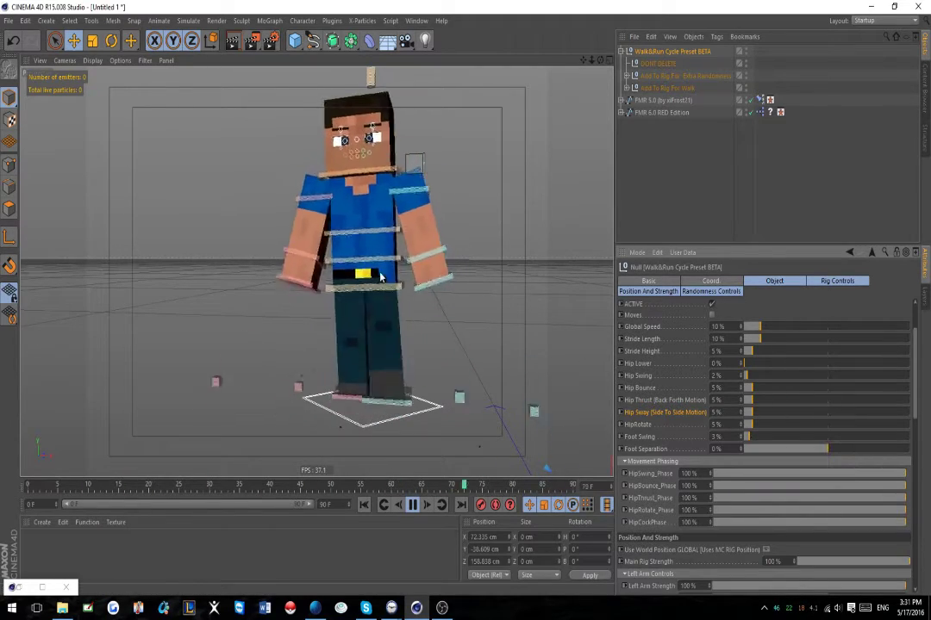
- Set the Foot Swing to 10 % and check the walk from the side and the front
{"action": "left_click_drag", "start_coordinate": [411, 308], "coordinate": [450, 291], "text": "alt"}
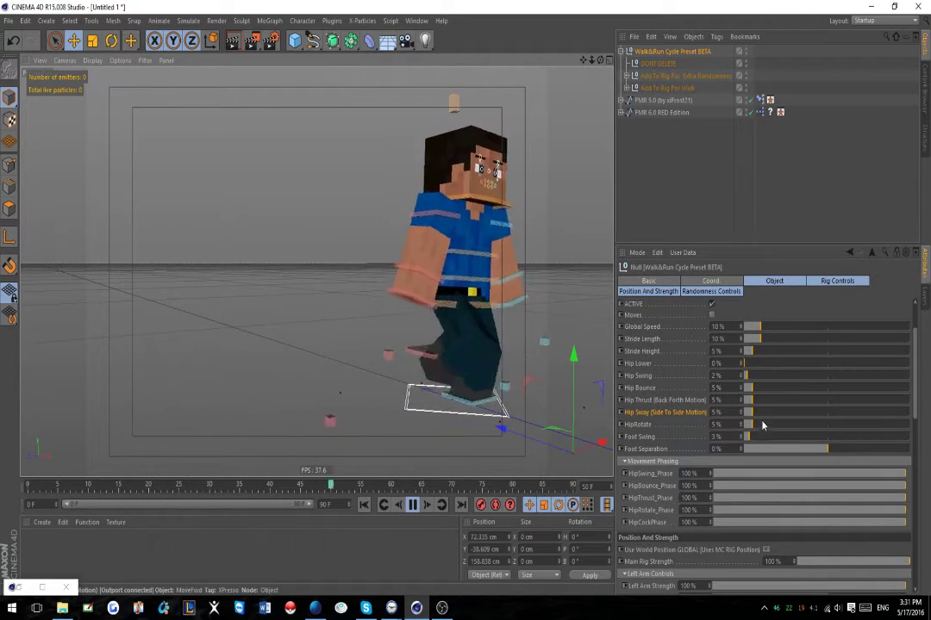
{"action": "left_click_drag", "start_coordinate": [758, 441], "coordinate": [762, 441]}
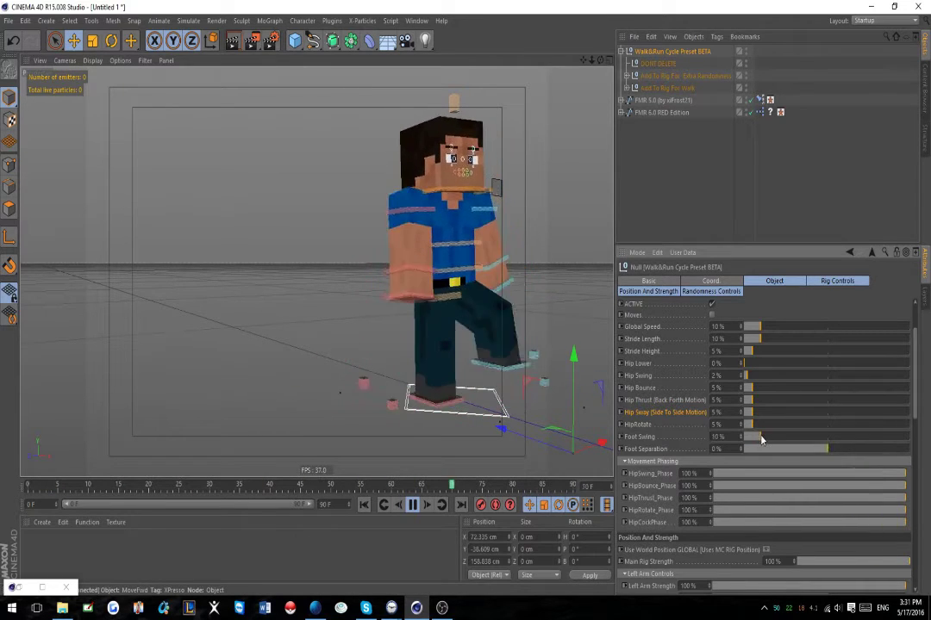
{"action": "left_click_drag", "start_coordinate": [401, 287], "coordinate": [295, 290], "text": "alt"}
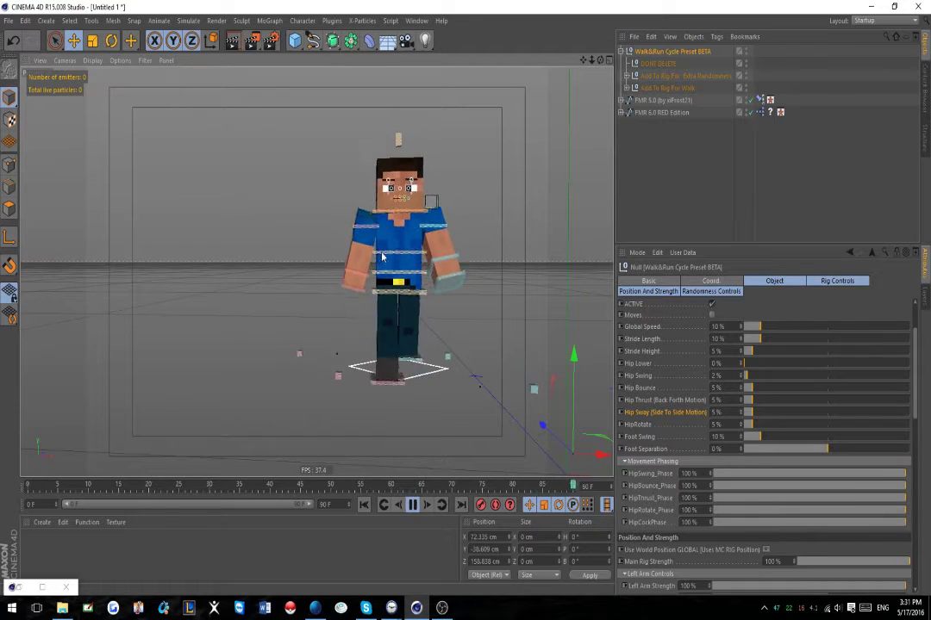
- Set the Foot Swing to 0 % and check the walk from the front and at an angle
{"action": "left_click", "coordinate": [756, 438]}
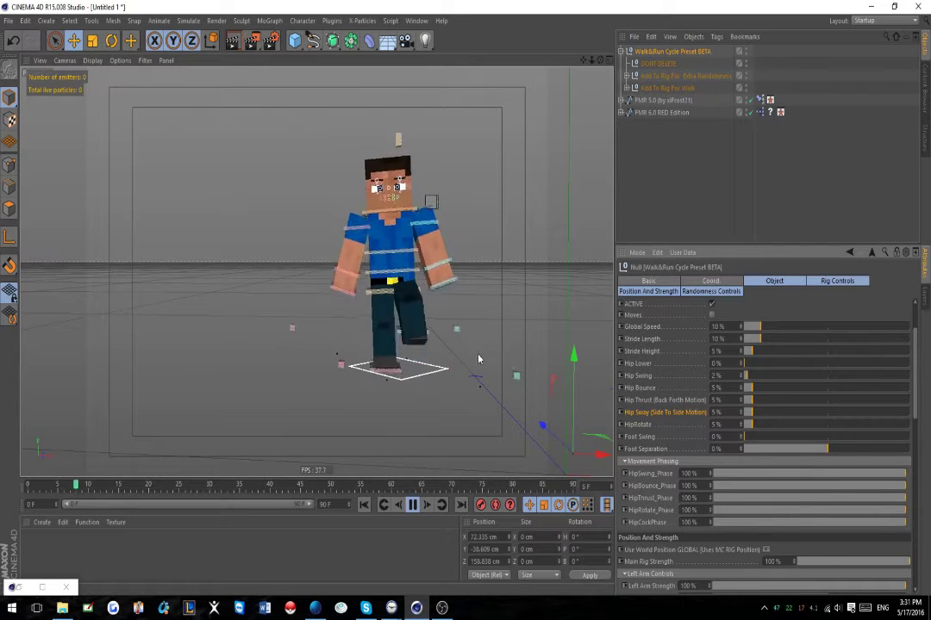
{"action": "scroll", "coordinate": [447, 350], "scroll_direction": "down", "scroll_amount": 3}
{"action": "scroll", "coordinate": [446, 350], "scroll_direction": "up", "scroll_amount": 3}
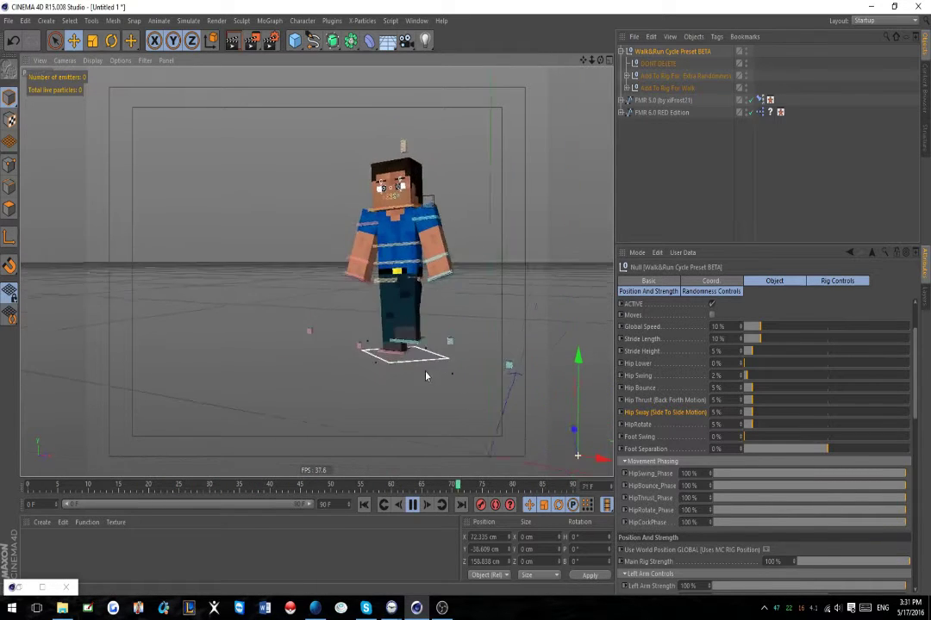
{"action": "left_click_drag", "start_coordinate": [426, 372], "coordinate": [426, 364], "text": "alt"}
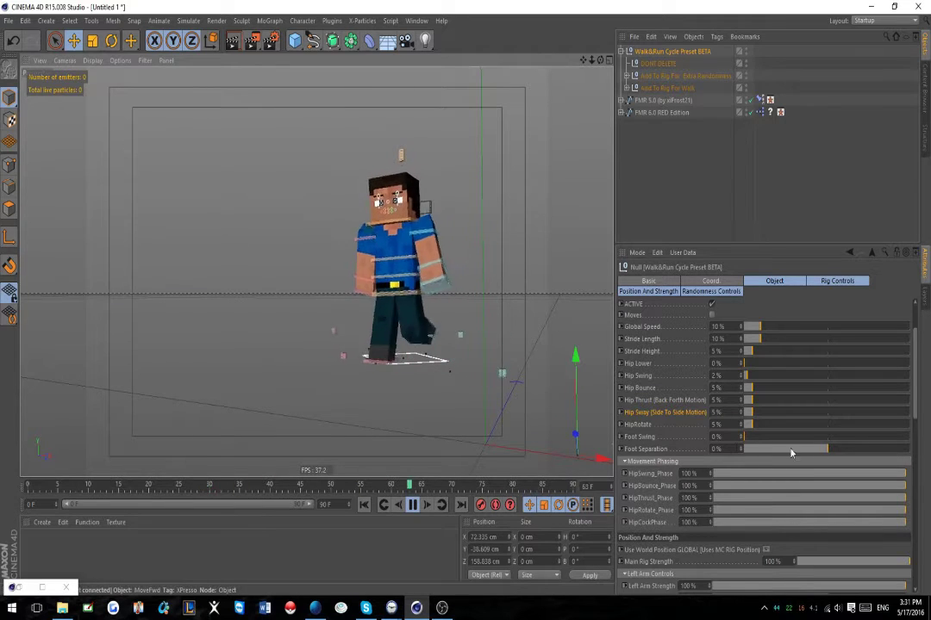
- Try a Foot Separation of 20 %, lower it to 5 %, and check the leg spacing from the front
{"action": "left_click", "coordinate": [857, 451]}
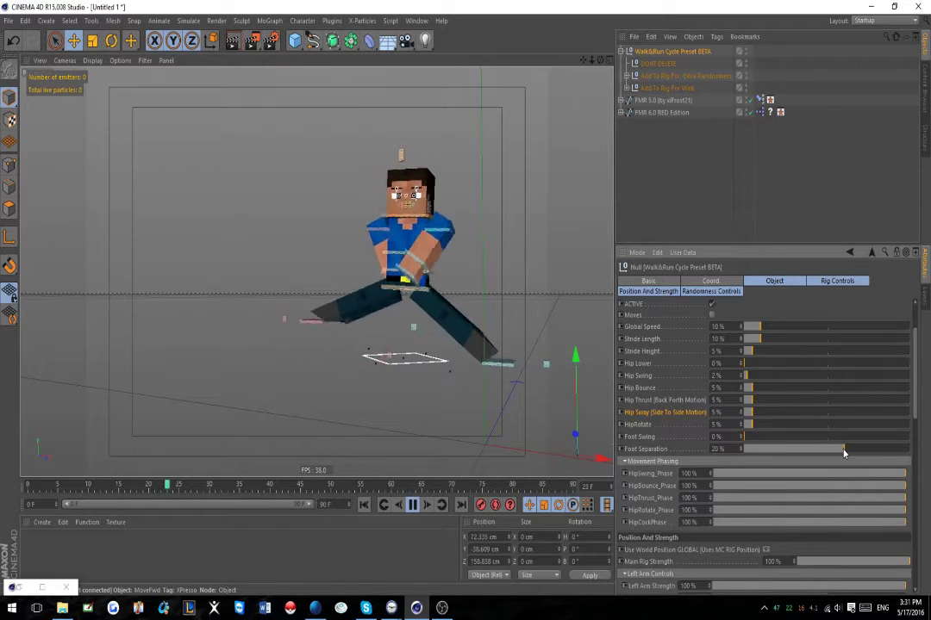
{"action": "left_click_drag", "start_coordinate": [844, 451], "coordinate": [833, 448]}
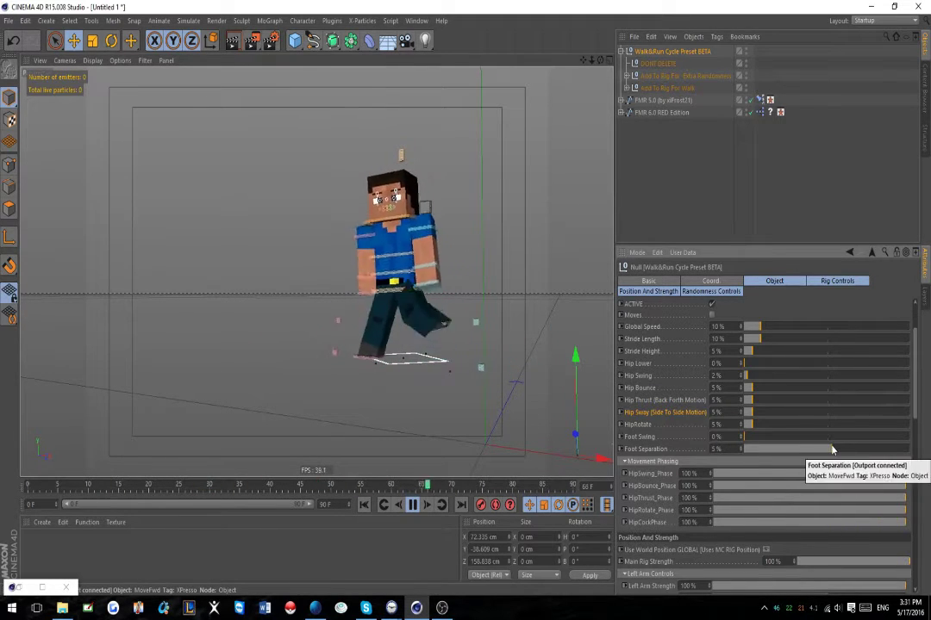
{"action": "left_click_drag", "start_coordinate": [374, 305], "coordinate": [430, 320], "text": "alt"}
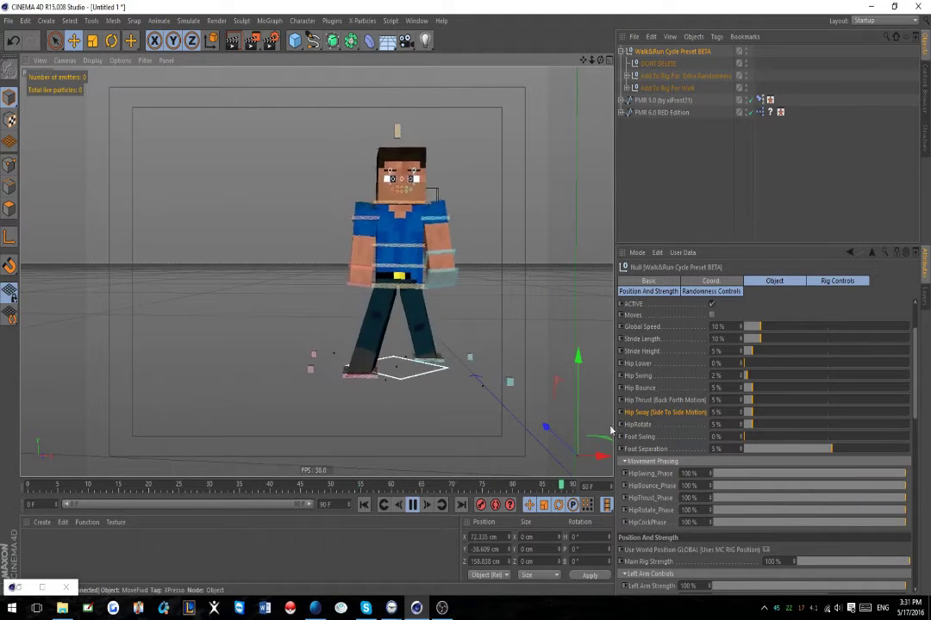
{"action": "left_click_drag", "start_coordinate": [486, 370], "coordinate": [508, 388], "text": "alt"}
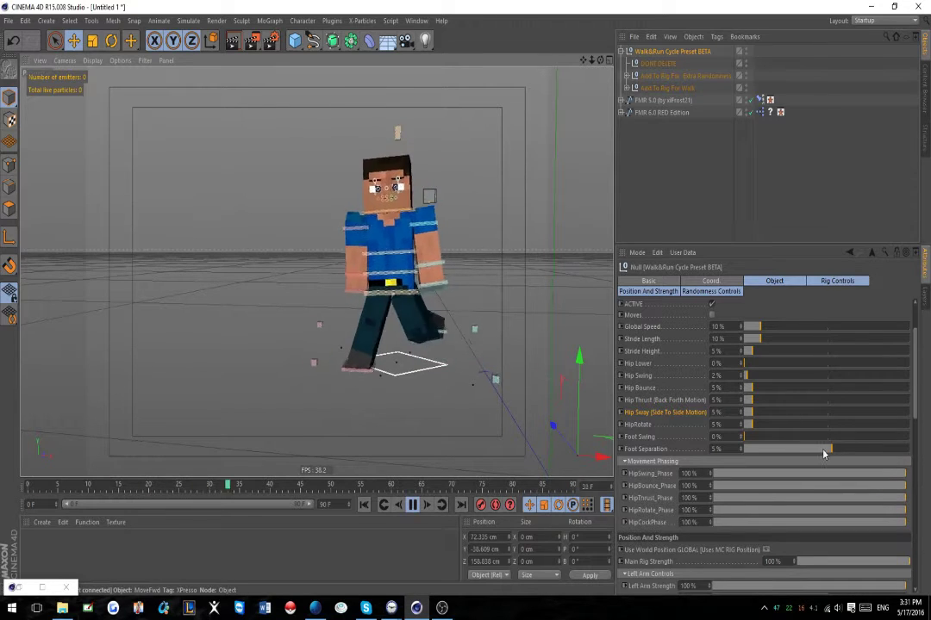
- Try Foot Separation at 1 %, -1 % and -2 %, and check the legs up close
{"action": "left_click_drag", "start_coordinate": [814, 454], "coordinate": [835, 454]}
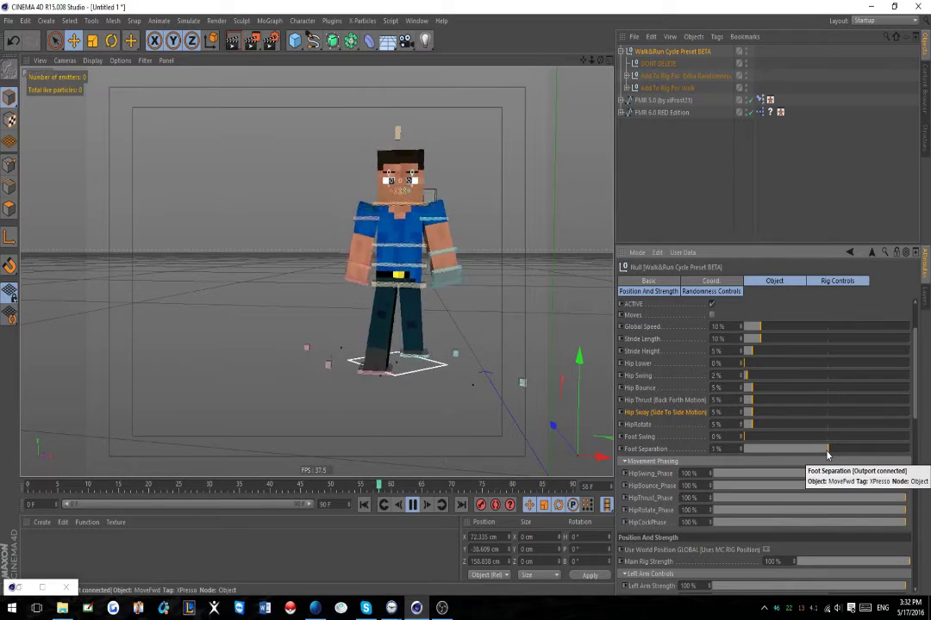
{"action": "left_click", "coordinate": [740, 452]}
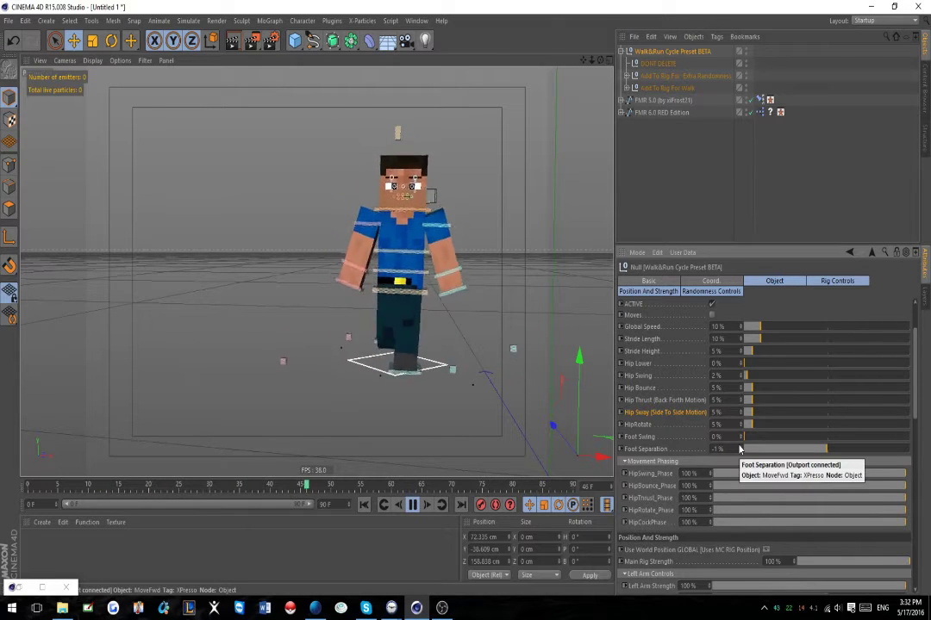
{"action": "left_click", "coordinate": [741, 451]}
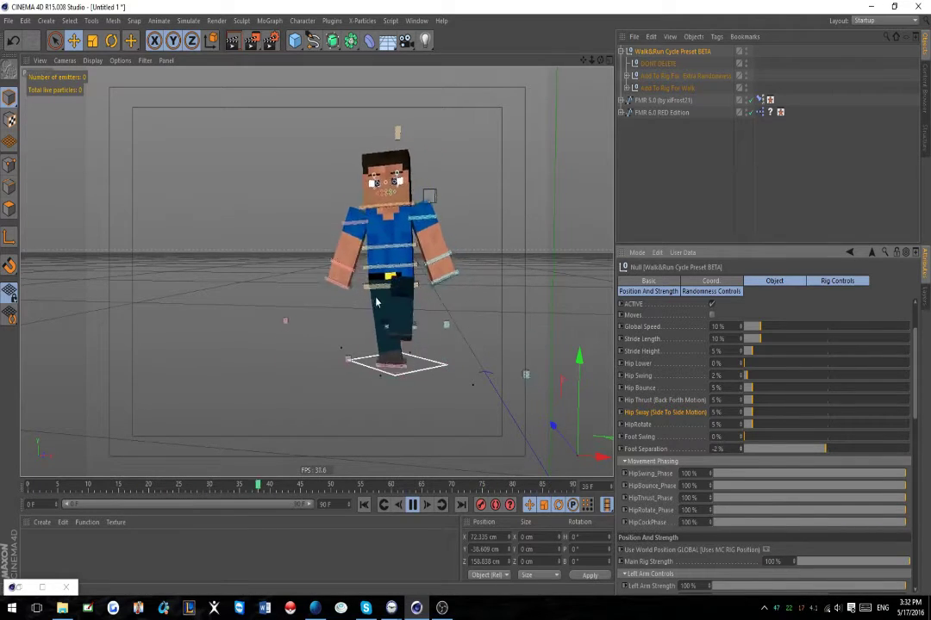
{"action": "scroll", "coordinate": [419, 324], "scroll_direction": "up", "scroll_amount": 5}
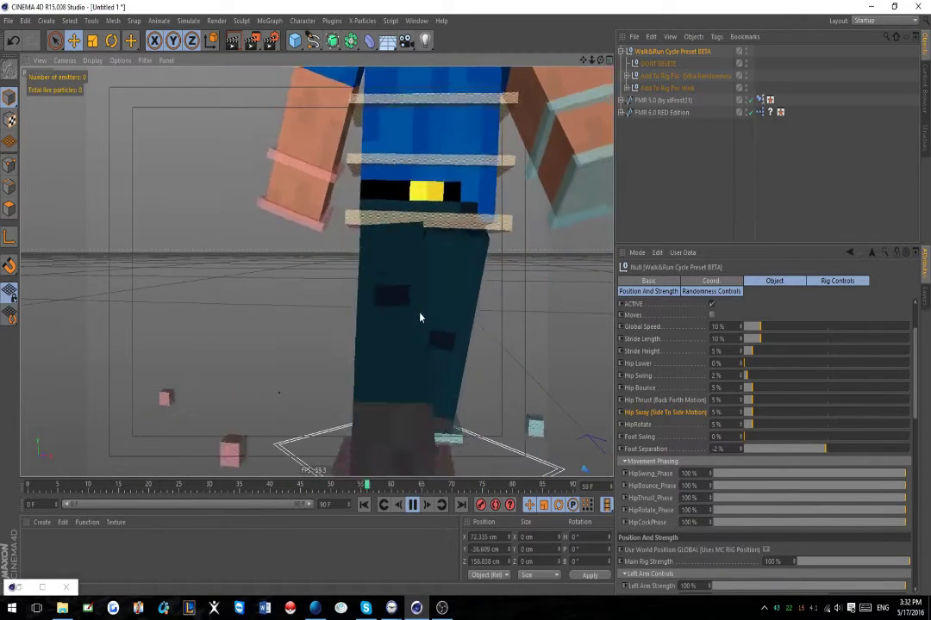
{"action": "scroll", "coordinate": [419, 318], "scroll_direction": "down", "scroll_amount": 6}
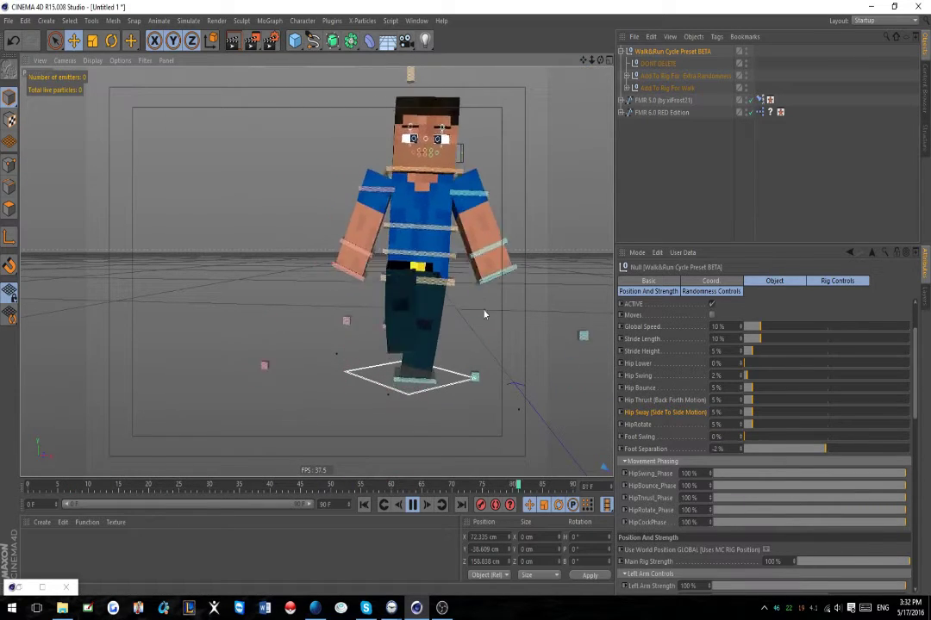
- Return the Foot Separation to 0 % and reset the rig controls from Global Speed to Foot Separation to their defaults
{"action": "left_click", "coordinate": [740, 447]}
{"action": "left_click", "coordinate": [740, 447]}
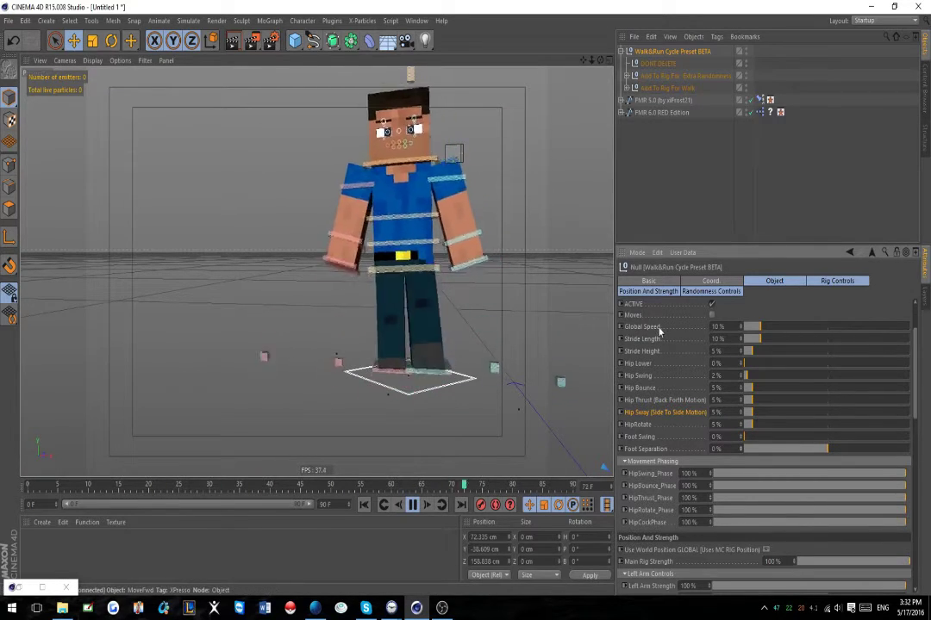
{"action": "right_click", "coordinate": [644, 447]}
{"action": "left_click", "coordinate": [668, 486]}
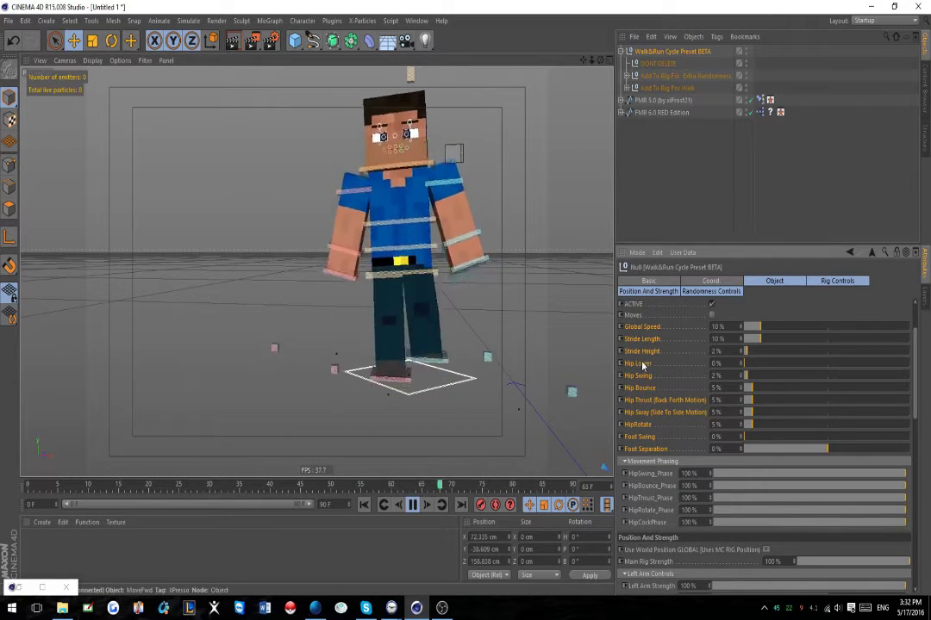
- Lower all five Movement Phasing values to -100 %, and try HipSwing_Phase at 2 % and 59 %
{"action": "scroll", "coordinate": [642, 392], "scroll_direction": "down", "scroll_amount": 5}
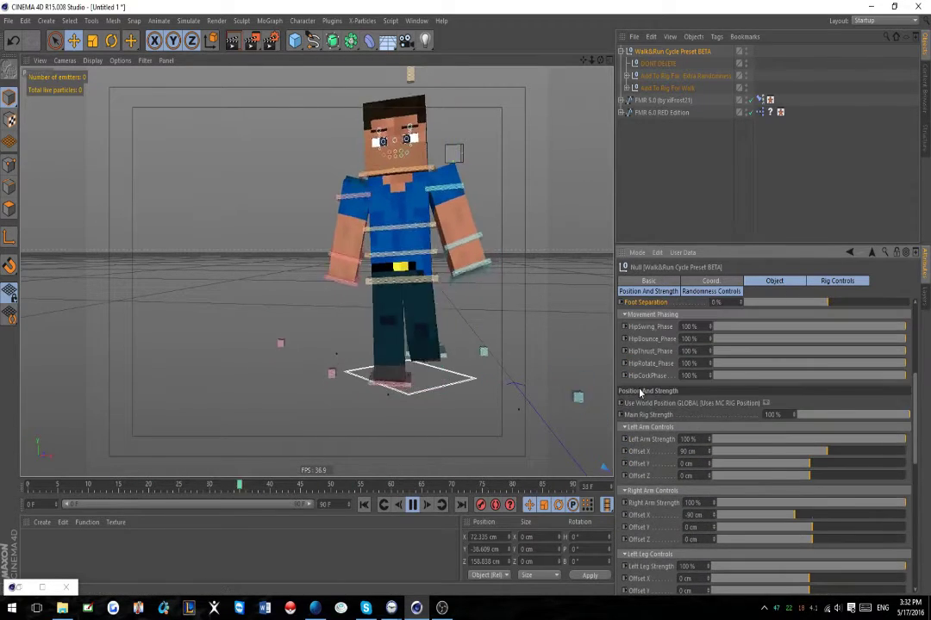
{"action": "scroll", "coordinate": [642, 391], "scroll_direction": "up", "scroll_amount": 3}
{"action": "left_click_drag", "start_coordinate": [734, 401], "coordinate": [679, 414]}
{"action": "left_click_drag", "start_coordinate": [734, 424], "coordinate": [686, 425]}
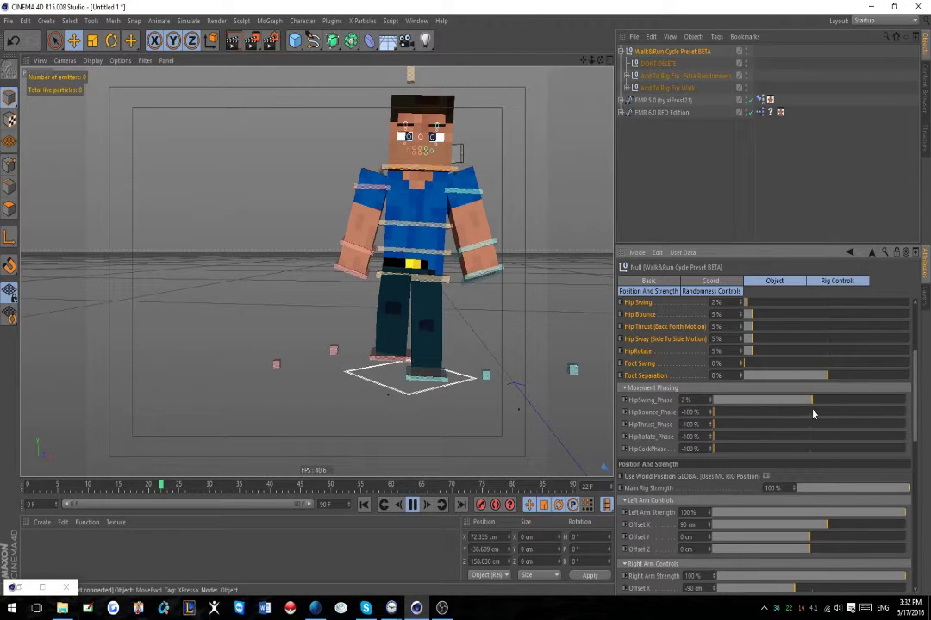
{"action": "left_click_drag", "start_coordinate": [812, 408], "coordinate": [906, 401]}
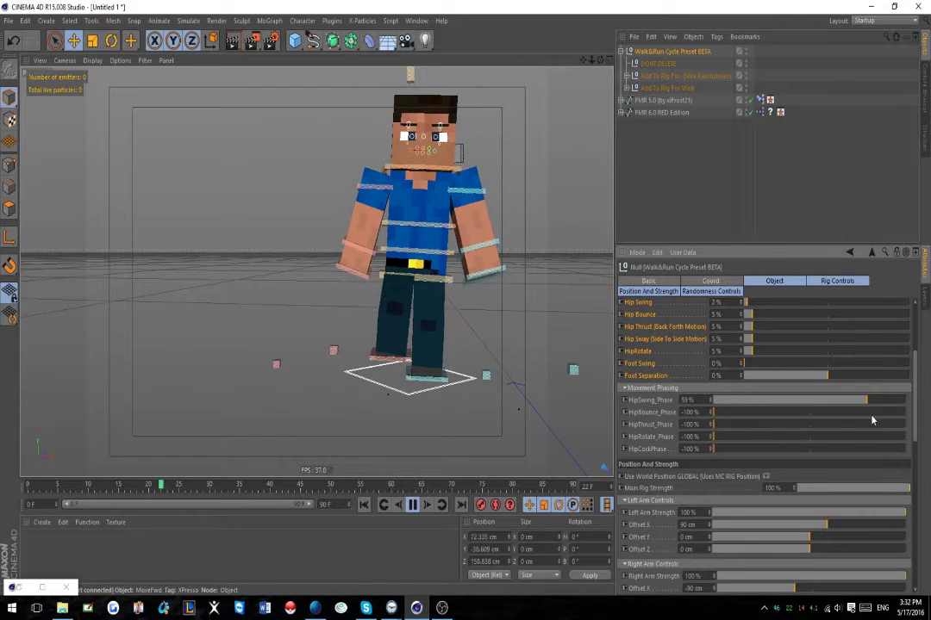
- Set all five Movement Phasing values, from HipSwing_Phase to HipCockPhase, to 0 %
{"action": "left_click", "coordinate": [810, 400]}
{"action": "left_click", "coordinate": [810, 413]}
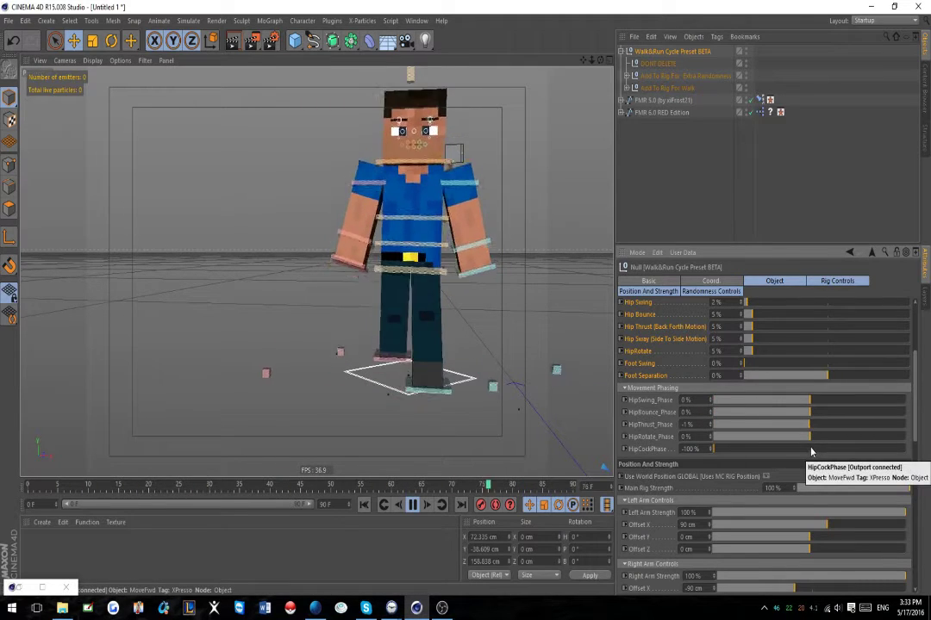
{"action": "left_click", "coordinate": [810, 449]}
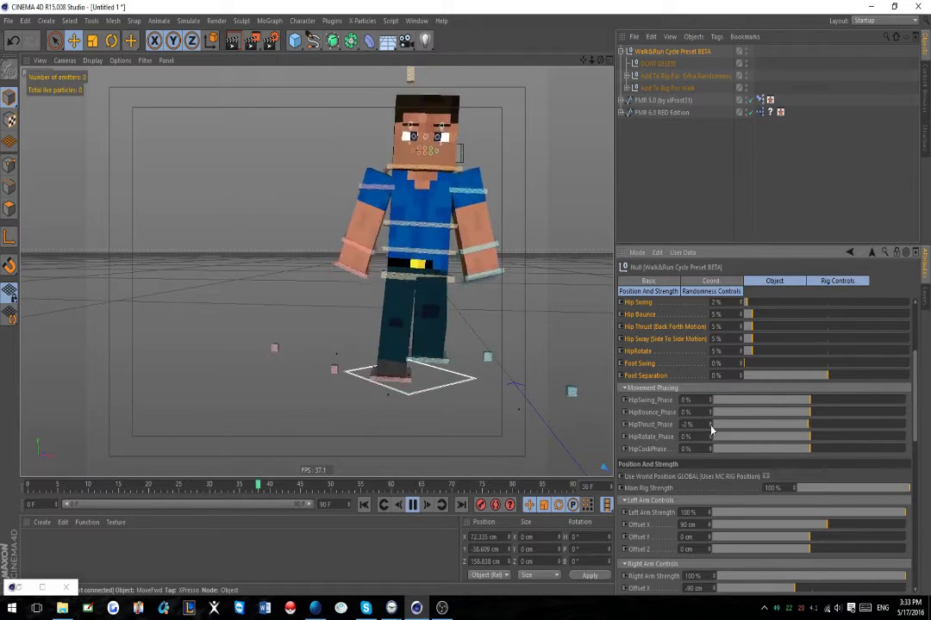
{"action": "left_click", "coordinate": [710, 423]}
{"action": "left_click", "coordinate": [710, 422]}
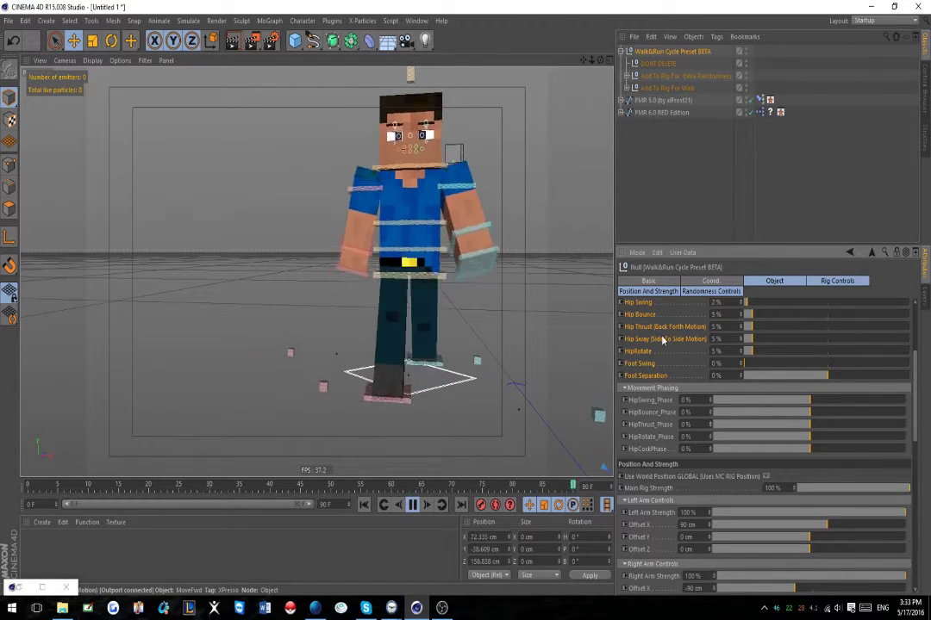
- Try HipSwing_Phase at -19 %, HipBounce_Phase at -52 %, HipThrust_Phase at -4 %, HipRotate_Phase at -51 % and HipCockPhase at -48 %
{"action": "left_click_drag", "start_coordinate": [796, 402], "coordinate": [617, 388]}
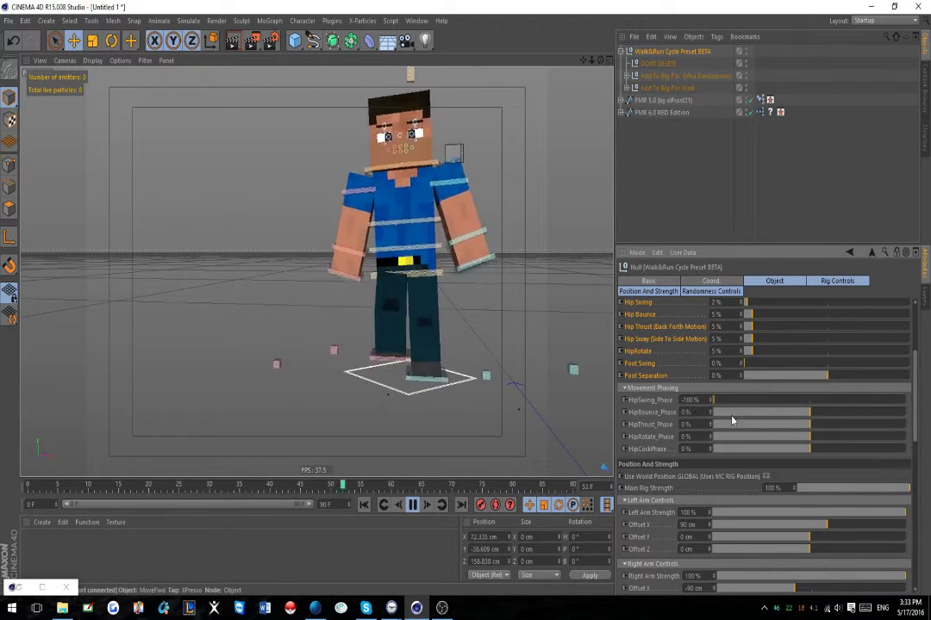
{"action": "left_click_drag", "start_coordinate": [732, 414], "coordinate": [675, 426]}
{"action": "left_click_drag", "start_coordinate": [735, 438], "coordinate": [669, 447]}
{"action": "mouse_move", "coordinate": [759, 424]}
{"action": "left_mouse_down"}
{"action": "mouse_move", "coordinate": [810, 423]}
{"action": "mouse_move", "coordinate": [794, 404]}
{"action": "mouse_move", "coordinate": [763, 416]}
{"action": "left_mouse_up"}
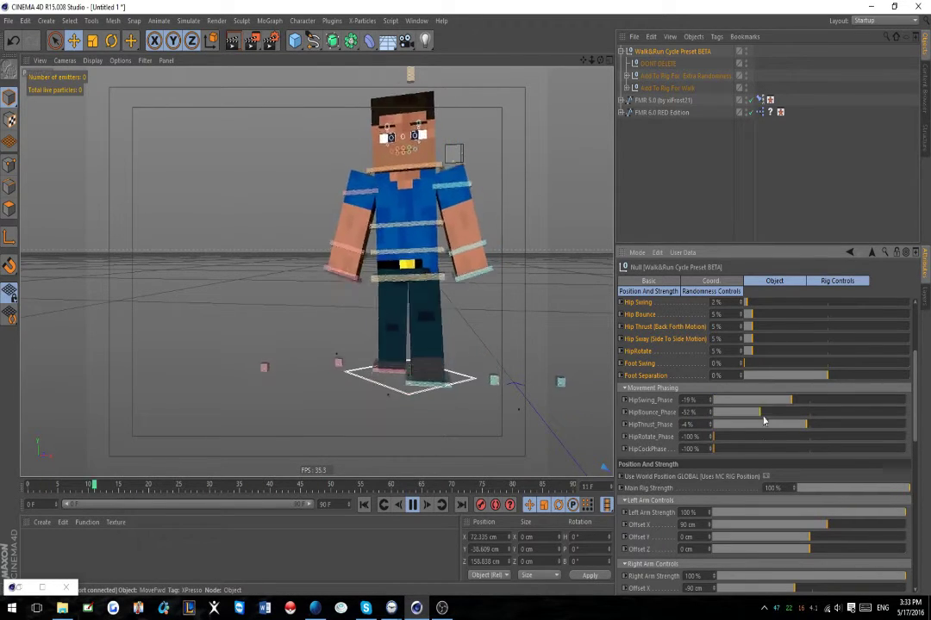
{"action": "left_click_drag", "start_coordinate": [711, 437], "coordinate": [762, 449]}
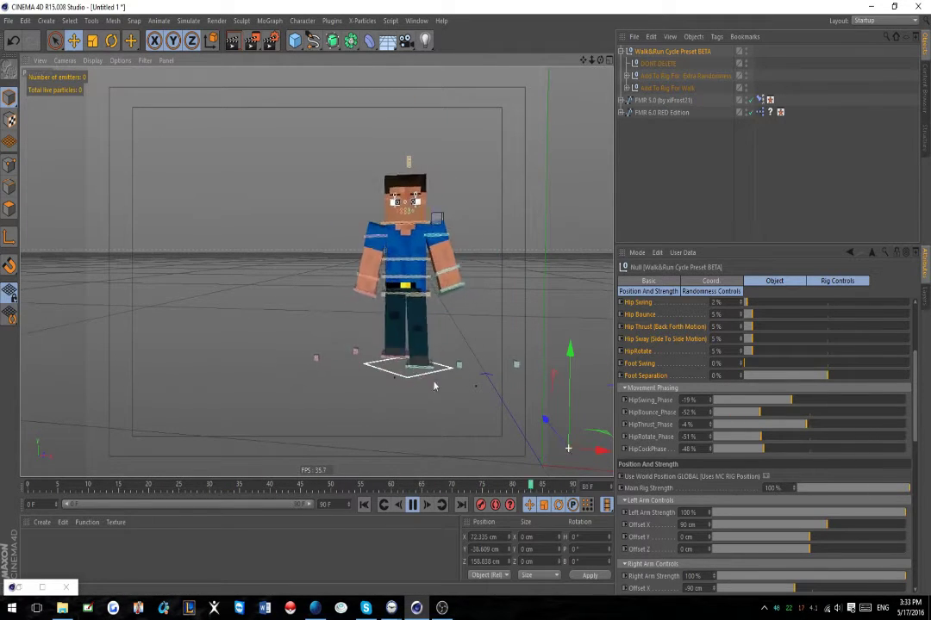
- Reset the five Movement Phasing values to their defaults and inspect the walk from several angles next to the red-shirted character
{"action": "right_click", "coordinate": [650, 438]}
{"action": "left_click", "coordinate": [680, 486]}
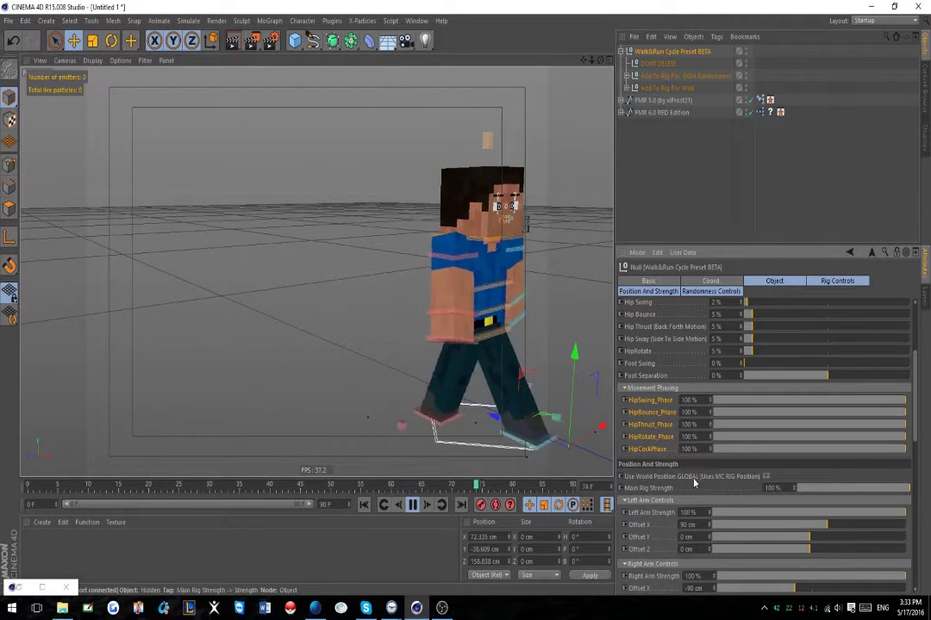
{"action": "scroll", "coordinate": [619, 431], "scroll_direction": "down", "scroll_amount": 2}
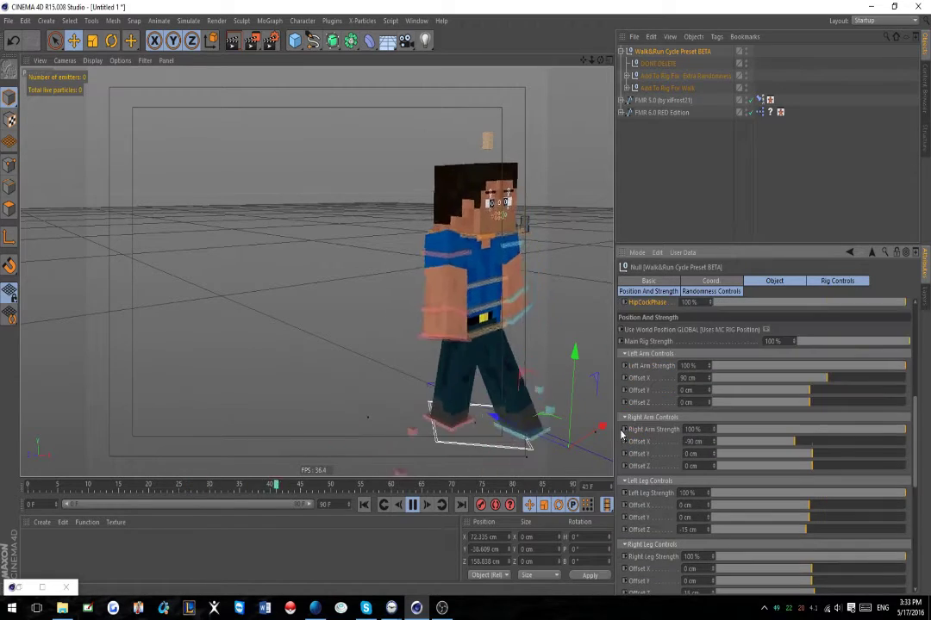
{"action": "scroll", "coordinate": [625, 430], "scroll_direction": "up", "scroll_amount": 1}
{"action": "scroll", "coordinate": [421, 297], "scroll_direction": "down", "scroll_amount": 3}
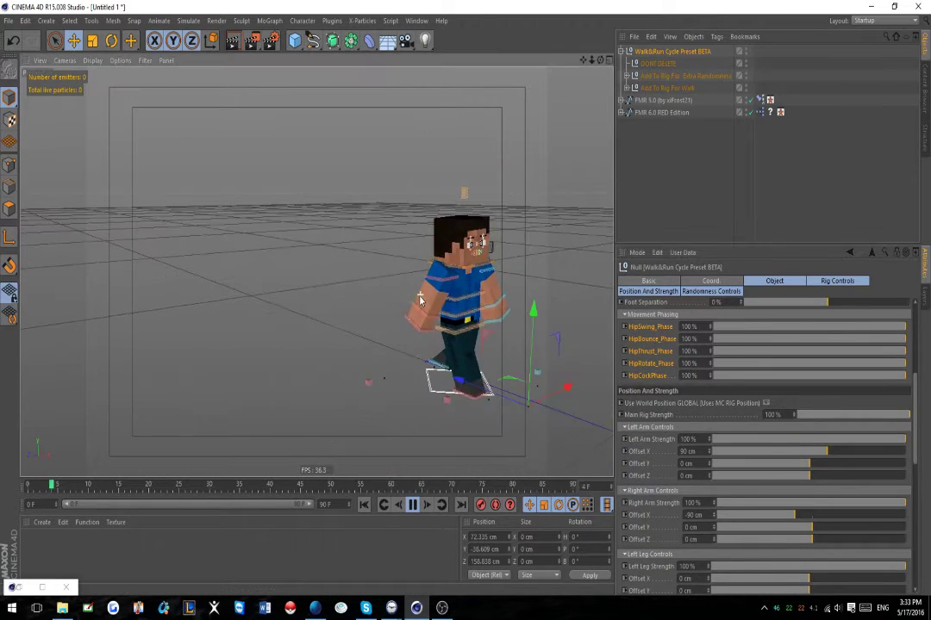
{"action": "left_click_drag", "start_coordinate": [546, 353], "coordinate": [402, 379], "text": "alt"}
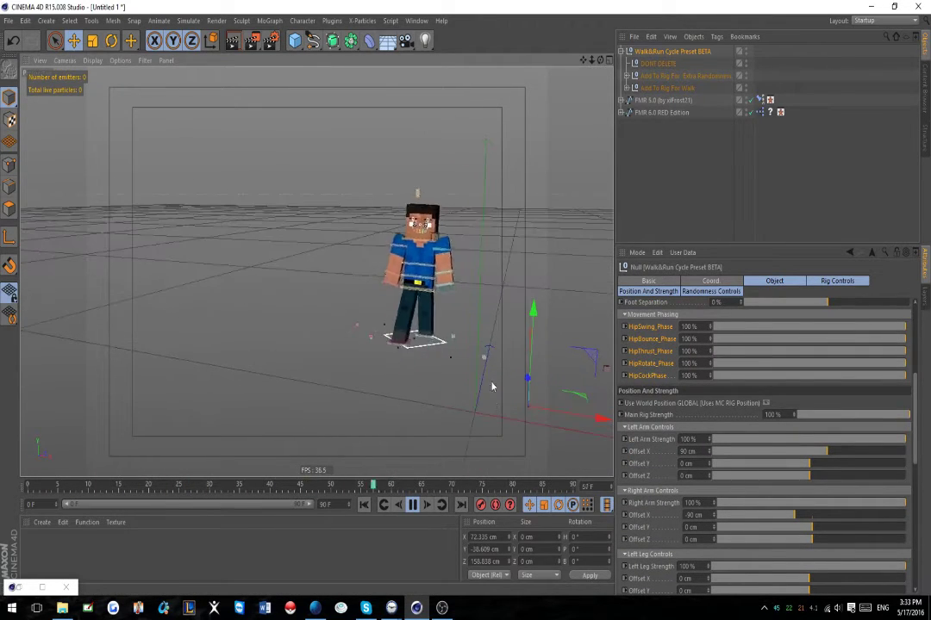
{"action": "middle_click_drag", "start_coordinate": [492, 386], "coordinate": [409, 417], "text": "alt"}
{"action": "left_click_drag", "start_coordinate": [530, 412], "coordinate": [599, 380], "text": "alt"}
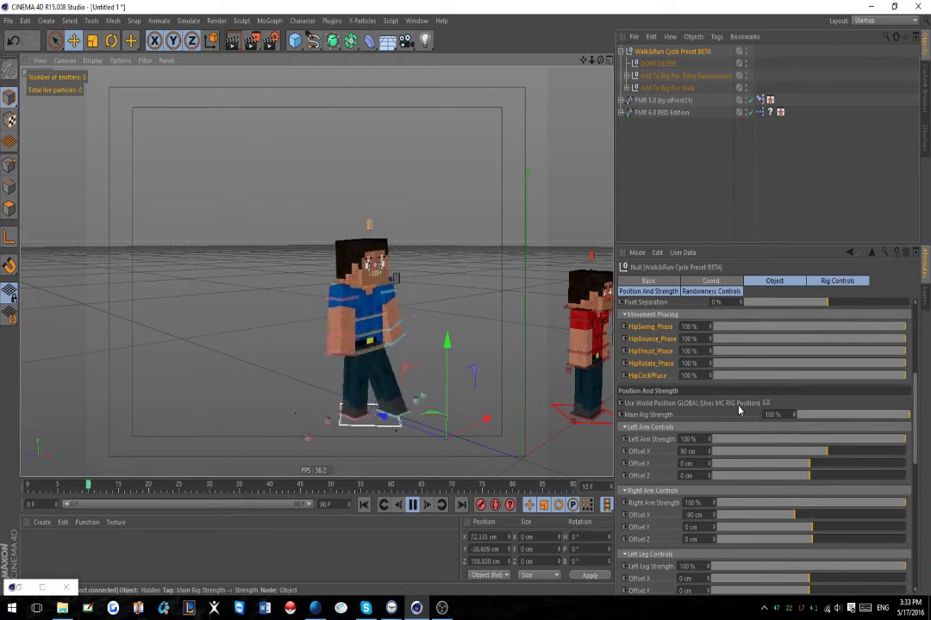
- Enable the Moves option of the walk preset and watch the blue-shirted character travel past the red one
{"action": "scroll", "coordinate": [312, 268], "scroll_direction": "down", "scroll_amount": 5}
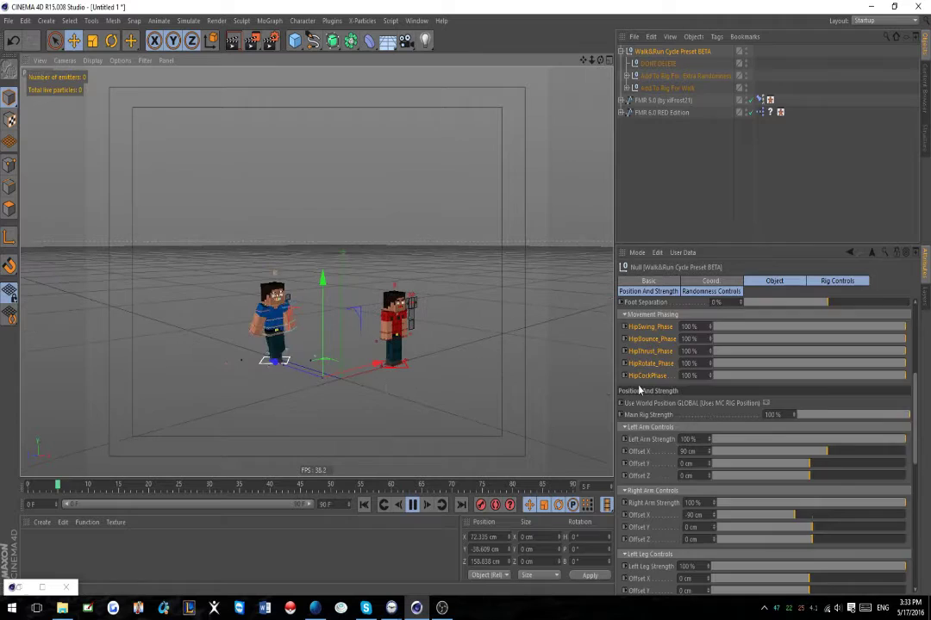
{"action": "scroll", "coordinate": [640, 390], "scroll_direction": "up", "scroll_amount": 5}
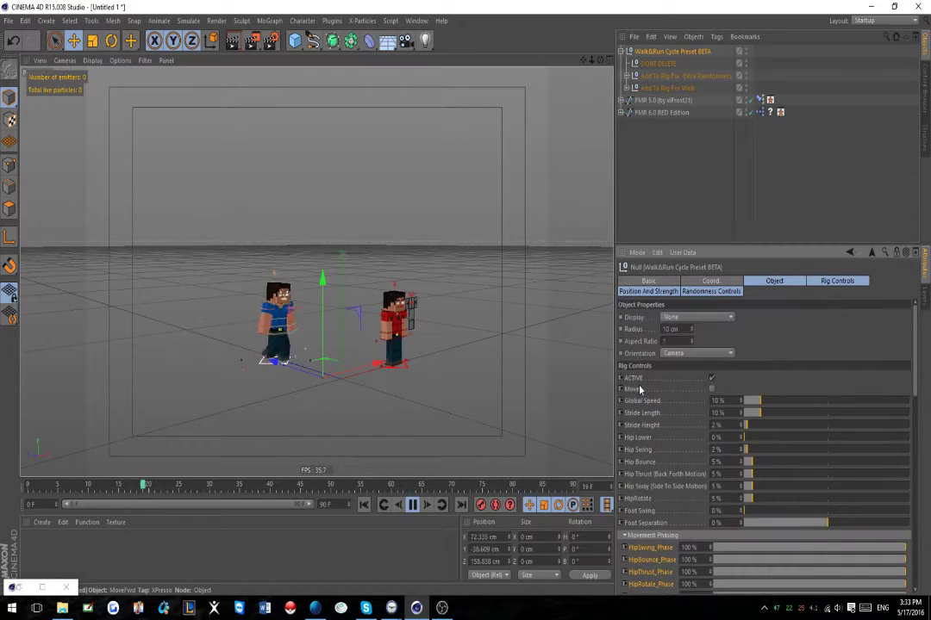
{"action": "left_click", "coordinate": [712, 389]}
{"action": "scroll", "coordinate": [364, 291], "scroll_direction": "down", "scroll_amount": 3}
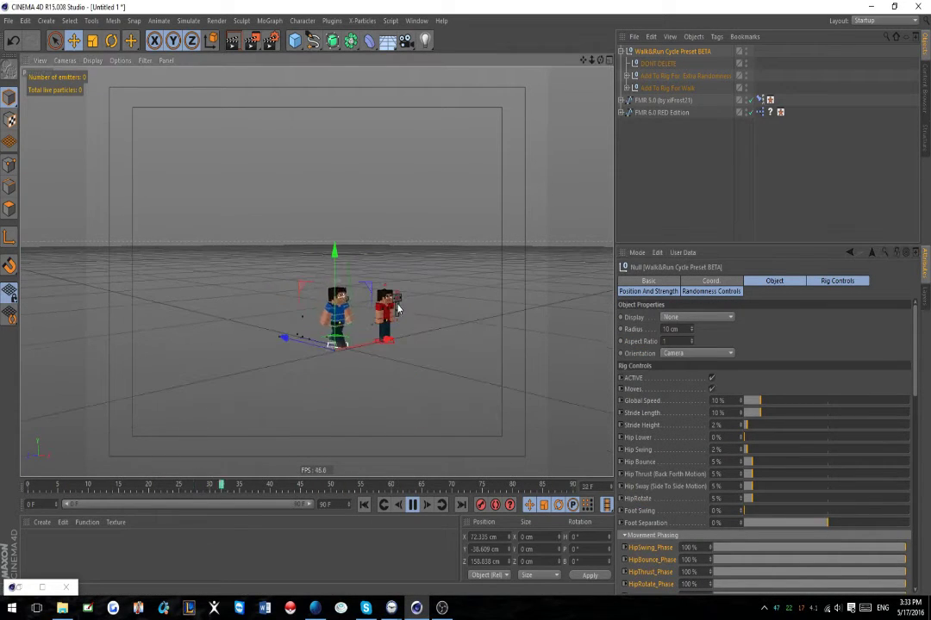
{"action": "middle_click_drag", "start_coordinate": [414, 335], "coordinate": [343, 321], "text": "alt"}
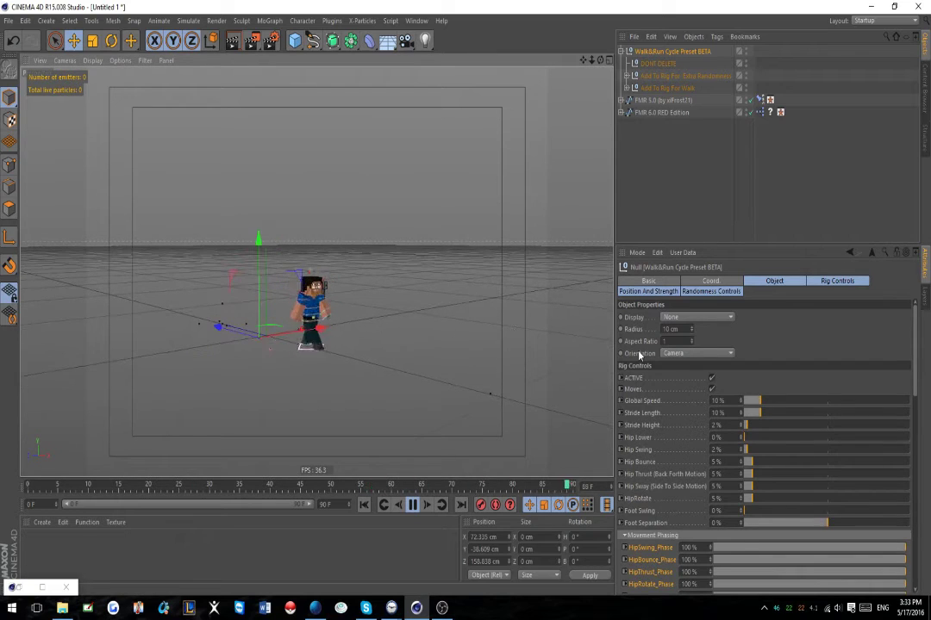
{"action": "right_click_drag", "start_coordinate": [240, 315], "coordinate": [253, 319], "text": "alt"}
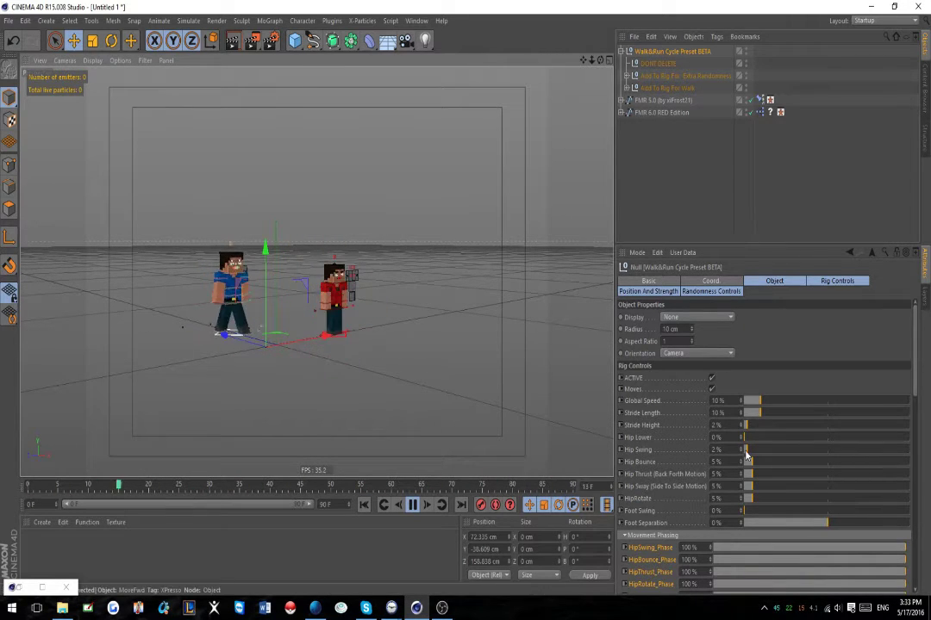
- Stop the playback and rotate the walk preset null around its vertical axis to a heading of about 342°
{"action": "scroll", "coordinate": [689, 457], "scroll_direction": "down", "scroll_amount": 5}
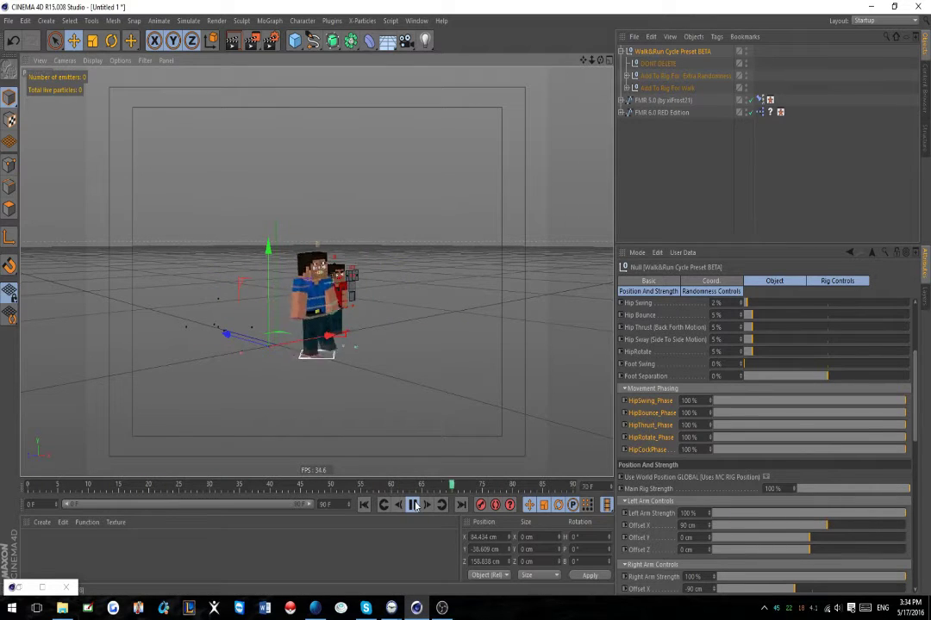
{"action": "left_click", "coordinate": [111, 41]}
{"action": "left_click_drag", "start_coordinate": [284, 359], "coordinate": [302, 344]}
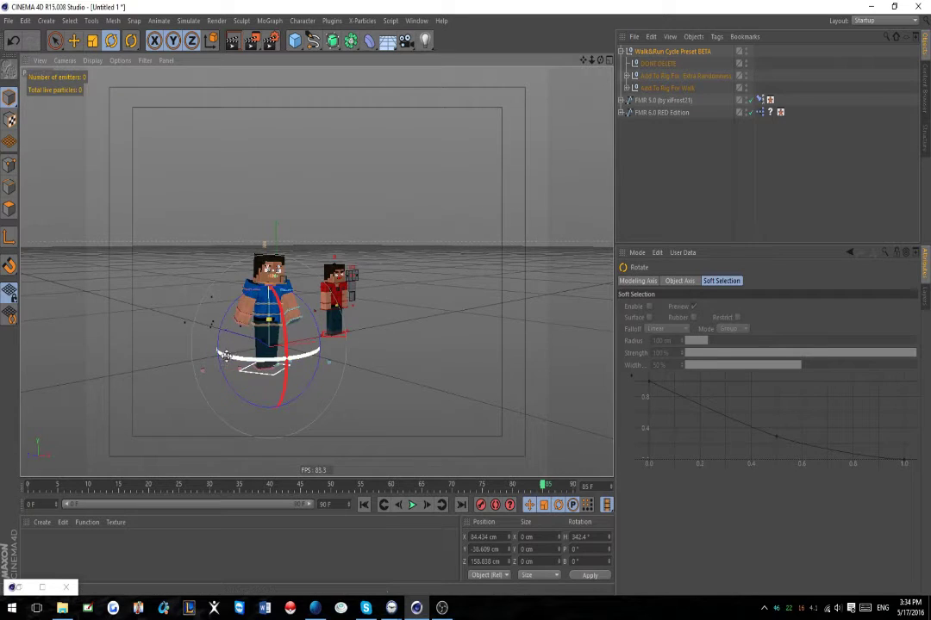
- Try a further turn of the walk preset null around its vertical axis, undo it, and return to frame 0 with the null selected
{"action": "left_click_drag", "start_coordinate": [225, 356], "coordinate": [410, 373]}
{"action": "key", "text": "ctrl+z"}
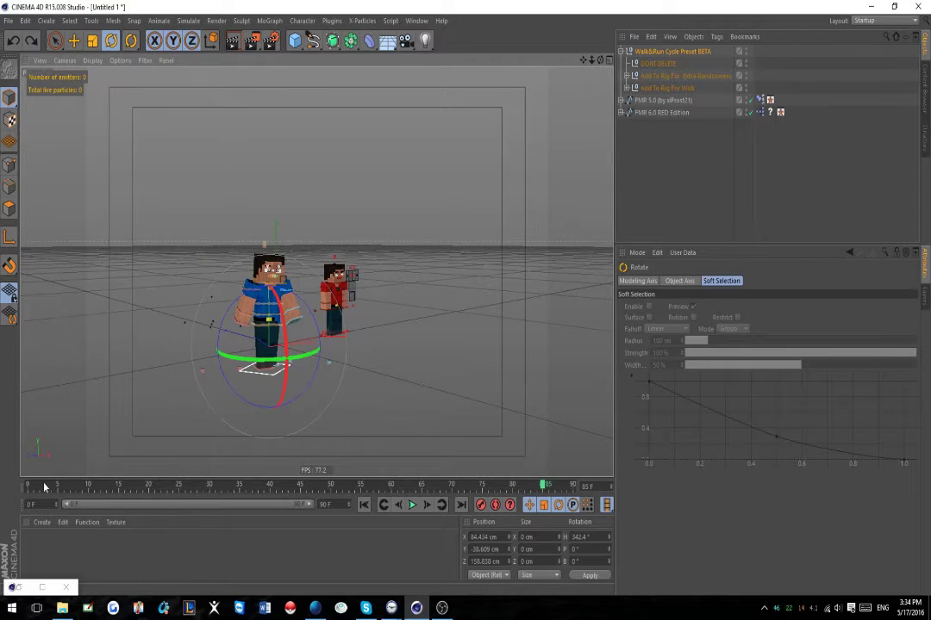
{"action": "left_click_drag", "start_coordinate": [45, 488], "coordinate": [28, 488]}
{"action": "left_click", "coordinate": [654, 52]}
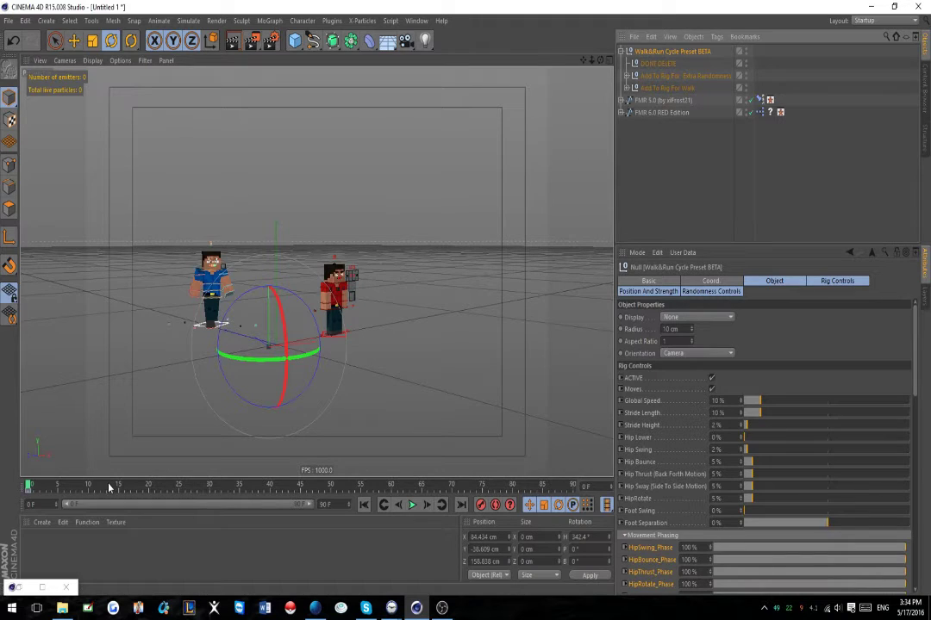
- Try rotating the walk preset null to a heading of 392° at frame 90, play the animation and return to frame 0
{"action": "left_click_drag", "start_coordinate": [109, 488], "coordinate": [609, 484]}
{"action": "left_click_drag", "start_coordinate": [251, 363], "coordinate": [319, 370]}
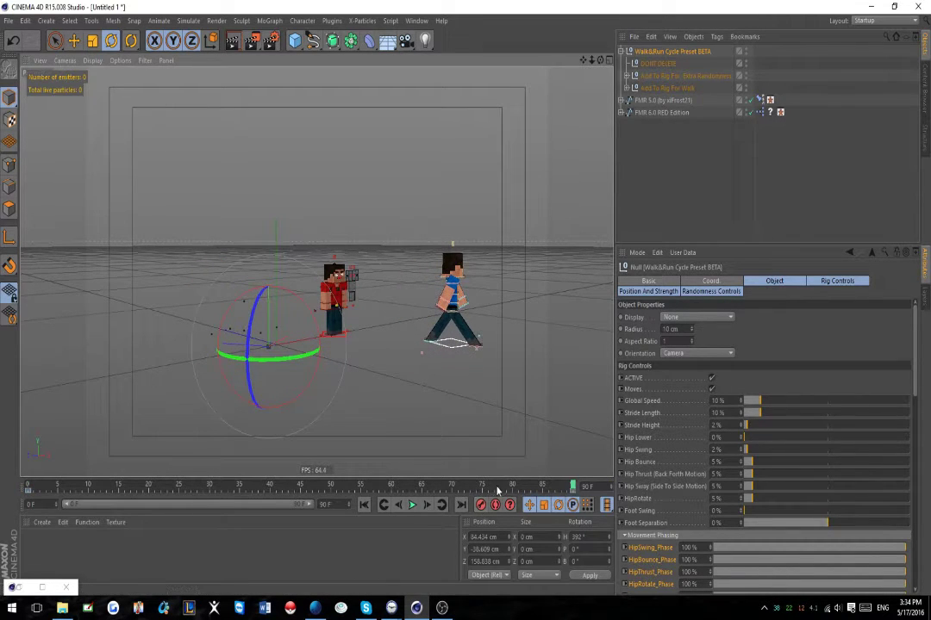
{"action": "left_click_drag", "start_coordinate": [498, 488], "coordinate": [188, 487]}
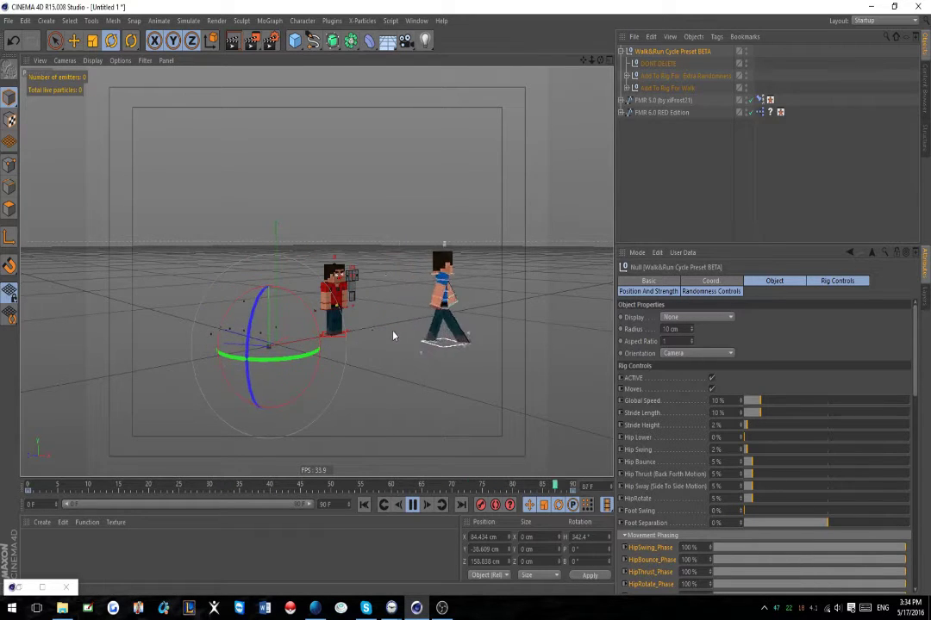
{"action": "left_click", "coordinate": [414, 506]}
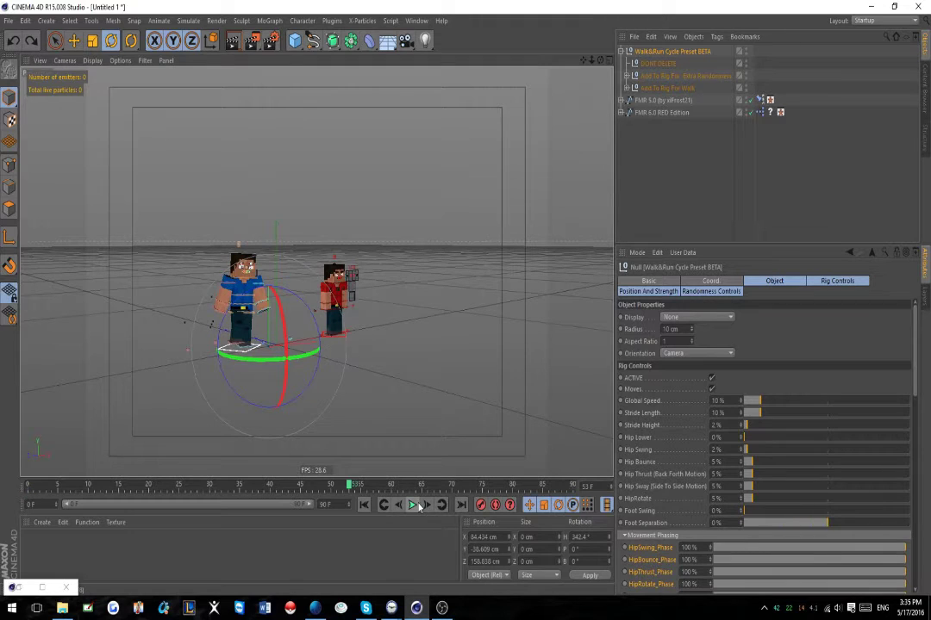
{"action": "left_click", "coordinate": [365, 505]}
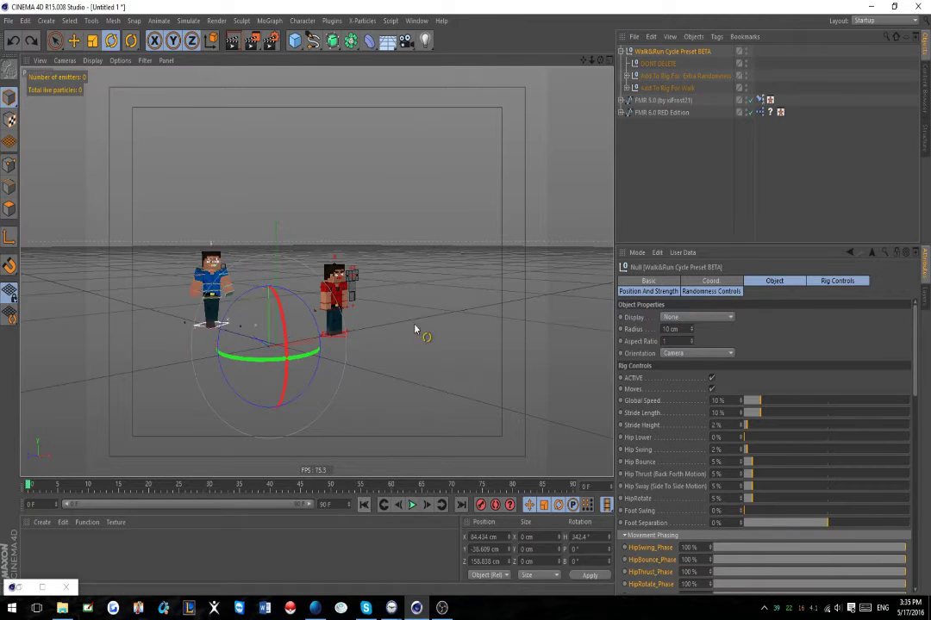
- Inspect both characters from above and from the front, and return the timeline to frame 0
{"action": "left_click_drag", "start_coordinate": [551, 157], "coordinate": [442, 267], "text": "alt"}
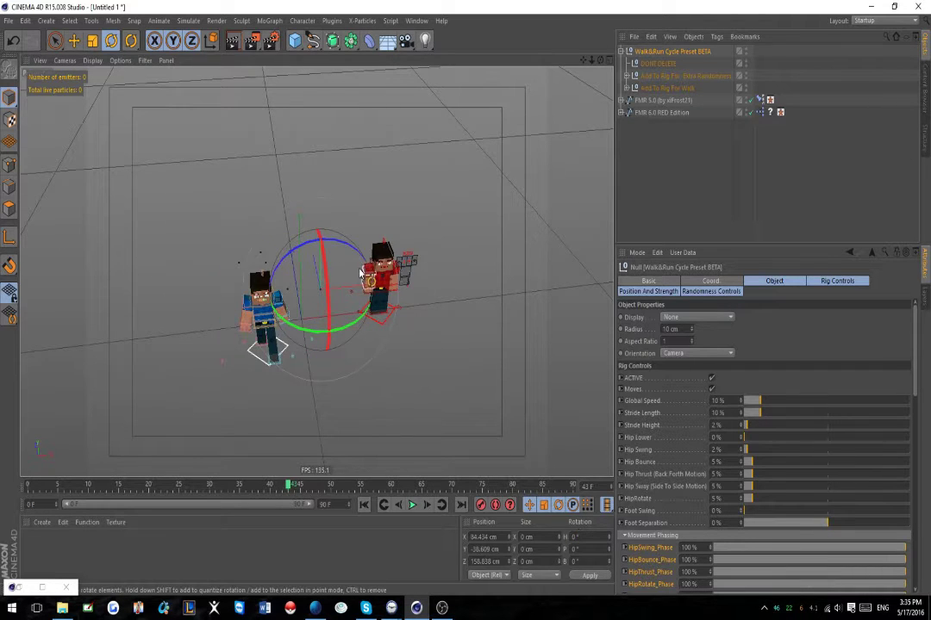
{"action": "scroll", "coordinate": [360, 272], "scroll_direction": "down", "scroll_amount": 3}
{"action": "left_click_drag", "start_coordinate": [374, 343], "coordinate": [393, 268], "text": "alt"}
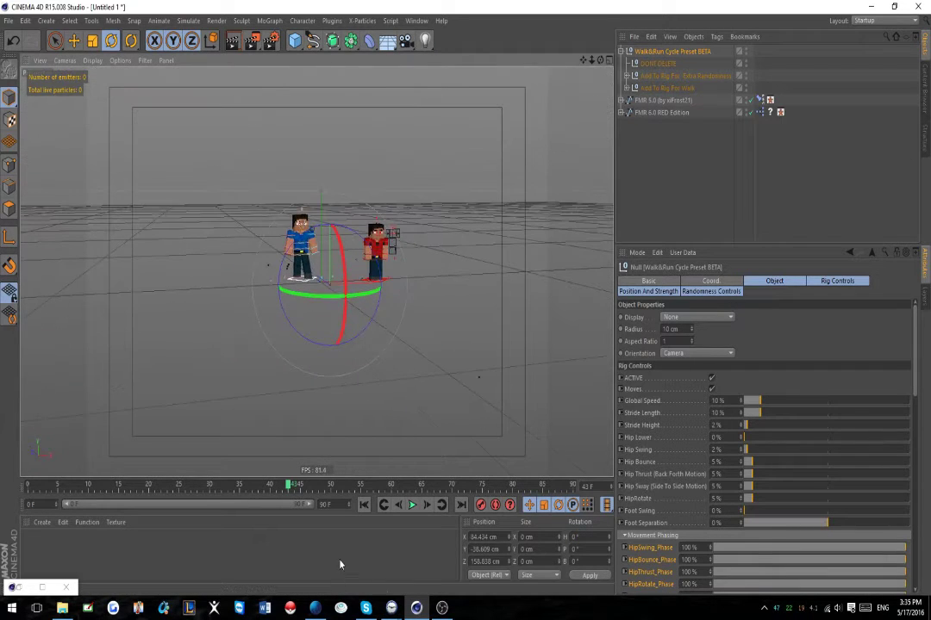
{"action": "left_click", "coordinate": [364, 506]}
{"action": "scroll", "coordinate": [305, 265], "scroll_direction": "up", "scroll_amount": 5}
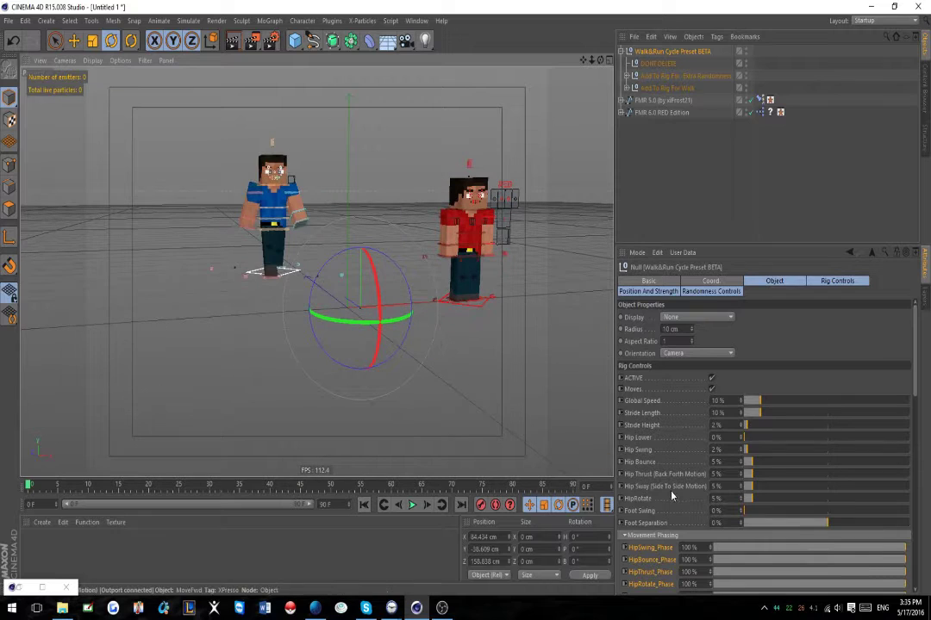
- Enable Use World Position GLOBAL in the walk preset's Position And Strength settings
{"action": "scroll", "coordinate": [664, 502], "scroll_direction": "down", "scroll_amount": 4}
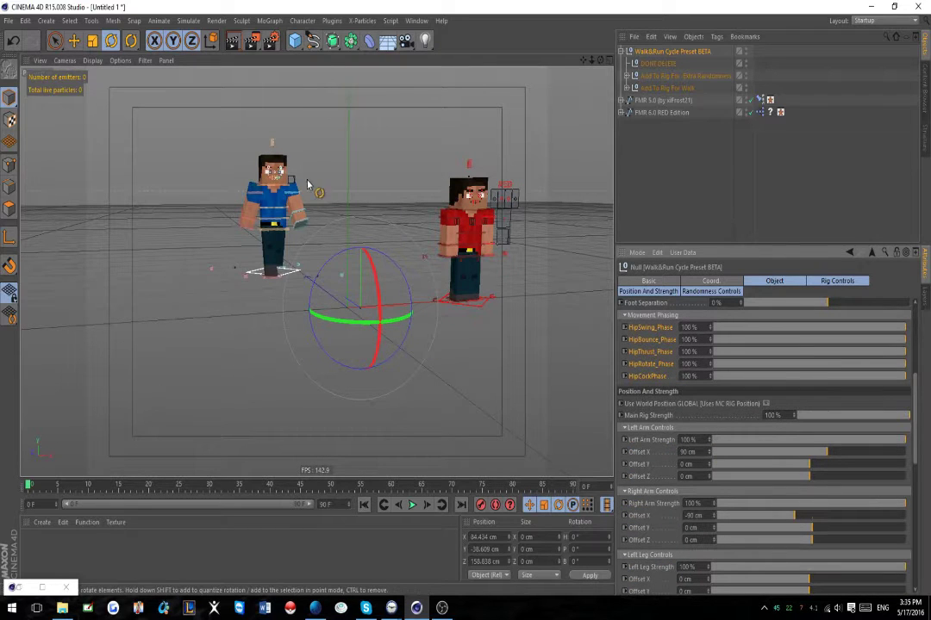
{"action": "middle_click_drag", "start_coordinate": [307, 203], "coordinate": [314, 294], "text": "alt"}
{"action": "left_click_drag", "start_coordinate": [399, 361], "coordinate": [405, 392], "text": "alt"}
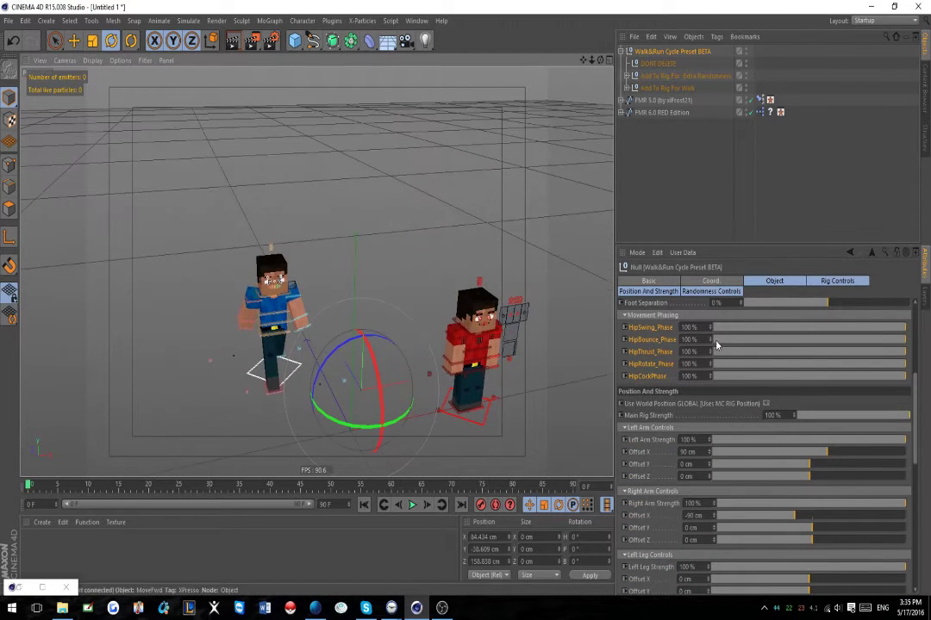
{"action": "left_click", "coordinate": [766, 404]}
{"action": "left_click_drag", "start_coordinate": [343, 333], "coordinate": [220, 252], "text": "alt"}
- Select the FMR 5.0 rig and play its walk past the red-shirted character, viewing it from the front and side
{"action": "left_click", "coordinate": [659, 101]}
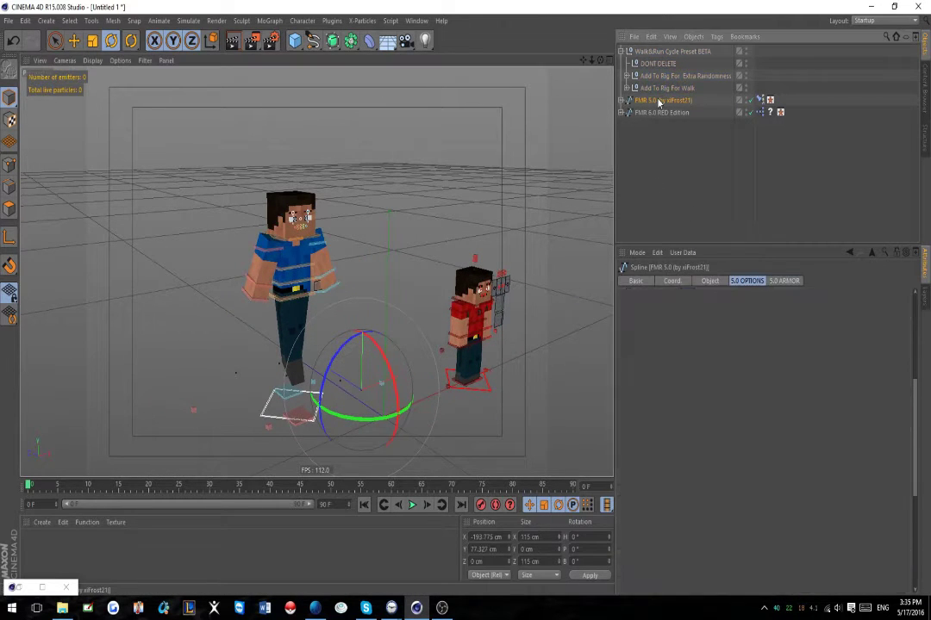
{"action": "left_click_drag", "start_coordinate": [432, 356], "coordinate": [700, 187], "text": "alt"}
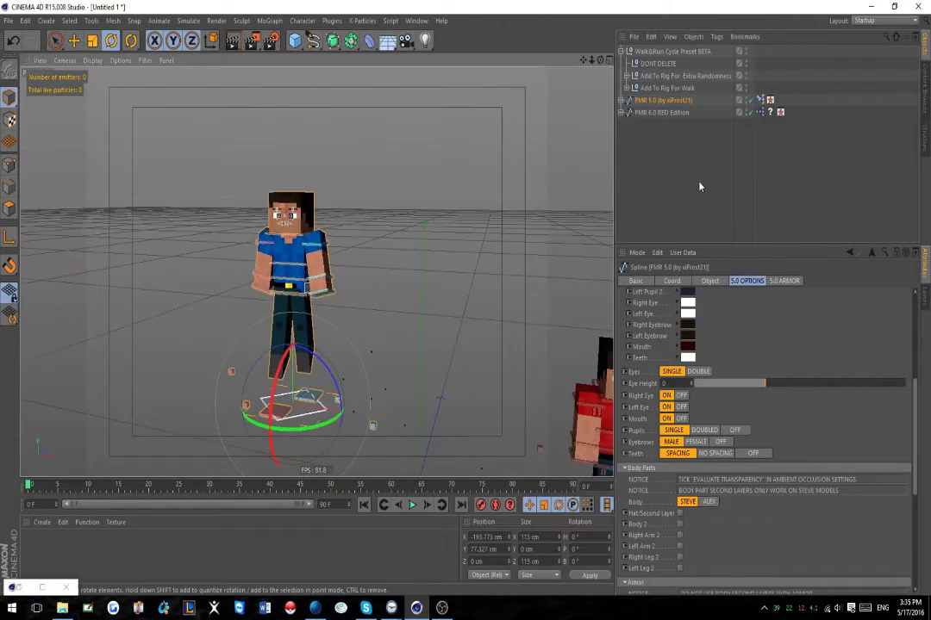
{"action": "left_click_drag", "start_coordinate": [310, 405], "coordinate": [446, 441], "text": "alt"}
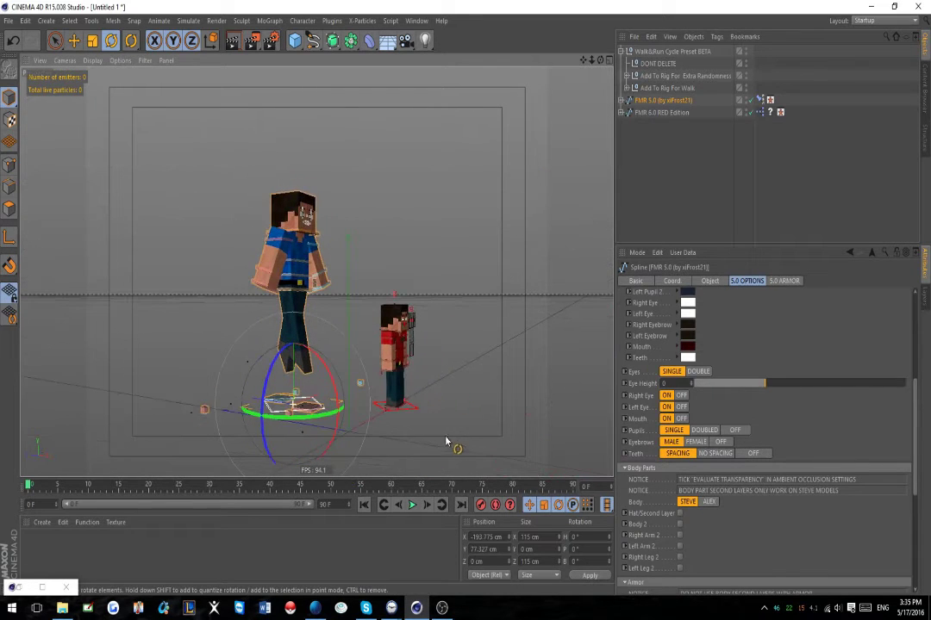
{"action": "left_click", "coordinate": [412, 506]}
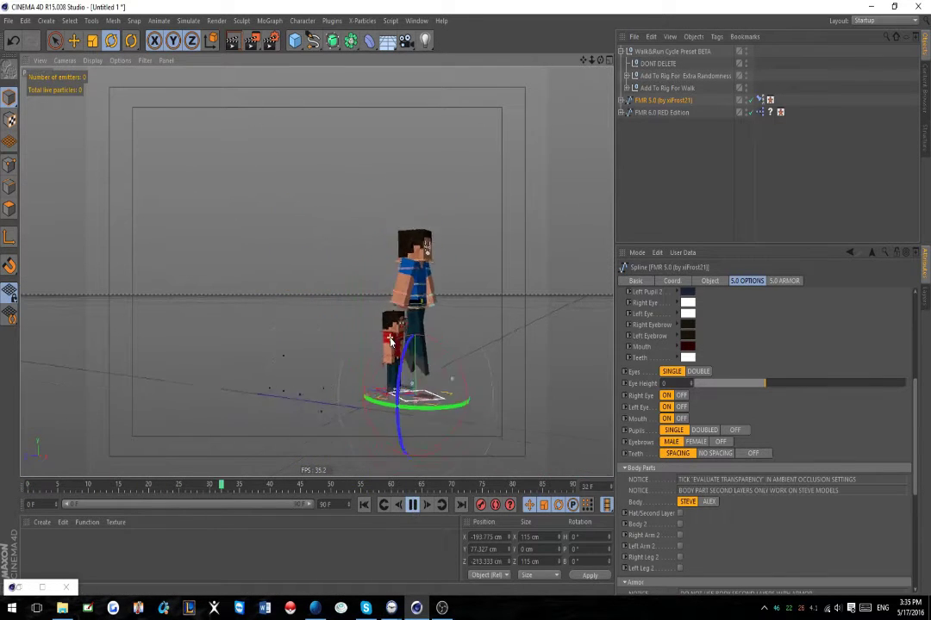
{"action": "middle_click_drag", "start_coordinate": [505, 409], "coordinate": [360, 415], "text": "alt"}
{"action": "scroll", "coordinate": [305, 375], "scroll_direction": "down", "scroll_amount": 4}
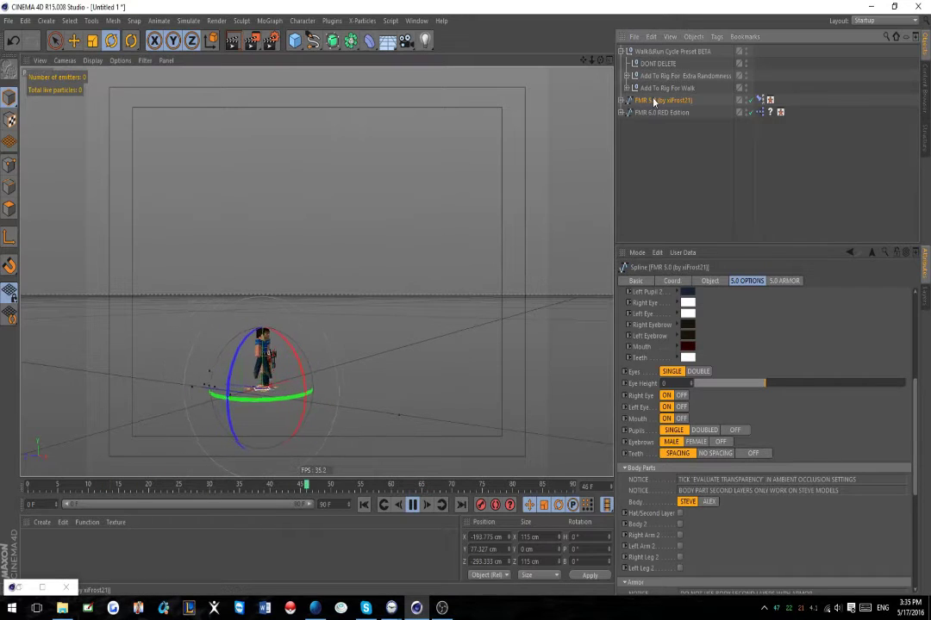
- Set the walk preset's Hip Lower to 16 % during playback and check the character's height over the ground
{"action": "left_click", "coordinate": [665, 52]}
{"action": "scroll", "coordinate": [649, 392], "scroll_direction": "up", "scroll_amount": 5}
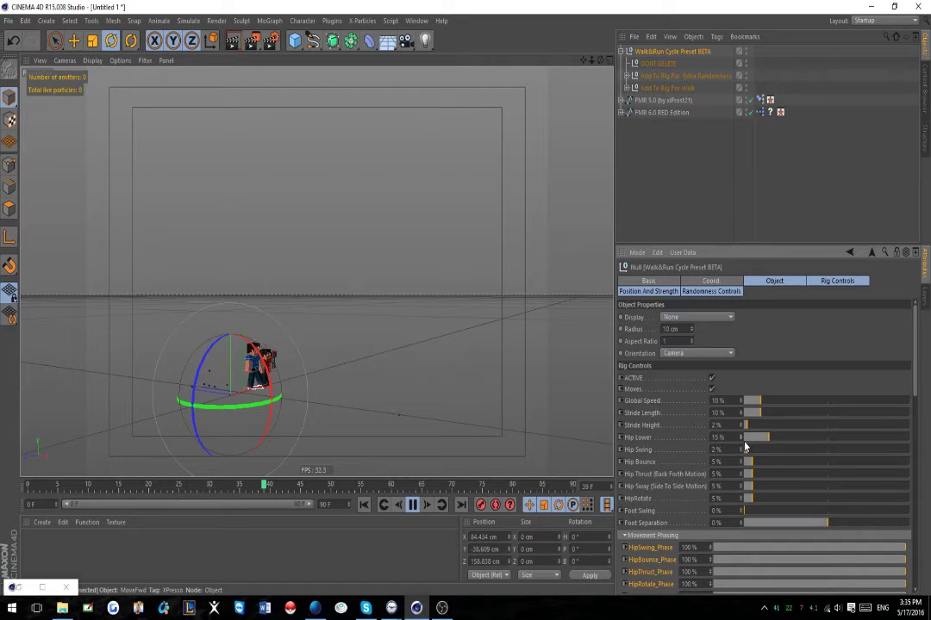
{"action": "scroll", "coordinate": [308, 358], "scroll_direction": "up", "scroll_amount": 2}
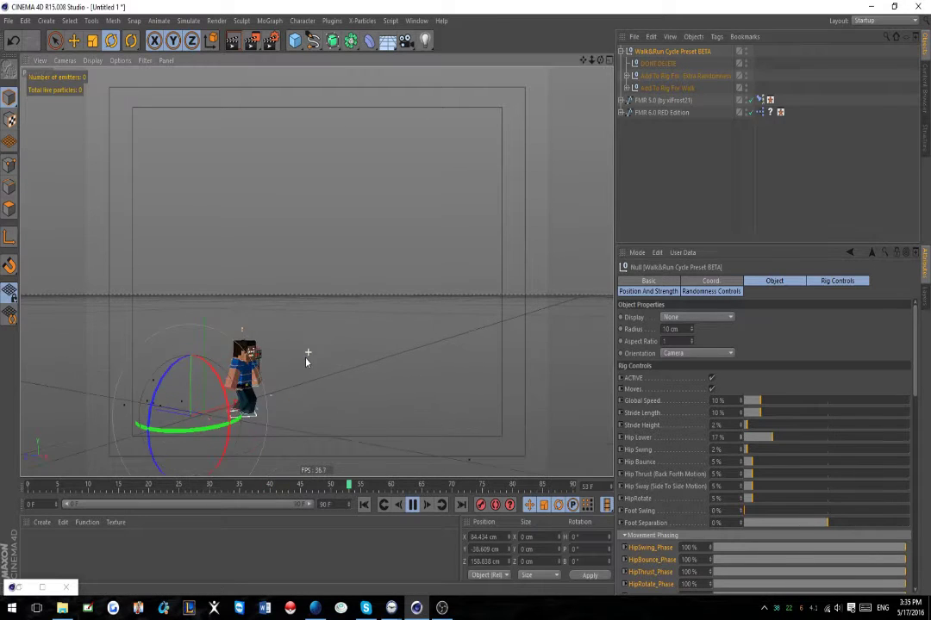
{"action": "scroll", "coordinate": [311, 408], "scroll_direction": "up", "scroll_amount": 2}
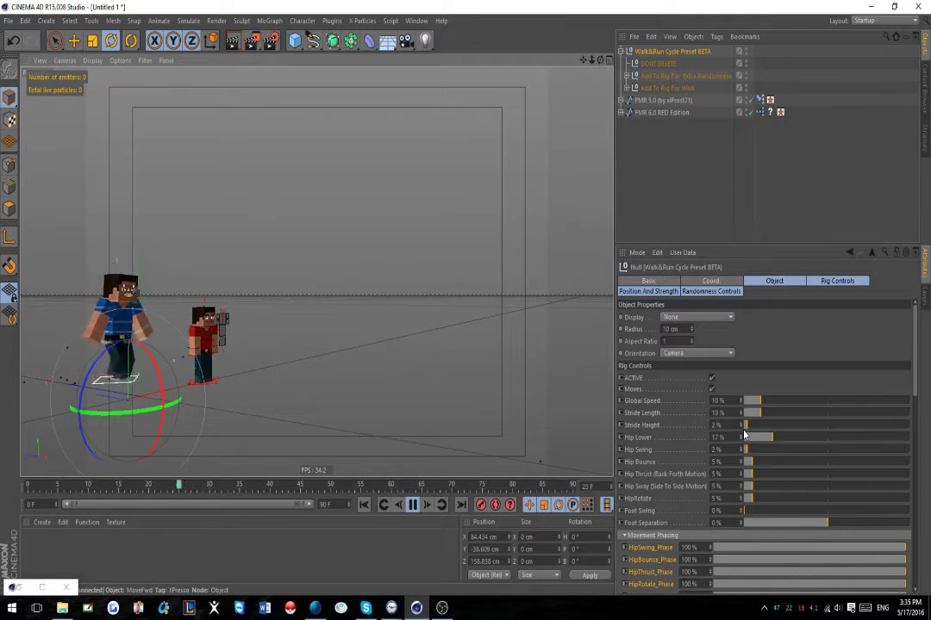
{"action": "left_click_drag", "start_coordinate": [743, 441], "coordinate": [743, 446]}
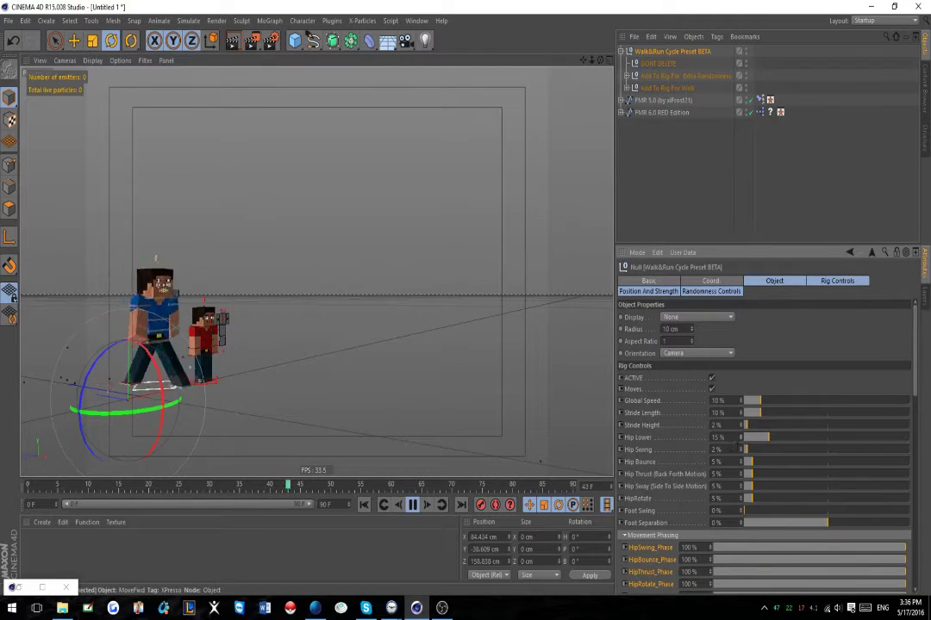
{"action": "left_click", "coordinate": [741, 439]}
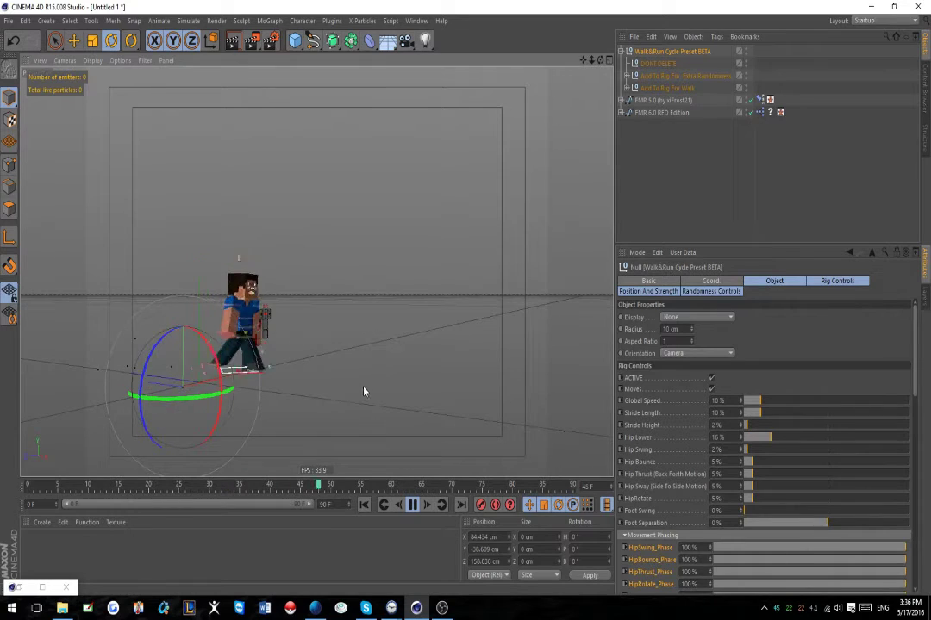
{"action": "left_click_drag", "start_coordinate": [337, 370], "coordinate": [361, 396], "text": "alt"}
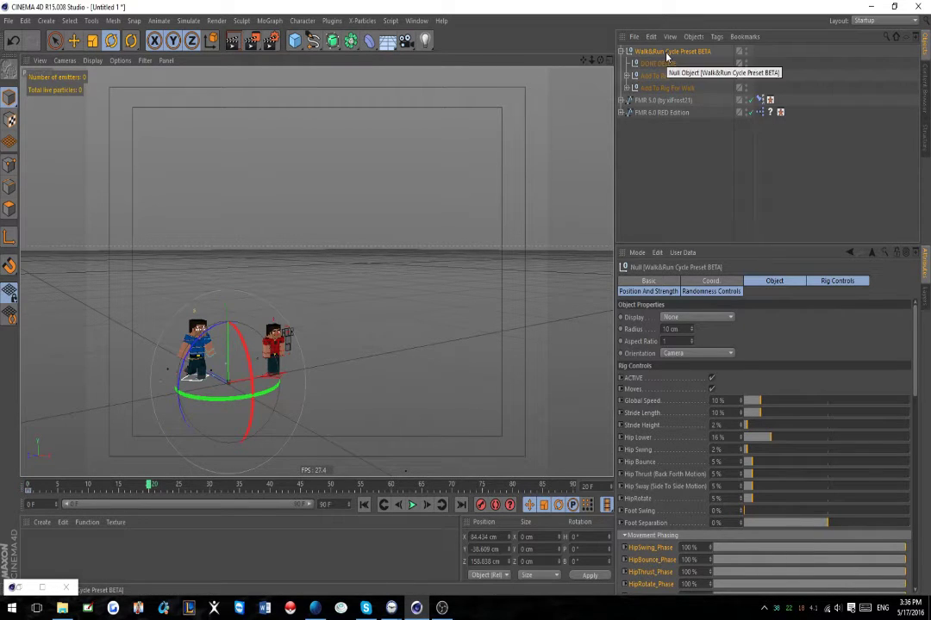
{"action": "left_click", "coordinate": [668, 89]}
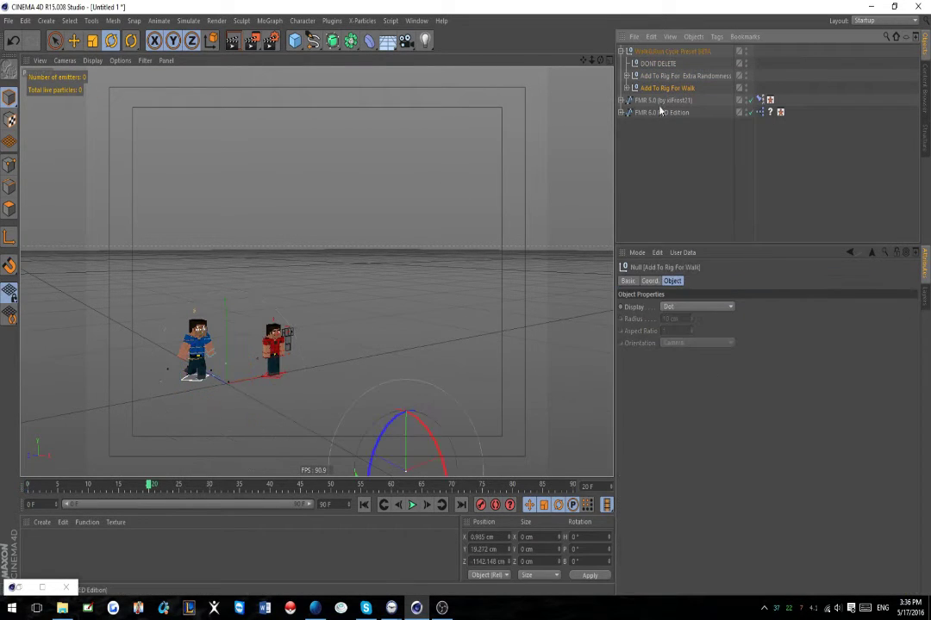
{"action": "left_click", "coordinate": [663, 101]}
{"action": "left_click_drag", "start_coordinate": [233, 441], "coordinate": [302, 438], "text": "alt"}
{"action": "key", "text": "ctrl+z"}
{"action": "key", "text": "ctrl+z"}
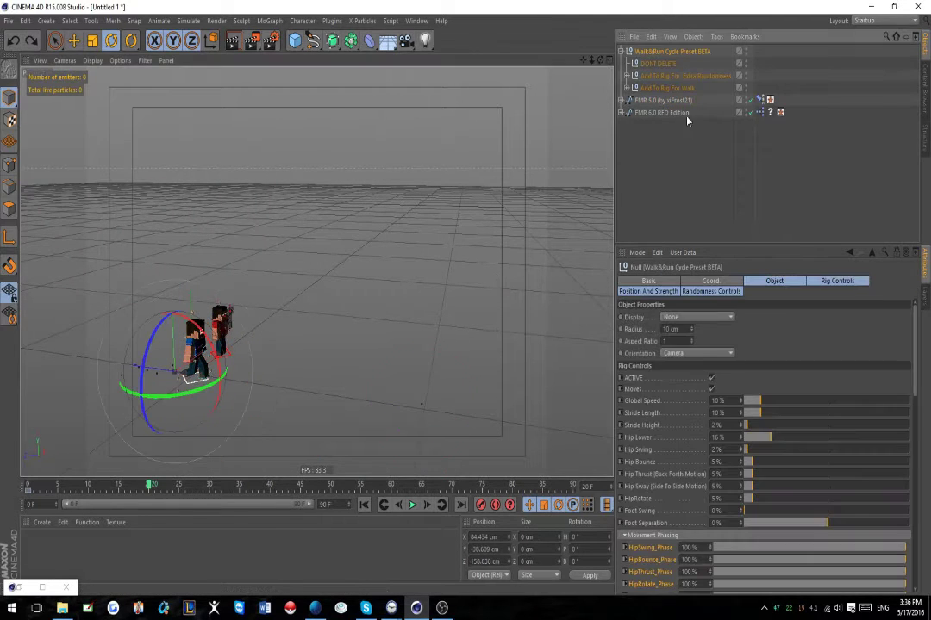
- Select the FMR 5.0 rig, check its pose at frames 0 and 15, and ready the Rotate tool
{"action": "left_click", "coordinate": [678, 105]}
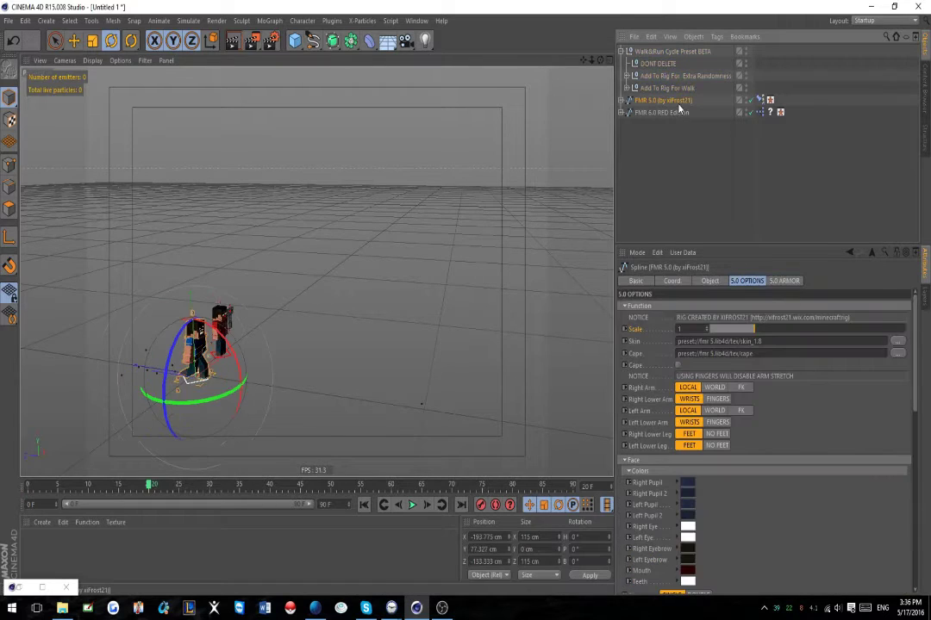
{"action": "left_click_drag", "start_coordinate": [184, 480], "coordinate": [1, 491]}
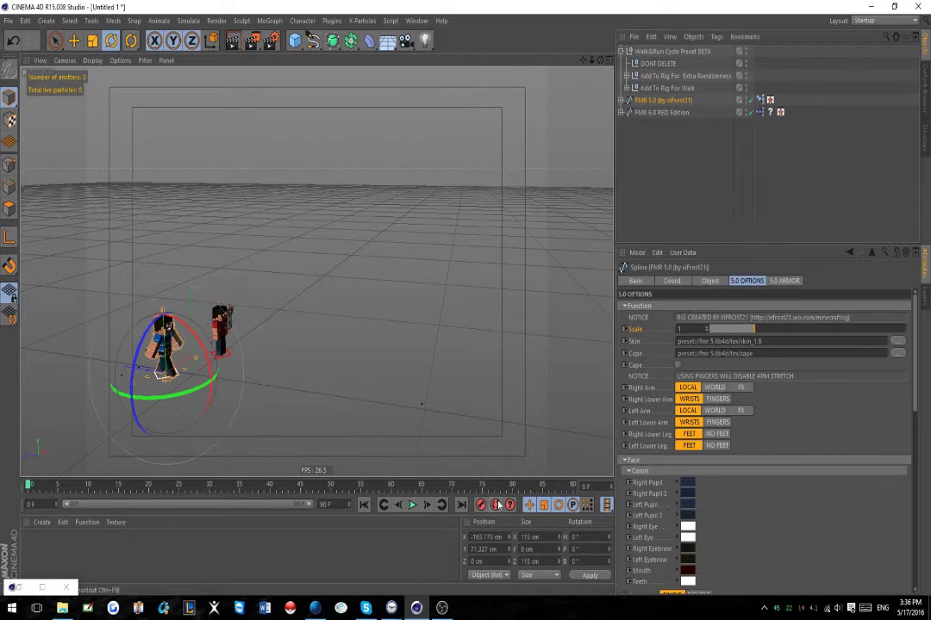
{"action": "left_click", "coordinate": [119, 486]}
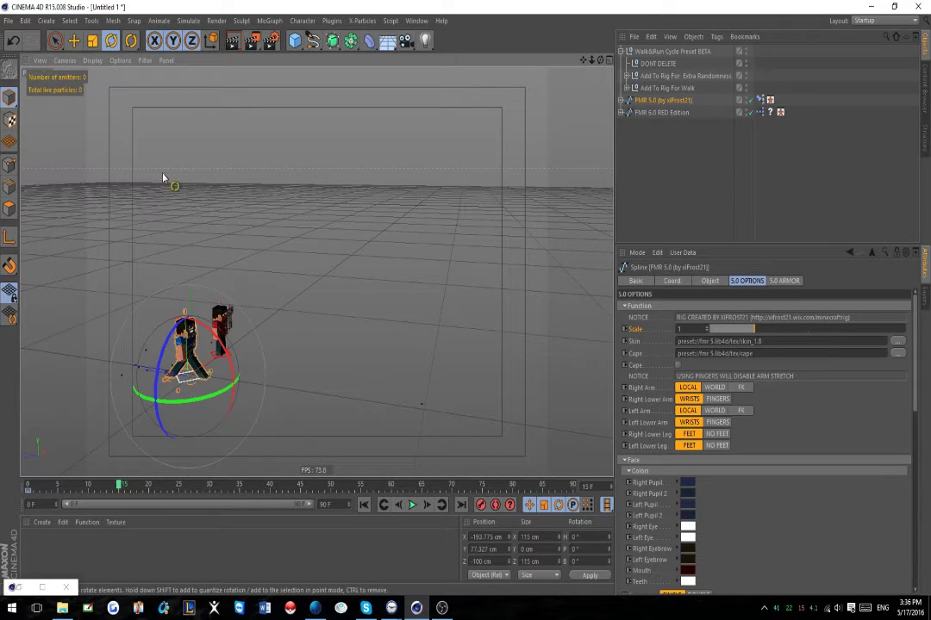
{"action": "left_click", "coordinate": [75, 41]}
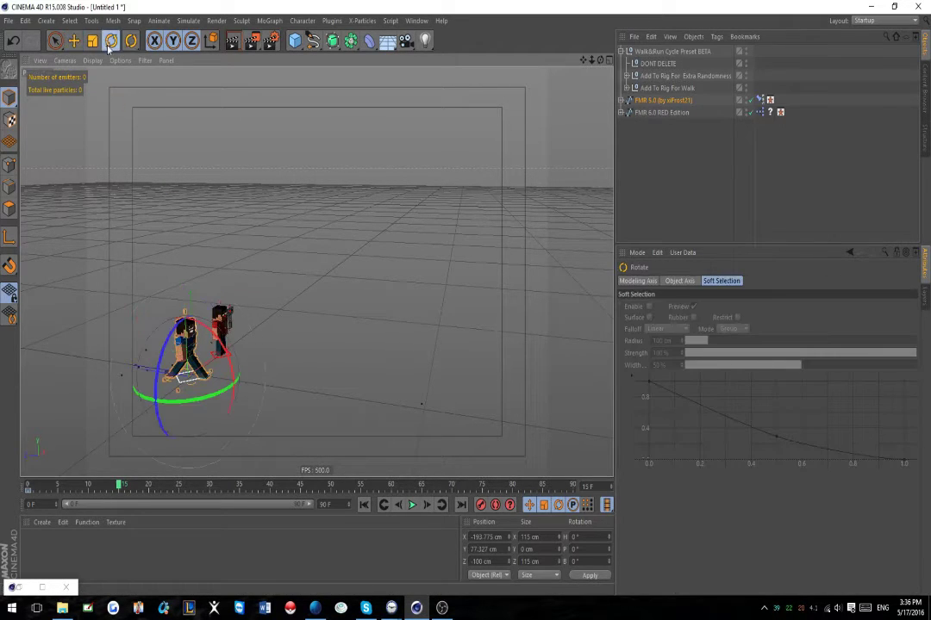
{"action": "left_click_drag", "start_coordinate": [301, 376], "coordinate": [247, 319], "text": "alt"}
- Try to turn the FMR 5.0 rig around its own axes during playback, then stop and return to frame 0
{"action": "left_click", "coordinate": [662, 53]}
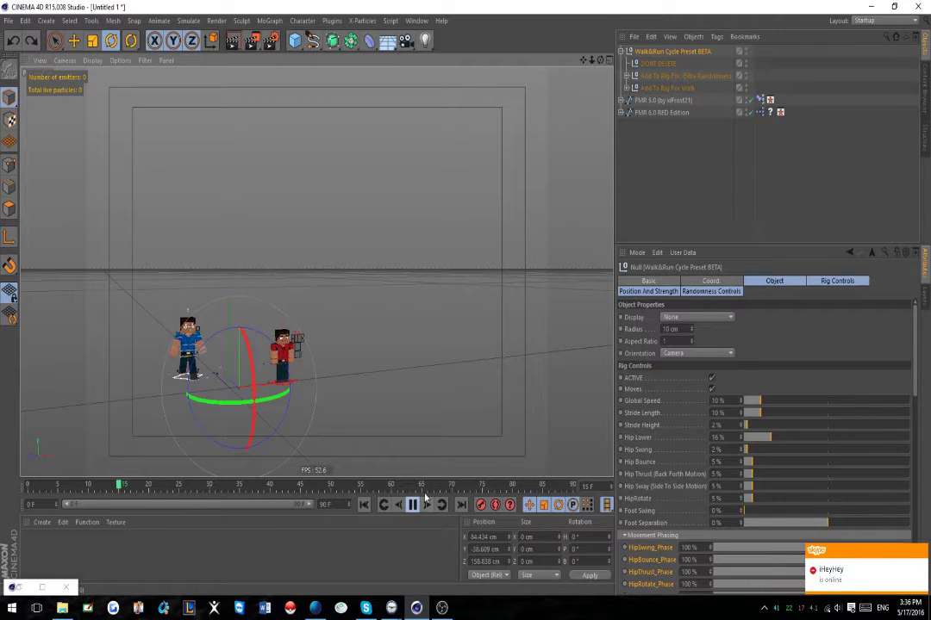
{"action": "left_click", "coordinate": [666, 101]}
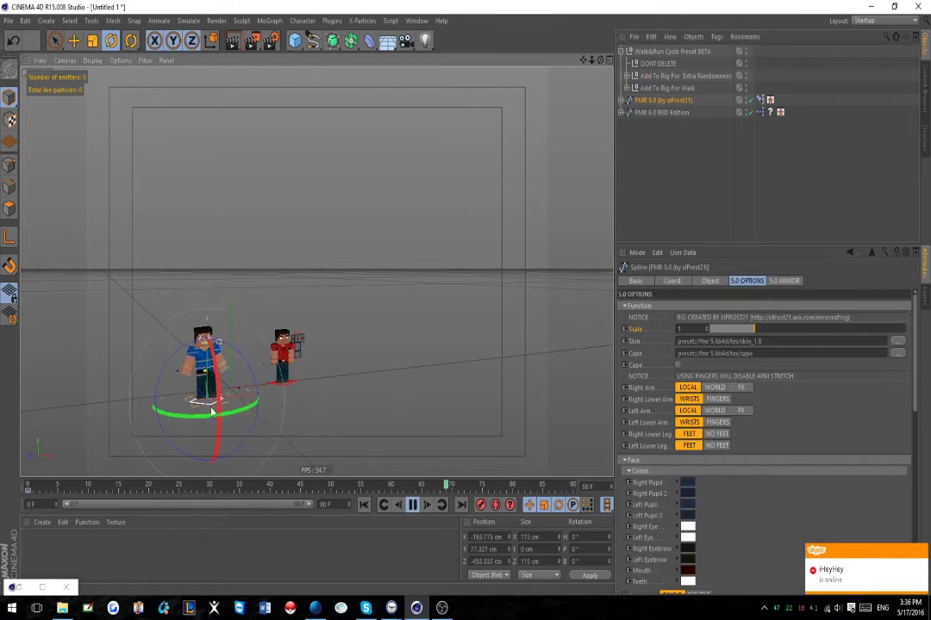
{"action": "left_click_drag", "start_coordinate": [201, 436], "coordinate": [177, 424]}
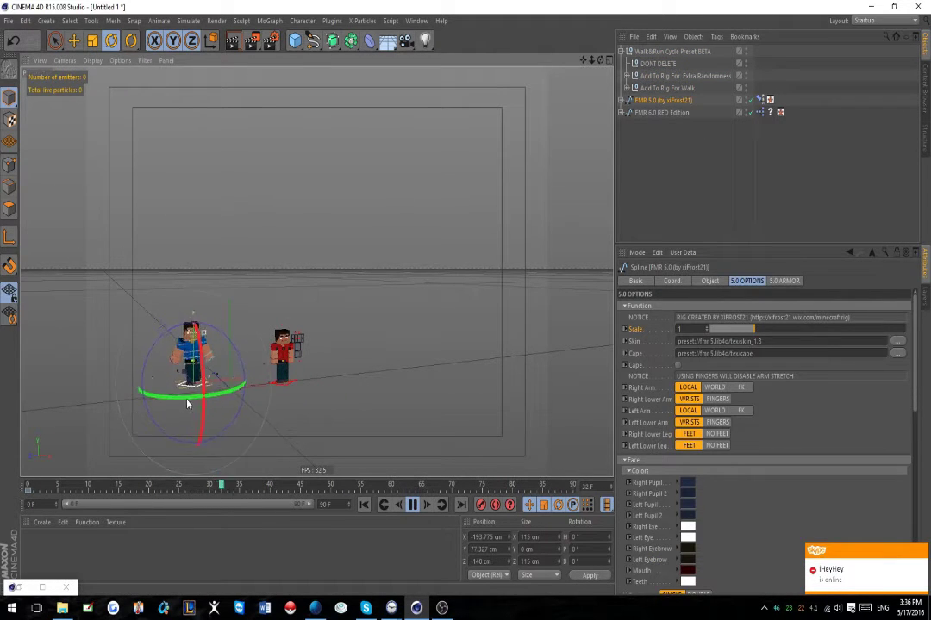
{"action": "left_click", "coordinate": [412, 505]}
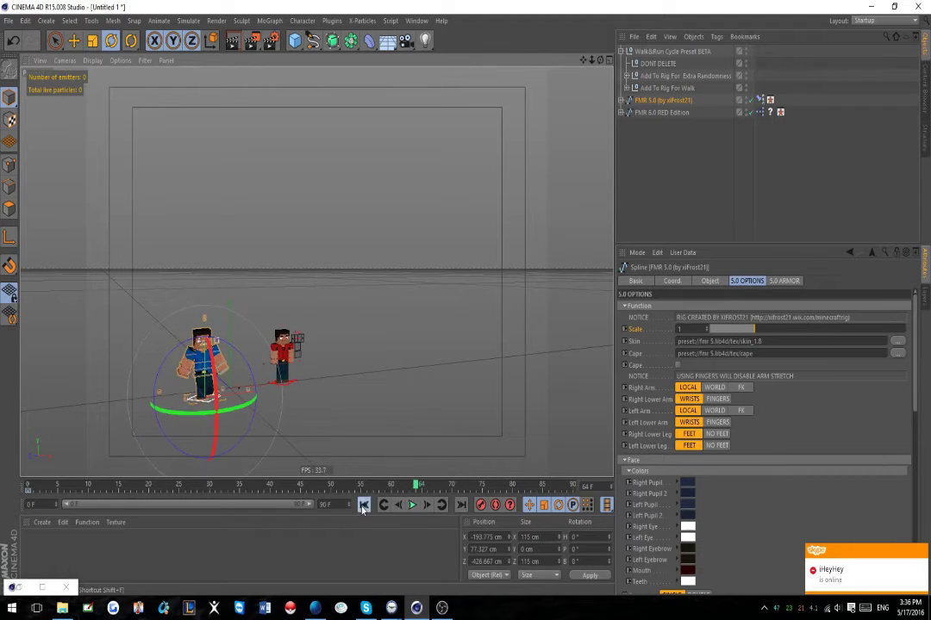
{"action": "left_click", "coordinate": [363, 505]}
- Check the FMR 5.0 rig's coordinate and object properties, and view the walk from the side
{"action": "left_click", "coordinate": [671, 281]}
{"action": "left_click", "coordinate": [698, 283]}
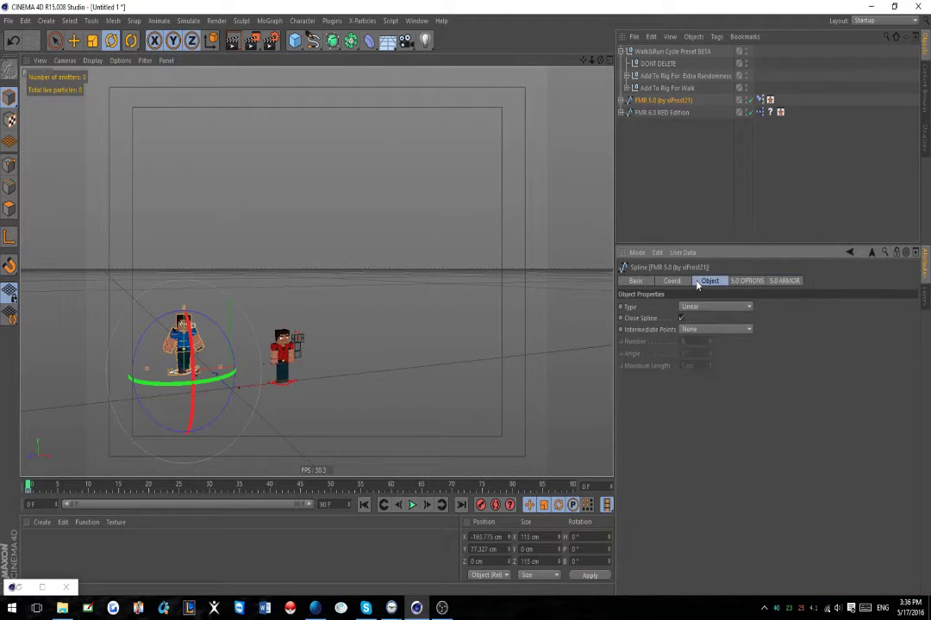
{"action": "left_click", "coordinate": [684, 281]}
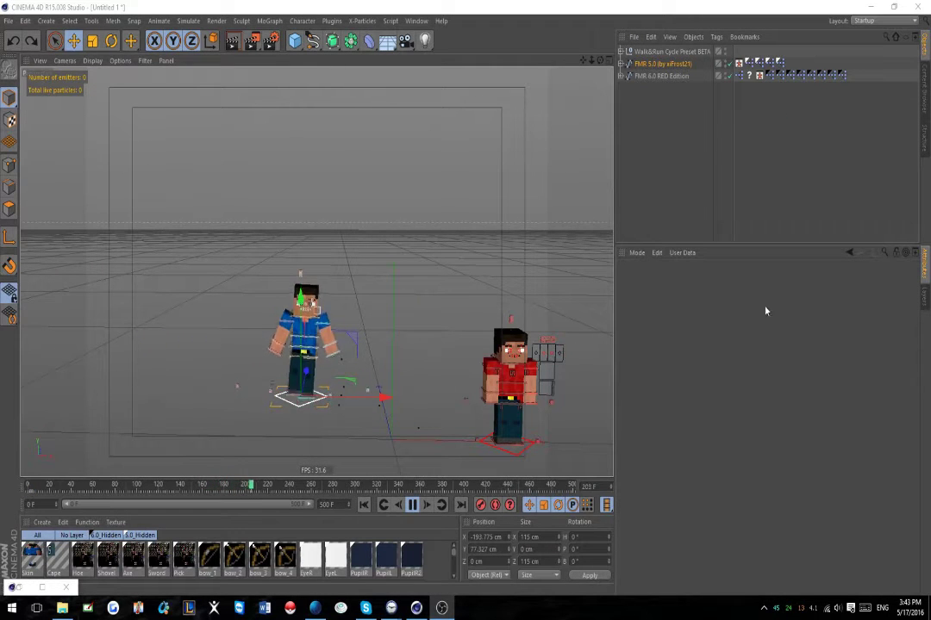
{"action": "left_click_drag", "start_coordinate": [380, 348], "coordinate": [340, 374], "text": "alt"}
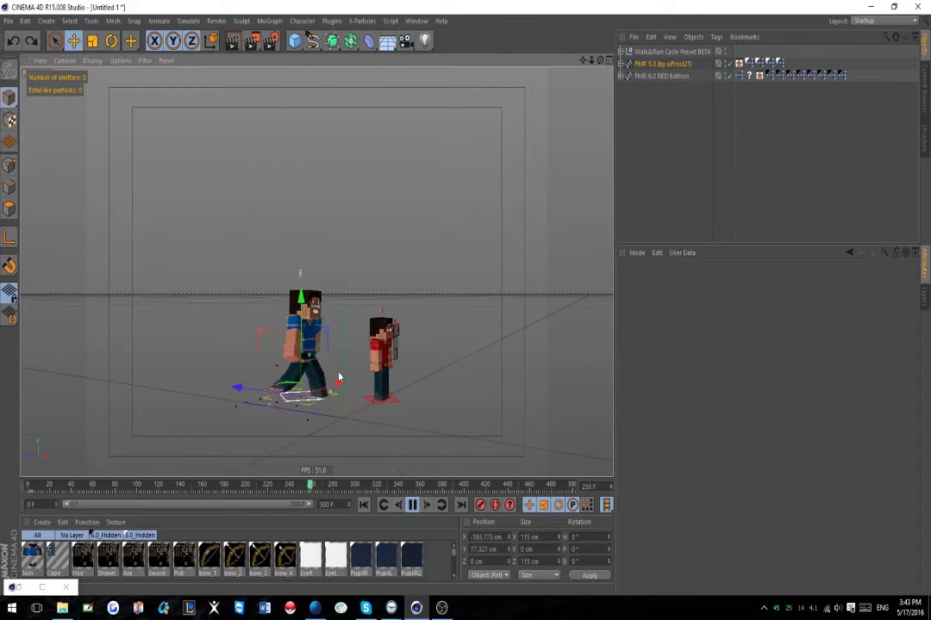
- Examine the FMR 5.0 character's walk cycle from the front, side and close up during playback
{"action": "scroll", "coordinate": [333, 376], "scroll_direction": "up", "scroll_amount": 2}
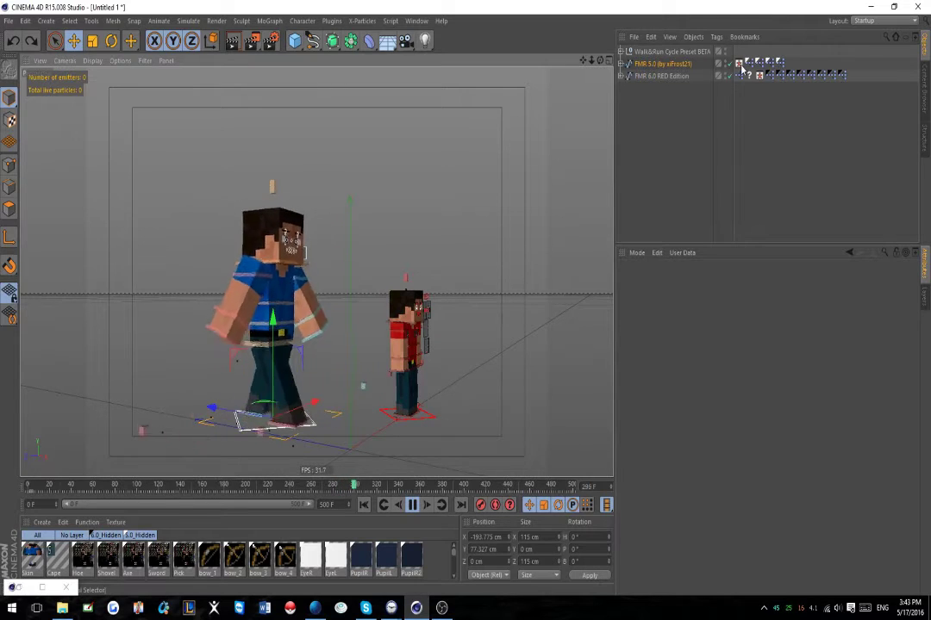
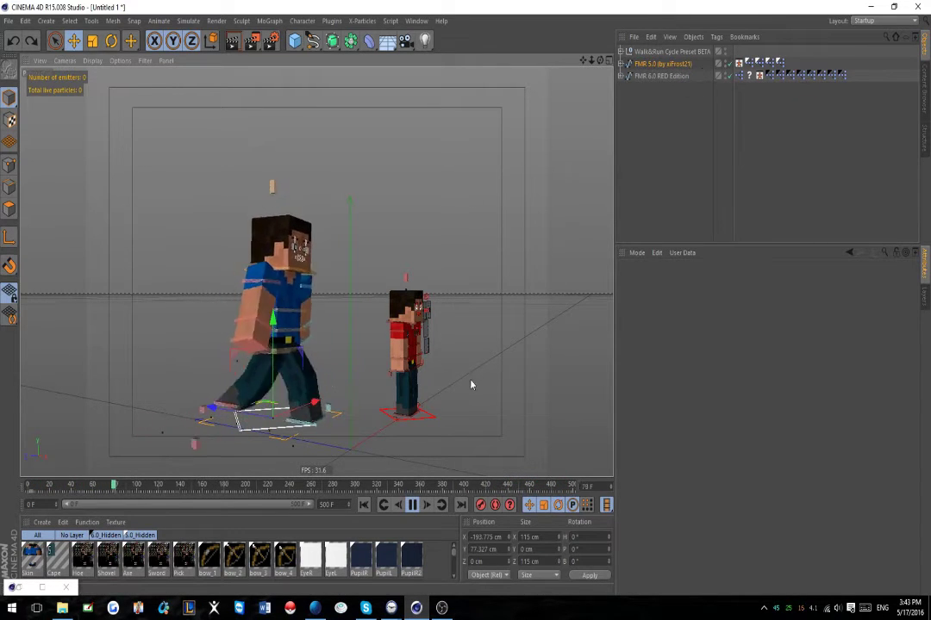
{"action": "left_click_drag", "start_coordinate": [461, 404], "coordinate": [339, 432], "text": "alt"}
{"action": "scroll", "coordinate": [413, 319], "scroll_direction": "down", "scroll_amount": 8}
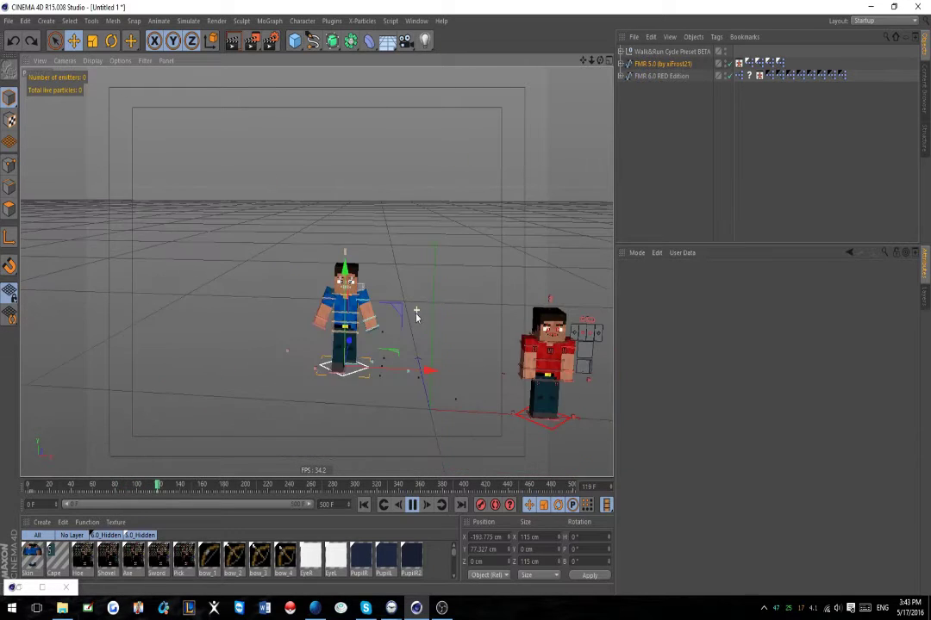
{"action": "left_click_drag", "start_coordinate": [398, 366], "coordinate": [666, 180], "text": "alt"}
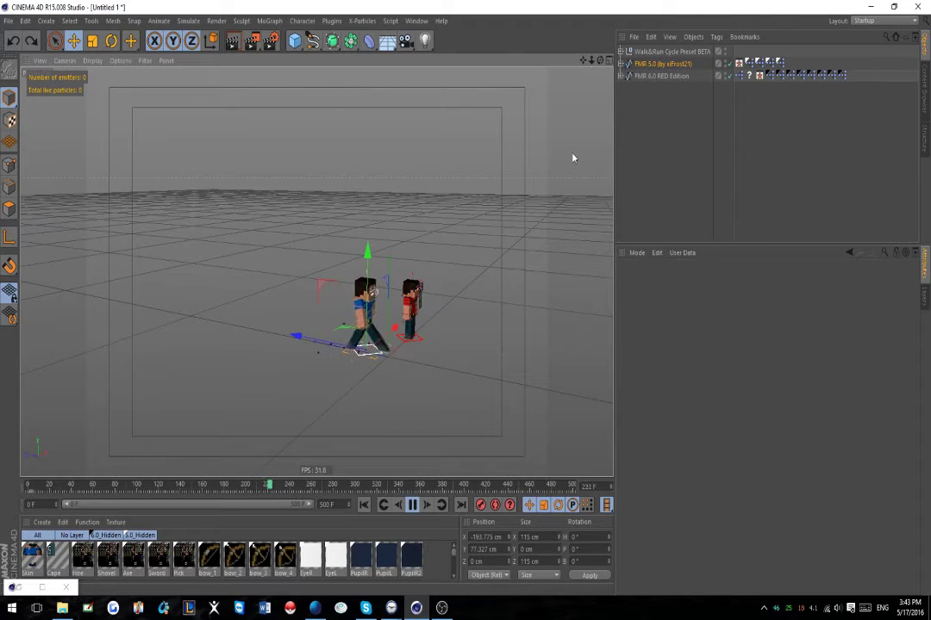
{"action": "scroll", "coordinate": [469, 359], "scroll_direction": "up", "scroll_amount": 3}
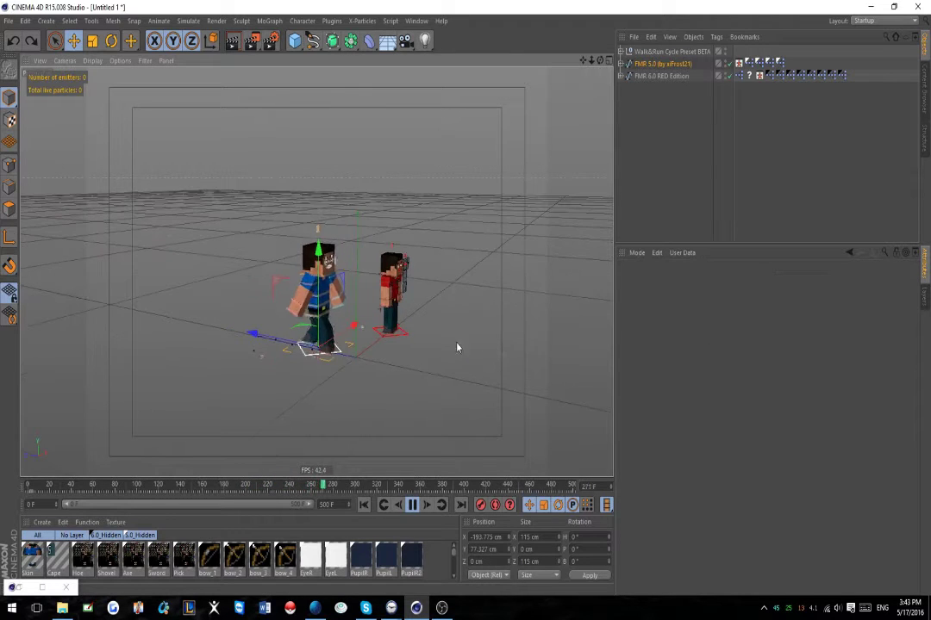
{"action": "left_click_drag", "start_coordinate": [456, 347], "coordinate": [310, 276], "text": "alt"}
{"action": "scroll", "coordinate": [305, 274], "scroll_direction": "up", "scroll_amount": 3}
{"action": "scroll", "coordinate": [314, 277], "scroll_direction": "up", "scroll_amount": 3}
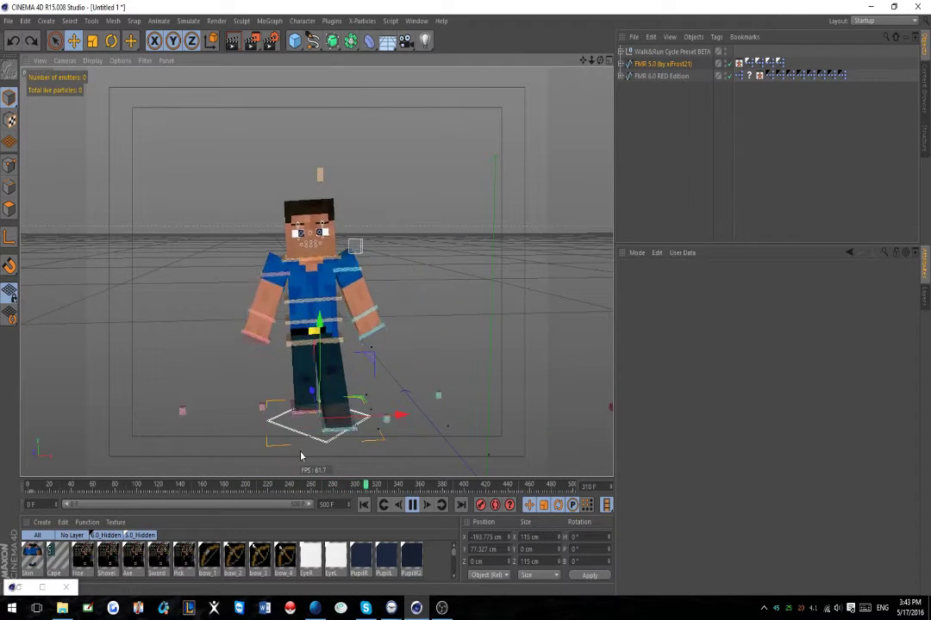
{"action": "left_click_drag", "start_coordinate": [304, 455], "coordinate": [627, 353], "text": "alt"}
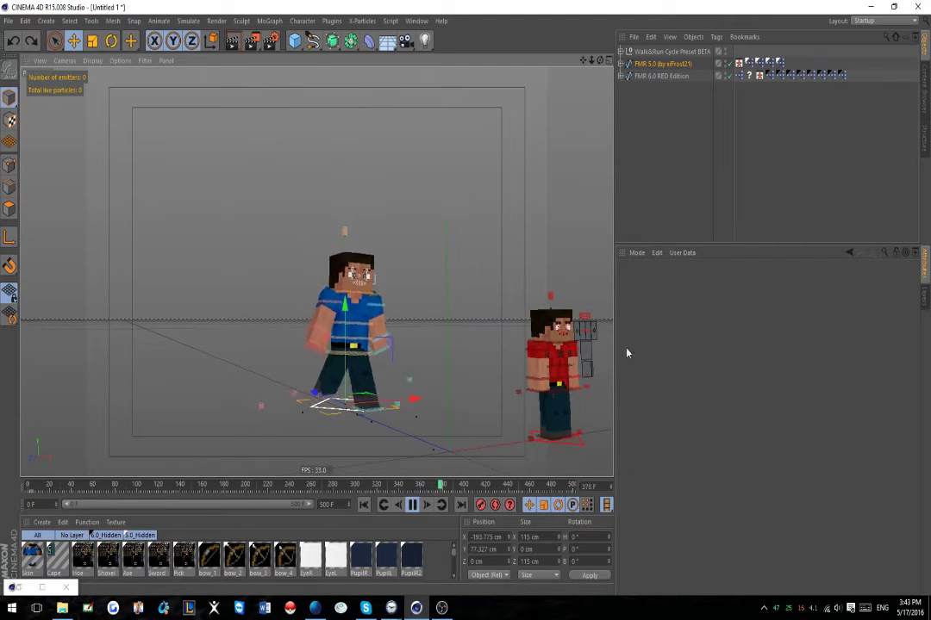
- Compare the FMR 5.0 rig's coordinates with the walk preset's position and strength settings, and examine the walk around the rig's base
{"action": "left_click", "coordinate": [686, 65]}
{"action": "left_click_drag", "start_coordinate": [506, 364], "coordinate": [472, 348]}
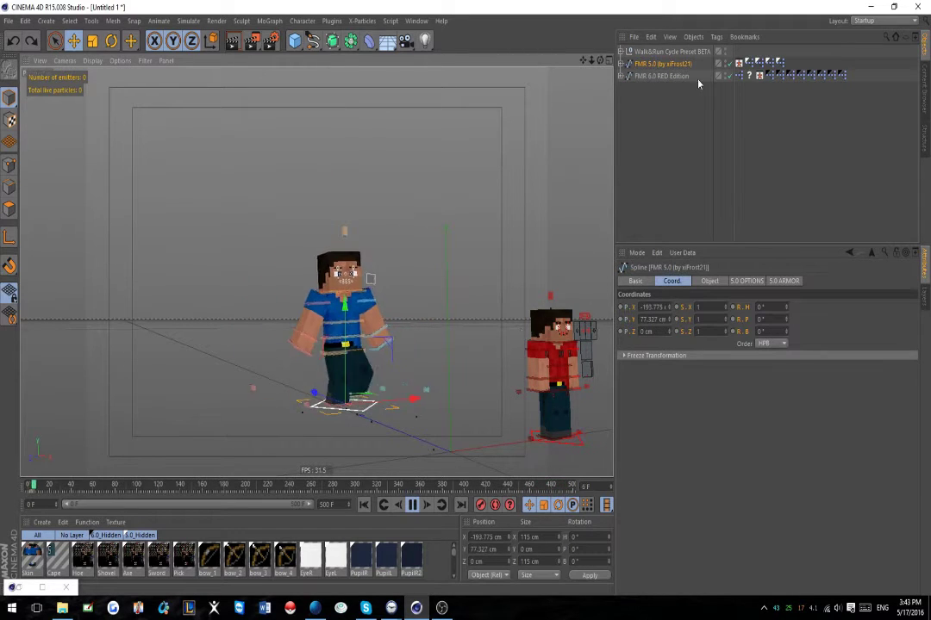
{"action": "left_click", "coordinate": [672, 52]}
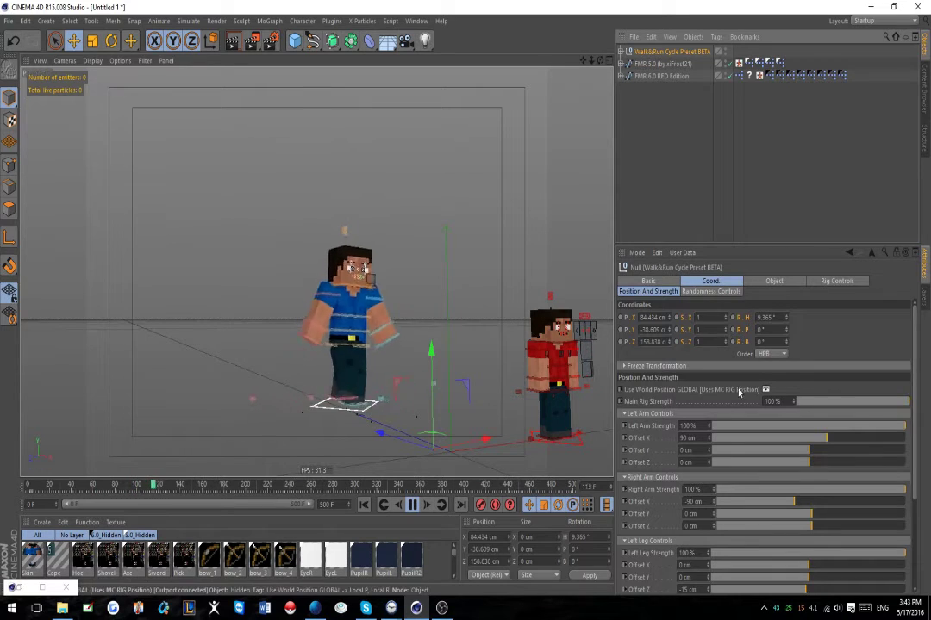
{"action": "scroll", "coordinate": [349, 345], "scroll_direction": "down", "scroll_amount": 3}
{"action": "left_click_drag", "start_coordinate": [431, 381], "coordinate": [451, 401], "text": "alt"}
{"action": "left_click", "coordinate": [664, 65]}
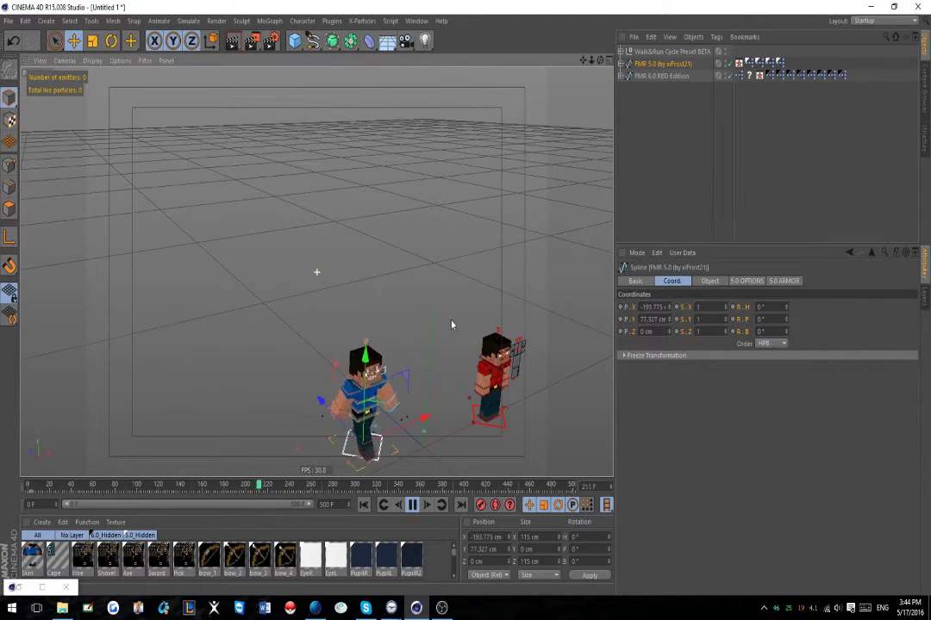
{"action": "left_click_drag", "start_coordinate": [453, 324], "coordinate": [446, 300], "text": "alt"}
{"action": "scroll", "coordinate": [378, 331], "scroll_direction": "up", "scroll_amount": 5}
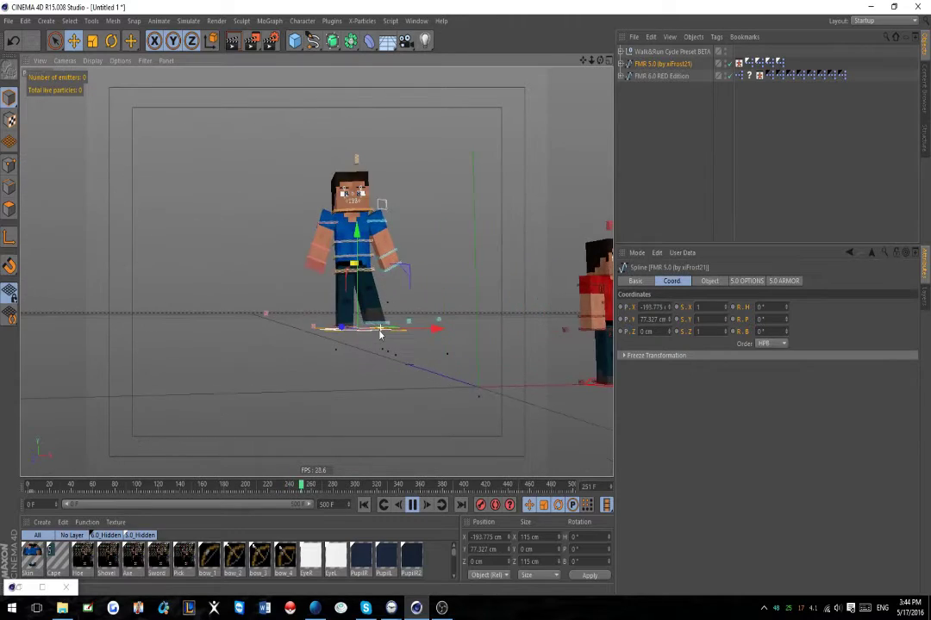
{"action": "left_click_drag", "start_coordinate": [387, 303], "coordinate": [349, 323], "text": "alt"}
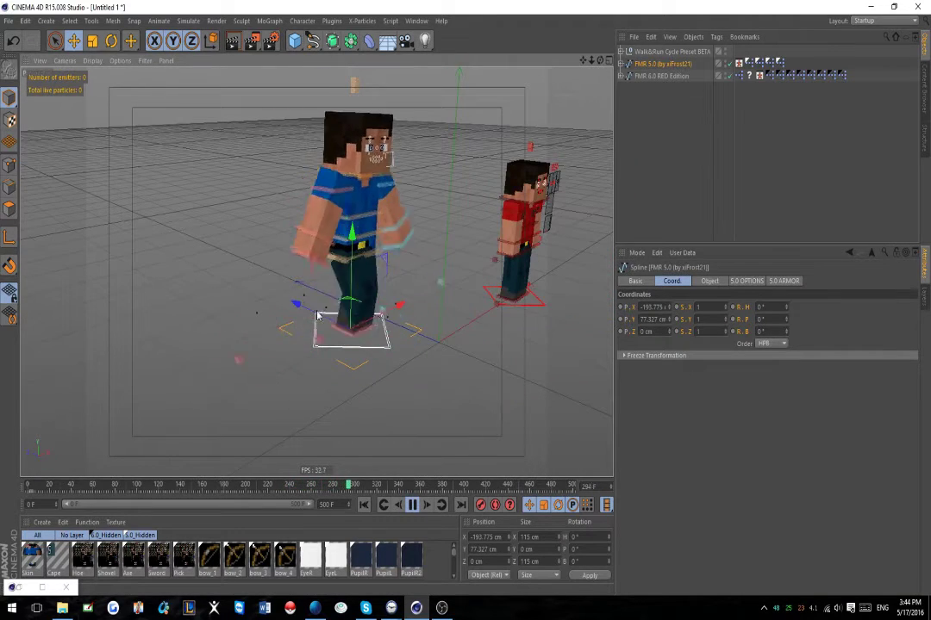
{"action": "scroll", "coordinate": [411, 346], "scroll_direction": "down", "scroll_amount": 5}
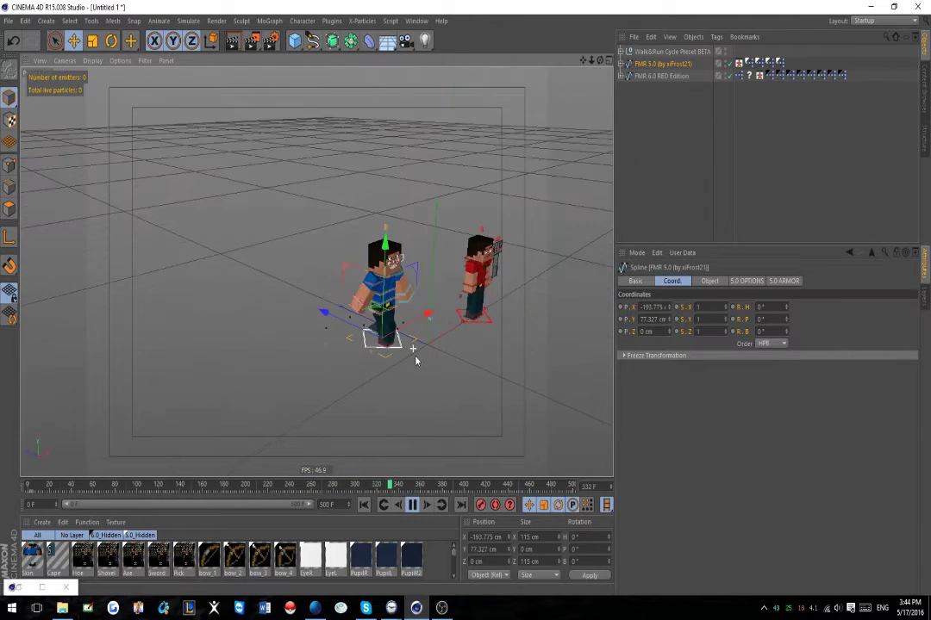
{"action": "left_click_drag", "start_coordinate": [438, 452], "coordinate": [557, 448], "text": "alt"}
- Open the walk preset's rig controls and toggle the Moves option, leaving it off
{"action": "left_click", "coordinate": [680, 51]}
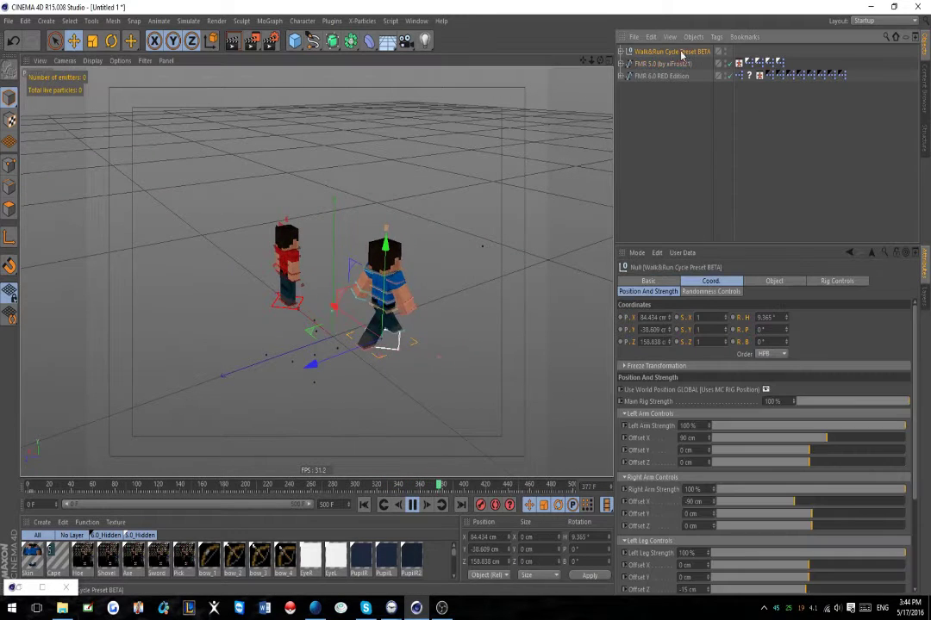
{"action": "left_click", "coordinate": [823, 282]}
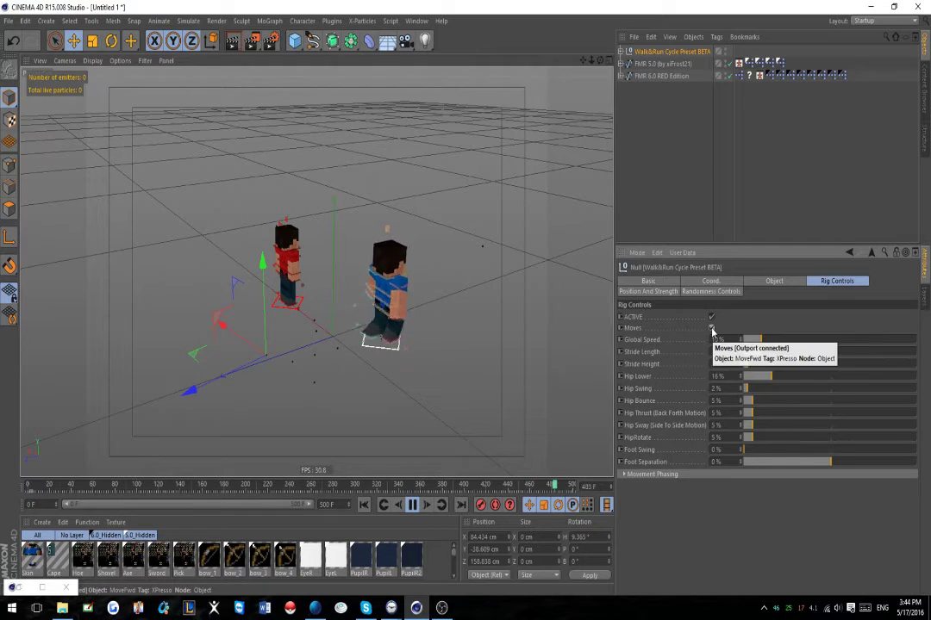
{"action": "left_click", "coordinate": [711, 328]}
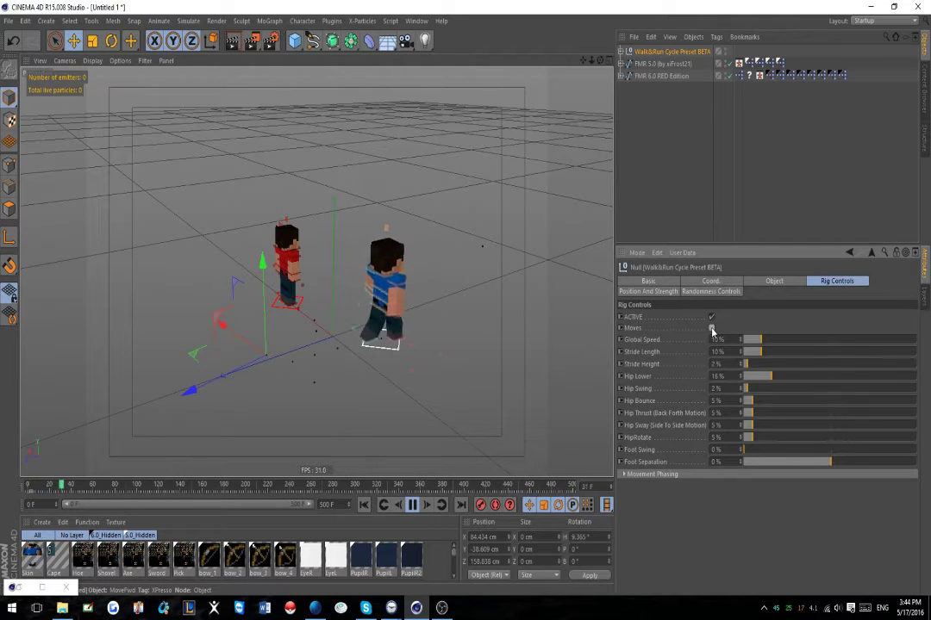
{"action": "left_click", "coordinate": [711, 329]}
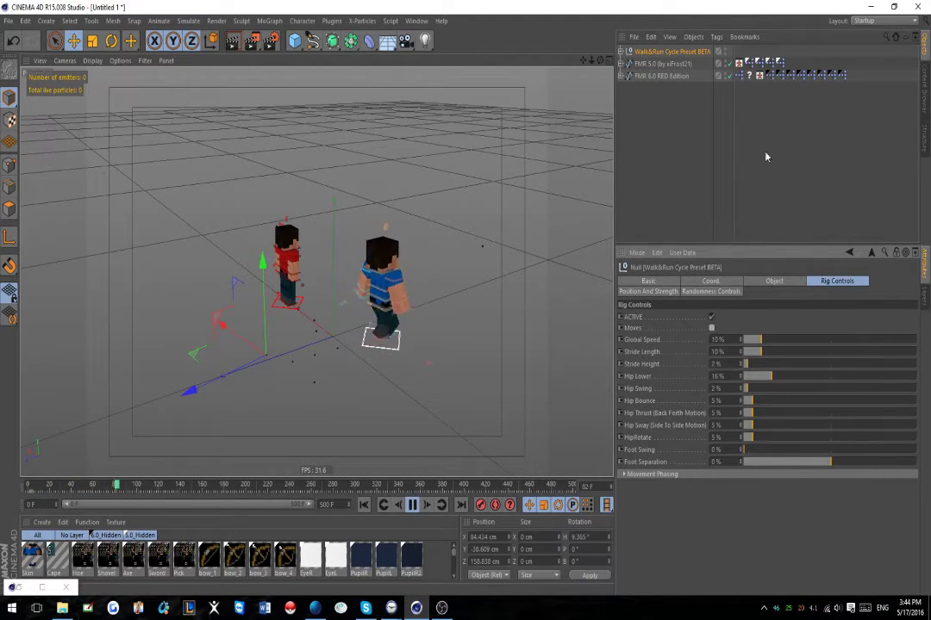
- Shorten the timeline to 100 F and key the FMR 5.0 rig's starting position at frame 0
{"action": "left_click", "coordinate": [675, 66]}
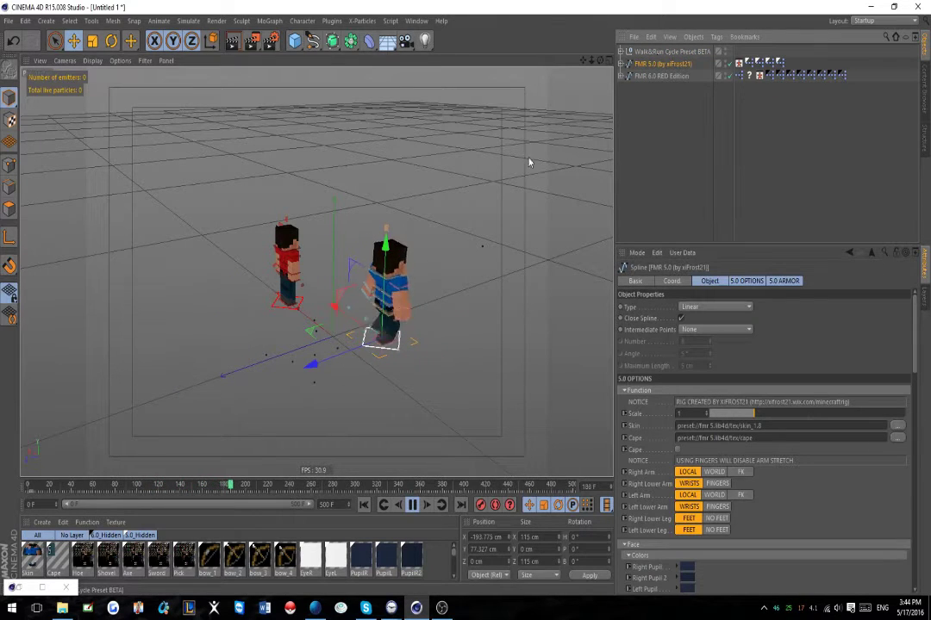
{"action": "left_click_drag", "start_coordinate": [530, 162], "coordinate": [419, 543], "text": "alt"}
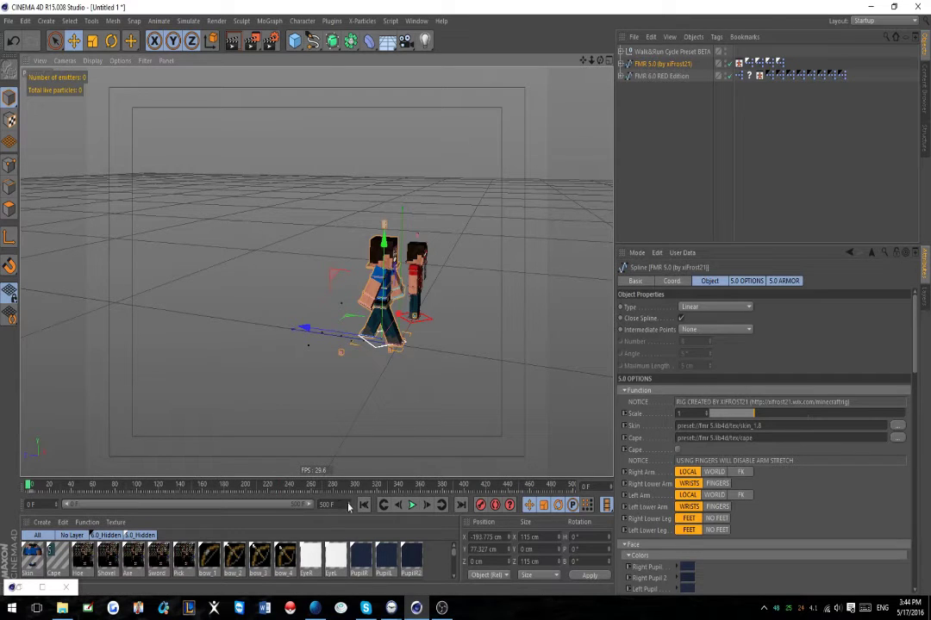
{"action": "left_click", "coordinate": [348, 505]}
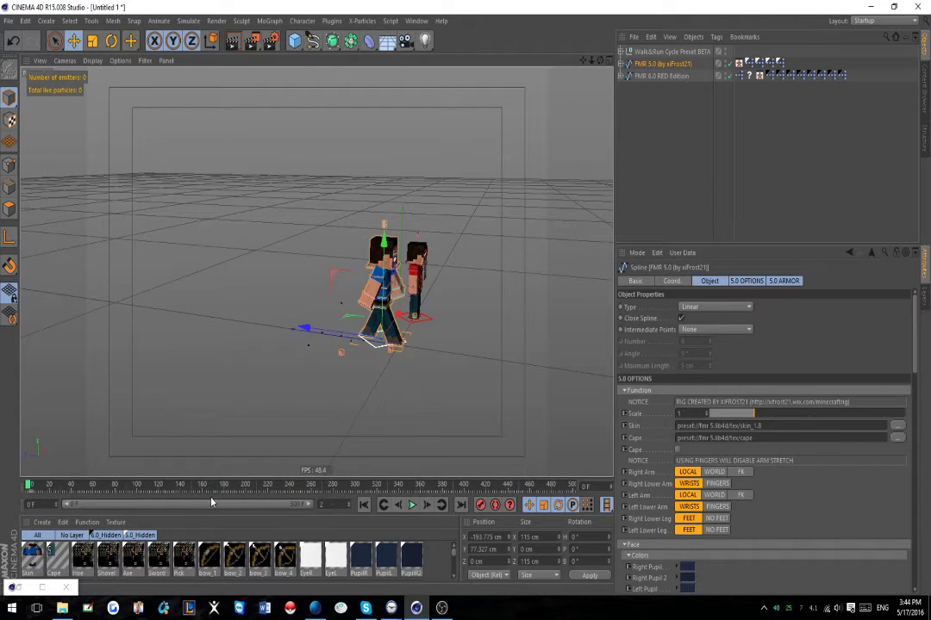
{"action": "type", "text": "20"}
{"action": "key", "text": "Return"}
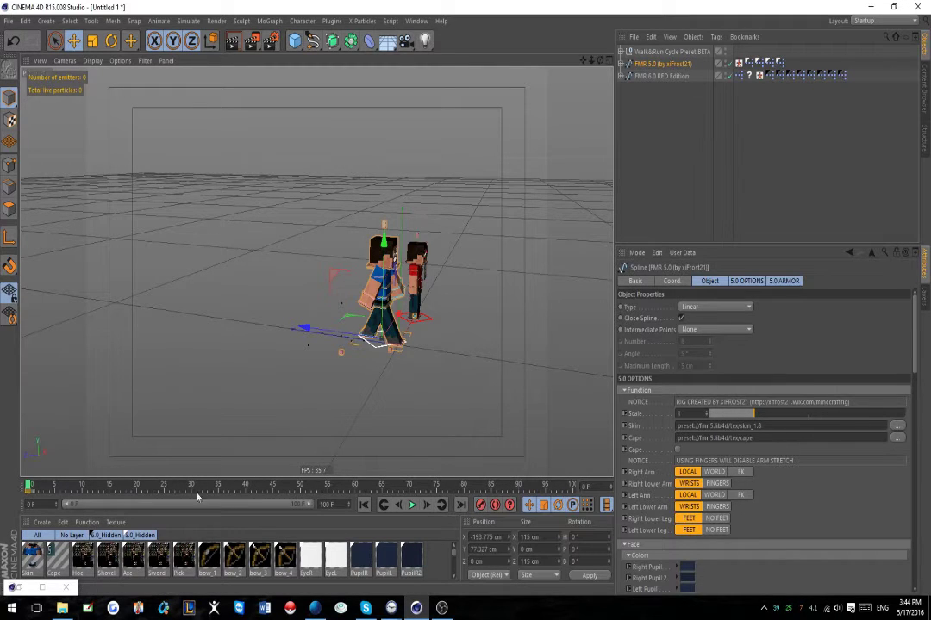
- At frame 20, move the FMR 5.0 rig about 112 cm forward along its Z axis and record a keyframe
{"action": "left_click", "coordinate": [136, 487]}
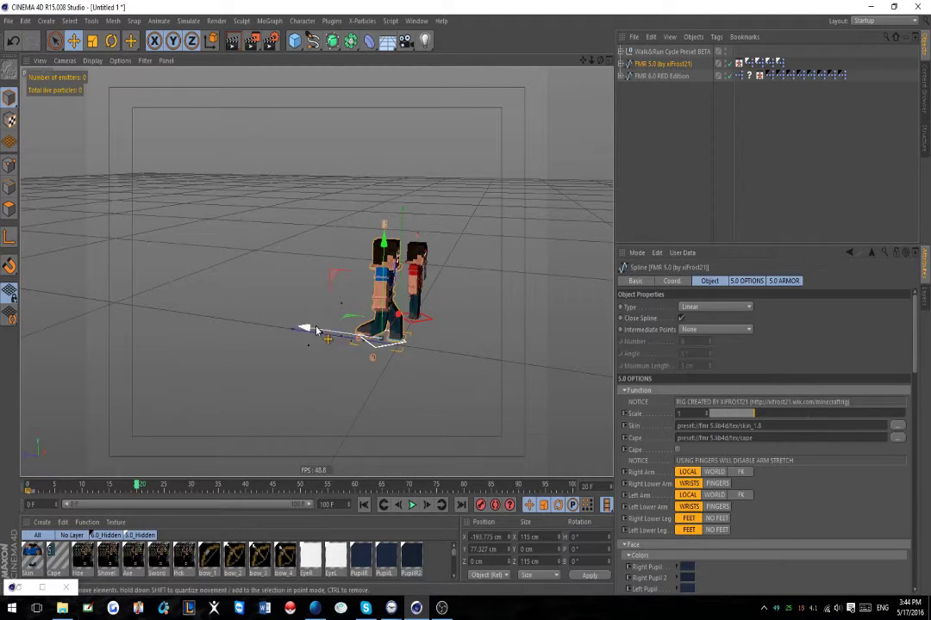
{"action": "left_click_drag", "start_coordinate": [316, 330], "coordinate": [362, 343]}
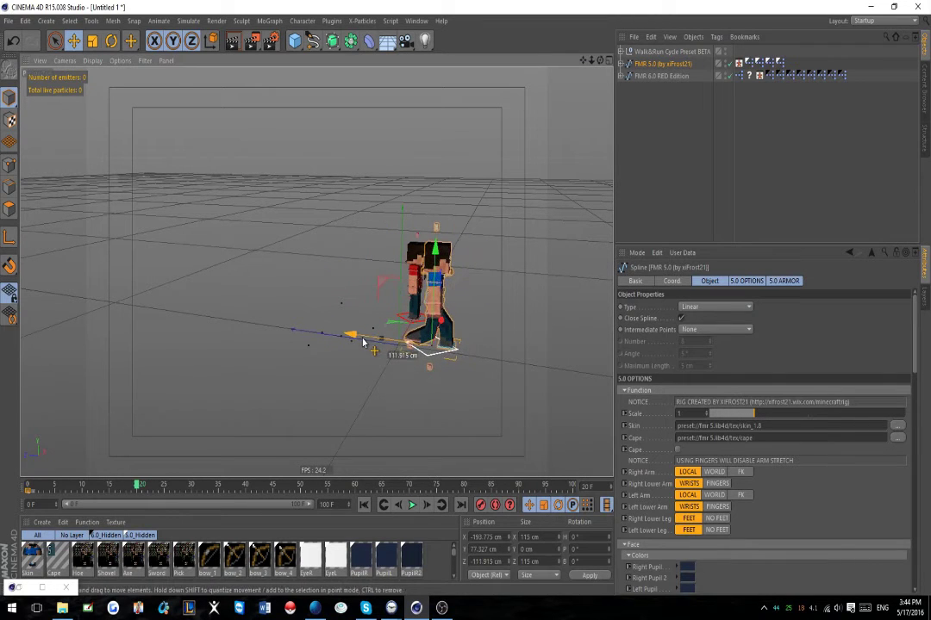
{"action": "left_click_drag", "start_coordinate": [495, 405], "coordinate": [368, 365], "text": "alt"}
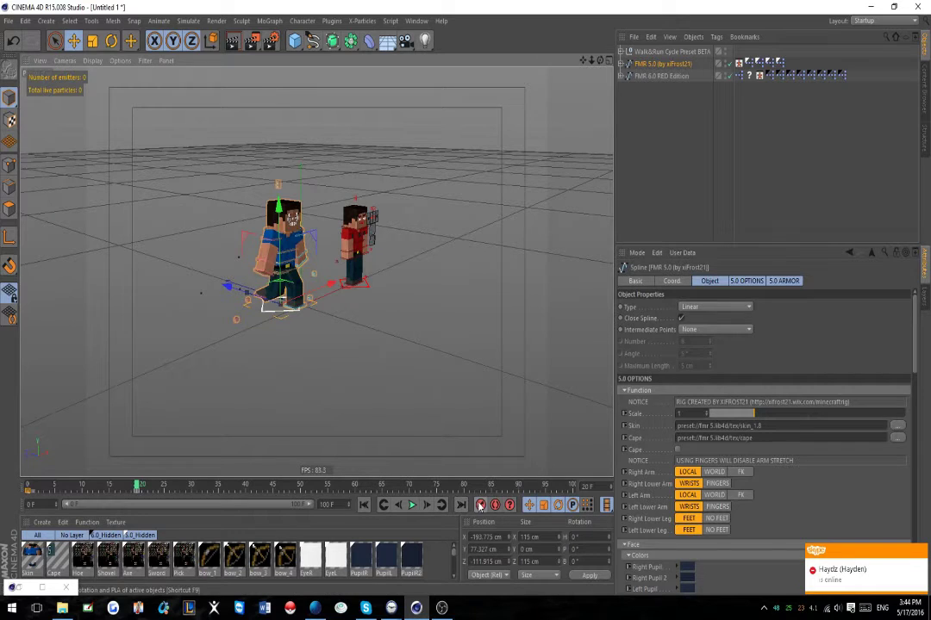
{"action": "left_click_drag", "start_coordinate": [243, 298], "coordinate": [203, 182], "text": "alt"}
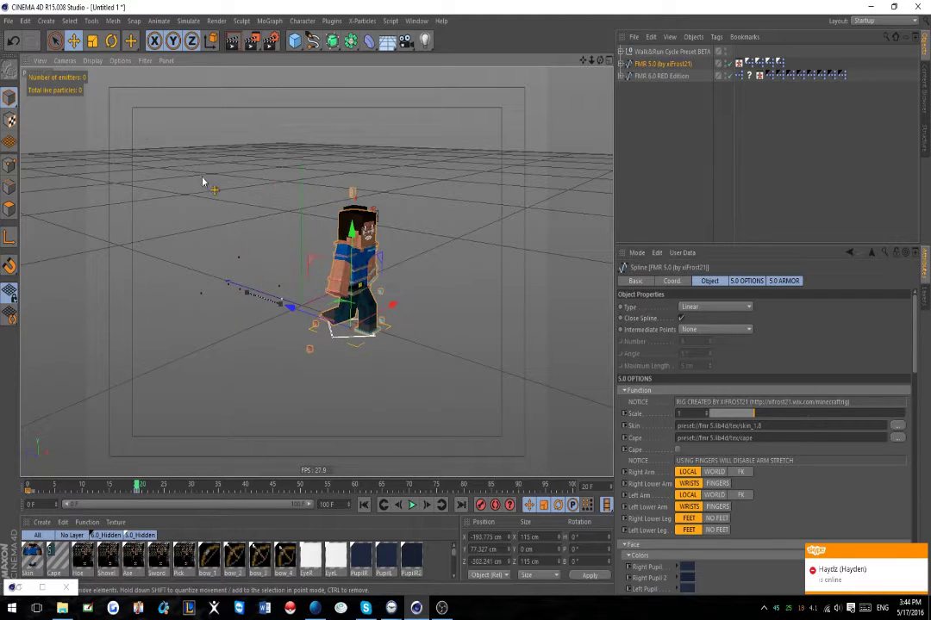
{"action": "key", "text": "r"}
{"action": "left_click_drag", "start_coordinate": [386, 363], "coordinate": [328, 357]}
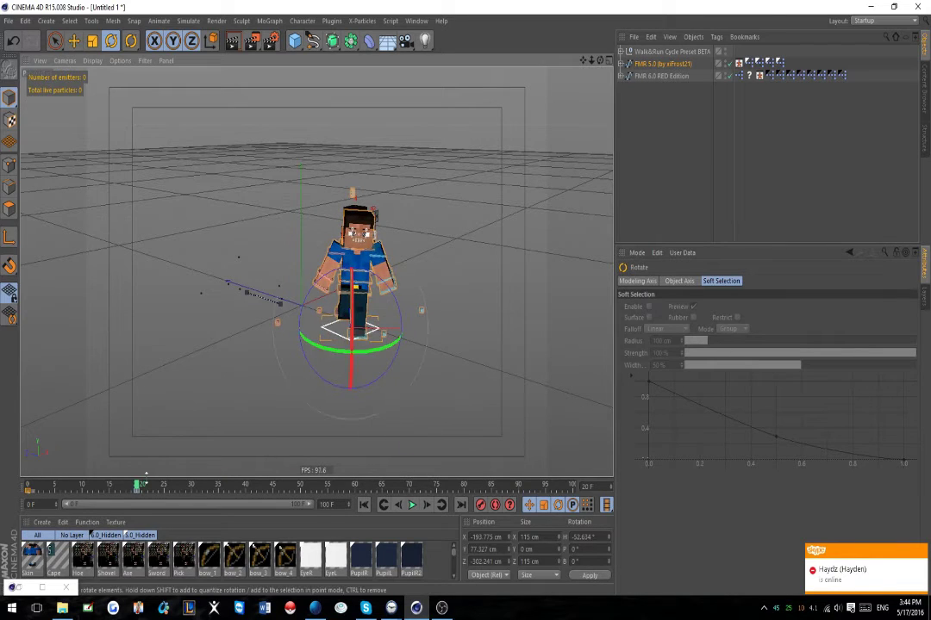
- At frame 30, turn the FMR 5.0 rig to a heading of about -48°, move it to about X -204, Z -252 cm, and key it
{"action": "left_click", "coordinate": [193, 488]}
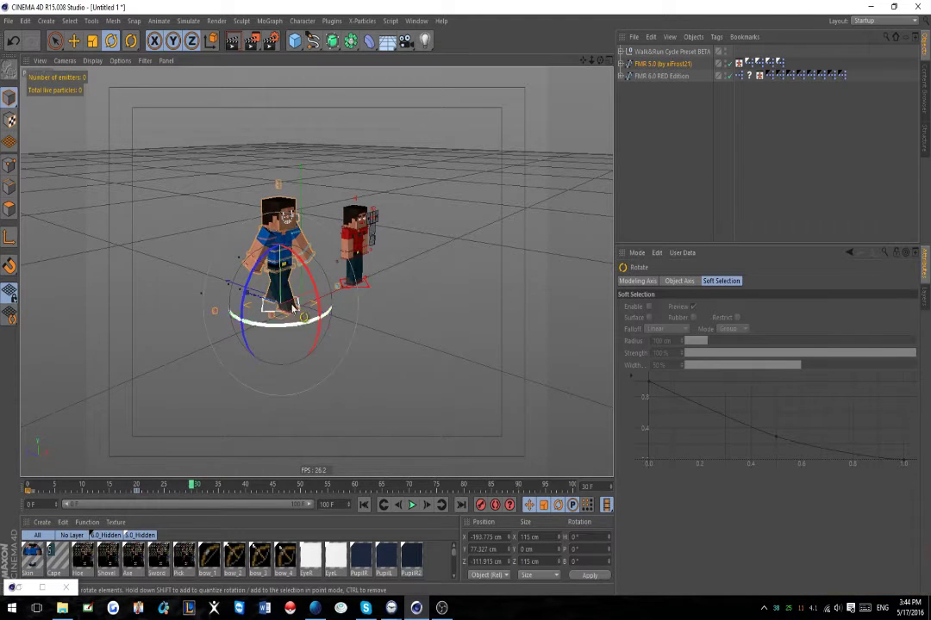
{"action": "left_click_drag", "start_coordinate": [292, 328], "coordinate": [208, 271]}
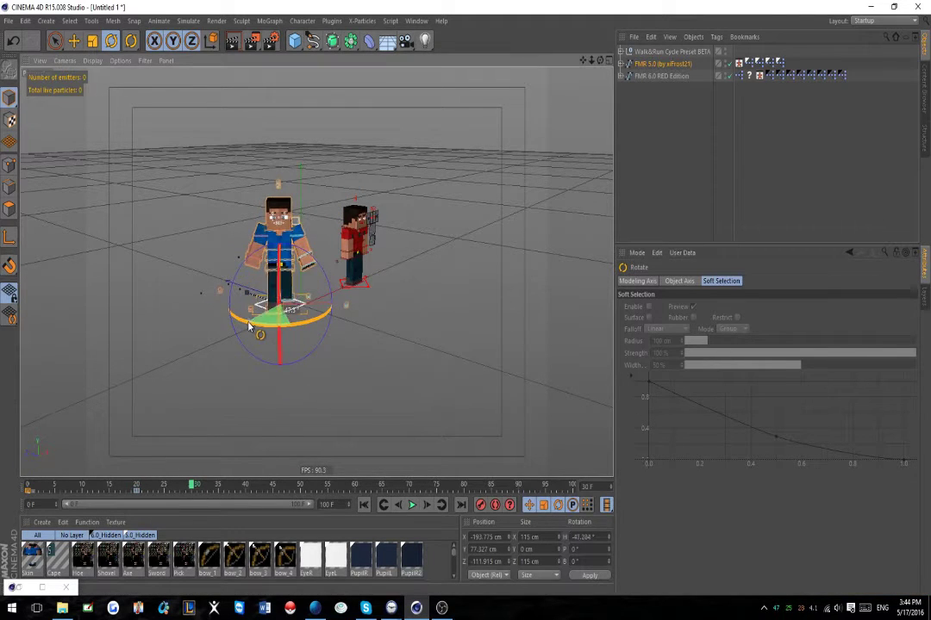
{"action": "left_click", "coordinate": [74, 41]}
{"action": "left_click_drag", "start_coordinate": [296, 306], "coordinate": [355, 331]}
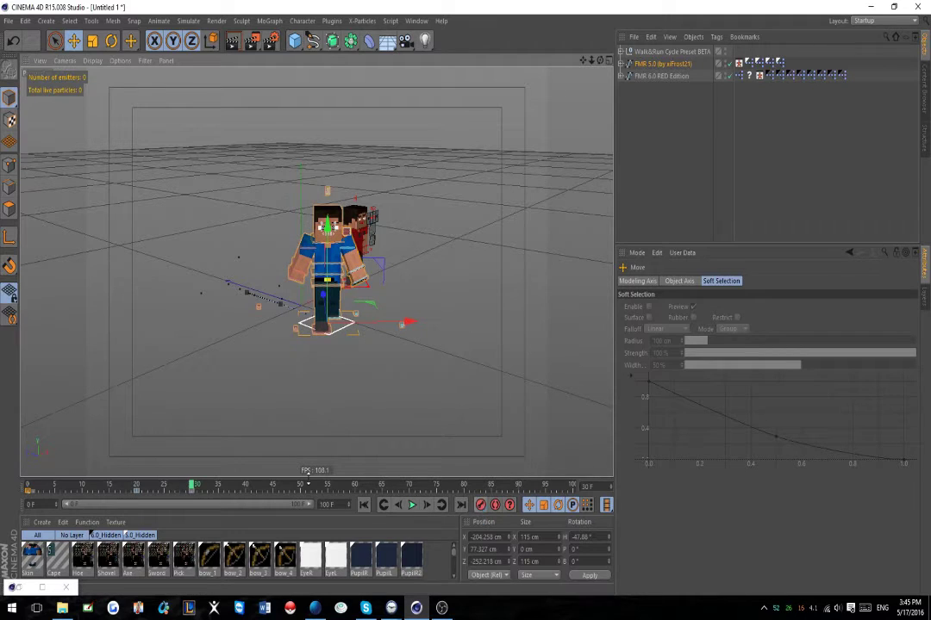
- At frame 50, move the FMR 5.0 rig forward to about X -408, Z -436 cm and record a keyframe
{"action": "left_click_drag", "start_coordinate": [246, 490], "coordinate": [301, 487]}
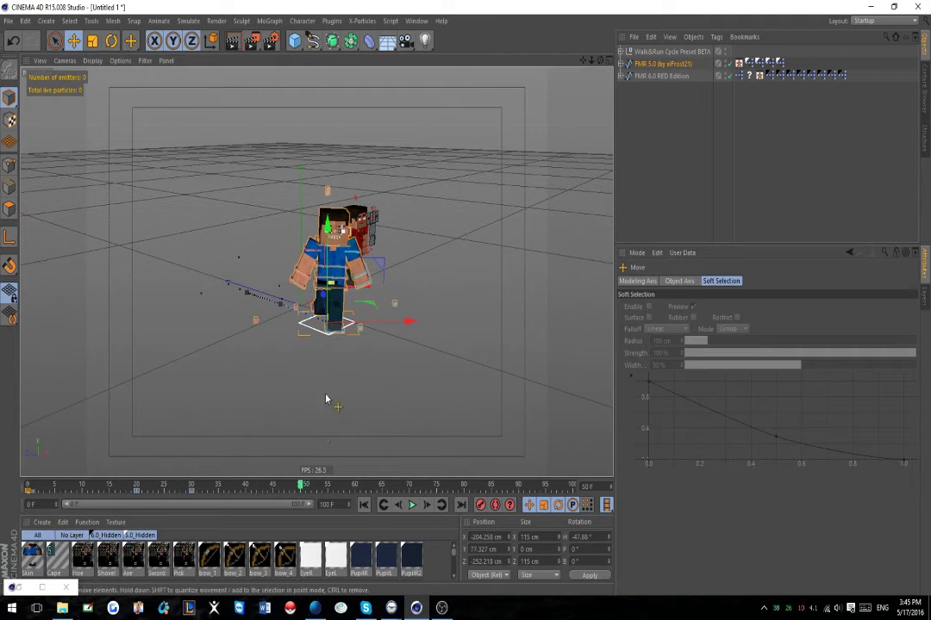
{"action": "left_click_drag", "start_coordinate": [328, 306], "coordinate": [344, 368]}
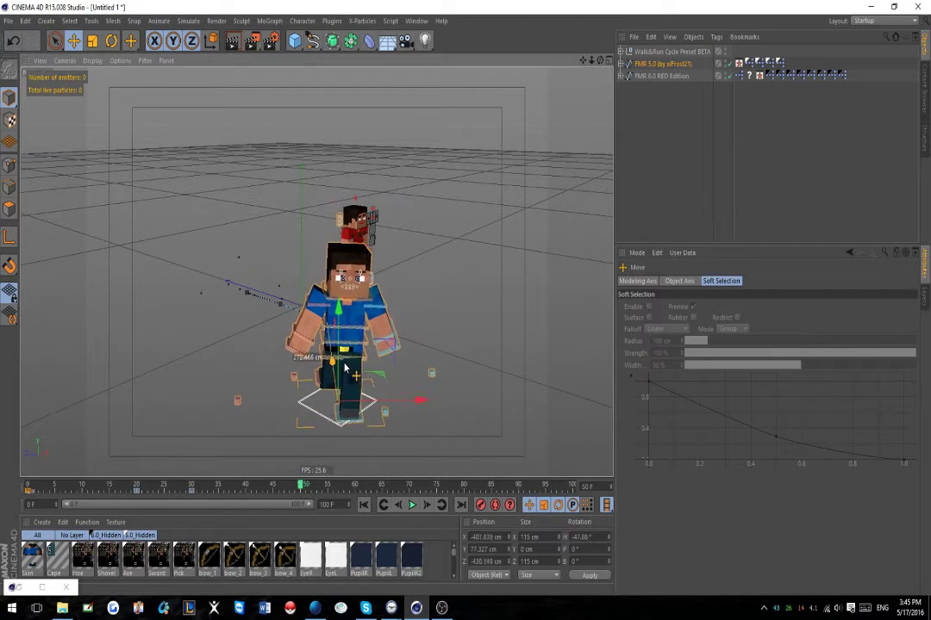
{"action": "left_click_drag", "start_coordinate": [353, 415], "coordinate": [449, 406], "text": "alt"}
{"action": "middle_click_drag", "start_coordinate": [449, 410], "coordinate": [387, 334], "text": "alt"}
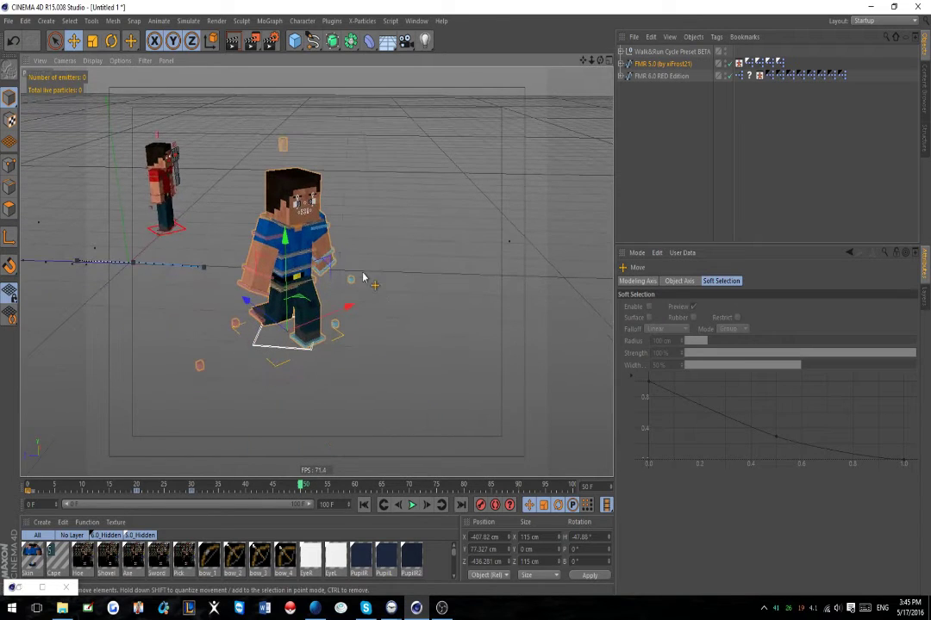
{"action": "scroll", "coordinate": [260, 257], "scroll_direction": "down", "scroll_amount": 3}
{"action": "scroll", "coordinate": [260, 258], "scroll_direction": "down", "scroll_amount": 2}
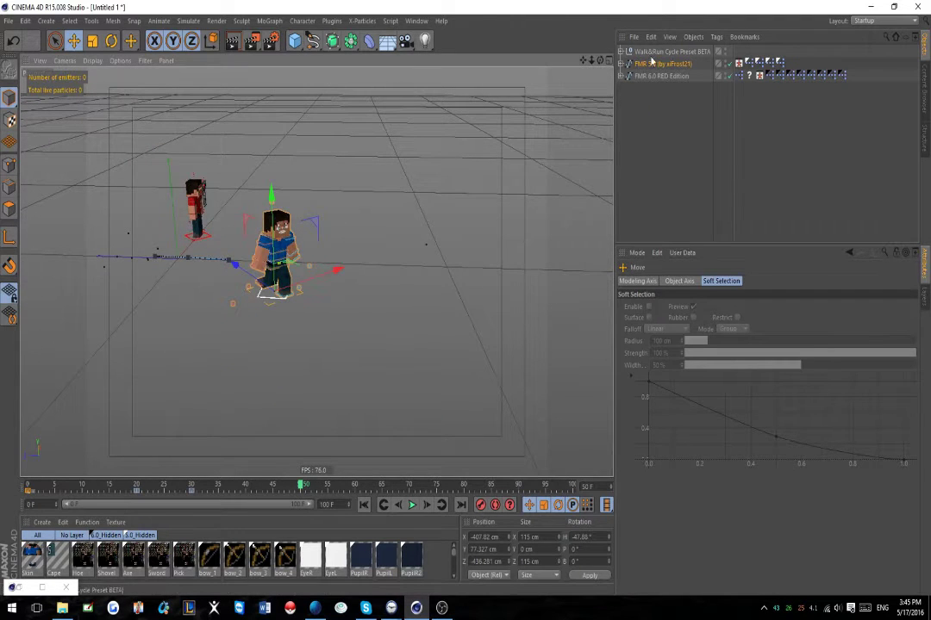
{"action": "left_click_drag", "start_coordinate": [456, 175], "coordinate": [156, 299], "text": "alt"}
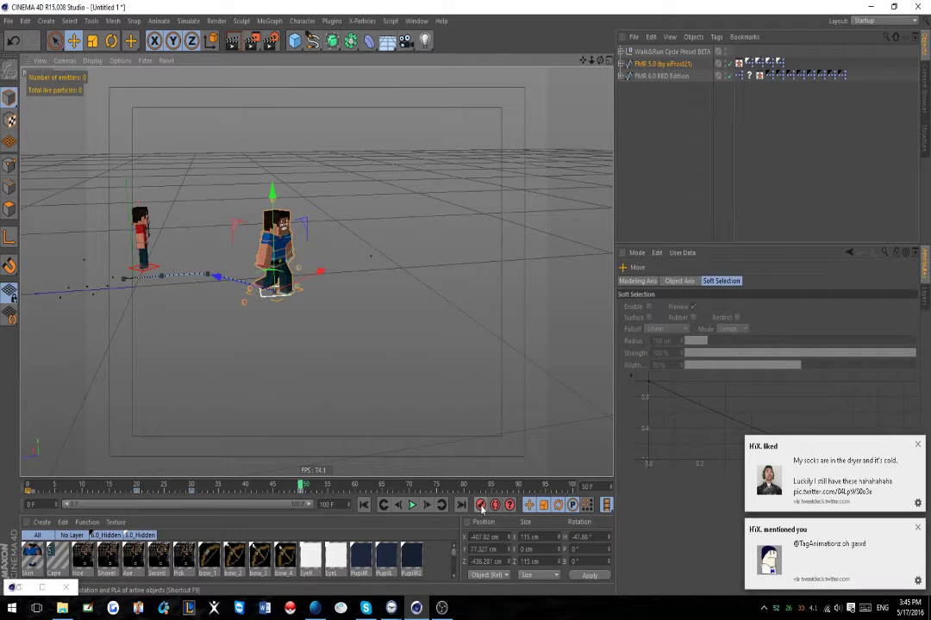
- At frame 65, move the FMR 5.0 rig forward to about X -679, Z -682 cm and record a keyframe
{"action": "left_click_drag", "start_coordinate": [360, 490], "coordinate": [385, 490]}
{"action": "left_click_drag", "start_coordinate": [217, 277], "coordinate": [328, 319]}
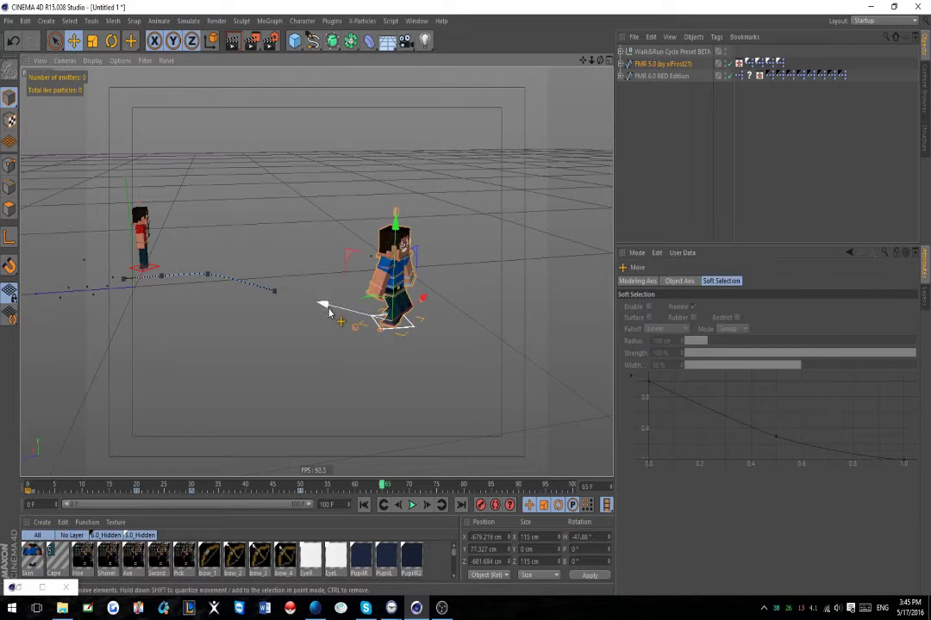
- At frame 90, move the FMR 5.0 rig to about X -1229, Z -1179 cm, turn it to a heading of about -24°, and key it
{"action": "left_click", "coordinate": [518, 490]}
{"action": "scroll", "coordinate": [388, 332], "scroll_direction": "down", "scroll_amount": 3}
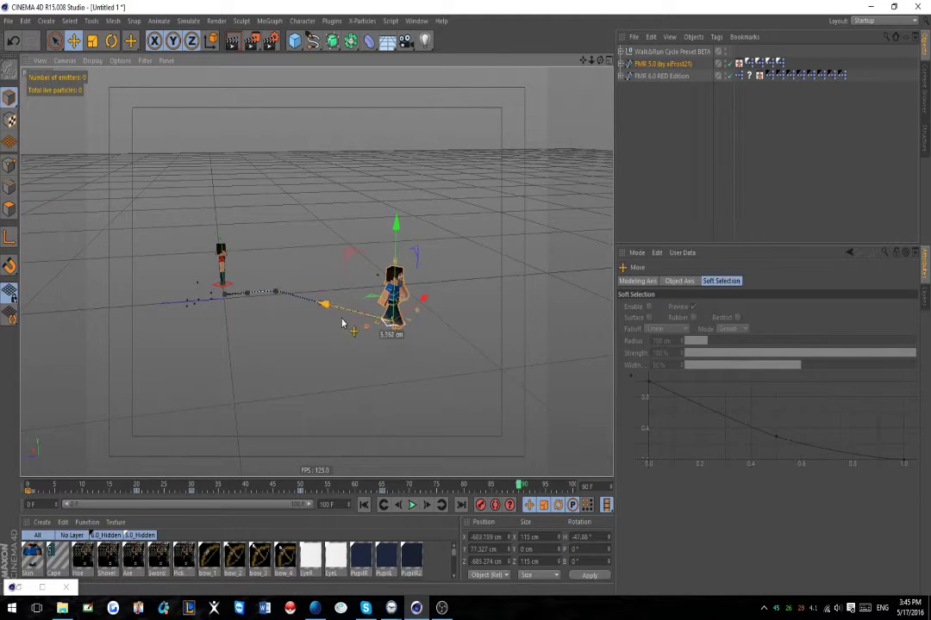
{"action": "left_click_drag", "start_coordinate": [342, 324], "coordinate": [510, 406]}
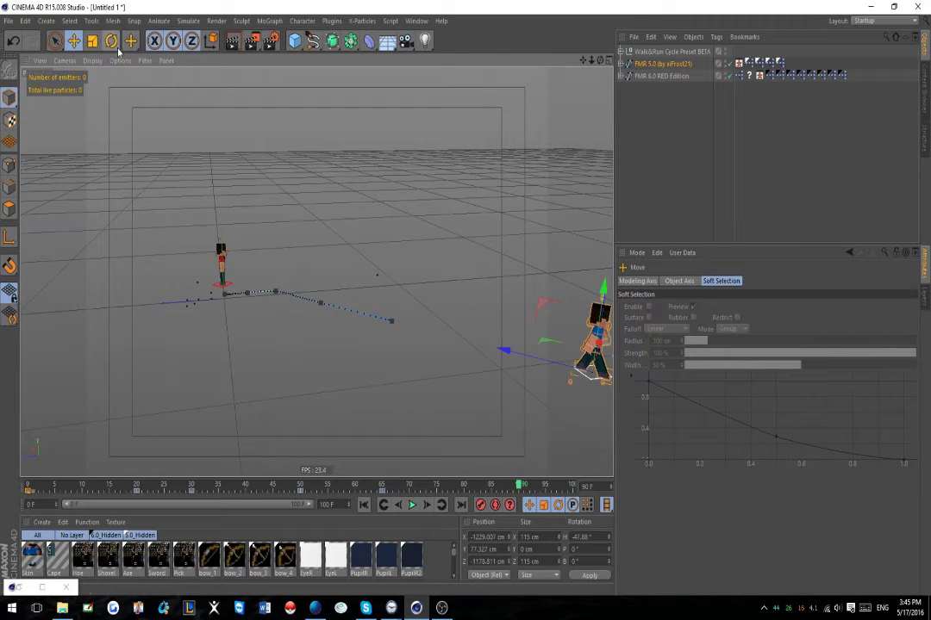
{"action": "left_click", "coordinate": [111, 41]}
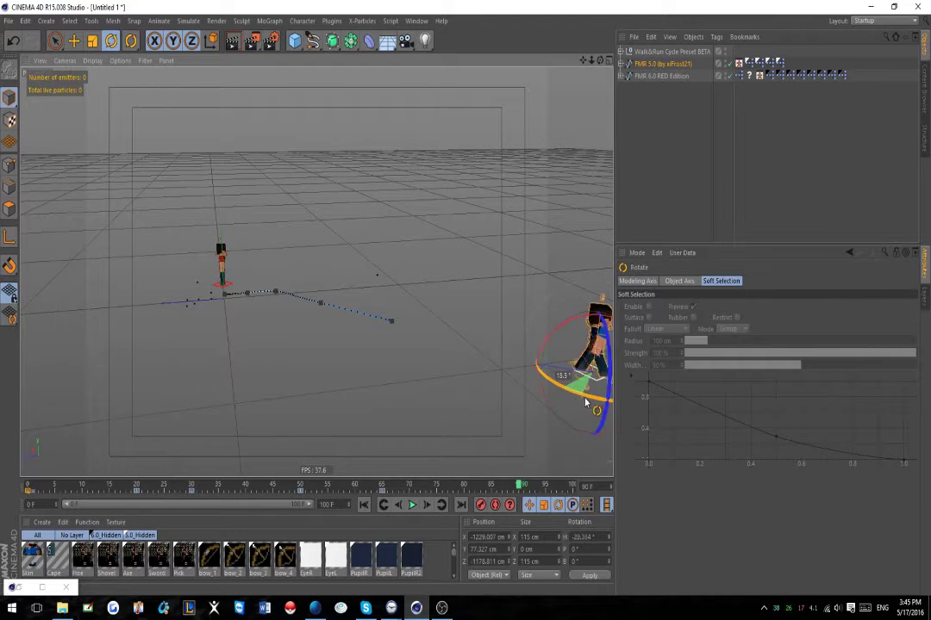
{"action": "left_click_drag", "start_coordinate": [585, 403], "coordinate": [595, 405]}
{"action": "middle_click_drag", "start_coordinate": [477, 372], "coordinate": [294, 314], "text": "alt"}
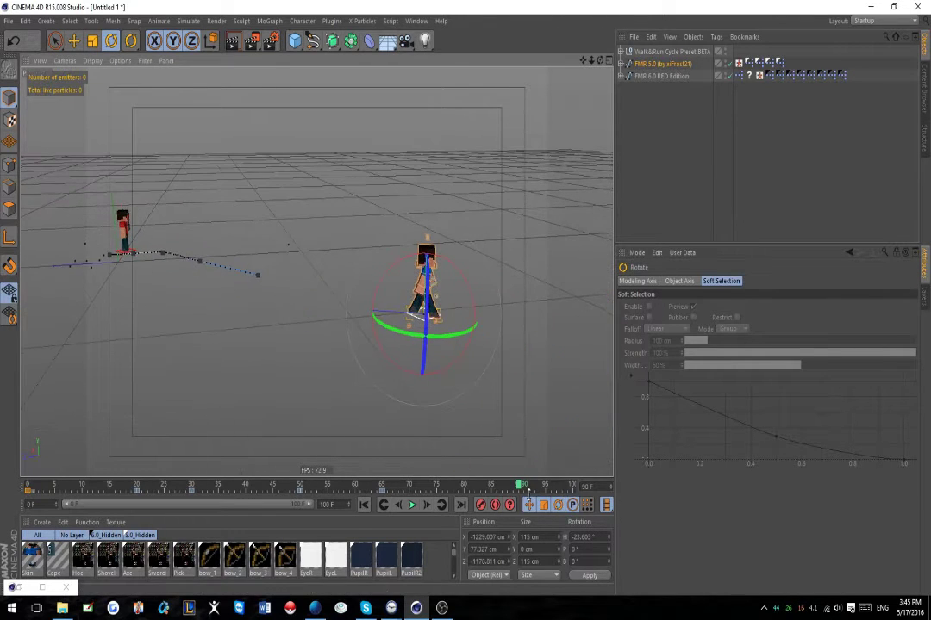
- Play the walk animation from frame 0
{"action": "left_click_drag", "start_coordinate": [519, 486], "coordinate": [0, 482]}
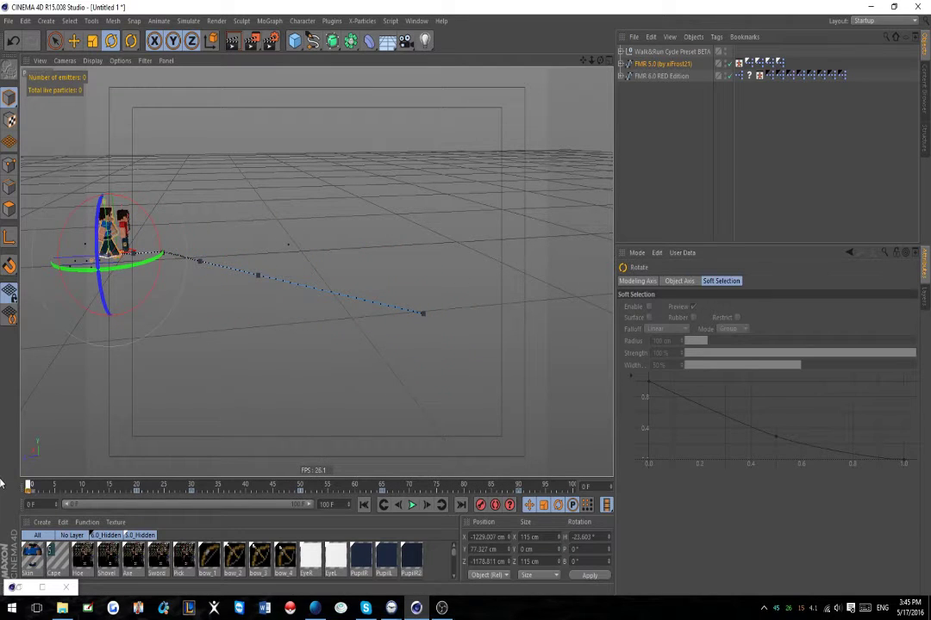
{"action": "left_click", "coordinate": [412, 506]}
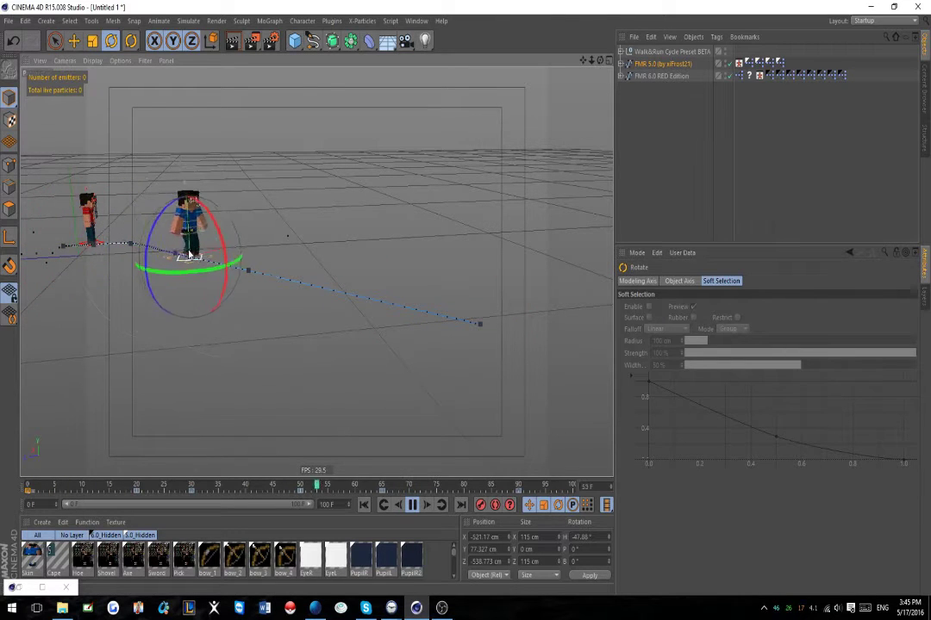
- Turn off Use World Position GLOBAL on the Walk&Run Cycle Preset BETA and set its Stride Height to 0%
{"action": "left_click", "coordinate": [672, 52]}
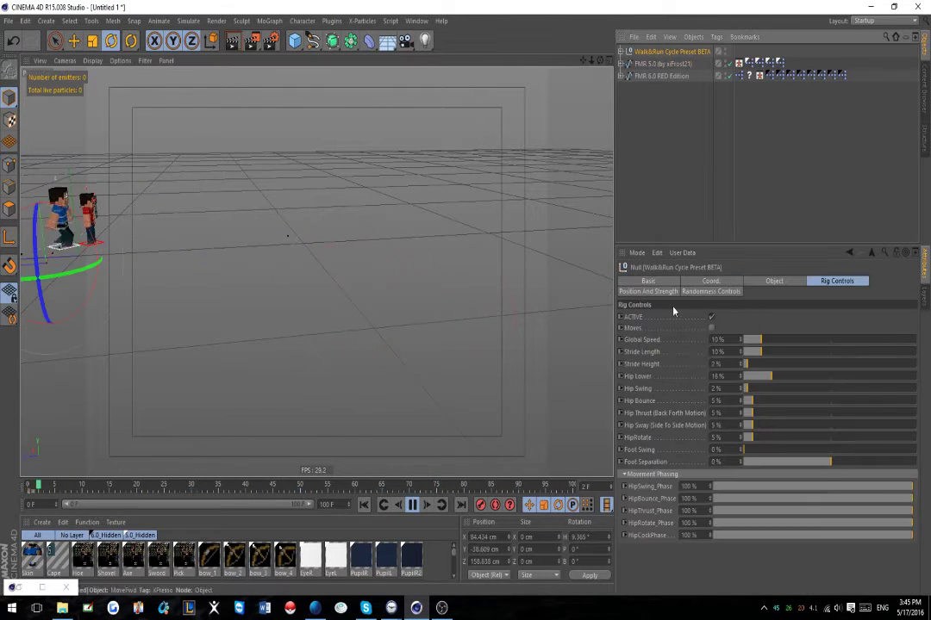
{"action": "left_click", "coordinate": [648, 292]}
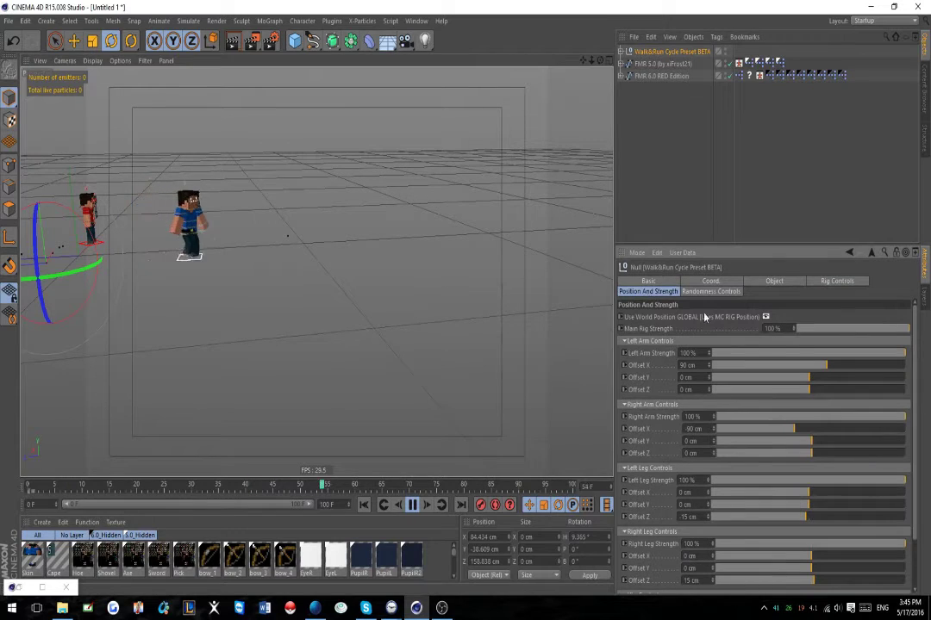
{"action": "left_click", "coordinate": [765, 317]}
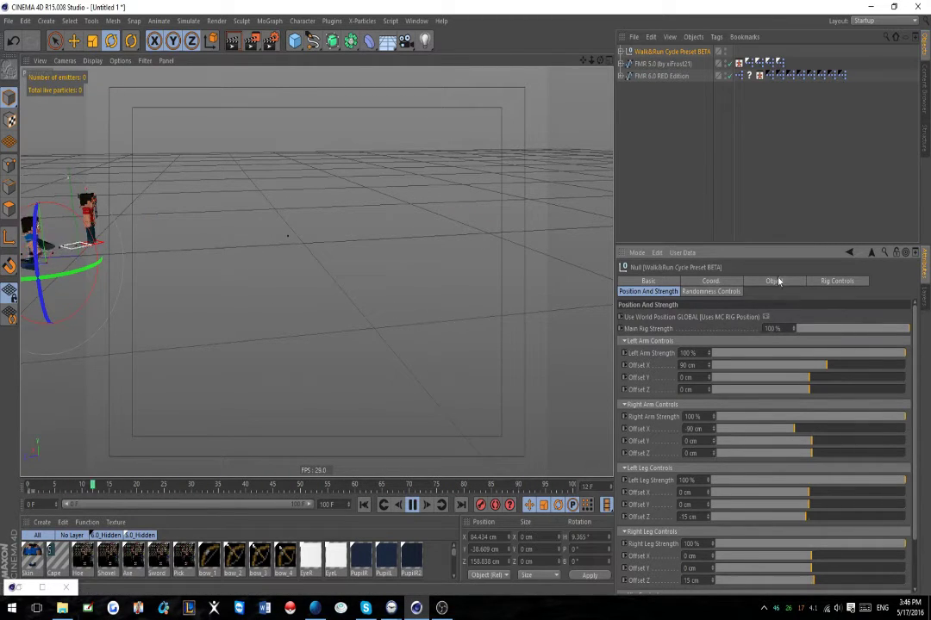
{"action": "left_click", "coordinate": [829, 282]}
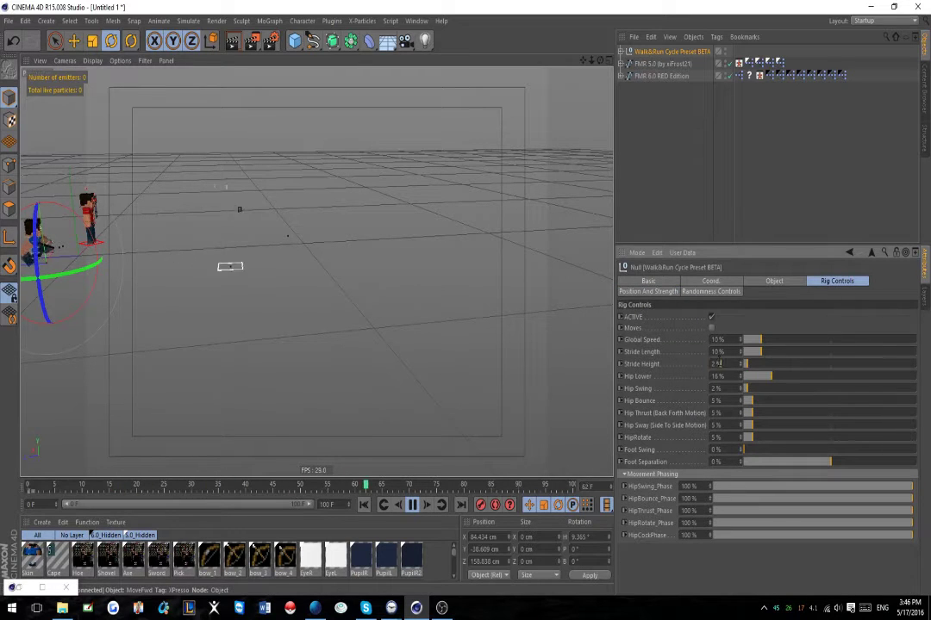
{"action": "left_click_drag", "start_coordinate": [719, 363], "coordinate": [601, 353]}
{"action": "type", "text": "0"}
{"action": "key", "text": "Return"}
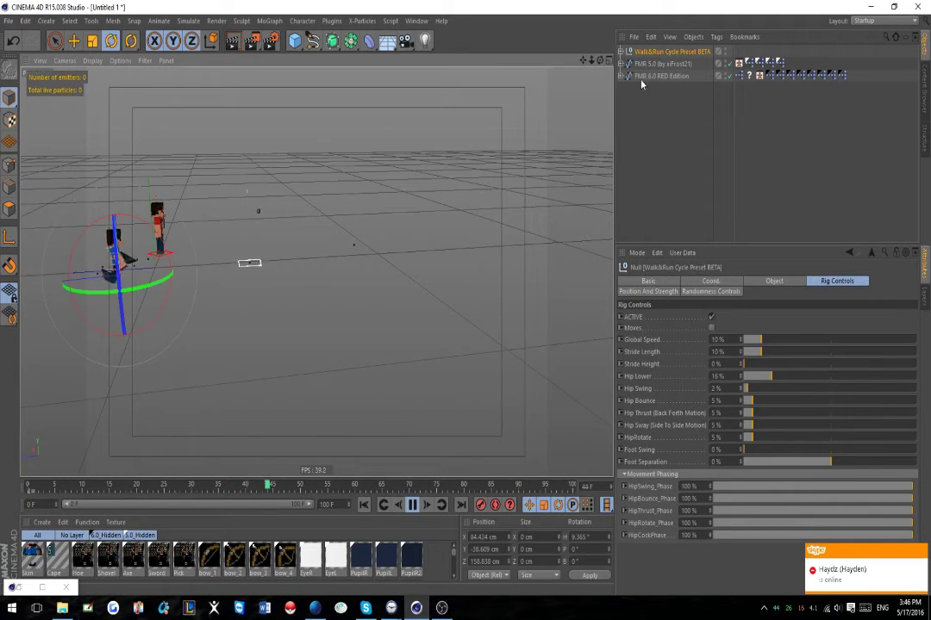
- Stop playback and delete the Null inside the Walk&Run Cycle Preset BETA hierarchy
{"action": "left_click", "coordinate": [659, 64]}
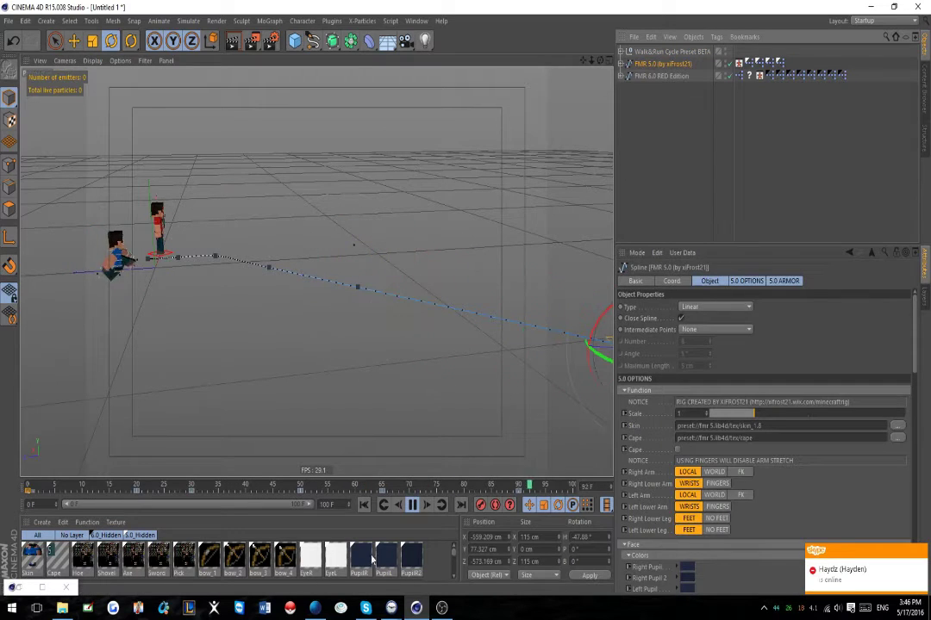
{"action": "left_click", "coordinate": [412, 505]}
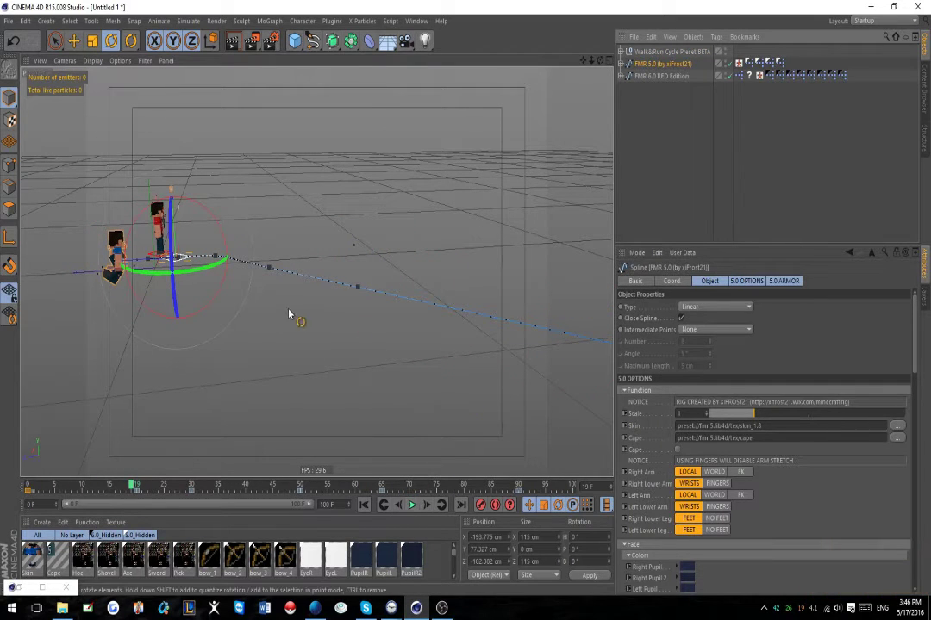
{"action": "left_click", "coordinate": [621, 52]}
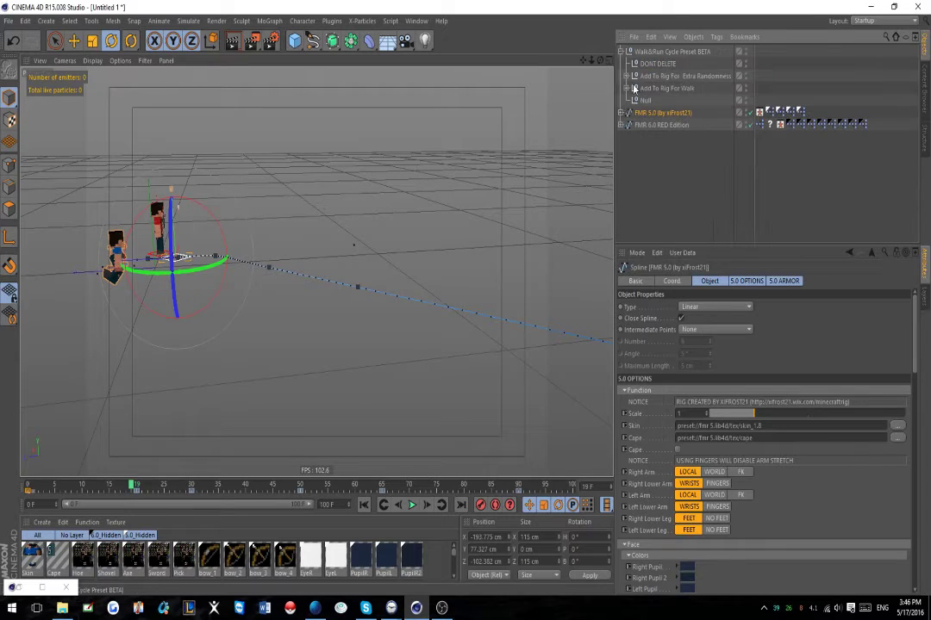
{"action": "left_click", "coordinate": [638, 101]}
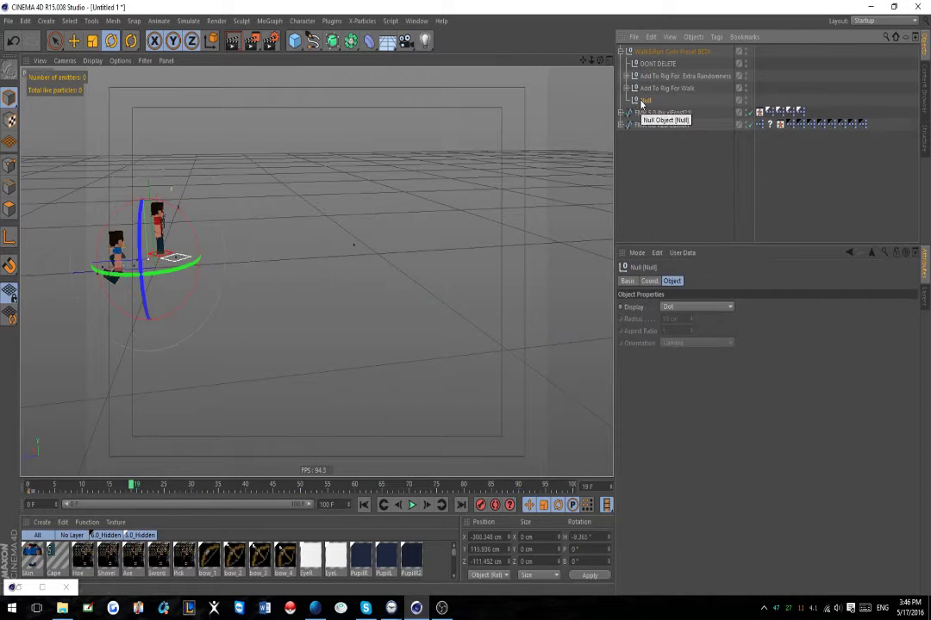
{"action": "key", "text": "Delete"}
{"action": "left_click", "coordinate": [627, 88]}
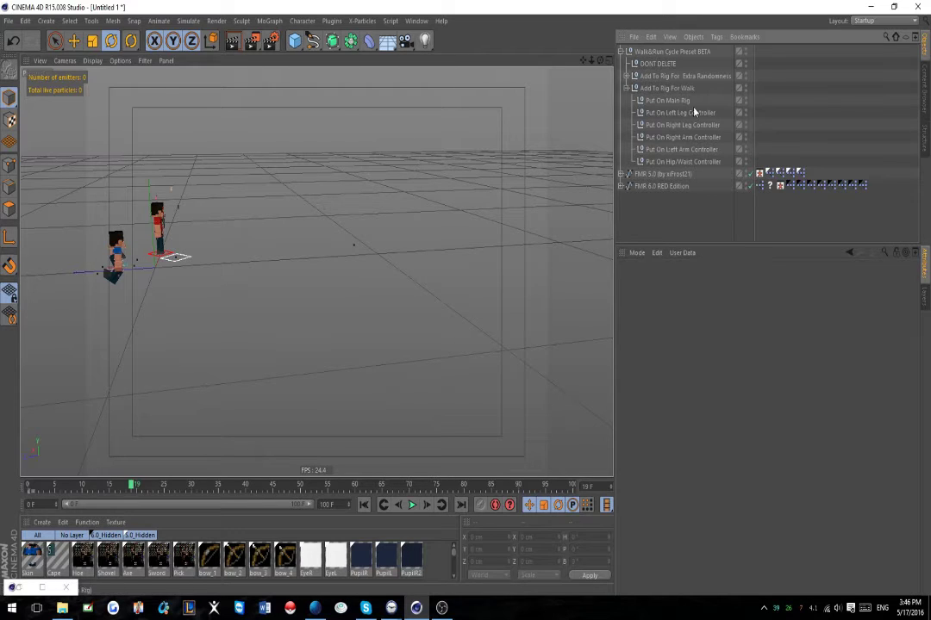
{"action": "left_click", "coordinate": [626, 88]}
{"action": "left_click", "coordinate": [621, 52]}
- Examine the FMR 5.0 rig's pose and position relative to its motion path from several angles
{"action": "left_click", "coordinate": [661, 64]}
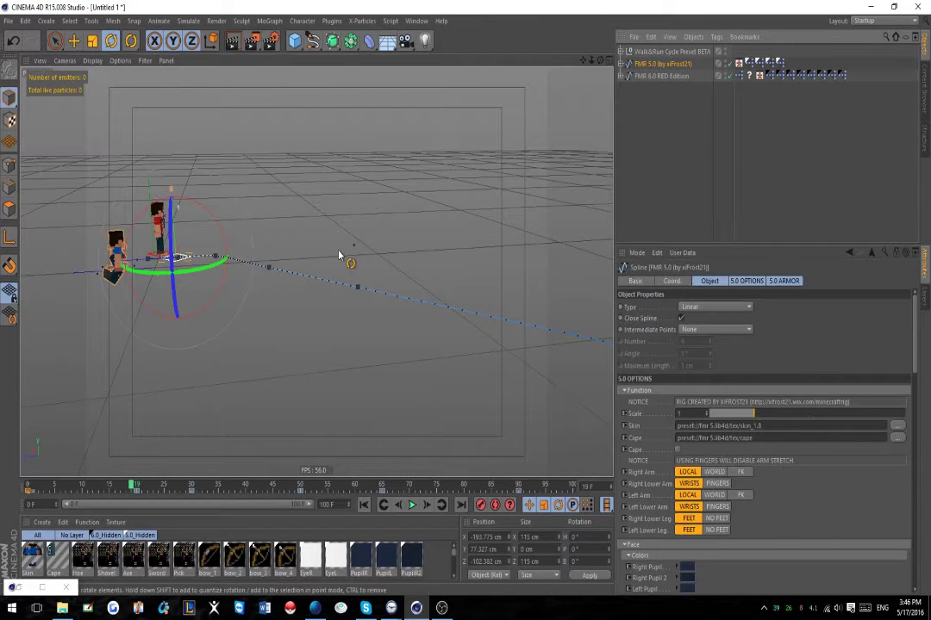
{"action": "left_click_drag", "start_coordinate": [339, 253], "coordinate": [204, 313], "text": "alt"}
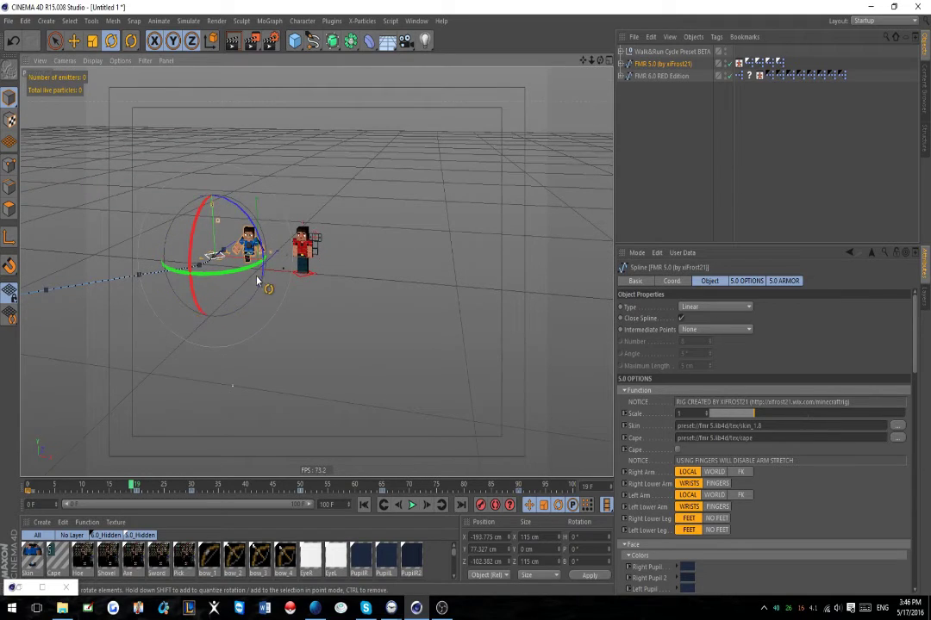
{"action": "left_click_drag", "start_coordinate": [257, 280], "coordinate": [442, 300], "text": "alt"}
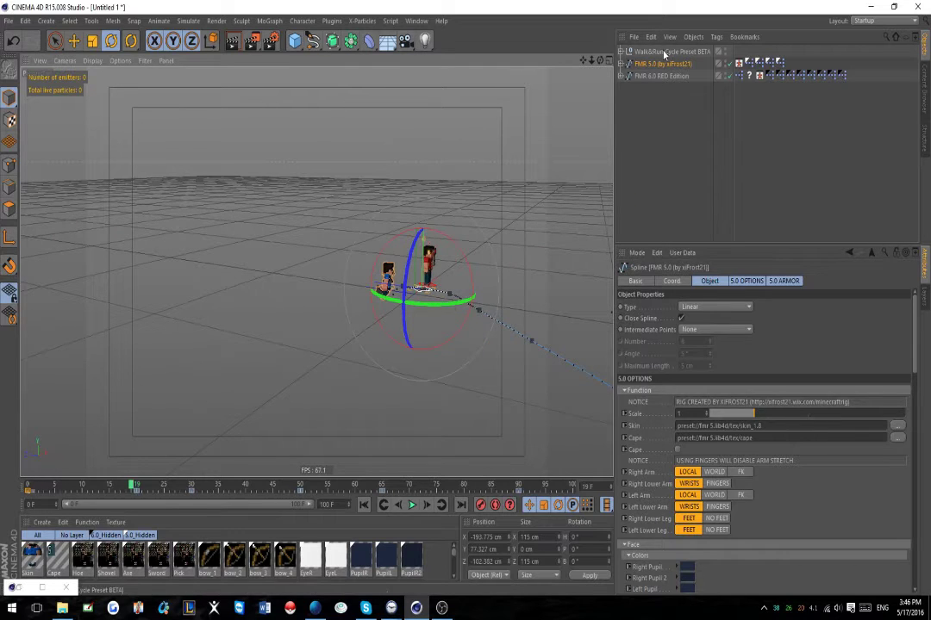
{"action": "left_click", "coordinate": [664, 53]}
{"action": "left_click_drag", "start_coordinate": [375, 294], "coordinate": [337, 328], "text": "alt"}
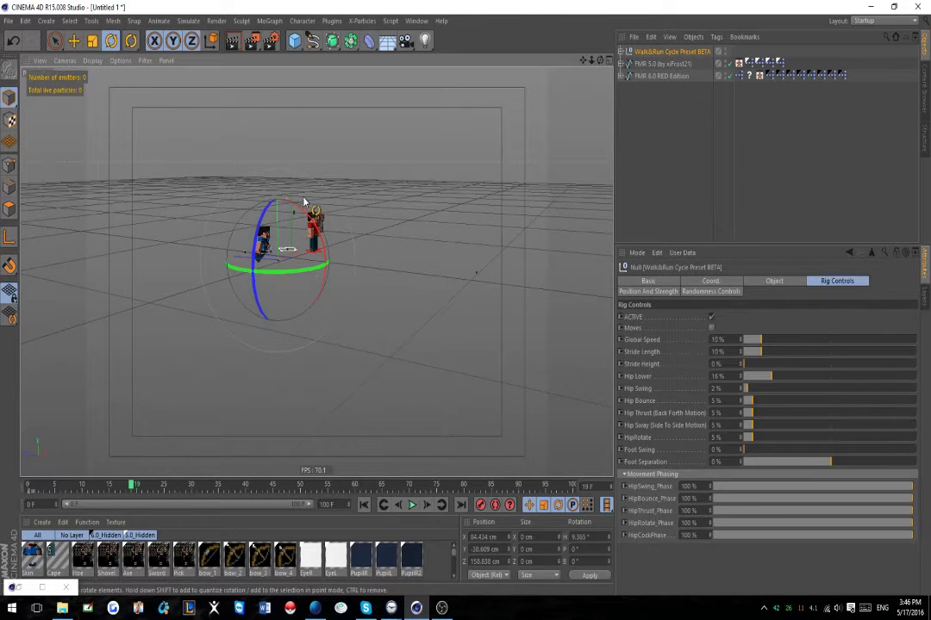
{"action": "scroll", "coordinate": [303, 201], "scroll_direction": "down", "scroll_amount": 1}
{"action": "scroll", "coordinate": [263, 194], "scroll_direction": "up", "scroll_amount": 6}
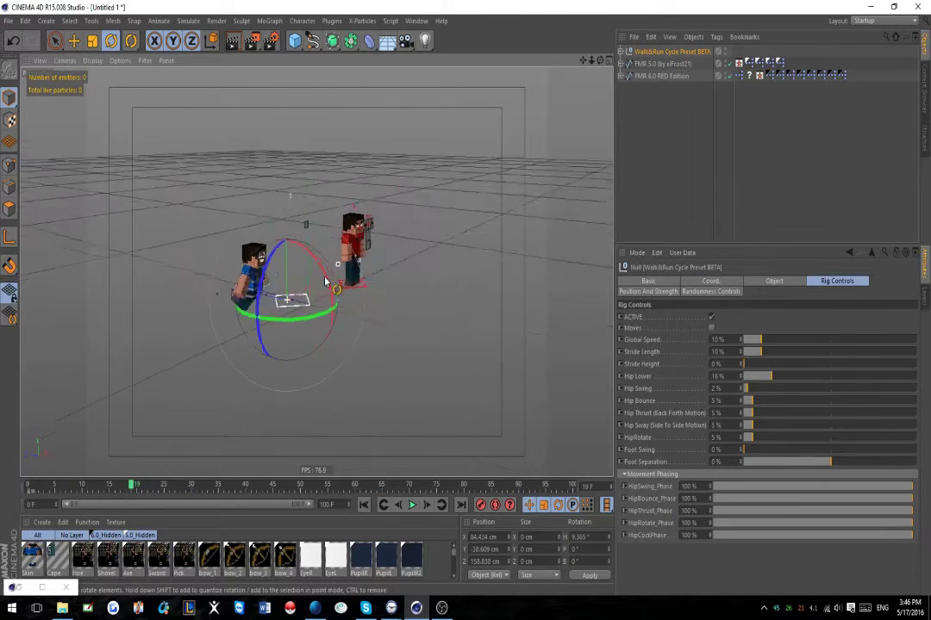
{"action": "left_click_drag", "start_coordinate": [326, 281], "coordinate": [480, 330], "text": "alt"}
- Undo the preset changes and the FMR 5.0 rig's keyframes after frame 20, and play the animation
{"action": "key", "text": "ctrl+z"}
{"action": "key", "text": "ctrl+z"}
{"action": "key", "text": "ctrl+z"}
{"action": "key", "text": "ctrl+z"}
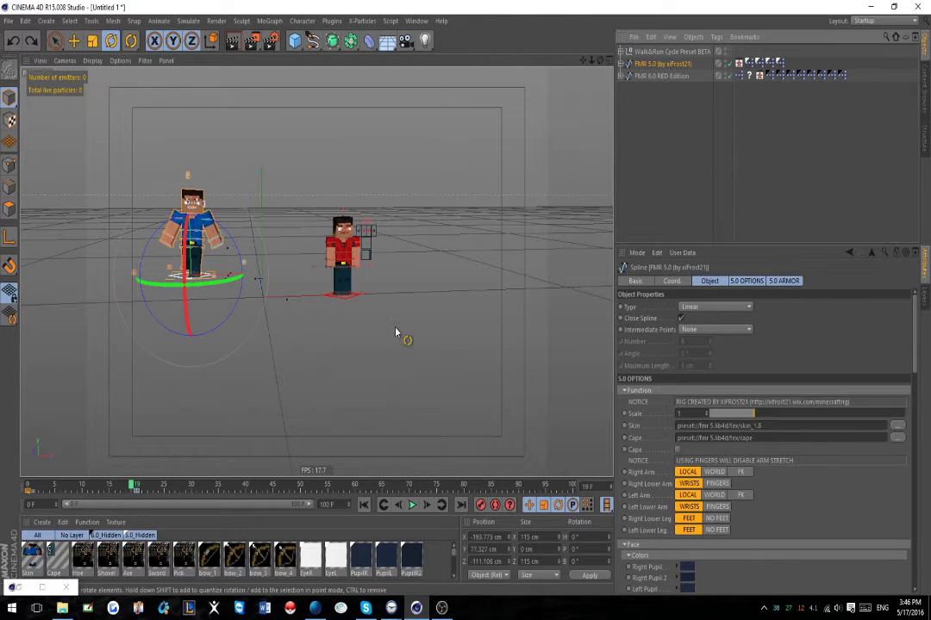
{"action": "left_click_drag", "start_coordinate": [395, 331], "coordinate": [499, 341], "text": "alt"}
{"action": "left_click", "coordinate": [411, 506]}
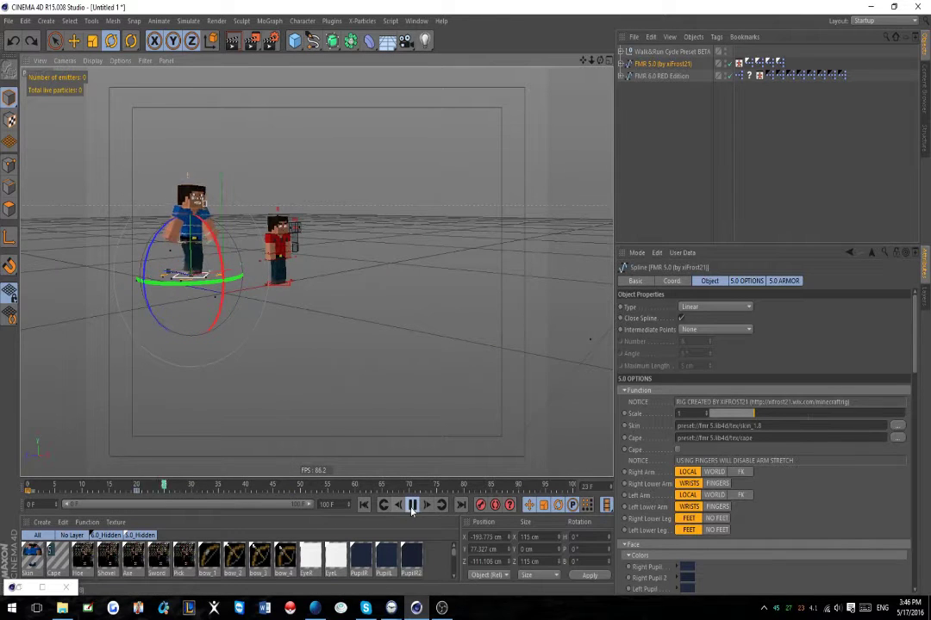
- During playback, disable the preset's Use World Position GLOBAL option again and reduce Stride Height to 0%
{"action": "left_click", "coordinate": [672, 52]}
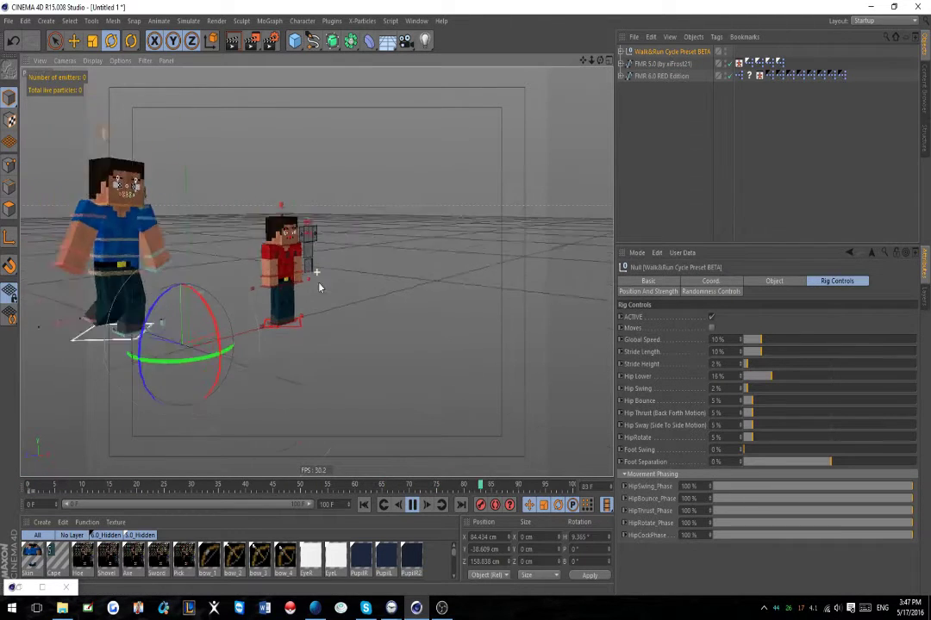
{"action": "left_click", "coordinate": [774, 281]}
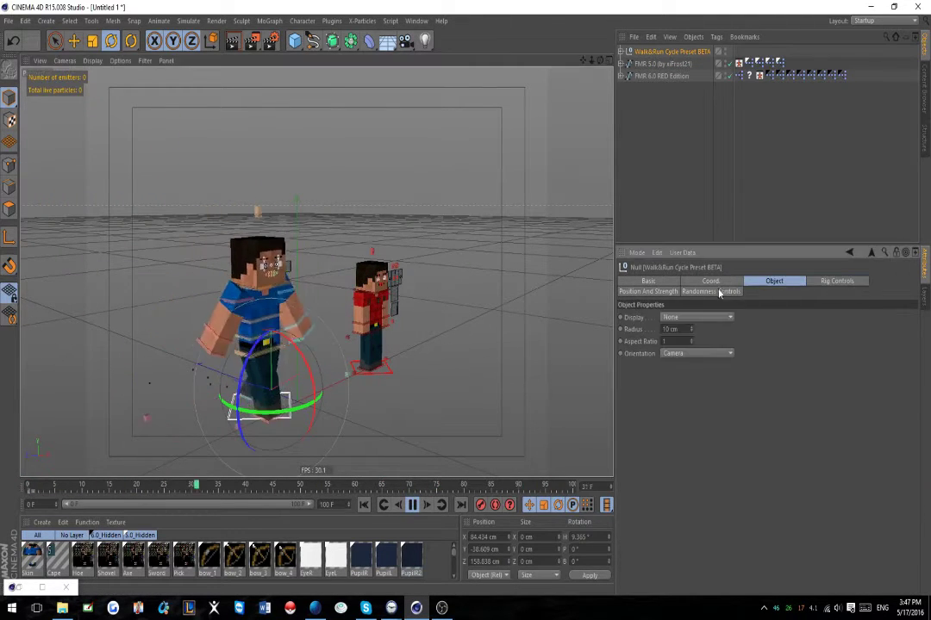
{"action": "left_click", "coordinate": [664, 291]}
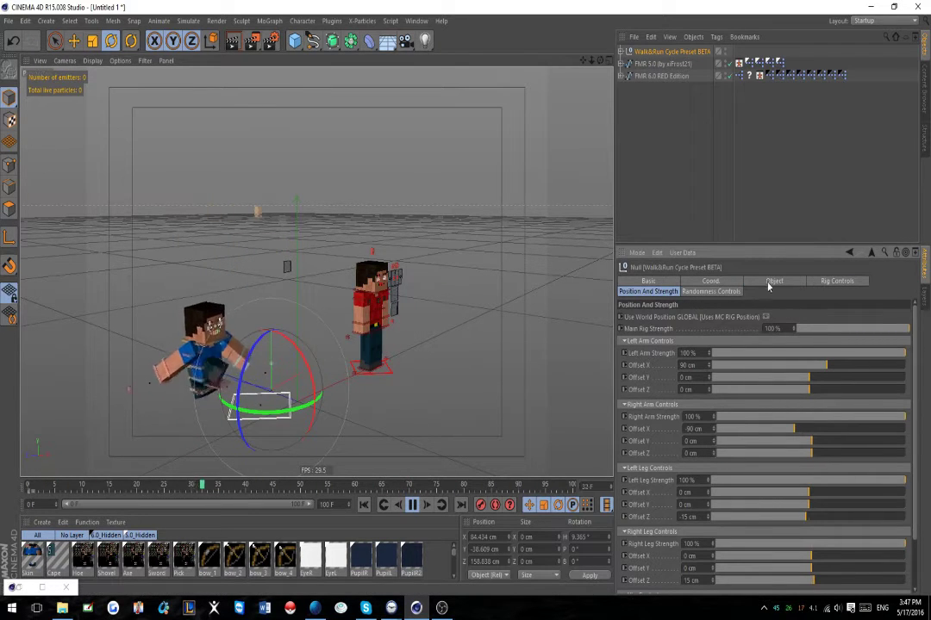
{"action": "left_click", "coordinate": [836, 281]}
{"action": "left_click", "coordinate": [720, 363]}
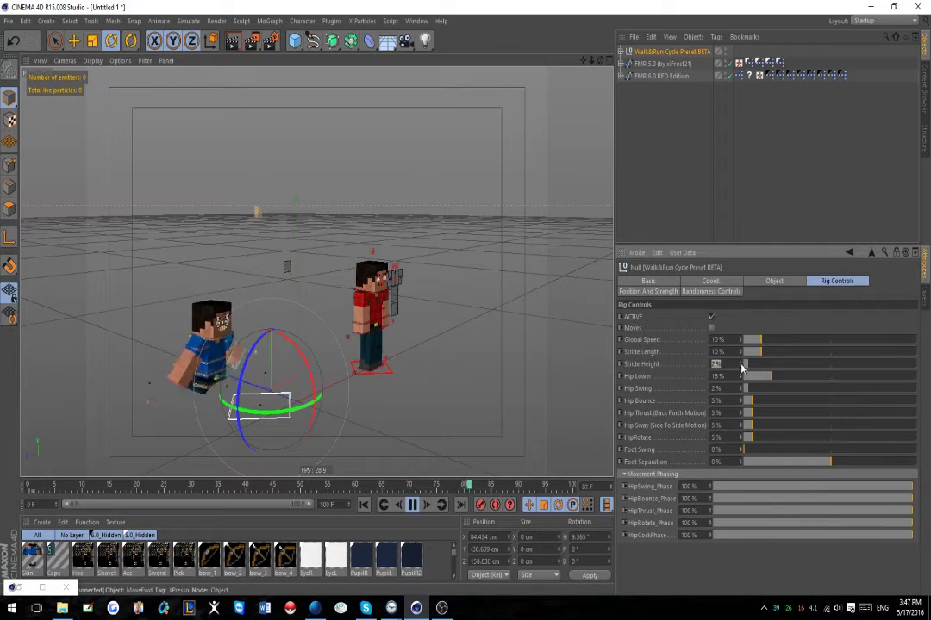
{"action": "left_click", "coordinate": [744, 365]}
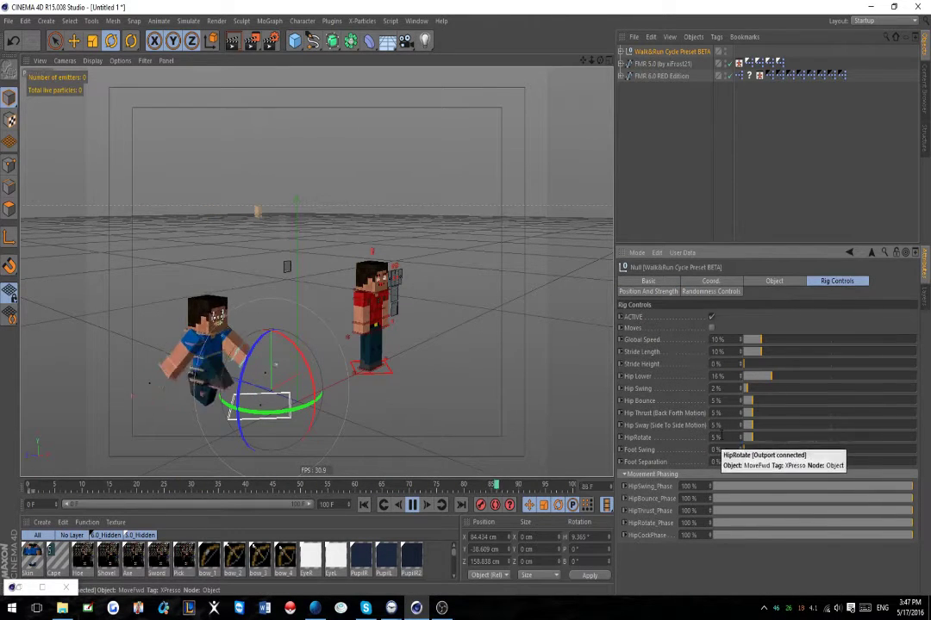
- Try lowering the preset's Main Rig Strength during playback and restore it to 100%
{"action": "scroll", "coordinate": [270, 272], "scroll_direction": "down", "scroll_amount": 3}
{"action": "left_click_drag", "start_coordinate": [417, 328], "coordinate": [378, 334], "text": "alt"}
{"action": "scroll", "coordinate": [219, 342], "scroll_direction": "up", "scroll_amount": 3}
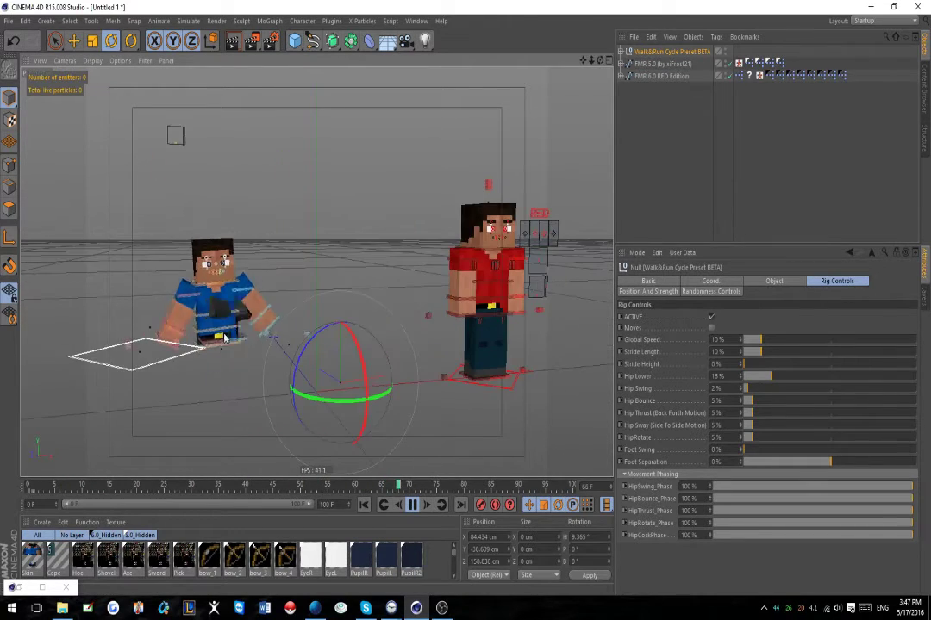
{"action": "left_click_drag", "start_coordinate": [219, 342], "coordinate": [275, 369], "text": "alt"}
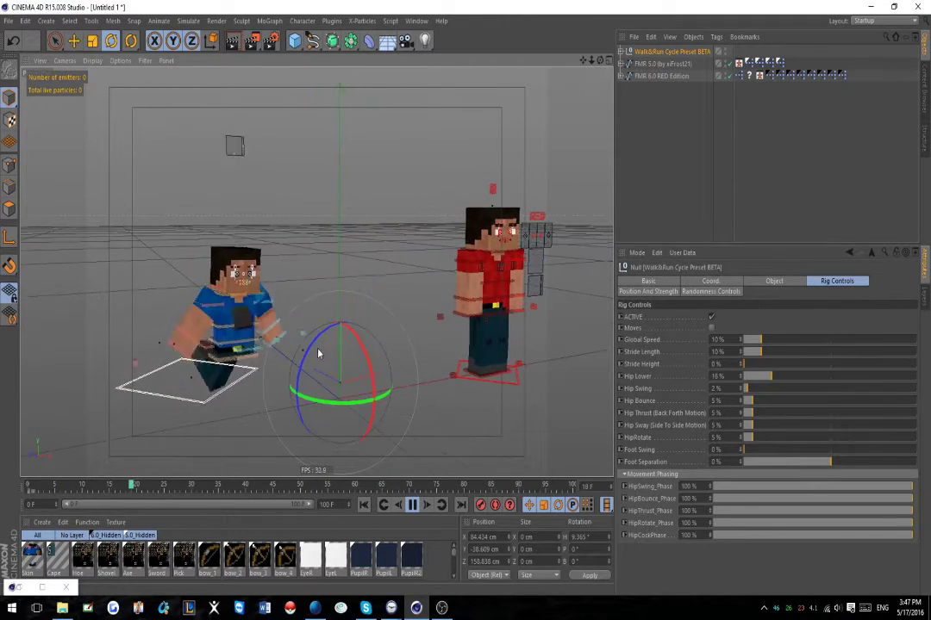
{"action": "left_click", "coordinate": [646, 293]}
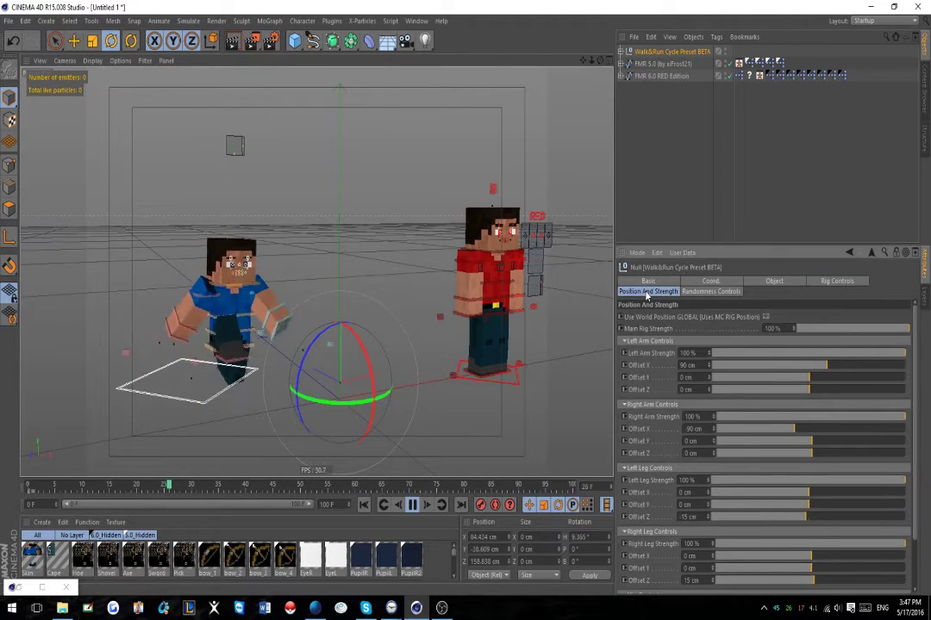
{"action": "scroll", "coordinate": [638, 400], "scroll_direction": "down", "scroll_amount": 2}
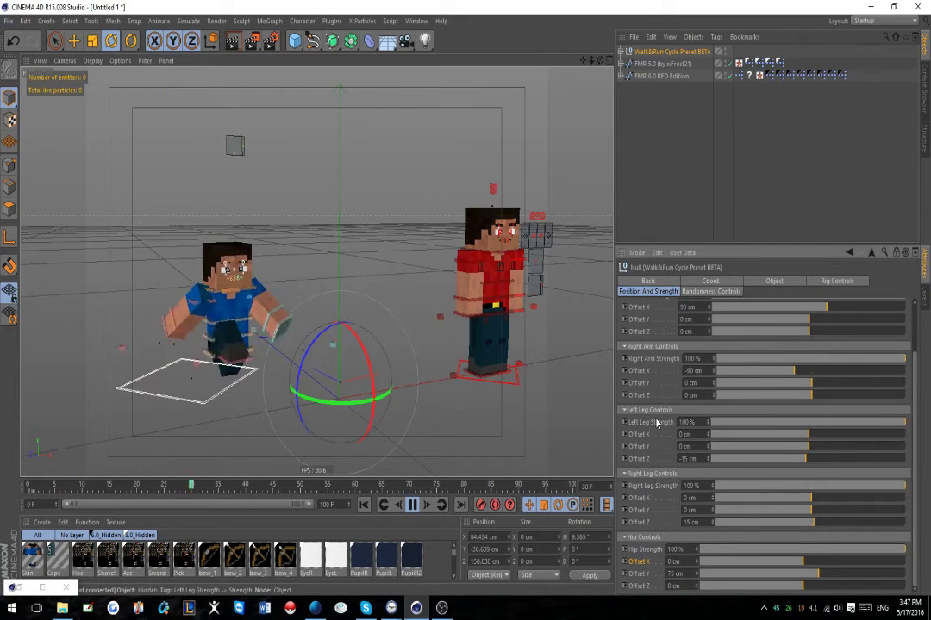
{"action": "scroll", "coordinate": [650, 405], "scroll_direction": "up", "scroll_amount": 2}
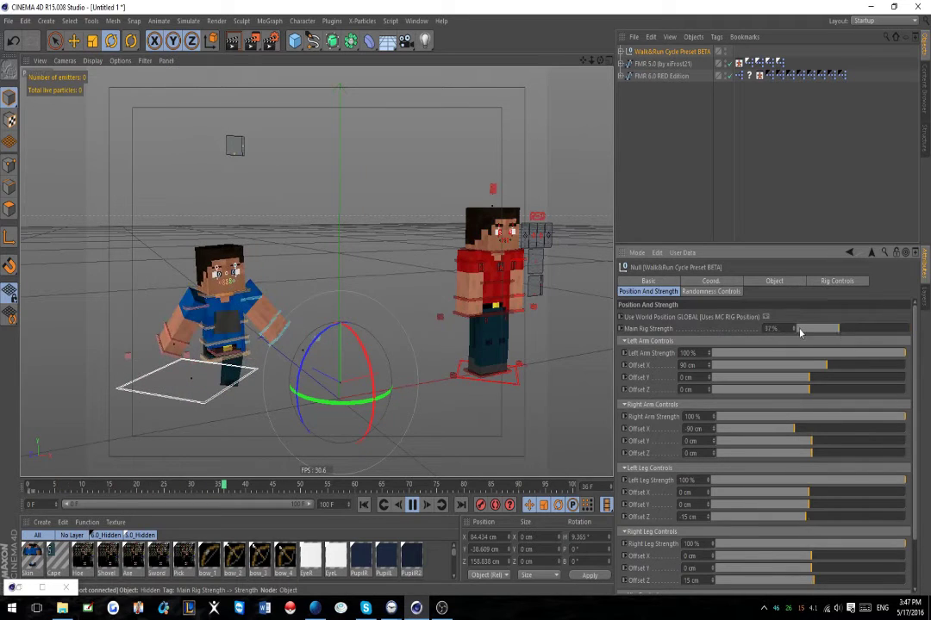
{"action": "left_click_drag", "start_coordinate": [816, 329], "coordinate": [796, 331]}
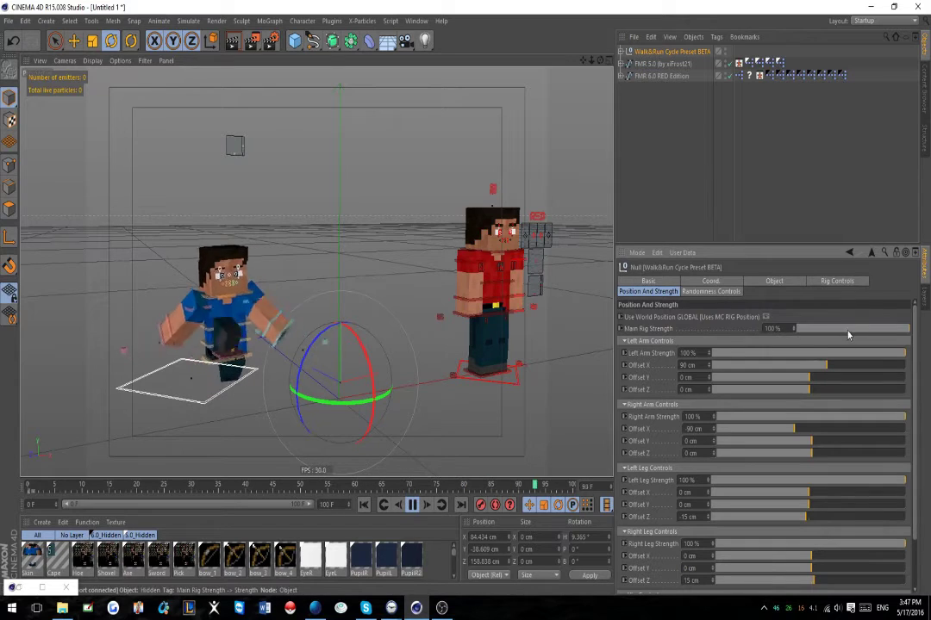
- Try the Left Arm Strength at 30% and 100%, and set the left arm's Offset X to 0 cm
{"action": "left_click_drag", "start_coordinate": [848, 335], "coordinate": [699, 328]}
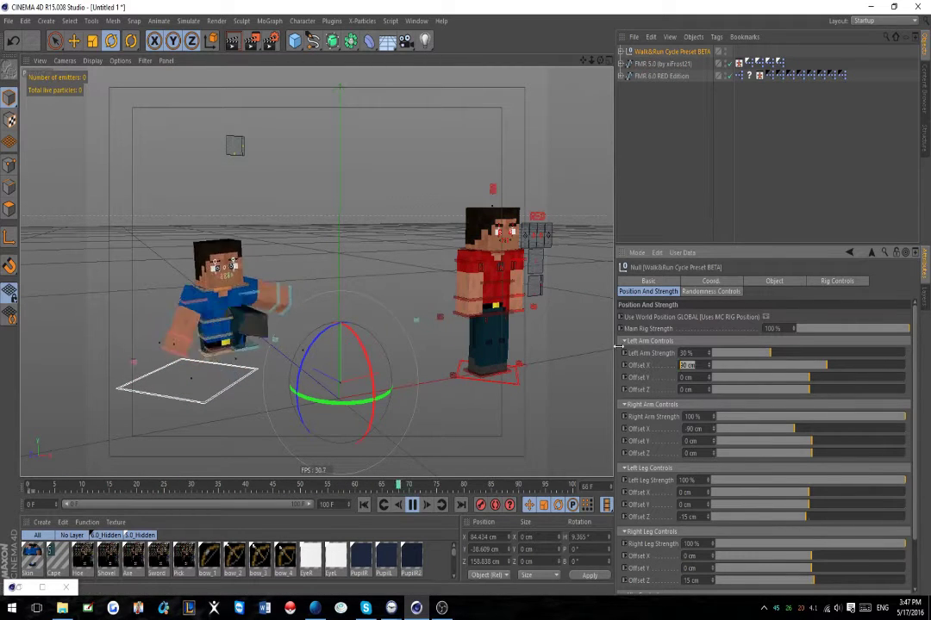
{"action": "left_click_drag", "start_coordinate": [795, 357], "coordinate": [784, 360]}
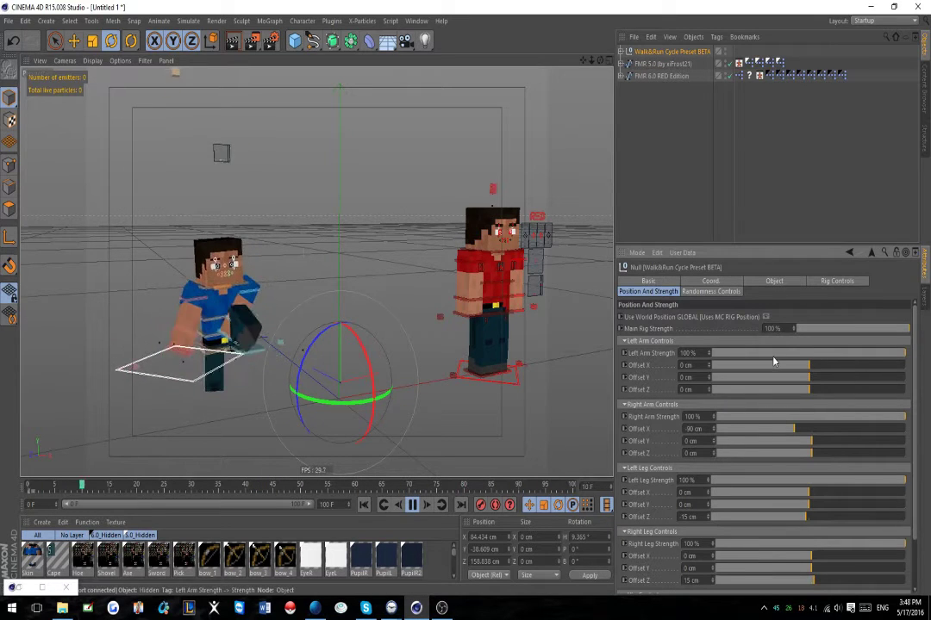
{"action": "left_click_drag", "start_coordinate": [772, 359], "coordinate": [577, 360]}
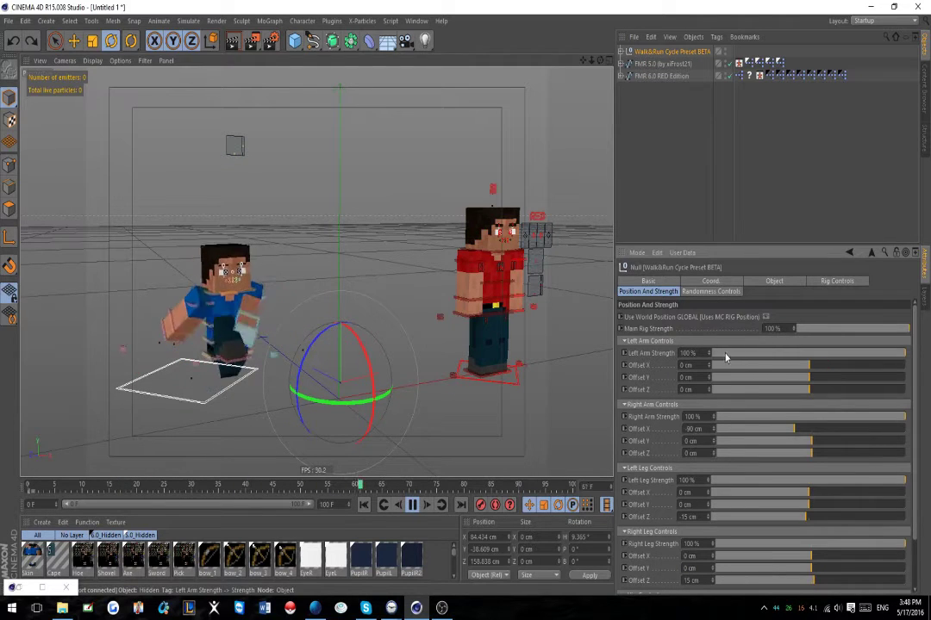
- Undo the left arm and world position changes, and reselect the Walk&Run Cycle Preset BETA
{"action": "key", "text": "ctrl+z"}
{"action": "left_click", "coordinate": [662, 63]}
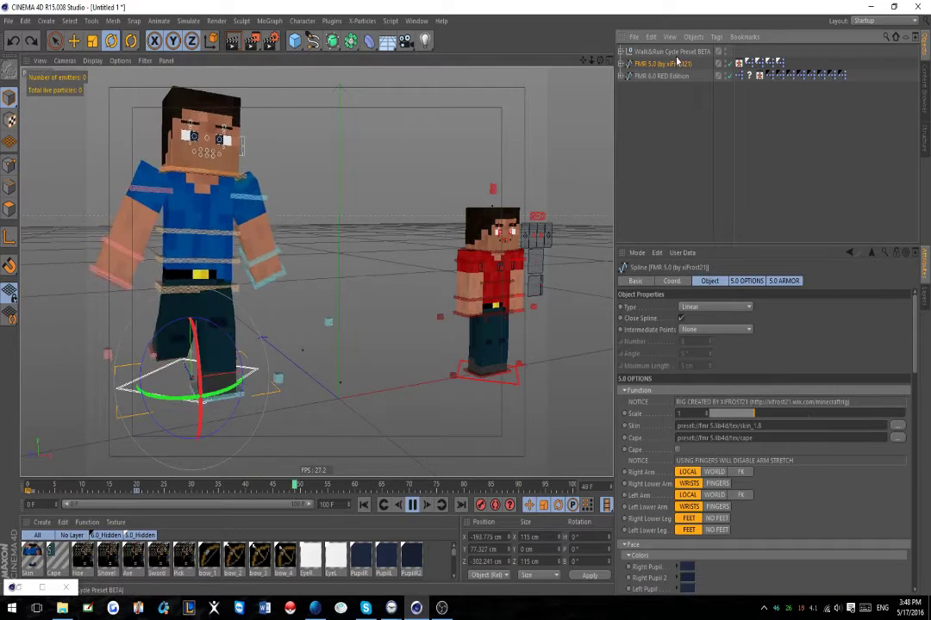
{"action": "left_click", "coordinate": [677, 53]}
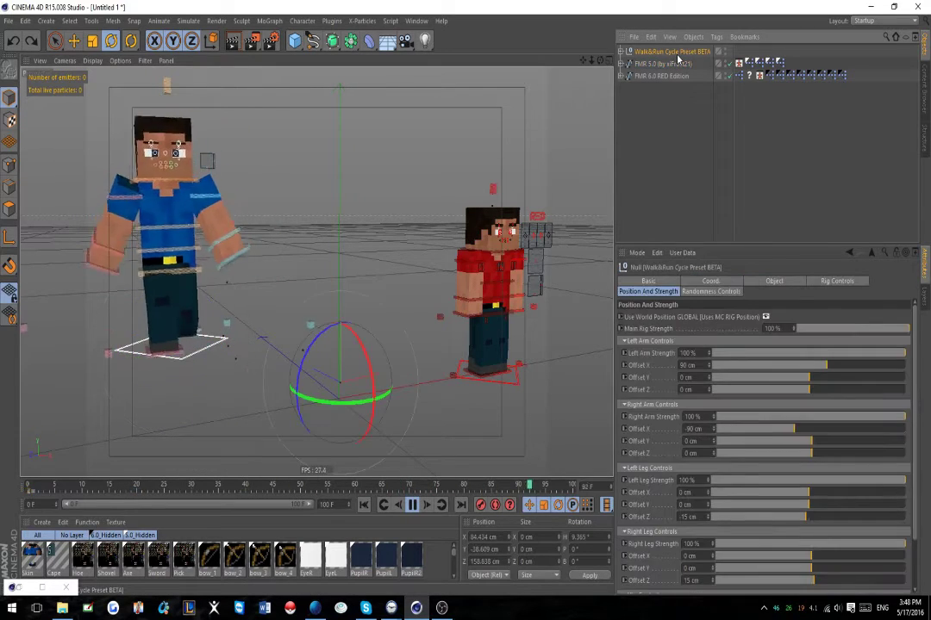
- Switch between the FMR 5.0 rig and the Walk&Run Cycle Preset BETA to examine their attributes, including the preset's Rig Controls
{"action": "left_click", "coordinate": [677, 63]}
{"action": "left_click", "coordinate": [677, 53]}
{"action": "left_click", "coordinate": [678, 63]}
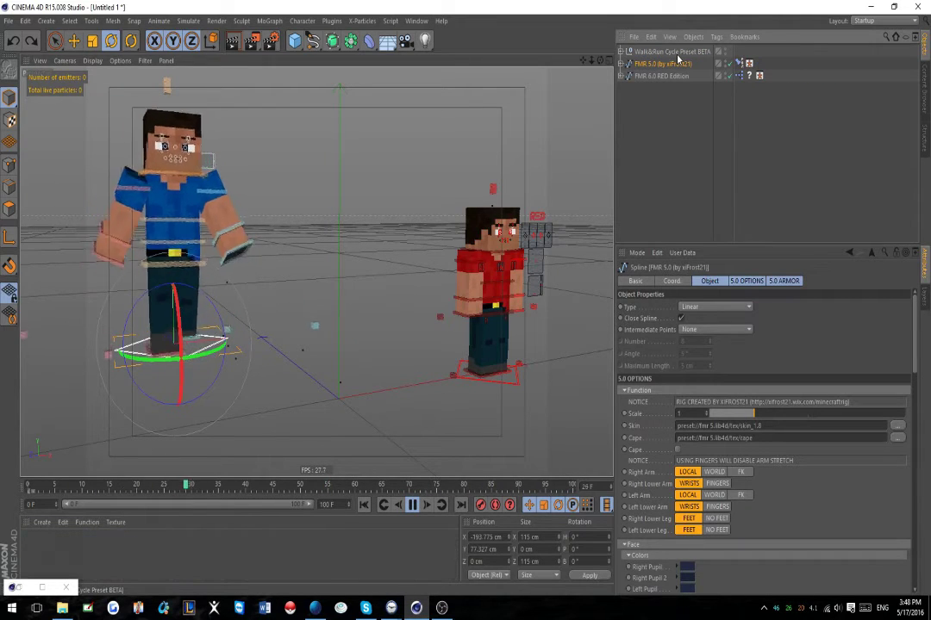
{"action": "left_click", "coordinate": [678, 53]}
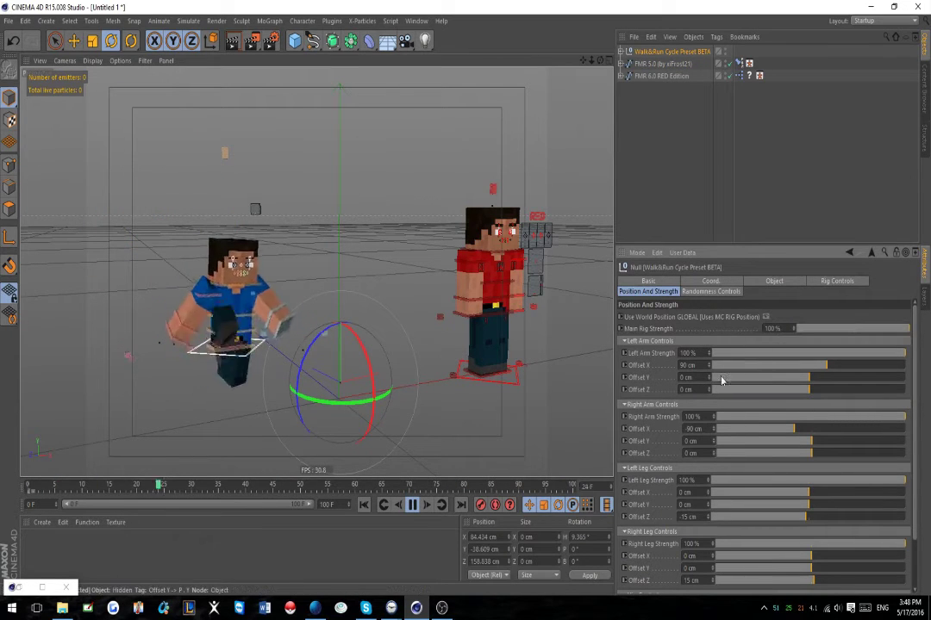
{"action": "left_click", "coordinate": [836, 282]}
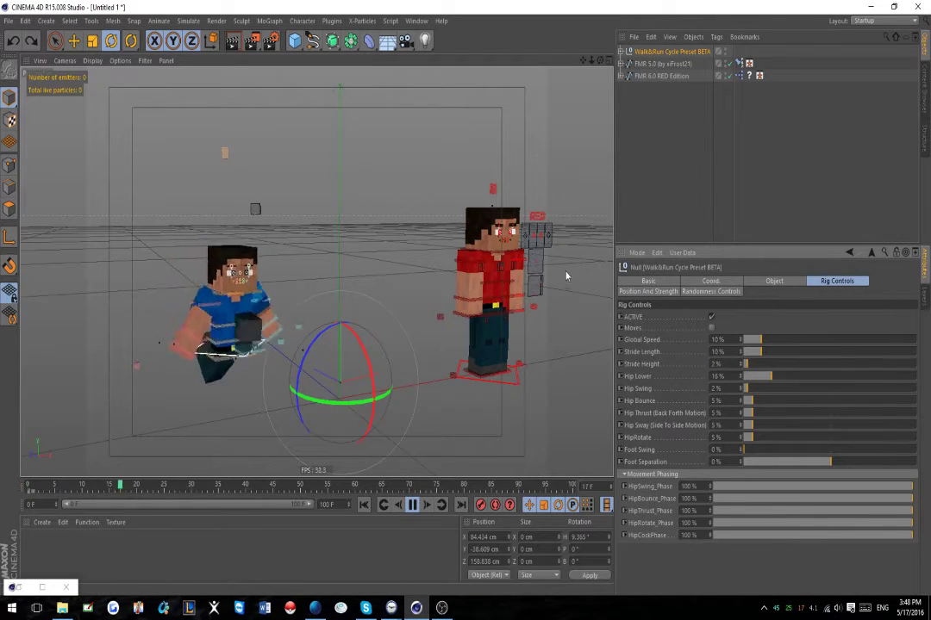
{"action": "left_click", "coordinate": [717, 205]}
{"action": "key", "text": "Down"}
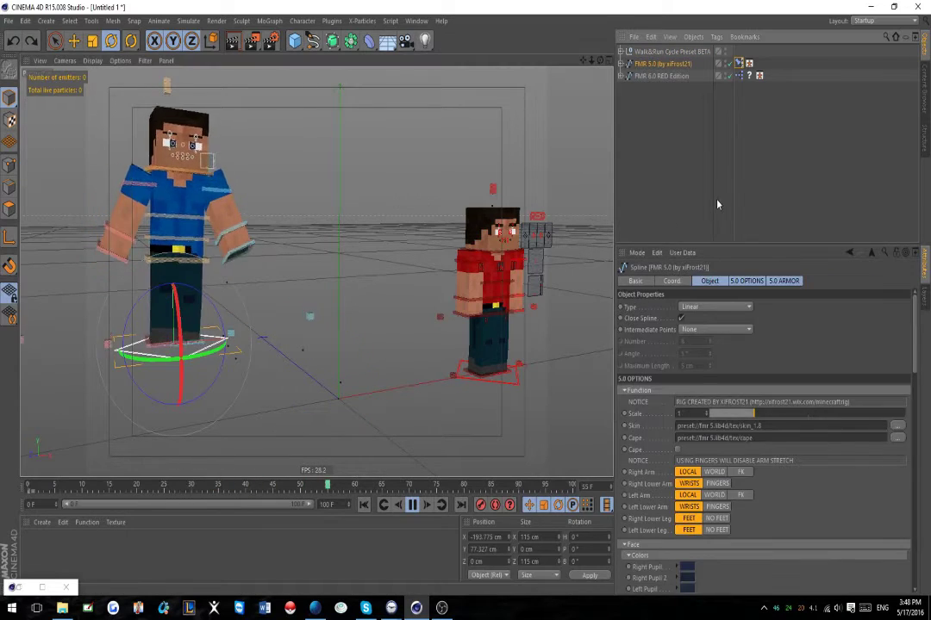
{"action": "key", "text": "Up"}
{"action": "key", "text": "Down"}
- Undo the recent scene changes back to the state where the Walk&Run Cycle Preset BETA has Moves enabled
{"action": "key", "text": "ctrl+z"}
{"action": "key", "text": "ctrl+z"}
{"action": "key", "text": "ctrl+z"}
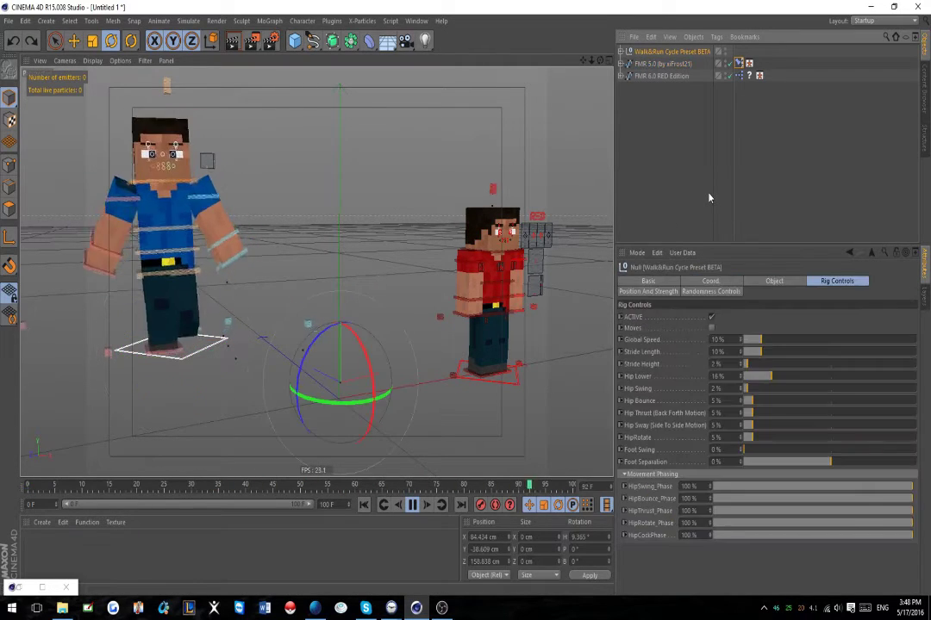
{"action": "key", "text": "ctrl+z"}
{"action": "key", "text": "ctrl+z"}
{"action": "key", "text": "ctrl+z"}
{"action": "key", "text": "ctrl+z"}
{"action": "key", "text": "ctrl+z"}
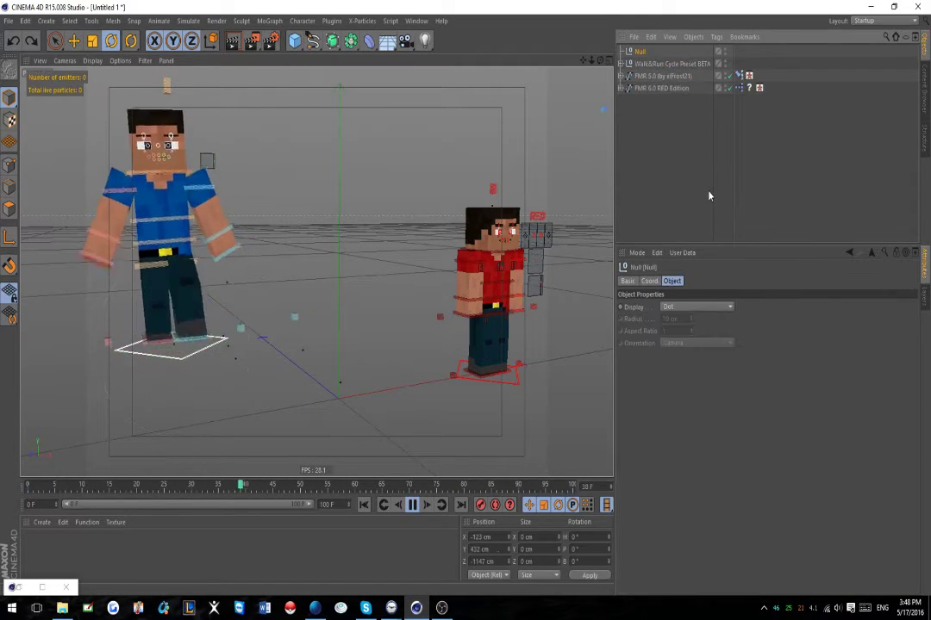
{"action": "key", "text": "ctrl+z"}
{"action": "key", "text": "ctrl+z"}
{"action": "key", "text": "ctrl+z"}
{"action": "key", "text": "ctrl+z"}
{"action": "key", "text": "ctrl+z"}
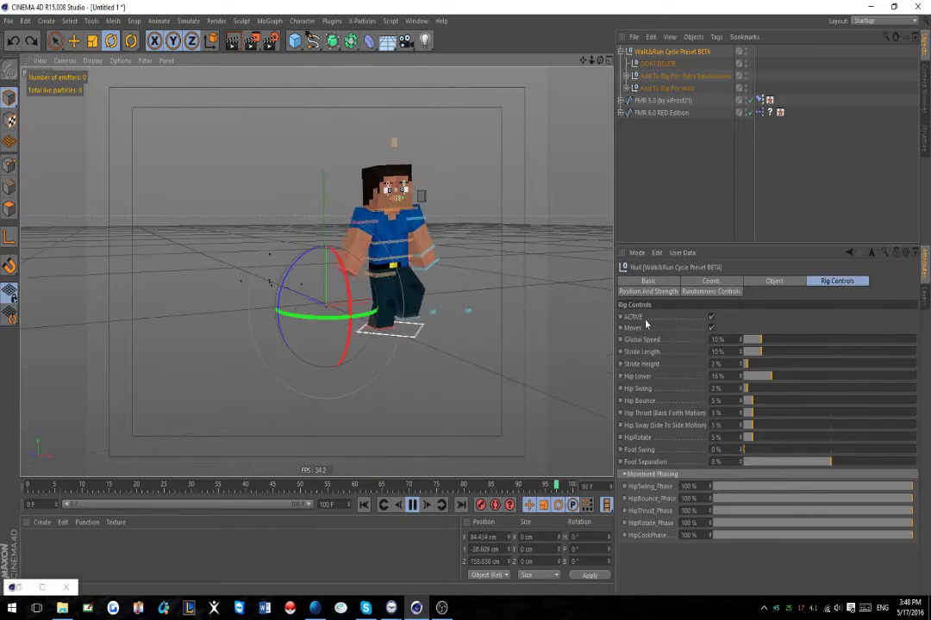
- In the preset's Position And Strength settings, test Main Rig Strength at 6 %, 37 % and 56 %, and return it to 100 %
{"action": "left_click_drag", "start_coordinate": [431, 307], "coordinate": [363, 317], "text": "alt"}
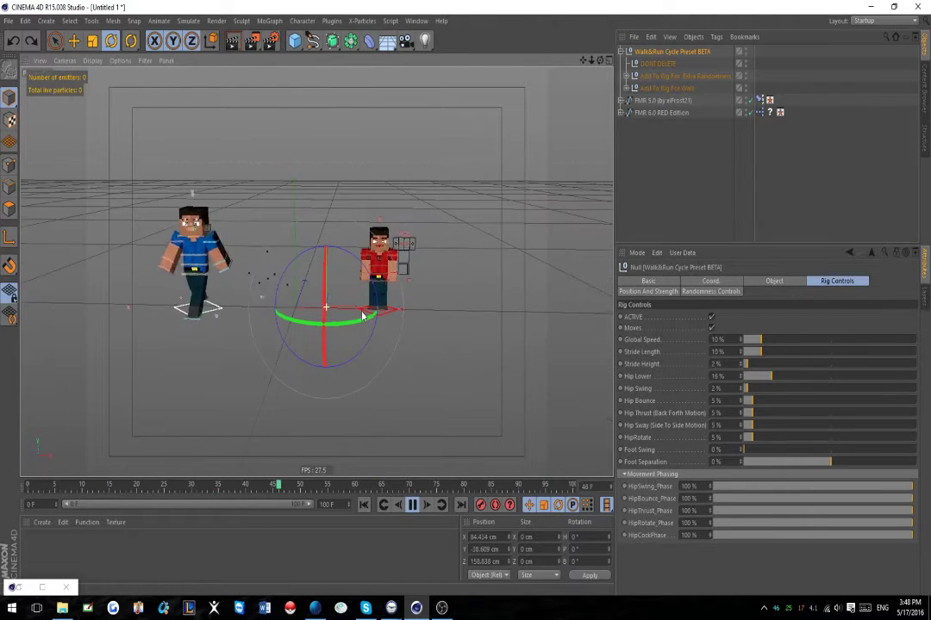
{"action": "left_click", "coordinate": [653, 293]}
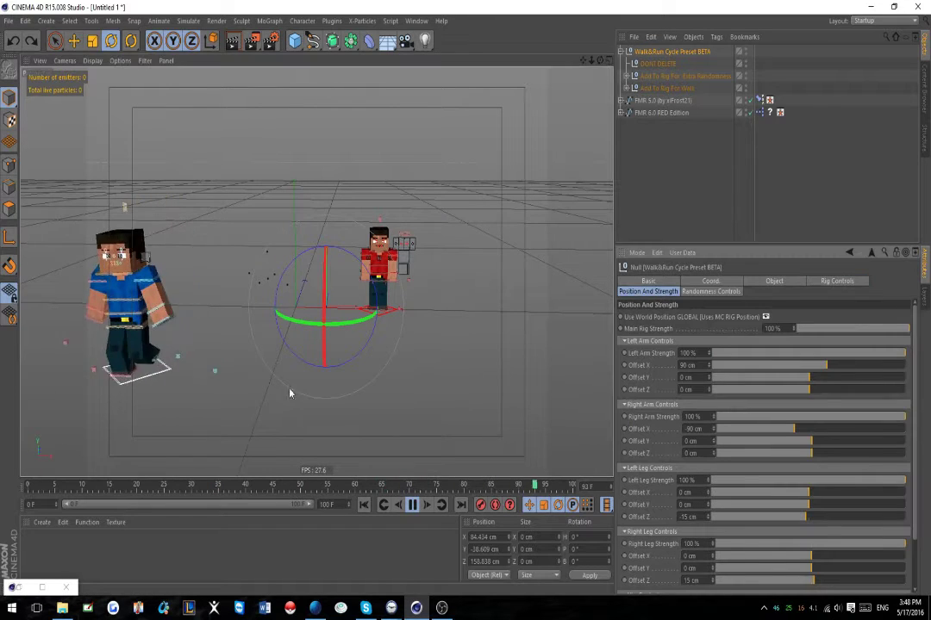
{"action": "left_click", "coordinate": [830, 329]}
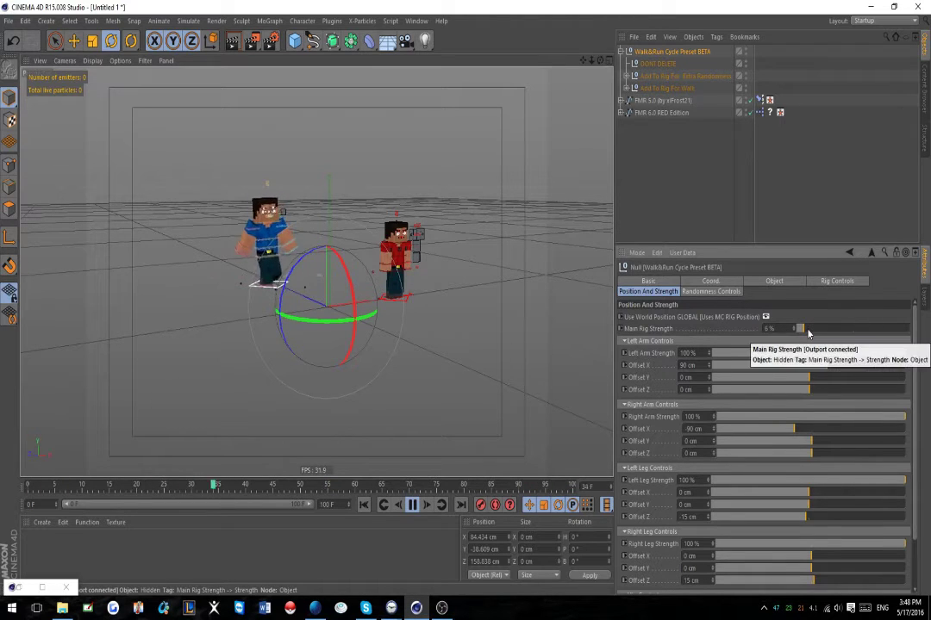
{"action": "left_click_drag", "start_coordinate": [806, 331], "coordinate": [839, 334]}
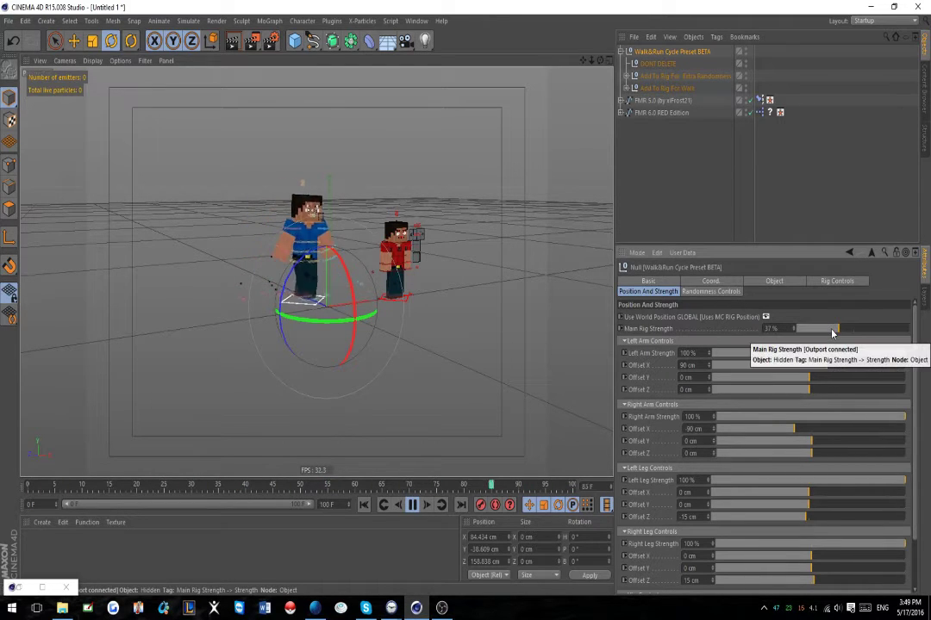
{"action": "scroll", "coordinate": [333, 250], "scroll_direction": "up", "scroll_amount": 3}
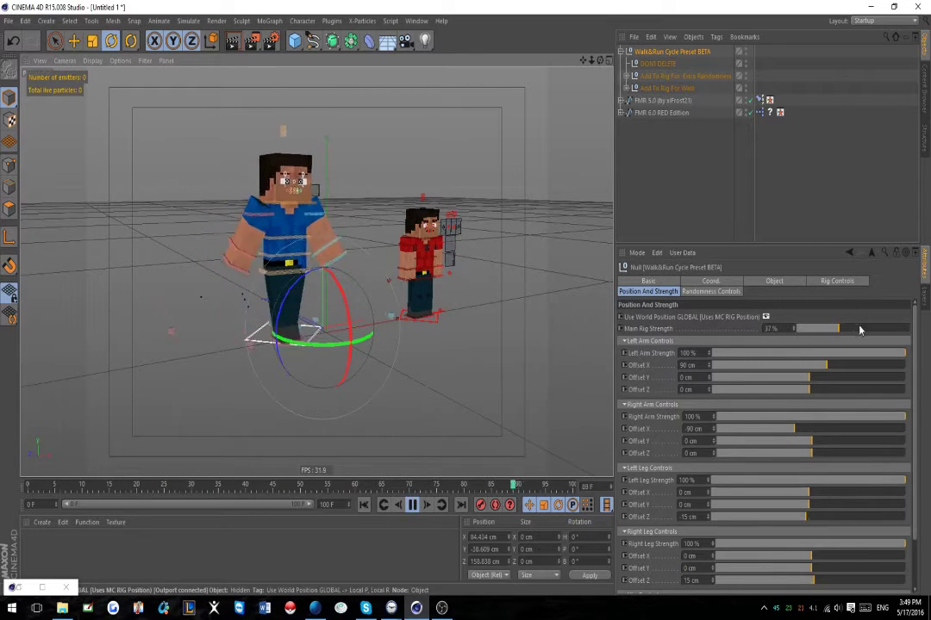
{"action": "mouse_move", "coordinate": [846, 329]}
{"action": "left_mouse_down"}
{"action": "mouse_move", "coordinate": [894, 326]}
{"action": "mouse_move", "coordinate": [852, 332]}
{"action": "left_mouse_up"}
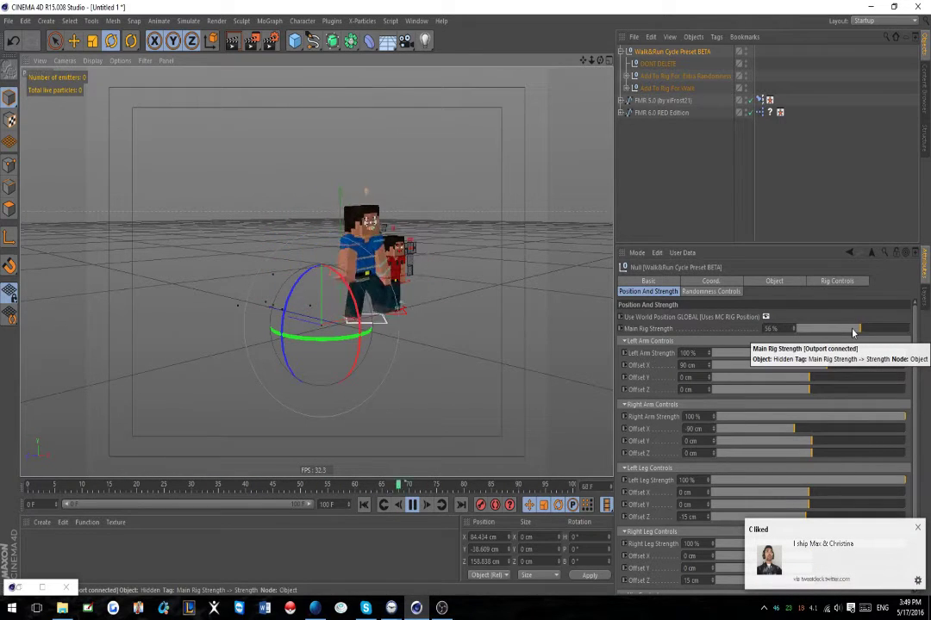
{"action": "left_click_drag", "start_coordinate": [853, 332], "coordinate": [909, 332]}
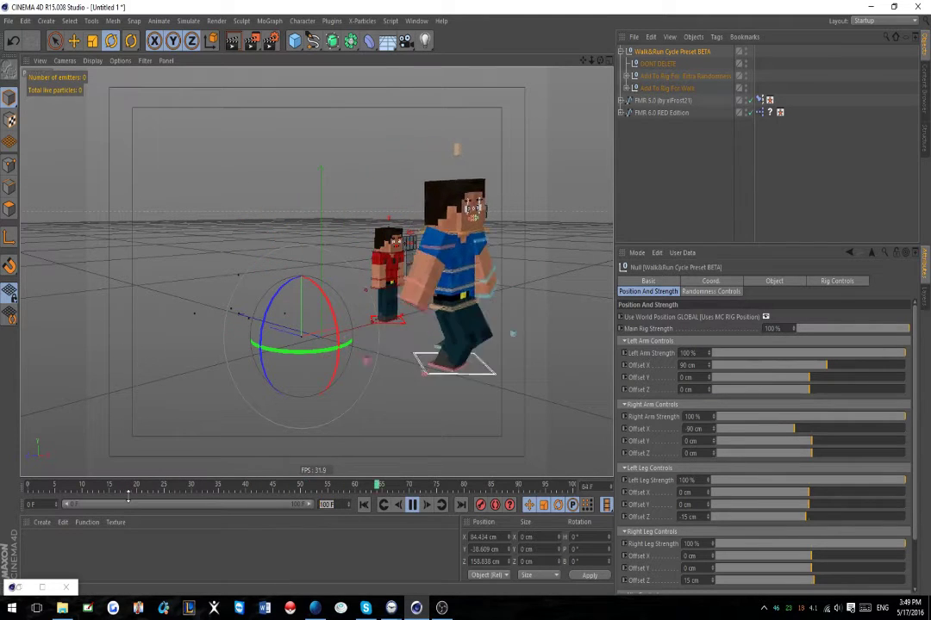
- Set the end of the animation timeline to frame 80
{"action": "type", "text": "80"}
{"action": "key", "text": "Return"}
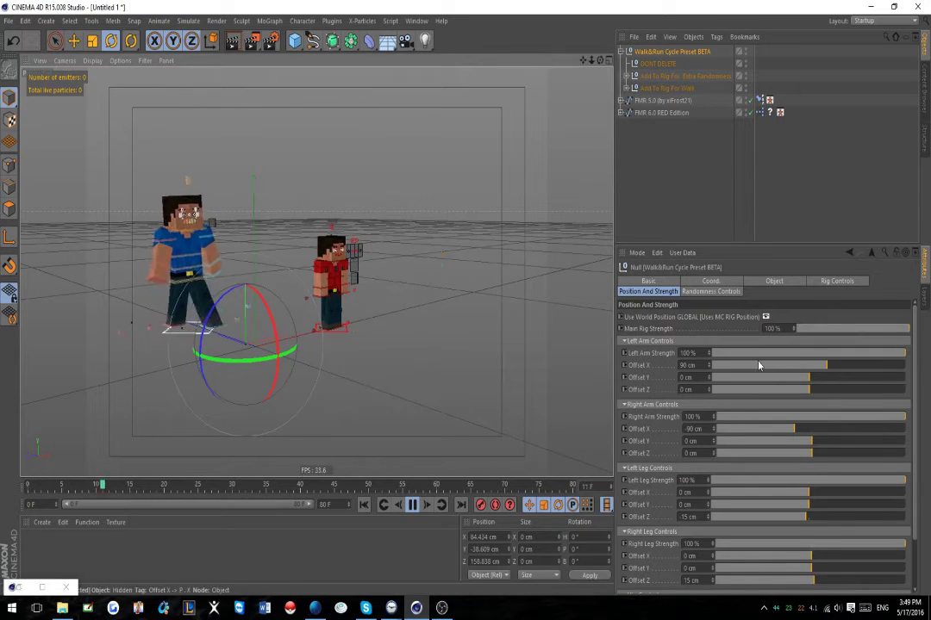
- Keep Left Arm Strength at 100 % and try exaggerated left arm offsets of X 310 cm, Y 371 cm and Z -161 cm
{"action": "left_click", "coordinate": [882, 355]}
{"action": "left_click_drag", "start_coordinate": [882, 360], "coordinate": [905, 355]}
{"action": "left_click_drag", "start_coordinate": [816, 368], "coordinate": [857, 369]}
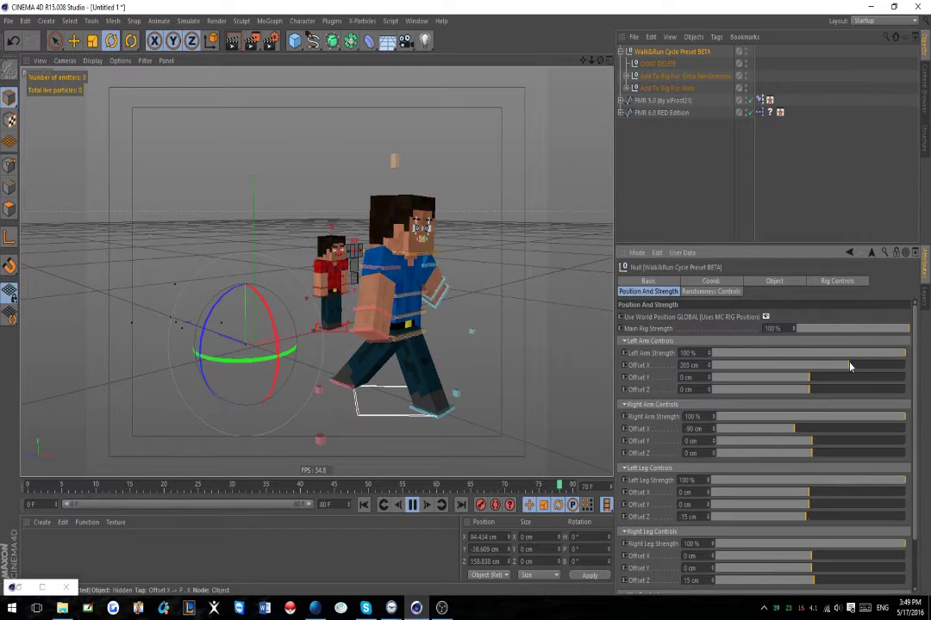
{"action": "left_click_drag", "start_coordinate": [872, 368], "coordinate": [869, 367]}
{"action": "left_click_drag", "start_coordinate": [817, 380], "coordinate": [806, 382]}
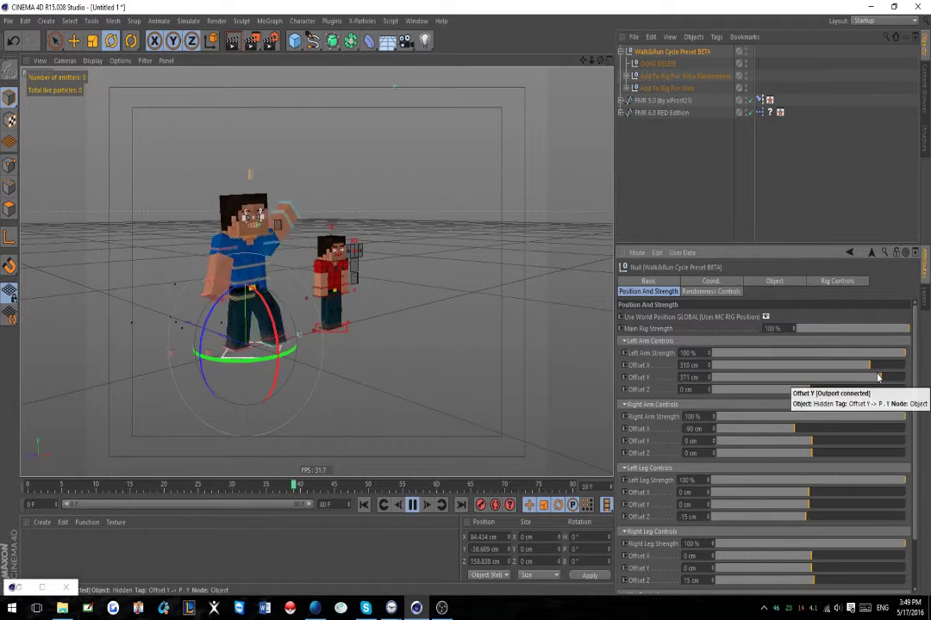
{"action": "left_click", "coordinate": [835, 390]}
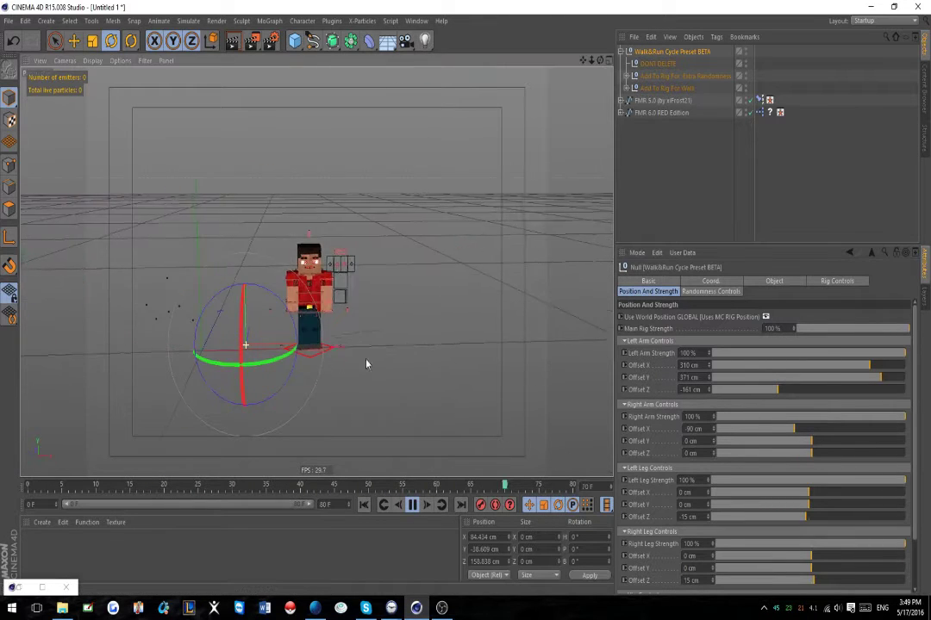
- Bring the left arm offsets back to a more natural X 49 cm, Y 68 cm and Z -4 cm
{"action": "left_click", "coordinate": [849, 378]}
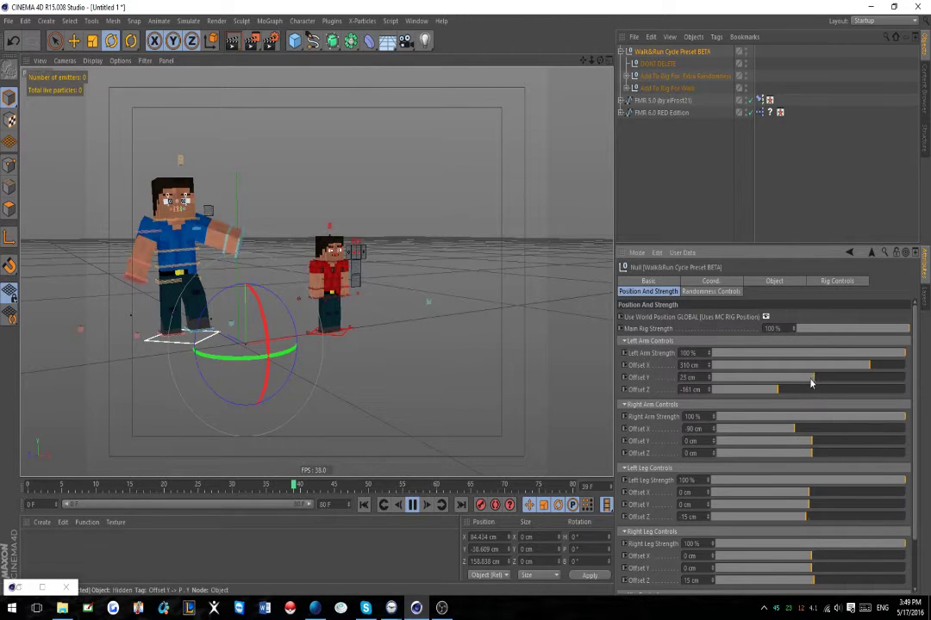
{"action": "left_click_drag", "start_coordinate": [810, 378], "coordinate": [741, 397]}
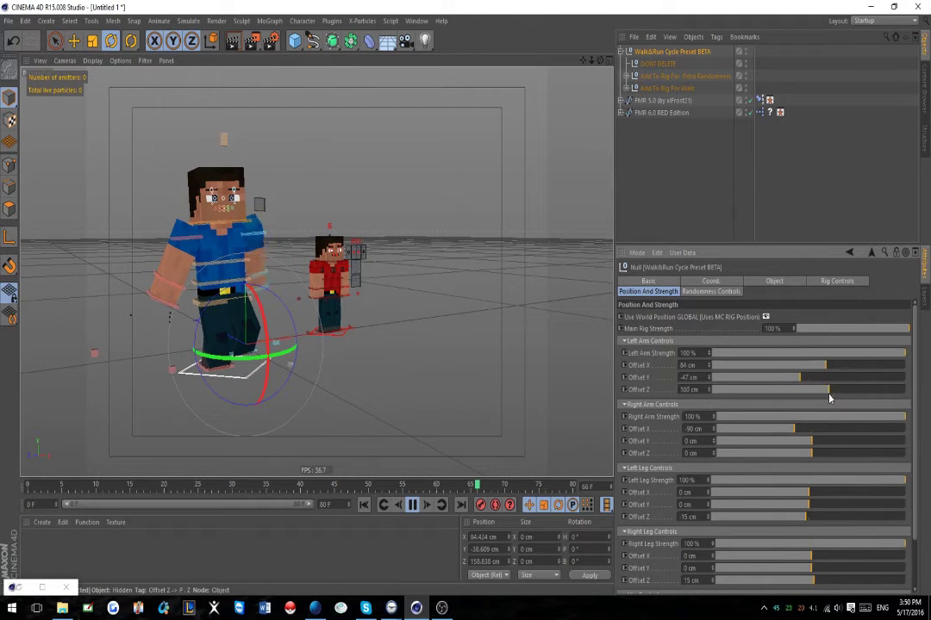
{"action": "left_click_drag", "start_coordinate": [810, 395], "coordinate": [786, 377]}
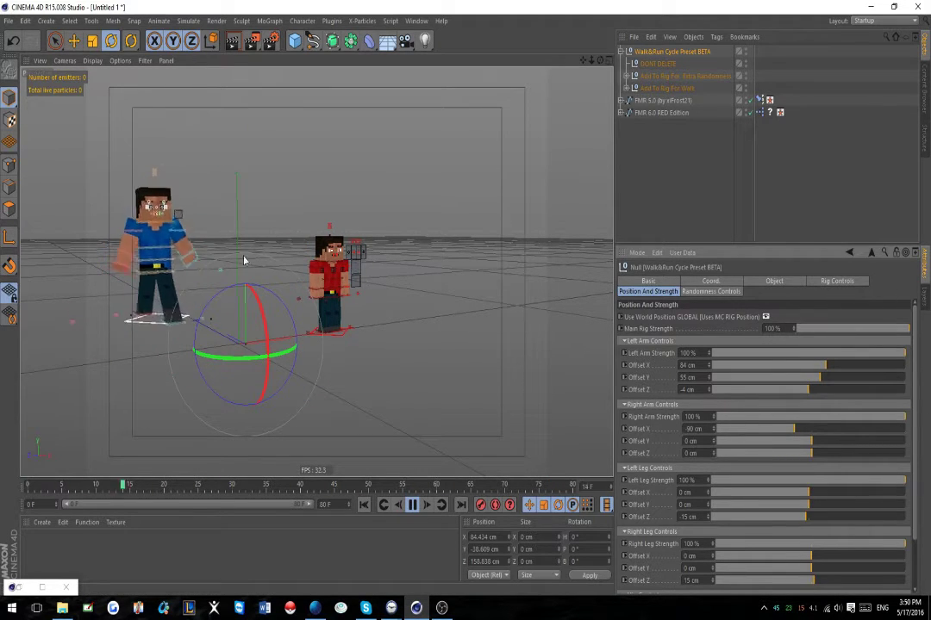
{"action": "left_click_drag", "start_coordinate": [823, 369], "coordinate": [809, 386]}
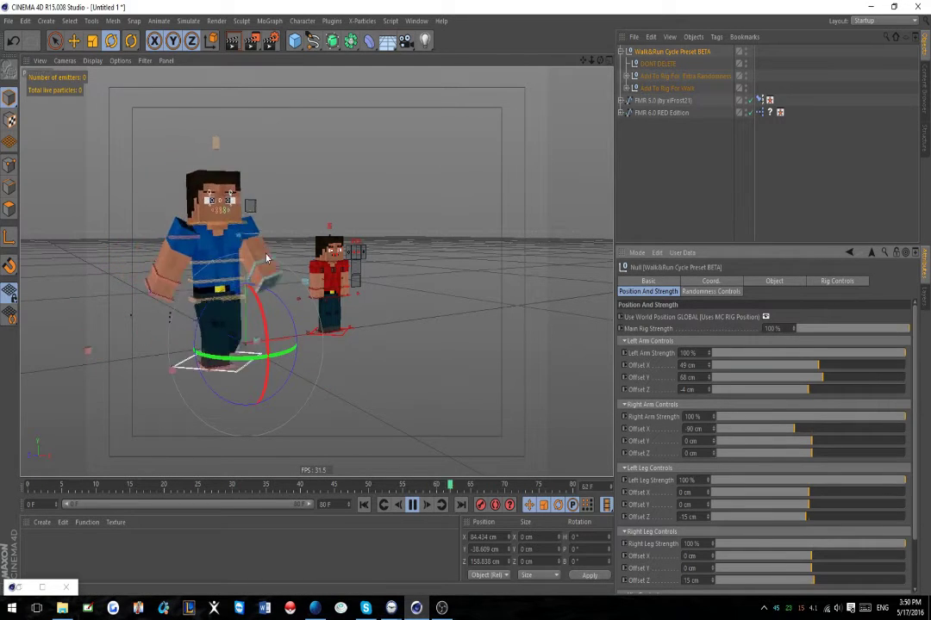
- Check the walk from several angles and refine the left arm offsets to X 49 cm, Y 47 cm and Z -31 cm
{"action": "left_click_drag", "start_coordinate": [369, 317], "coordinate": [339, 324], "text": "alt"}
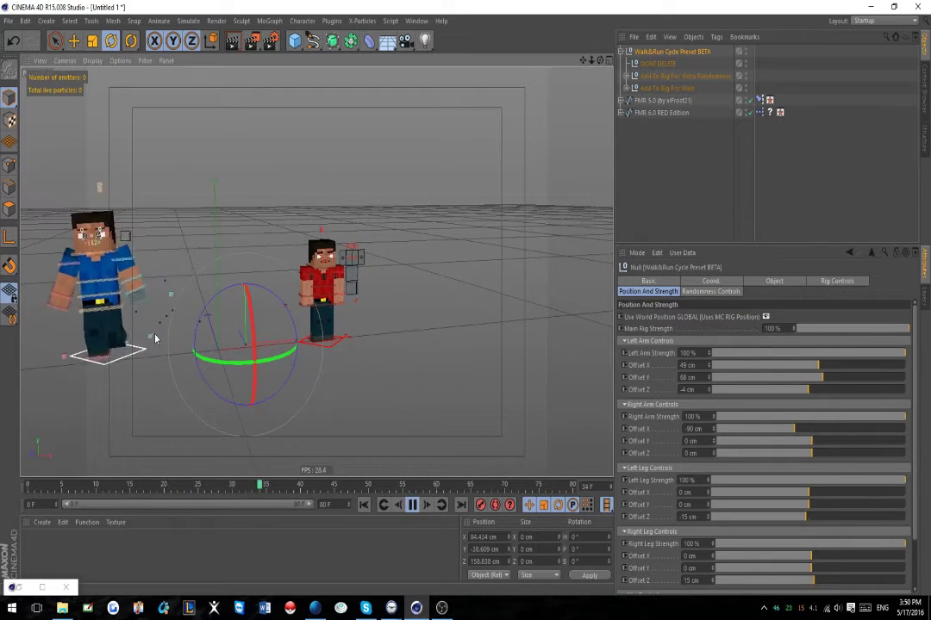
{"action": "middle_click_drag", "start_coordinate": [153, 339], "coordinate": [252, 294], "text": "alt"}
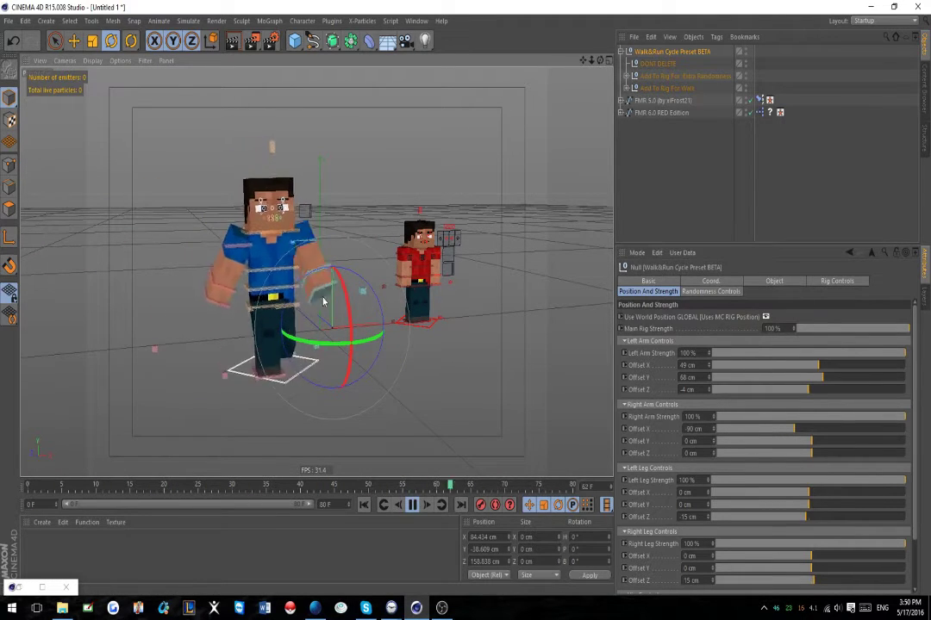
{"action": "left_click_drag", "start_coordinate": [410, 396], "coordinate": [333, 387], "text": "alt"}
{"action": "middle_click_drag", "start_coordinate": [243, 343], "coordinate": [317, 362], "text": "alt"}
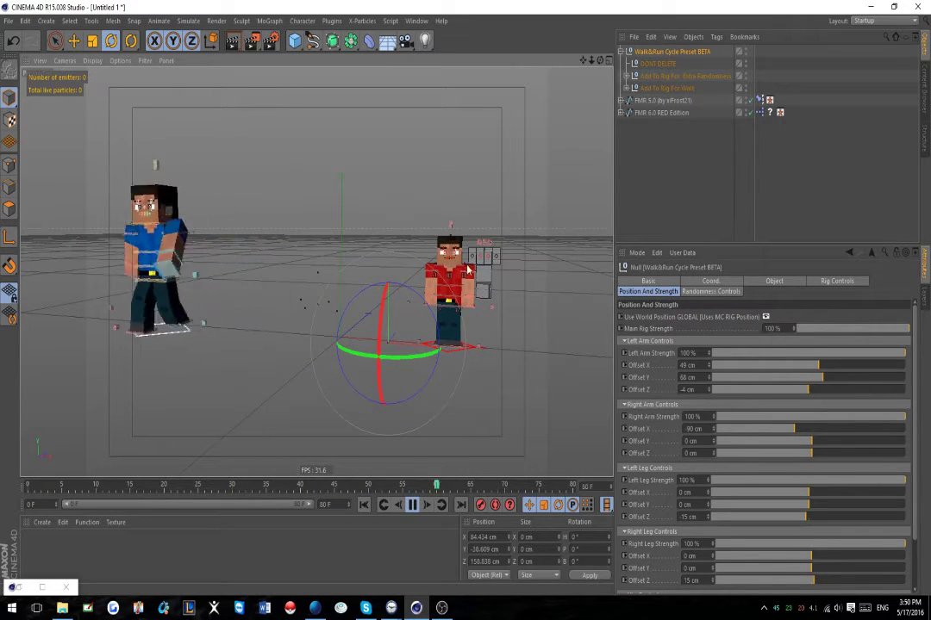
{"action": "middle_click_drag", "start_coordinate": [453, 272], "coordinate": [496, 250], "text": "alt"}
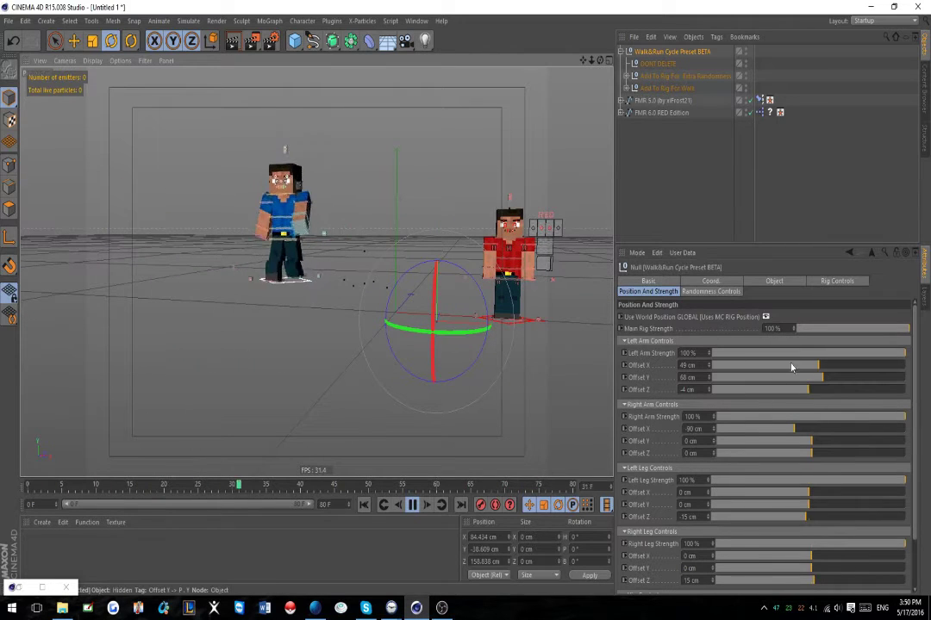
{"action": "left_click_drag", "start_coordinate": [822, 377], "coordinate": [833, 380]}
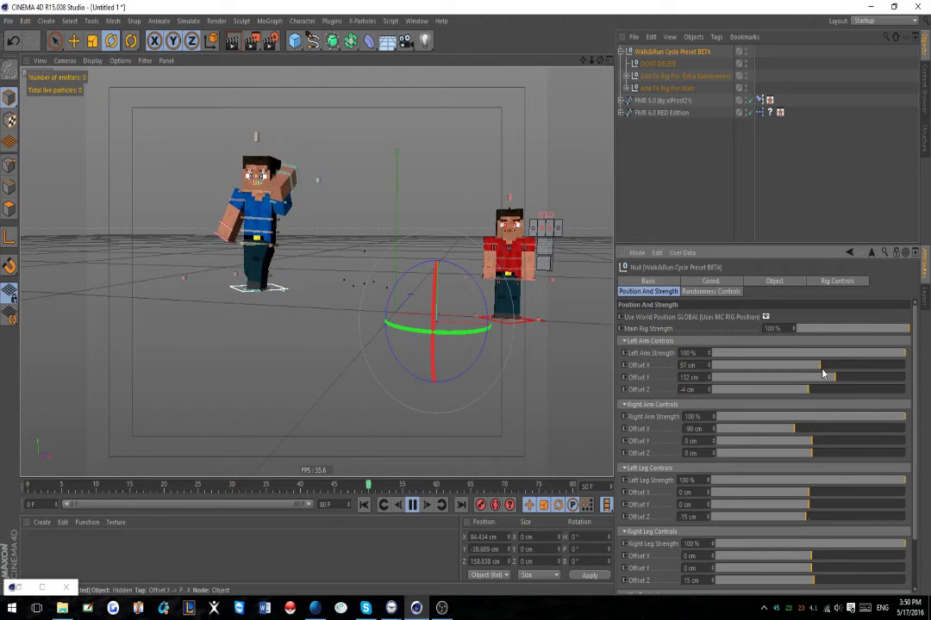
{"action": "mouse_move", "coordinate": [818, 394]}
{"action": "left_mouse_down"}
{"action": "mouse_move", "coordinate": [829, 394]}
{"action": "mouse_move", "coordinate": [802, 396]}
{"action": "left_mouse_up"}
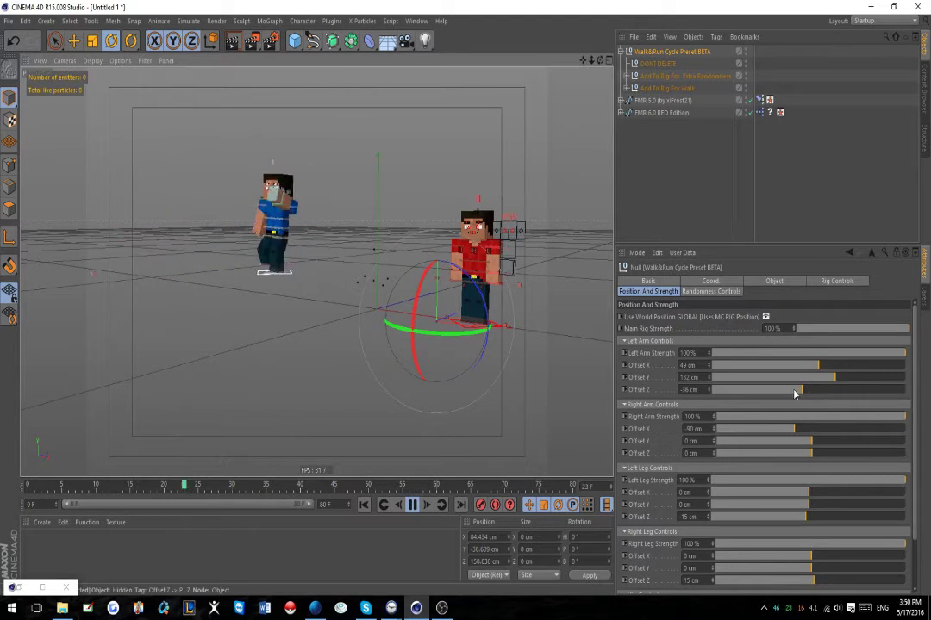
{"action": "left_click_drag", "start_coordinate": [793, 391], "coordinate": [816, 392]}
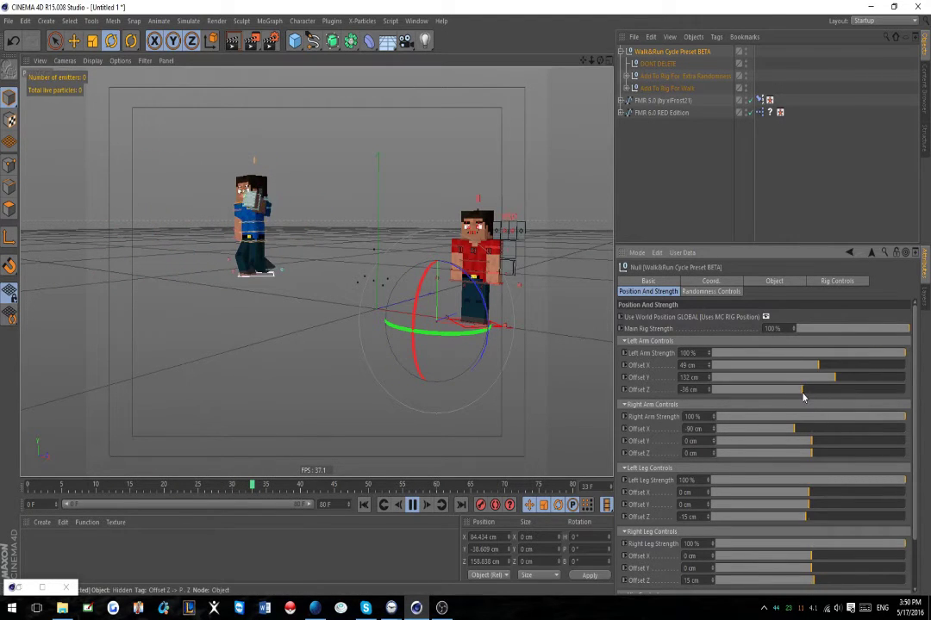
{"action": "left_click_drag", "start_coordinate": [826, 380], "coordinate": [807, 387]}
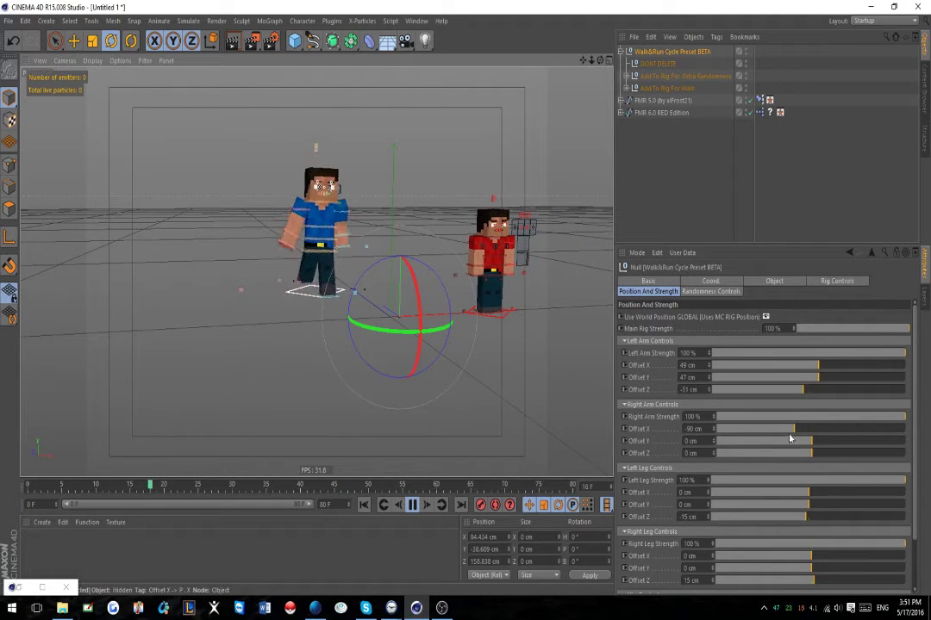
- Adjust the right arm offsets to X -87 cm, Y -27 cm and Z 27 cm
{"action": "mouse_move", "coordinate": [791, 433]}
{"action": "left_mouse_down"}
{"action": "mouse_move", "coordinate": [833, 433]}
{"action": "mouse_move", "coordinate": [786, 453]}
{"action": "left_mouse_up"}
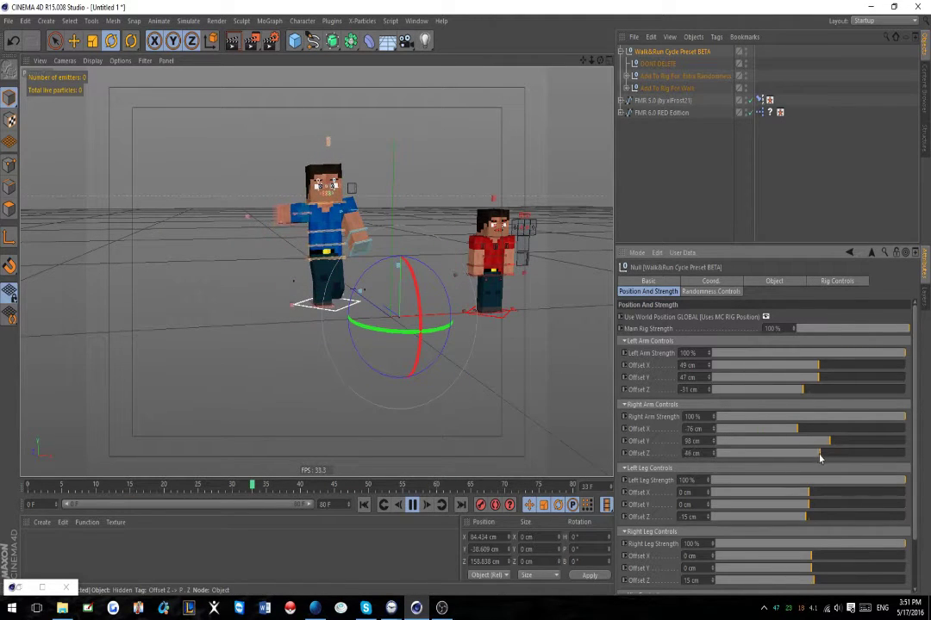
{"action": "left_click_drag", "start_coordinate": [797, 429], "coordinate": [815, 433]}
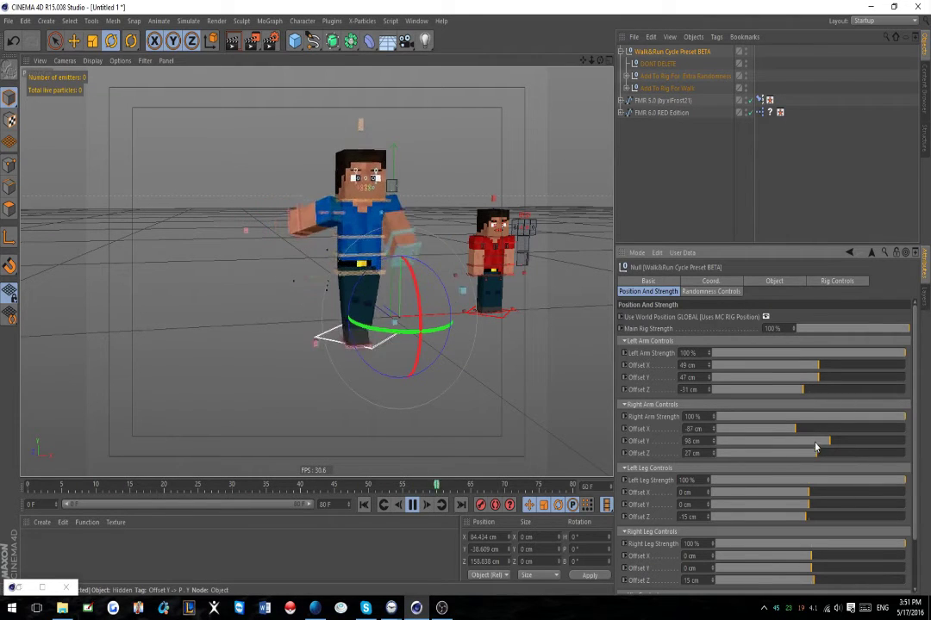
{"action": "left_click_drag", "start_coordinate": [804, 444], "coordinate": [806, 445]}
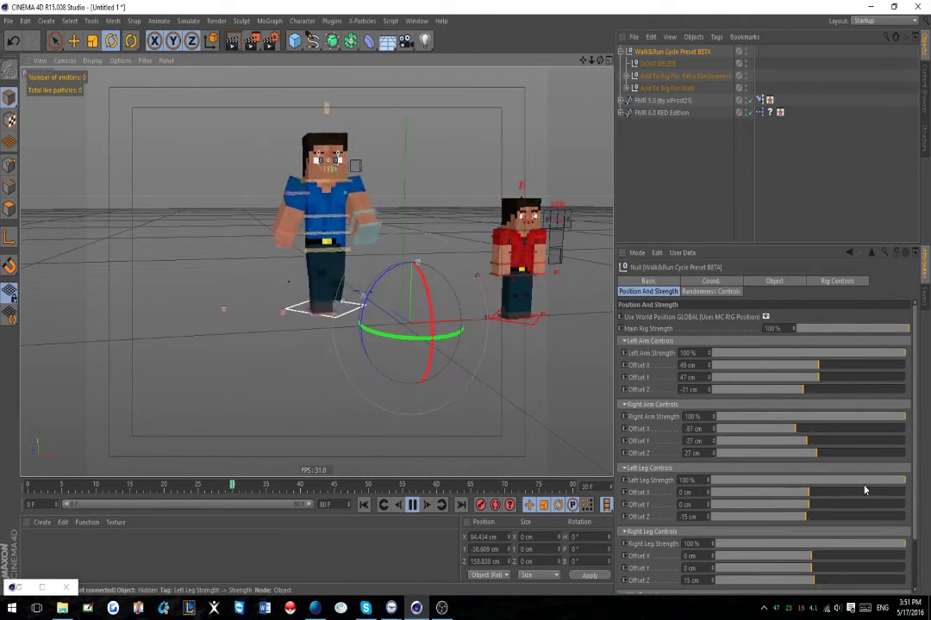
- Test Left Leg Strength at 0 %, restore it to 100 %, and set the left leg's Offset X to 12 cm
{"action": "left_click_drag", "start_coordinate": [864, 483], "coordinate": [793, 488]}
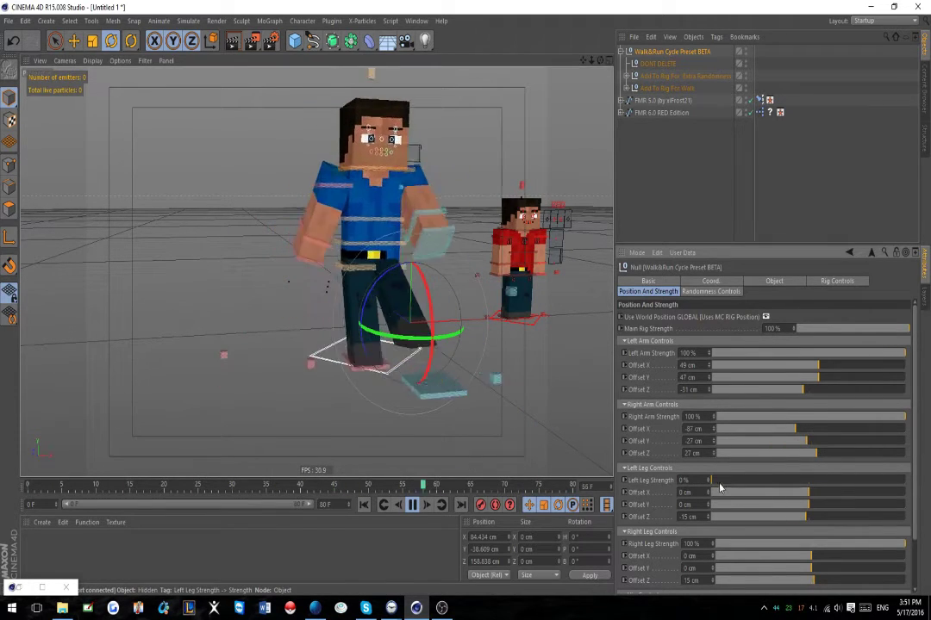
{"action": "left_click_drag", "start_coordinate": [783, 480], "coordinate": [810, 509]}
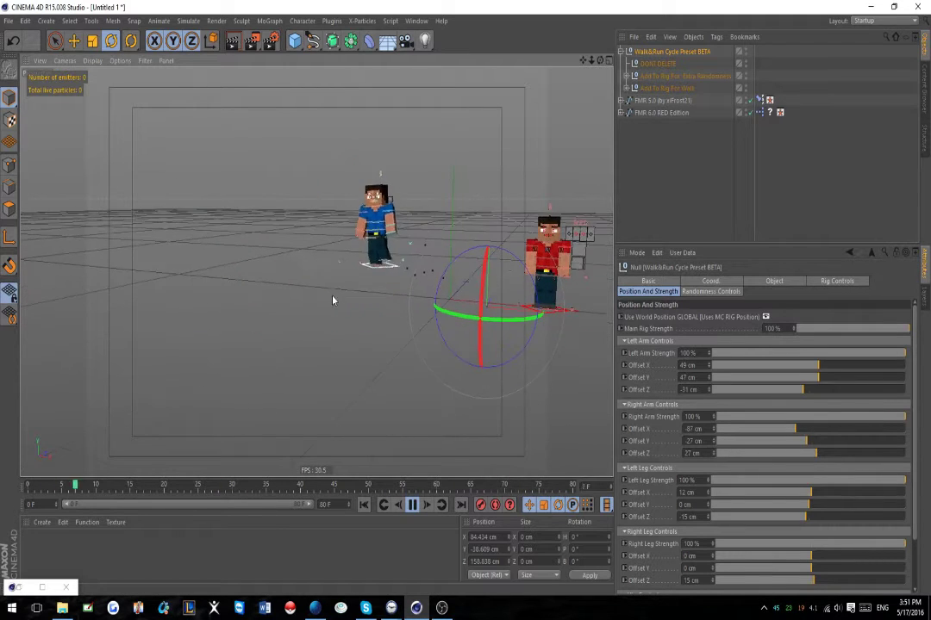
- Test the right arm's Offset Z at 76 cm, restore it to 27 cm, and try left leg offsets of X 41 cm, Y 20 cm and Z -33 cm
{"action": "left_click", "coordinate": [828, 455]}
{"action": "left_click_drag", "start_coordinate": [832, 458], "coordinate": [817, 454]}
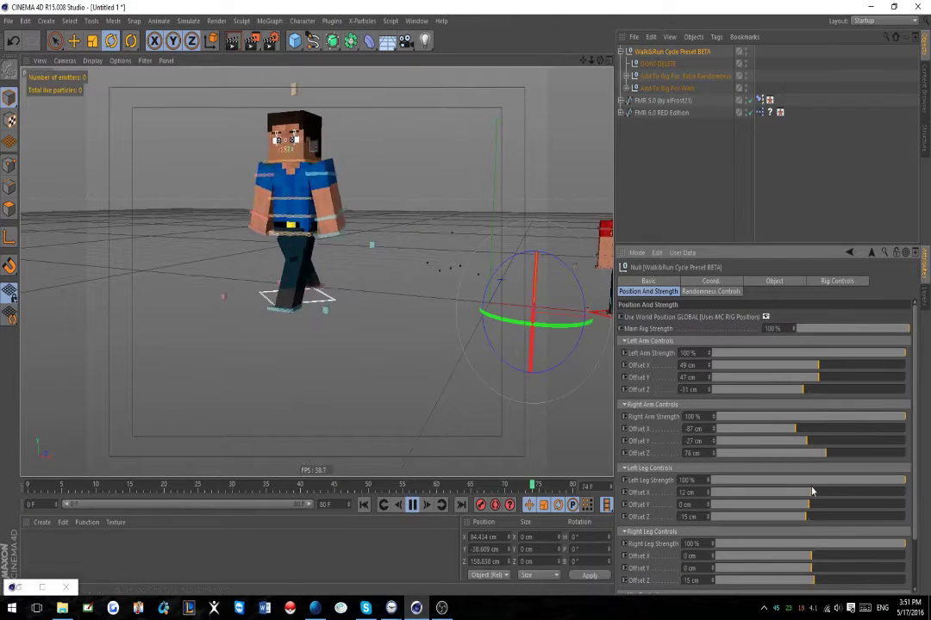
{"action": "mouse_move", "coordinate": [815, 518]}
{"action": "left_mouse_down"}
{"action": "mouse_move", "coordinate": [832, 518]}
{"action": "mouse_move", "coordinate": [822, 521]}
{"action": "left_mouse_up"}
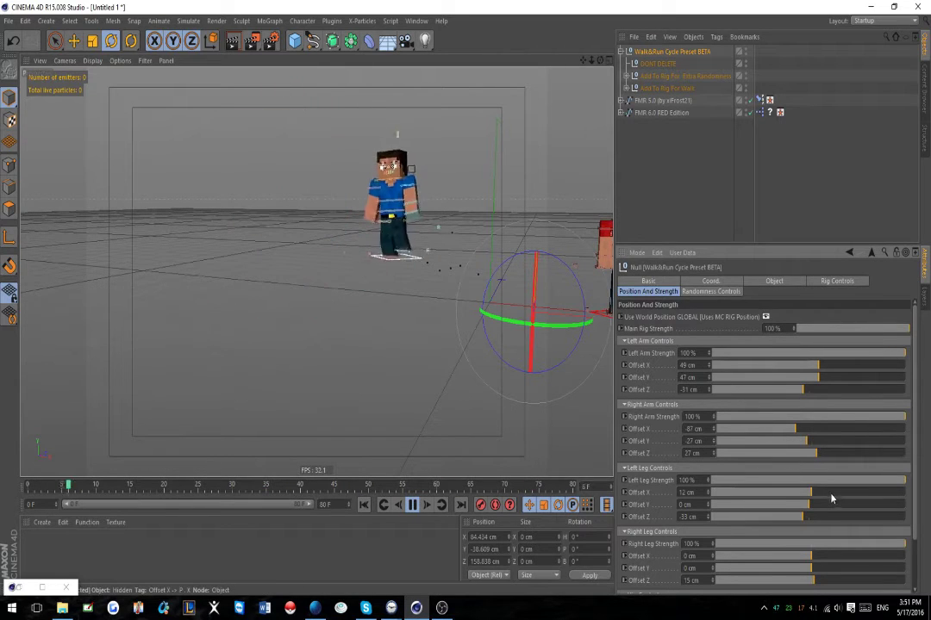
{"action": "mouse_move", "coordinate": [819, 499]}
{"action": "left_mouse_down"}
{"action": "mouse_move", "coordinate": [833, 499]}
{"action": "mouse_move", "coordinate": [818, 506]}
{"action": "left_mouse_up"}
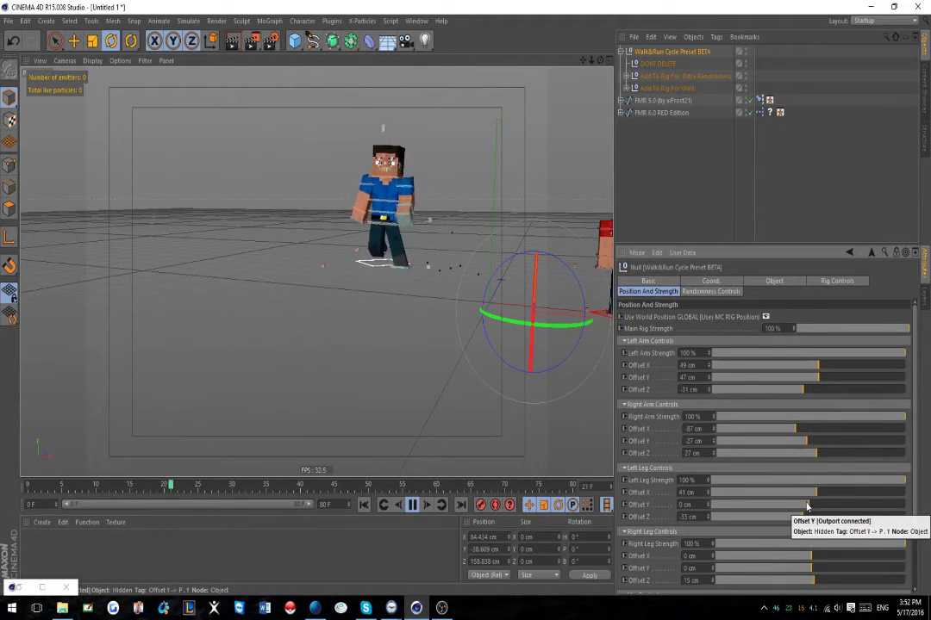
{"action": "left_click_drag", "start_coordinate": [807, 506], "coordinate": [804, 509]}
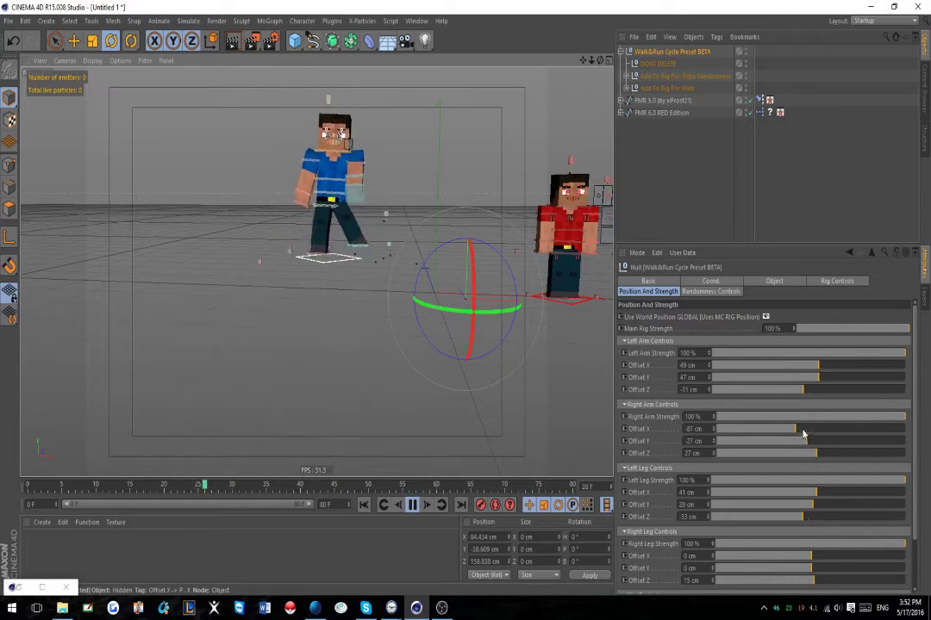
- Set the left leg offsets to X 9 cm, Y 1 cm and Z 73 cm, and test Left Leg Strength at 51 % before restoring 100 %
{"action": "left_click", "coordinate": [810, 505]}
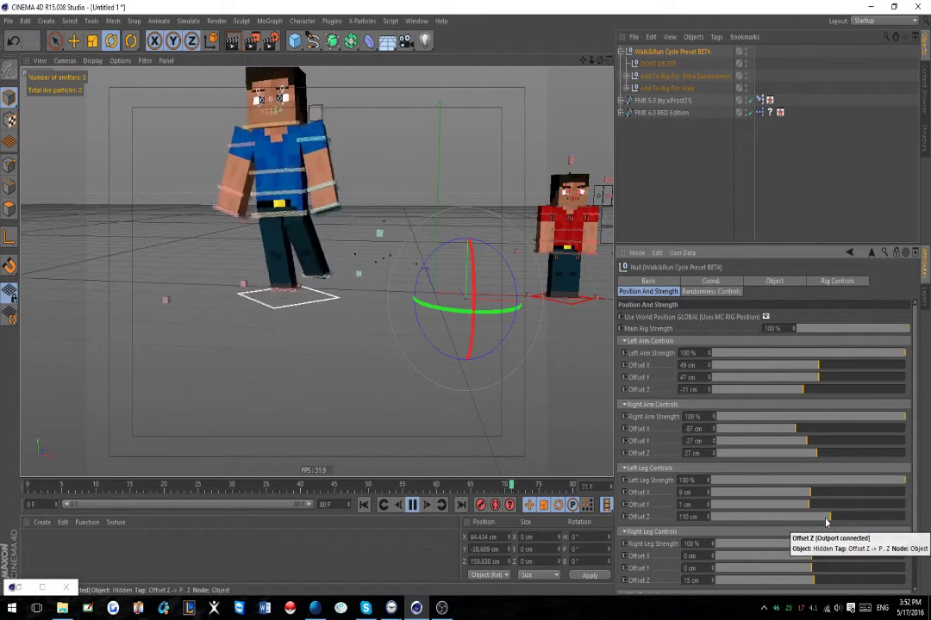
{"action": "left_click_drag", "start_coordinate": [827, 519], "coordinate": [823, 519]}
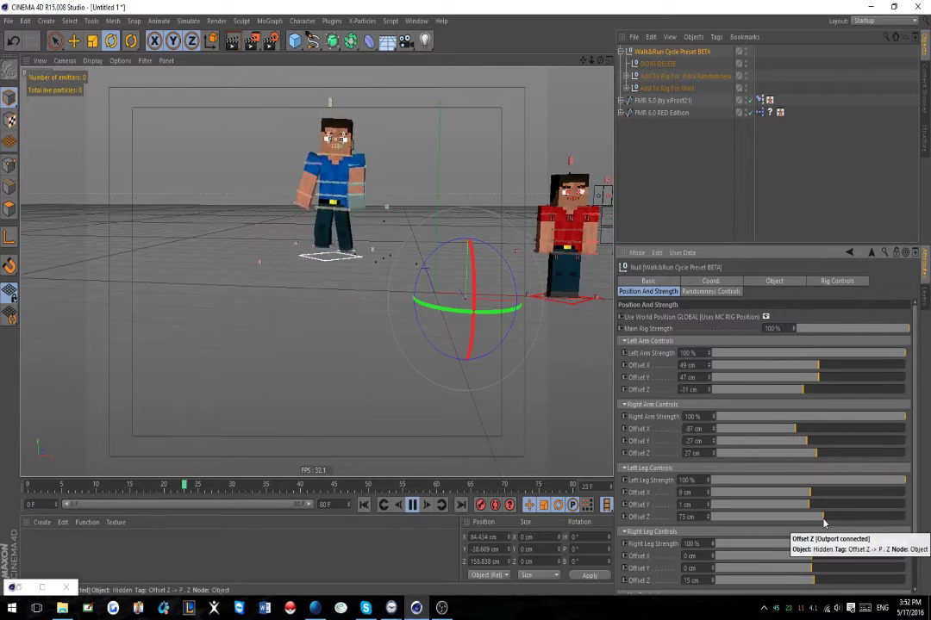
{"action": "left_click", "coordinate": [838, 481]}
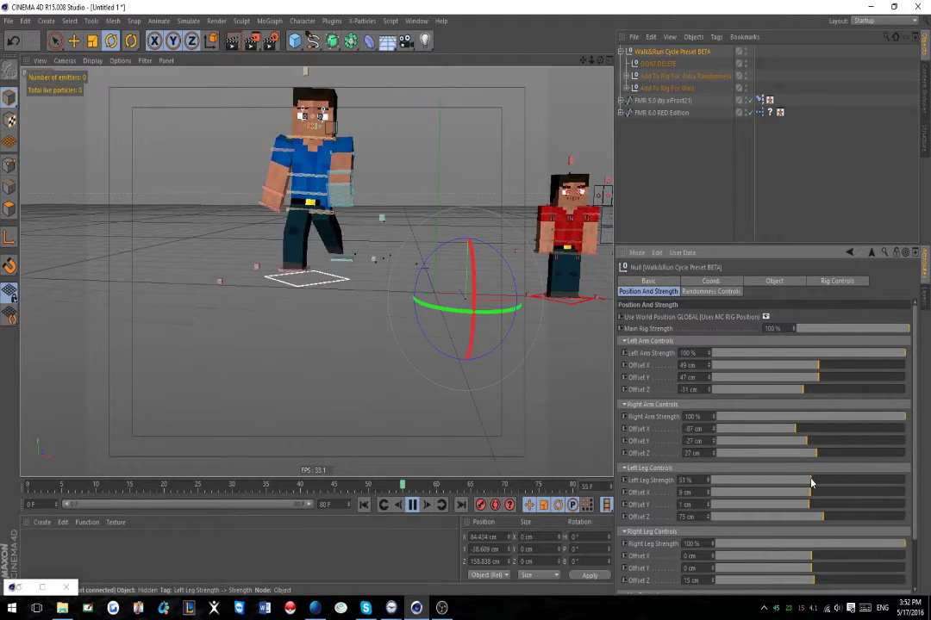
{"action": "mouse_move", "coordinate": [810, 484]}
{"action": "left_mouse_down"}
{"action": "mouse_move", "coordinate": [836, 484]}
{"action": "mouse_move", "coordinate": [803, 482]}
{"action": "left_mouse_up"}
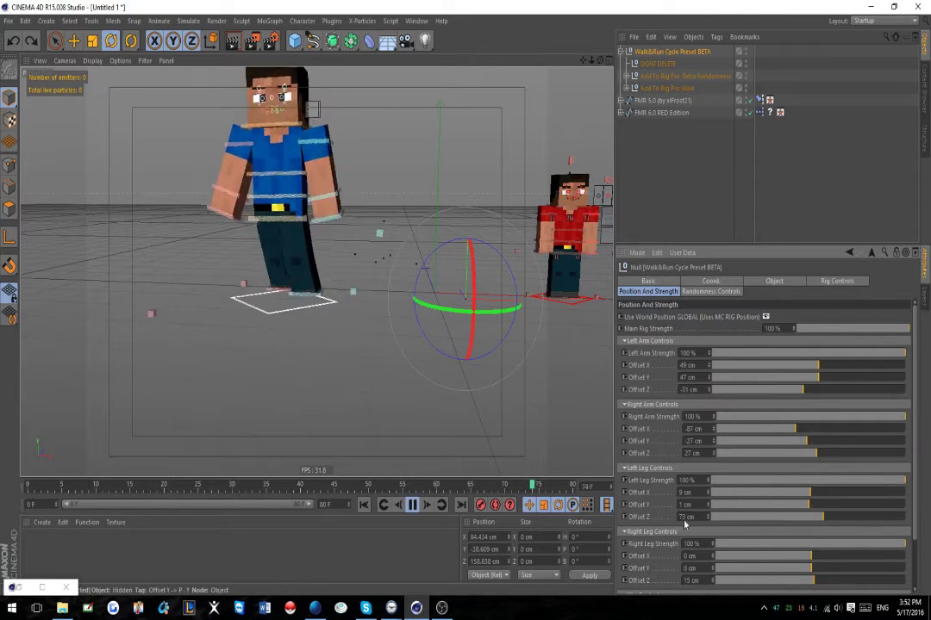
- Test the right leg's Offset Y at 160 cm, and settle the right leg offsets at X 11 cm and Y 3 cm
{"action": "mouse_move", "coordinate": [821, 568]}
{"action": "left_mouse_down"}
{"action": "mouse_move", "coordinate": [843, 569]}
{"action": "mouse_move", "coordinate": [745, 556]}
{"action": "mouse_move", "coordinate": [834, 563]}
{"action": "left_mouse_up"}
{"action": "left_click", "coordinate": [835, 556]}
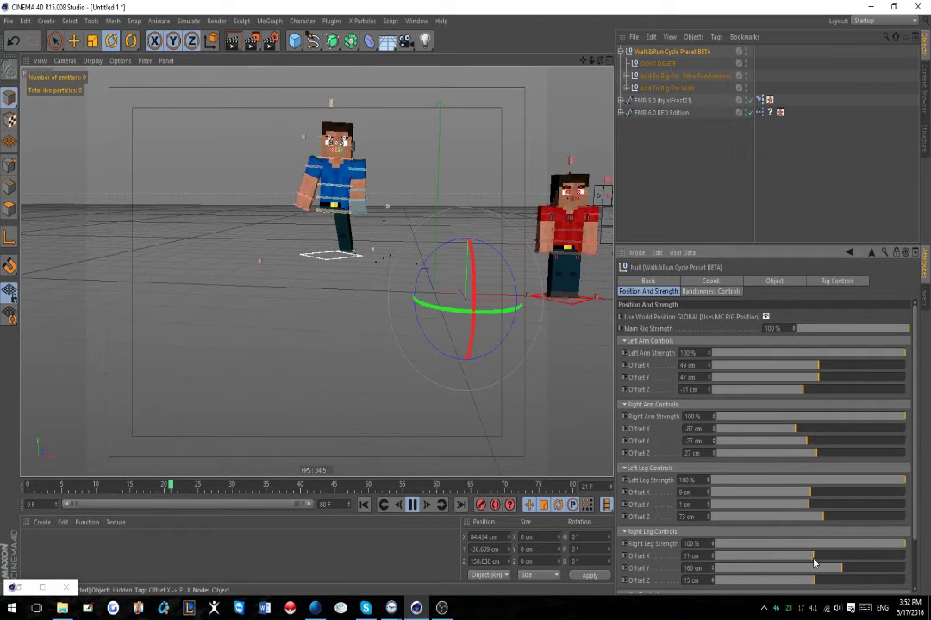
{"action": "scroll", "coordinate": [801, 573], "scroll_direction": "down", "scroll_amount": 1}
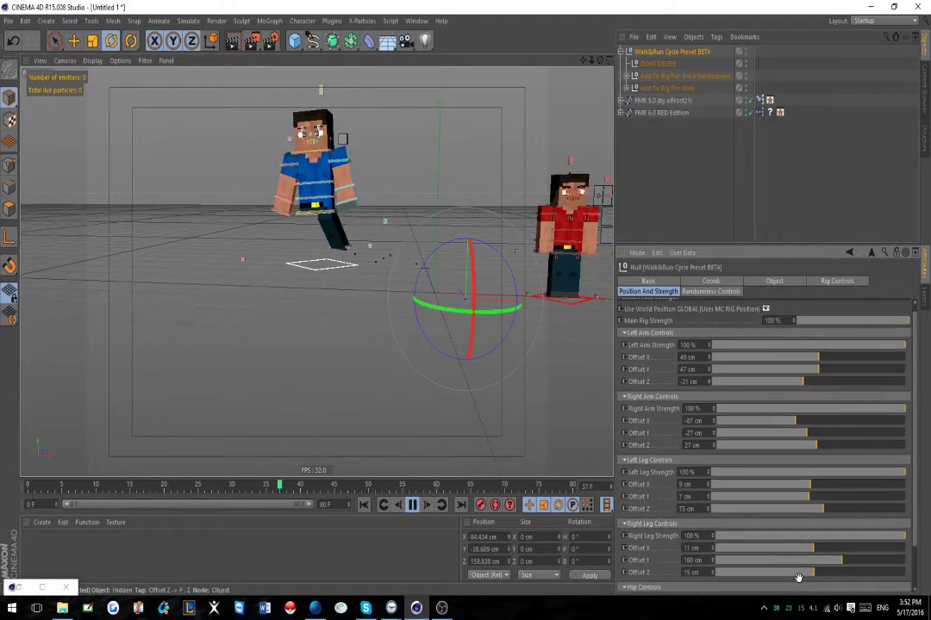
{"action": "left_click_drag", "start_coordinate": [798, 577], "coordinate": [818, 561]}
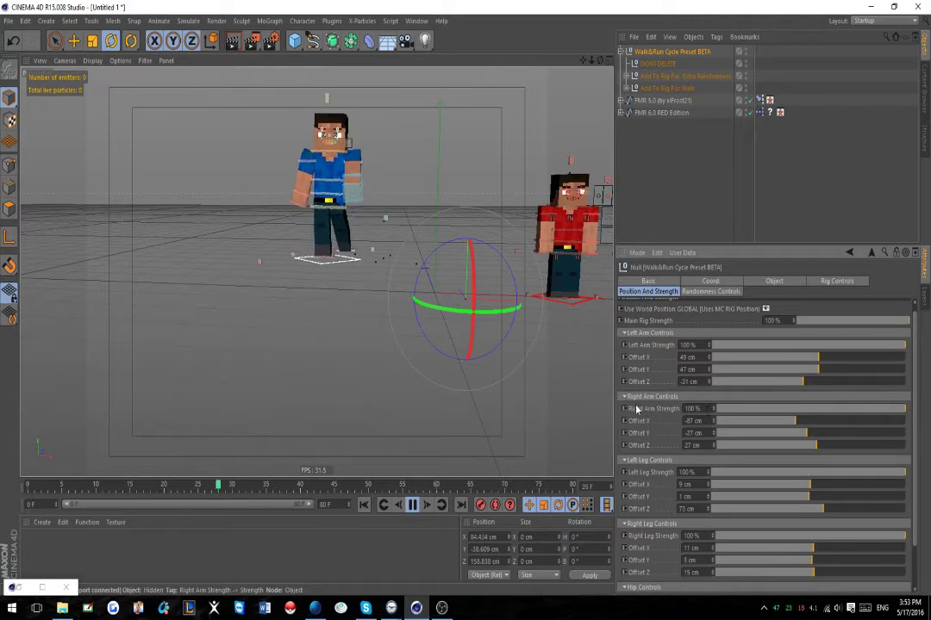
- Try hip Offset X at 26 cm and set it to -9 cm, and test hip Offset Y at 116 cm before restoring 75 cm
{"action": "scroll", "coordinate": [339, 268], "scroll_direction": "down", "scroll_amount": 3}
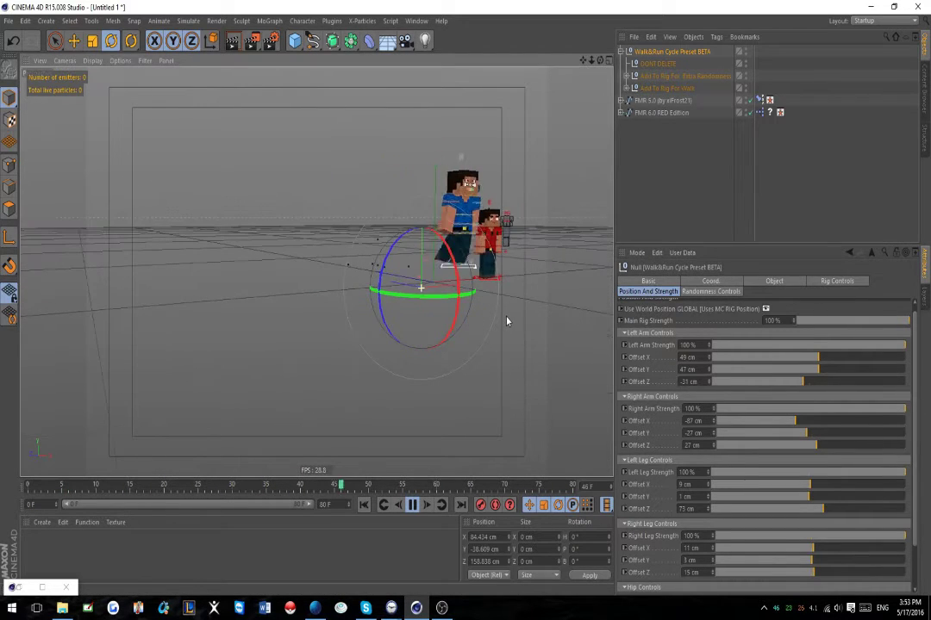
{"action": "middle_click_drag", "start_coordinate": [506, 320], "coordinate": [445, 313], "text": "alt"}
{"action": "left_click_drag", "start_coordinate": [508, 360], "coordinate": [557, 369], "text": "alt"}
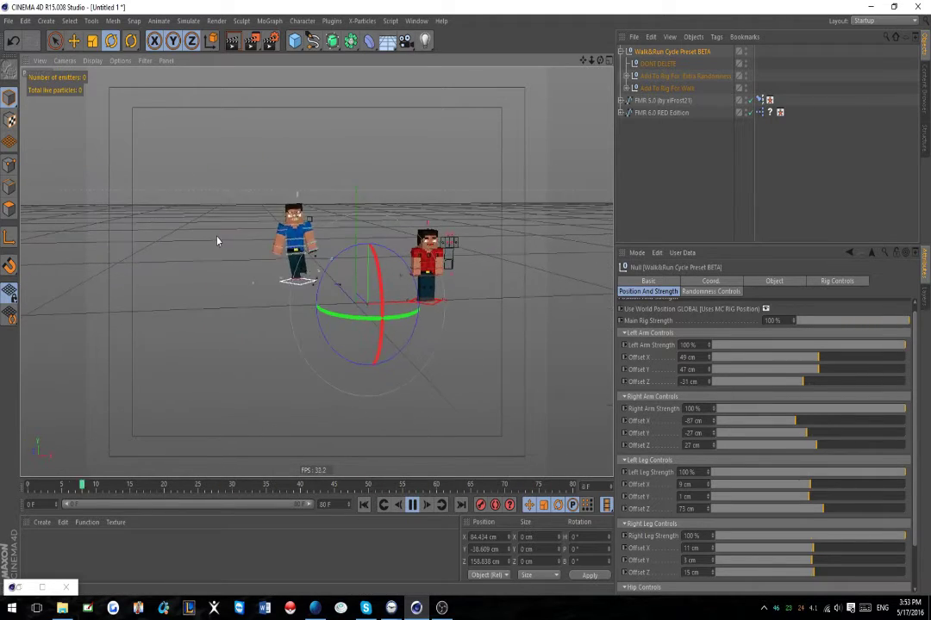
{"action": "scroll", "coordinate": [332, 279], "scroll_direction": "up", "scroll_amount": 3}
{"action": "left_click_drag", "start_coordinate": [441, 309], "coordinate": [345, 310], "text": "alt"}
{"action": "scroll", "coordinate": [268, 245], "scroll_direction": "down", "scroll_amount": 4}
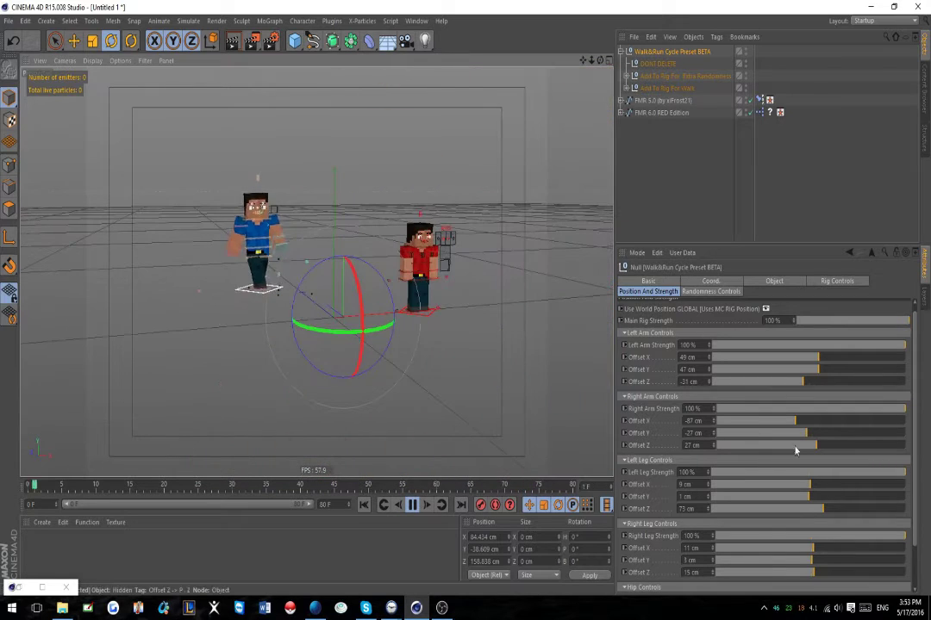
{"action": "scroll", "coordinate": [642, 513], "scroll_direction": "down", "scroll_amount": 2}
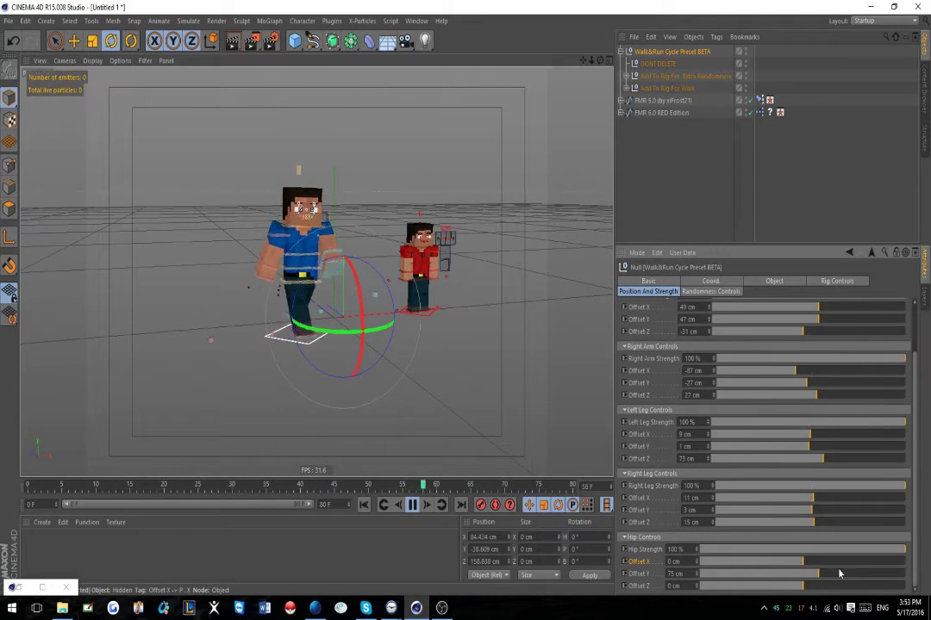
{"action": "left_click_drag", "start_coordinate": [819, 566], "coordinate": [808, 566]}
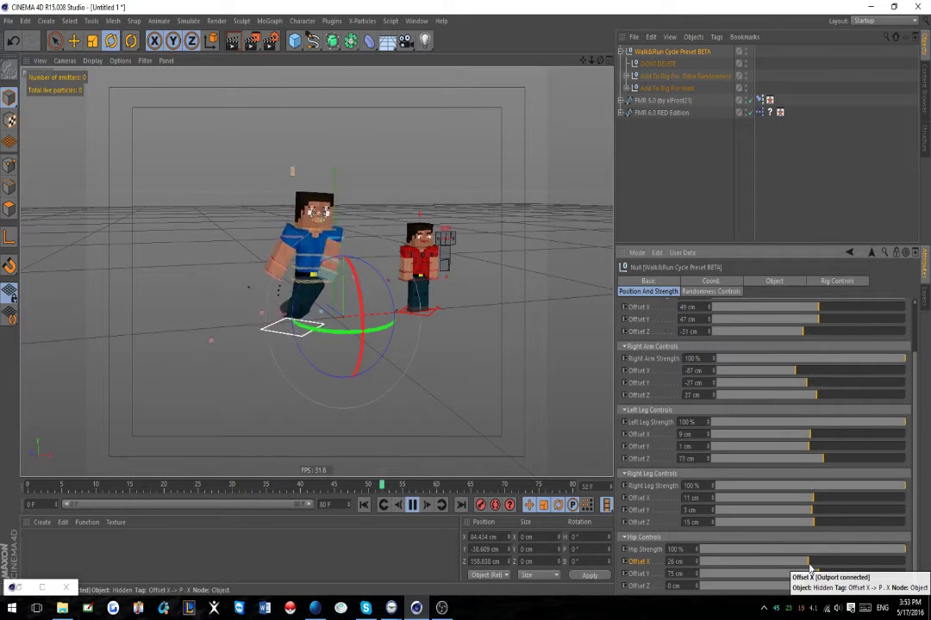
{"action": "left_click_drag", "start_coordinate": [808, 569], "coordinate": [800, 568]}
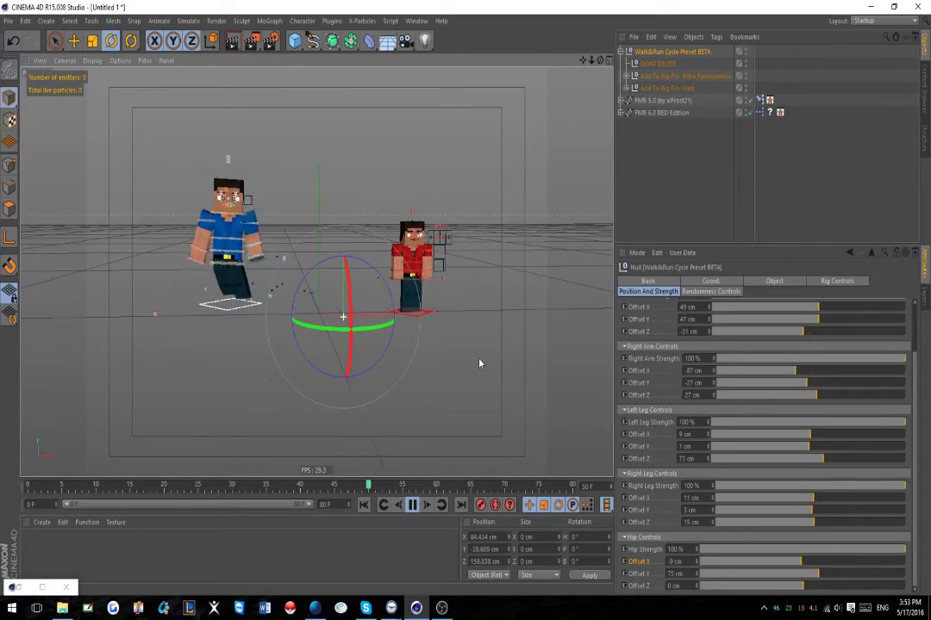
{"action": "mouse_move", "coordinate": [830, 575]}
{"action": "left_mouse_down"}
{"action": "mouse_move", "coordinate": [841, 576]}
{"action": "mouse_move", "coordinate": [812, 580]}
{"action": "left_mouse_up"}
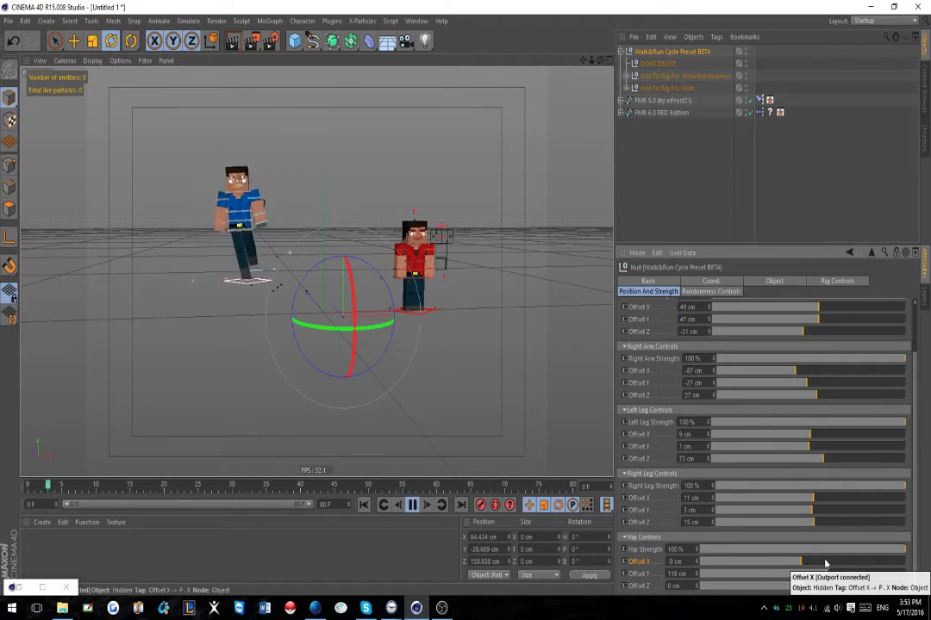
{"action": "mouse_move", "coordinate": [825, 562]}
{"action": "left_mouse_down"}
{"action": "mouse_move", "coordinate": [835, 565]}
{"action": "mouse_move", "coordinate": [816, 562]}
{"action": "left_mouse_up"}
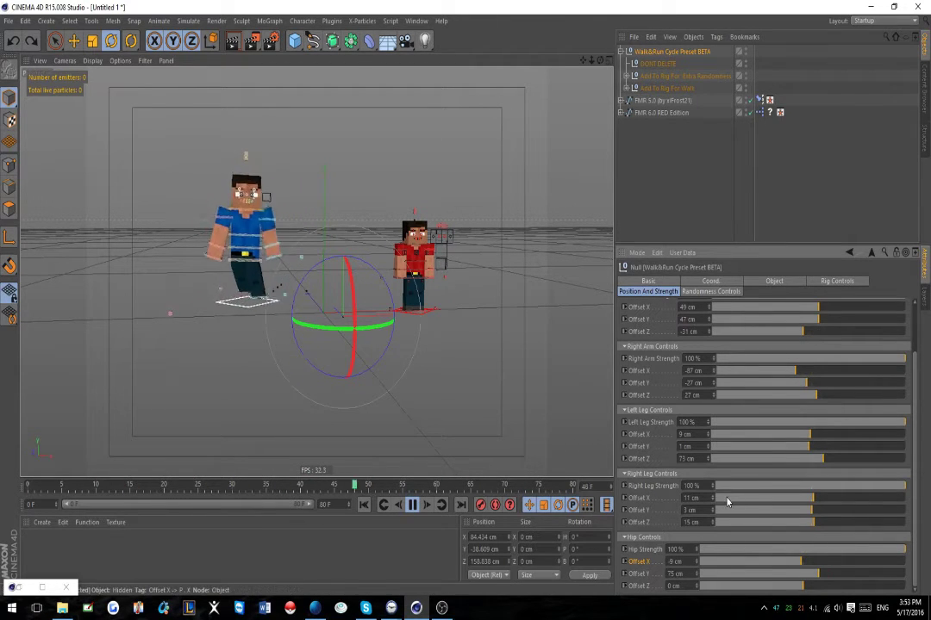
- Inspect the arm and leg joints in the FMR 5.0 rig's hierarchy and the IK tags of both legs
{"action": "left_click", "coordinate": [620, 100]}
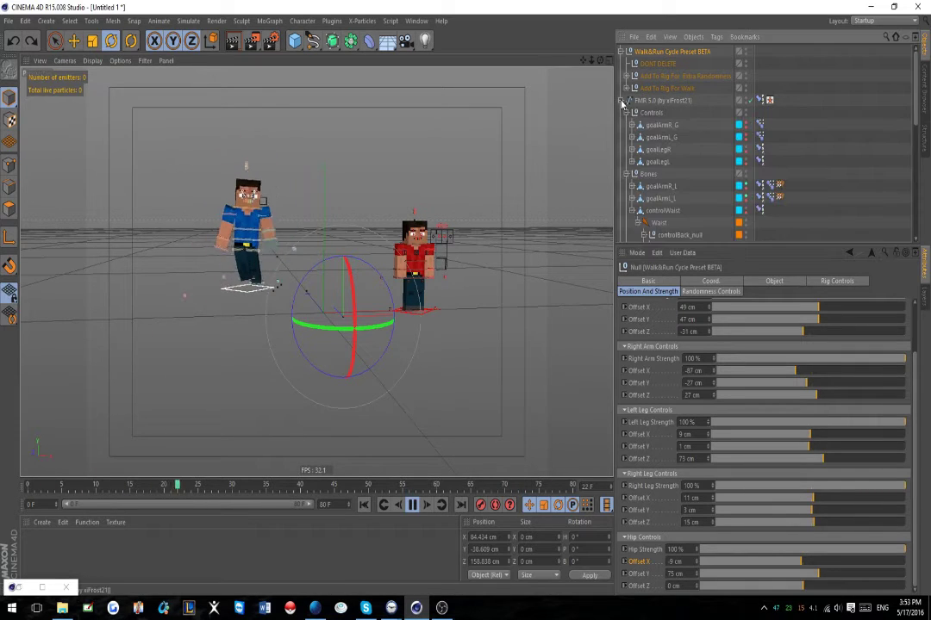
{"action": "scroll", "coordinate": [704, 160], "scroll_direction": "down", "scroll_amount": 3}
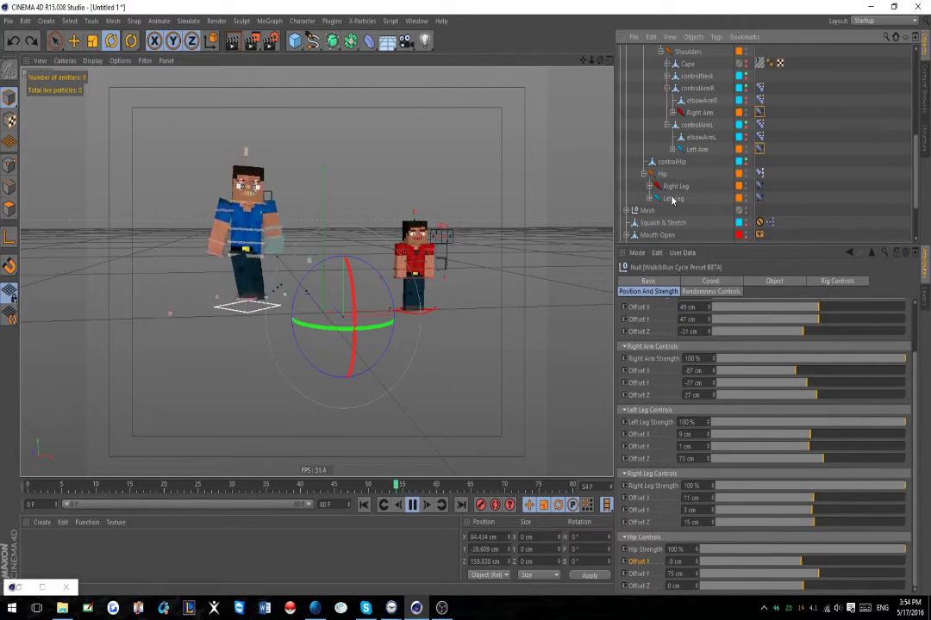
{"action": "left_click_drag", "start_coordinate": [654, 192], "coordinate": [680, 201]}
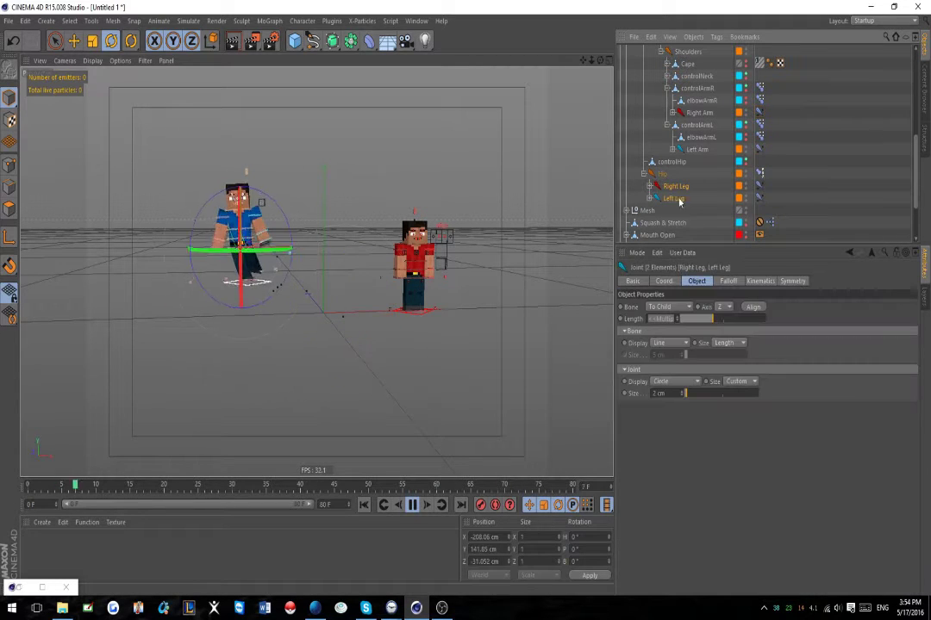
{"action": "left_click", "coordinate": [666, 189]}
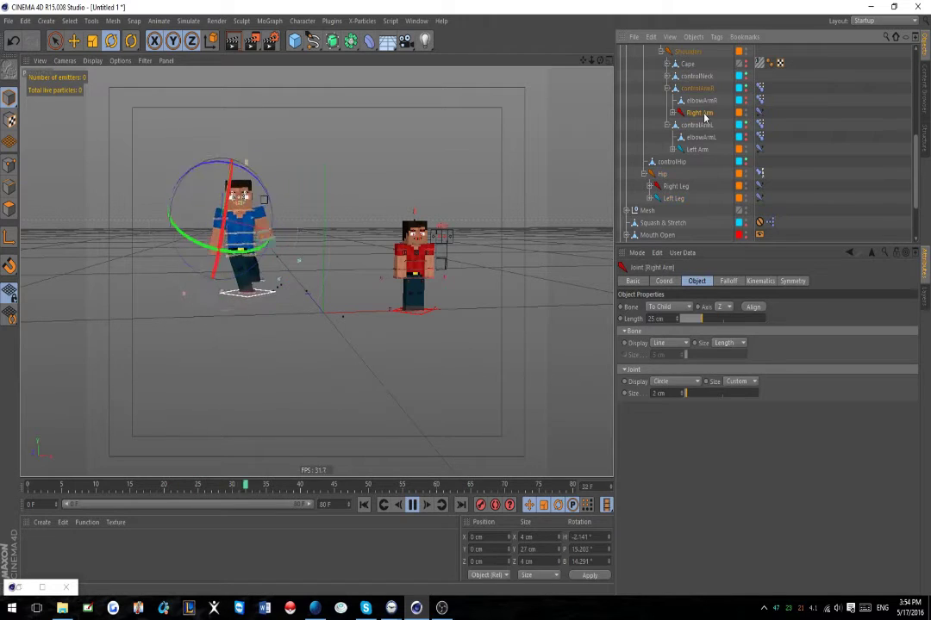
{"action": "scroll", "coordinate": [705, 121], "scroll_direction": "up", "scroll_amount": 3}
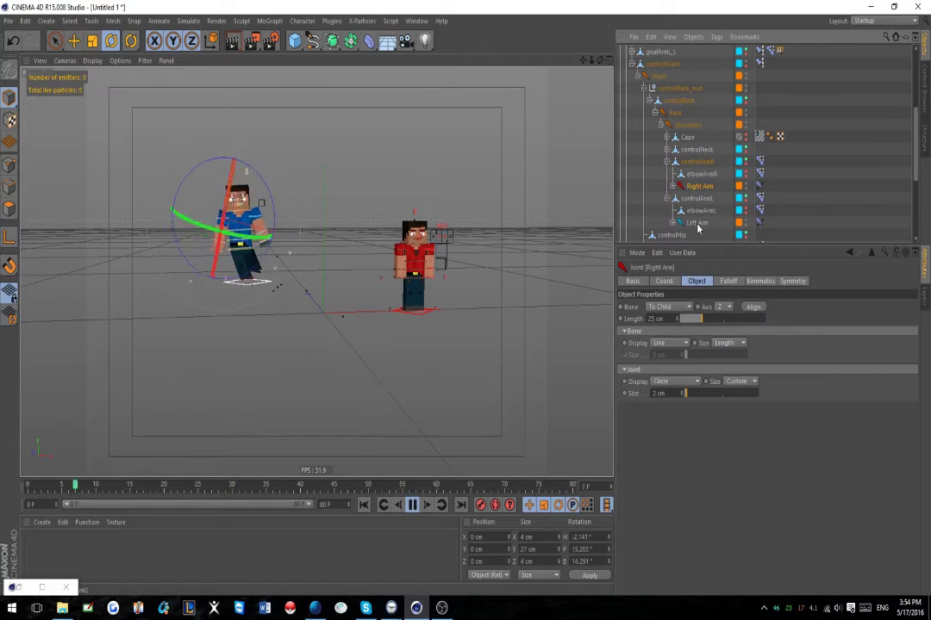
{"action": "scroll", "coordinate": [756, 228], "scroll_direction": "down", "scroll_amount": 3}
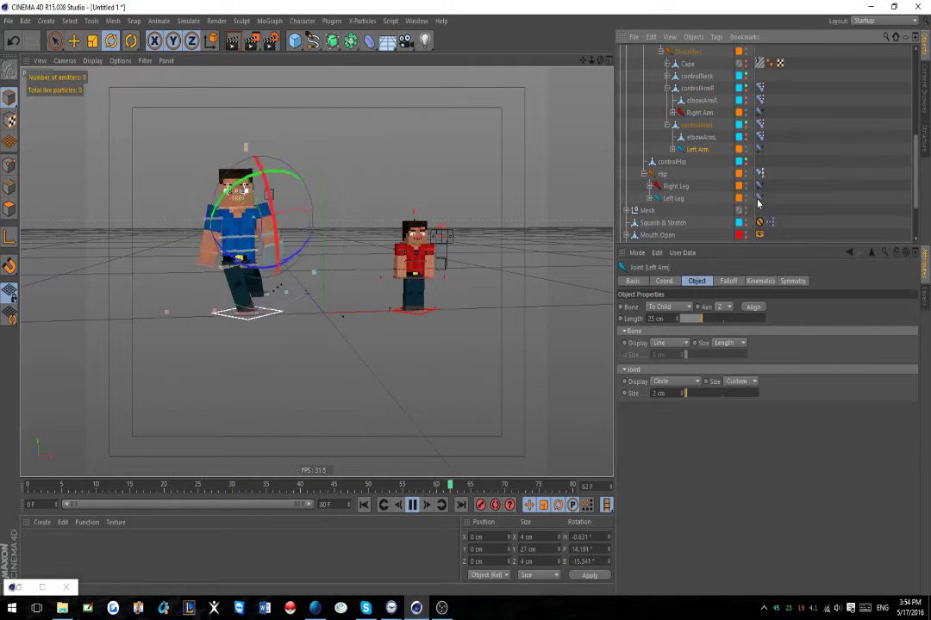
{"action": "left_click", "coordinate": [758, 198]}
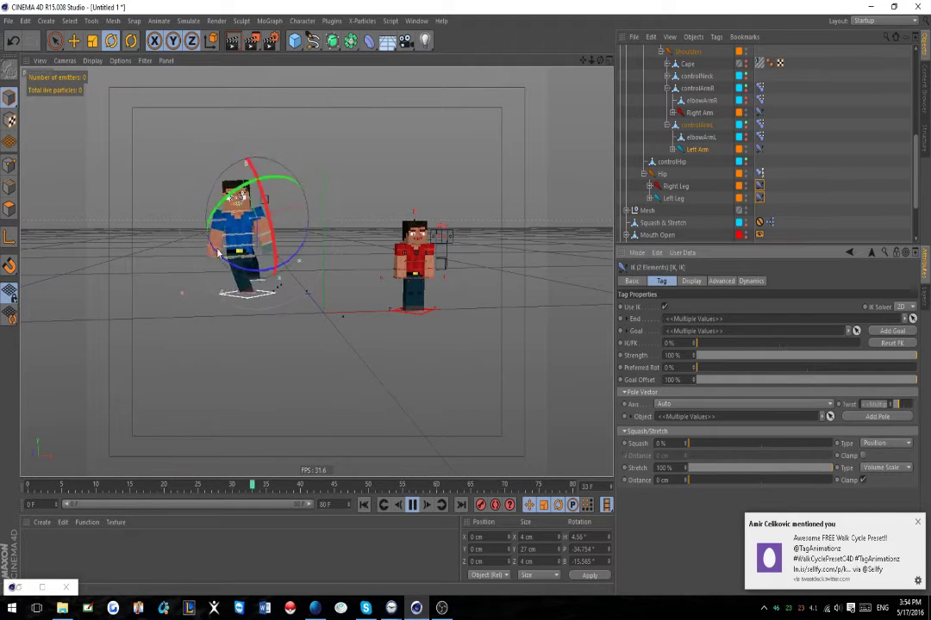
{"action": "left_click", "coordinate": [830, 187]}
- In the Walk&Run Cycle Preset BETA, test right leg Offset Y at -195 cm and set the hip offsets to Y 41 cm and Z -11 cm
{"action": "scroll", "coordinate": [810, 219], "scroll_direction": "up", "scroll_amount": 6}
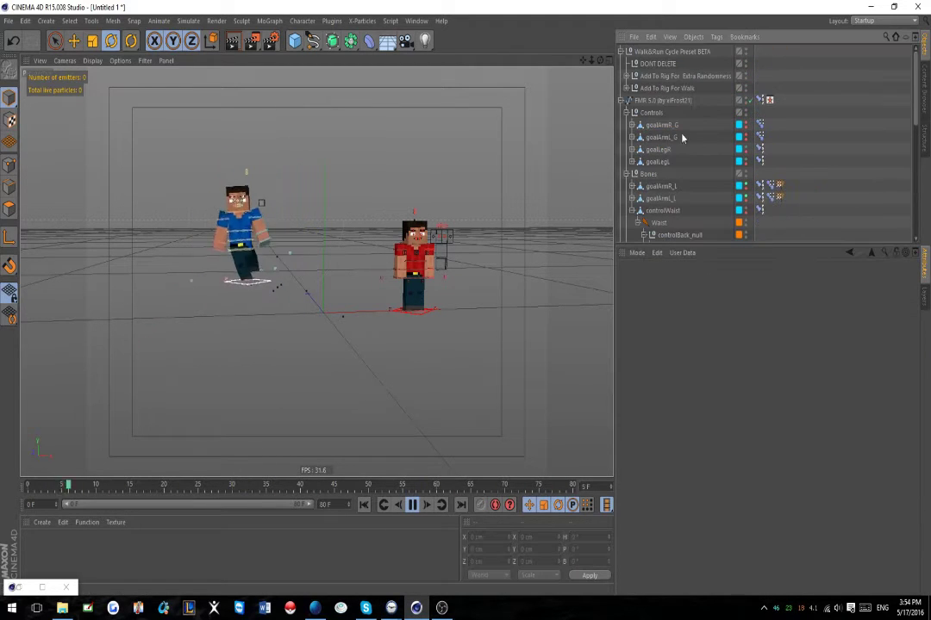
{"action": "left_click", "coordinate": [655, 54]}
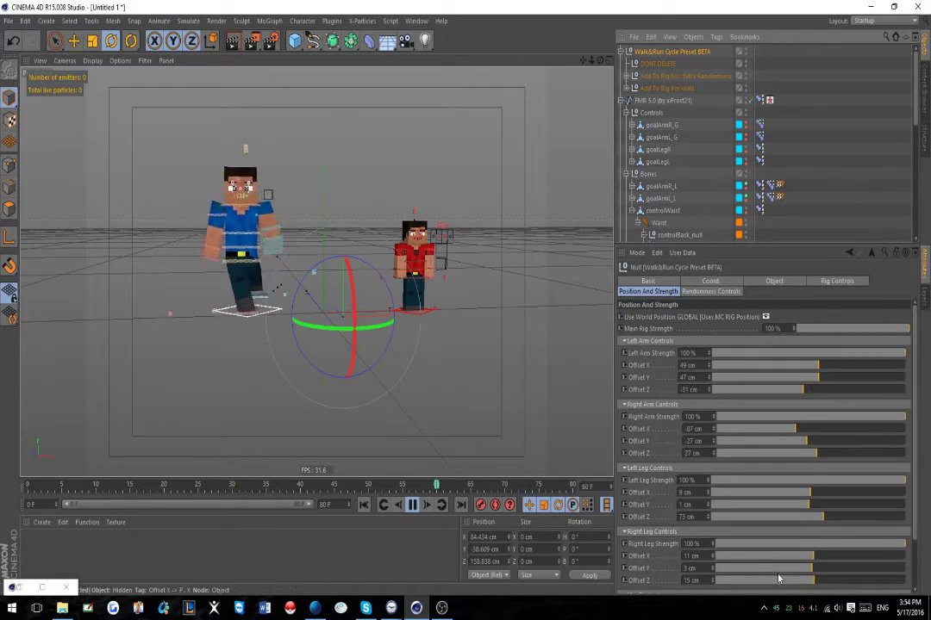
{"action": "left_click_drag", "start_coordinate": [808, 564], "coordinate": [825, 576]}
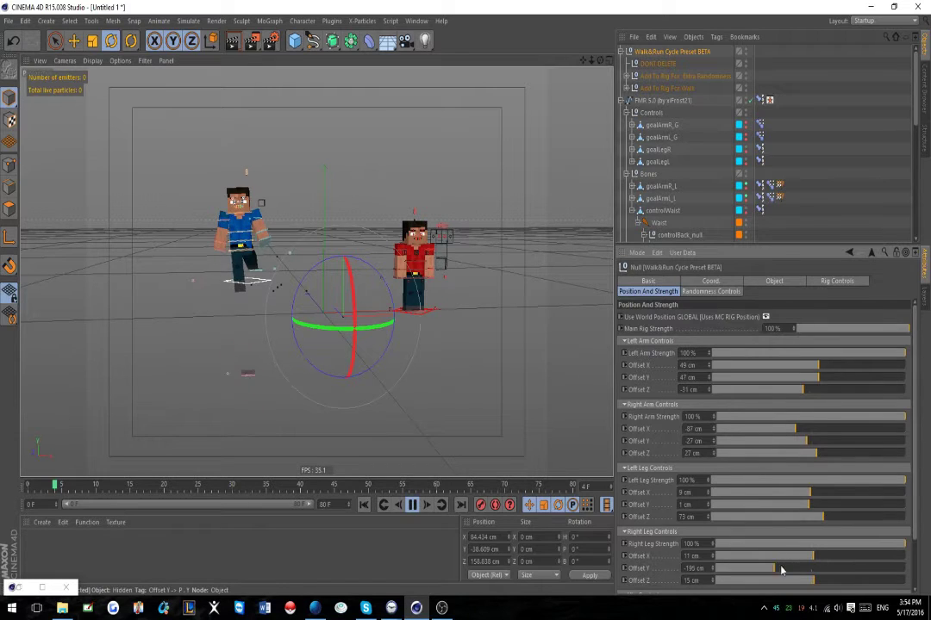
{"action": "scroll", "coordinate": [625, 525], "scroll_direction": "down", "scroll_amount": 2}
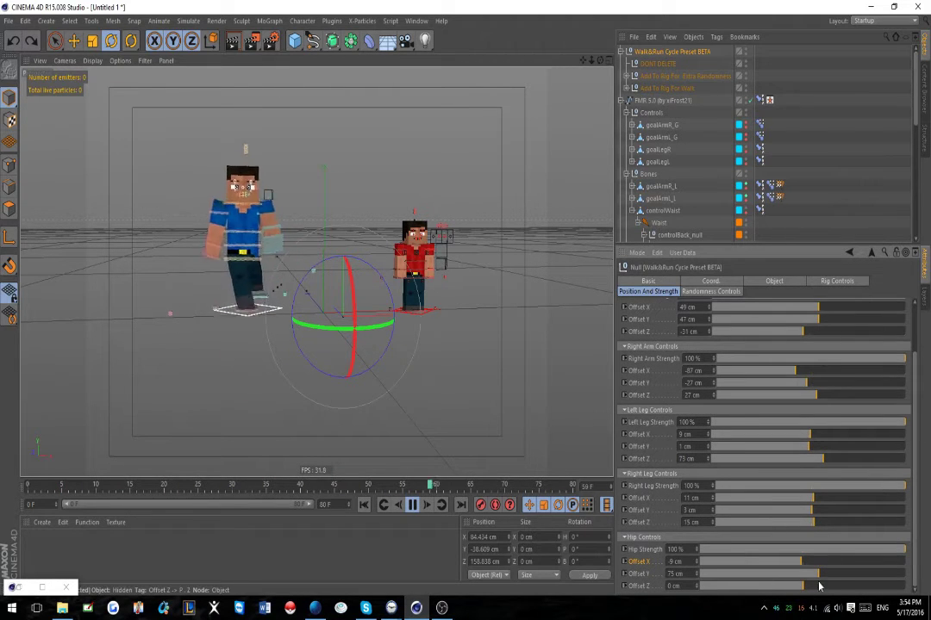
{"action": "mouse_move", "coordinate": [833, 579]}
{"action": "left_mouse_down"}
{"action": "mouse_move", "coordinate": [845, 580]}
{"action": "mouse_move", "coordinate": [819, 580]}
{"action": "left_mouse_up"}
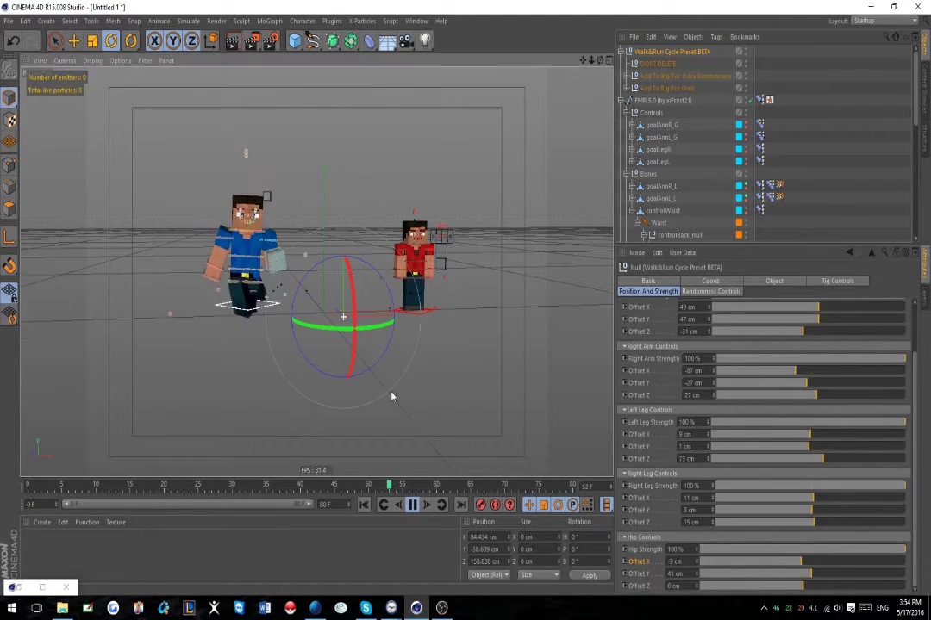
{"action": "left_click_drag", "start_coordinate": [390, 392], "coordinate": [399, 363], "text": "alt"}
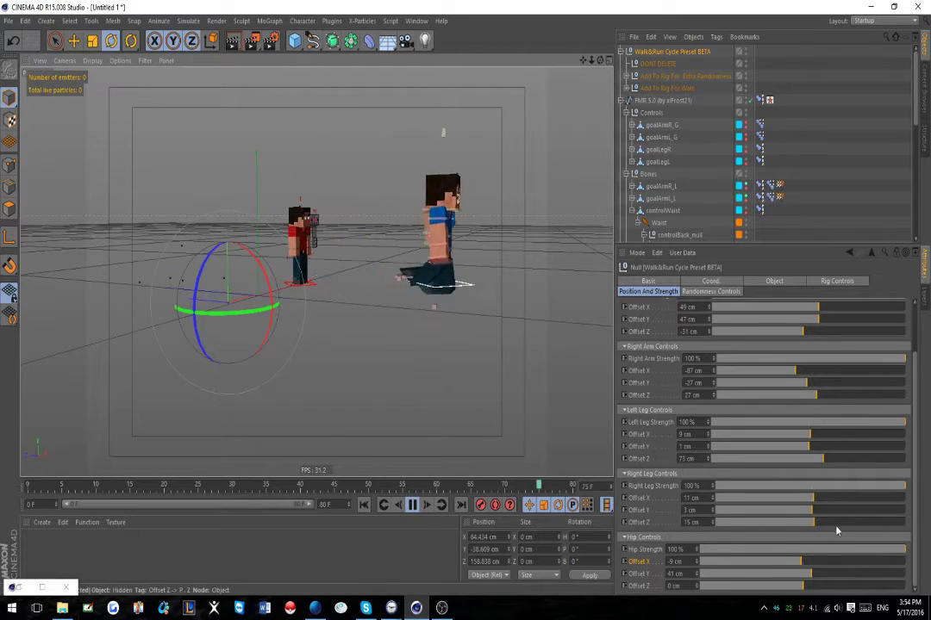
{"action": "mouse_move", "coordinate": [802, 586]}
{"action": "left_mouse_down"}
{"action": "mouse_move", "coordinate": [826, 588]}
{"action": "mouse_move", "coordinate": [800, 586]}
{"action": "left_mouse_up"}
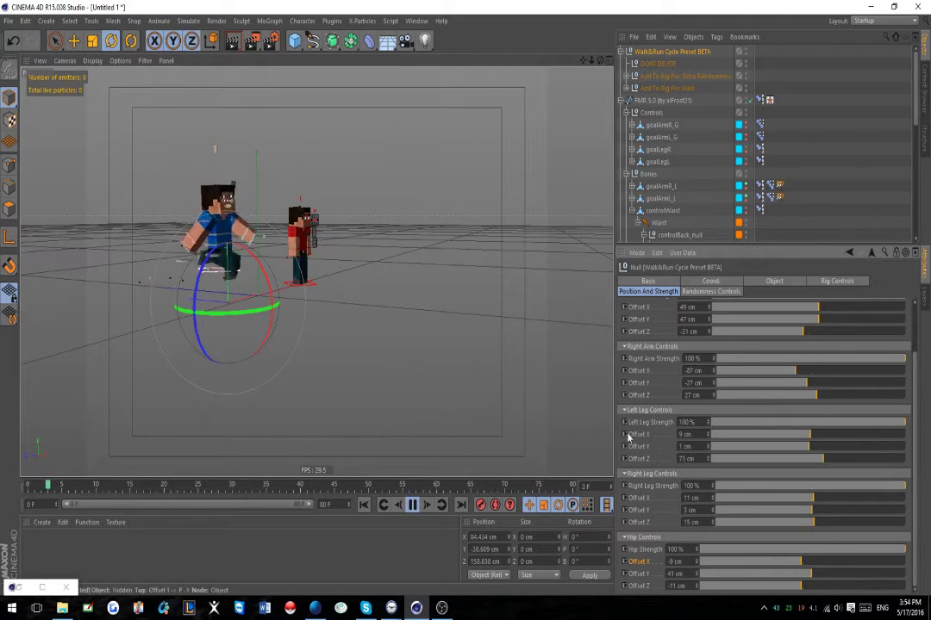
- Undo the recent offset changes to the hip, both legs and the right arm
{"action": "left_click_drag", "start_coordinate": [399, 242], "coordinate": [212, 247], "text": "alt"}
{"action": "middle_click_drag", "start_coordinate": [212, 248], "coordinate": [305, 255], "text": "alt"}
{"action": "left_click", "coordinate": [312, 243]}
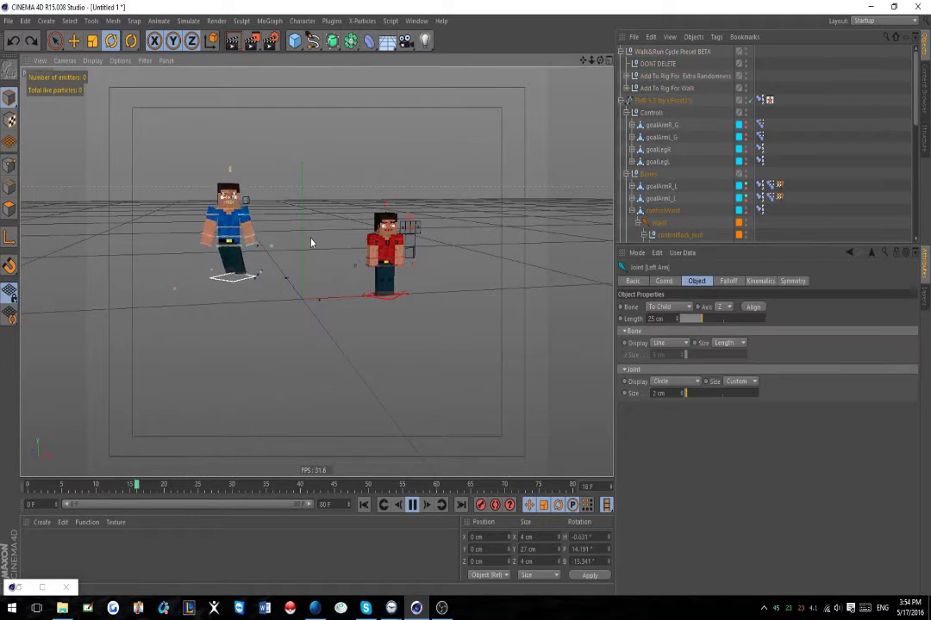
{"action": "key", "text": "ctrl+z"}
{"action": "key", "text": "ctrl+z"}
{"action": "key", "text": "ctrl+z"}
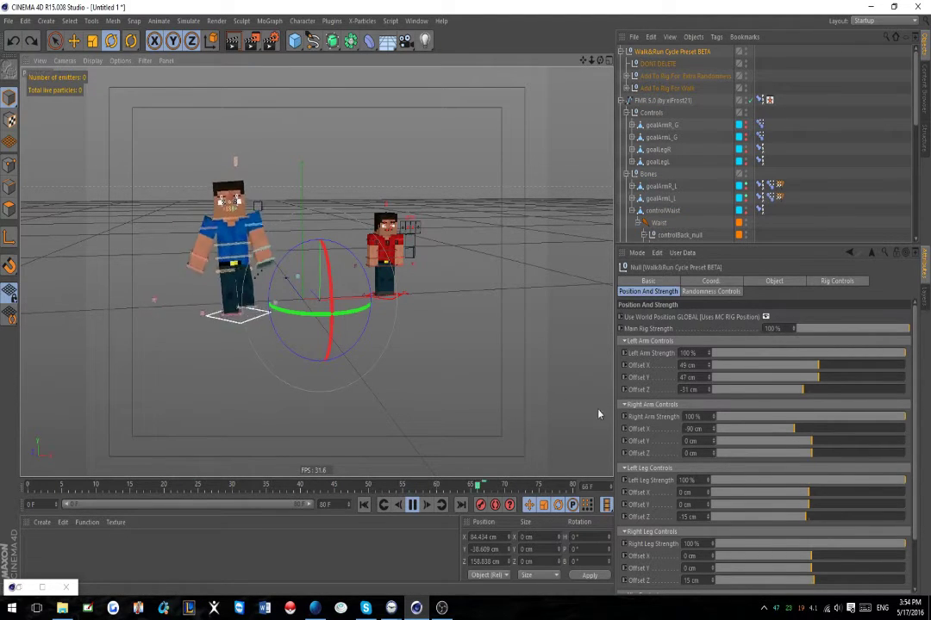
- Review the preset's arm, leg and hip offsets and watch the walk cycle play from several angles
{"action": "scroll", "coordinate": [647, 373], "scroll_direction": "down", "scroll_amount": 2}
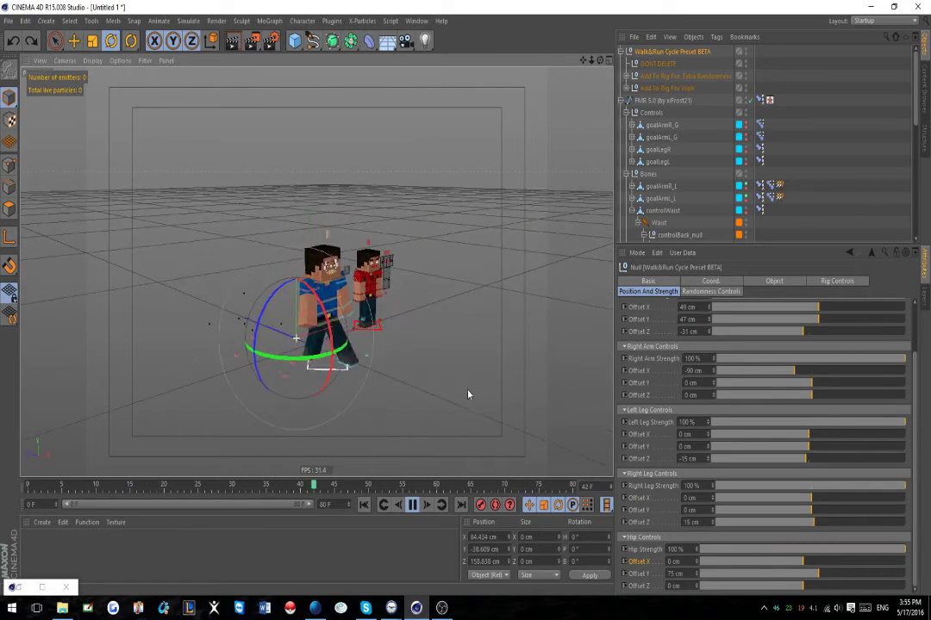
{"action": "mouse_move", "coordinate": [468, 394]}
{"action": "left_mouse_down", "text": "alt"}
{"action": "mouse_move", "coordinate": [456, 390]}
{"action": "mouse_move", "coordinate": [467, 374]}
{"action": "left_mouse_up", "text": "alt"}
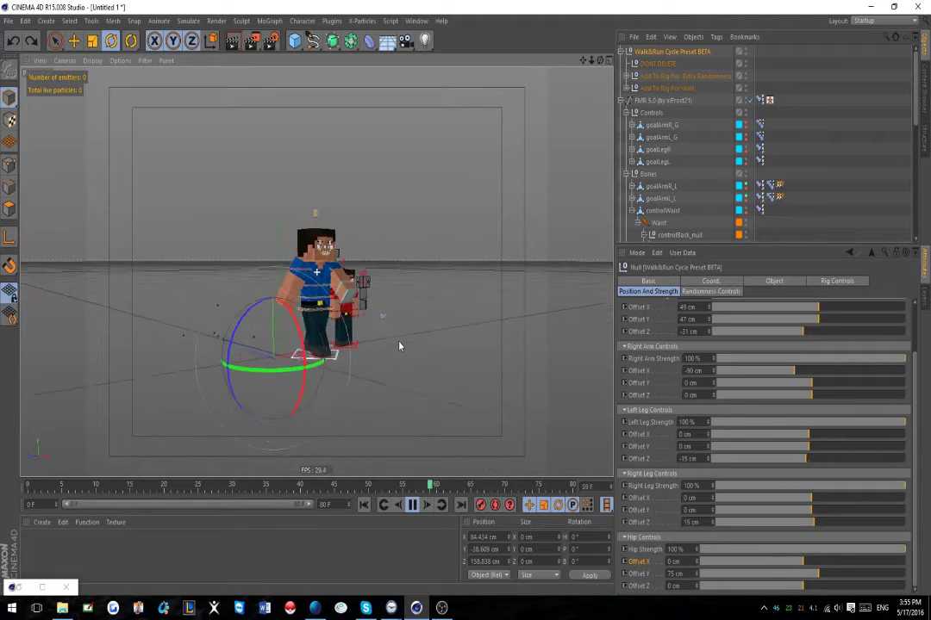
{"action": "left_click_drag", "start_coordinate": [389, 343], "coordinate": [414, 377], "text": "alt"}
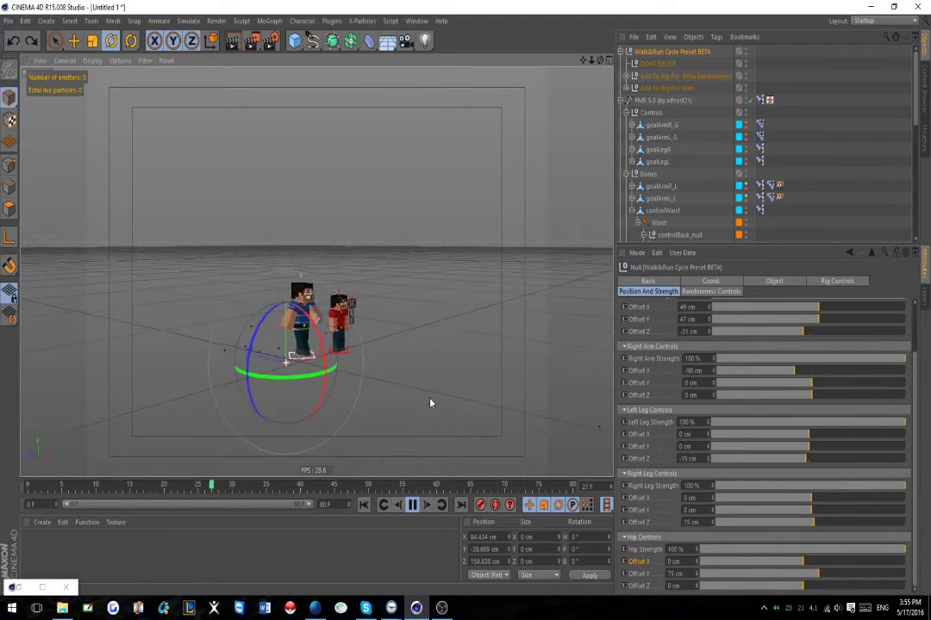
{"action": "left_click", "coordinate": [825, 190]}
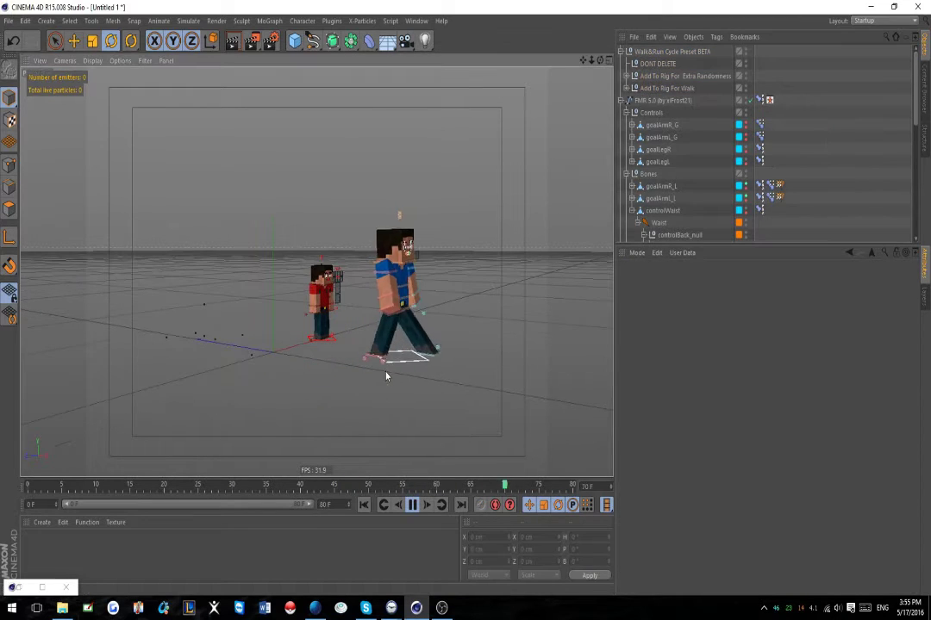
{"action": "middle_click_drag", "start_coordinate": [457, 310], "coordinate": [398, 372], "text": "alt"}
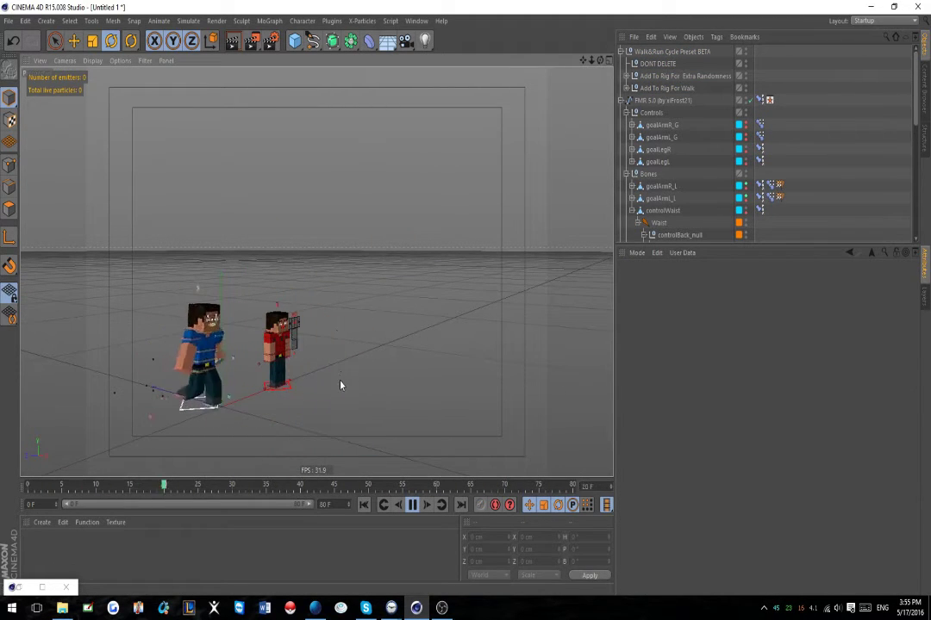
{"action": "left_click", "coordinate": [416, 20]}
{"action": "mouse_move", "coordinate": [300, 23]}
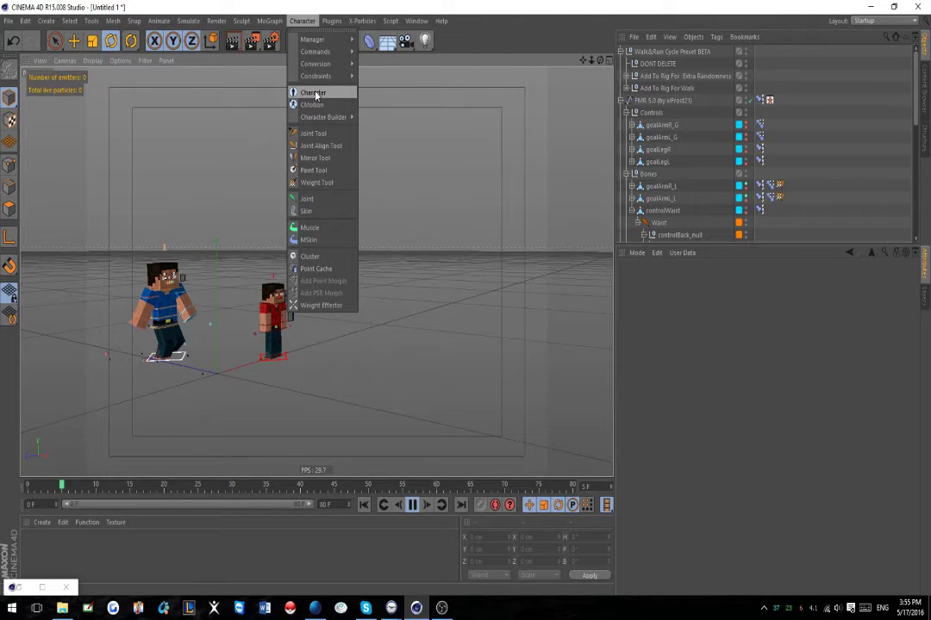
{"action": "mouse_move", "coordinate": [319, 115]}
{"action": "left_click", "coordinate": [389, 19]}
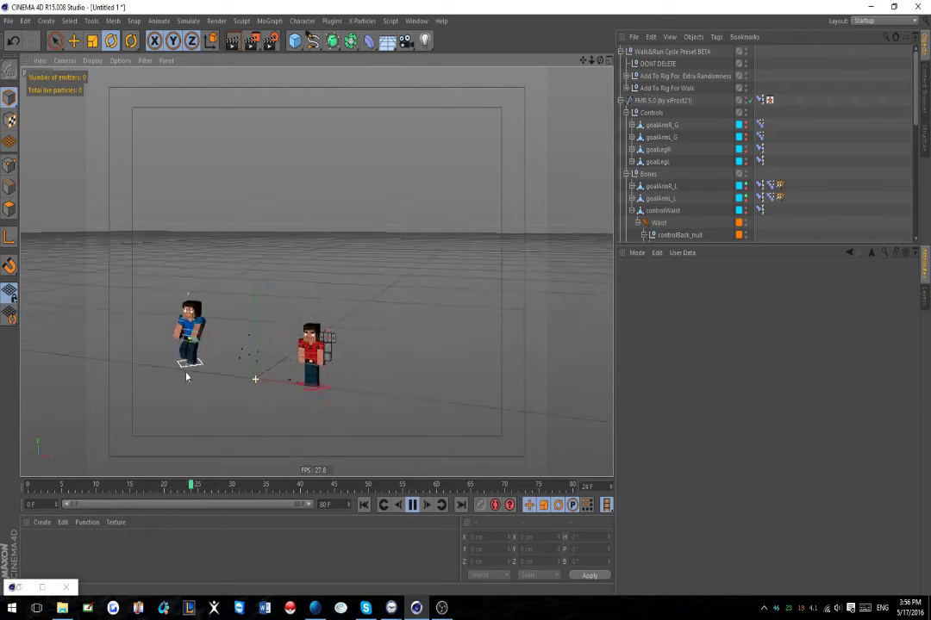
- Examine the blue-shirted character's walk animation from the front and side, both at a distance and close up
{"action": "left_click_drag", "start_coordinate": [426, 373], "coordinate": [424, 383], "text": "alt"}
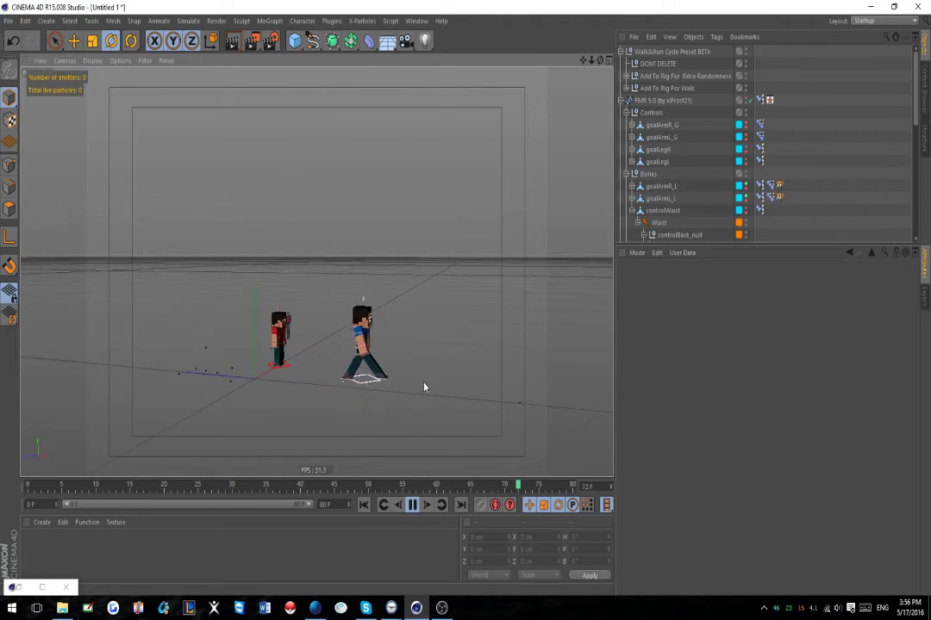
{"action": "middle_click_drag", "start_coordinate": [424, 382], "coordinate": [354, 357], "text": "alt"}
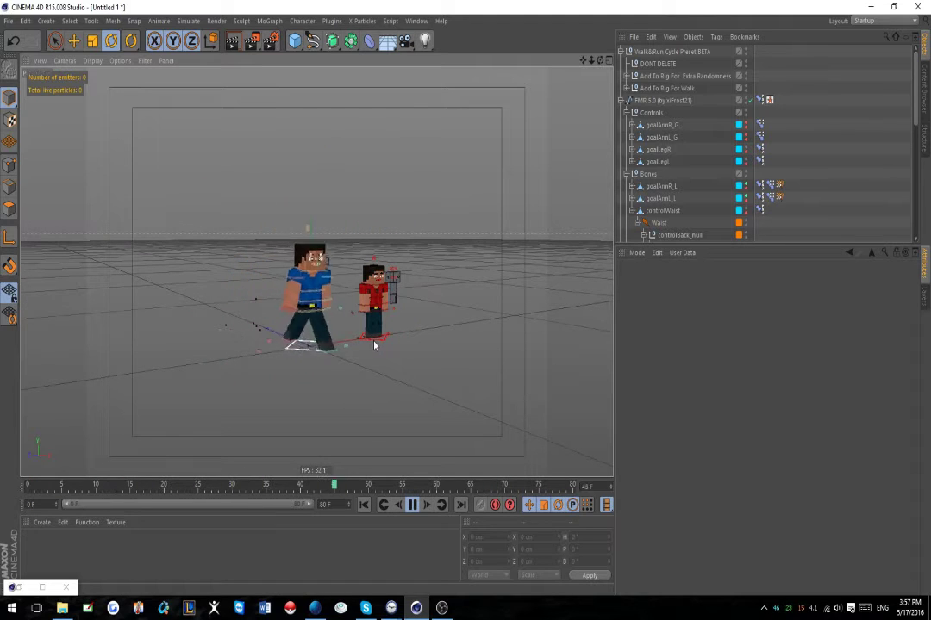
{"action": "mouse_move", "coordinate": [372, 357]}
{"action": "left_mouse_down", "text": "alt"}
{"action": "mouse_move", "coordinate": [356, 354]}
{"action": "mouse_move", "coordinate": [369, 342]}
{"action": "left_mouse_up", "text": "alt"}
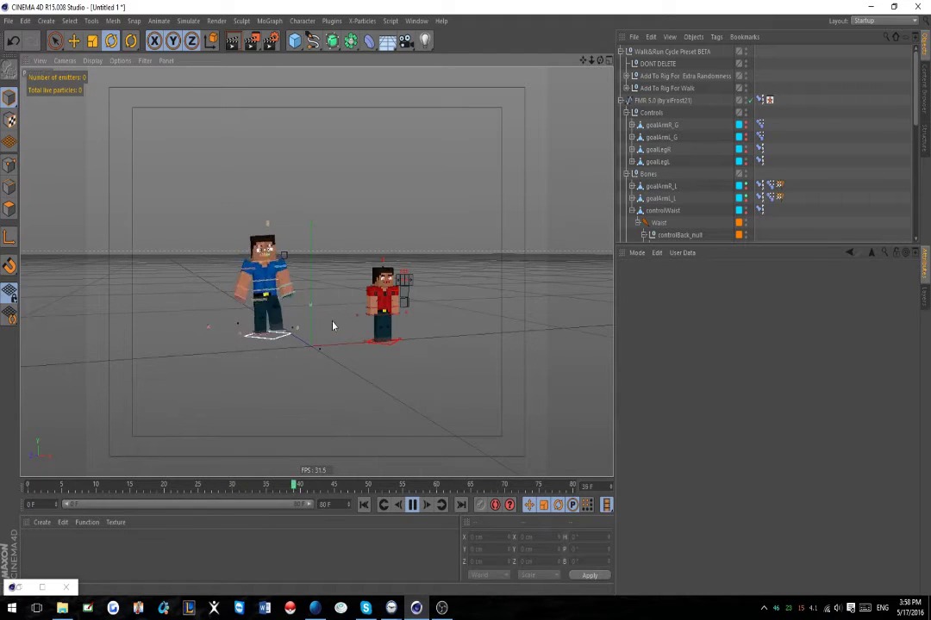
{"action": "left_click_drag", "start_coordinate": [359, 386], "coordinate": [447, 376], "text": "alt"}
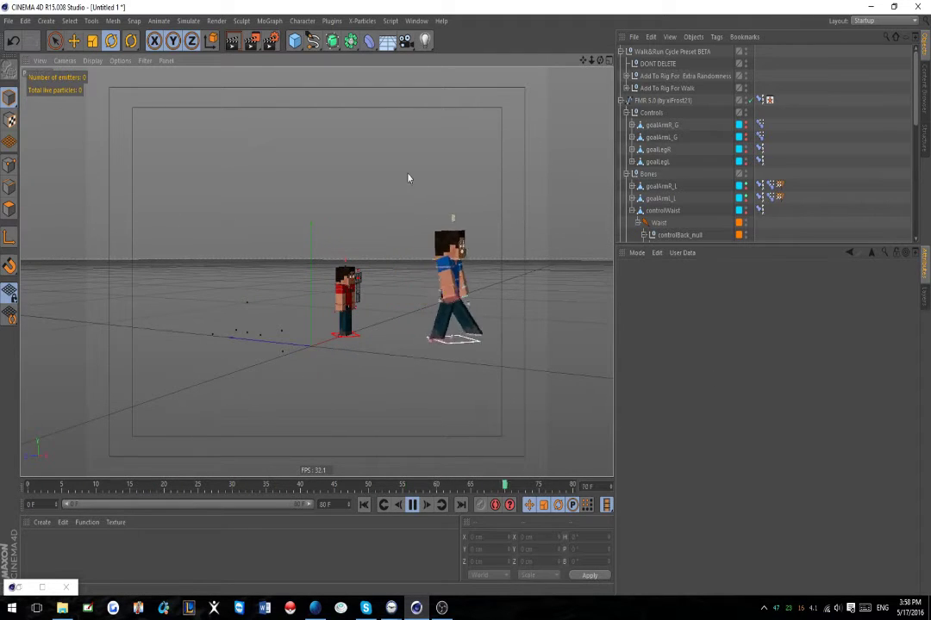
{"action": "middle_click_drag", "start_coordinate": [465, 333], "coordinate": [405, 349], "text": "alt"}
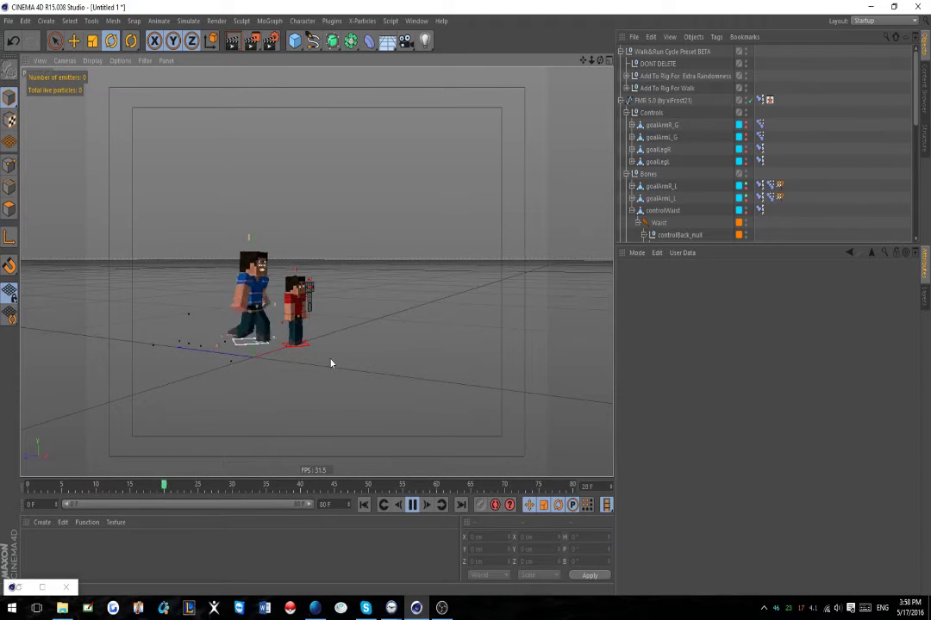
{"action": "scroll", "coordinate": [332, 363], "scroll_direction": "up", "scroll_amount": 3}
{"action": "left_click_drag", "start_coordinate": [355, 364], "coordinate": [307, 363], "text": "alt"}
{"action": "middle_click_drag", "start_coordinate": [273, 327], "coordinate": [354, 326], "text": "alt"}
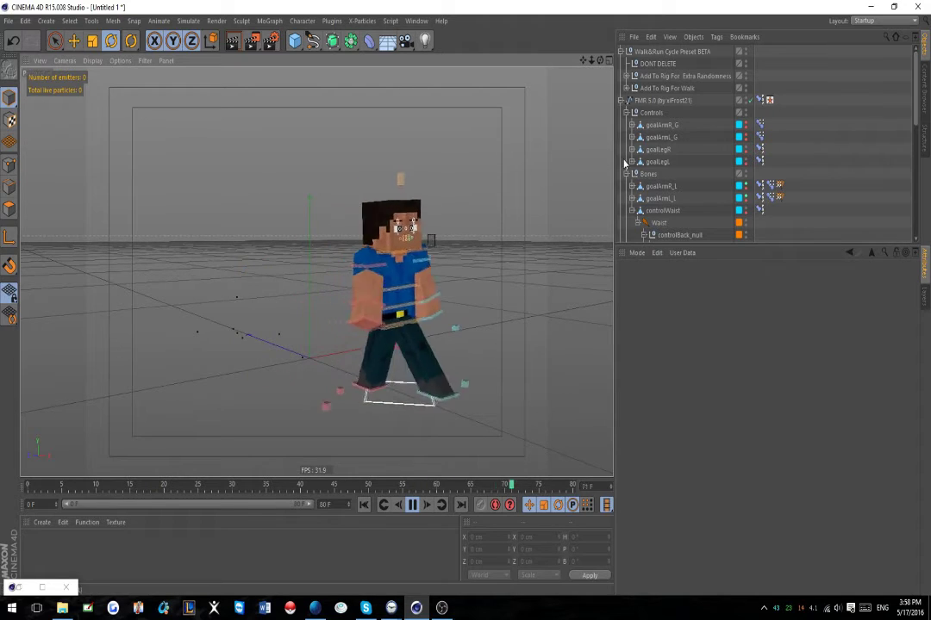
- Try the Walk&Run Cycle Preset BETA with Moves disabled in its Rig Controls, check the FMR 5.0 rig, and re-enable Moves
{"action": "left_click", "coordinate": [668, 52]}
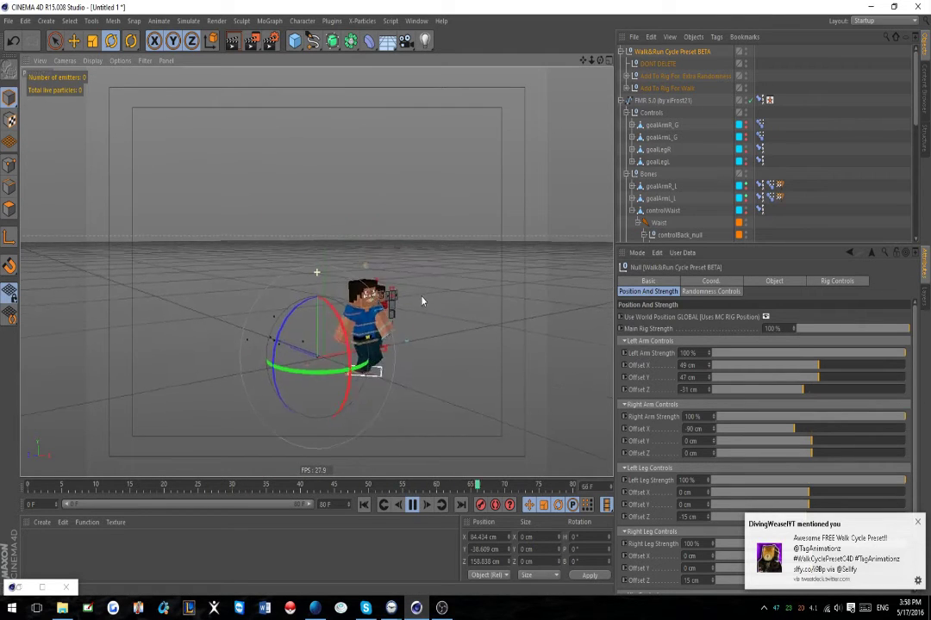
{"action": "left_click", "coordinate": [835, 281]}
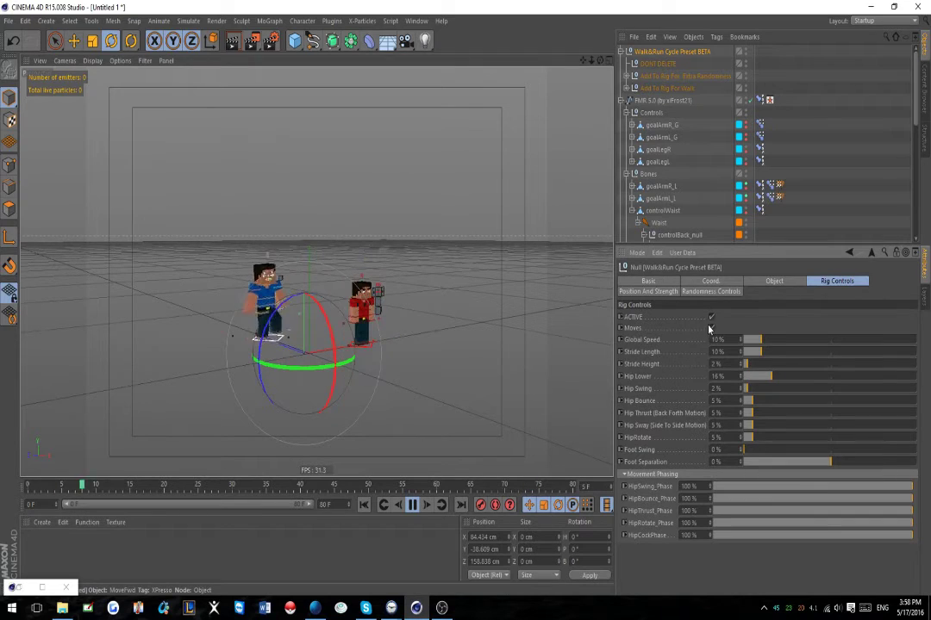
{"action": "left_click", "coordinate": [662, 102]}
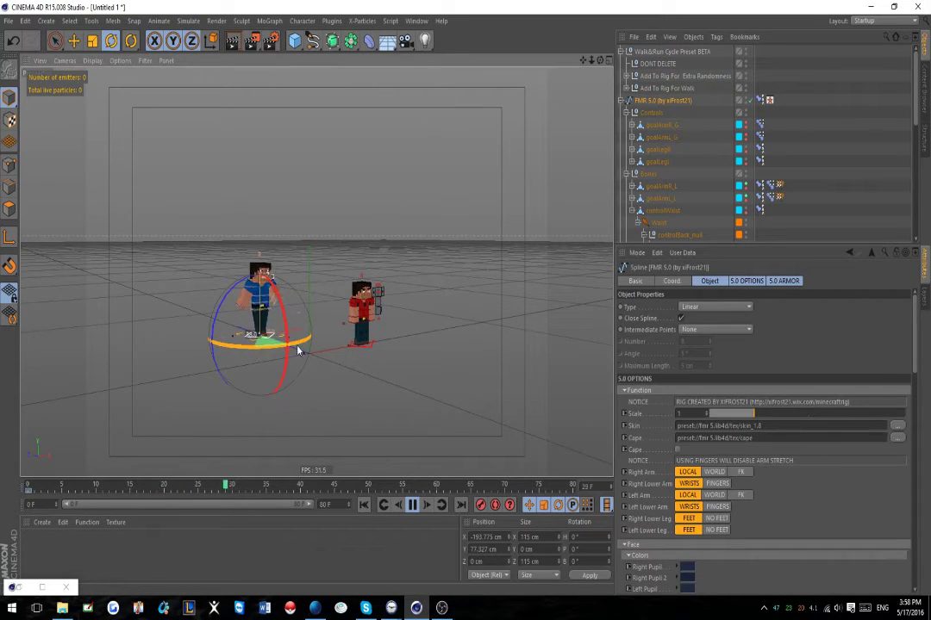
{"action": "left_click", "coordinate": [661, 52]}
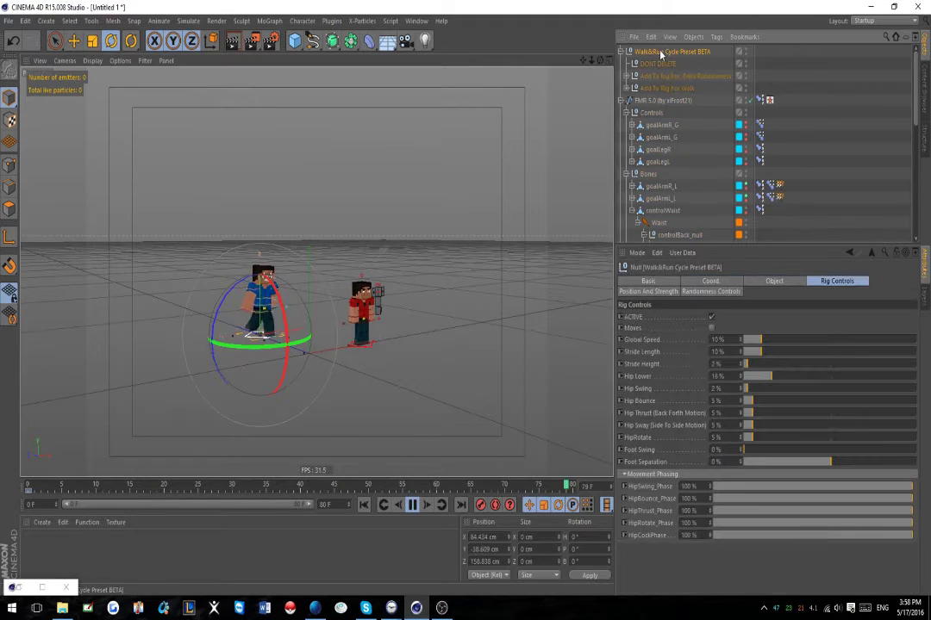
{"action": "left_click", "coordinate": [712, 329]}
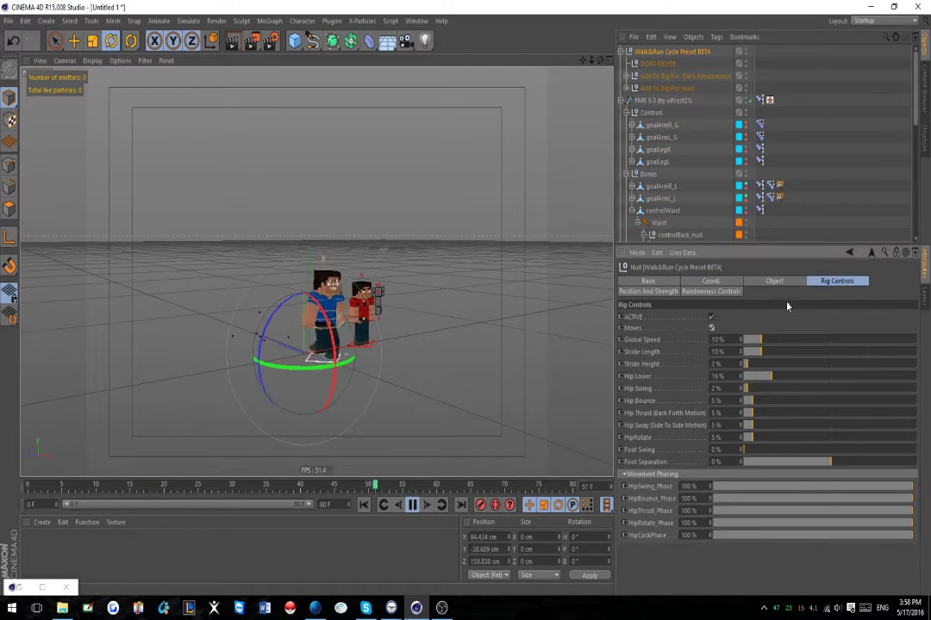
- Show the preset's Randomness Controls and expand the Add To Rig For Extra Randomness group
{"action": "left_click", "coordinate": [669, 293]}
{"action": "left_click", "coordinate": [701, 294]}
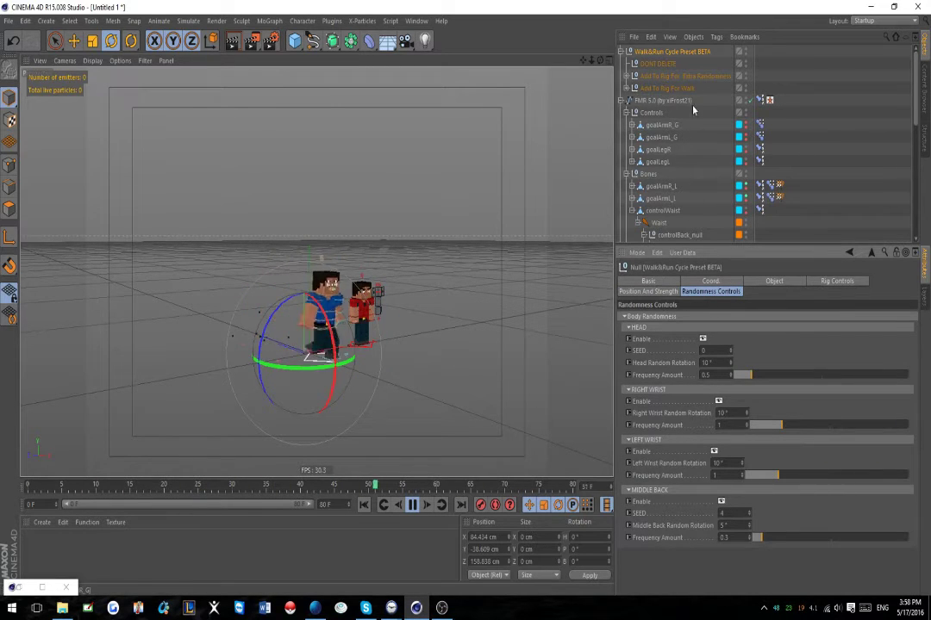
{"action": "left_click", "coordinate": [627, 77]}
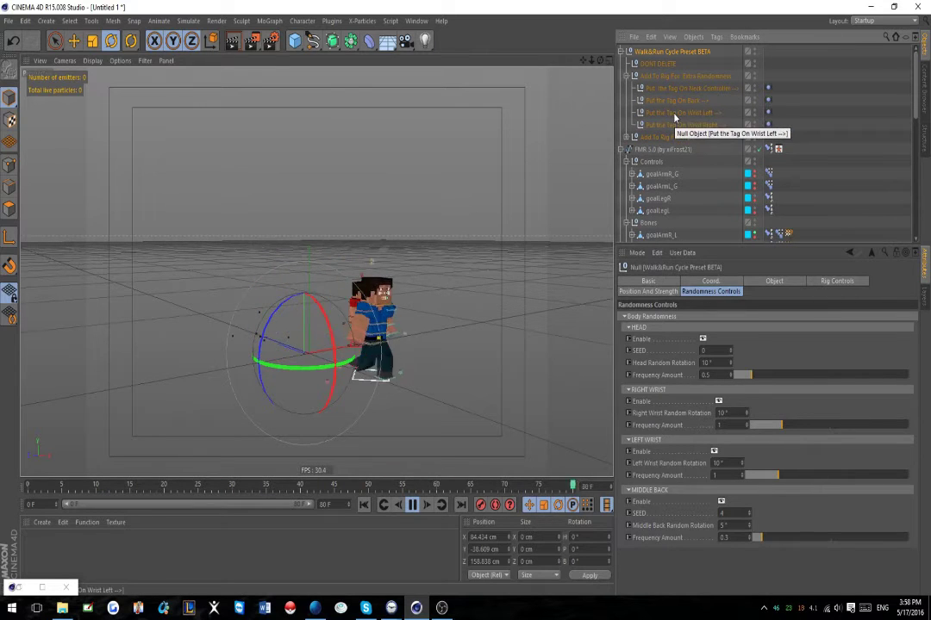
- Move the Vibrate tag from the Put the Tag On Neck Controller null onto controlNeck in the FMR 5.0 rig
{"action": "scroll", "coordinate": [700, 111], "scroll_direction": "down", "scroll_amount": 10}
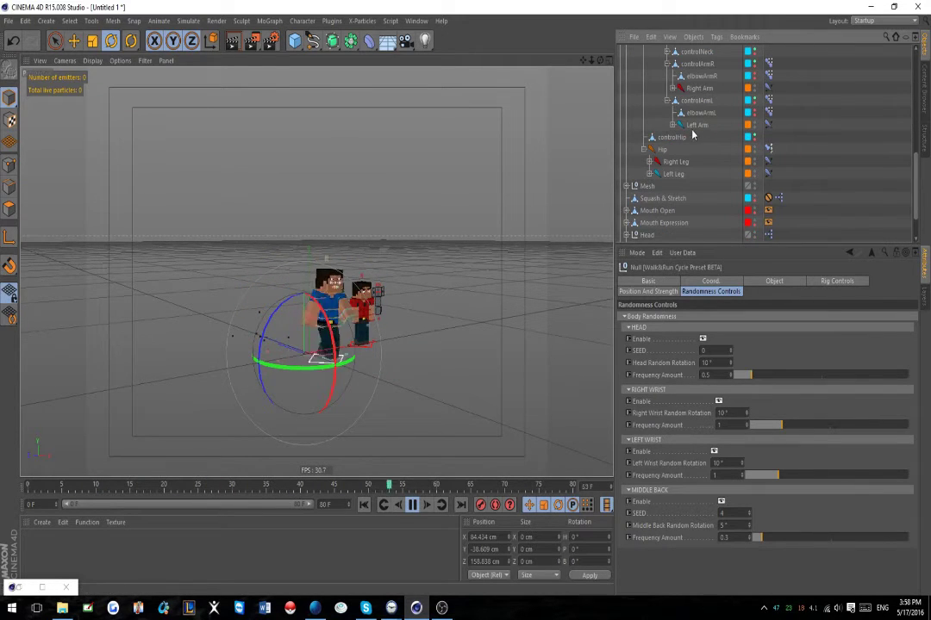
{"action": "scroll", "coordinate": [685, 129], "scroll_direction": "up", "scroll_amount": 3}
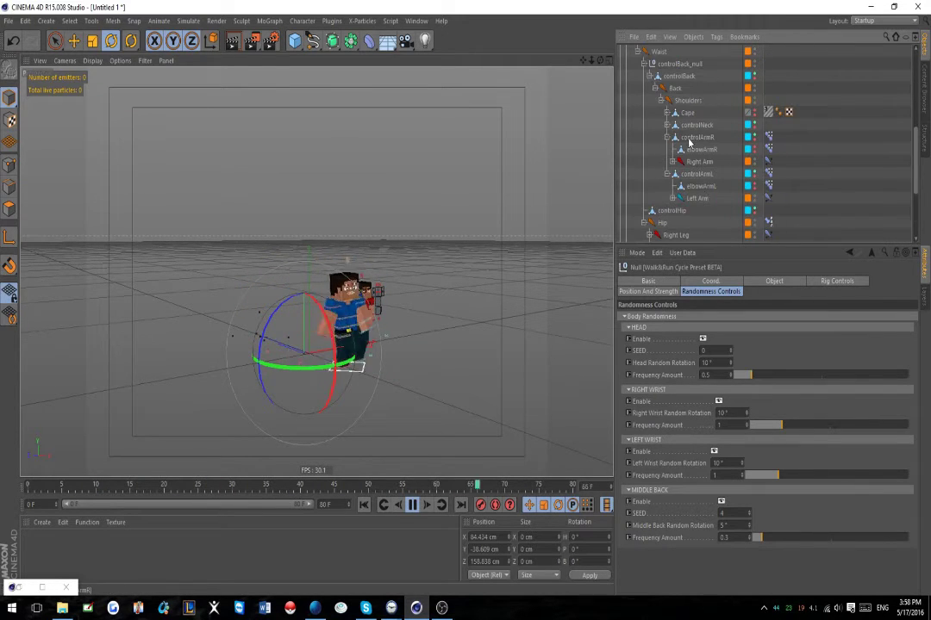
{"action": "left_click", "coordinate": [688, 126]}
{"action": "scroll", "coordinate": [736, 132], "scroll_direction": "up", "scroll_amount": 10}
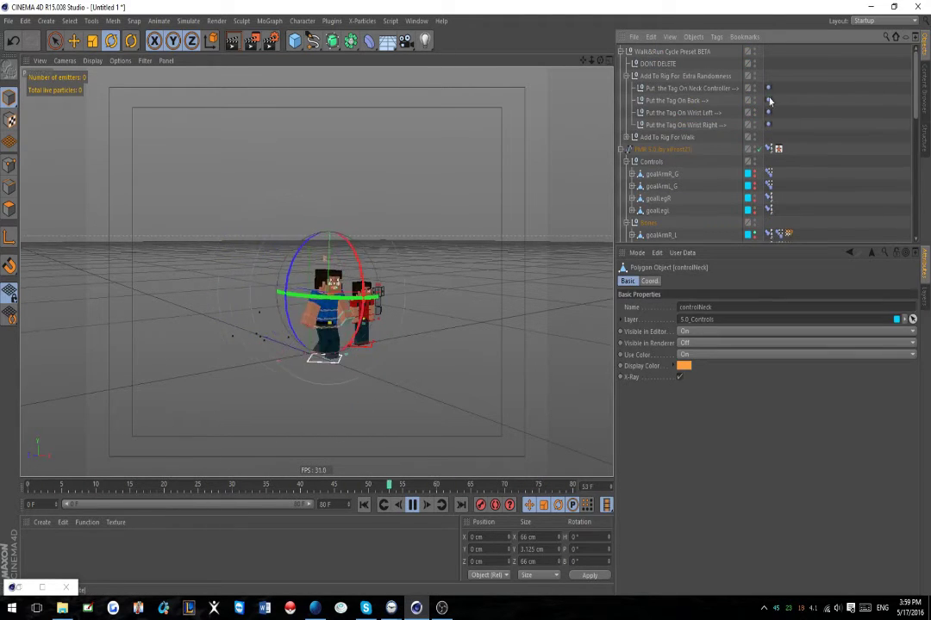
{"action": "left_click_drag", "start_coordinate": [768, 89], "coordinate": [733, 170]}
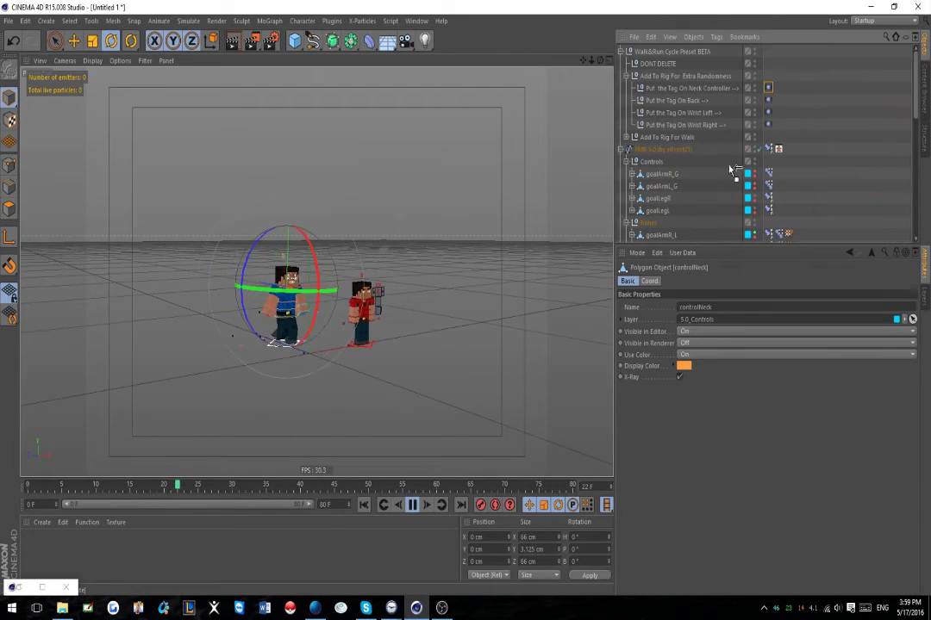
{"action": "left_click_drag", "start_coordinate": [712, 236], "coordinate": [672, 129]}
{"action": "left_click_drag", "start_coordinate": [676, 175], "coordinate": [681, 184]}
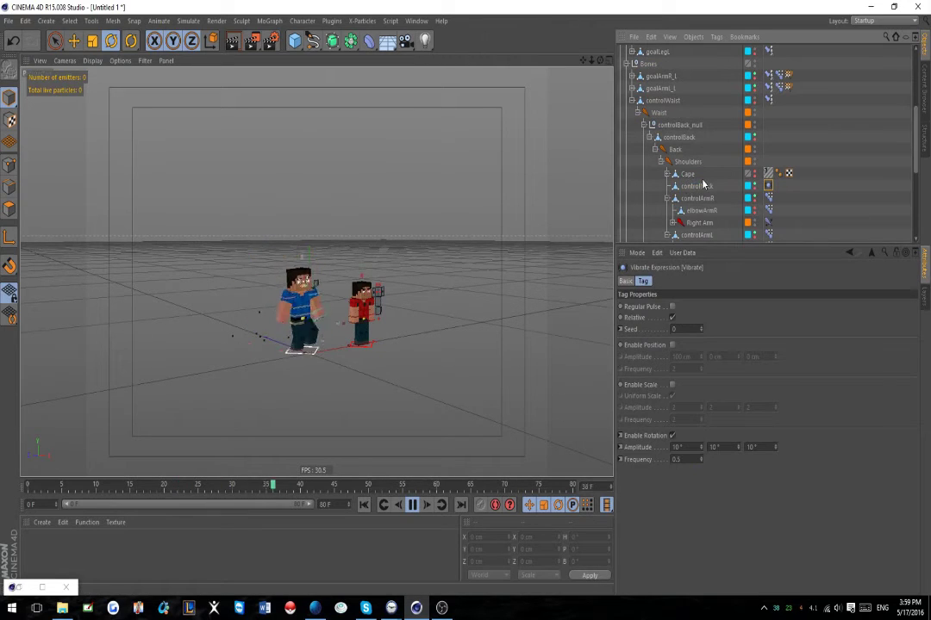
{"action": "scroll", "coordinate": [717, 102], "scroll_direction": "up", "scroll_amount": 5}
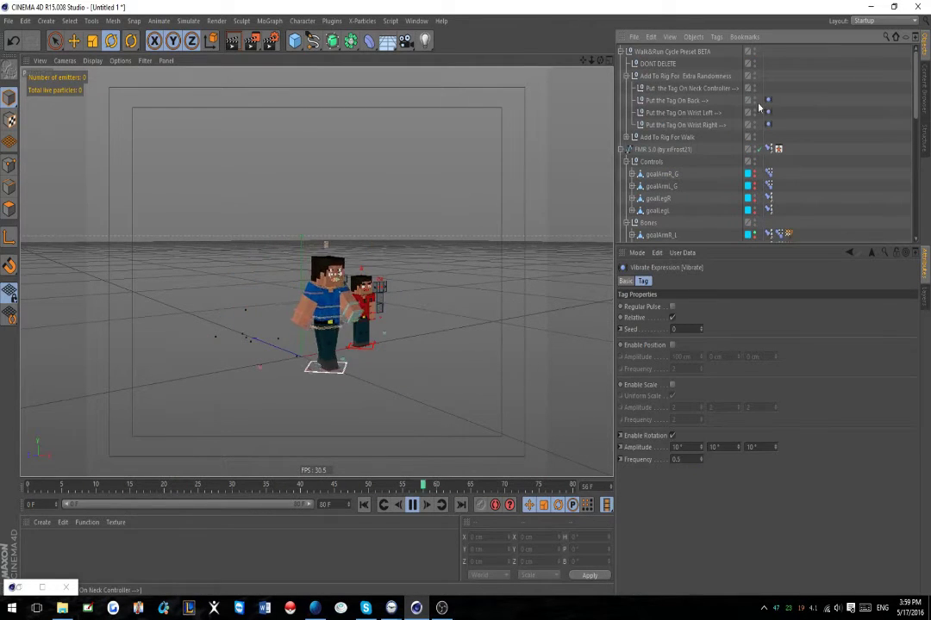
{"action": "left_click_drag", "start_coordinate": [768, 99], "coordinate": [731, 185]}
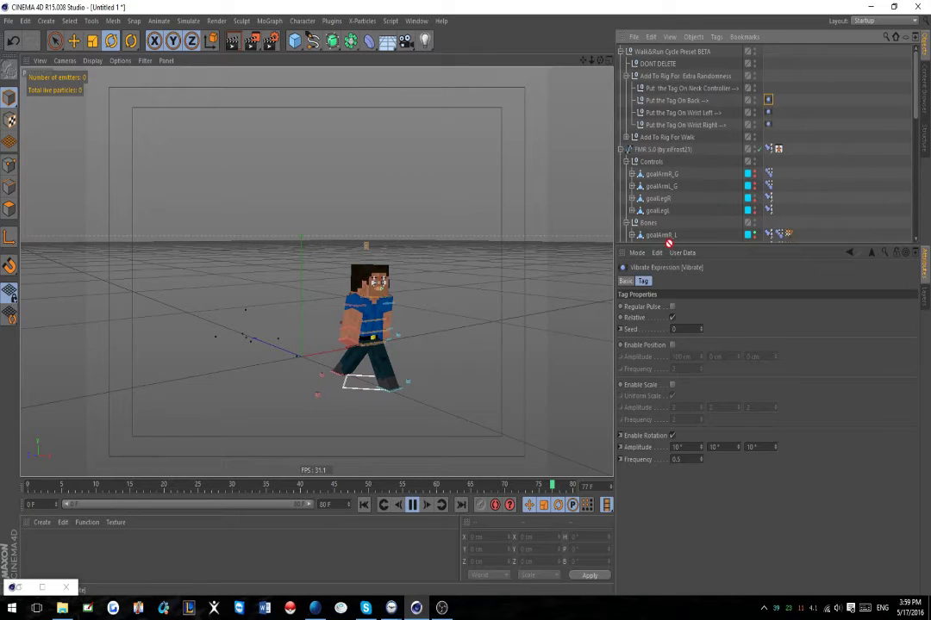
{"action": "left_click_drag", "start_coordinate": [669, 244], "coordinate": [681, 228]}
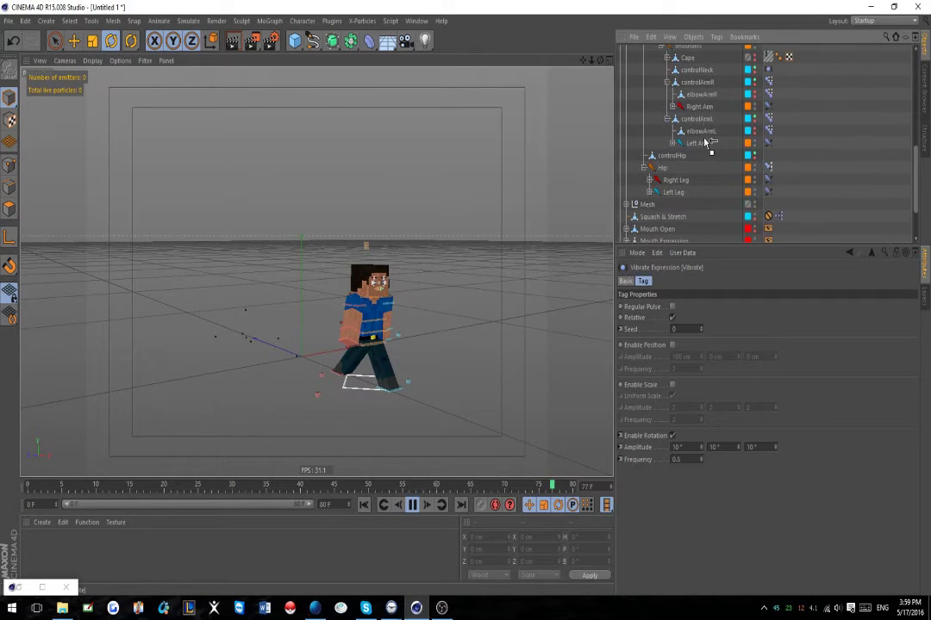
{"action": "left_click_drag", "start_coordinate": [683, 149], "coordinate": [725, 40]}
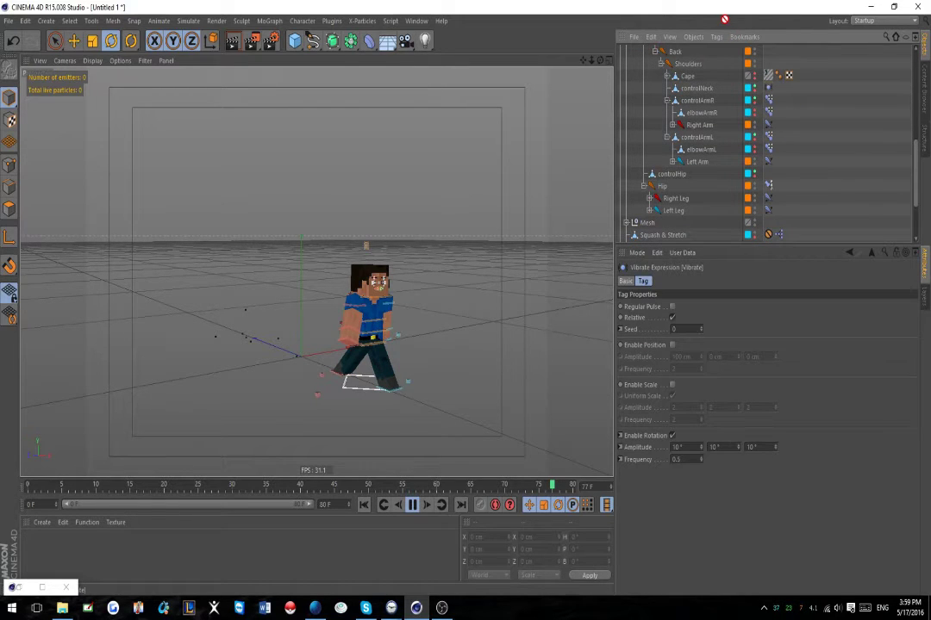
{"action": "left_click_drag", "start_coordinate": [725, 19], "coordinate": [442, 291]}
- Identify the character's middle back control and move the Vibrate tag from the Put the Tag On Back null onto controlBack
{"action": "scroll", "coordinate": [296, 340], "scroll_direction": "up", "scroll_amount": 5}
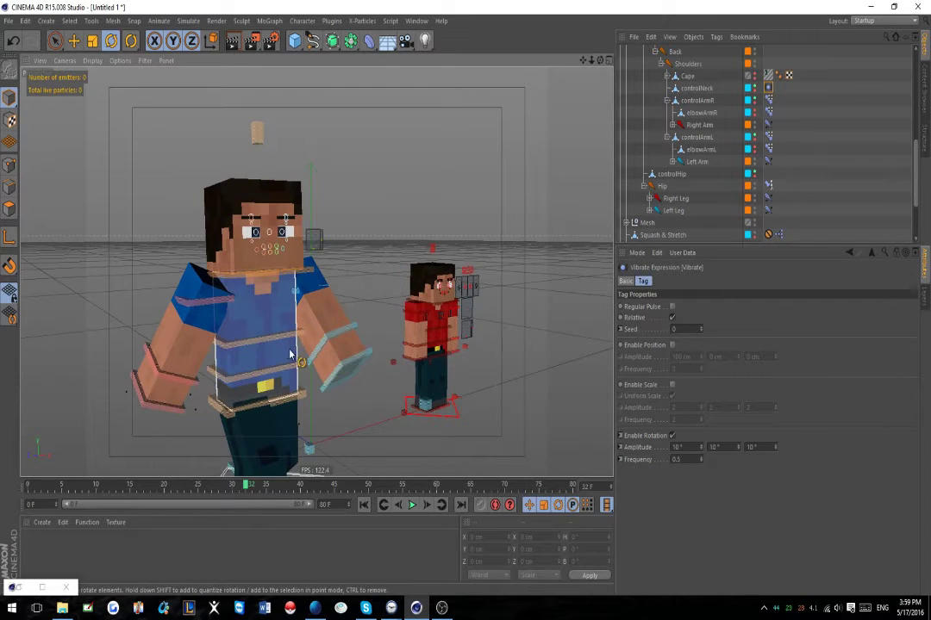
{"action": "left_click", "coordinate": [278, 372]}
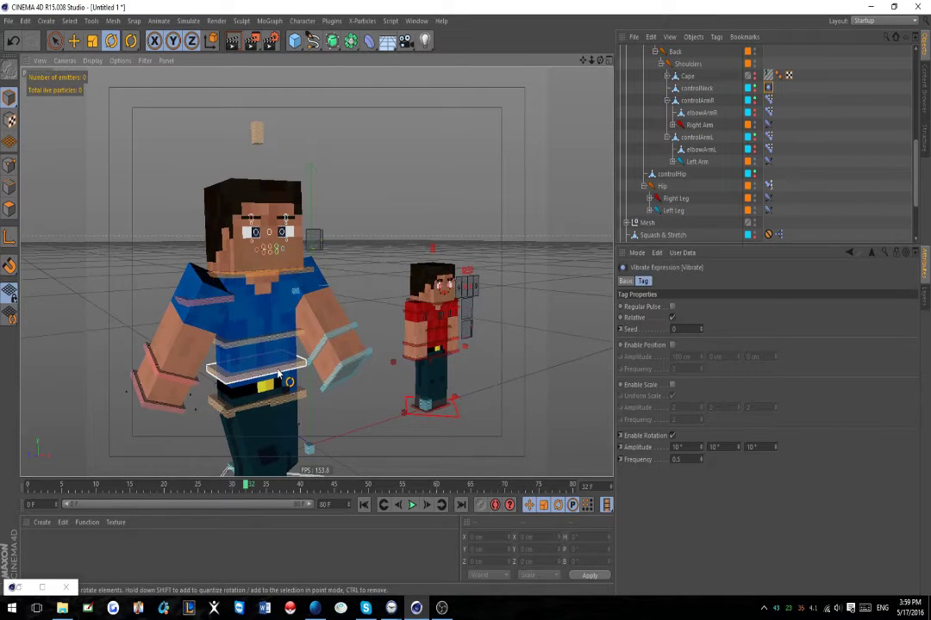
{"action": "left_click", "coordinate": [257, 343]}
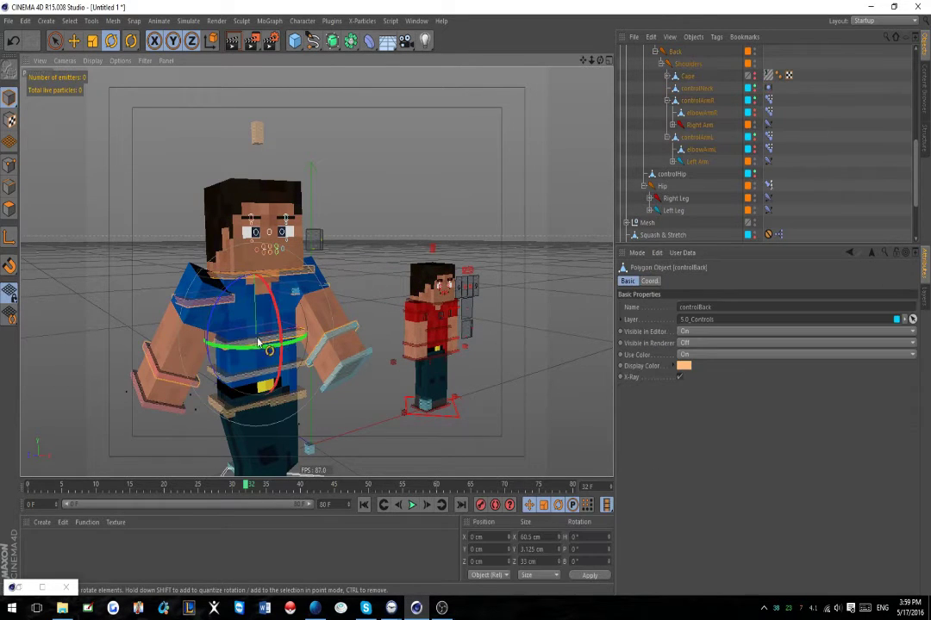
{"action": "scroll", "coordinate": [708, 101], "scroll_direction": "up", "scroll_amount": 3}
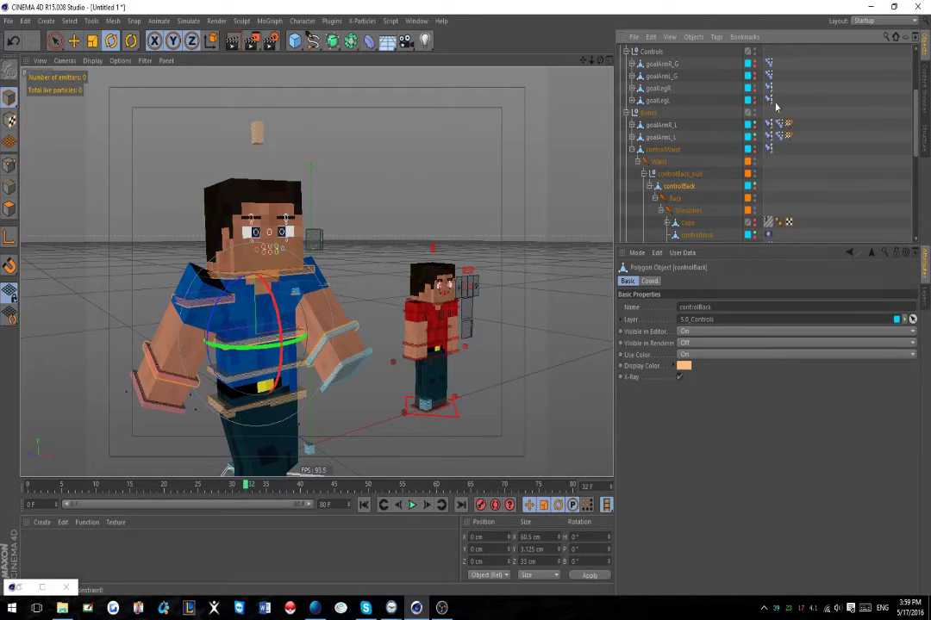
{"action": "scroll", "coordinate": [767, 107], "scroll_direction": "up", "scroll_amount": 3}
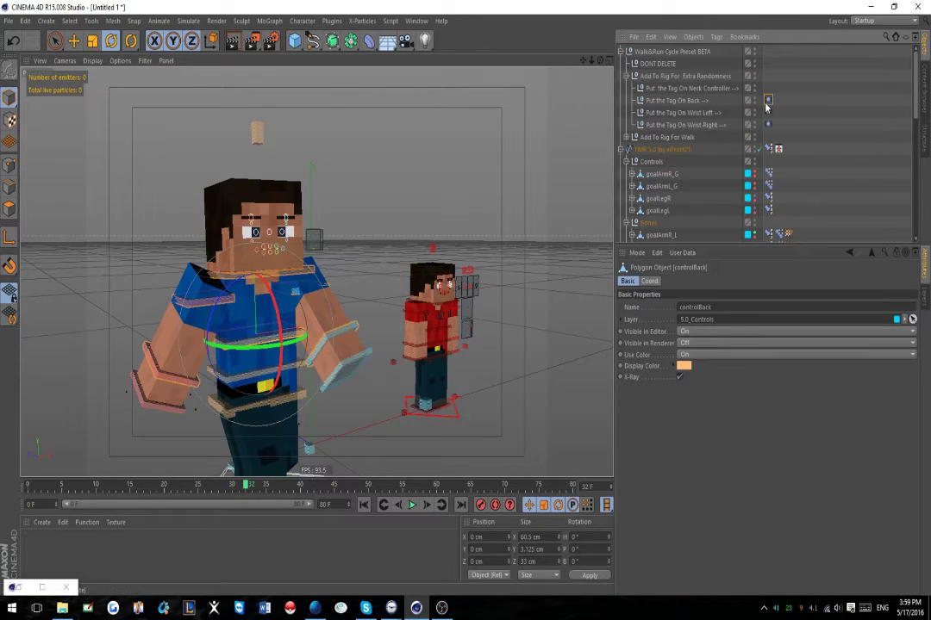
{"action": "left_click_drag", "start_coordinate": [712, 243], "coordinate": [677, 169]}
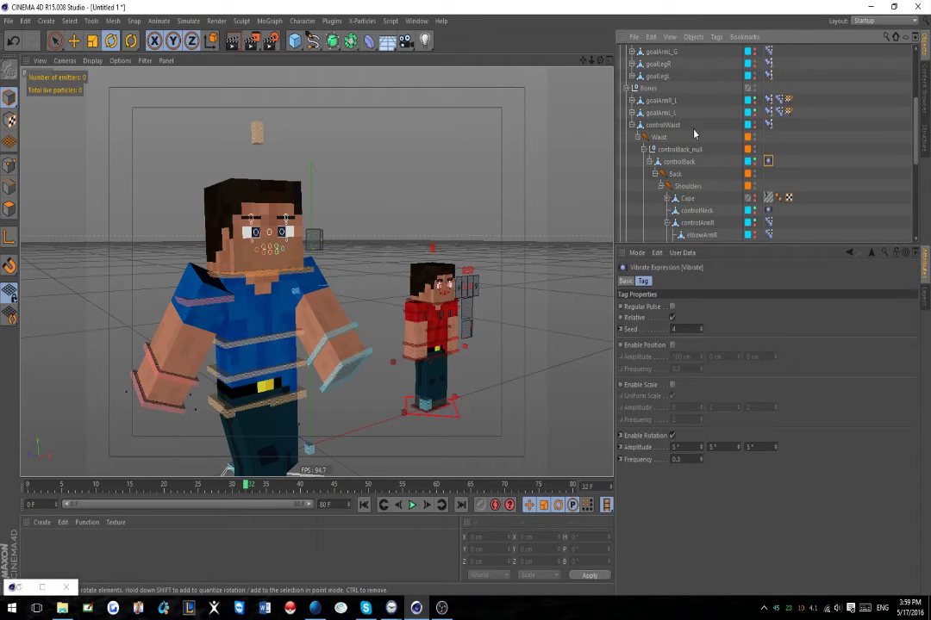
- Identify the wristR and wristL controls in the FMR 5.0 rig, test-rotating the right wrist and undoing the rotation
{"action": "scroll", "coordinate": [703, 141], "scroll_direction": "up", "scroll_amount": 4}
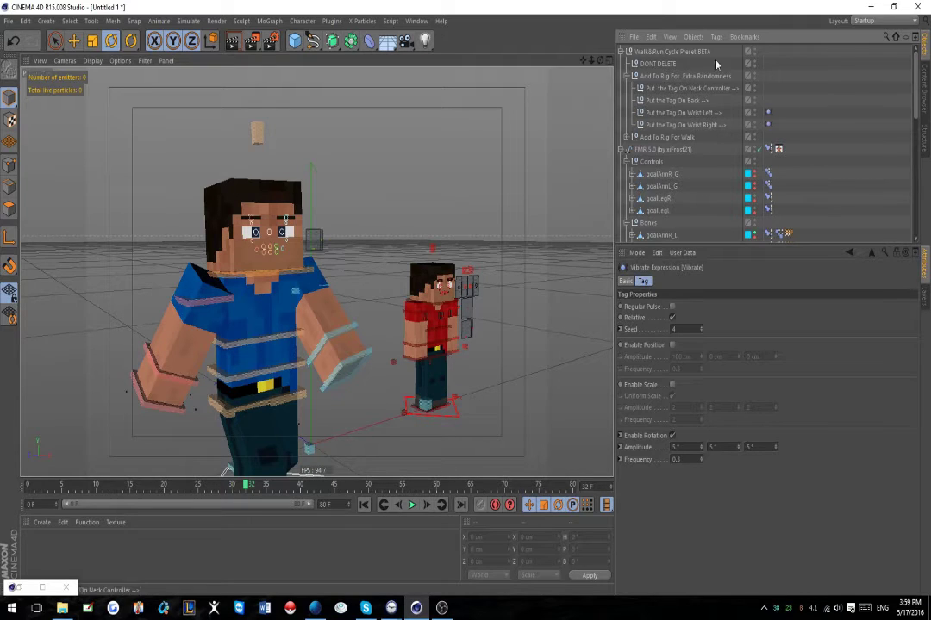
{"action": "scroll", "coordinate": [700, 155], "scroll_direction": "down", "scroll_amount": 5}
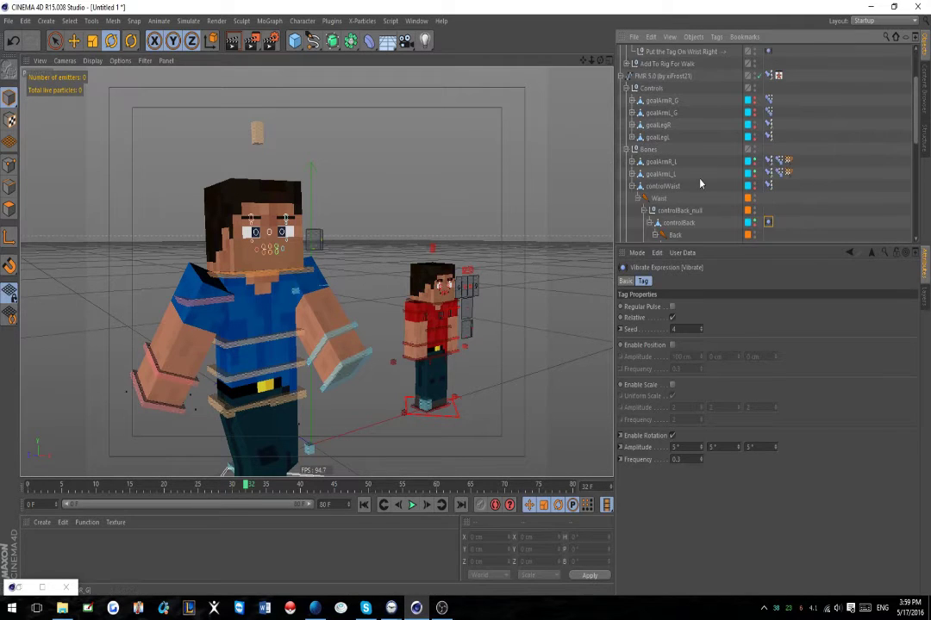
{"action": "left_click", "coordinate": [173, 380]}
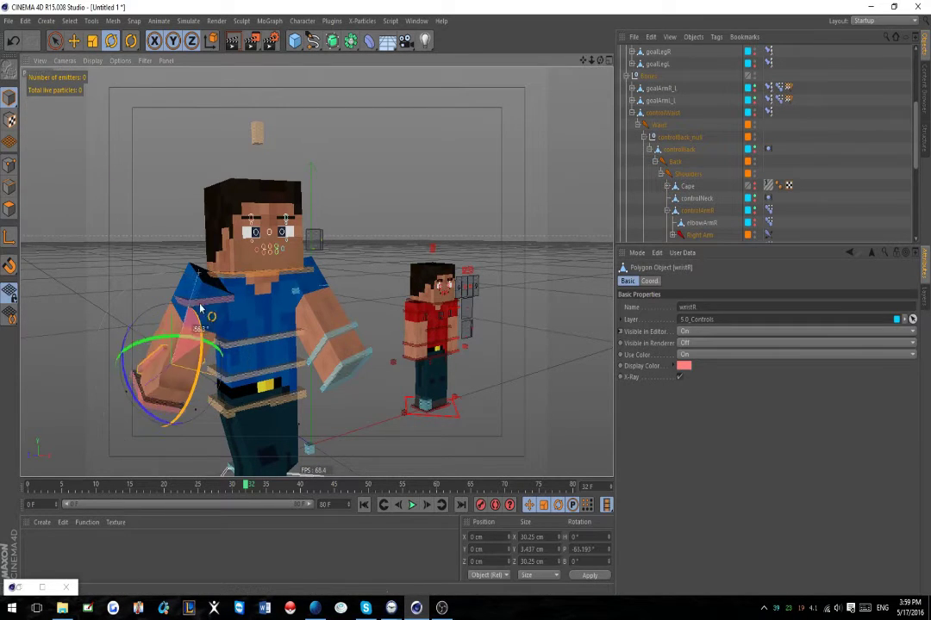
{"action": "left_click_drag", "start_coordinate": [203, 319], "coordinate": [205, 325]}
{"action": "key", "text": "ctrl+z"}
{"action": "scroll", "coordinate": [701, 188], "scroll_direction": "down", "scroll_amount": 6}
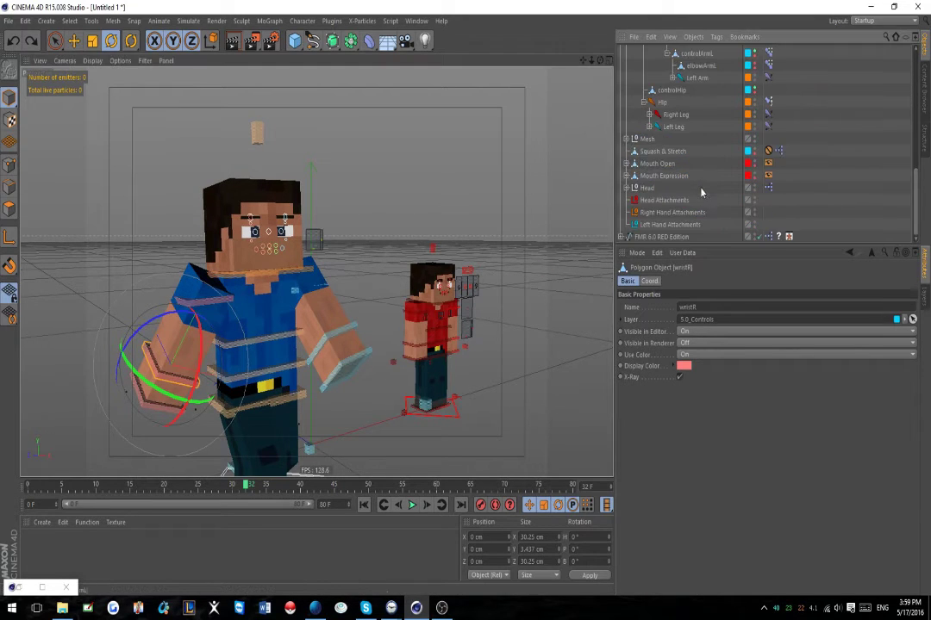
{"action": "scroll", "coordinate": [706, 172], "scroll_direction": "up", "scroll_amount": 3}
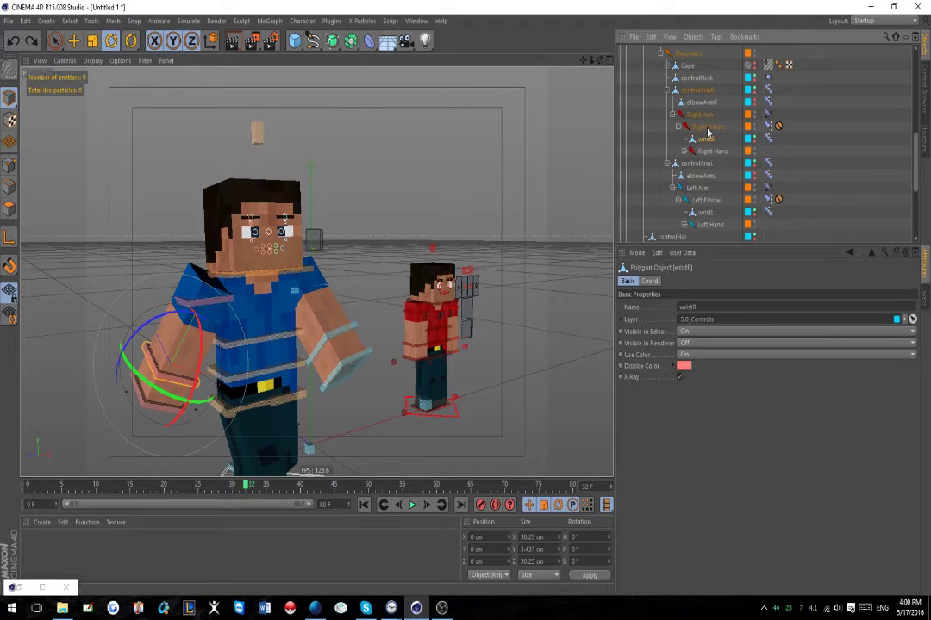
{"action": "left_click", "coordinate": [702, 212]}
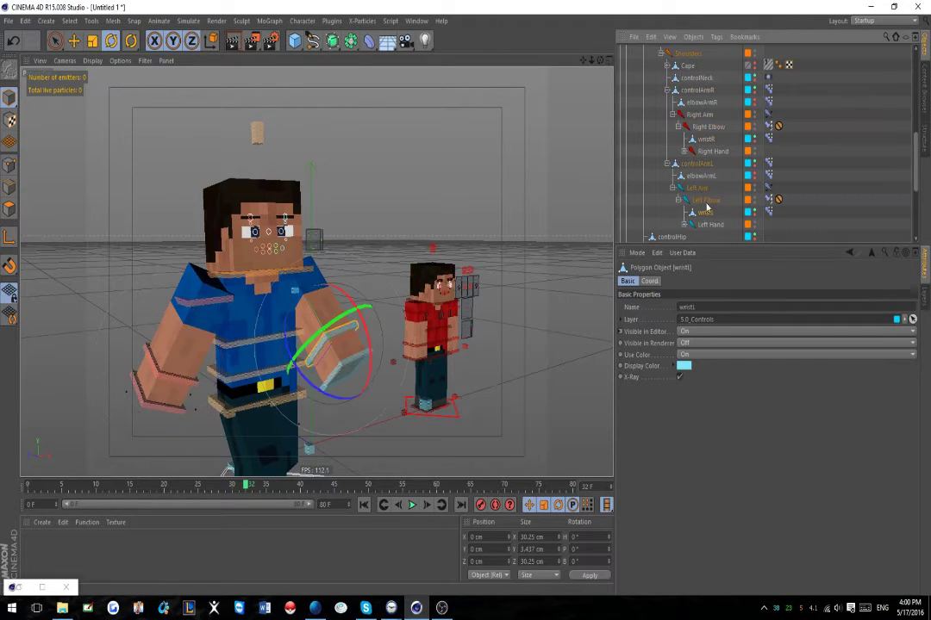
- Move the Vibrate tag from the Put the Tag On Wrist Right null onto wristR in the FMR 5.0 rig
{"action": "scroll", "coordinate": [711, 200], "scroll_direction": "up", "scroll_amount": 5}
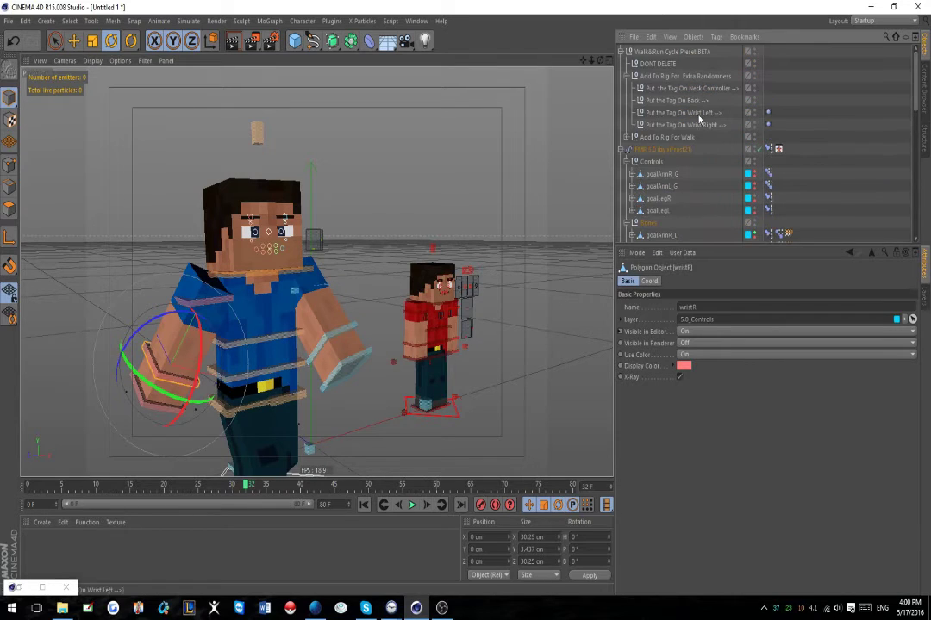
{"action": "scroll", "coordinate": [727, 143], "scroll_direction": "down", "scroll_amount": 5}
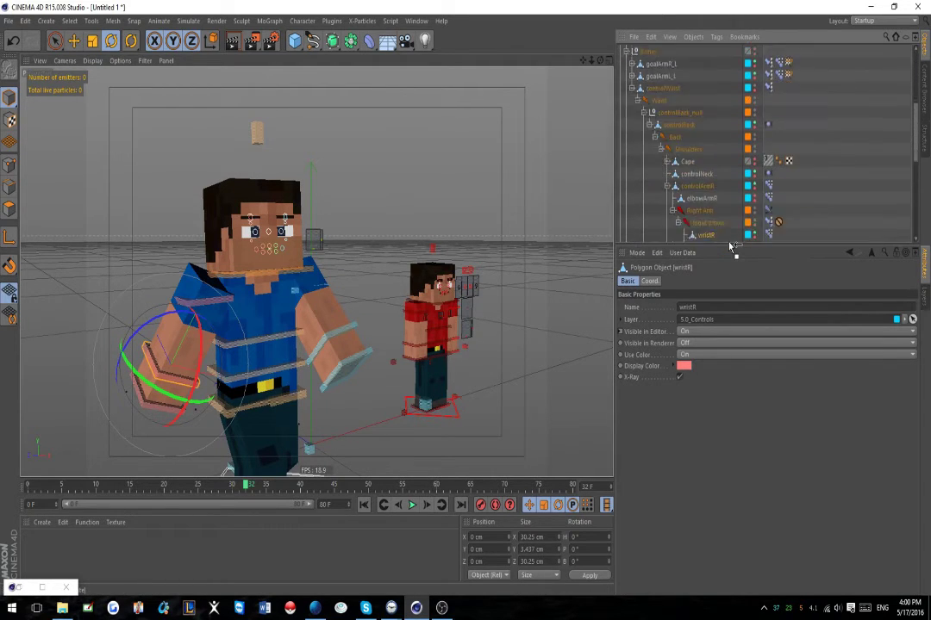
{"action": "left_click_drag", "start_coordinate": [718, 129], "coordinate": [704, 127]}
- Move the Vibrate tag from the Put the Tag On Wrist Left null onto wristL under the Left Elbow bone
{"action": "scroll", "coordinate": [723, 153], "scroll_direction": "up", "scroll_amount": 5}
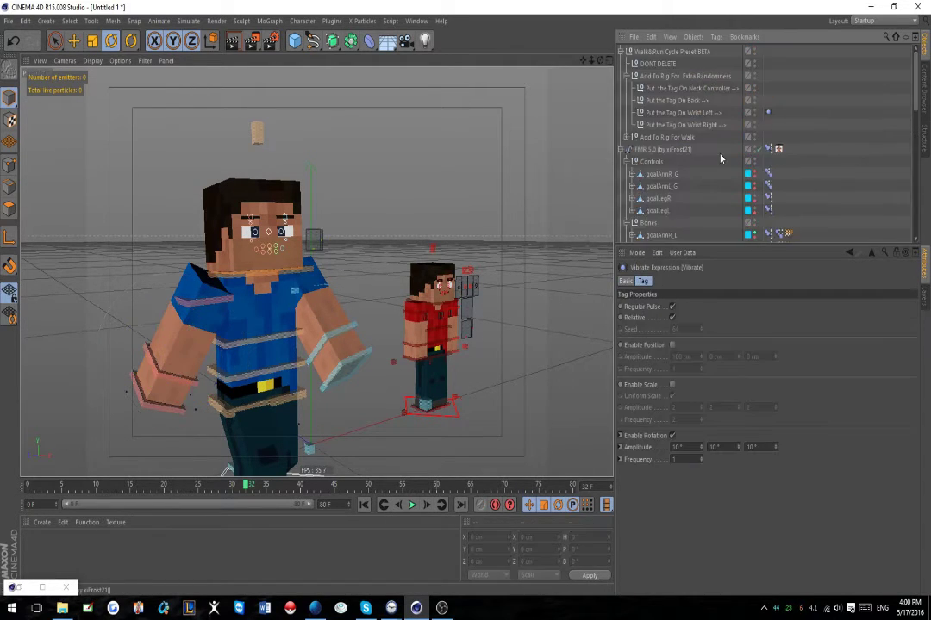
{"action": "left_click", "coordinate": [766, 114]}
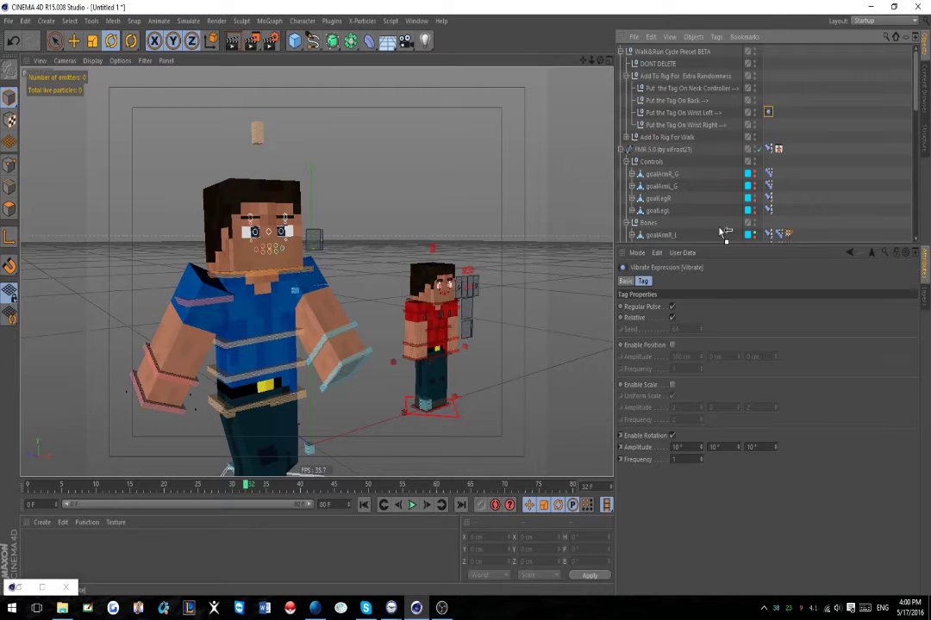
{"action": "scroll", "coordinate": [724, 239], "scroll_direction": "down", "scroll_amount": 6}
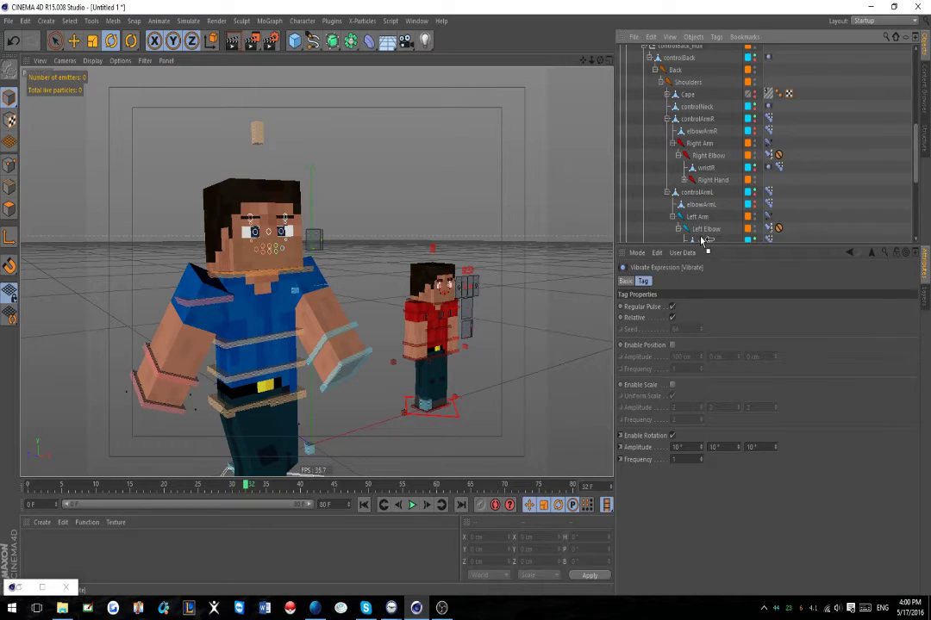
{"action": "left_click_drag", "start_coordinate": [702, 241], "coordinate": [702, 241]}
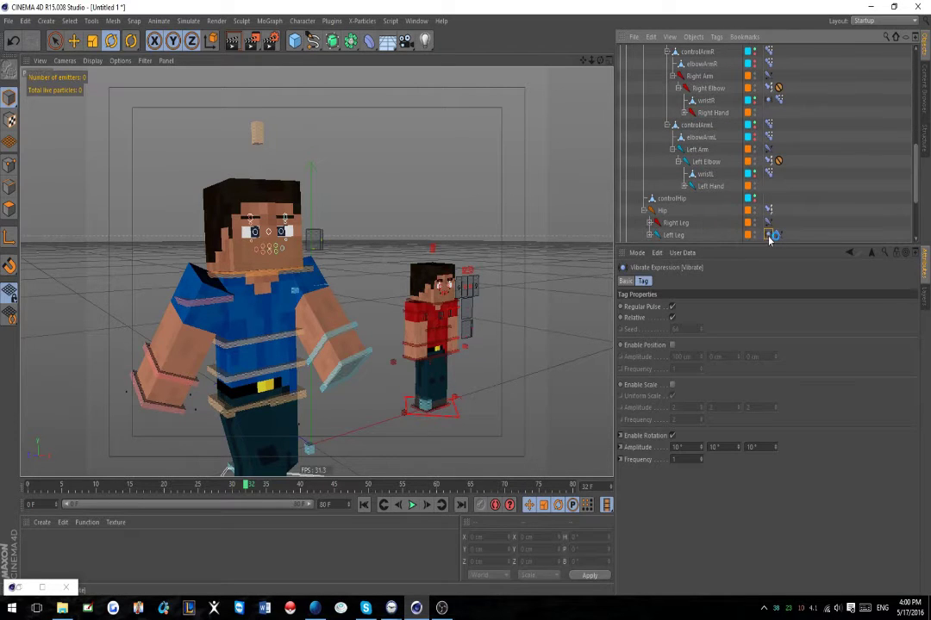
{"action": "left_click", "coordinate": [831, 182]}
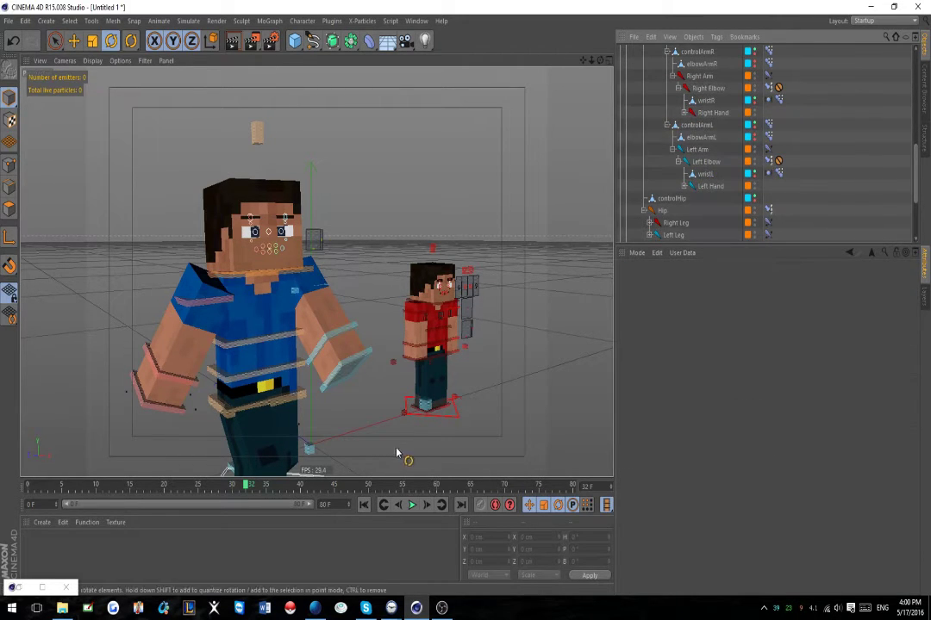
- Play the walk animation and examine the blue-shirted character's arm, wrist and body movement up close and from afar
{"action": "left_click", "coordinate": [413, 506]}
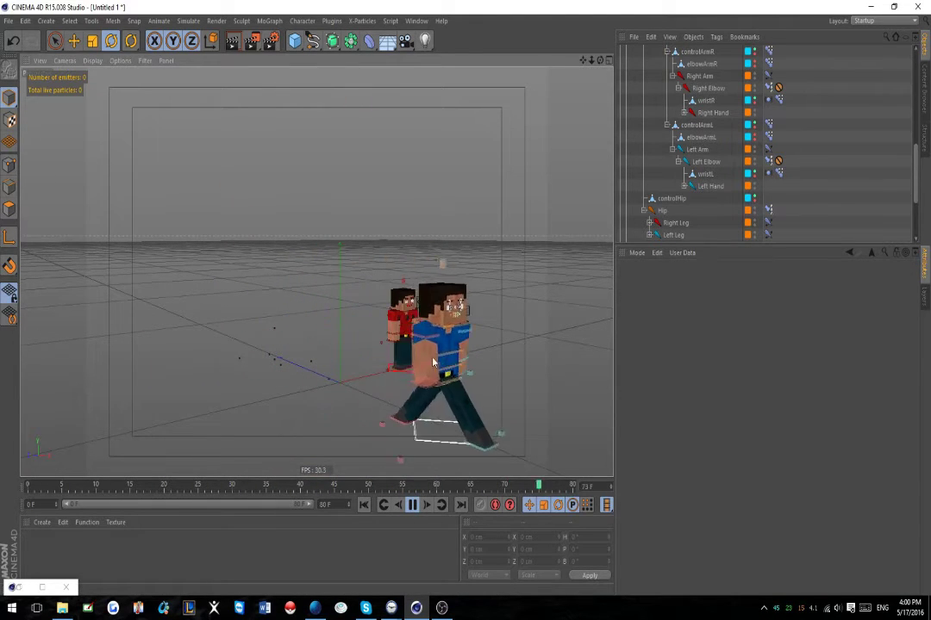
{"action": "scroll", "coordinate": [239, 294], "scroll_direction": "up", "scroll_amount": 3}
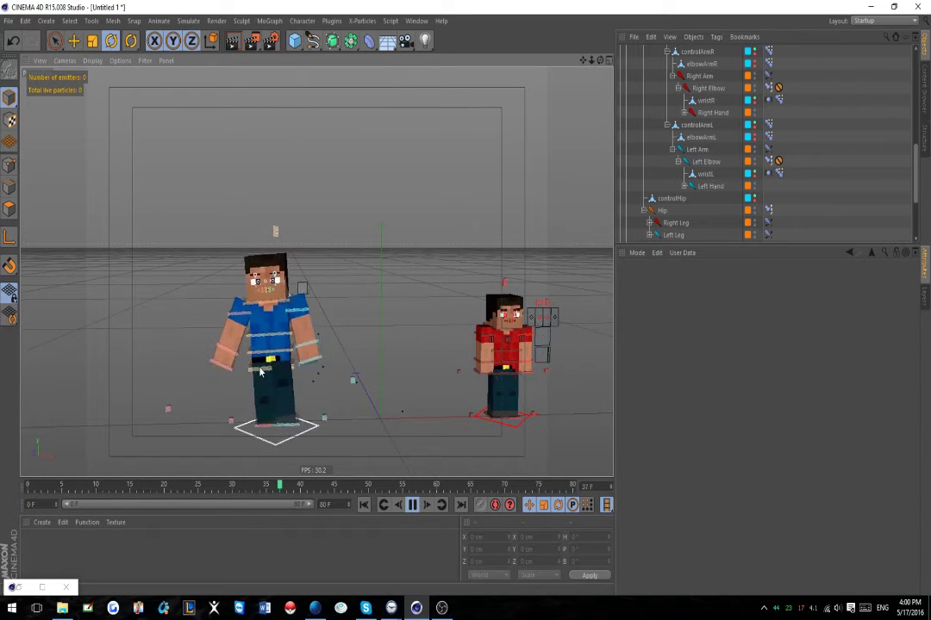
{"action": "scroll", "coordinate": [370, 386], "scroll_direction": "up", "scroll_amount": 1}
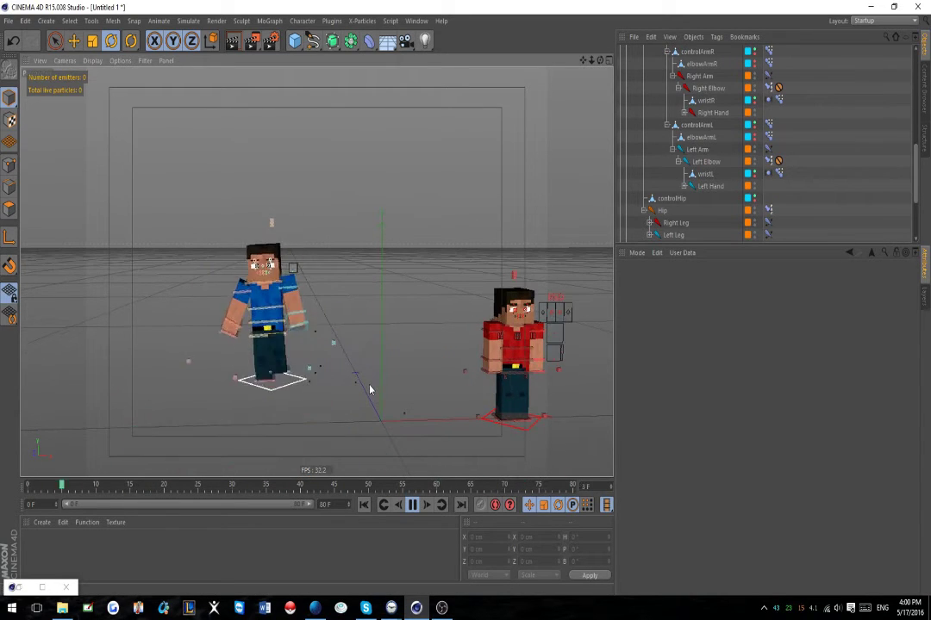
{"action": "middle_click_drag", "start_coordinate": [377, 337], "coordinate": [402, 287], "text": "alt"}
{"action": "scroll", "coordinate": [349, 326], "scroll_direction": "up", "scroll_amount": 10}
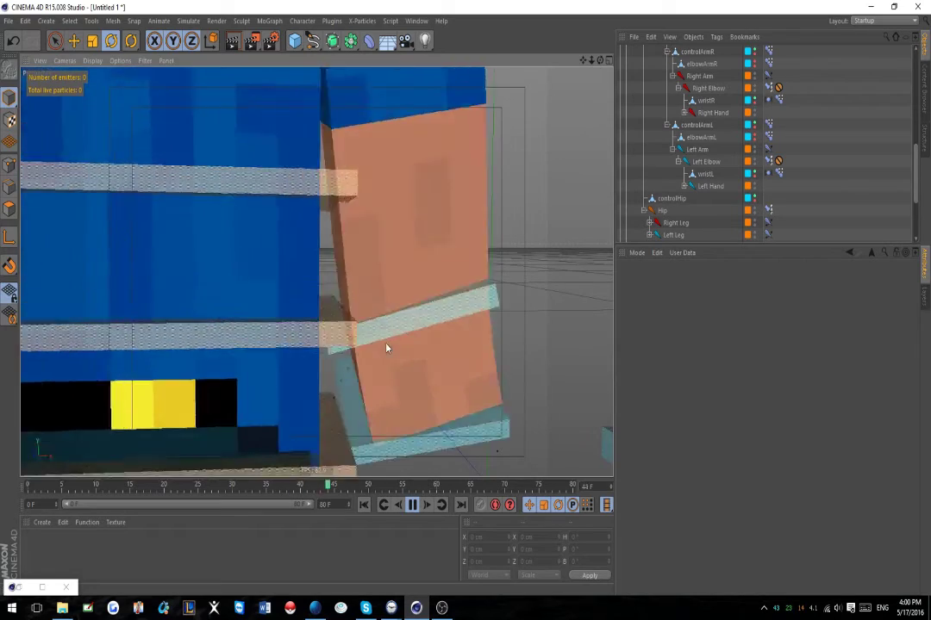
{"action": "scroll", "coordinate": [386, 348], "scroll_direction": "down", "scroll_amount": 10}
{"action": "scroll", "coordinate": [382, 332], "scroll_direction": "up", "scroll_amount": 8}
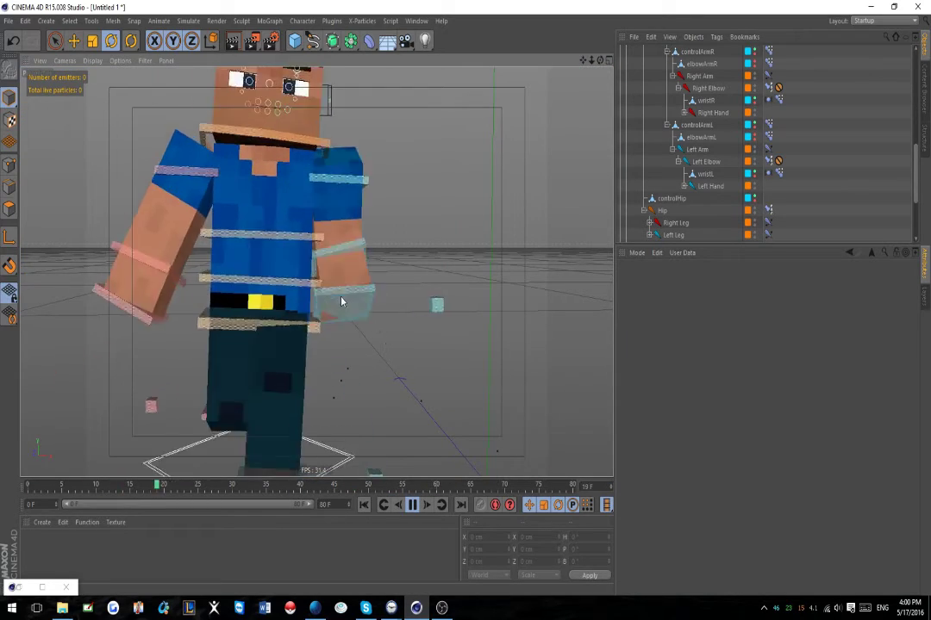
{"action": "scroll", "coordinate": [379, 295], "scroll_direction": "down", "scroll_amount": 10}
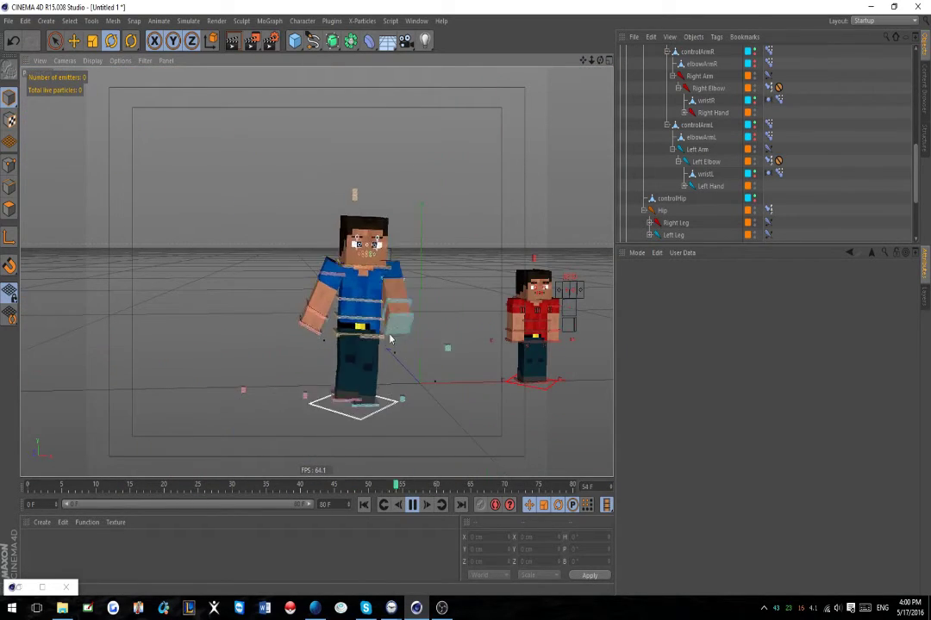
- In the Walk&Run Cycle Preset BETA's Randomness Controls, set Head Random Rotation to 20° and the head's Frequency Amount to 5
{"action": "scroll", "coordinate": [776, 155], "scroll_direction": "up", "scroll_amount": 10}
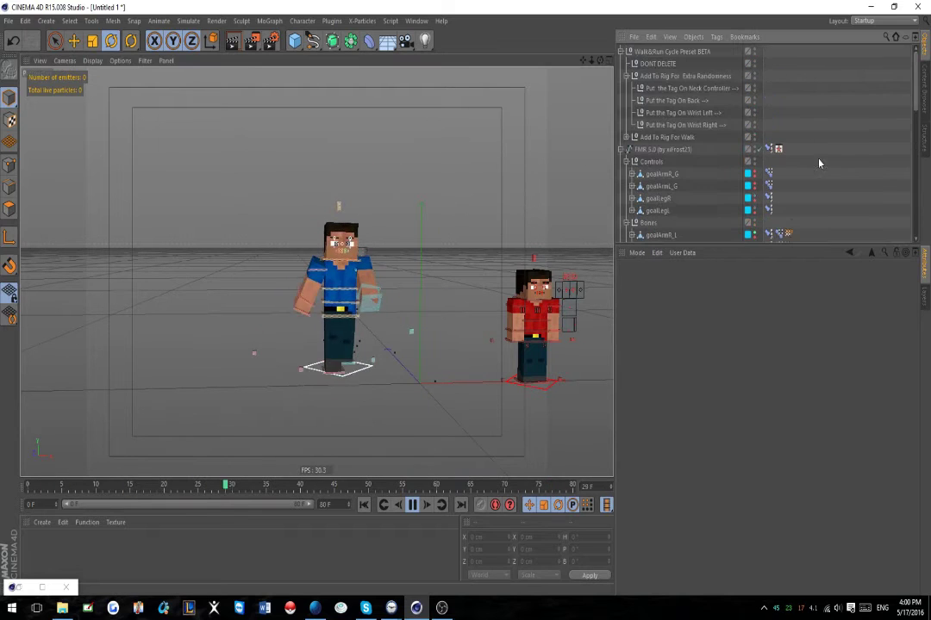
{"action": "left_click", "coordinate": [669, 52]}
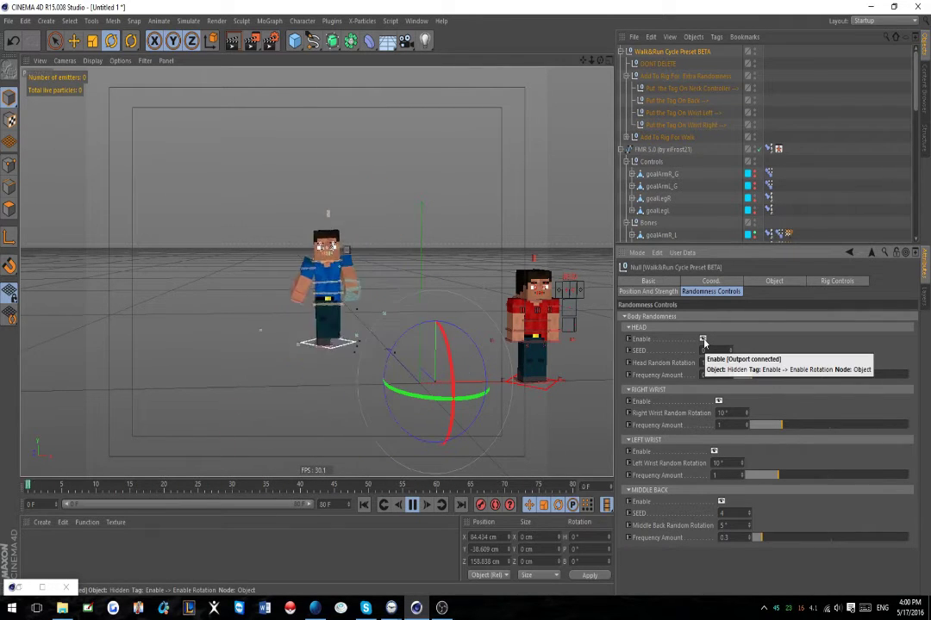
{"action": "left_click_drag", "start_coordinate": [732, 363], "coordinate": [734, 324]}
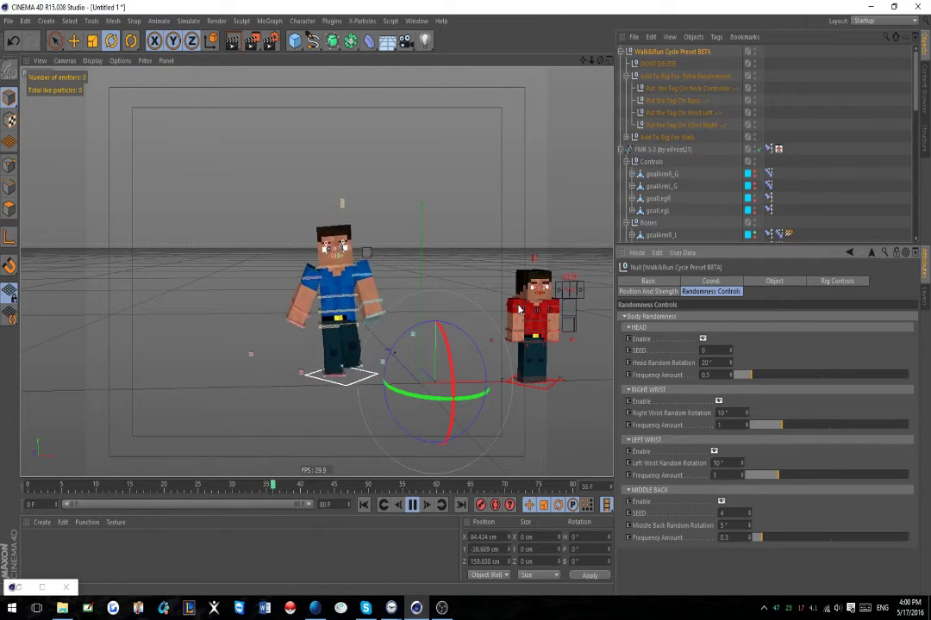
{"action": "left_click_drag", "start_coordinate": [751, 376], "coordinate": [912, 380]}
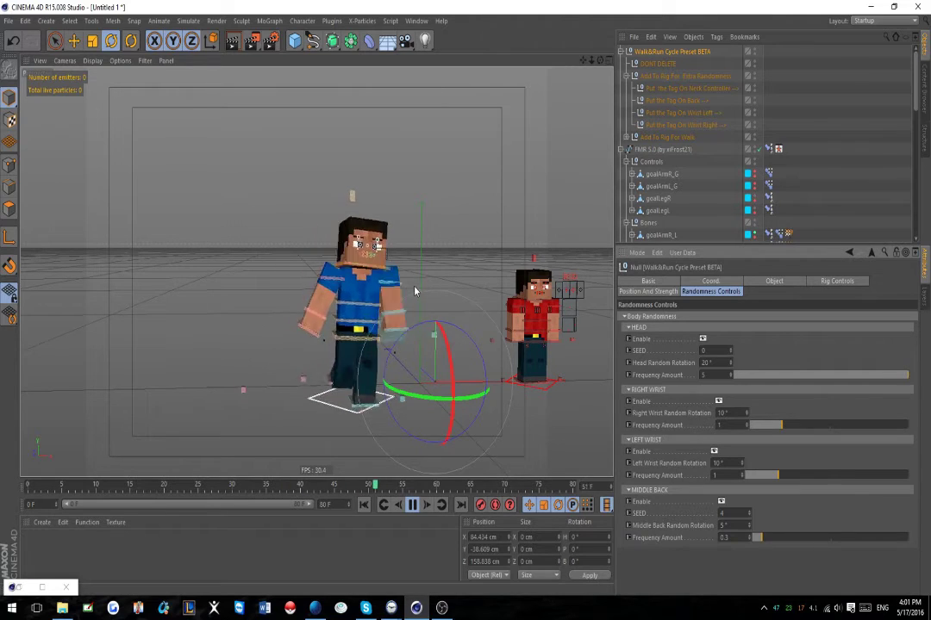
- Set both wrists' Frequency Amount to 5, with Right Wrist Random Rotation at 85° and Left Wrist Random Rotation at 63°
{"action": "left_click_drag", "start_coordinate": [816, 425], "coordinate": [840, 425]}
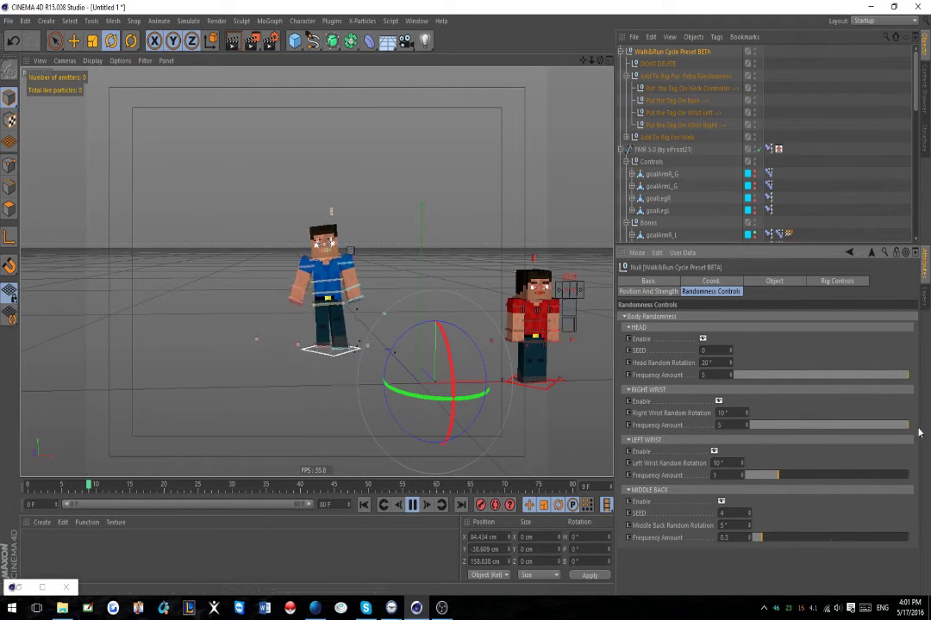
{"action": "left_click", "coordinate": [748, 412]}
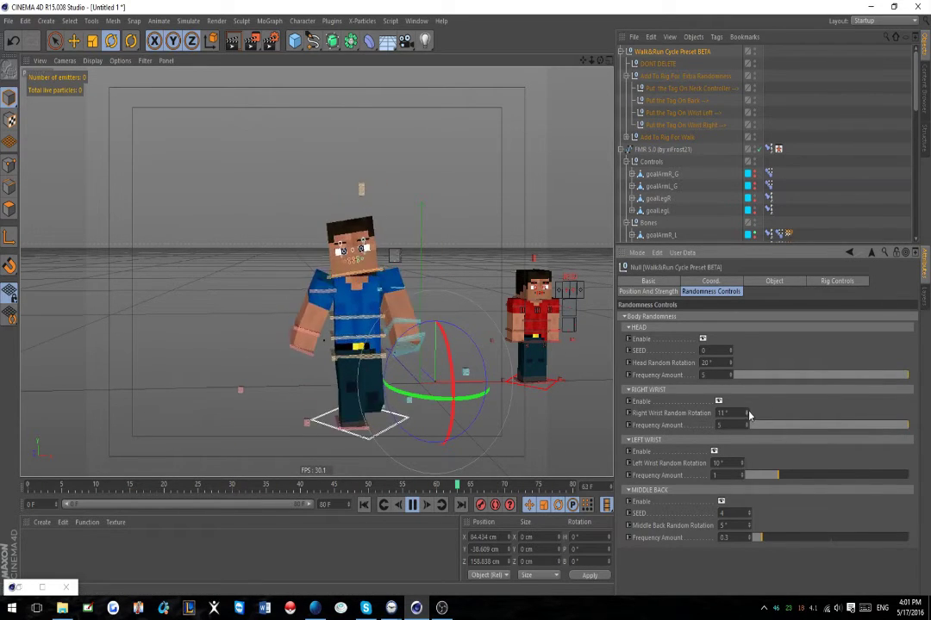
{"action": "left_click_drag", "start_coordinate": [748, 415], "coordinate": [756, 329]}
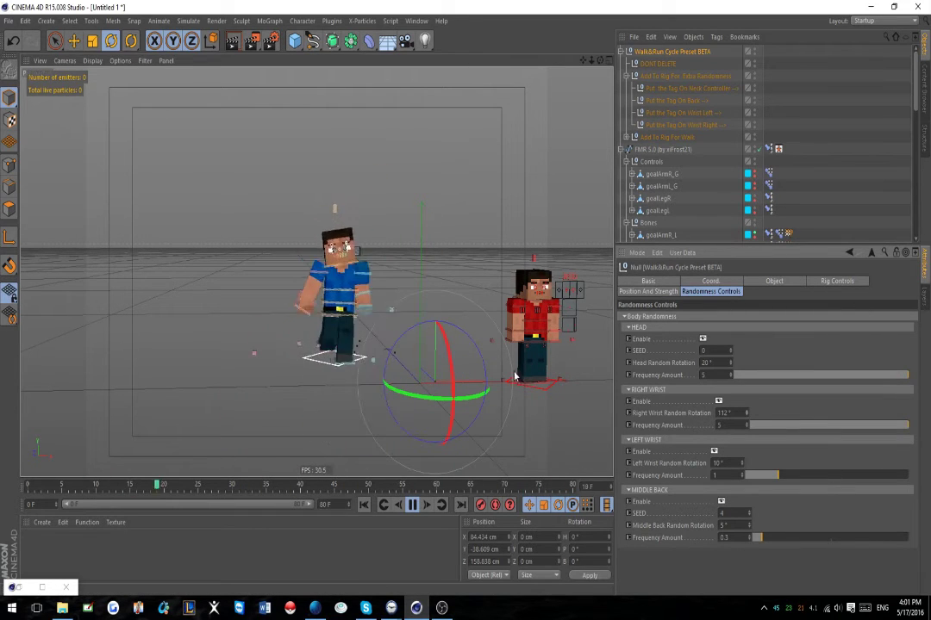
{"action": "left_click_drag", "start_coordinate": [788, 477], "coordinate": [927, 477]}
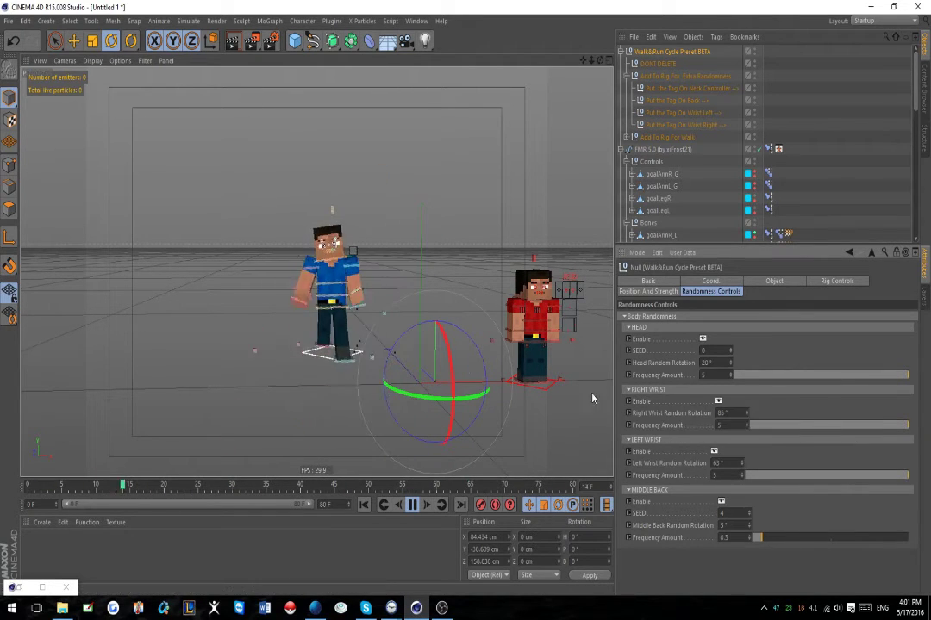
- Set the middle back's Frequency Amount to 5 and Middle Back Random Rotation to 75° while the walk plays
{"action": "scroll", "coordinate": [389, 302], "scroll_direction": "down", "scroll_amount": 3}
{"action": "scroll", "coordinate": [387, 303], "scroll_direction": "up", "scroll_amount": 4}
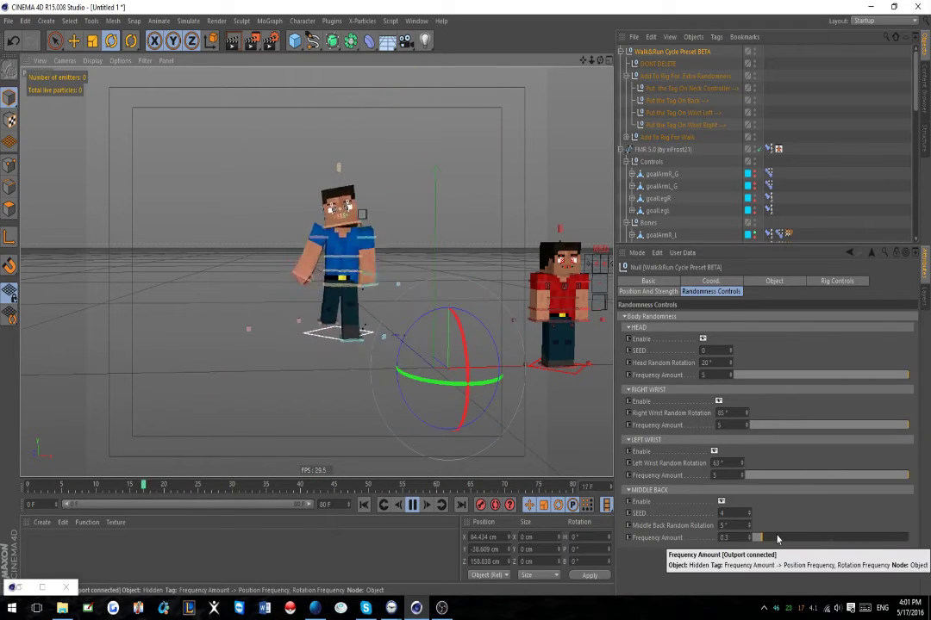
{"action": "scroll", "coordinate": [319, 211], "scroll_direction": "down", "scroll_amount": 2}
{"action": "middle_click_drag", "start_coordinate": [387, 208], "coordinate": [428, 248], "text": "alt"}
{"action": "middle_click_drag", "start_coordinate": [384, 307], "coordinate": [352, 300], "text": "alt"}
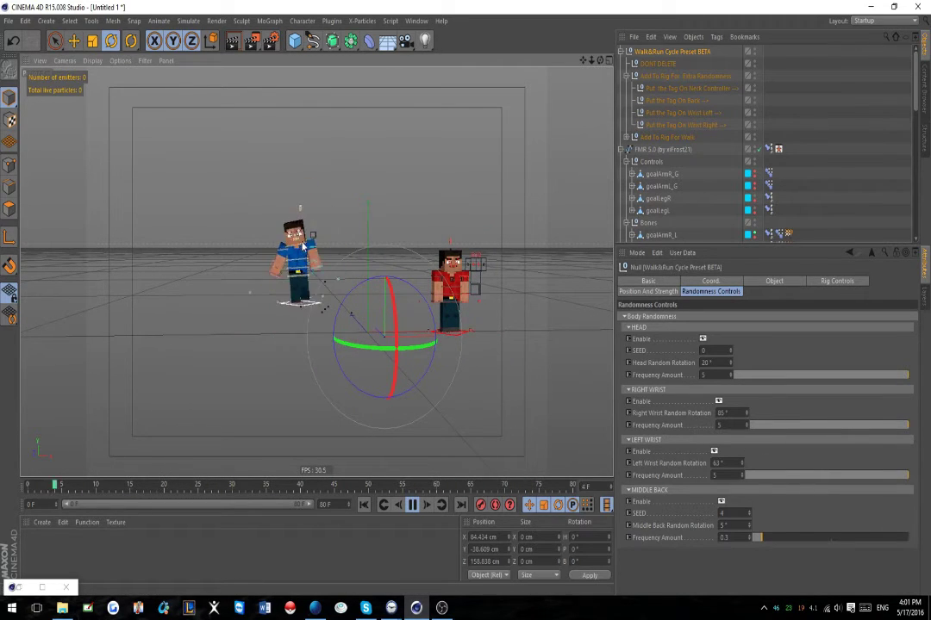
{"action": "scroll", "coordinate": [308, 245], "scroll_direction": "up", "scroll_amount": 1}
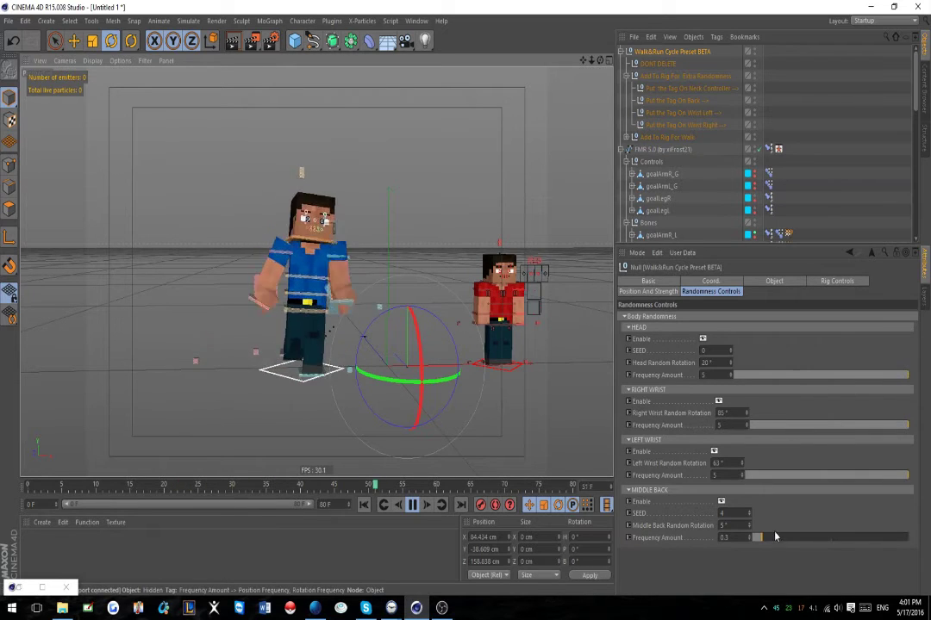
{"action": "left_click_drag", "start_coordinate": [785, 540], "coordinate": [913, 541]}
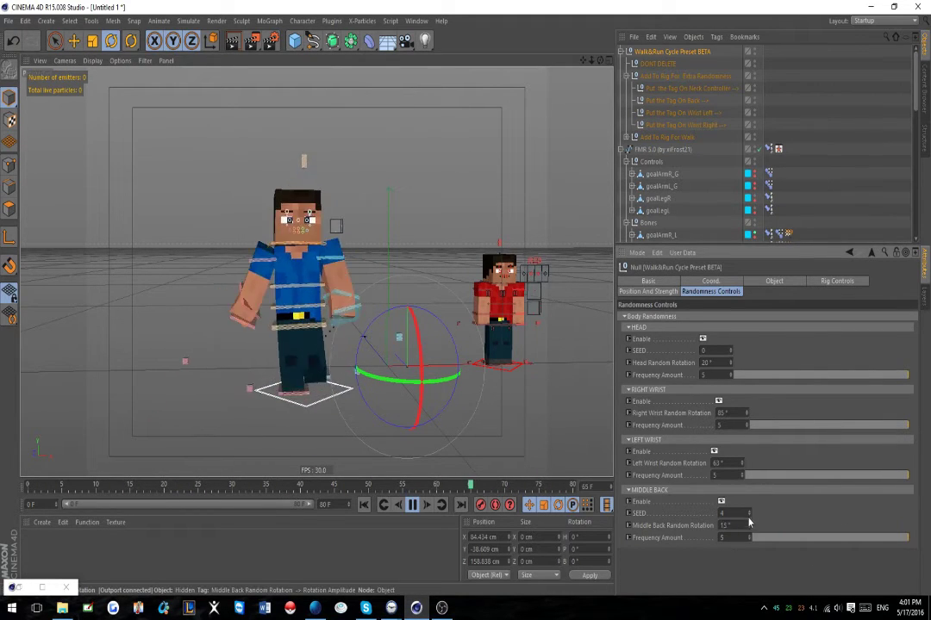
{"action": "left_click_drag", "start_coordinate": [749, 523], "coordinate": [750, 499]}
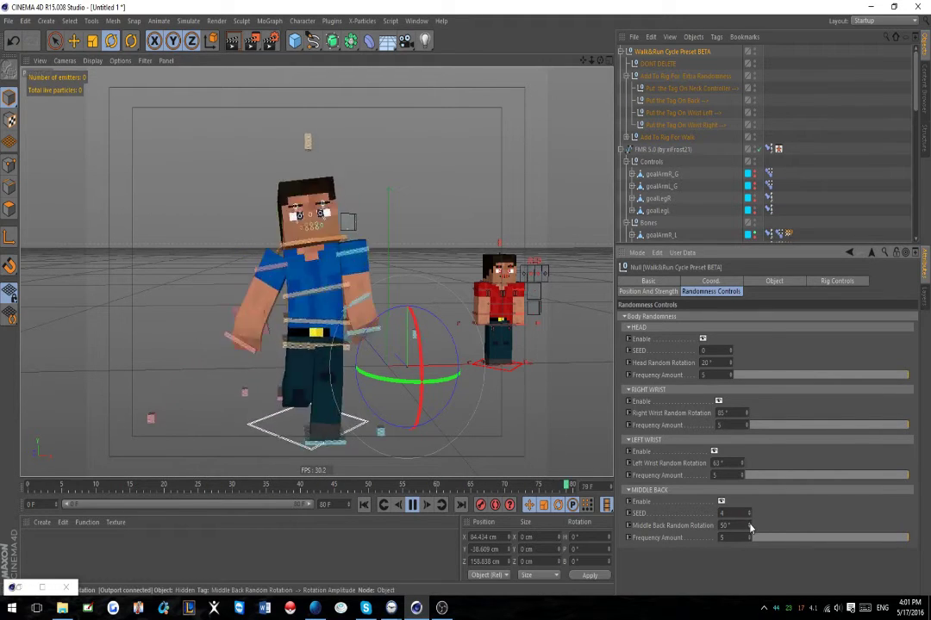
{"action": "left_click_drag", "start_coordinate": [750, 525], "coordinate": [749, 512]}
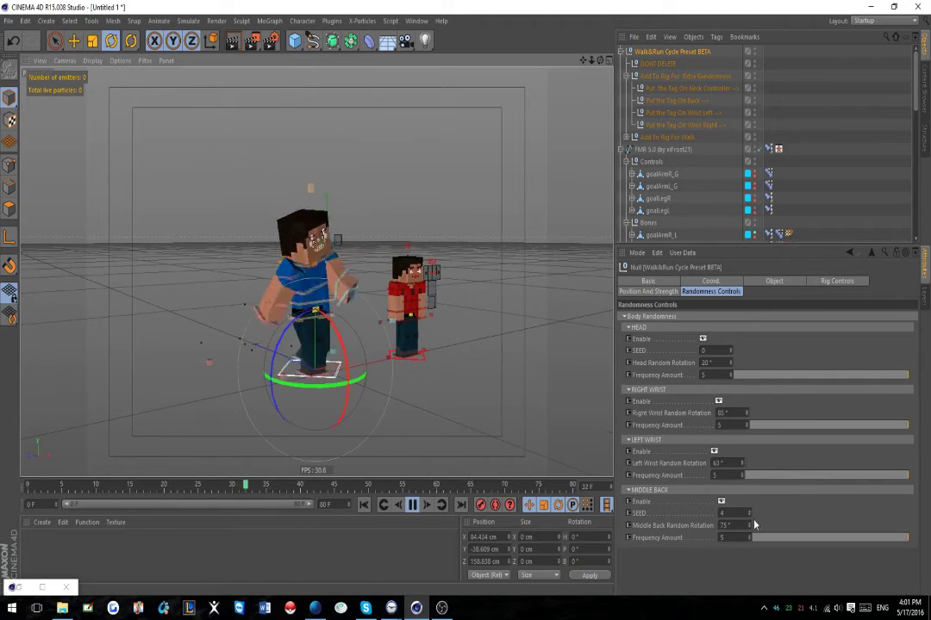
- Set the Frequency Amount to 1 for the head, both wrists and the middle back while the walk plays
{"action": "left_click_drag", "start_coordinate": [729, 538], "coordinate": [554, 518]}
{"action": "type", "text": "0.5"}
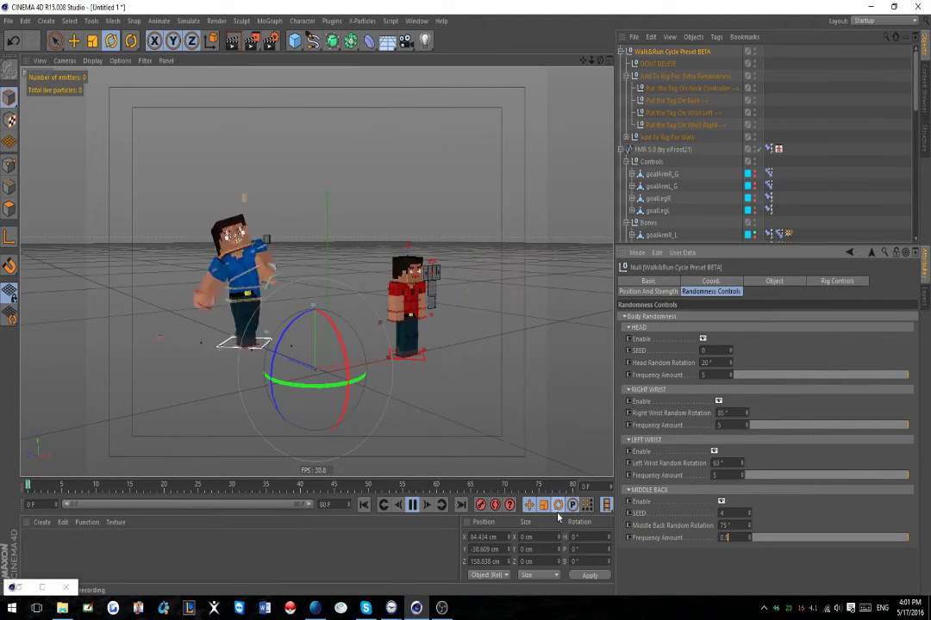
{"action": "key", "text": "Return"}
{"action": "type", "text": "1"}
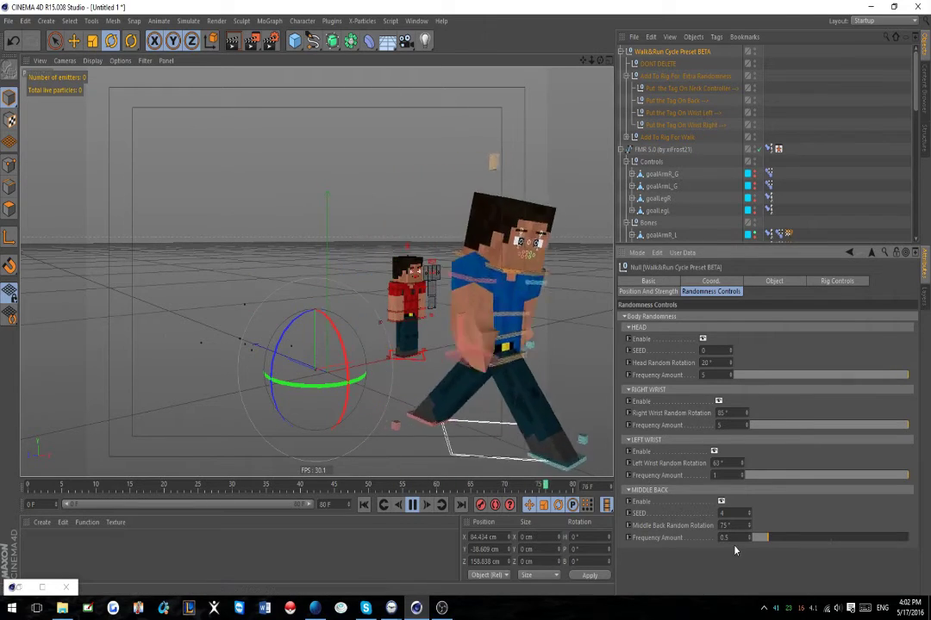
{"action": "left_click_drag", "start_coordinate": [732, 538], "coordinate": [686, 520]}
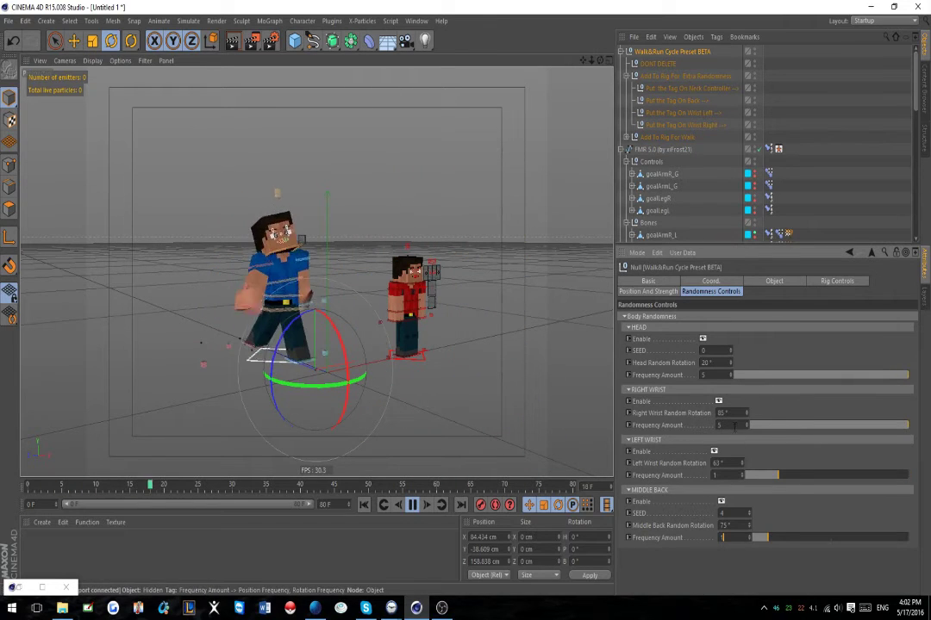
{"action": "left_click_drag", "start_coordinate": [711, 376], "coordinate": [688, 382]}
{"action": "type", "text": "1"}
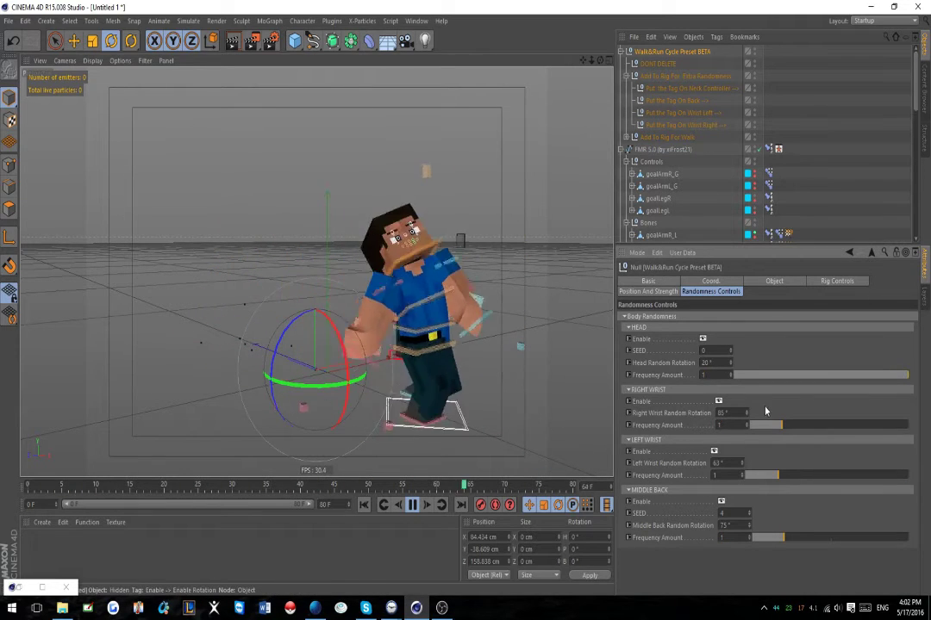
{"action": "key", "text": "Return"}
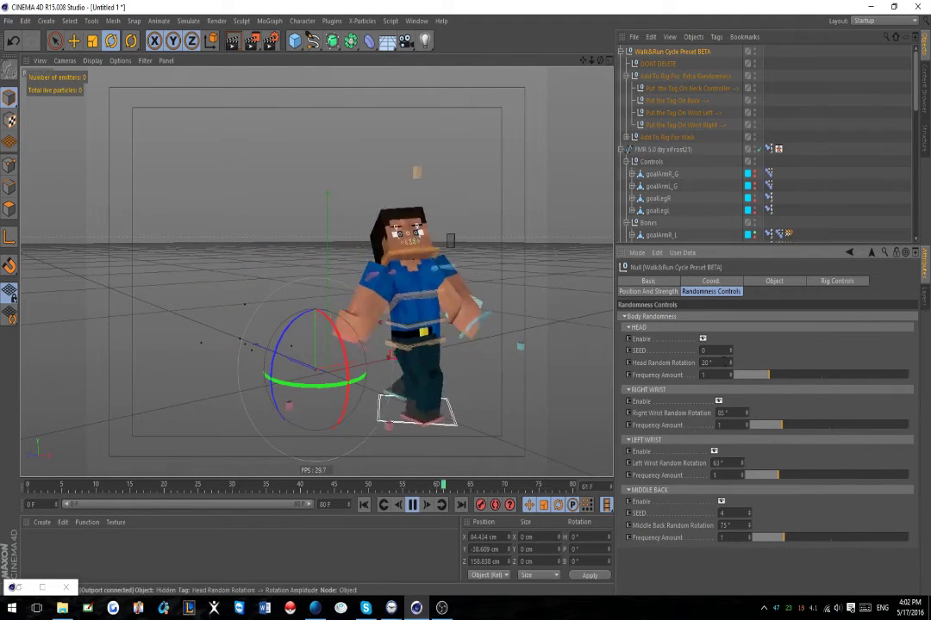
- Set Right Wrist, Left Wrist and Middle Back Random Rotation each to 40° and review the playing walk
{"action": "left_click_drag", "start_coordinate": [741, 416], "coordinate": [676, 403]}
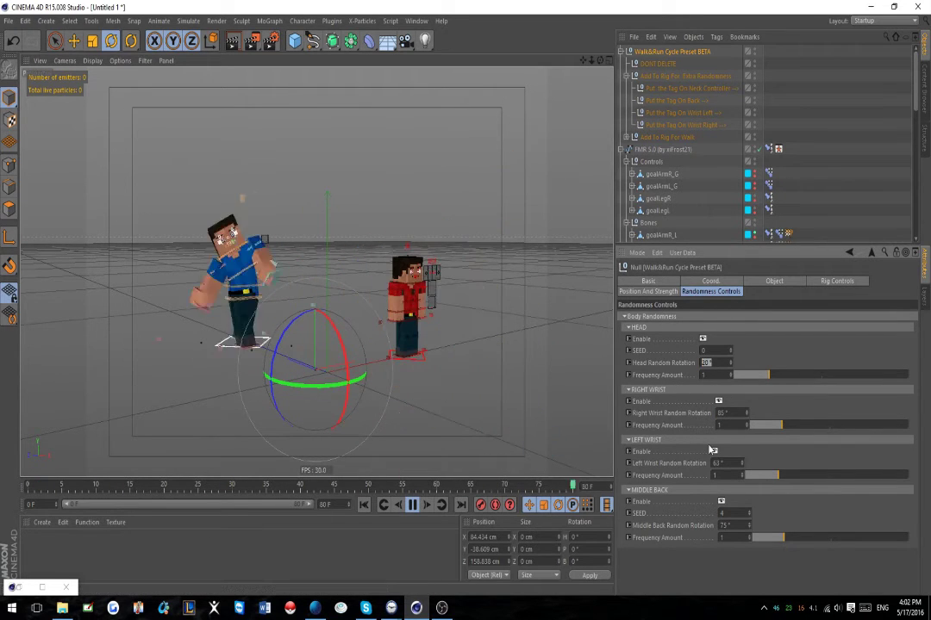
{"action": "left_click", "coordinate": [729, 525]}
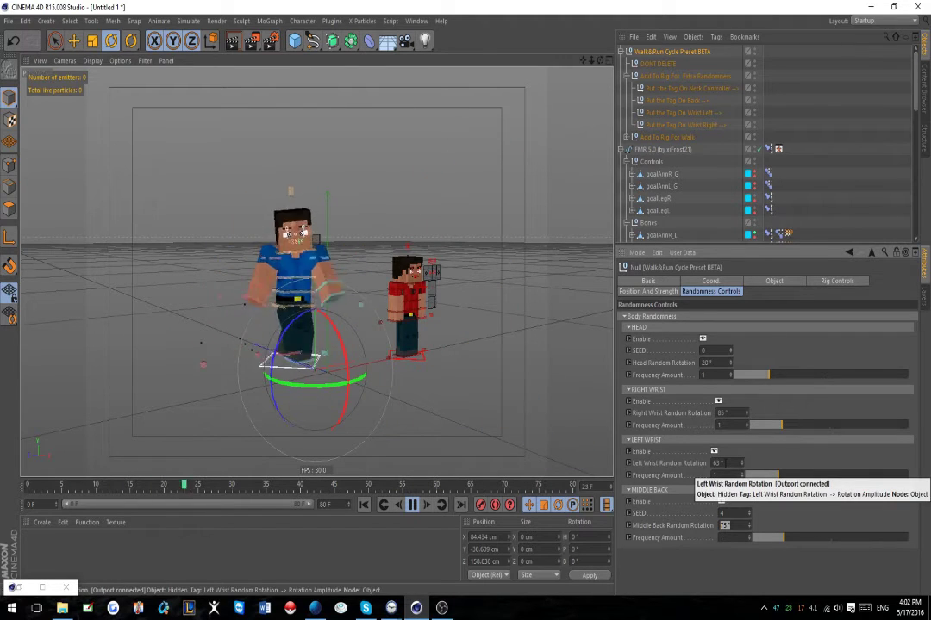
{"action": "type", "text": "40"}
{"action": "double_click", "coordinate": [724, 462]}
{"action": "type", "text": "40"}
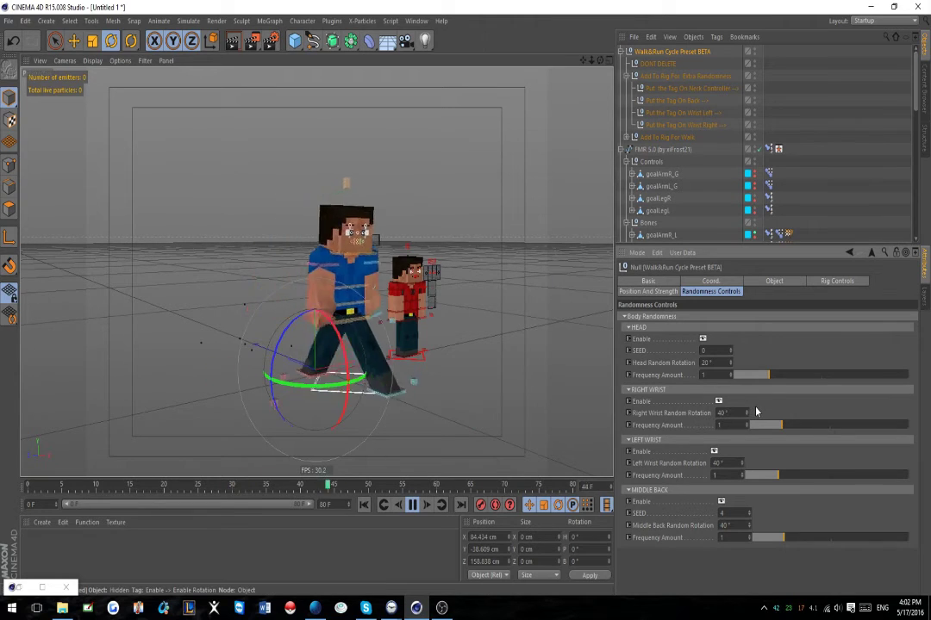
{"action": "scroll", "coordinate": [313, 296], "scroll_direction": "down", "scroll_amount": 3}
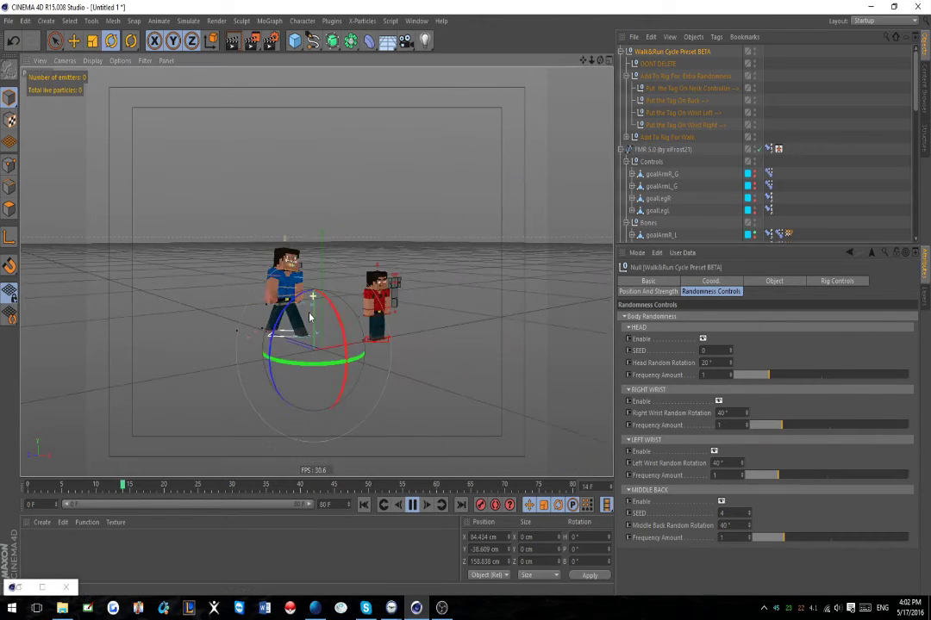
{"action": "scroll", "coordinate": [259, 344], "scroll_direction": "up", "scroll_amount": 4}
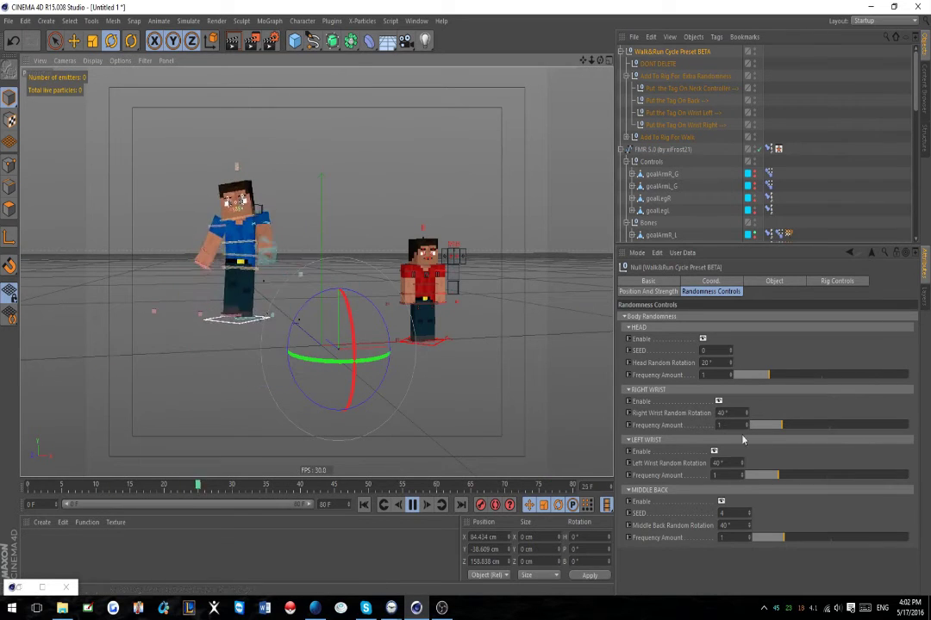
- Set both Right Wrist and Left Wrist Random Rotation to 20° and check the walk from farther away
{"action": "double_click", "coordinate": [728, 413]}
{"action": "type", "text": "20"}
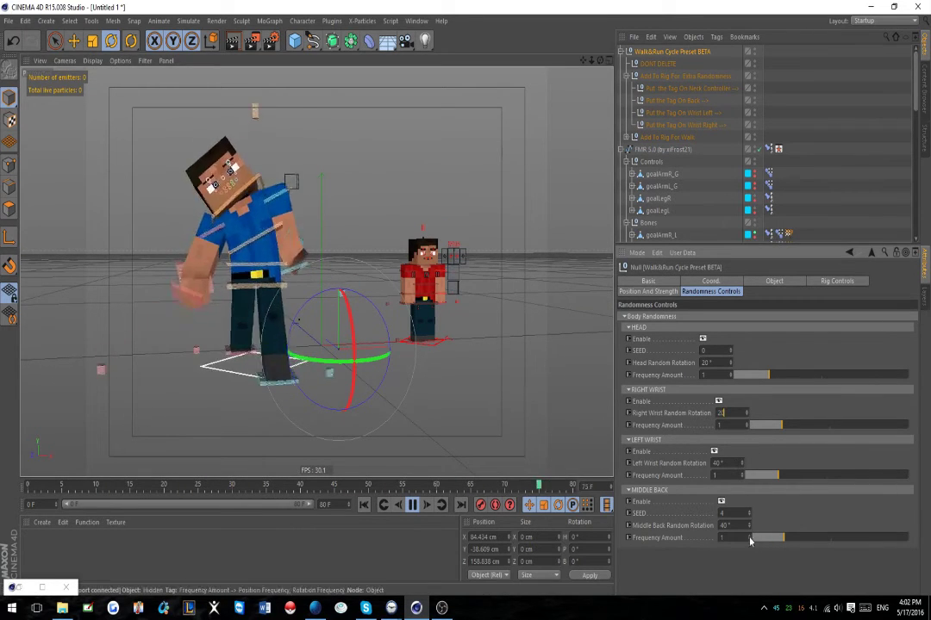
{"action": "double_click", "coordinate": [726, 524]}
{"action": "left_click", "coordinate": [724, 463]}
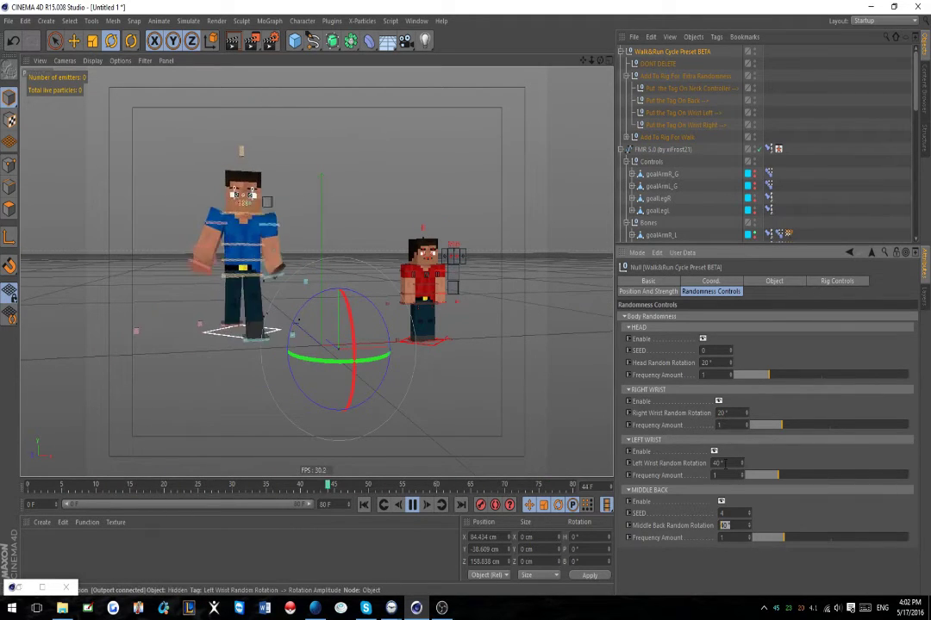
{"action": "type", "text": "20"}
{"action": "left_click", "coordinate": [679, 583]}
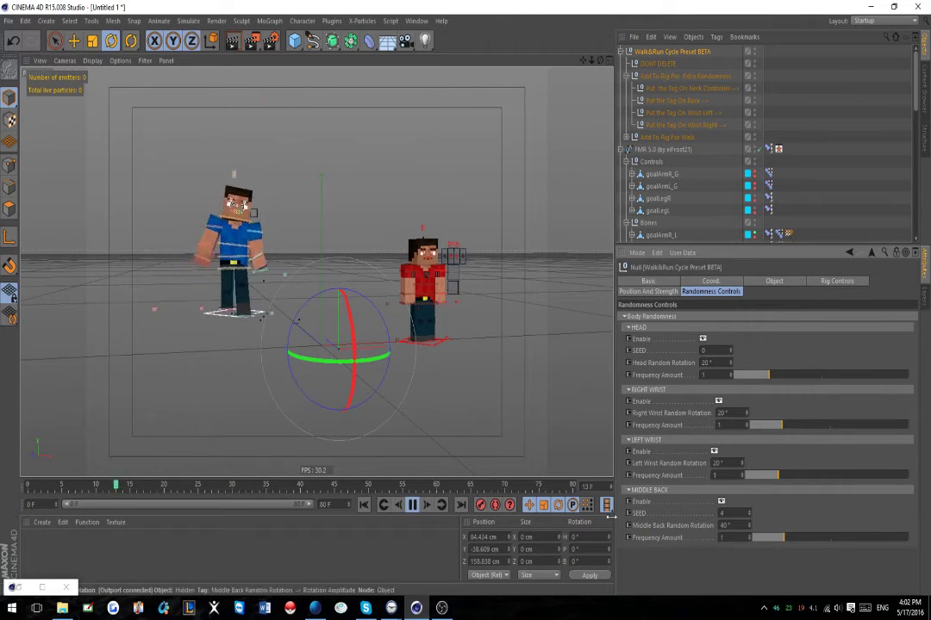
{"action": "scroll", "coordinate": [209, 241], "scroll_direction": "down", "scroll_amount": 3}
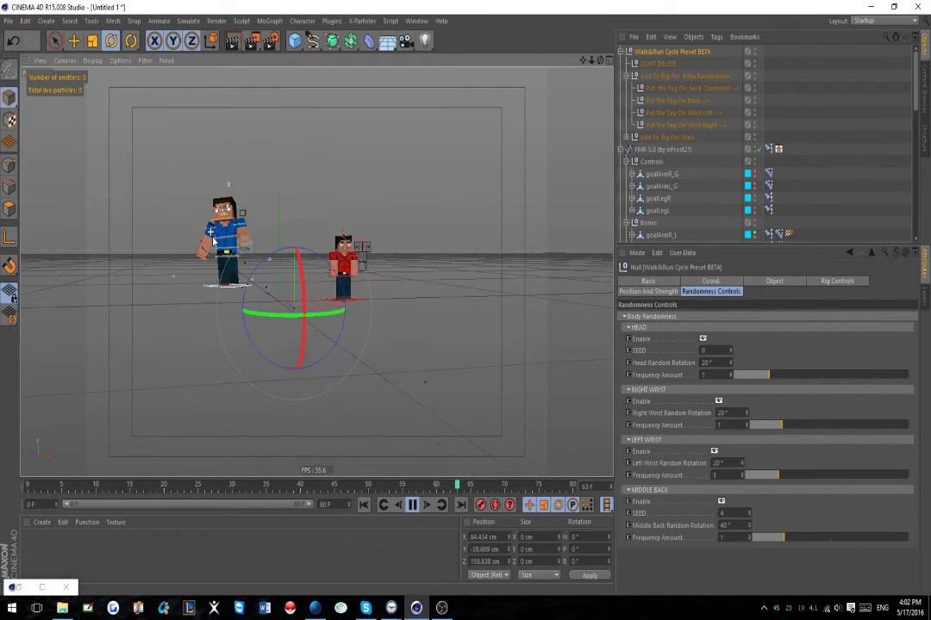
{"action": "left_click_drag", "start_coordinate": [196, 225], "coordinate": [266, 276], "text": "alt"}
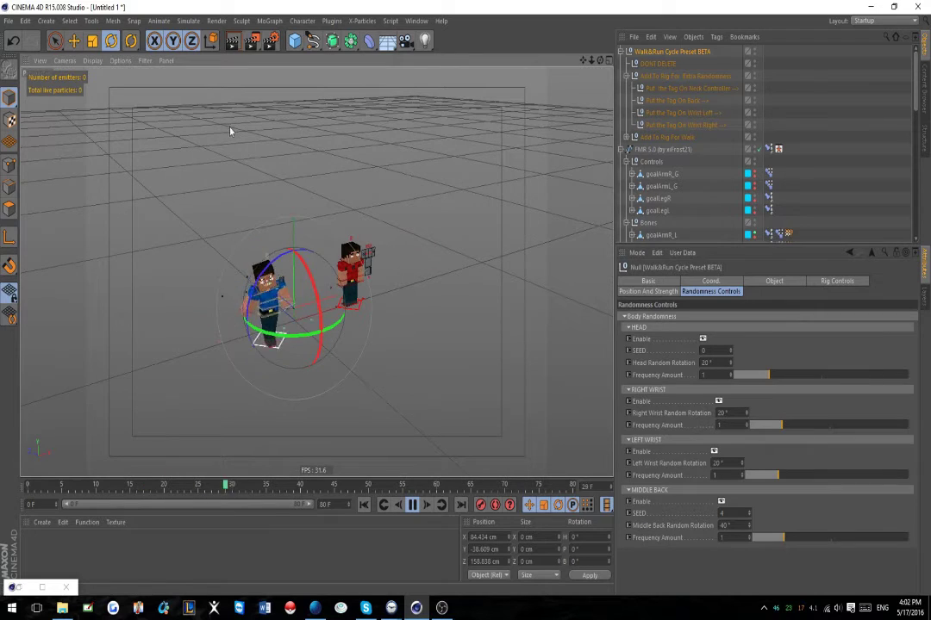
- Nest the Walk&Run Cycle Preset BETA inside the FMR 5.0 rig and collapse the rig's hierarchy
{"action": "left_click", "coordinate": [628, 51]}
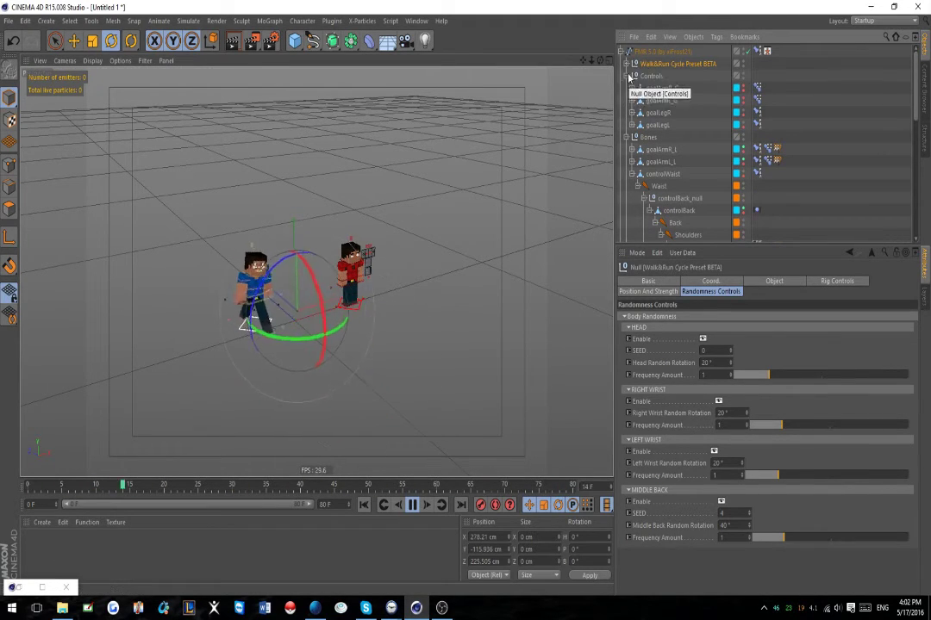
{"action": "left_click", "coordinate": [626, 76]}
{"action": "left_click", "coordinate": [627, 88]}
{"action": "left_click", "coordinate": [621, 51]}
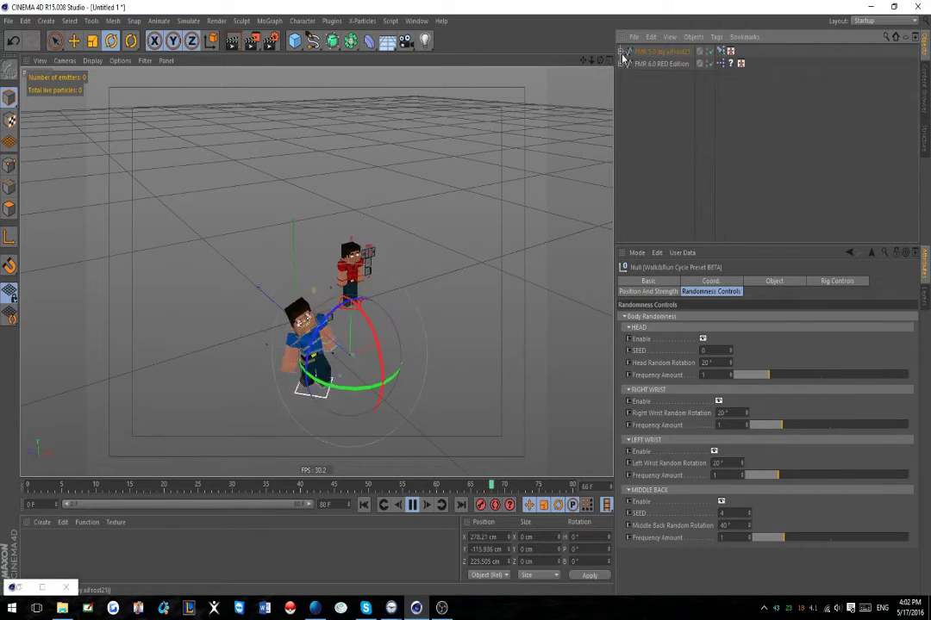
- Duplicate the FMR 5.0 rig at frame 0, place the copy about 260 cm along X, and test the playback
{"action": "left_click", "coordinate": [660, 52]}
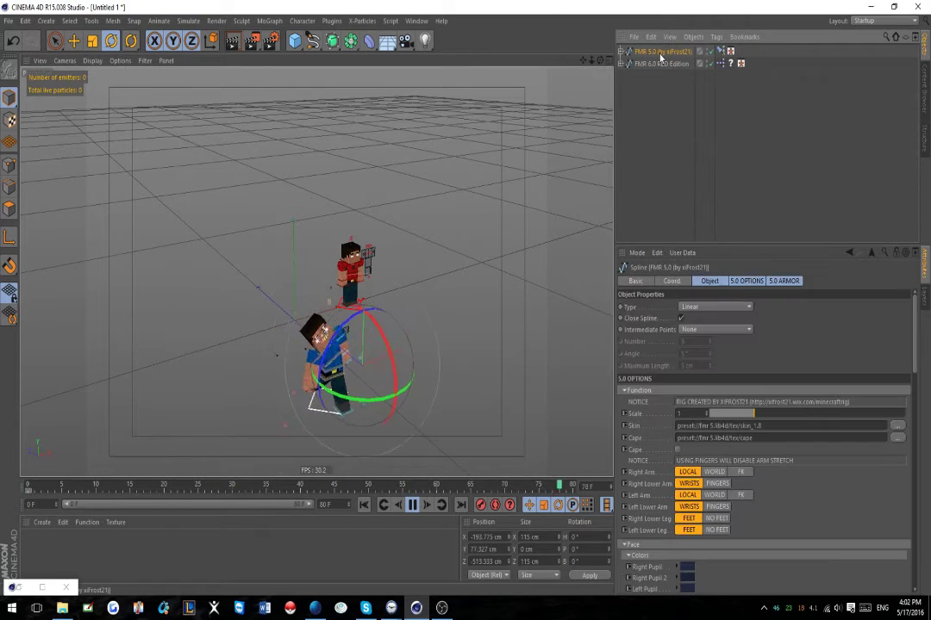
{"action": "left_click", "coordinate": [412, 505]}
{"action": "left_click", "coordinate": [363, 505]}
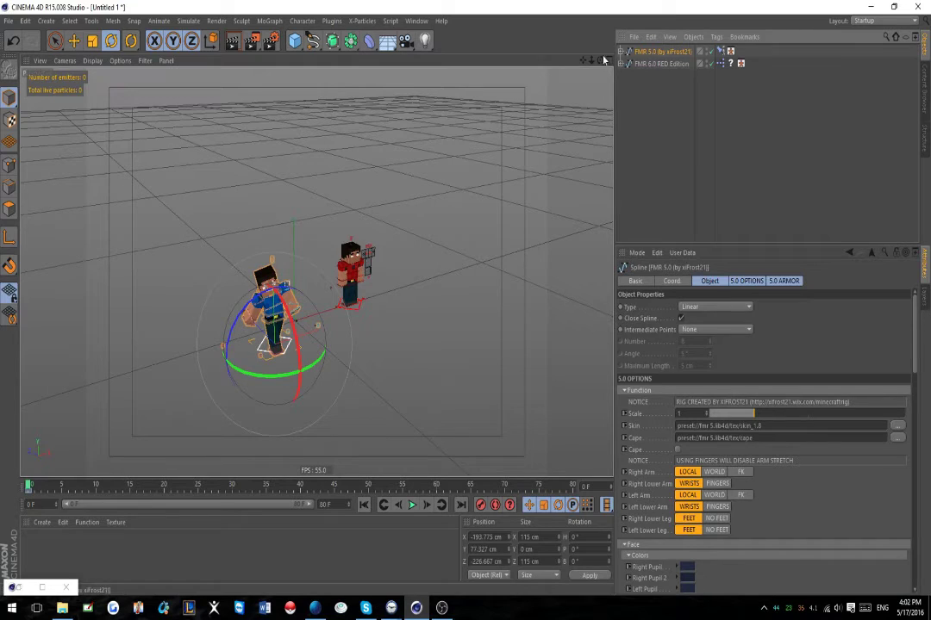
{"action": "left_click", "coordinate": [74, 41]}
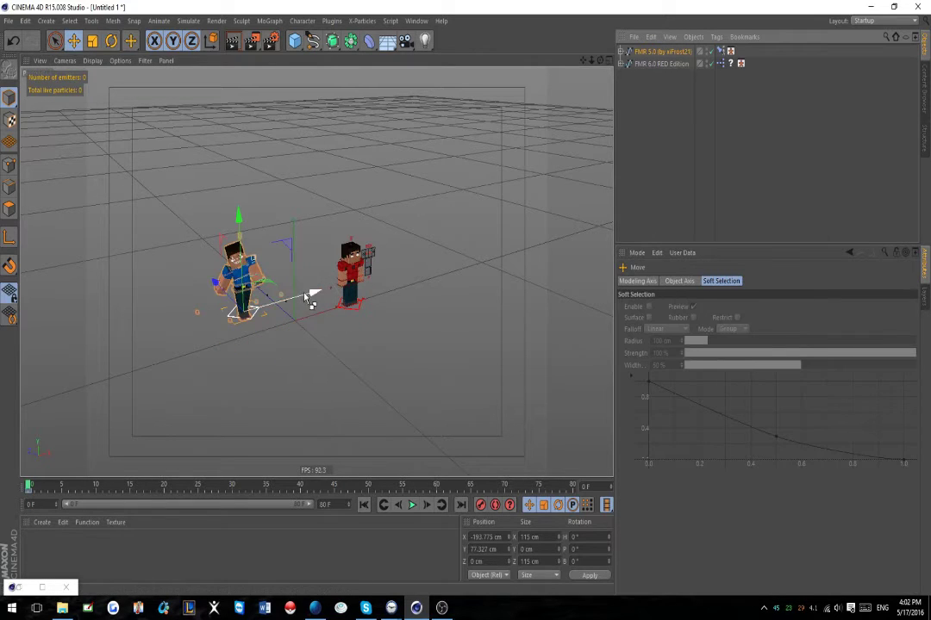
{"action": "left_click_drag", "start_coordinate": [442, 276], "coordinate": [502, 268]}
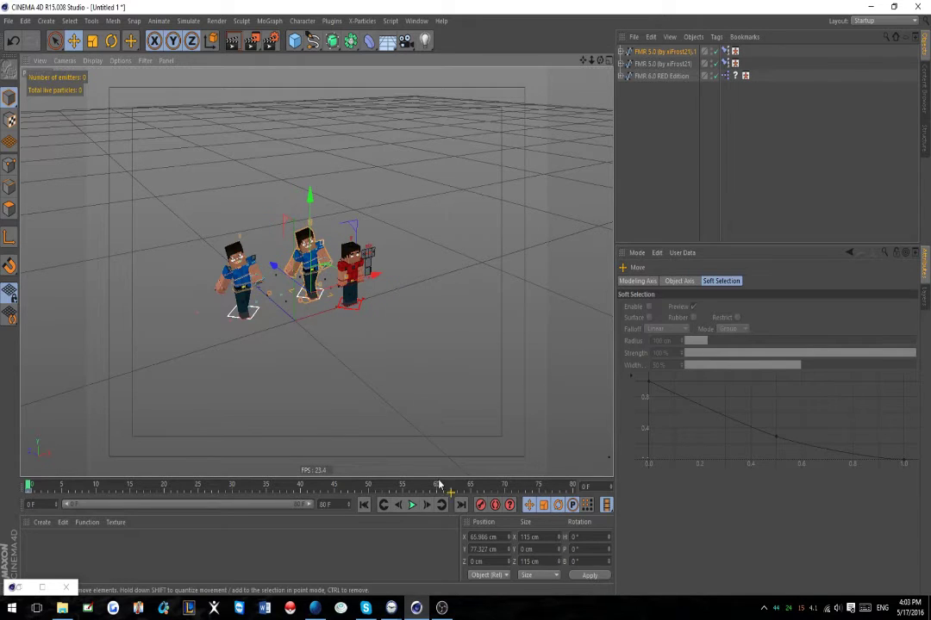
{"action": "left_click", "coordinate": [412, 505]}
{"action": "left_click", "coordinate": [413, 506]}
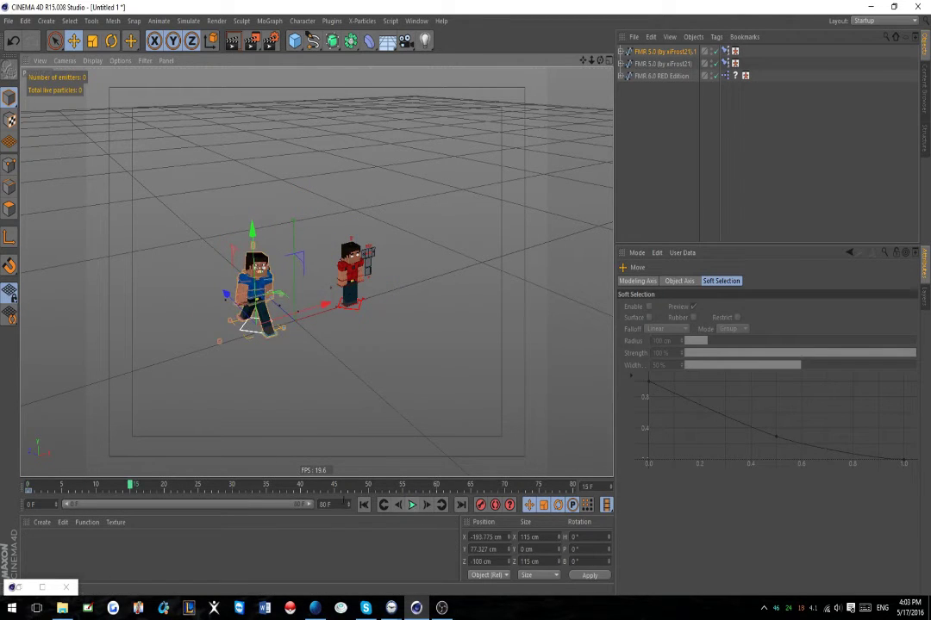
{"action": "left_click", "coordinate": [363, 505]}
- Try to move the Walk&Run Cycle Preset BETA nested in the duplicated rig along X, and undo the move
{"action": "left_click", "coordinate": [622, 52]}
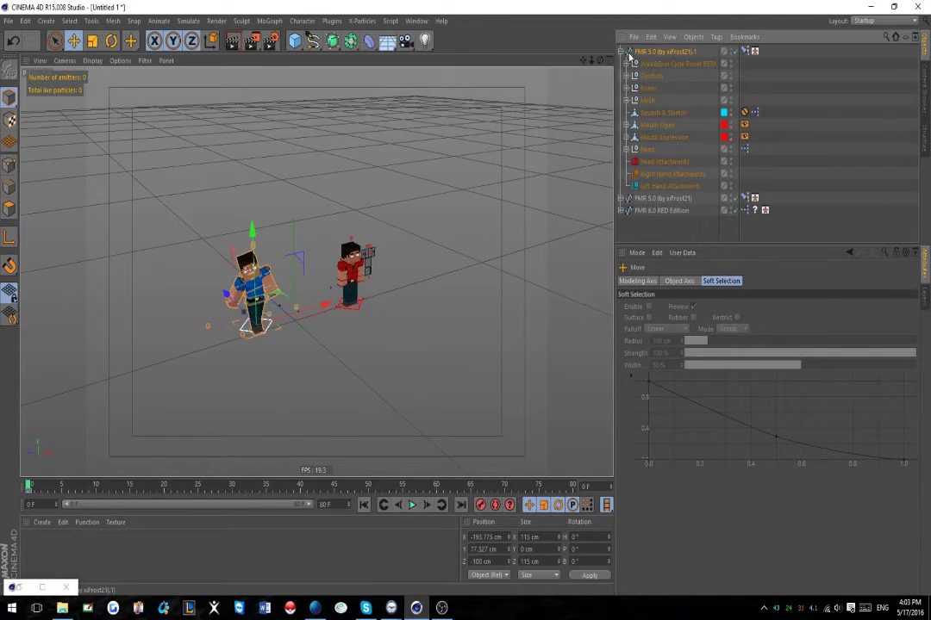
{"action": "left_click", "coordinate": [664, 64]}
{"action": "left_click_drag", "start_coordinate": [356, 290], "coordinate": [392, 300]}
{"action": "key", "text": "ctrl+z"}
{"action": "key", "text": "ctrl+z"}
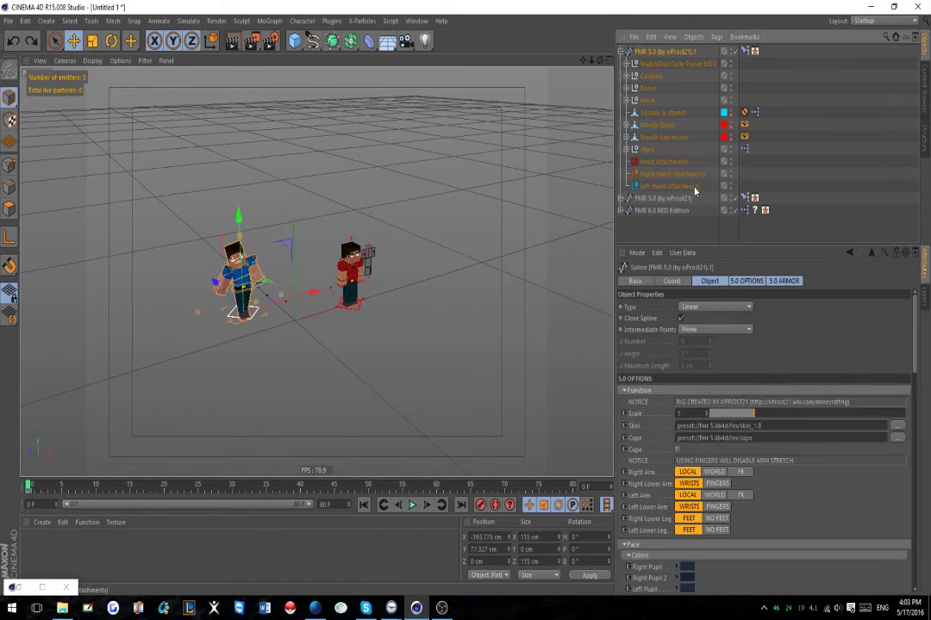
- Delete the Walk&Run Cycle Preset BETA from the duplicated rig and play the animation with both blue-shirted characters in view
{"action": "left_click", "coordinate": [669, 64]}
{"action": "key", "text": "Delete"}
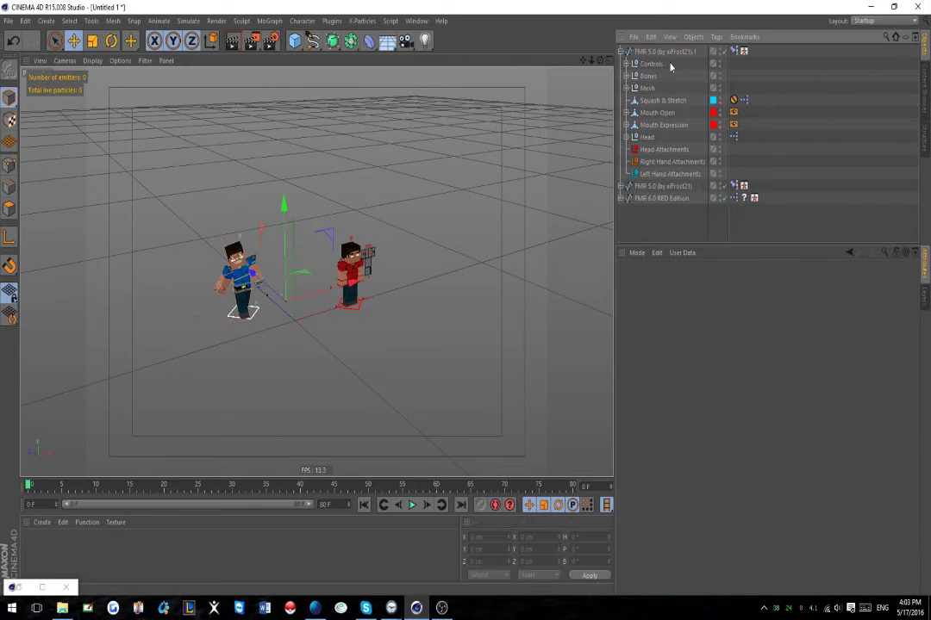
{"action": "left_click", "coordinate": [643, 54]}
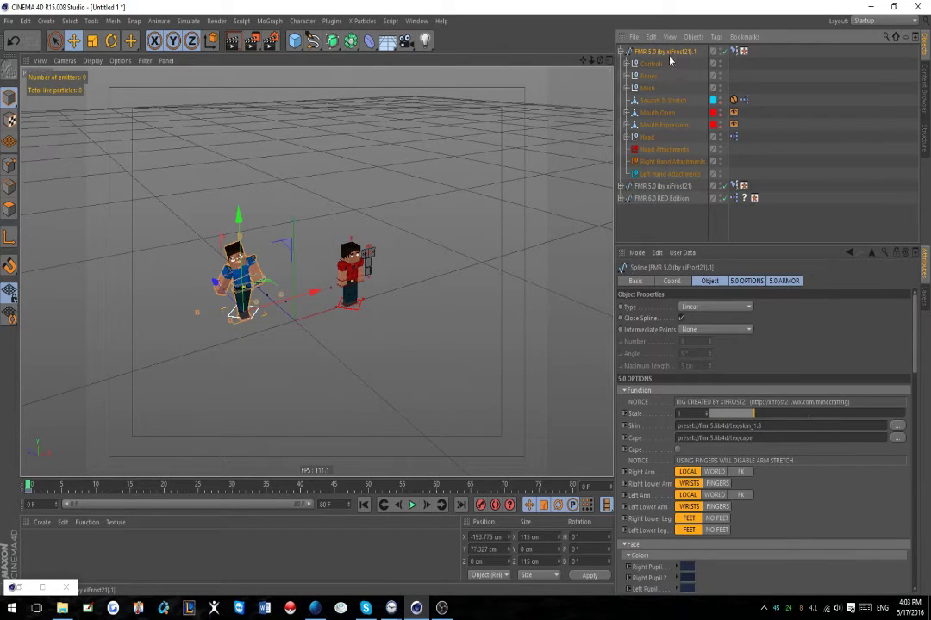
{"action": "scroll", "coordinate": [323, 268], "scroll_direction": "down", "scroll_amount": 2}
{"action": "left_click_drag", "start_coordinate": [322, 269], "coordinate": [293, 162], "text": "alt"}
{"action": "scroll", "coordinate": [263, 297], "scroll_direction": "up", "scroll_amount": 5}
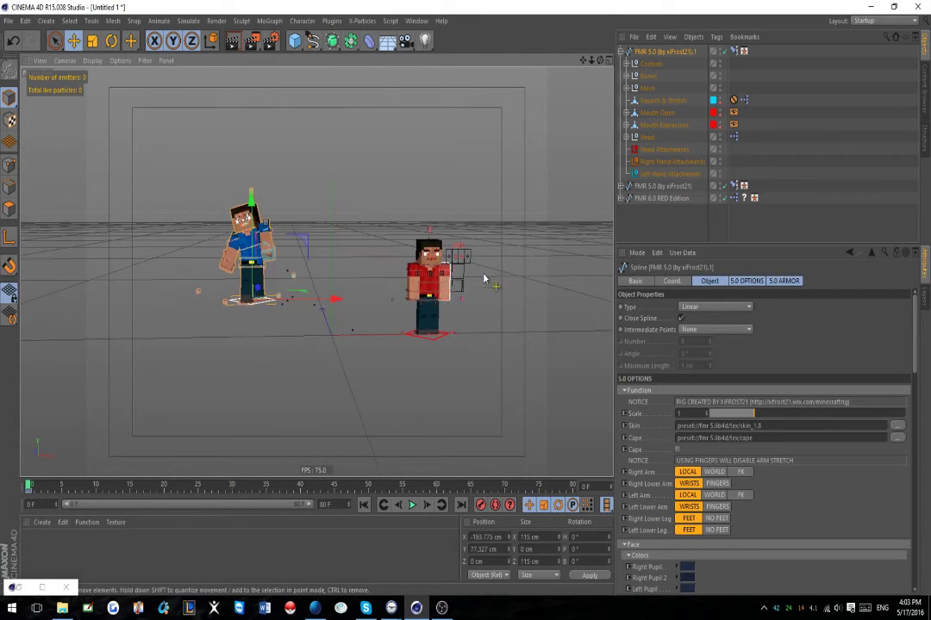
{"action": "middle_click_drag", "start_coordinate": [446, 289], "coordinate": [314, 312], "text": "alt"}
{"action": "scroll", "coordinate": [303, 307], "scroll_direction": "up", "scroll_amount": 3}
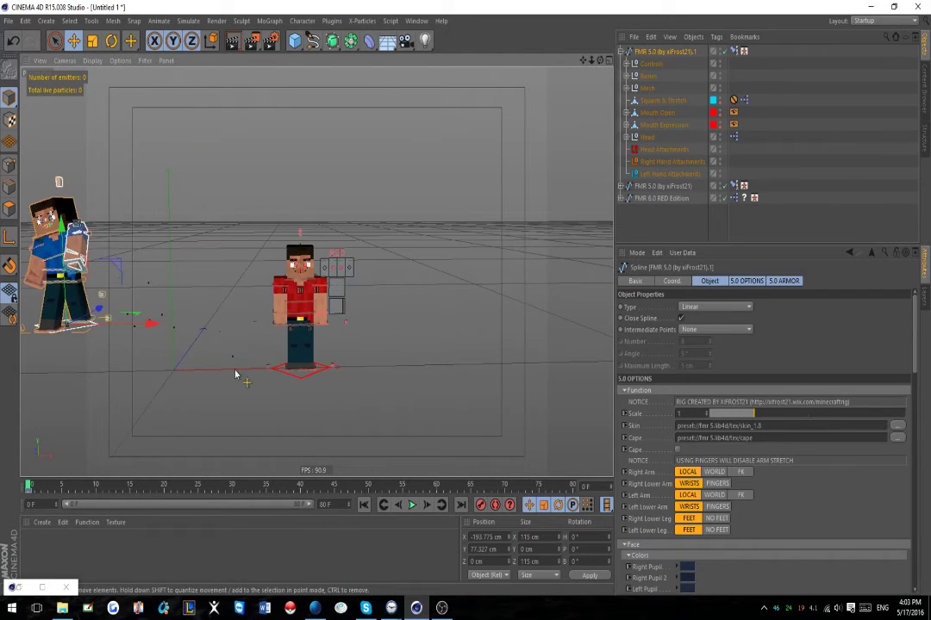
{"action": "left_click", "coordinate": [412, 505]}
{"action": "scroll", "coordinate": [122, 303], "scroll_direction": "down", "scroll_amount": 3}
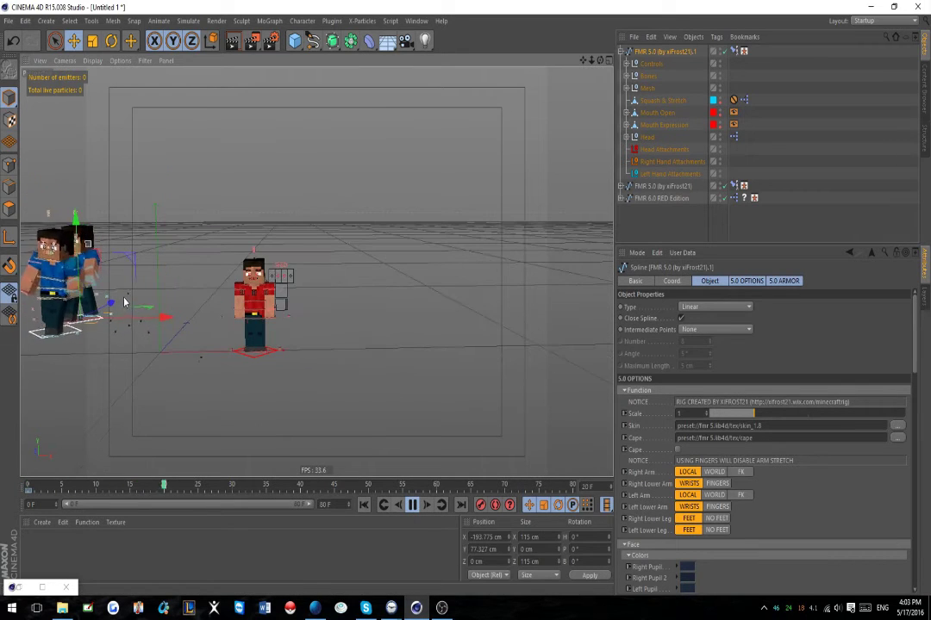
{"action": "middle_click_drag", "start_coordinate": [163, 311], "coordinate": [248, 324], "text": "alt"}
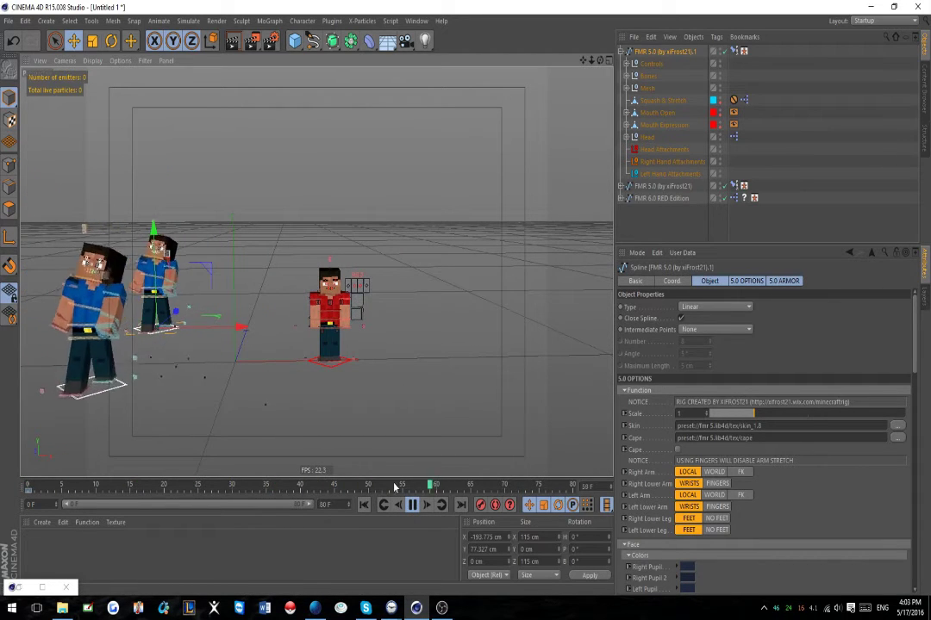
{"action": "left_click", "coordinate": [412, 504]}
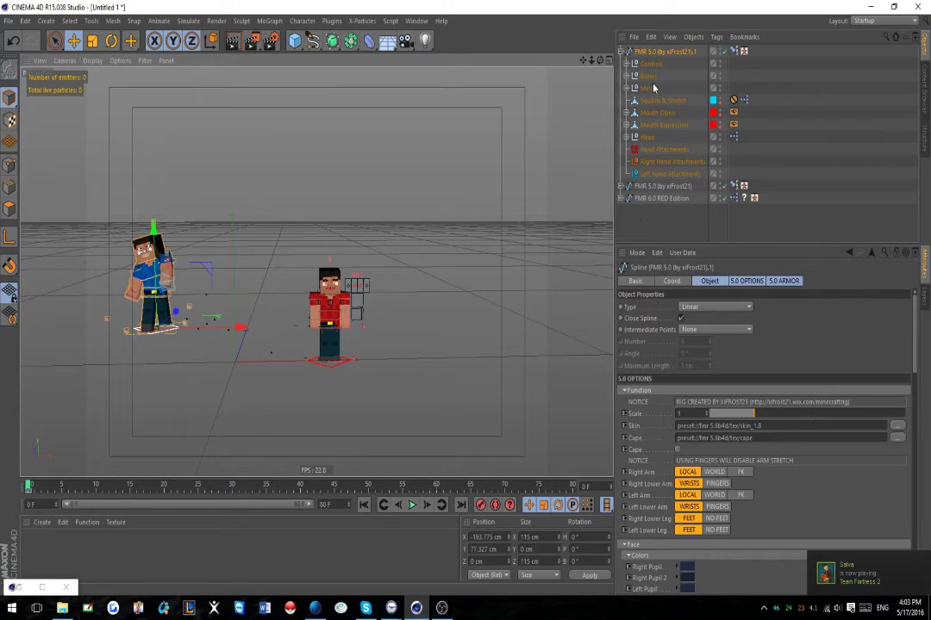
- Delete the duplicated FMR 5.0 rig and restart the animation playback
{"action": "left_click", "coordinate": [665, 187]}
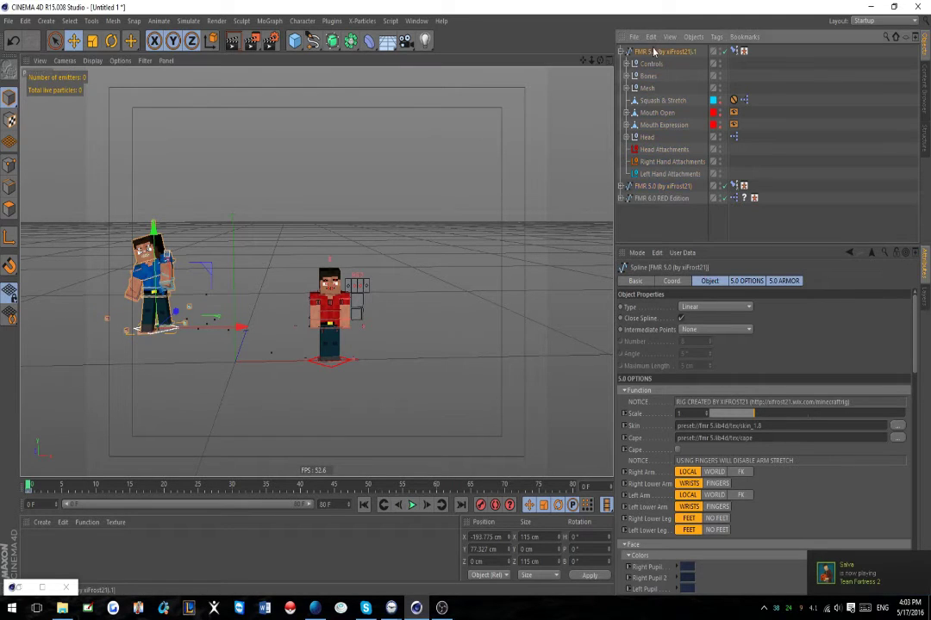
{"action": "key", "text": "Delete"}
{"action": "left_click", "coordinate": [412, 505]}
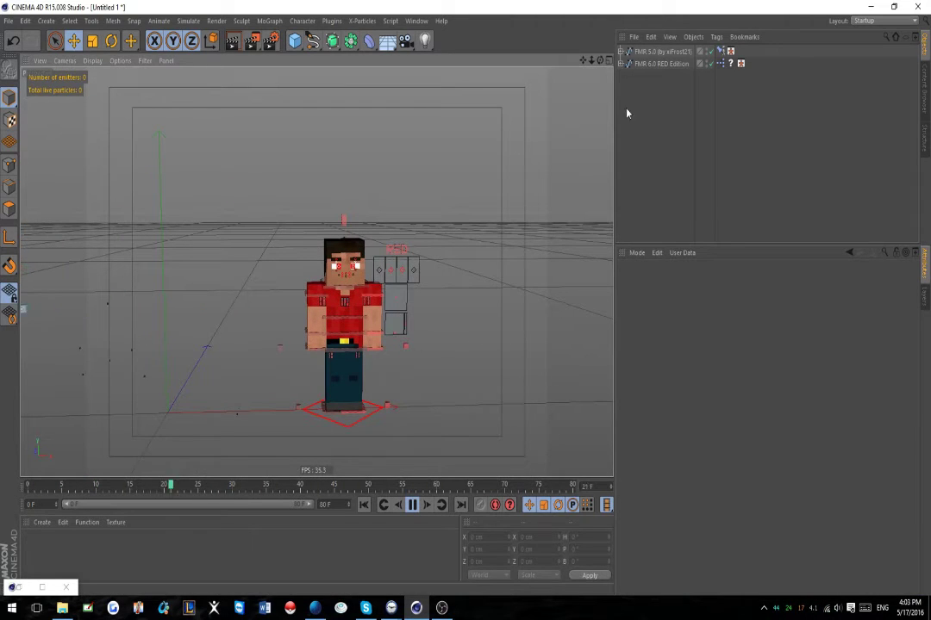
- Load a fresh Walk&Run Cycle Preset BETA into the scene from the WalkCycle Preset BETA library folder
{"action": "left_click", "coordinate": [416, 21]}
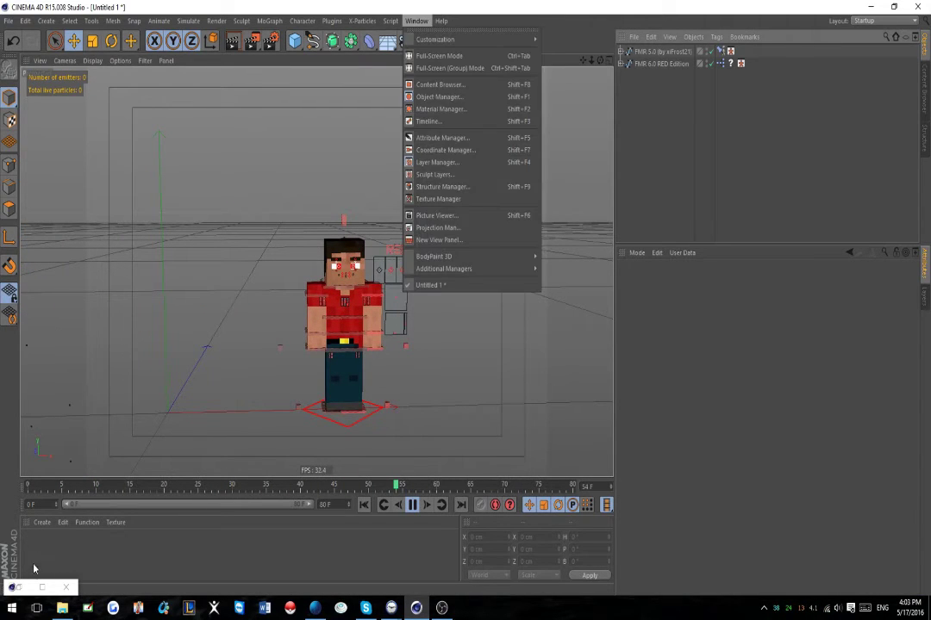
{"action": "left_click", "coordinate": [17, 586]}
{"action": "double_click", "coordinate": [410, 344]}
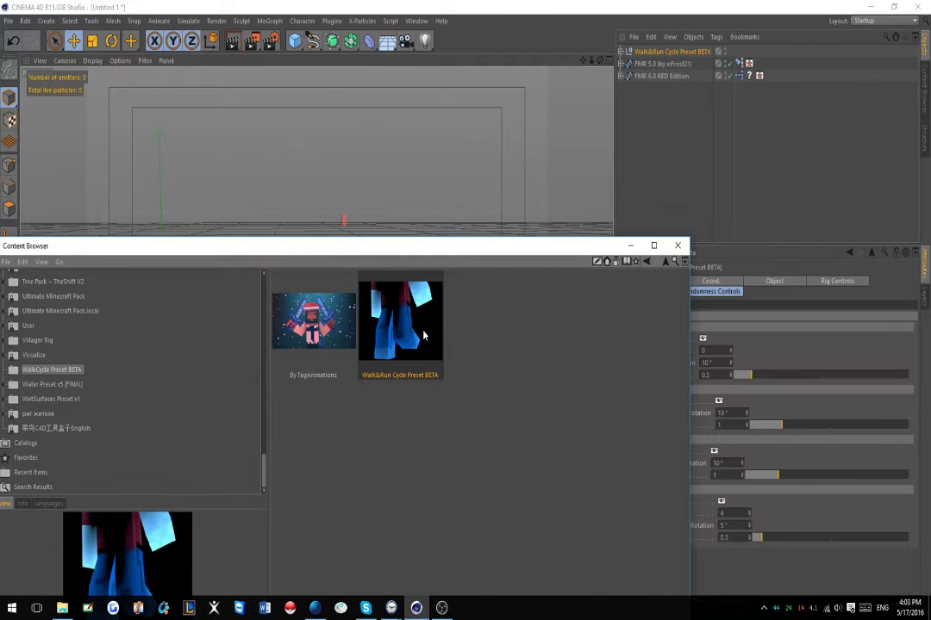
- Minimize the Content Browser and select the red-shirted FMR 6.0 RED Edition rig, showing it close up
{"action": "left_click", "coordinate": [628, 247]}
{"action": "left_click", "coordinate": [646, 74]}
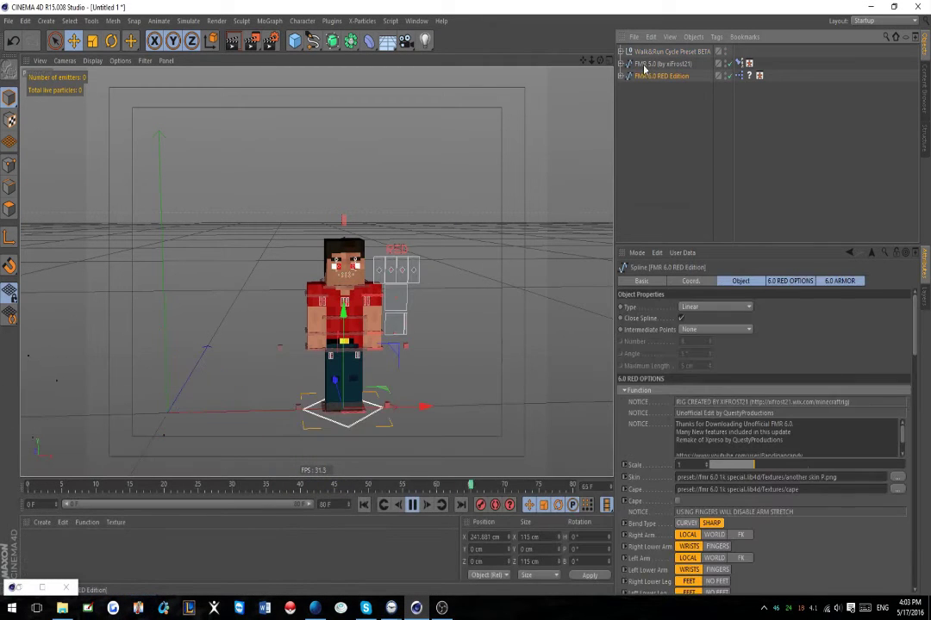
{"action": "left_click_drag", "start_coordinate": [334, 385], "coordinate": [380, 380], "text": "alt"}
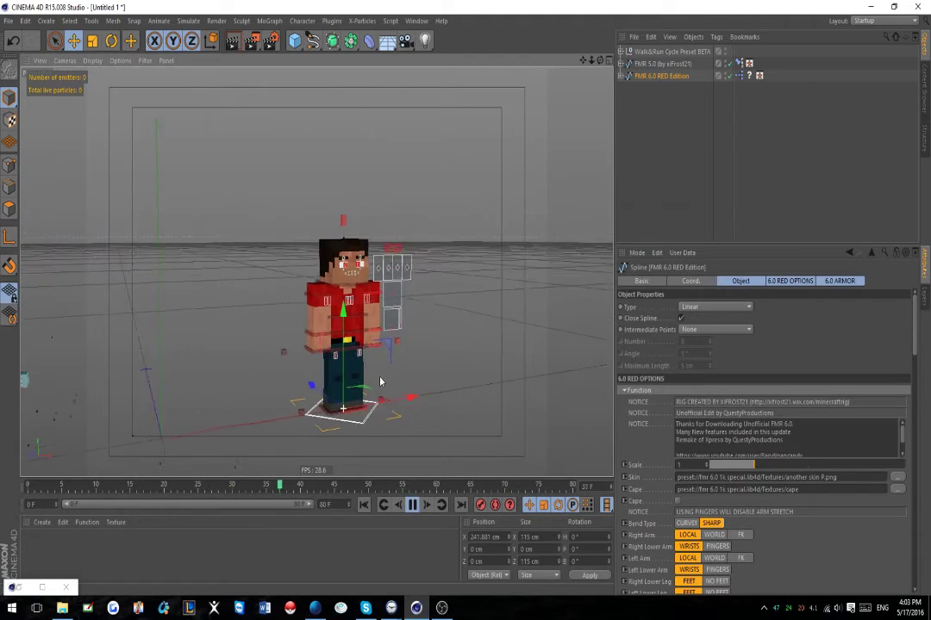
{"action": "scroll", "coordinate": [398, 379], "scroll_direction": "up", "scroll_amount": 3}
{"action": "scroll", "coordinate": [398, 379], "scroll_direction": "up", "scroll_amount": 3}
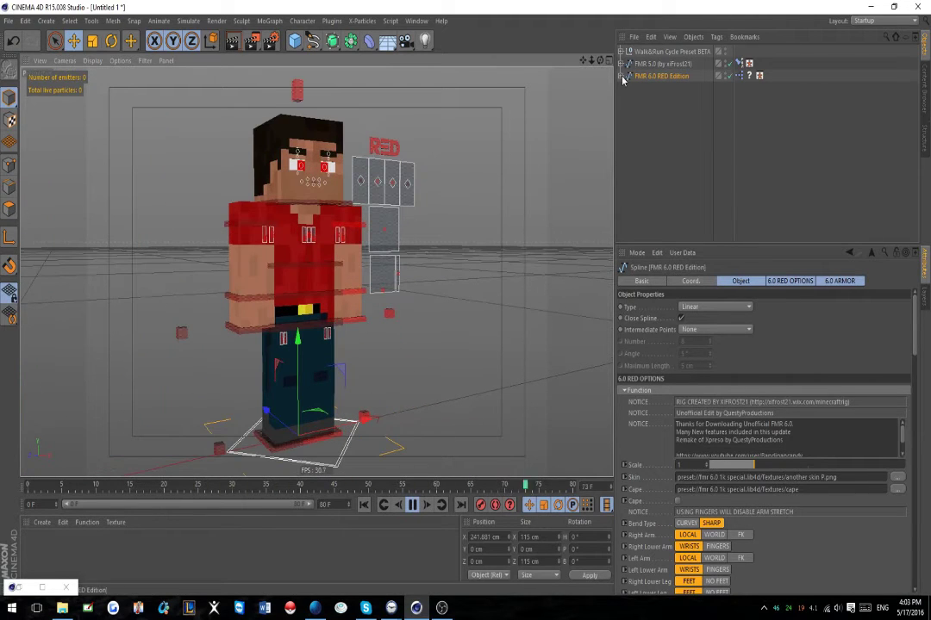
{"action": "scroll", "coordinate": [310, 309], "scroll_direction": "up", "scroll_amount": 2}
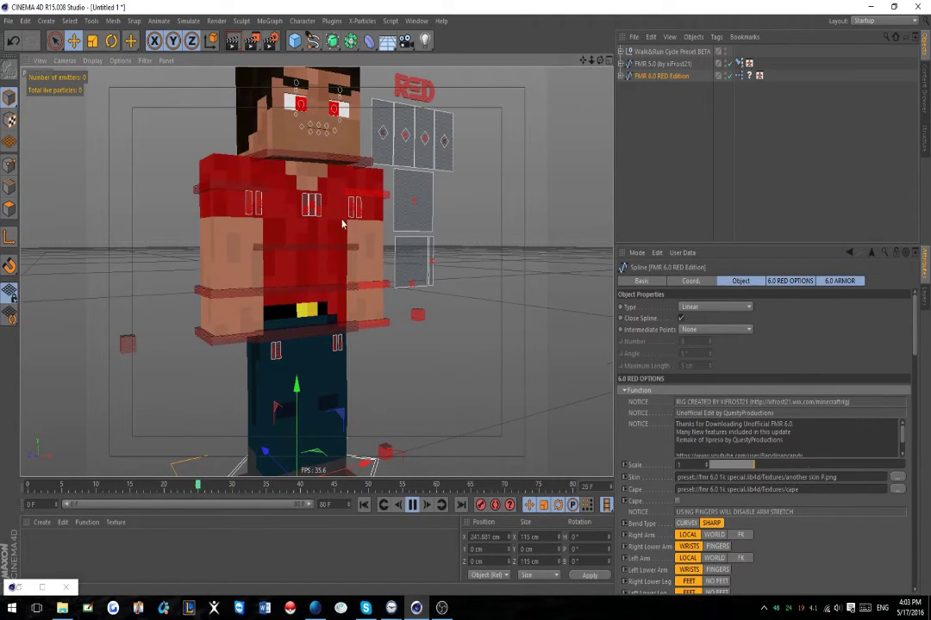
{"action": "scroll", "coordinate": [400, 316], "scroll_direction": "down", "scroll_amount": 3}
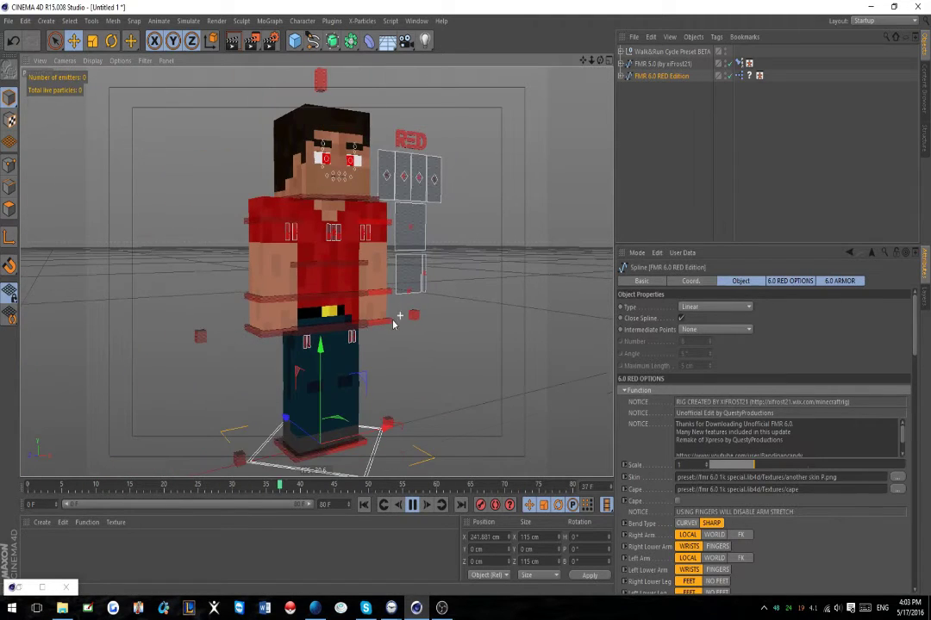
- Transfer the constraint tag from the preset's Put On Main Rig null to FMR 6.0 RED Edition and pause playback
{"action": "left_click", "coordinate": [626, 76]}
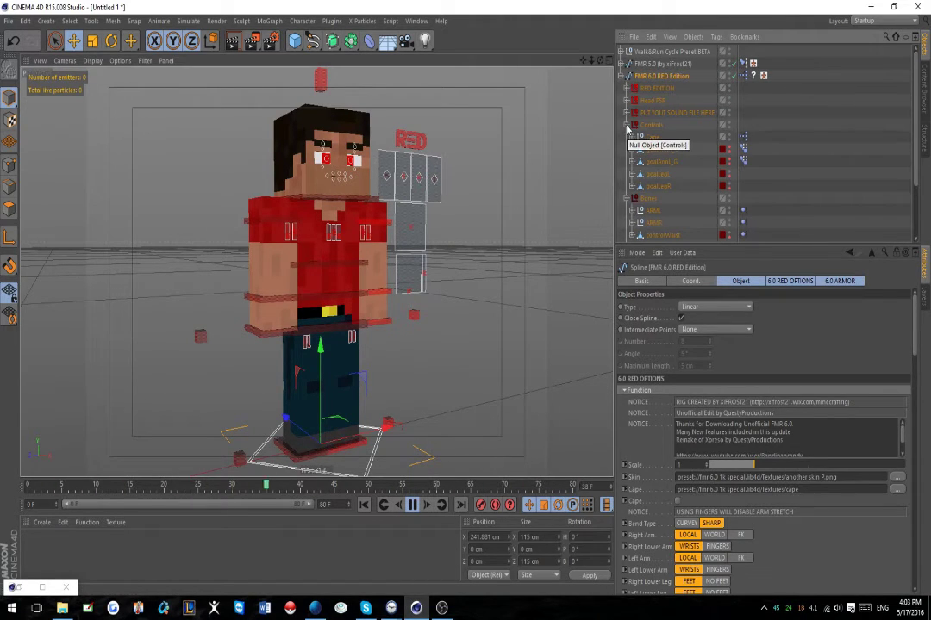
{"action": "left_click", "coordinate": [622, 52]}
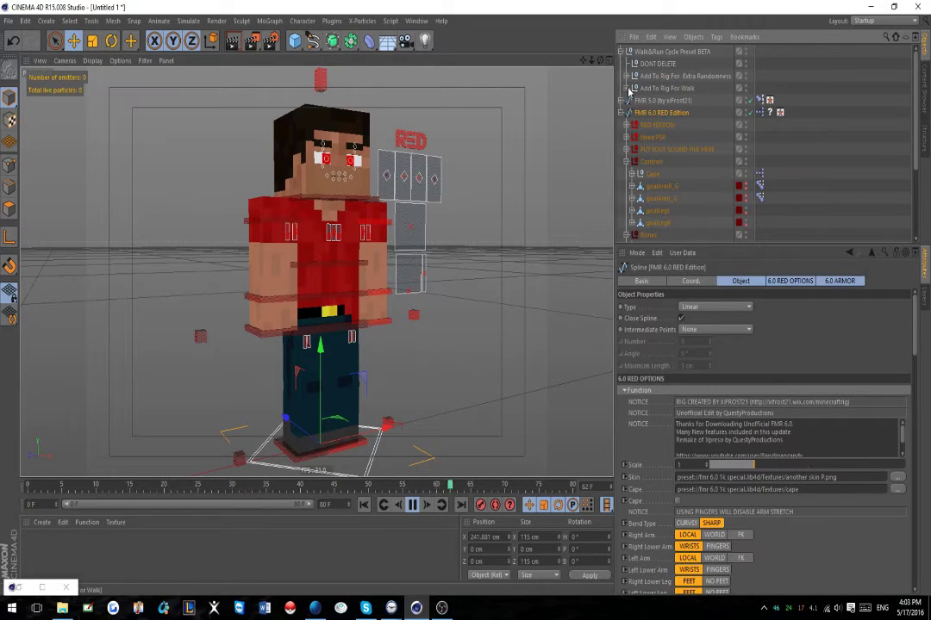
{"action": "left_click", "coordinate": [627, 89]}
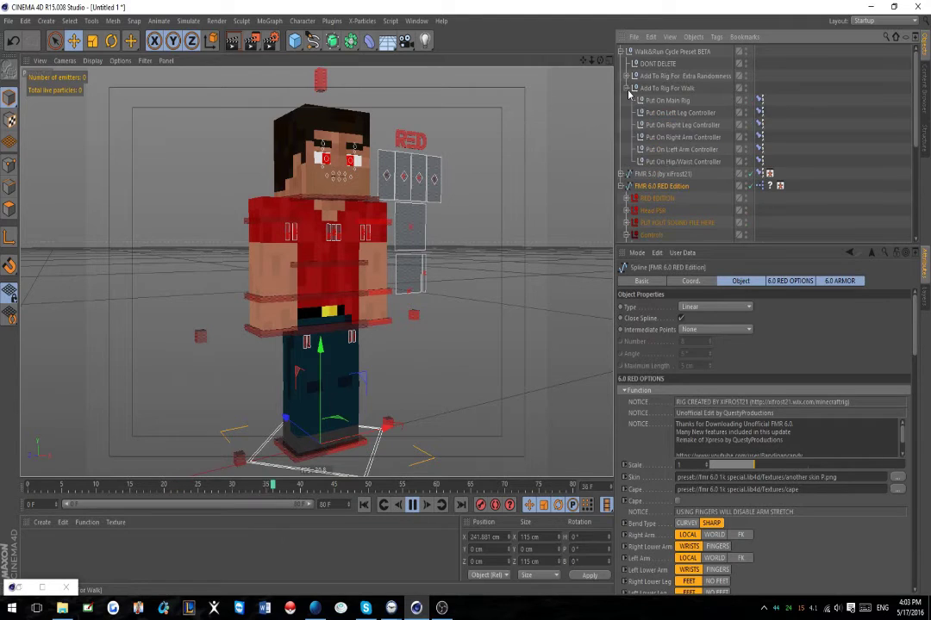
{"action": "left_click_drag", "start_coordinate": [759, 100], "coordinate": [759, 186]}
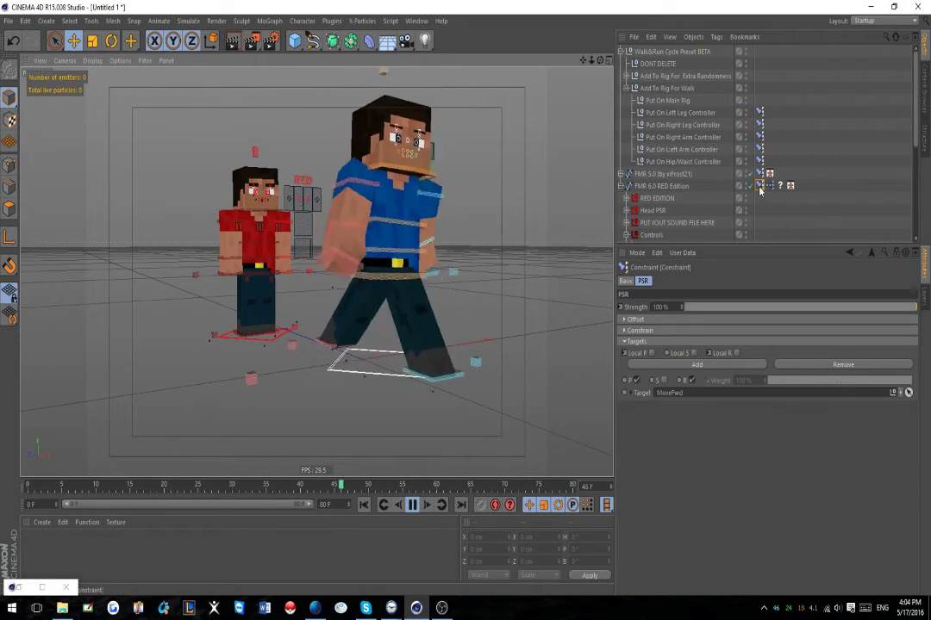
{"action": "left_click", "coordinate": [415, 506]}
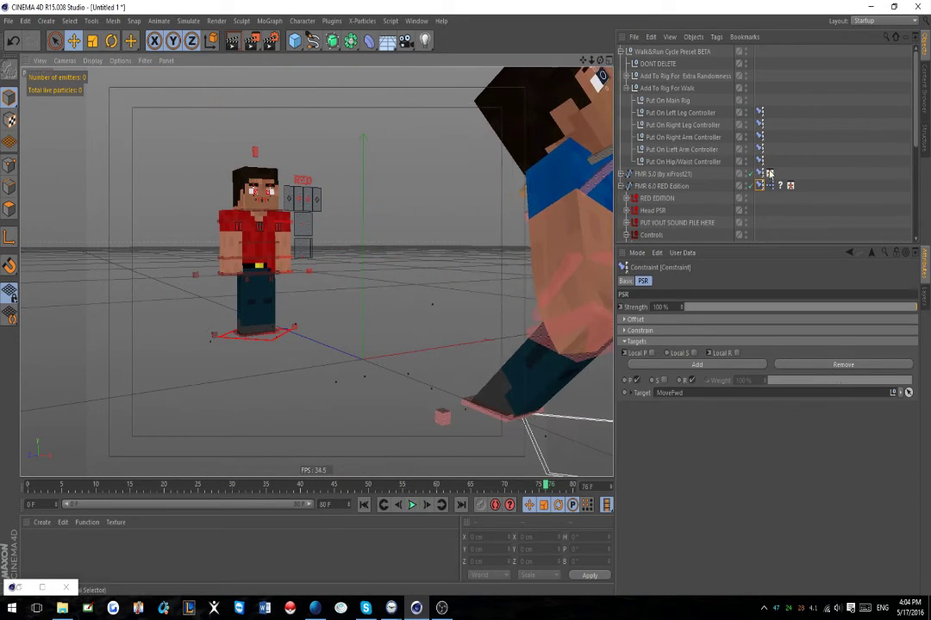
- Move the constraint tag from Put On Left Leg Controller onto goalLegL in the FMR 6.0 RED Edition controls
{"action": "left_click_drag", "start_coordinate": [759, 112], "coordinate": [676, 205]}
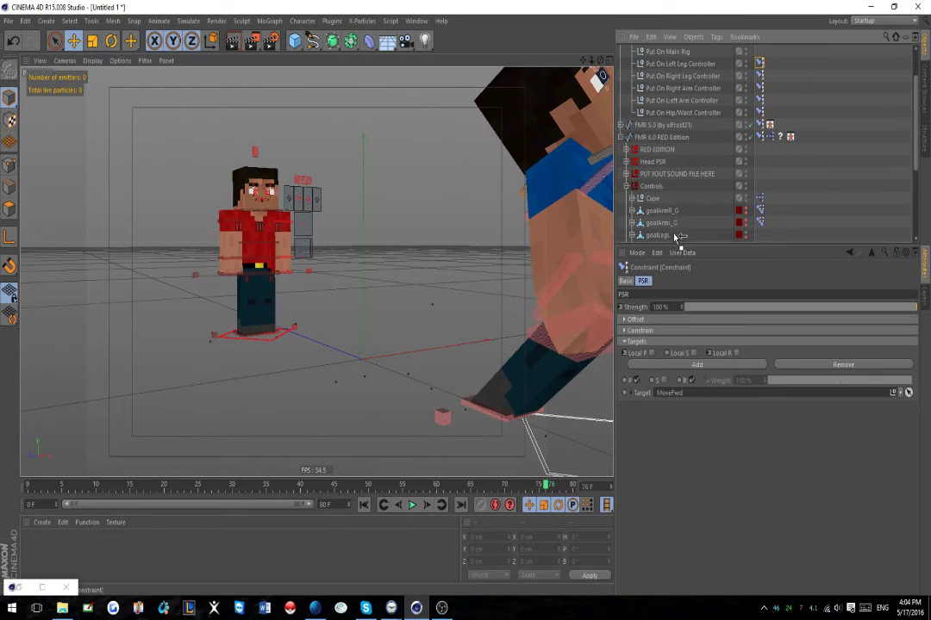
{"action": "scroll", "coordinate": [678, 241], "scroll_direction": "down", "scroll_amount": 1}
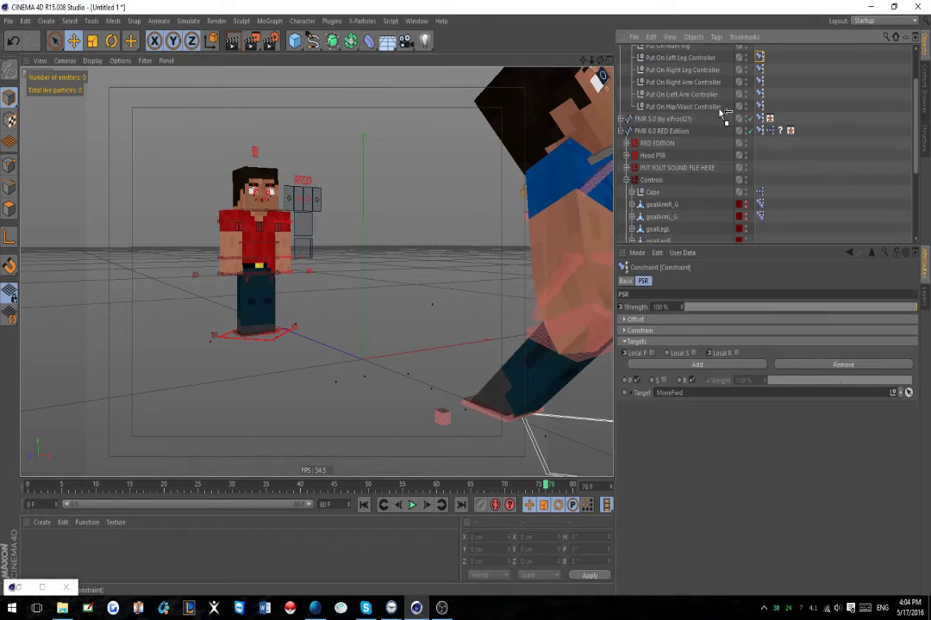
{"action": "scroll", "coordinate": [661, 235], "scroll_direction": "down", "scroll_amount": 3}
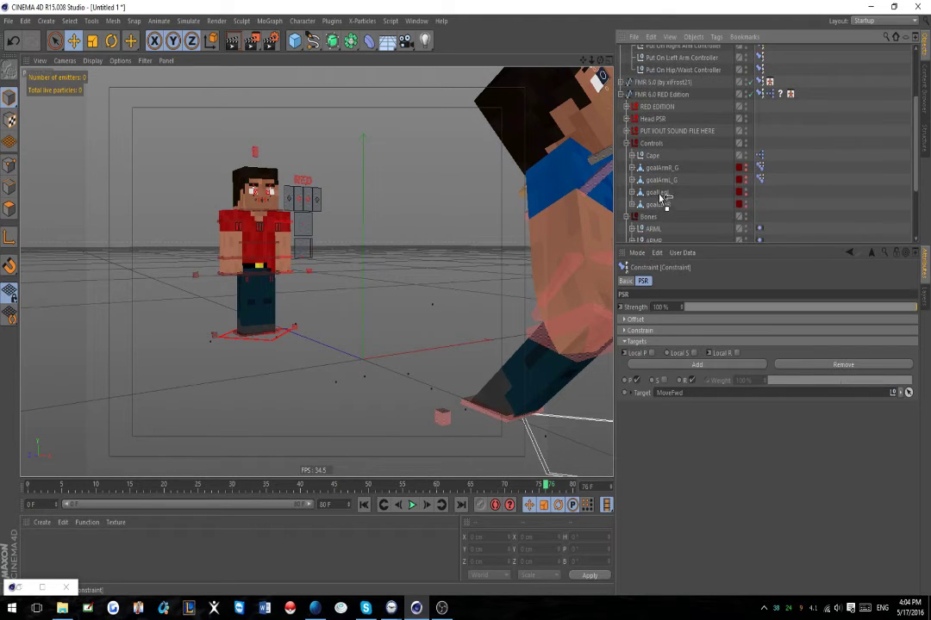
- Move the constraint tag from Put On Right Leg Controller onto goalLegR in the FMR 6.0 RED Edition controls
{"action": "scroll", "coordinate": [685, 185], "scroll_direction": "up", "scroll_amount": 5}
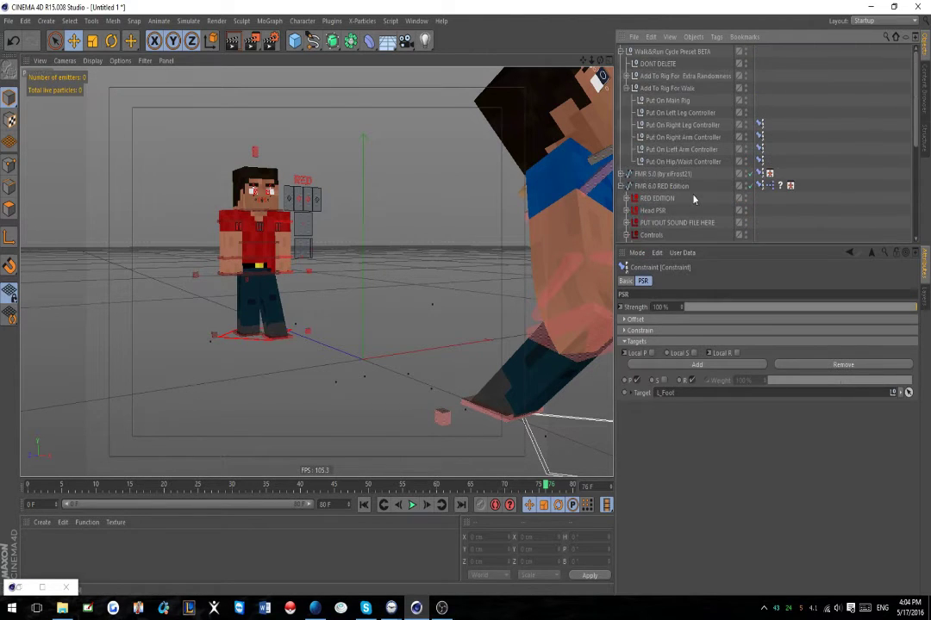
{"action": "left_click", "coordinate": [760, 125]}
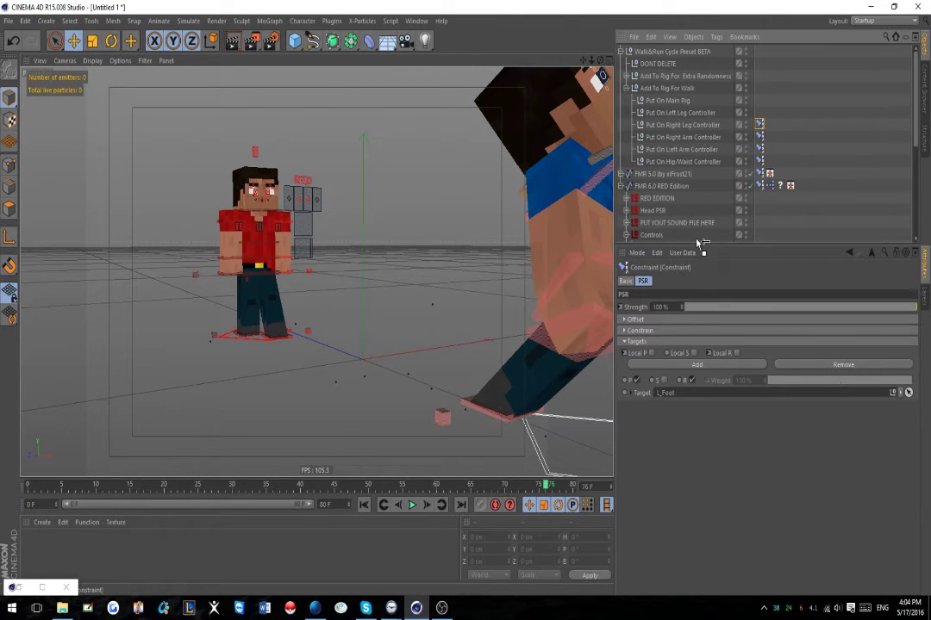
{"action": "scroll", "coordinate": [696, 241], "scroll_direction": "down", "scroll_amount": 7}
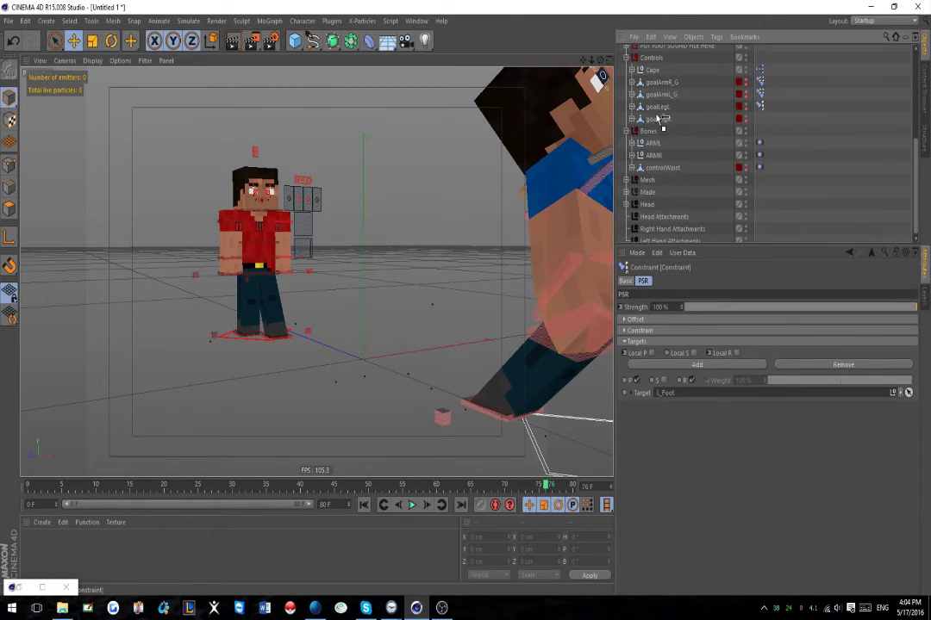
{"action": "left_click_drag", "start_coordinate": [657, 119], "coordinate": [660, 119]}
- Move the Put On Right Arm Controller constraint tag onto ARMR in the Bones group, and shift it to its child goalArmL_L
{"action": "scroll", "coordinate": [706, 138], "scroll_direction": "up", "scroll_amount": 6}
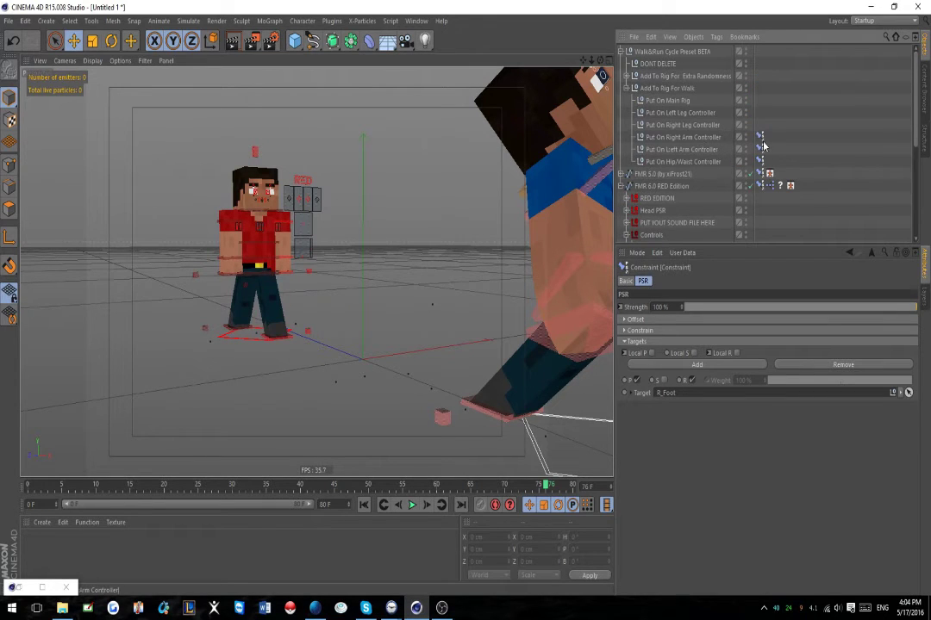
{"action": "scroll", "coordinate": [663, 237], "scroll_direction": "down", "scroll_amount": 5}
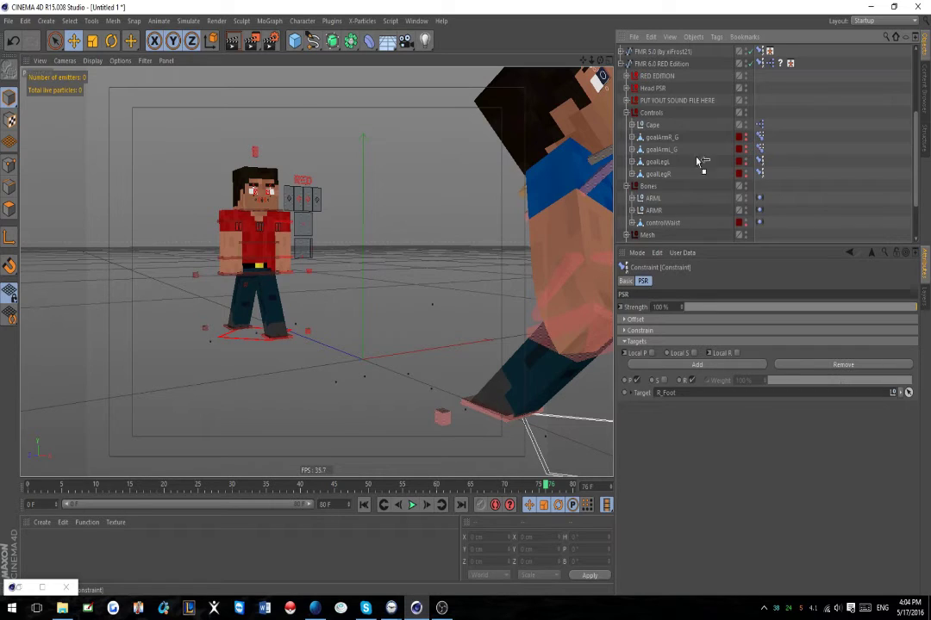
{"action": "scroll", "coordinate": [706, 104], "scroll_direction": "up", "scroll_amount": 5}
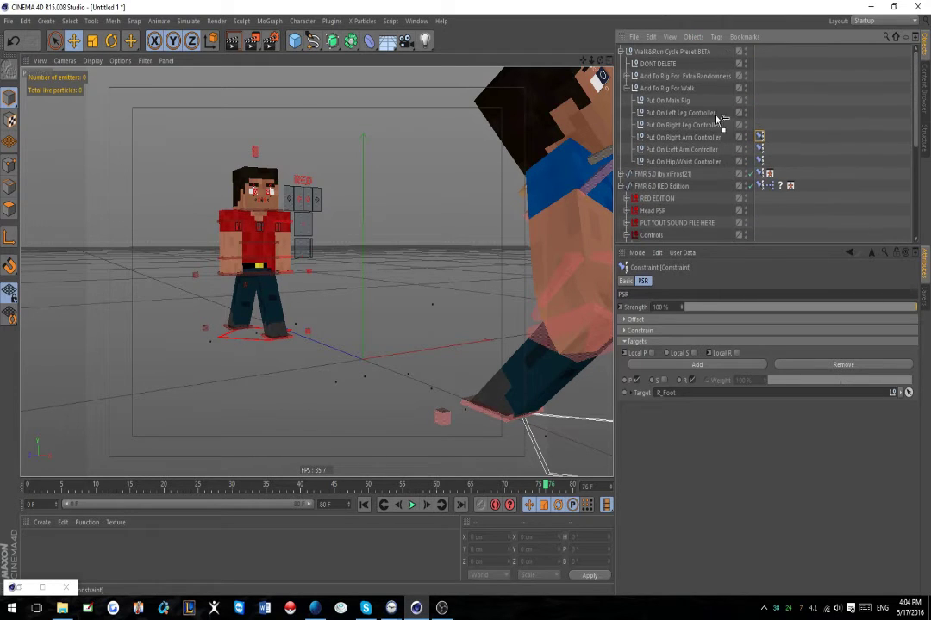
{"action": "scroll", "coordinate": [694, 245], "scroll_direction": "down", "scroll_amount": 5}
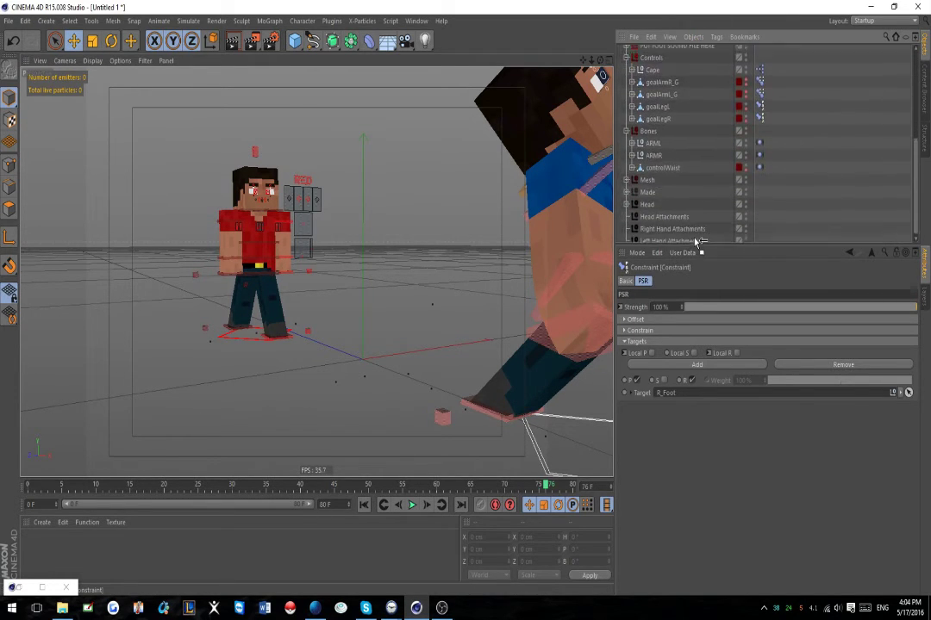
{"action": "left_click_drag", "start_coordinate": [642, 153], "coordinate": [650, 152]}
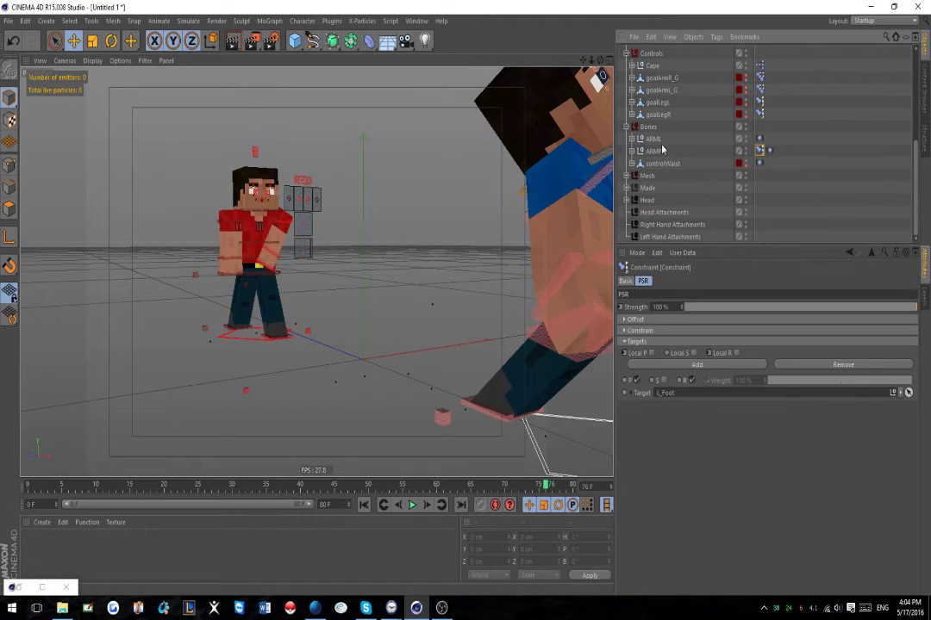
{"action": "left_click", "coordinate": [633, 152]}
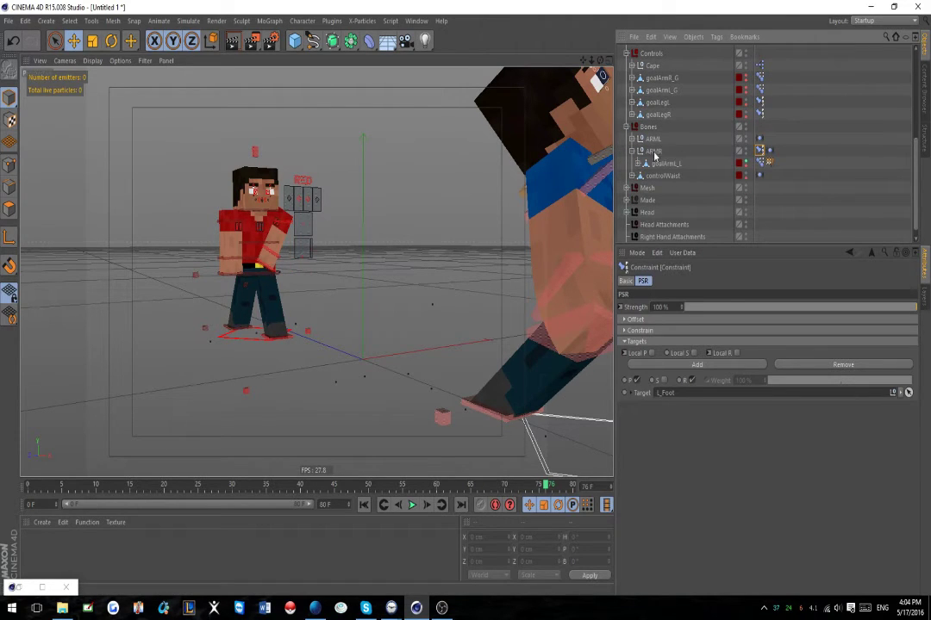
{"action": "left_click_drag", "start_coordinate": [759, 151], "coordinate": [761, 163]}
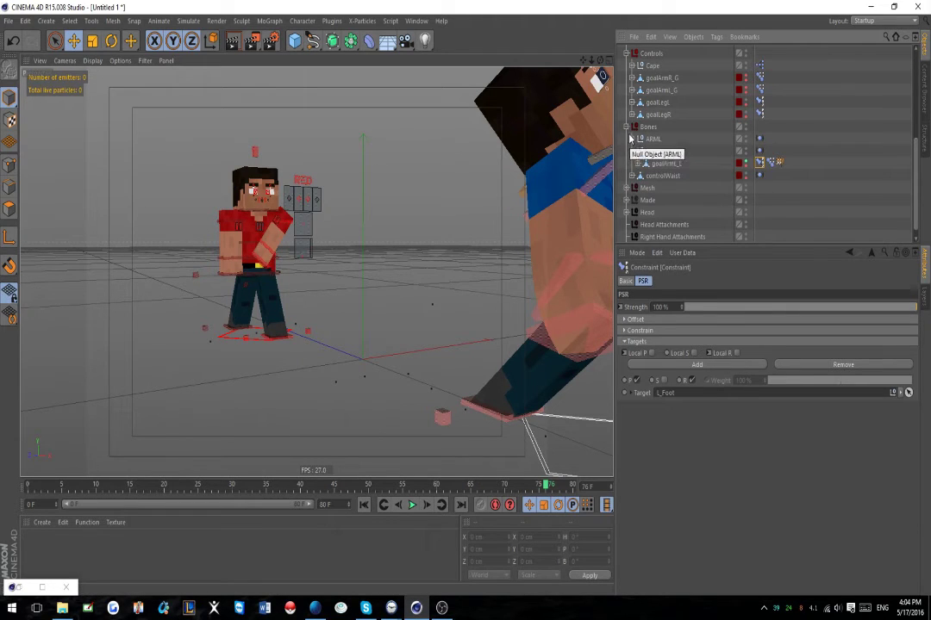
- Expand ARML and move the Put On Left Arm Controller constraint tag onto its child goalArmR_L
{"action": "left_click", "coordinate": [632, 140]}
{"action": "scroll", "coordinate": [689, 160], "scroll_direction": "up", "scroll_amount": 5}
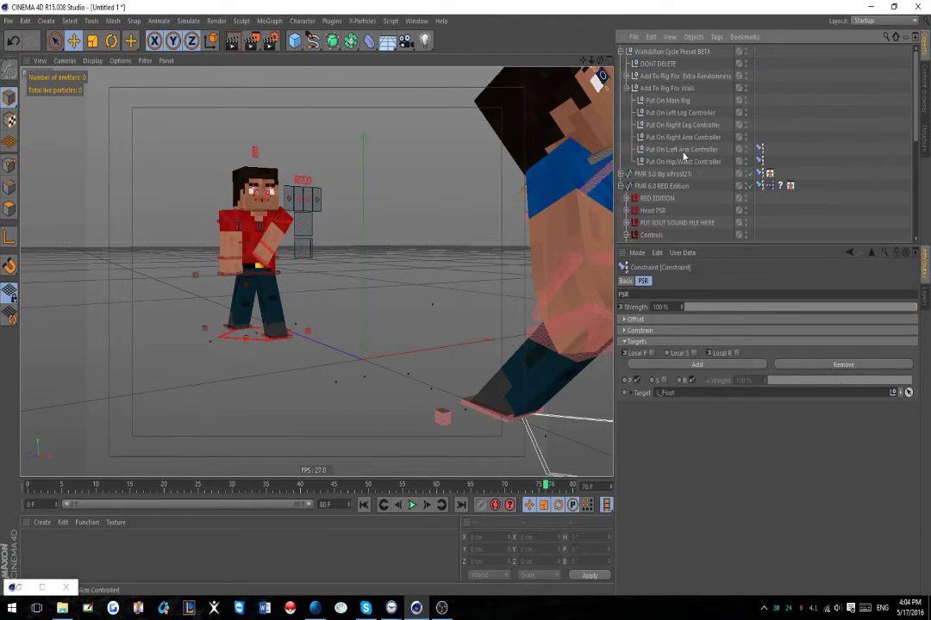
{"action": "left_click", "coordinate": [759, 150]}
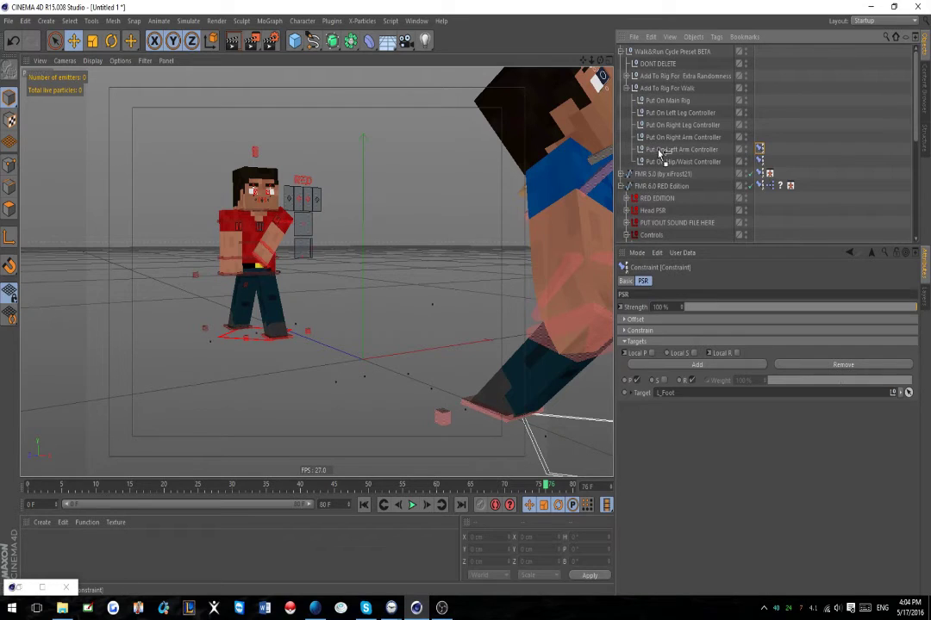
{"action": "scroll", "coordinate": [689, 229], "scroll_direction": "down", "scroll_amount": 3}
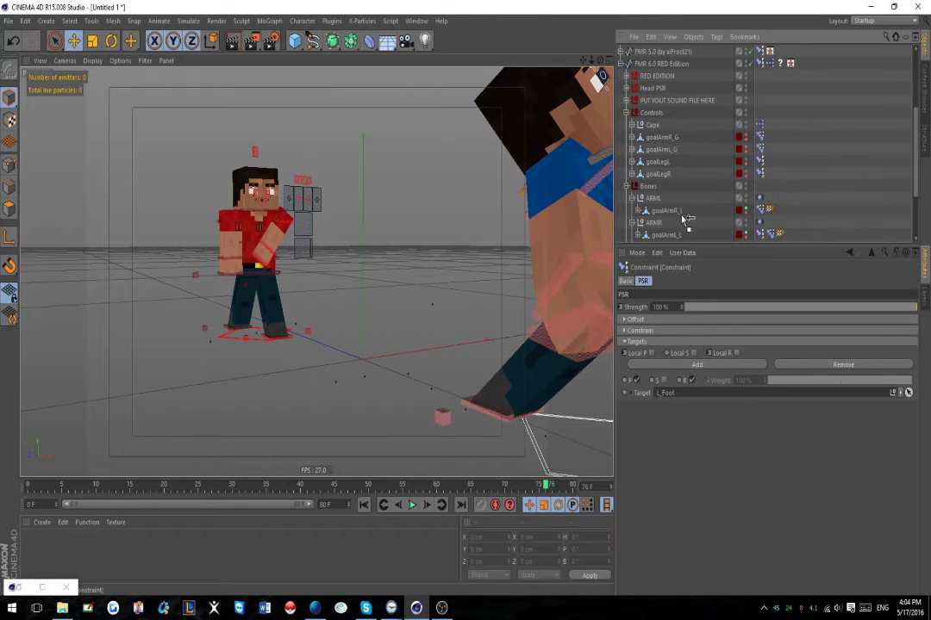
{"action": "left_click_drag", "start_coordinate": [659, 213], "coordinate": [659, 213]}
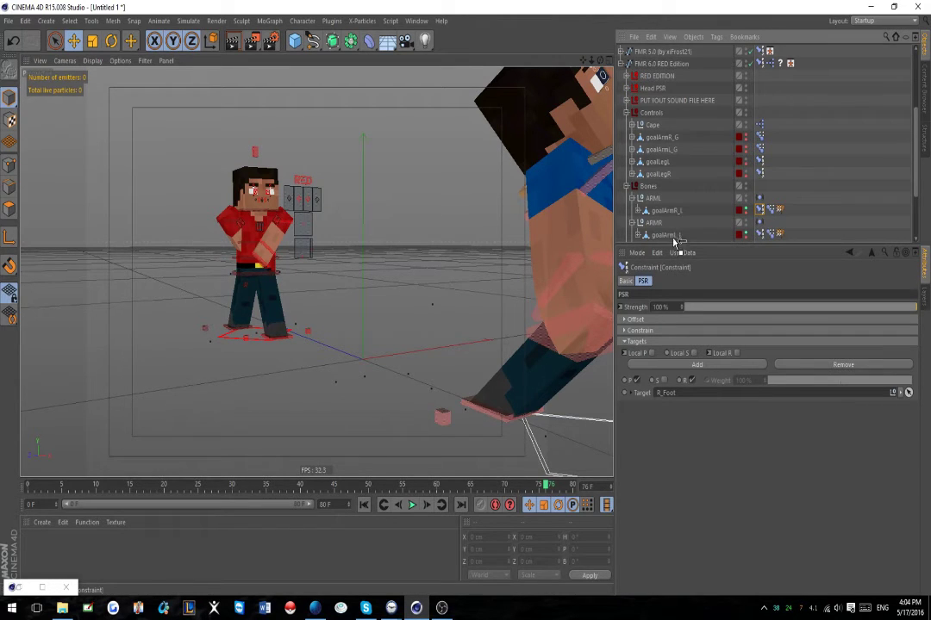
- Swap the two arm constraints, putting the R_Foot one on goalArmL_L and the L_Foot one on goalArmR_L
{"action": "scroll", "coordinate": [680, 211], "scroll_direction": "down", "scroll_amount": 1}
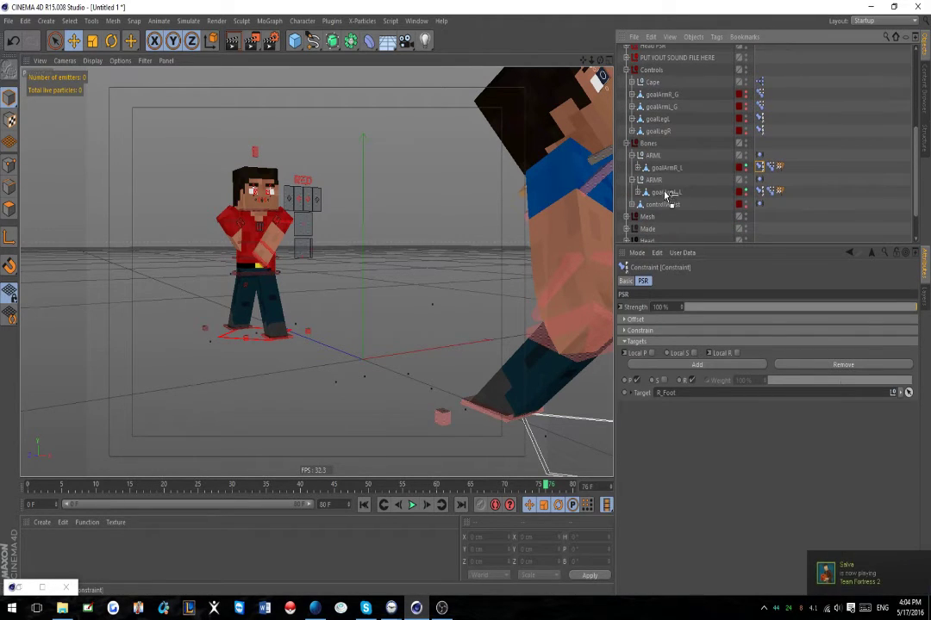
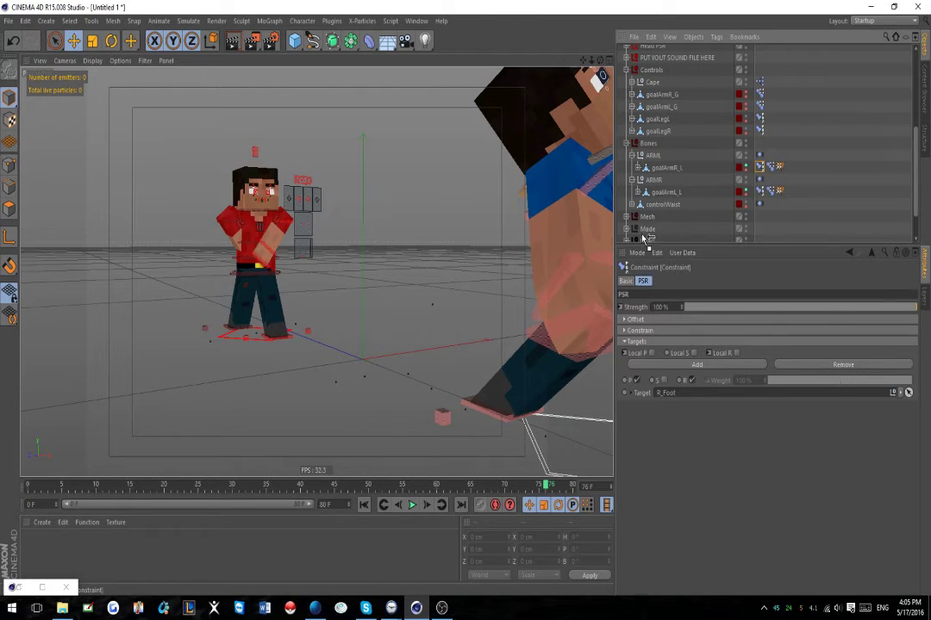
{"action": "left_click_drag", "start_coordinate": [676, 190], "coordinate": [666, 198]}
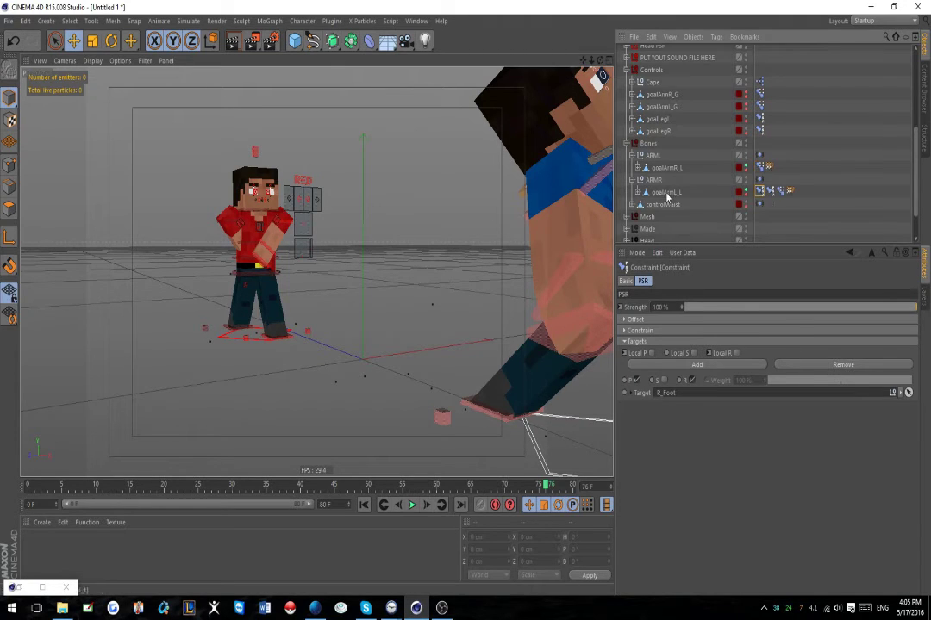
{"action": "left_click_drag", "start_coordinate": [771, 190], "coordinate": [669, 167]}
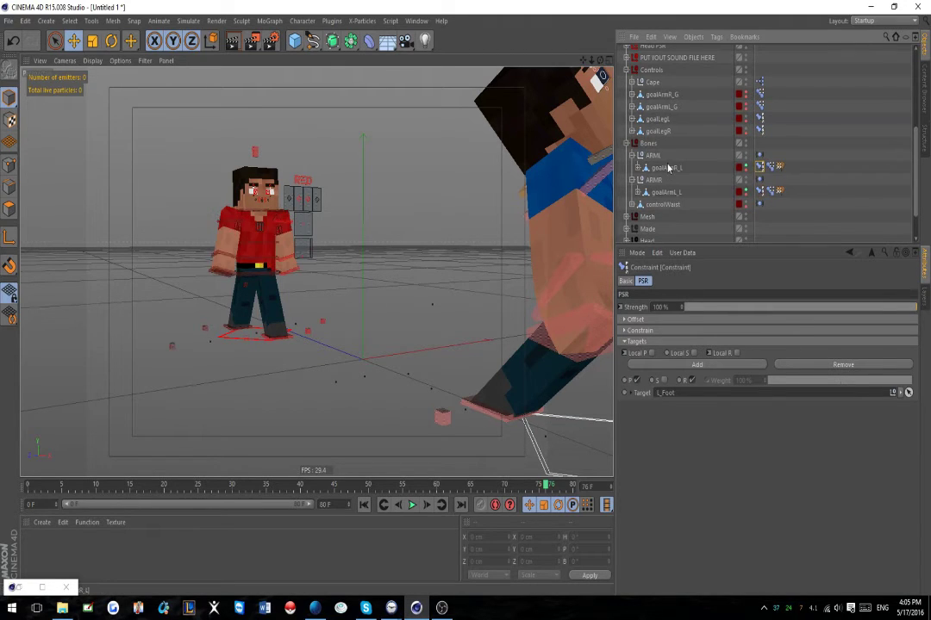
- Move the Put On Hip/Waist Controller constraint tag onto controlWaist in the FMR 6.0 RED Edition rig and play the animation
{"action": "left_click_drag", "start_coordinate": [383, 295], "coordinate": [362, 319], "text": "alt"}
{"action": "scroll", "coordinate": [244, 259], "scroll_direction": "up", "scroll_amount": 3}
{"action": "scroll", "coordinate": [737, 163], "scroll_direction": "up", "scroll_amount": 5}
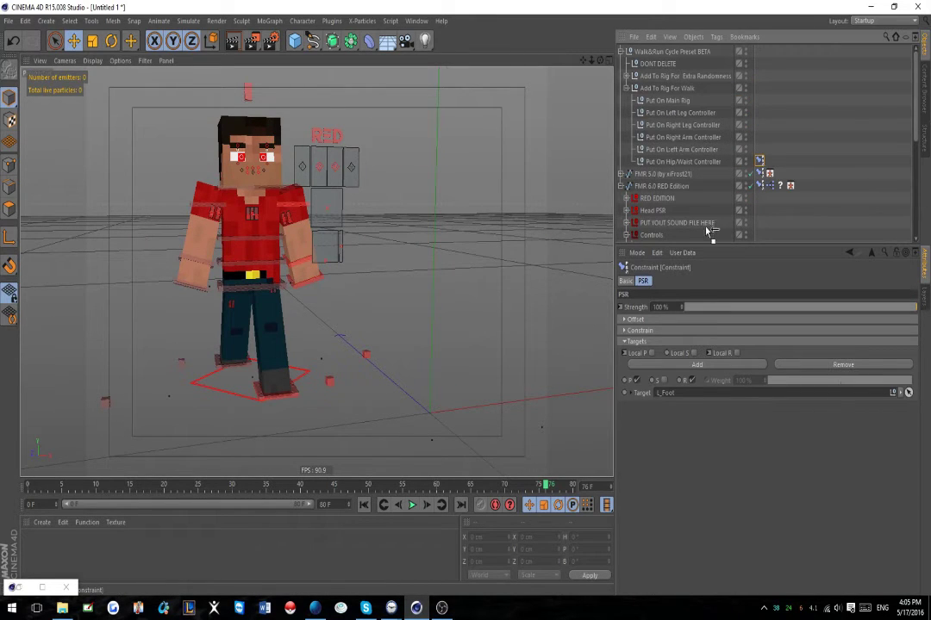
{"action": "scroll", "coordinate": [704, 233], "scroll_direction": "down", "scroll_amount": 15}
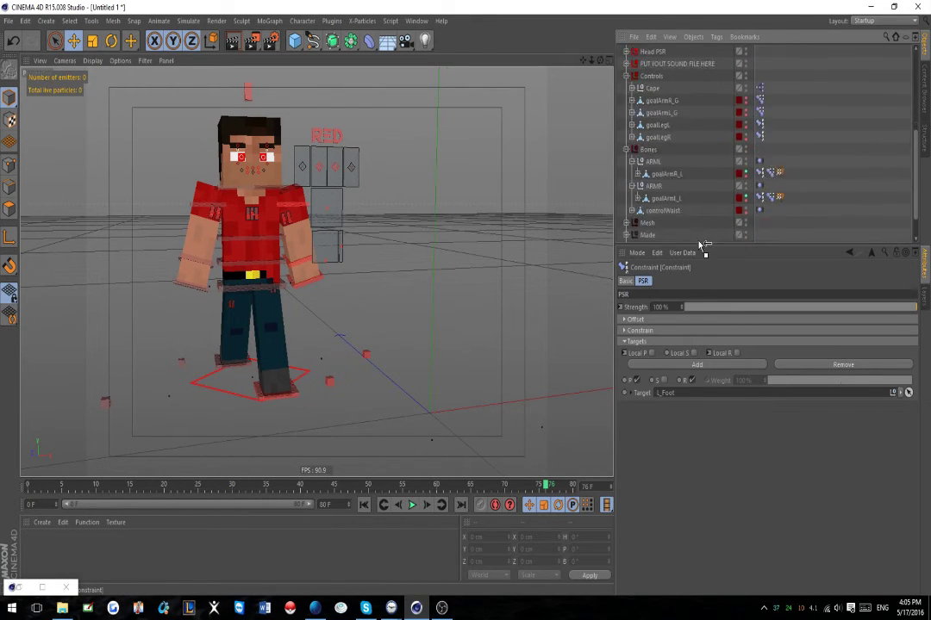
{"action": "left_click_drag", "start_coordinate": [653, 153], "coordinate": [655, 163], "text": "ctrl"}
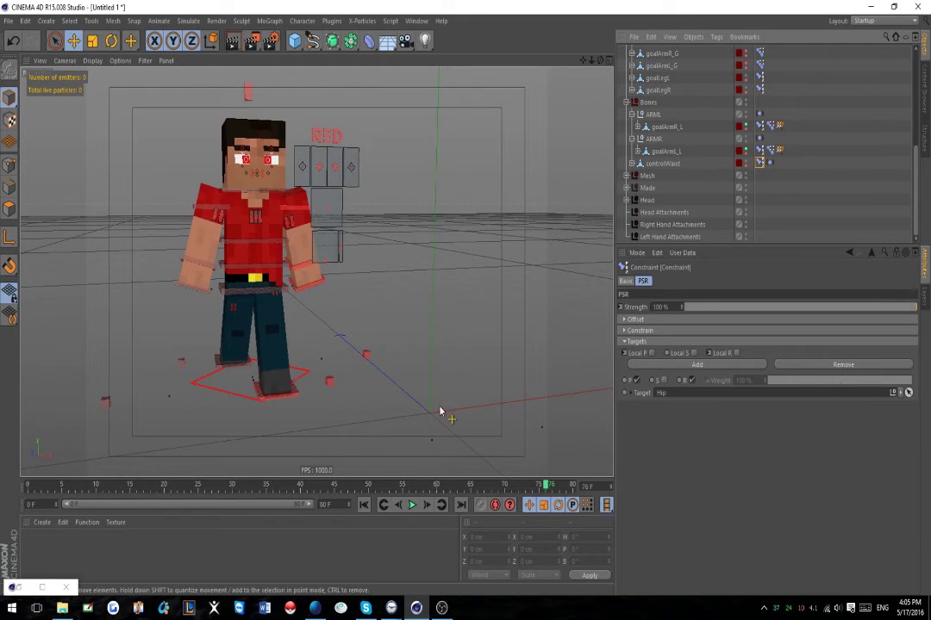
{"action": "left_click", "coordinate": [411, 506]}
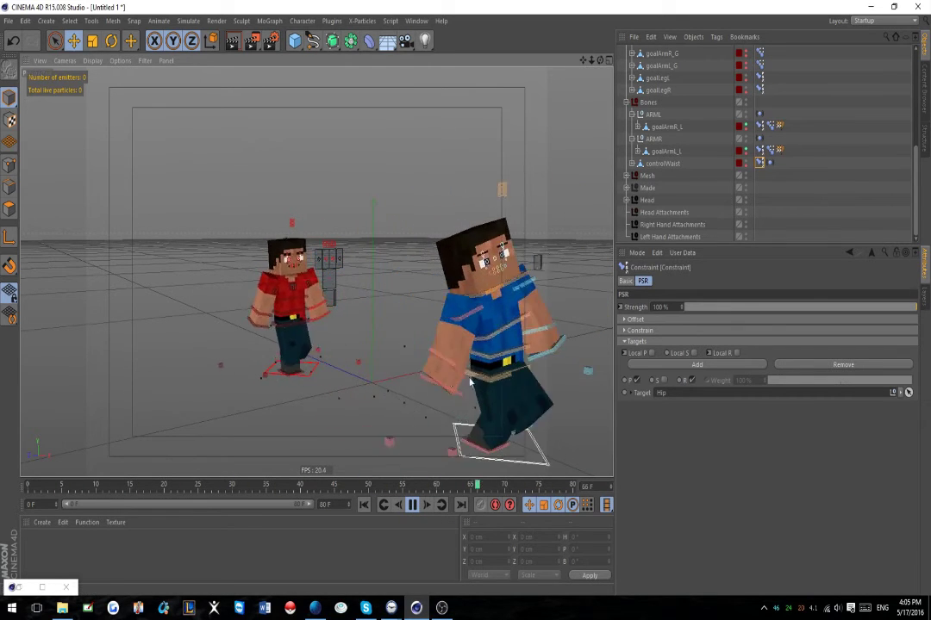
- Set the viewport's level of detail to Low
{"action": "left_click", "coordinate": [92, 61]}
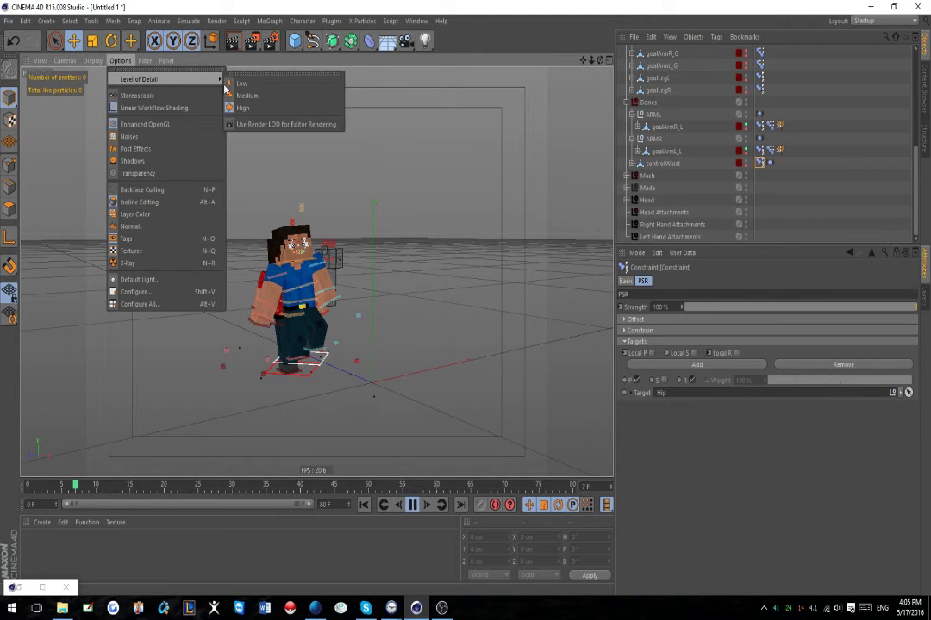
{"action": "left_click", "coordinate": [265, 89]}
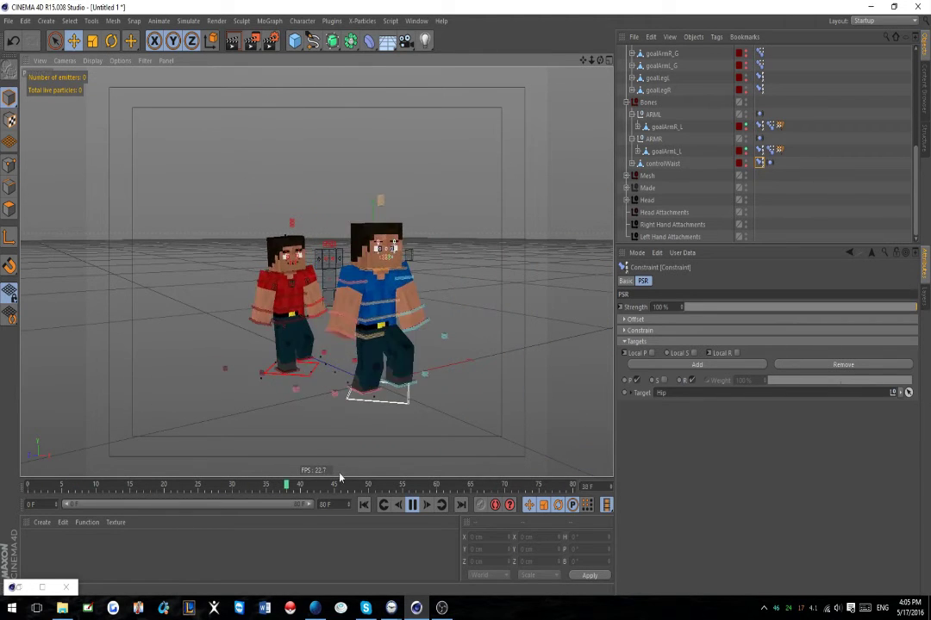
{"action": "left_click", "coordinate": [120, 60]}
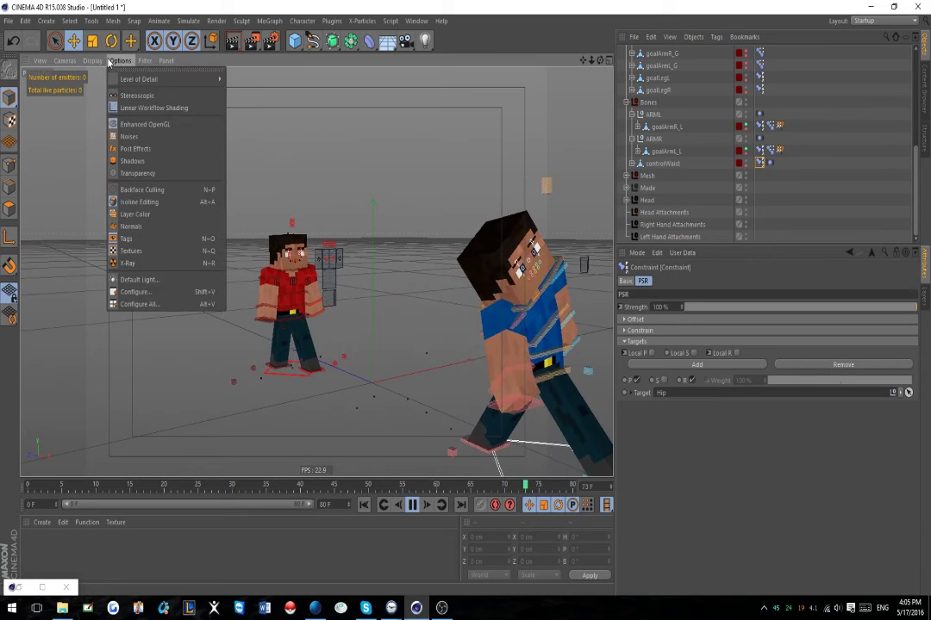
{"action": "mouse_move", "coordinate": [133, 83]}
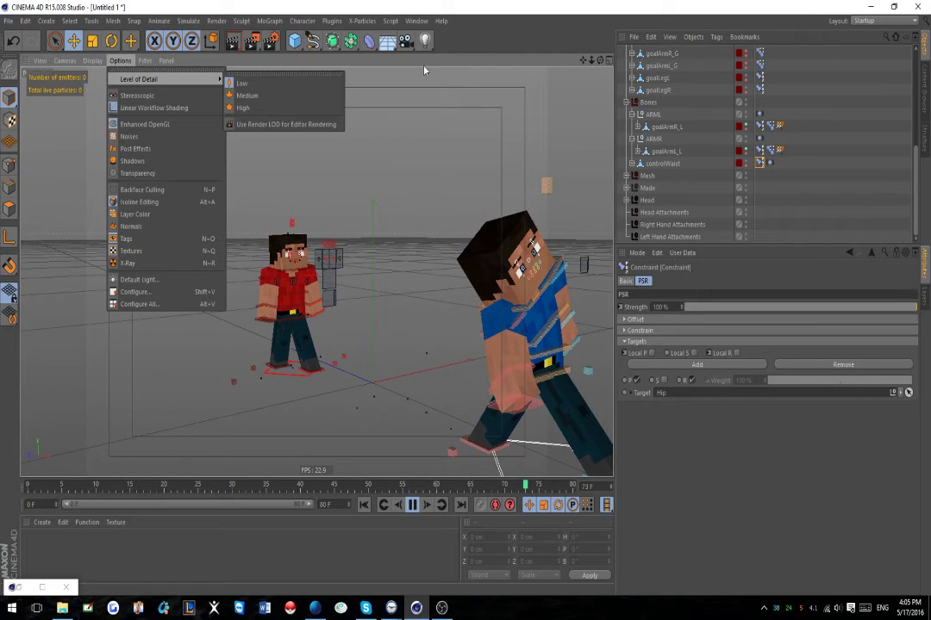
{"action": "left_click", "coordinate": [577, 40]}
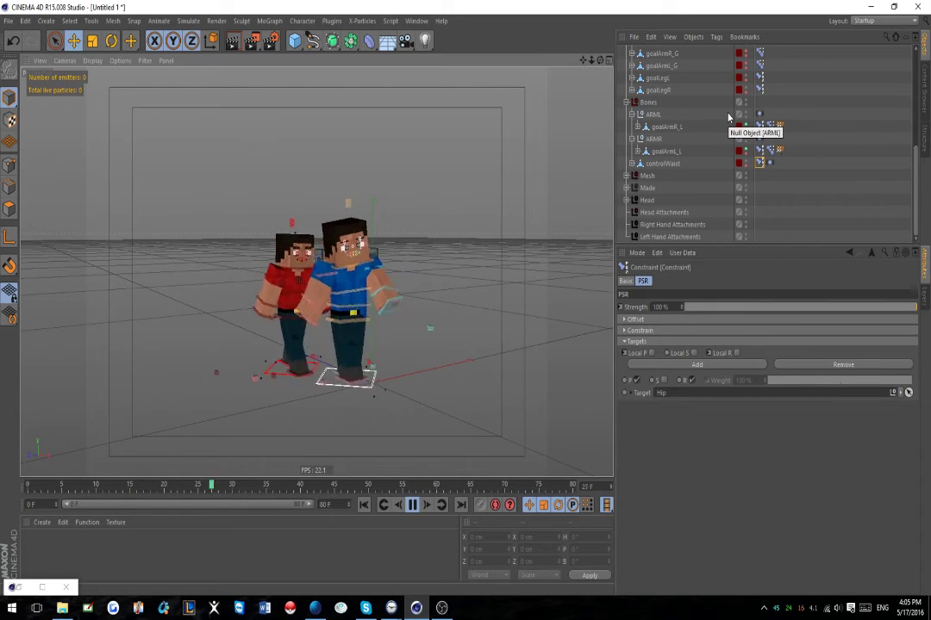
- Collapse the FMR 6.0 RED Edition hierarchy and select the FMR 5.0 rig
{"action": "scroll", "coordinate": [793, 148], "scroll_direction": "up", "scroll_amount": 10}
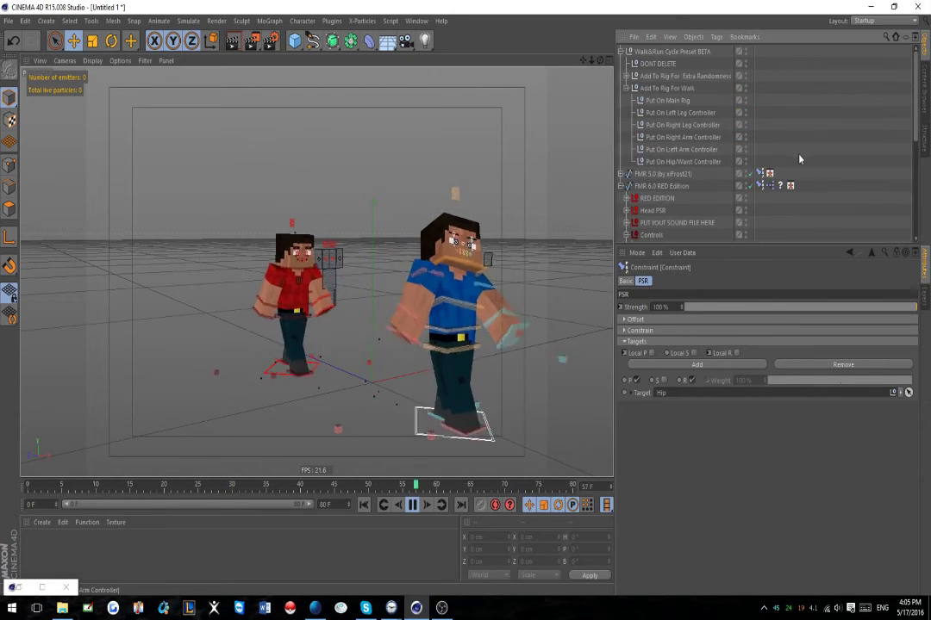
{"action": "left_click", "coordinate": [620, 186]}
{"action": "left_click", "coordinate": [660, 186]}
{"action": "left_click", "coordinate": [675, 162]}
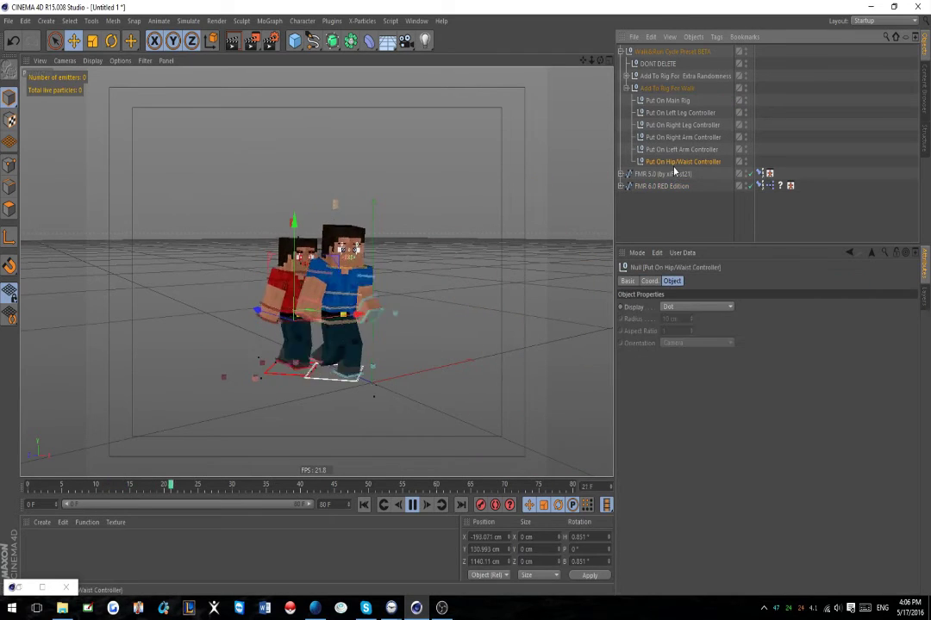
{"action": "left_click", "coordinate": [672, 174]}
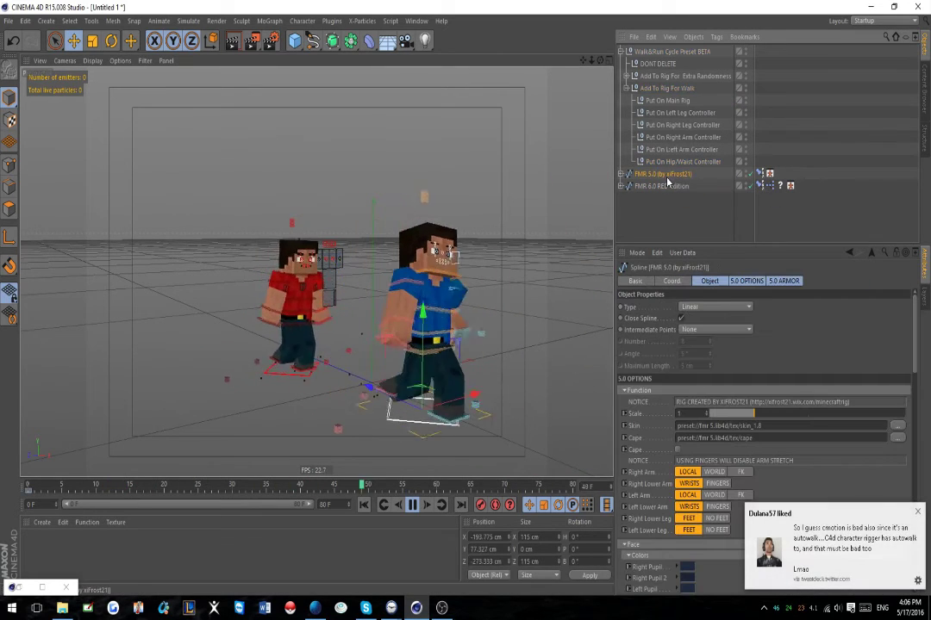
- Toggle Use World Position GLOBAL in the position and strength settings of the Walk&Run Cycle Preset BETA
{"action": "left_click", "coordinate": [661, 54]}
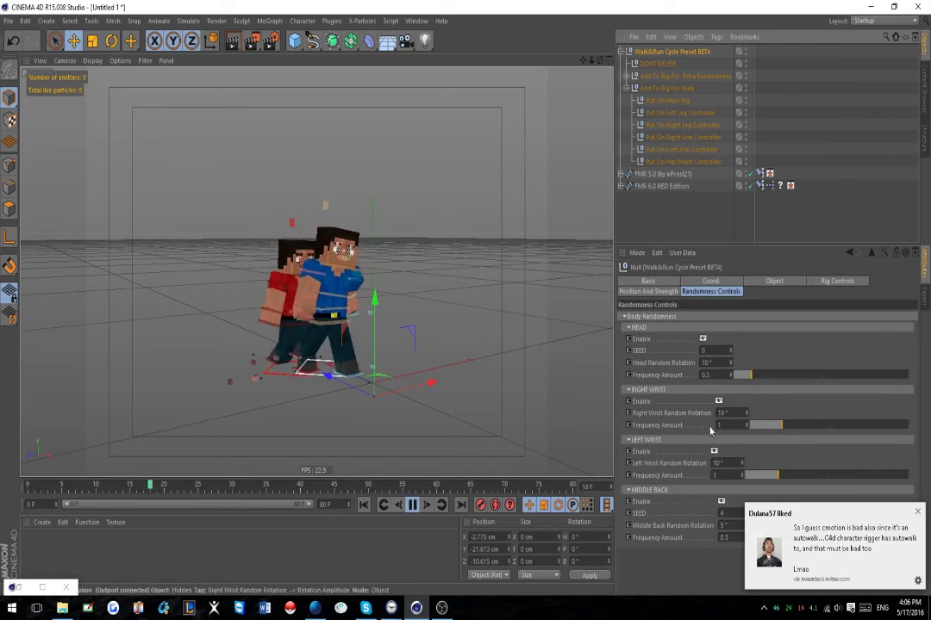
{"action": "left_click", "coordinate": [773, 280]}
{"action": "left_click", "coordinate": [836, 281]}
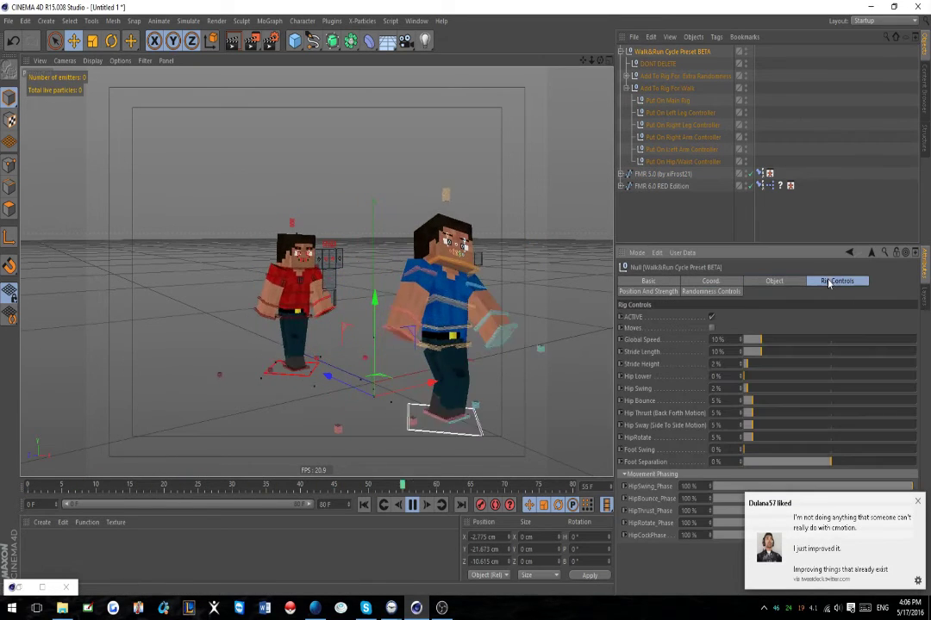
{"action": "left_click", "coordinate": [650, 291]}
{"action": "left_click", "coordinate": [764, 318]}
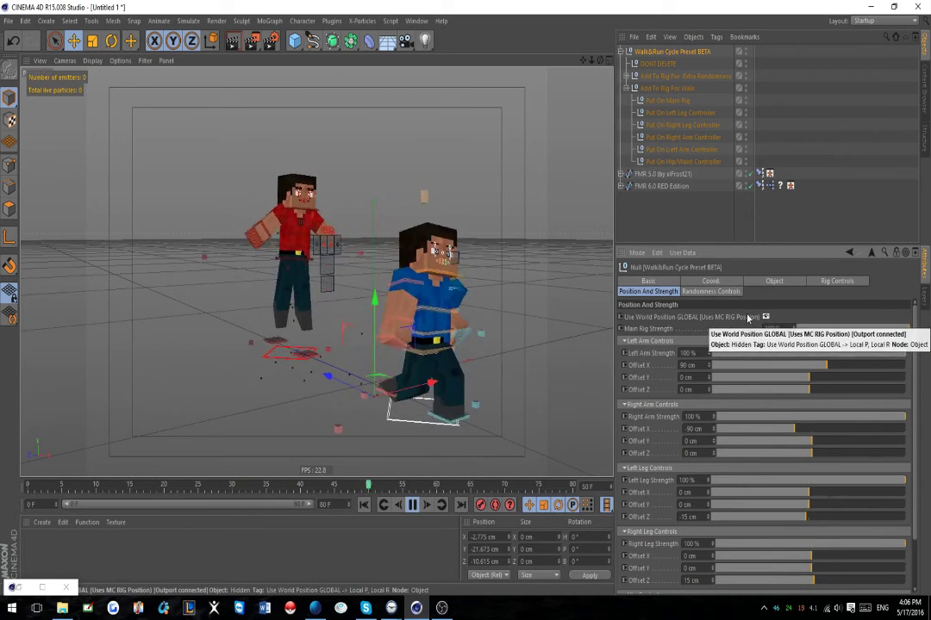
- Raise Hip Lower to 18% in the preset's rig controls
{"action": "left_click", "coordinate": [836, 282]}
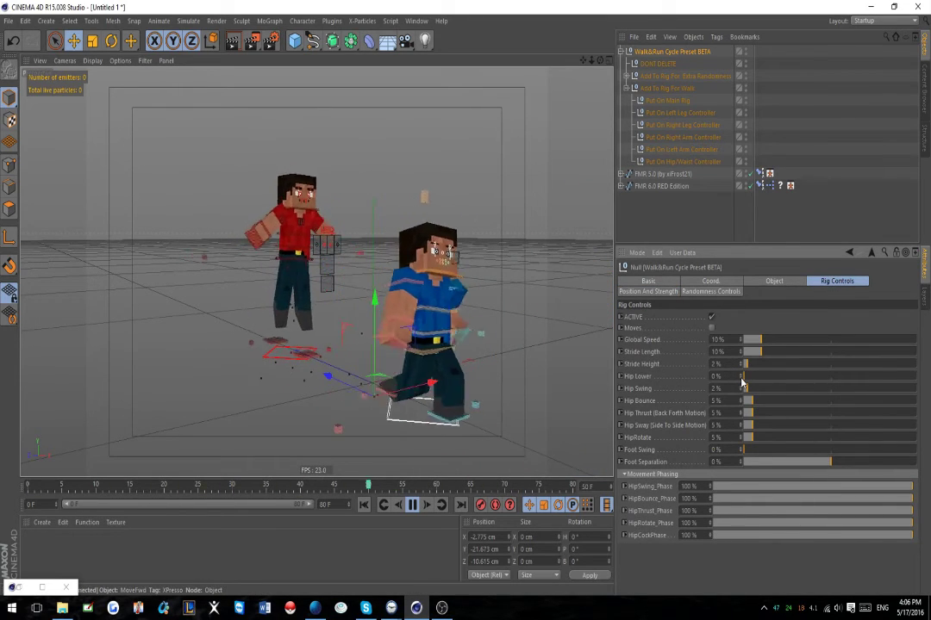
{"action": "left_click", "coordinate": [741, 374]}
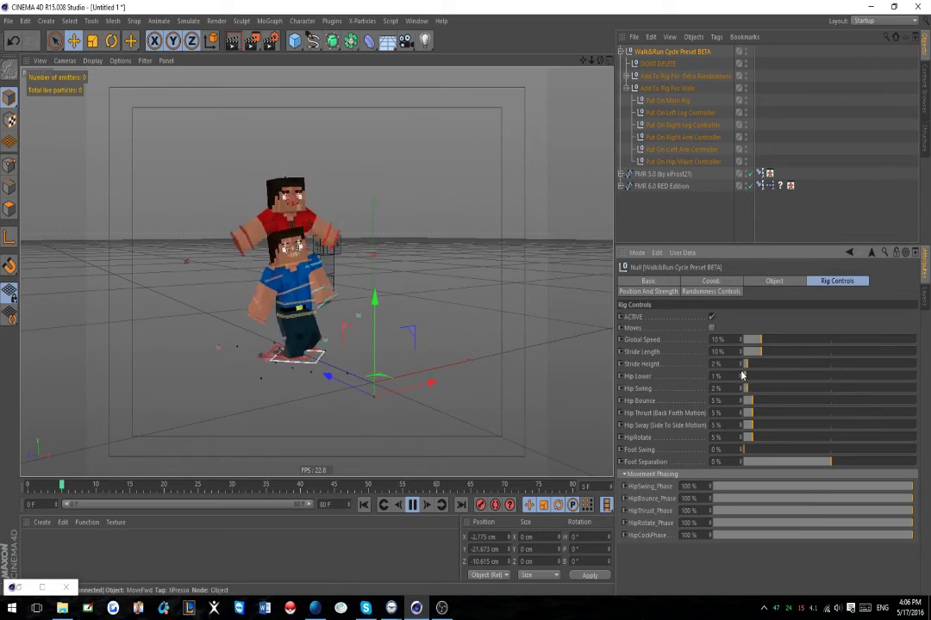
{"action": "left_click", "coordinate": [738, 374]}
{"action": "left_click", "coordinate": [739, 374]}
{"action": "left_click", "coordinate": [738, 374]}
{"action": "left_click", "coordinate": [739, 374]}
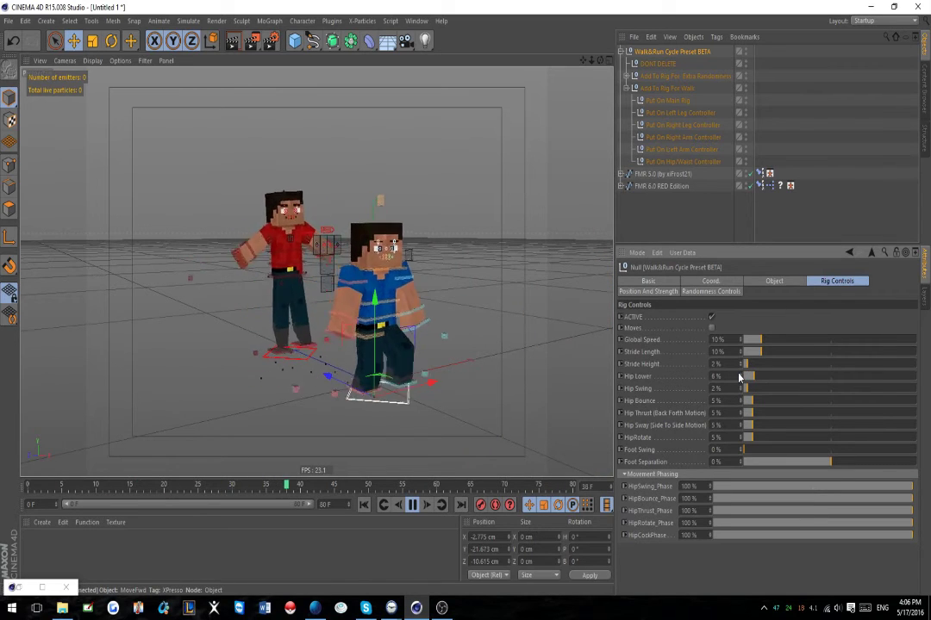
{"action": "left_click", "coordinate": [738, 374]}
{"action": "left_click", "coordinate": [738, 374]}
{"action": "left_click", "coordinate": [738, 374]}
{"action": "left_click", "coordinate": [739, 374]}
{"action": "left_click", "coordinate": [739, 374]}
{"action": "left_click", "coordinate": [739, 374]}
{"action": "left_click", "coordinate": [739, 374]}
{"action": "left_click", "coordinate": [738, 374]}
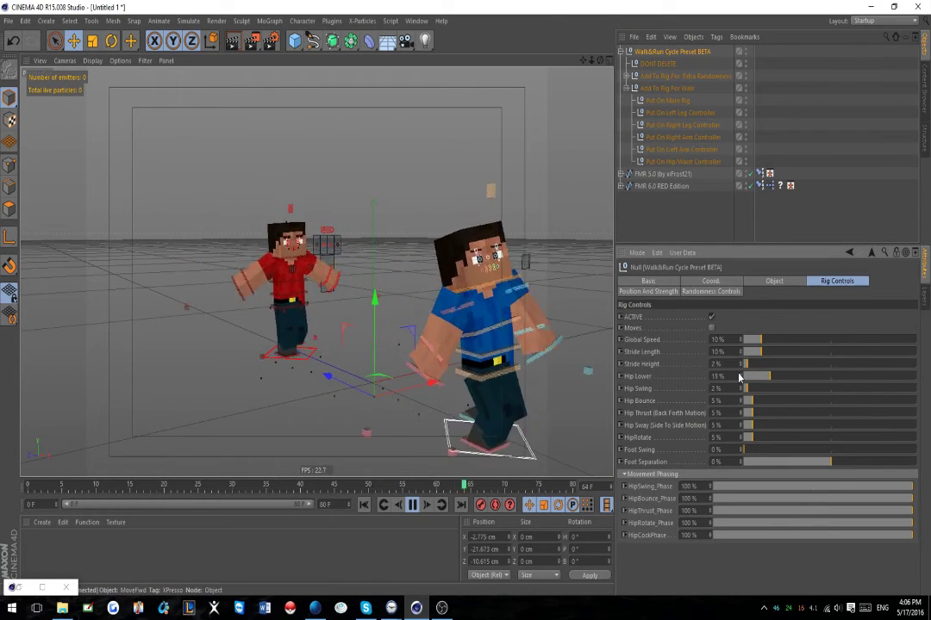
{"action": "left_click", "coordinate": [739, 374]}
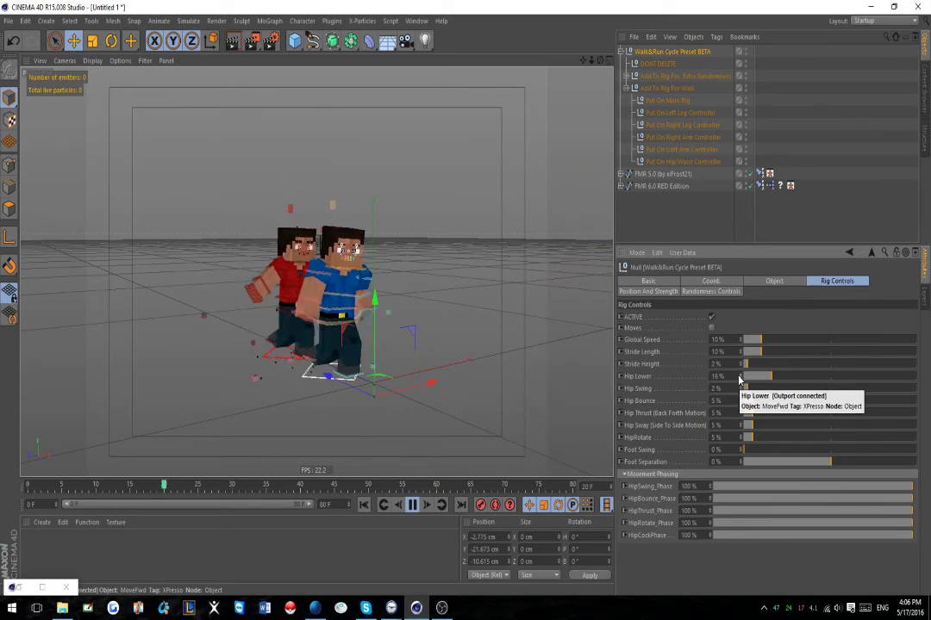
{"action": "left_click", "coordinate": [739, 376]}
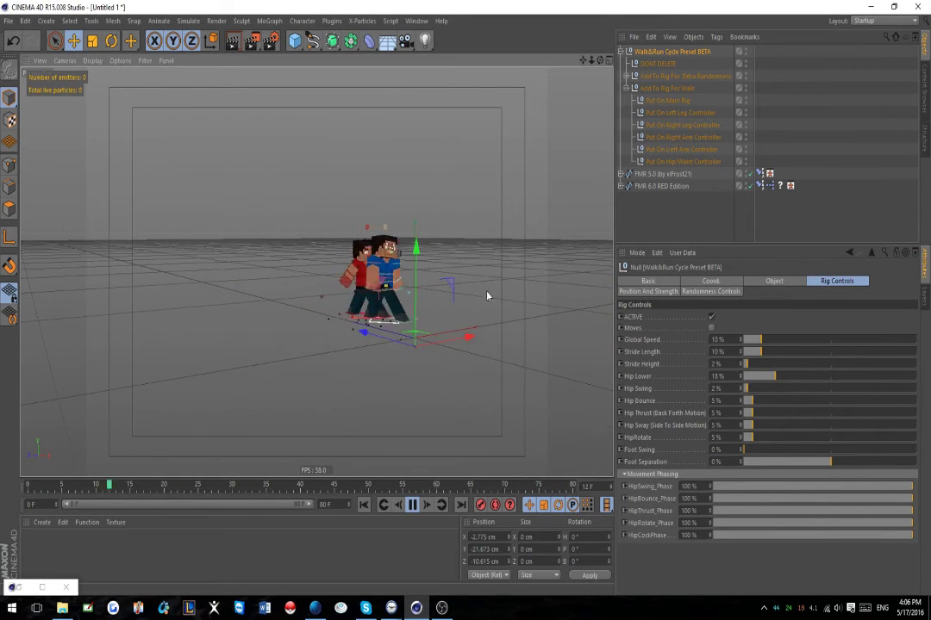
- Set Offset X to 0 cm for both arms, with Offset Y at -36 cm for the left arm and -49 cm for the right
{"action": "left_click", "coordinate": [670, 293]}
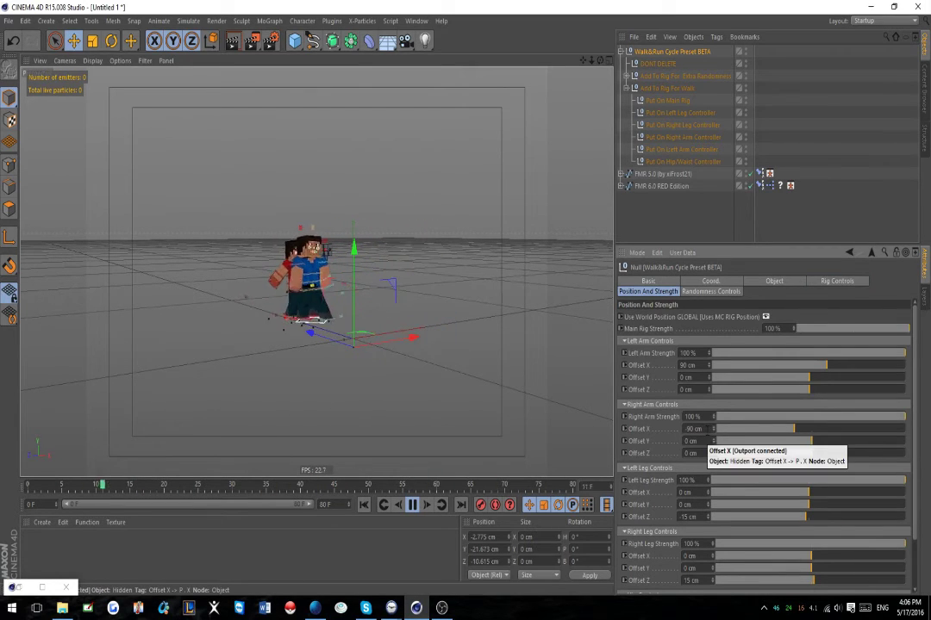
{"action": "double_click", "coordinate": [689, 428]}
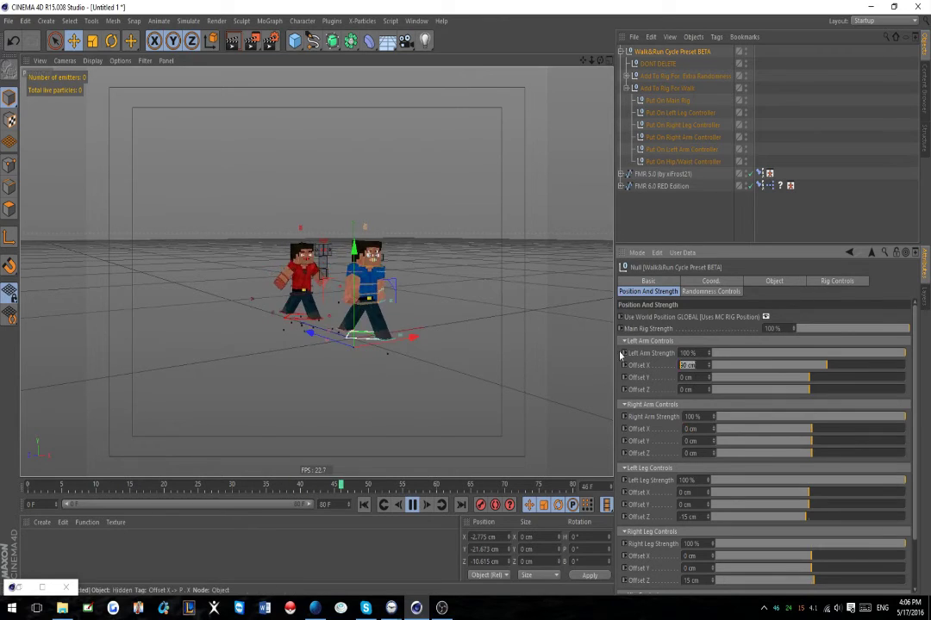
{"action": "type", "text": "0"}
{"action": "key", "text": "Return"}
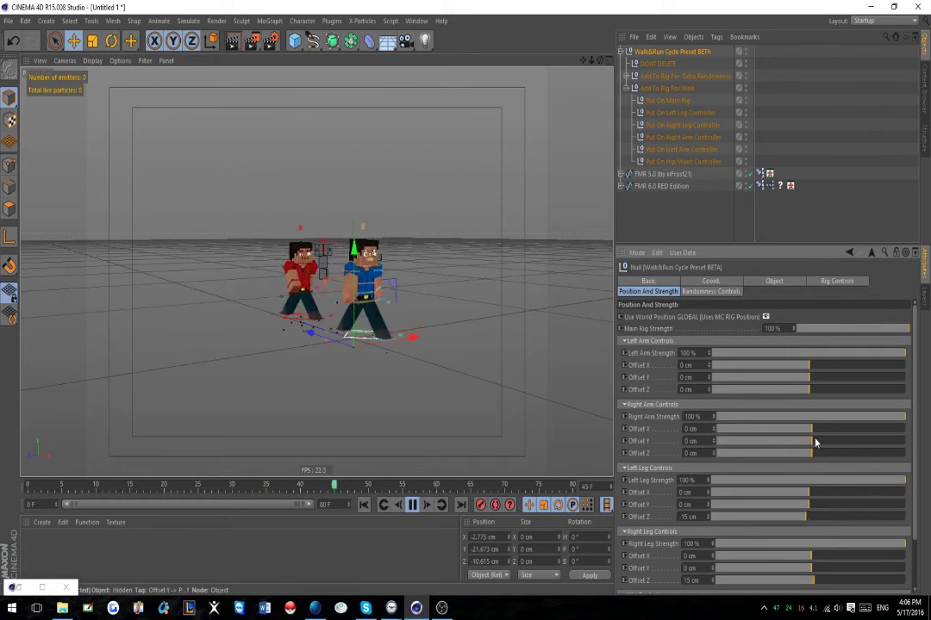
{"action": "left_click_drag", "start_coordinate": [814, 442], "coordinate": [818, 446]}
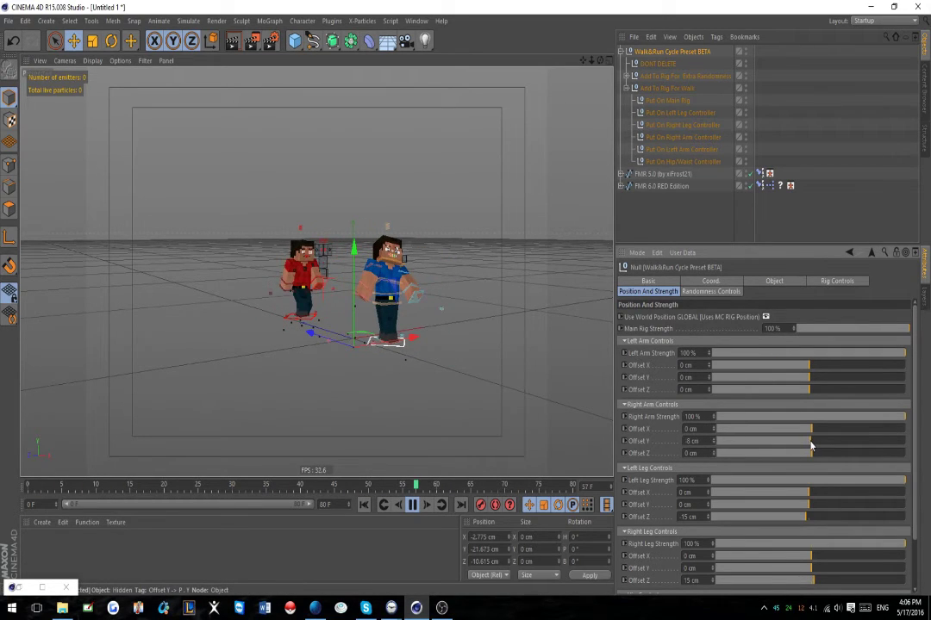
{"action": "left_click_drag", "start_coordinate": [811, 443], "coordinate": [805, 442]}
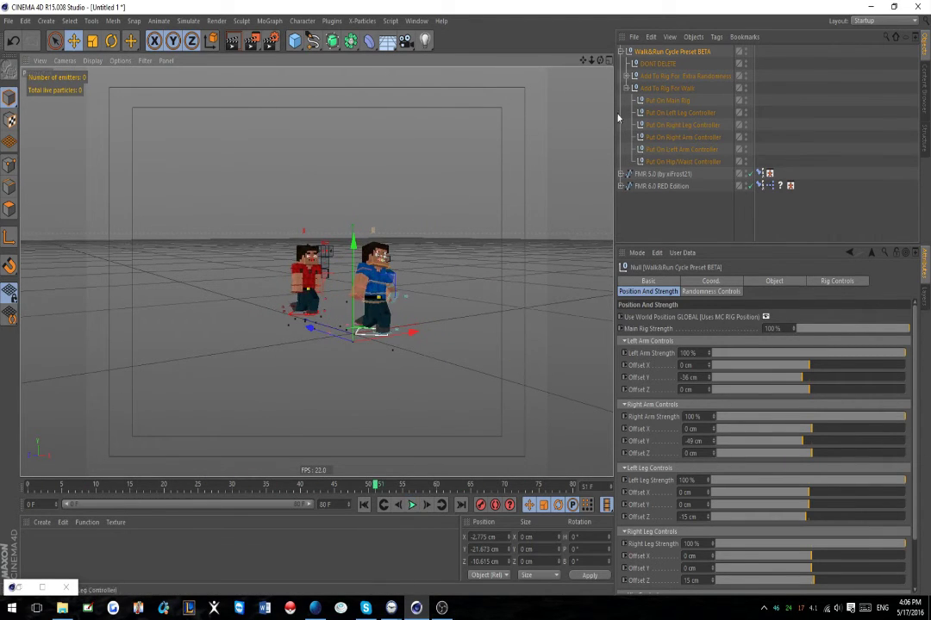
- Collapse the Walk&Run Cycle Preset BETA and place it between FMR 5.0 and FMR 6.0 RED Edition in the object hierarchy
{"action": "left_click", "coordinate": [620, 52]}
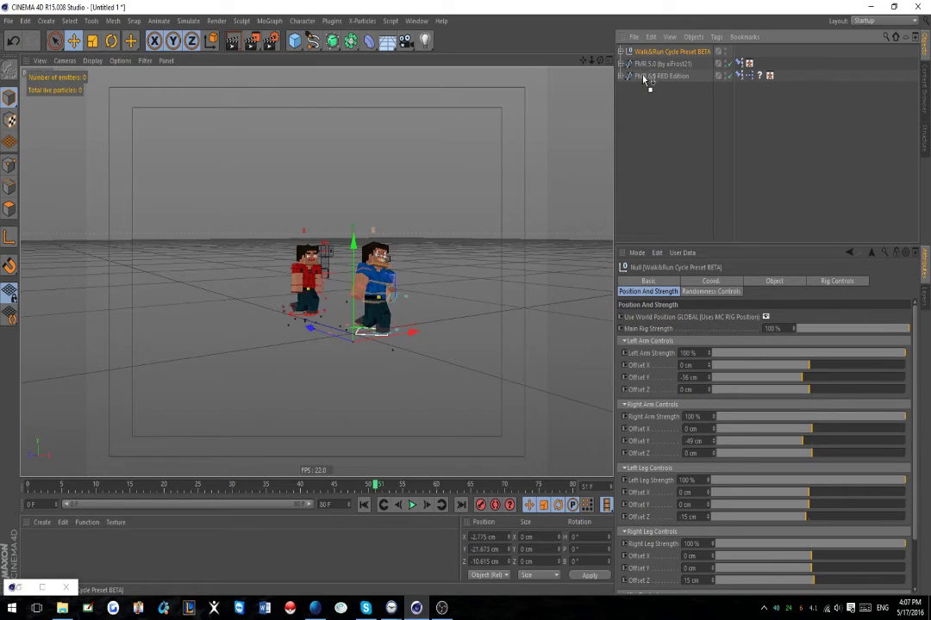
{"action": "left_click_drag", "start_coordinate": [648, 80], "coordinate": [642, 81]}
{"action": "left_click", "coordinate": [621, 64]}
{"action": "left_click", "coordinate": [646, 65]}
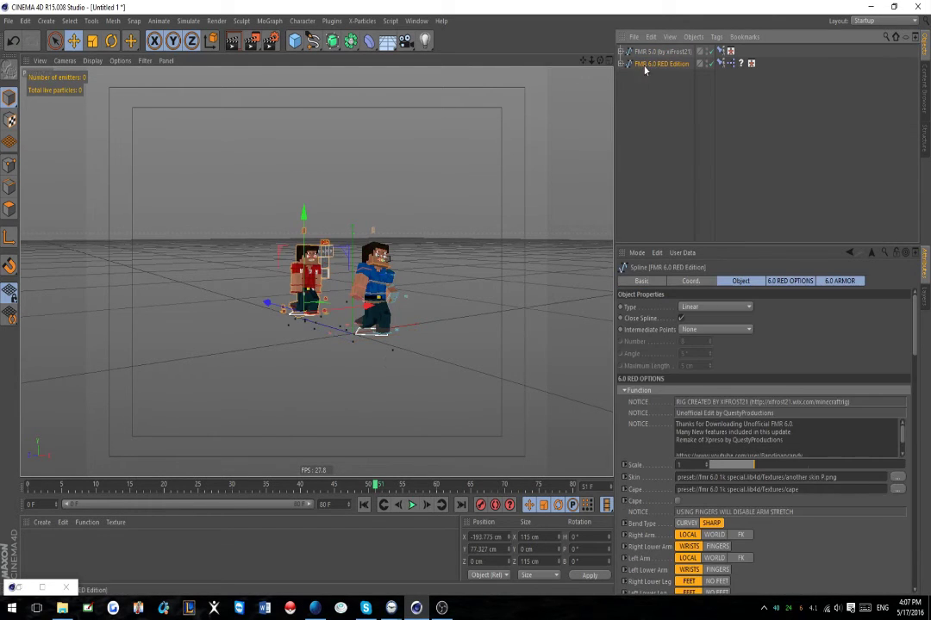
{"action": "left_click_drag", "start_coordinate": [387, 392], "coordinate": [302, 328], "text": "alt"}
{"action": "key", "text": "ctrl+z"}
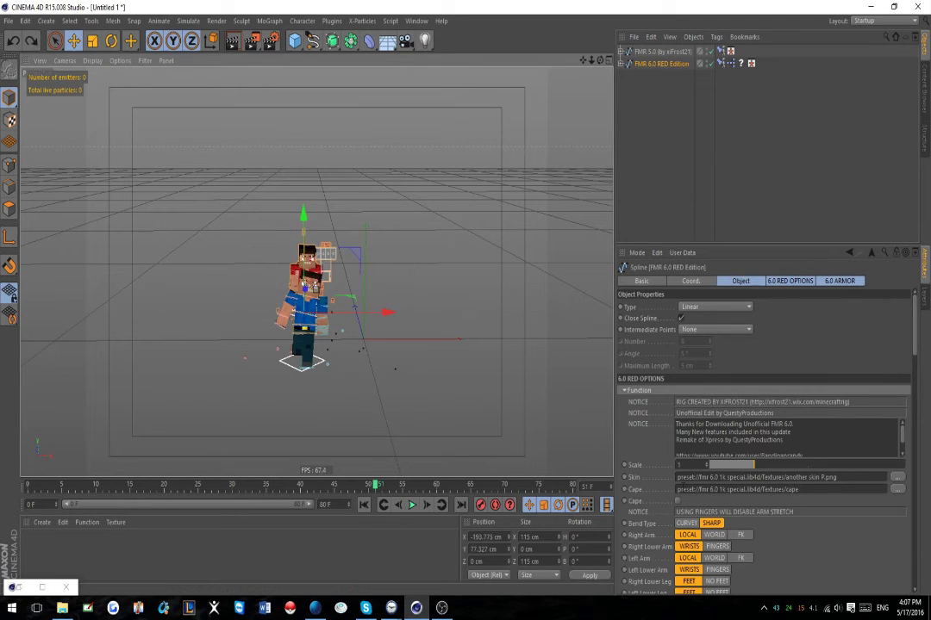
{"action": "left_click", "coordinate": [621, 64]}
{"action": "left_click", "coordinate": [657, 77]}
{"action": "left_click_drag", "start_coordinate": [655, 59], "coordinate": [650, 60]}
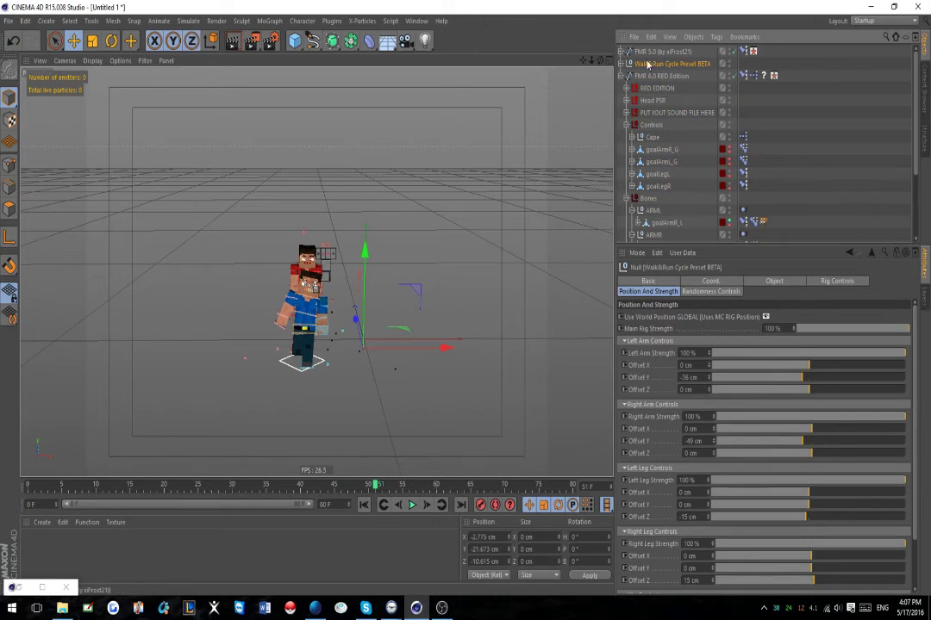
- Try moving the Walk&Run Cycle Preset BETA along the negative X axis, and undo the move
{"action": "left_click", "coordinate": [647, 77]}
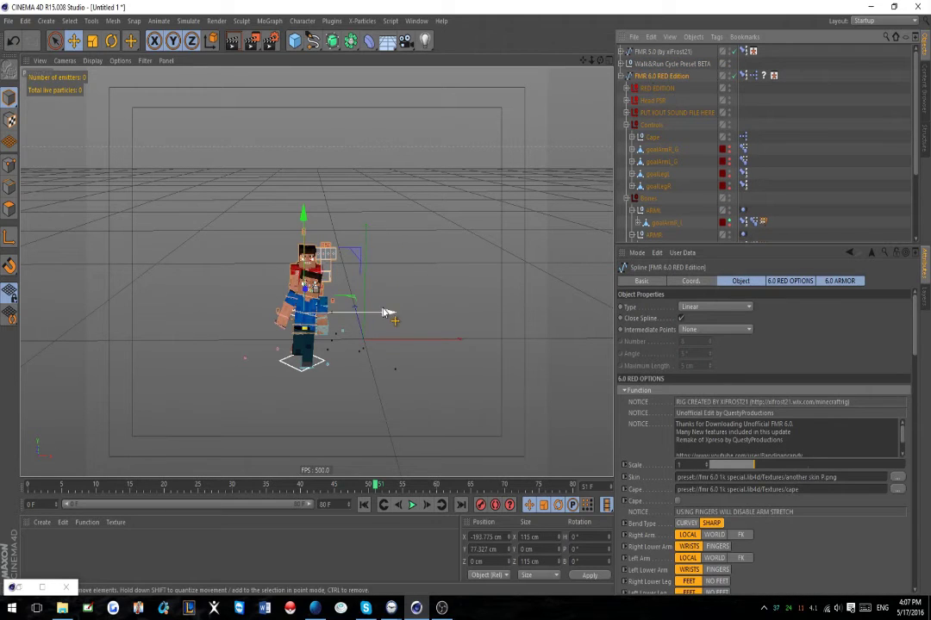
{"action": "left_click", "coordinate": [662, 65]}
{"action": "left_click_drag", "start_coordinate": [417, 351], "coordinate": [401, 354]}
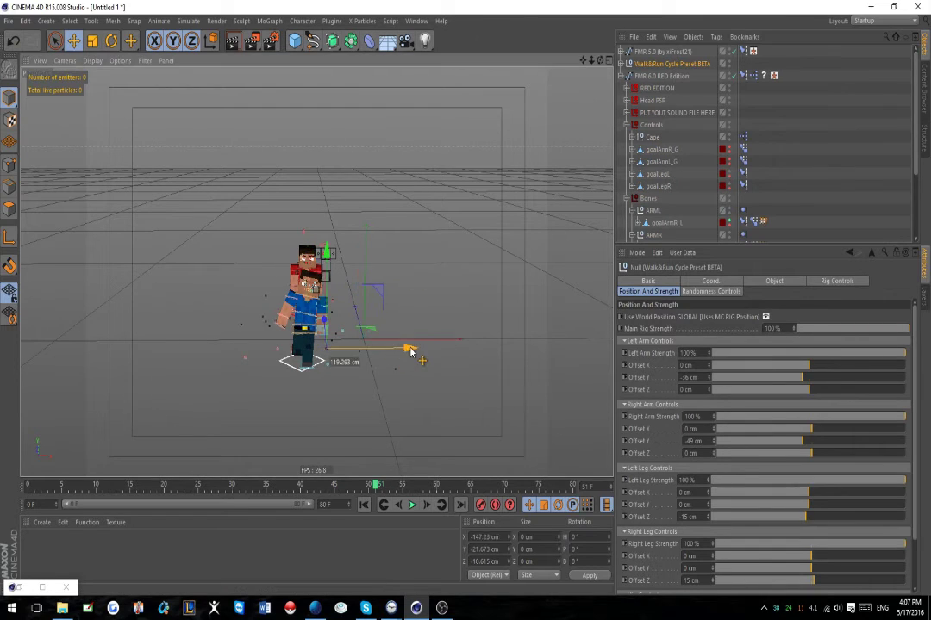
{"action": "key", "text": "ctrl+z"}
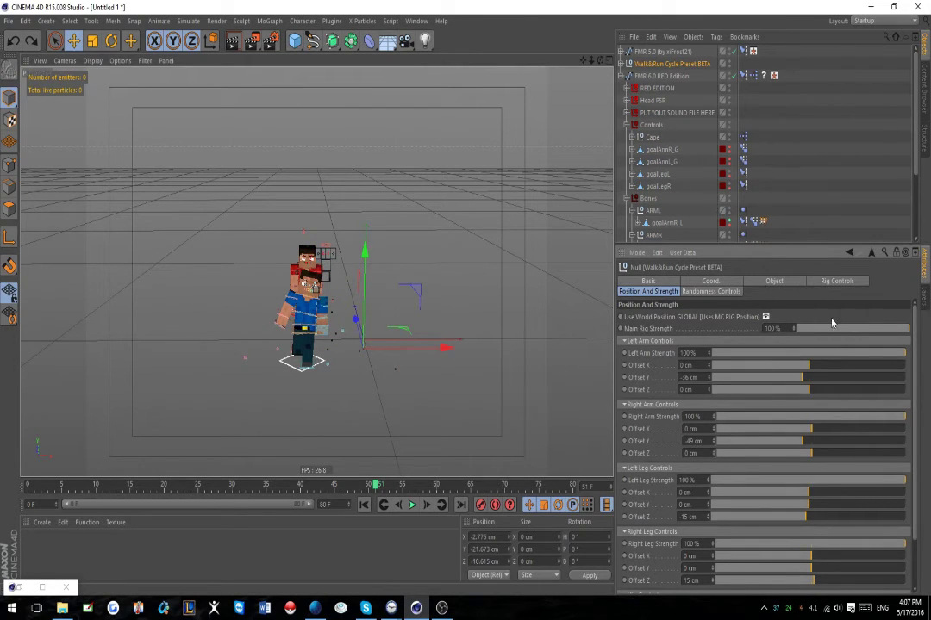
- Move the Walk&Run Cycle Preset BETA to about X 17 cm and the FMR 6.0 RED Edition rig to about X -446 cm
{"action": "mouse_move", "coordinate": [435, 353]}
{"action": "left_mouse_down"}
{"action": "mouse_move", "coordinate": [374, 354]}
{"action": "mouse_move", "coordinate": [441, 352]}
{"action": "left_mouse_up"}
{"action": "left_click", "coordinate": [661, 76]}
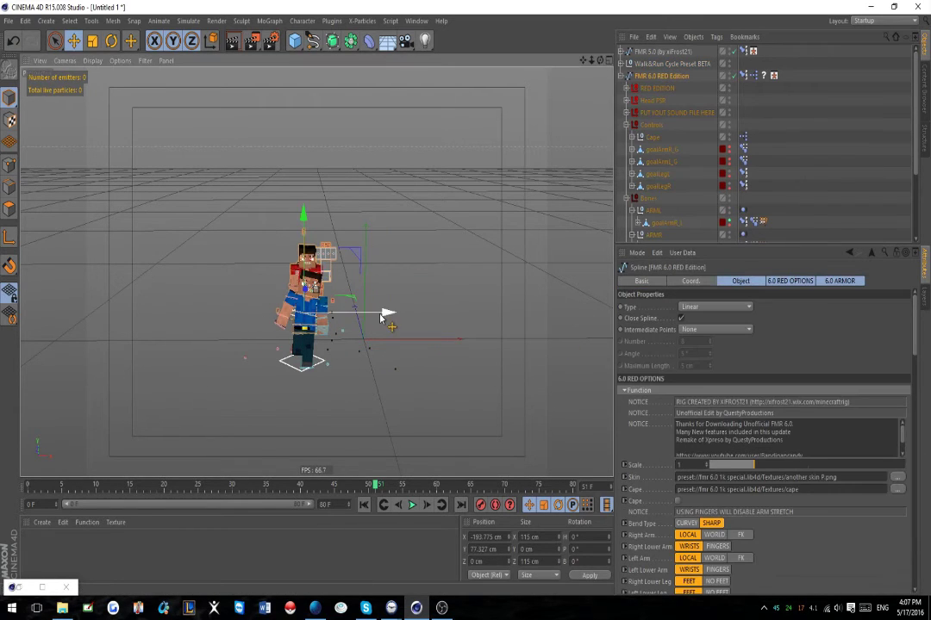
{"action": "left_click_drag", "start_coordinate": [386, 321], "coordinate": [289, 319]}
{"action": "left_click_drag", "start_coordinate": [245, 353], "coordinate": [379, 297], "text": "alt"}
{"action": "right_click_drag", "start_coordinate": [267, 298], "coordinate": [390, 333], "text": "alt"}
{"action": "left_click", "coordinate": [837, 281]}
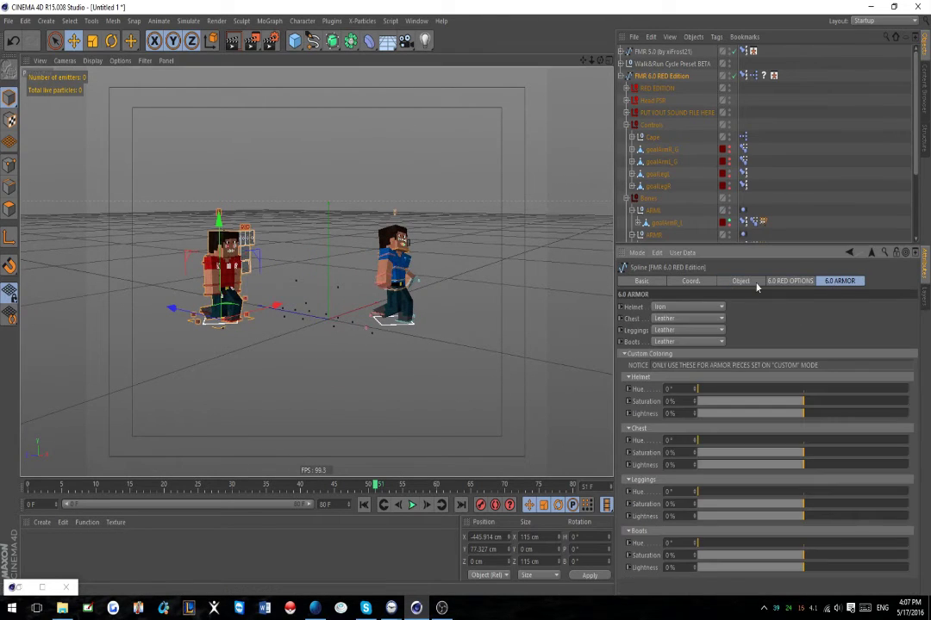
{"action": "left_click", "coordinate": [658, 282]}
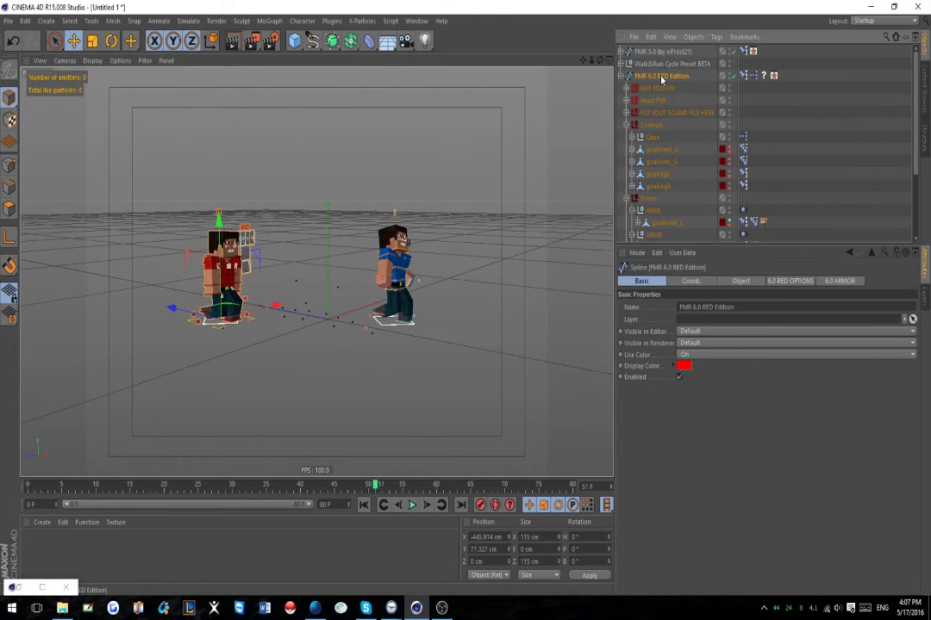
{"action": "left_click", "coordinate": [662, 53]}
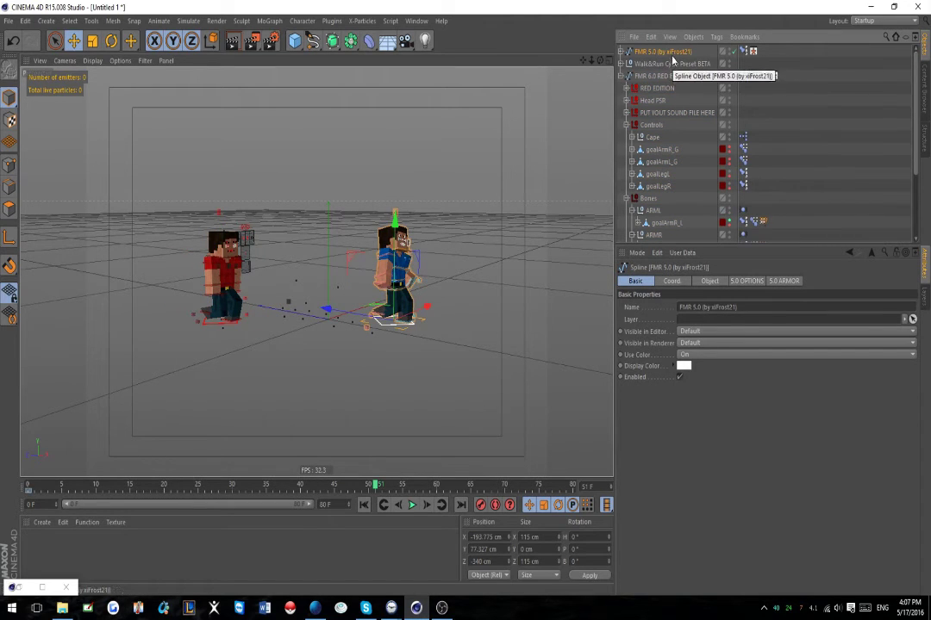
- Try adjusting the Main Rig Strength and moving the Walk&Run Cycle Preset BETA along the negative X axis, and undo the move
{"action": "left_click", "coordinate": [672, 63]}
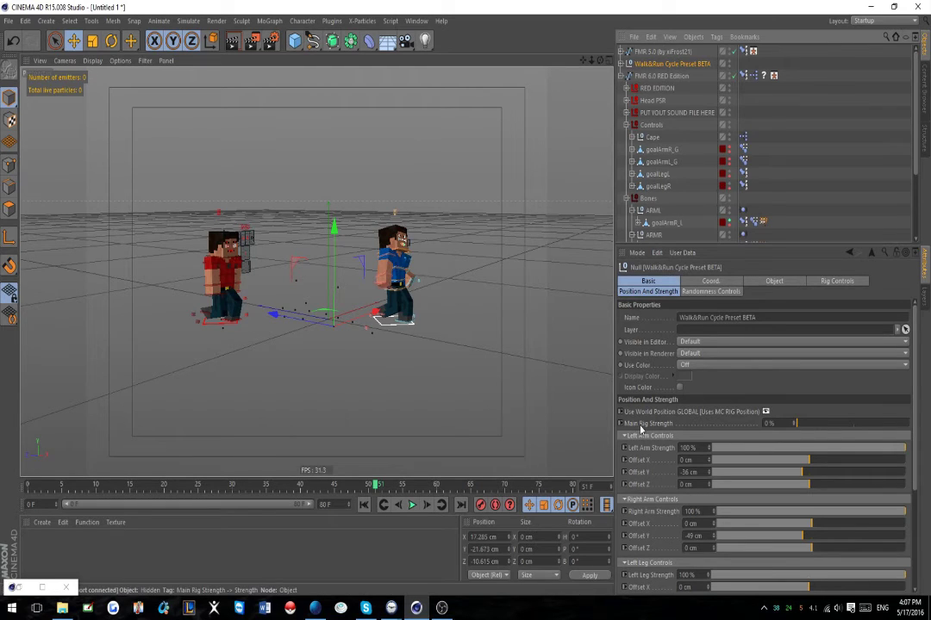
{"action": "left_click_drag", "start_coordinate": [814, 425], "coordinate": [911, 424]}
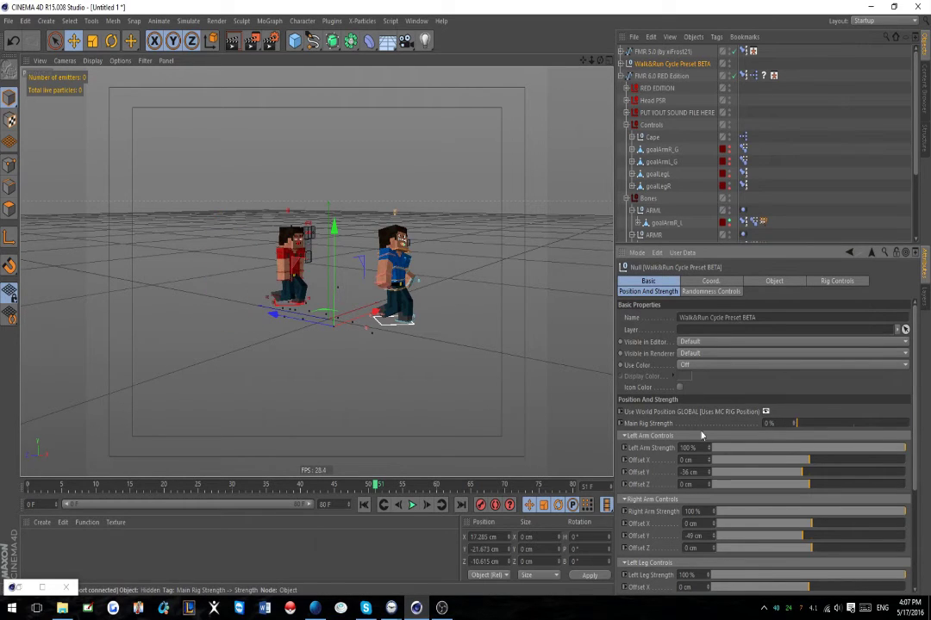
{"action": "left_click_drag", "start_coordinate": [365, 320], "coordinate": [329, 336]}
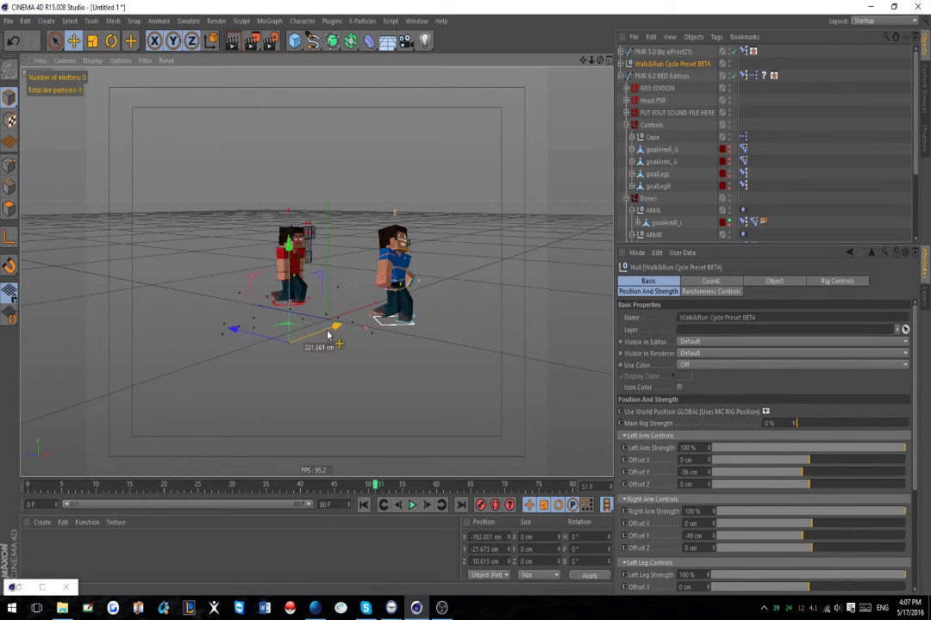
{"action": "key", "text": "ctrl+z"}
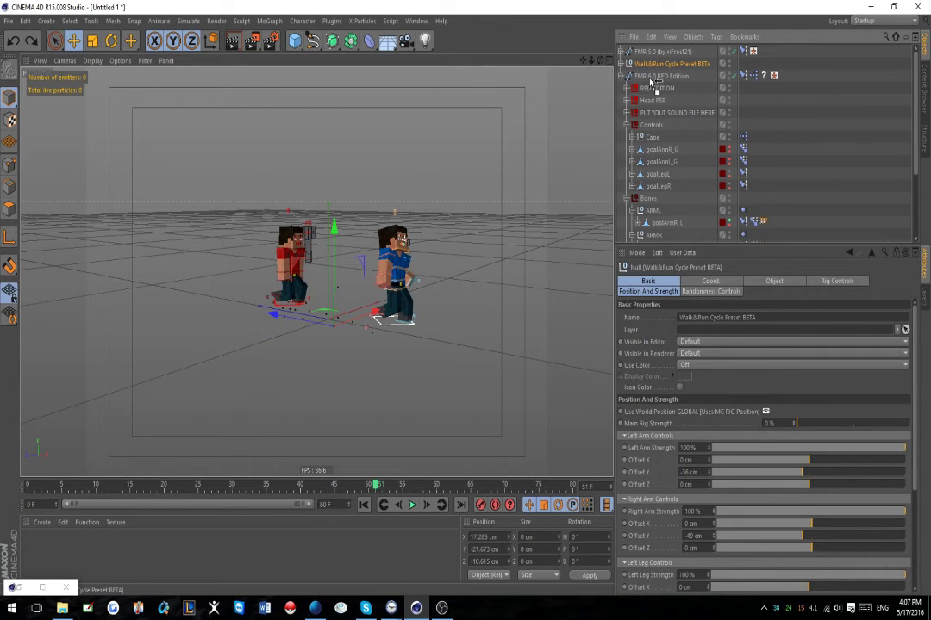
- Nest the Walk&Run Cycle Preset BETA inside FMR 6.0 RED Edition and move the rig to about X -491 cm
{"action": "left_click_drag", "start_coordinate": [653, 80], "coordinate": [653, 84]}
{"action": "left_click", "coordinate": [648, 64]}
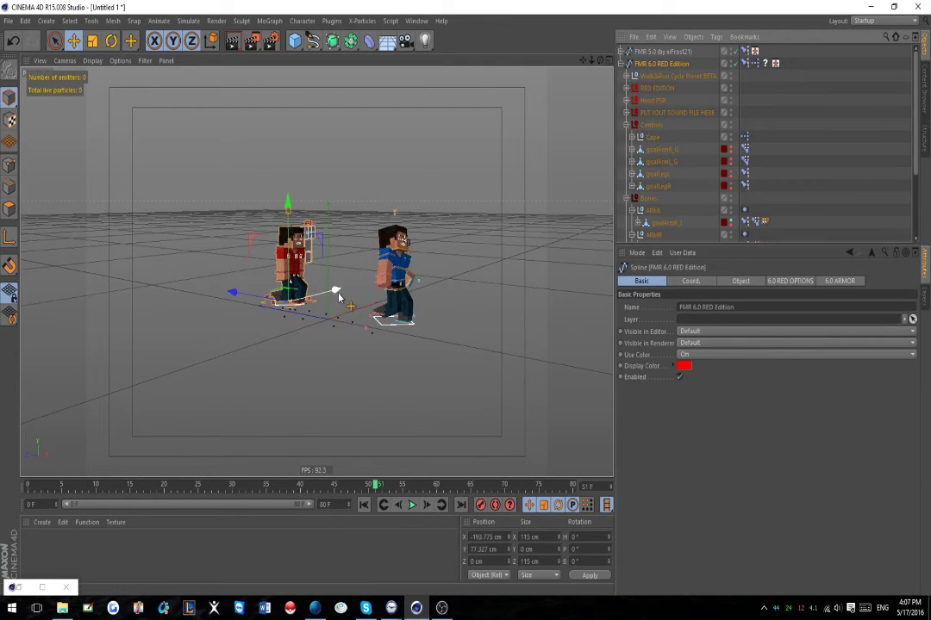
{"action": "left_click_drag", "start_coordinate": [339, 291], "coordinate": [270, 338]}
- Play the animation with both rigs in view
{"action": "left_click_drag", "start_coordinate": [403, 355], "coordinate": [368, 427], "text": "alt"}
{"action": "left_click", "coordinate": [413, 507]}
{"action": "scroll", "coordinate": [320, 362], "scroll_direction": "down", "scroll_amount": 3}
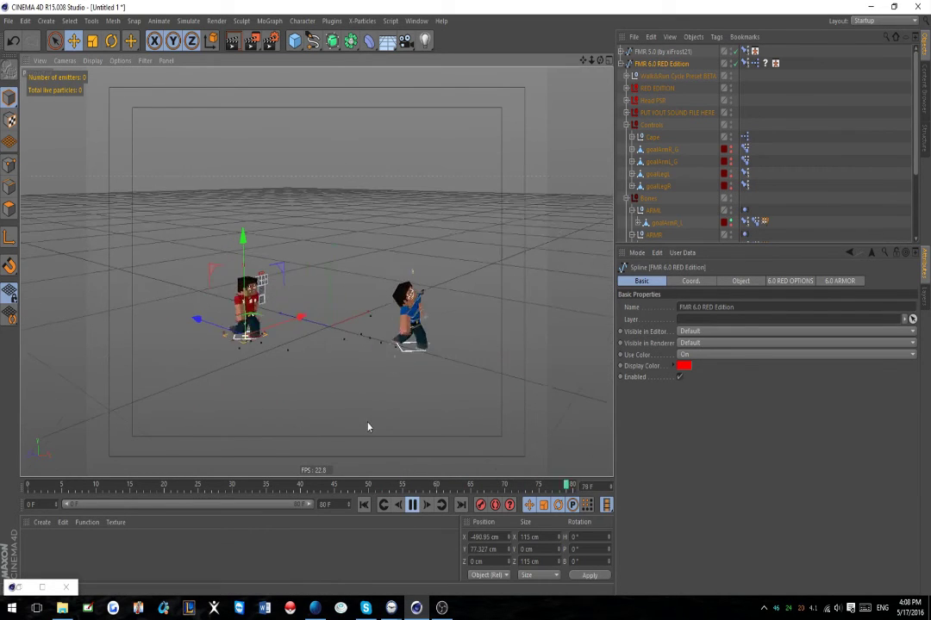
- Set the preset's Main Rig Strength to 100% and place the preset between FMR 5.0 and FMR 6.0 RED Edition in the object hierarchy
{"action": "left_click", "coordinate": [665, 76]}
{"action": "left_click", "coordinate": [832, 283]}
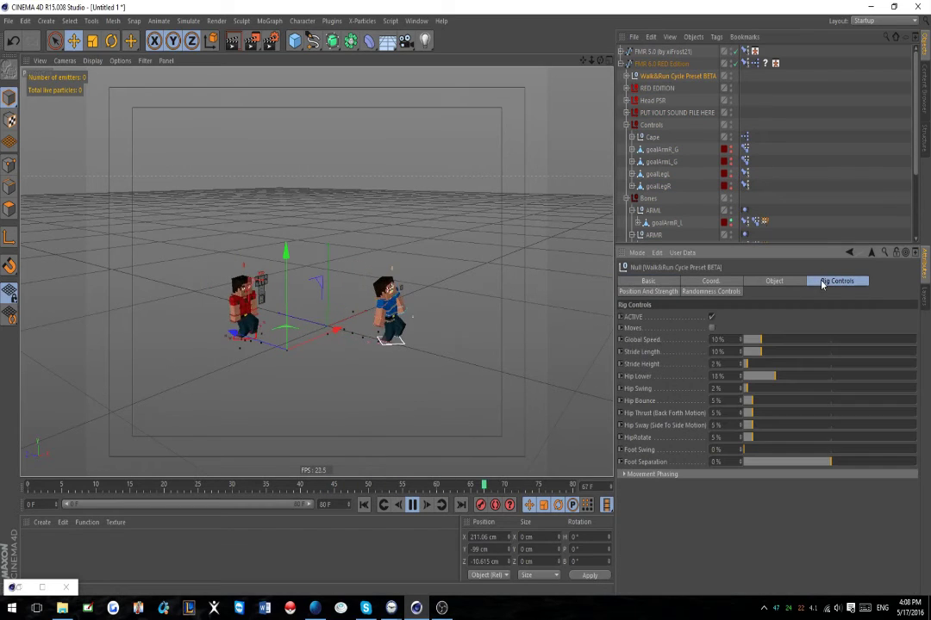
{"action": "left_click", "coordinate": [712, 329]}
{"action": "left_click", "coordinate": [770, 282]}
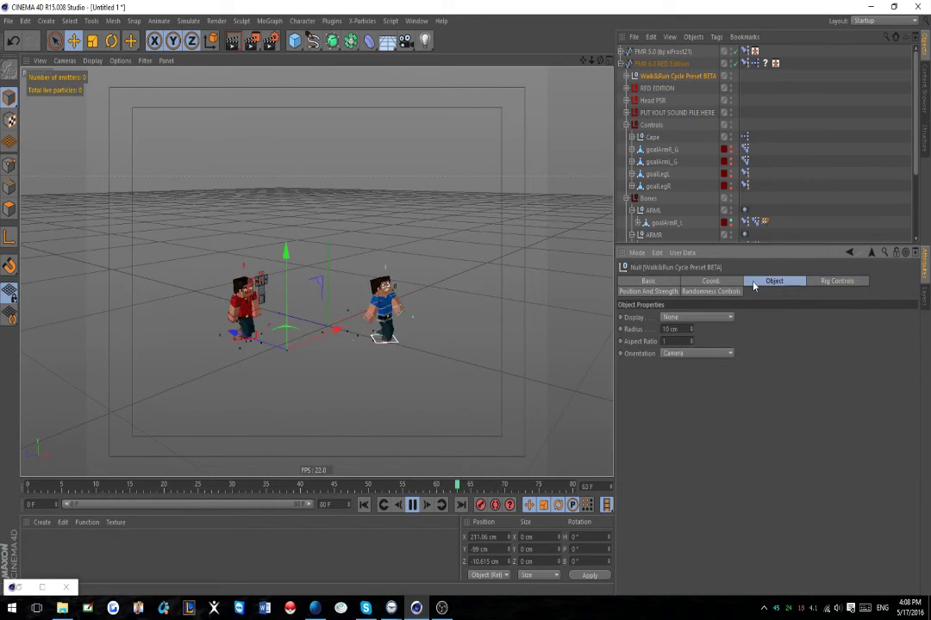
{"action": "left_click", "coordinate": [653, 293]}
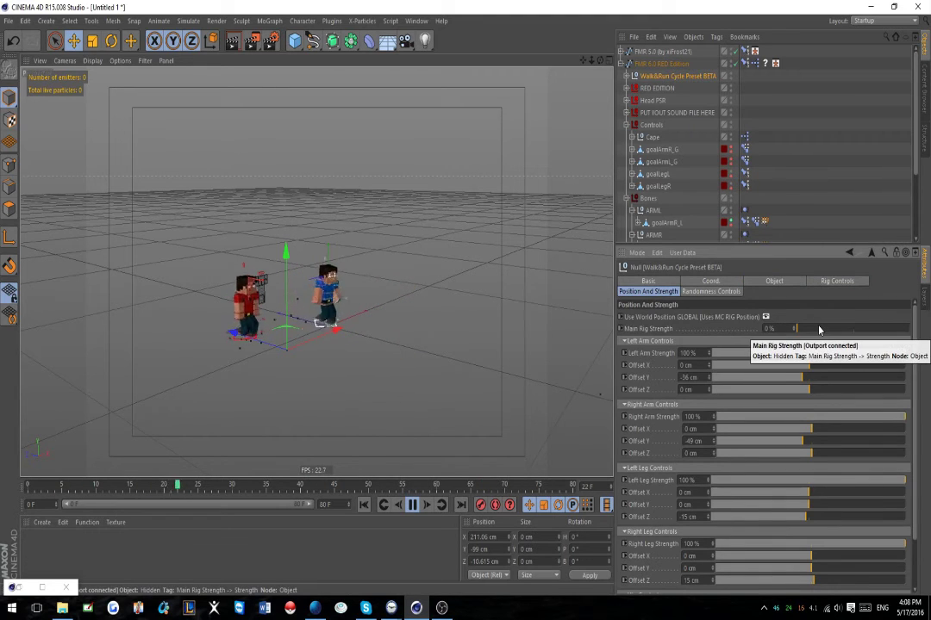
{"action": "left_click_drag", "start_coordinate": [819, 330], "coordinate": [908, 328]}
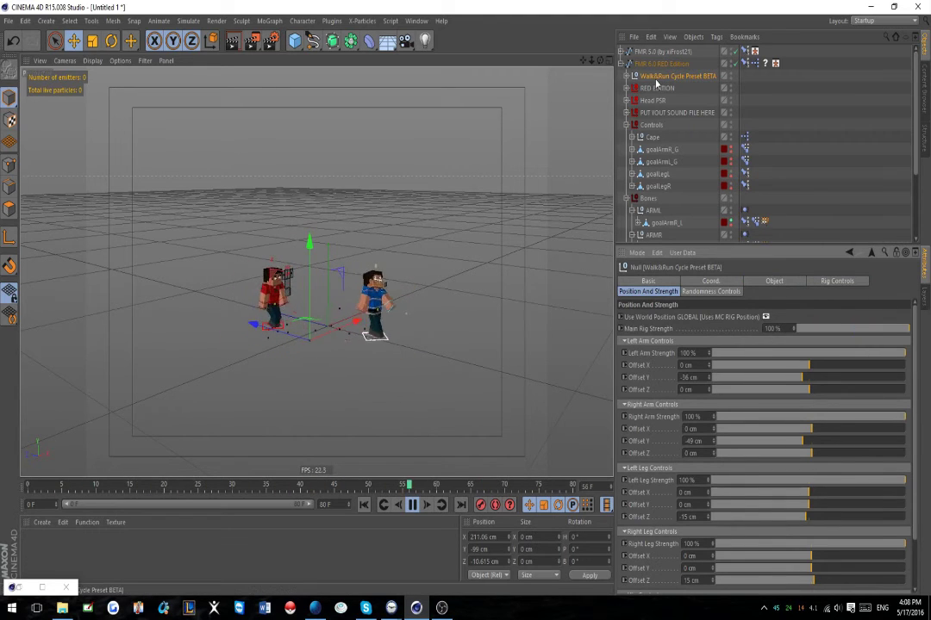
{"action": "left_click_drag", "start_coordinate": [659, 78], "coordinate": [660, 62]}
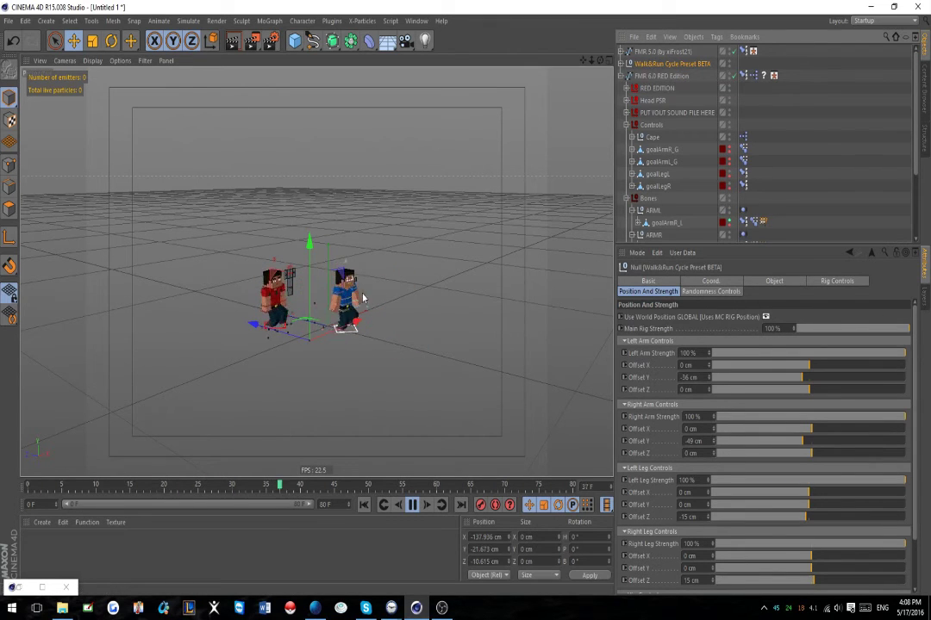
- Enable Moves for the Walk&Run Cycle Preset BETA and try shifting the preset along the negative X axis during playback
{"action": "left_click_drag", "start_coordinate": [401, 355], "coordinate": [517, 354], "text": "alt"}
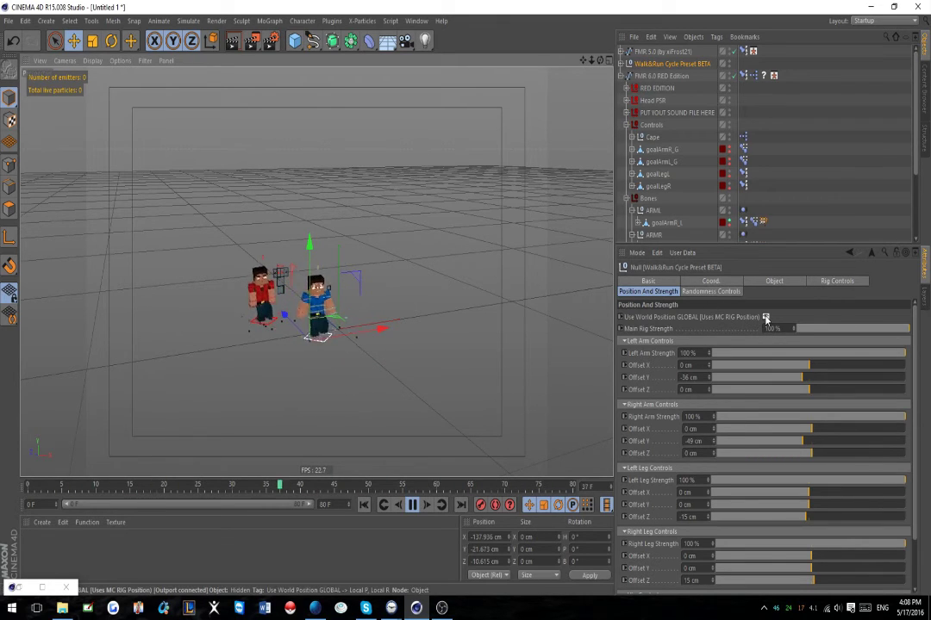
{"action": "left_click", "coordinate": [837, 281]}
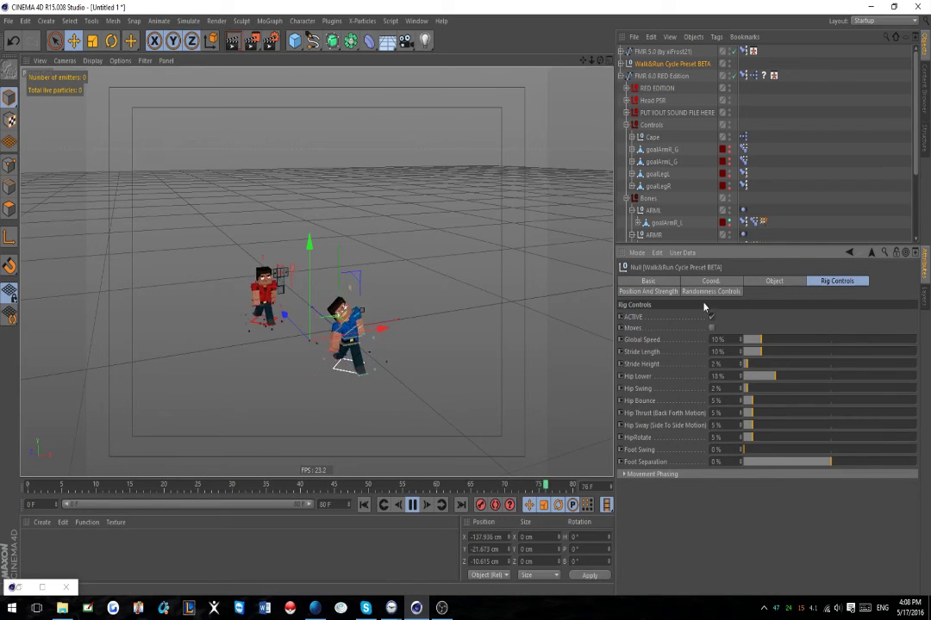
{"action": "left_click", "coordinate": [711, 328]}
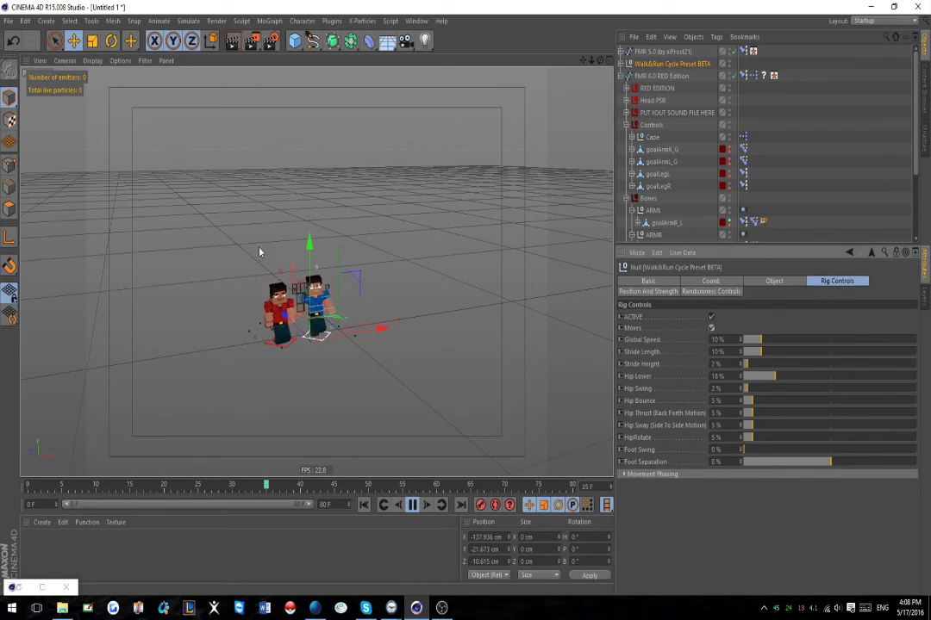
{"action": "left_click_drag", "start_coordinate": [379, 340], "coordinate": [350, 343]}
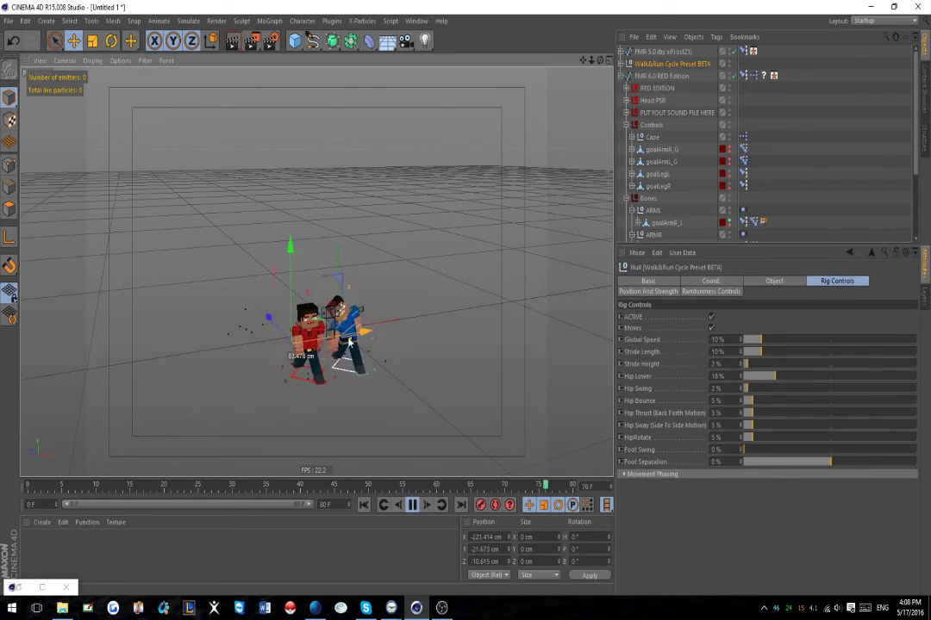
- Examine the walk of the FMR 6.0 RED Edition rig beside FMR 5.0 close up from different angles
{"action": "left_click", "coordinate": [665, 77]}
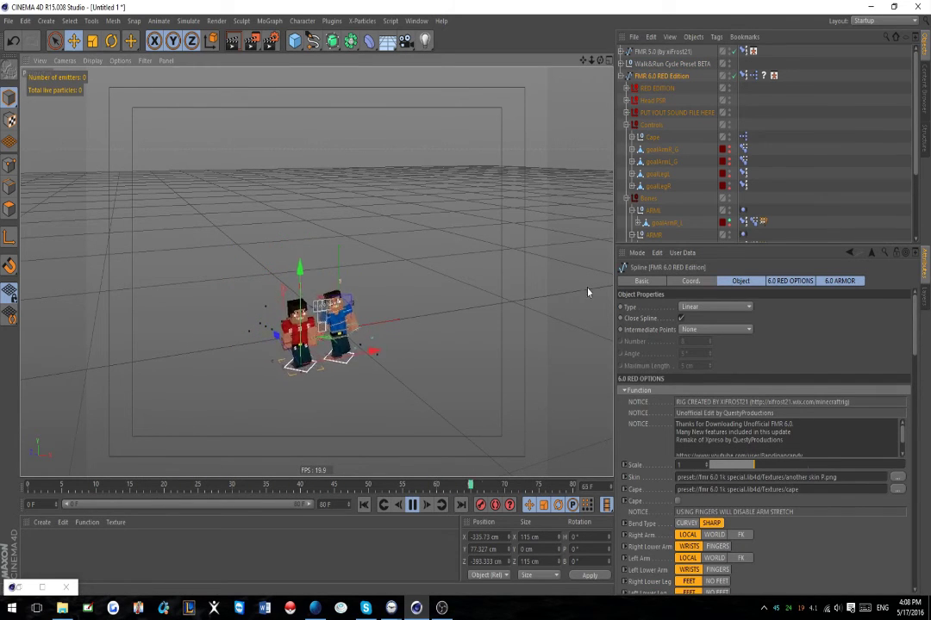
{"action": "left_click_drag", "start_coordinate": [308, 374], "coordinate": [450, 442], "text": "alt"}
{"action": "scroll", "coordinate": [391, 381], "scroll_direction": "up", "scroll_amount": 3}
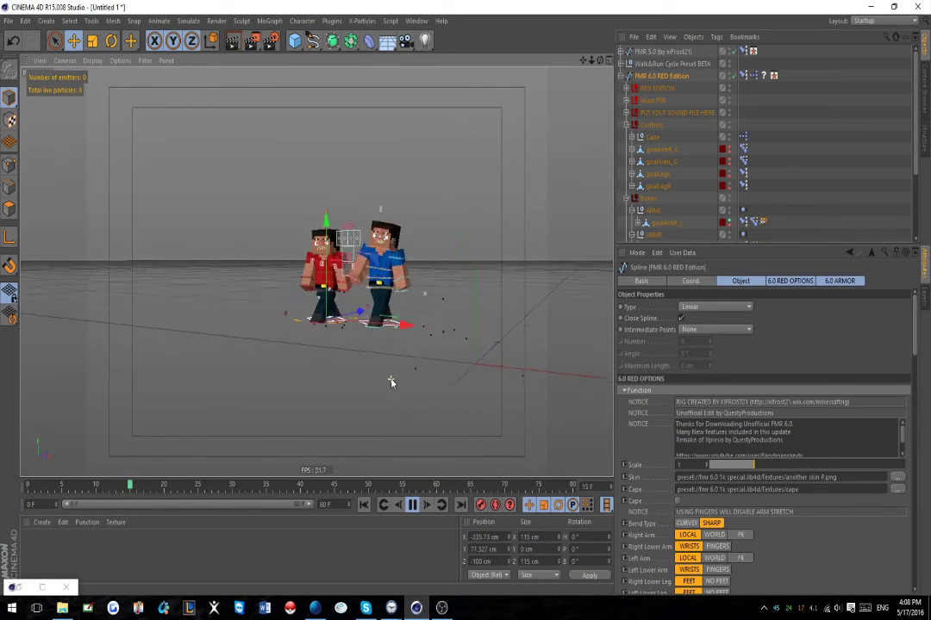
{"action": "scroll", "coordinate": [391, 382], "scroll_direction": "up", "scroll_amount": 2}
{"action": "left_click_drag", "start_coordinate": [303, 308], "coordinate": [476, 377], "text": "alt"}
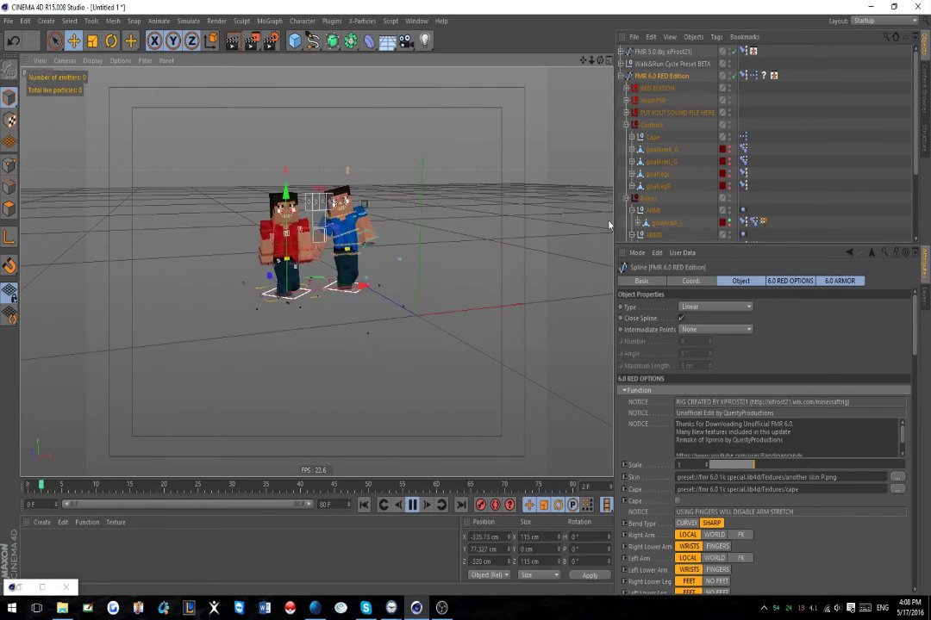
{"action": "left_click", "coordinate": [528, 278]}
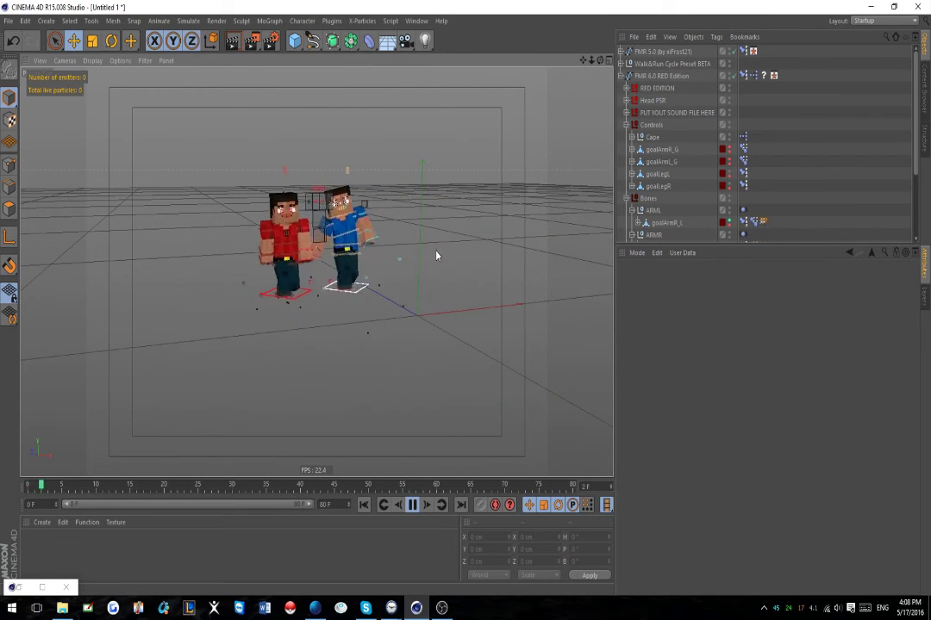
{"action": "left_click", "coordinate": [663, 53]}
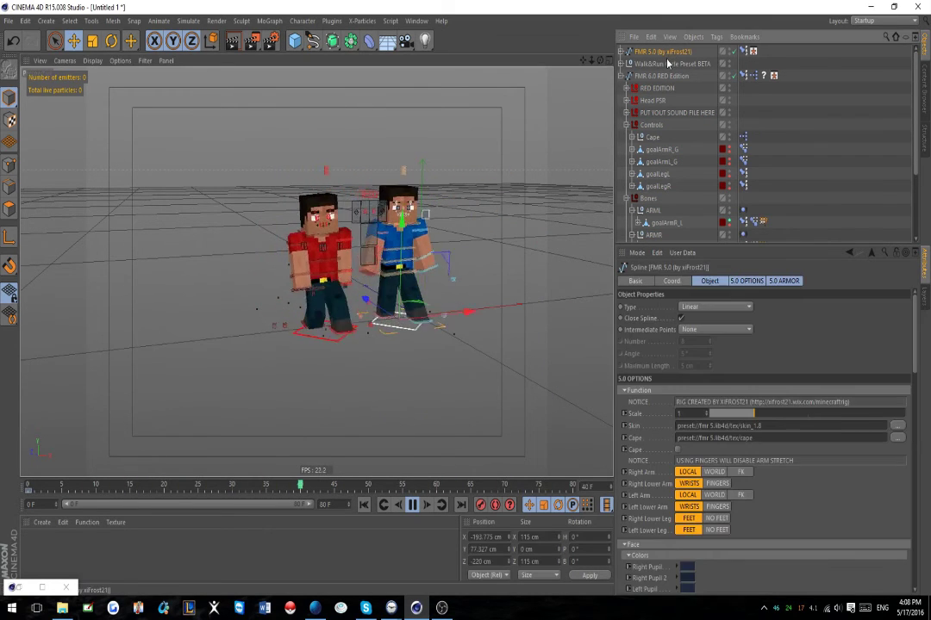
- Set the Walk&Run Cycle Preset BETA's Global Speed to 11% and Stride Length to 9%
{"action": "left_click", "coordinate": [670, 64]}
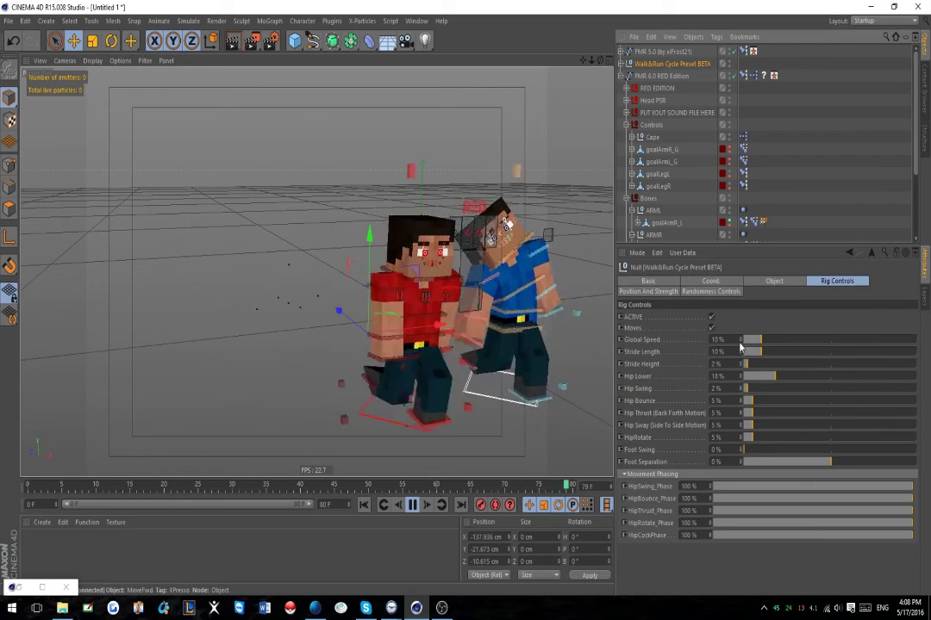
{"action": "left_click", "coordinate": [740, 337]}
{"action": "left_click", "coordinate": [740, 355]}
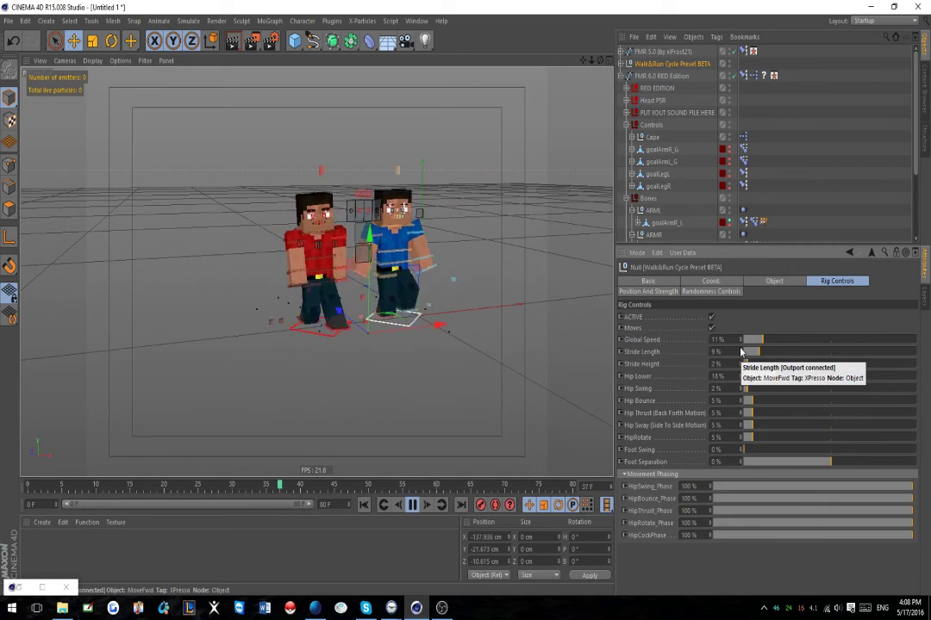
{"action": "left_click", "coordinate": [739, 349]}
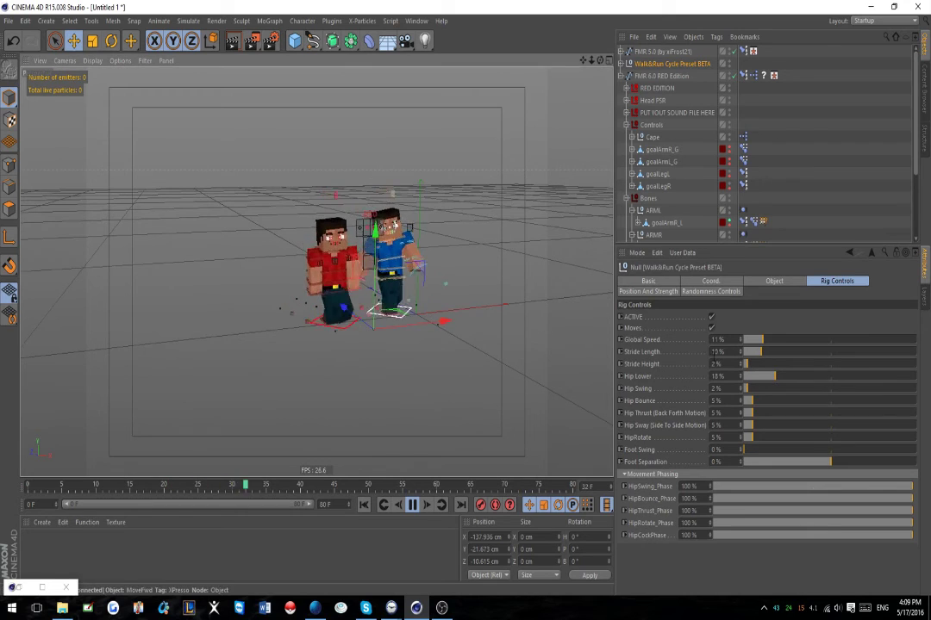
{"action": "left_click", "coordinate": [740, 354]}
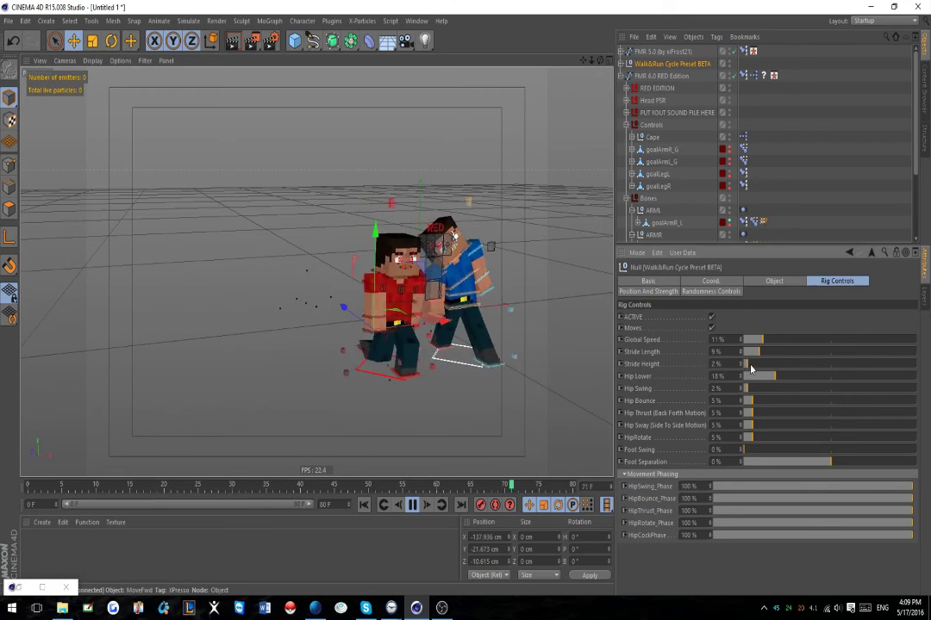
- Try a Stride Height of 4%, return it to 2%, and set Hip Sway to 6%
{"action": "left_click", "coordinate": [750, 369]}
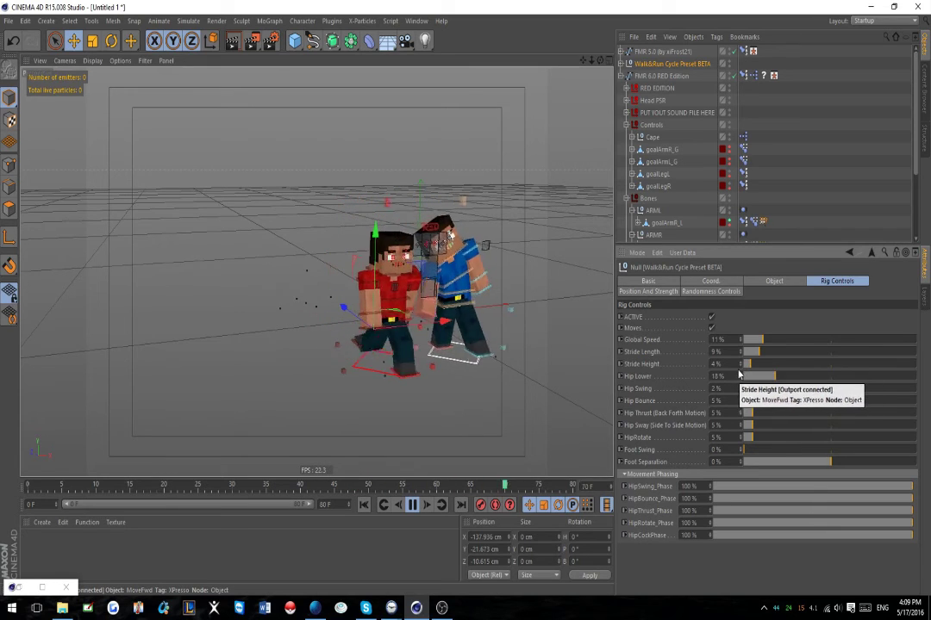
{"action": "double_click", "coordinate": [741, 367]}
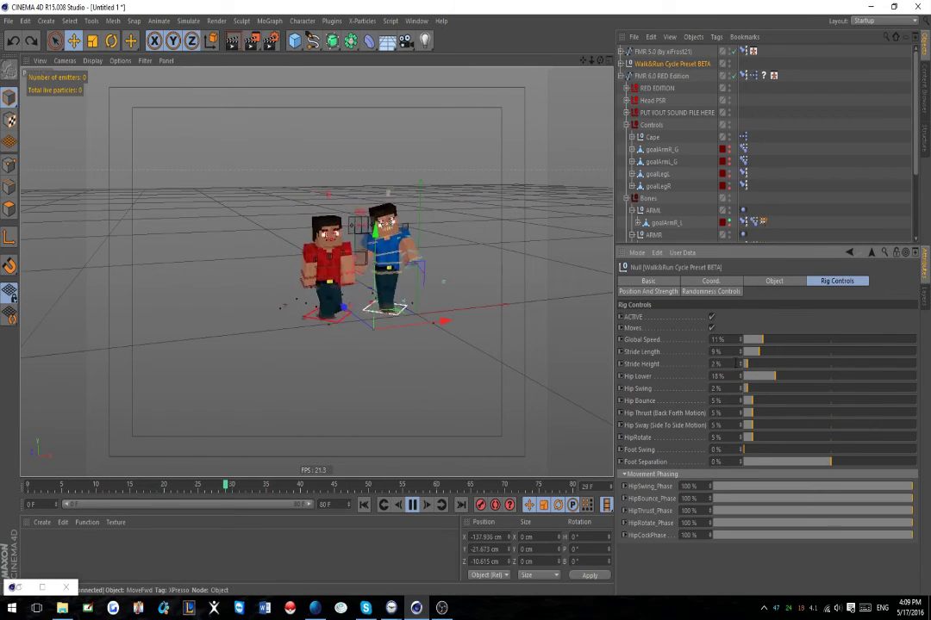
{"action": "left_click", "coordinate": [753, 425]}
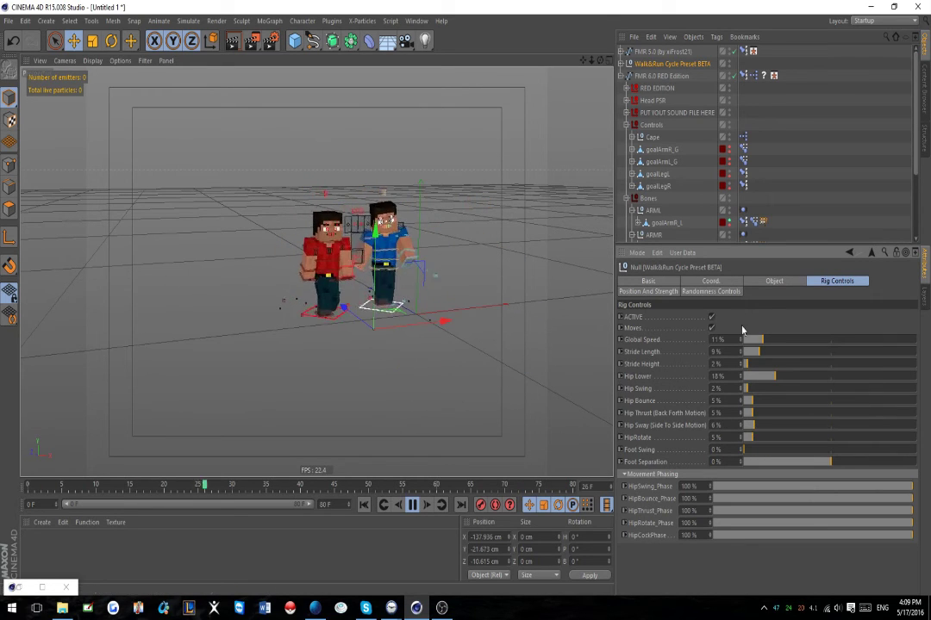
- Set the left leg's Offset Y to 4 cm and its Offset Z to -36 cm
{"action": "left_click", "coordinate": [651, 292]}
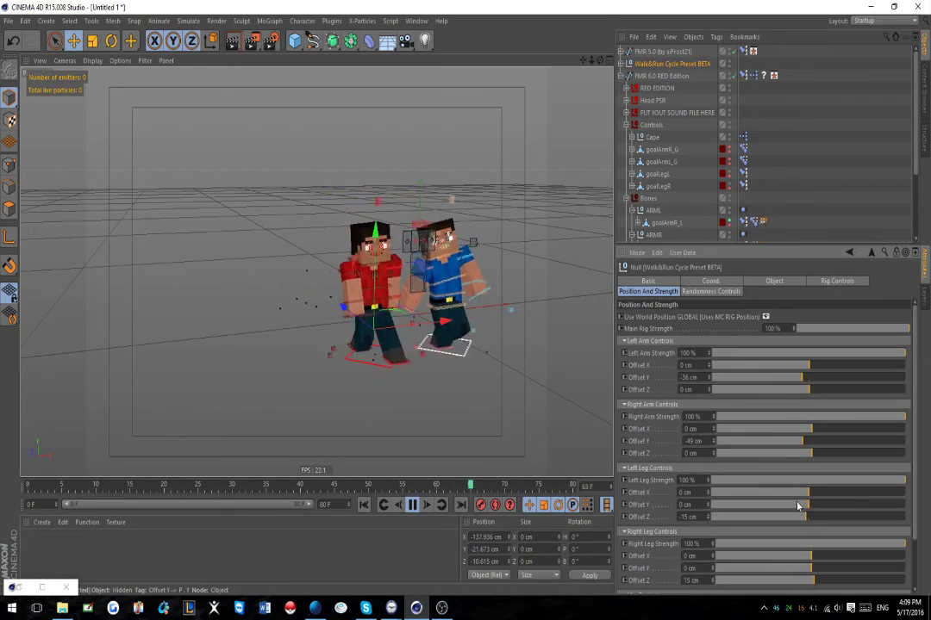
{"action": "left_click_drag", "start_coordinate": [798, 507], "coordinate": [825, 507]}
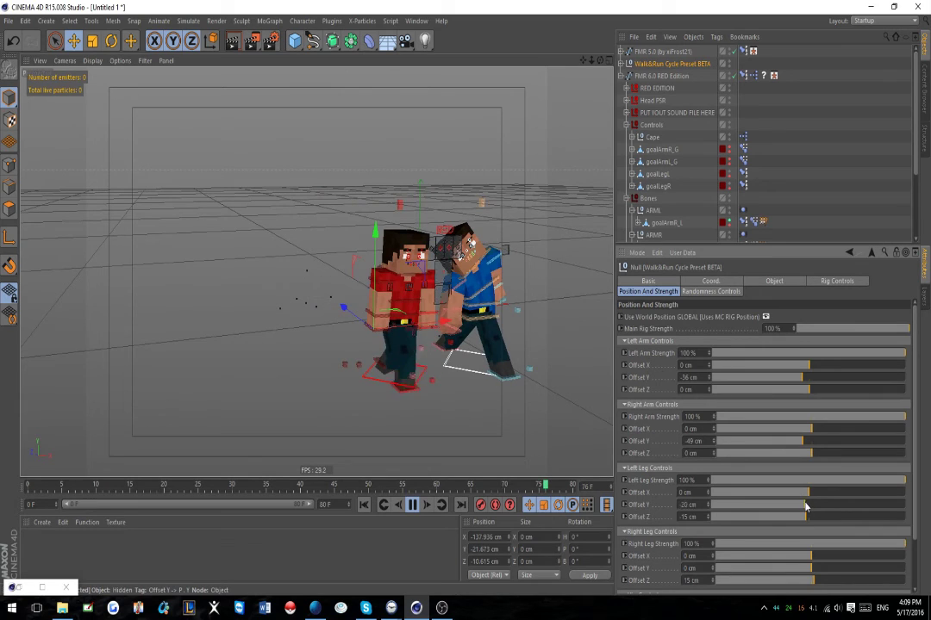
{"action": "left_click_drag", "start_coordinate": [811, 502], "coordinate": [810, 502]}
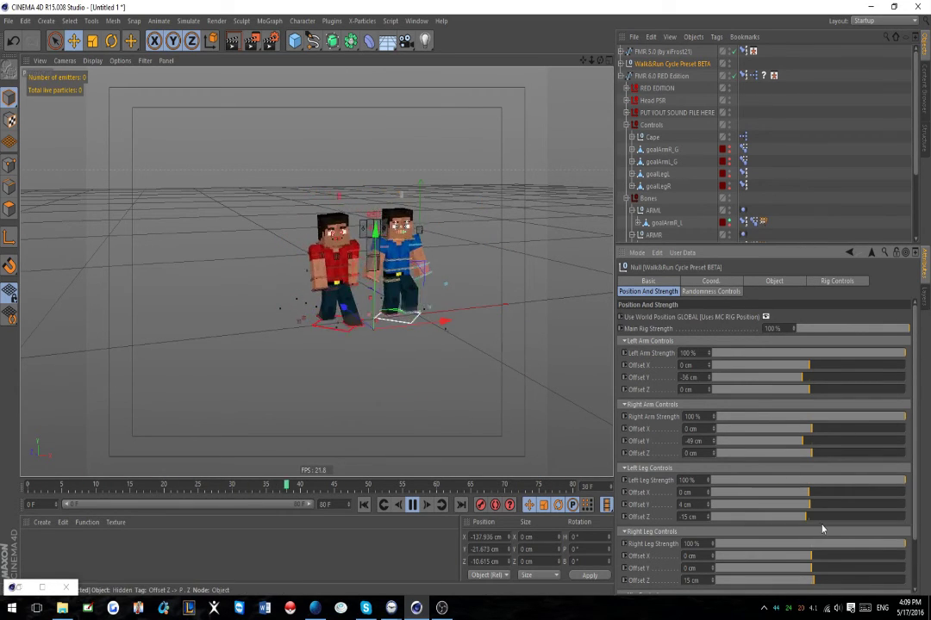
{"action": "left_click_drag", "start_coordinate": [819, 520], "coordinate": [801, 521]}
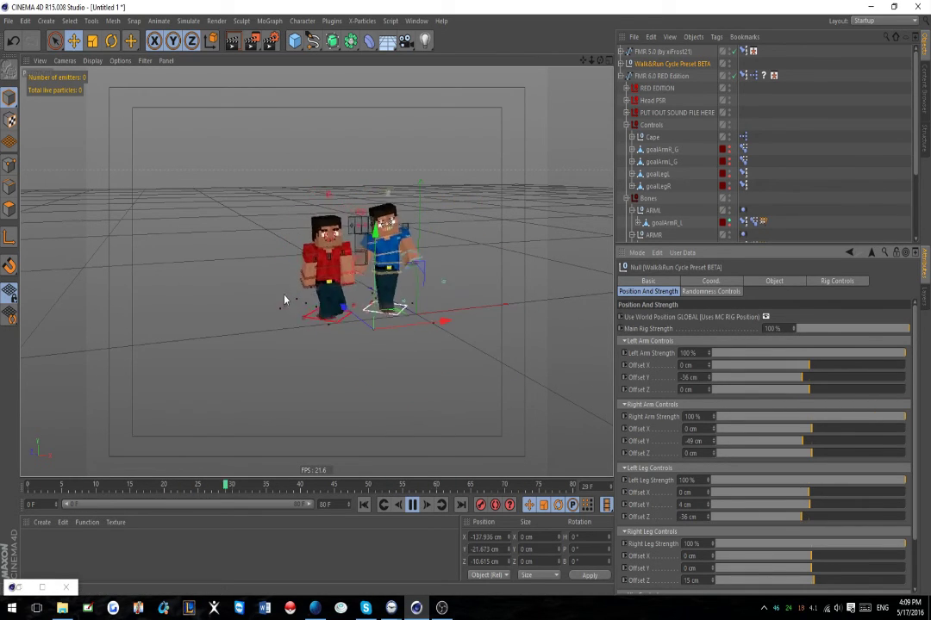
{"action": "left_click_drag", "start_coordinate": [502, 348], "coordinate": [431, 369], "text": "alt"}
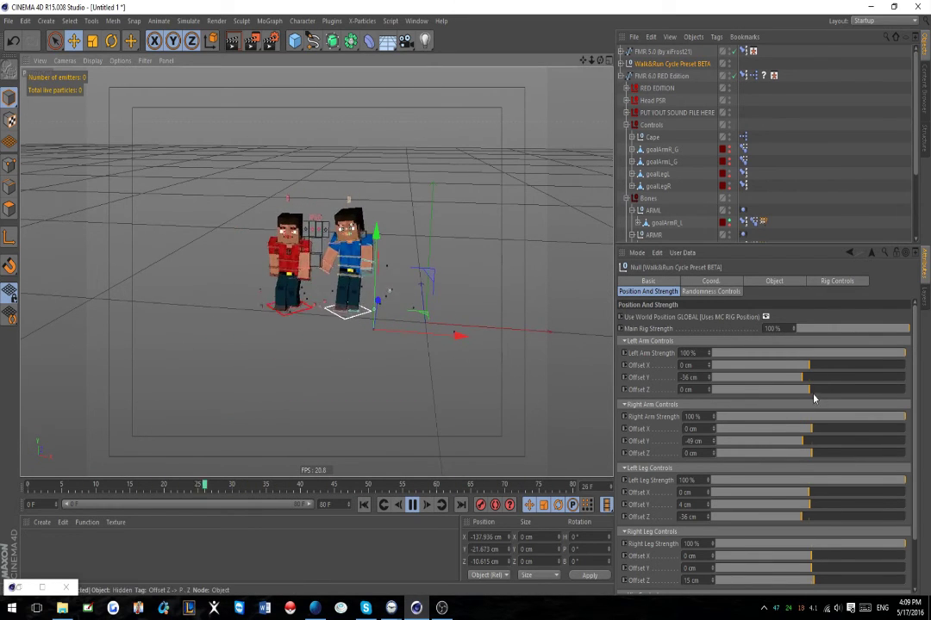
- Set the left arm's Offset Z to 89 cm and check the walk of both rigs
{"action": "left_click_drag", "start_coordinate": [814, 393], "coordinate": [826, 391]}
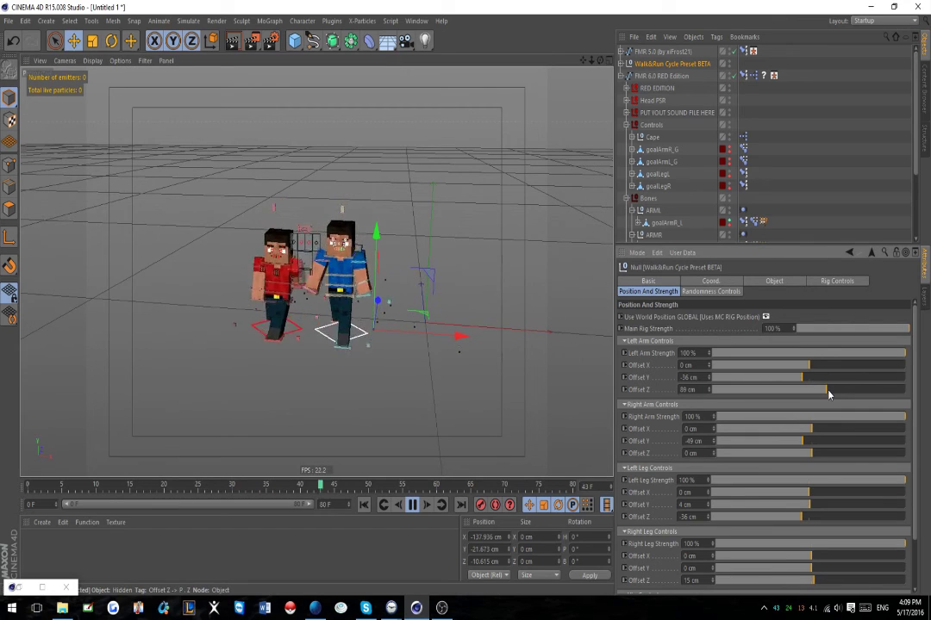
{"action": "scroll", "coordinate": [370, 287], "scroll_direction": "down", "scroll_amount": 3}
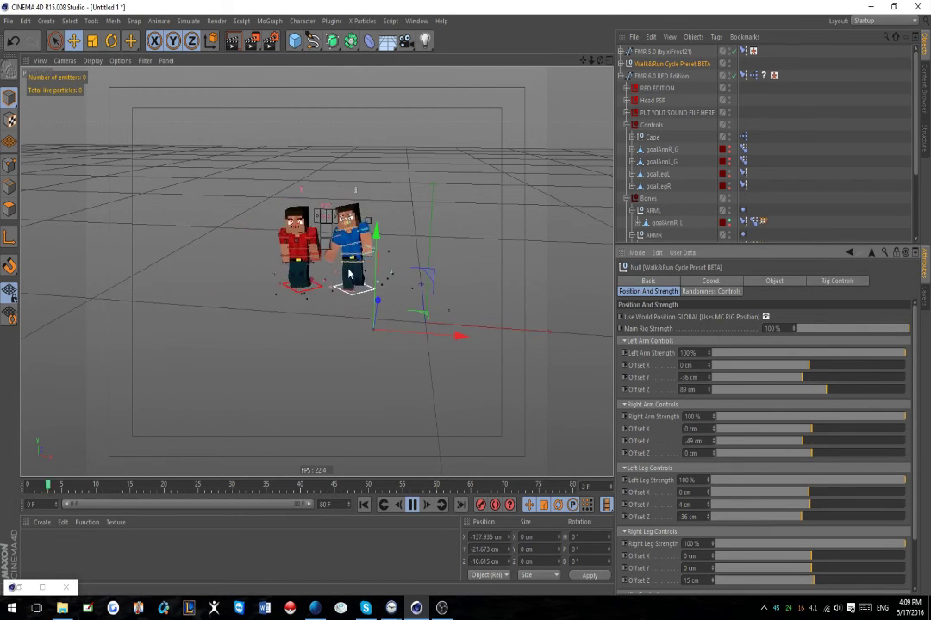
{"action": "scroll", "coordinate": [465, 336], "scroll_direction": "up", "scroll_amount": 2}
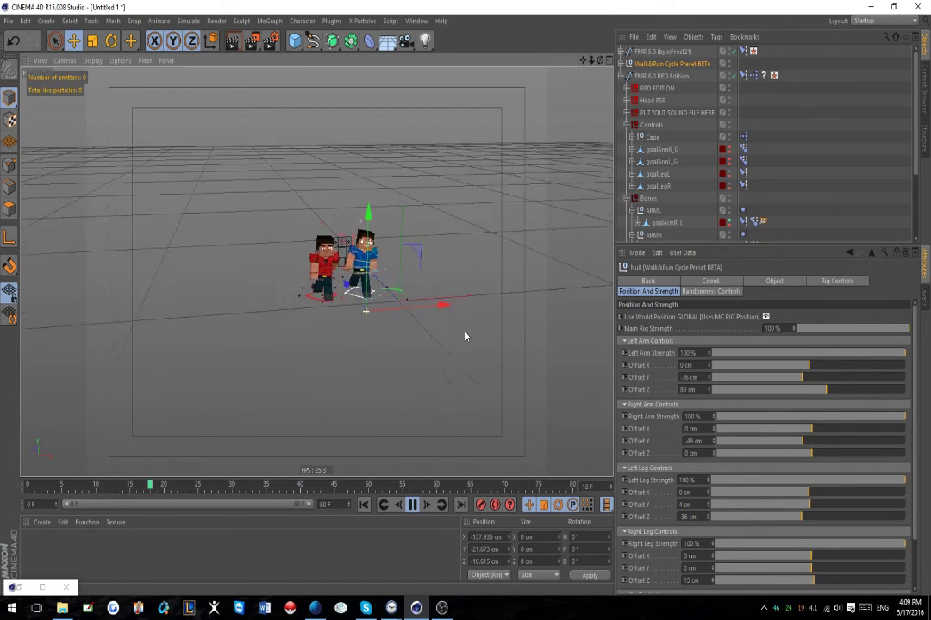
{"action": "scroll", "coordinate": [462, 298], "scroll_direction": "up", "scroll_amount": 5}
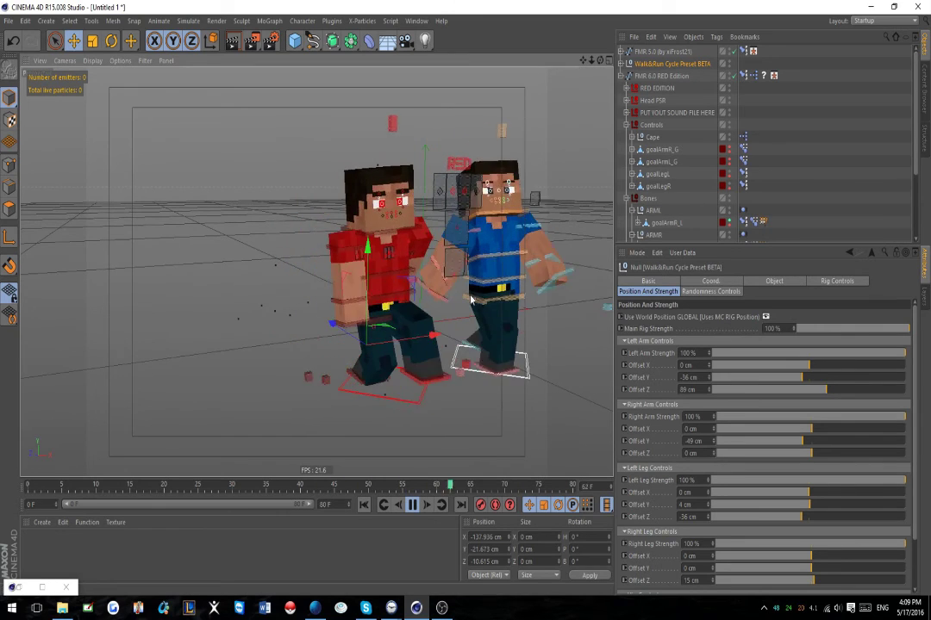
{"action": "middle_click_drag", "start_coordinate": [374, 274], "coordinate": [338, 241], "text": "alt"}
{"action": "scroll", "coordinate": [338, 234], "scroll_direction": "down", "scroll_amount": 3}
{"action": "scroll", "coordinate": [336, 254], "scroll_direction": "down", "scroll_amount": 3}
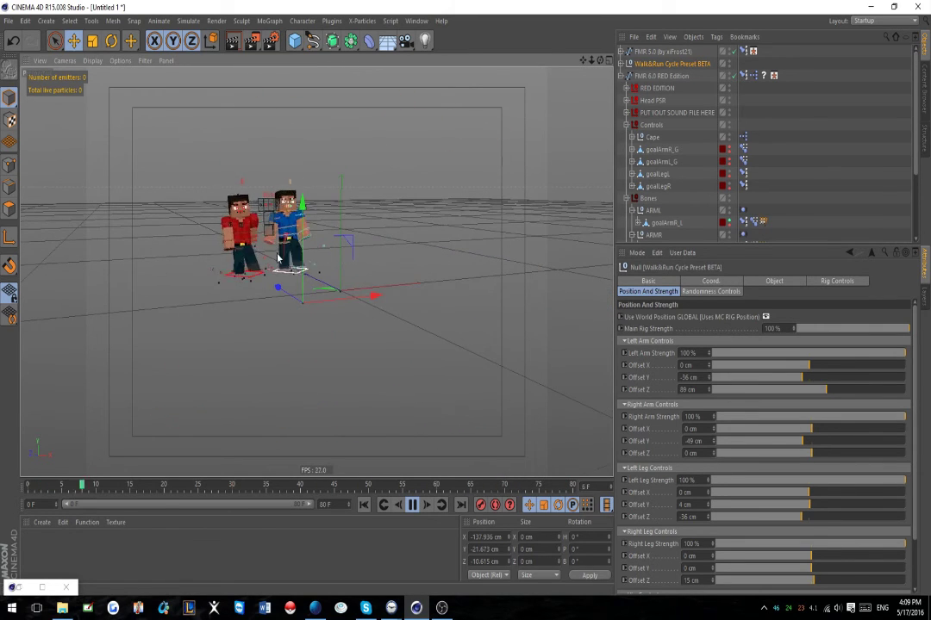
{"action": "scroll", "coordinate": [258, 256], "scroll_direction": "up", "scroll_amount": 2}
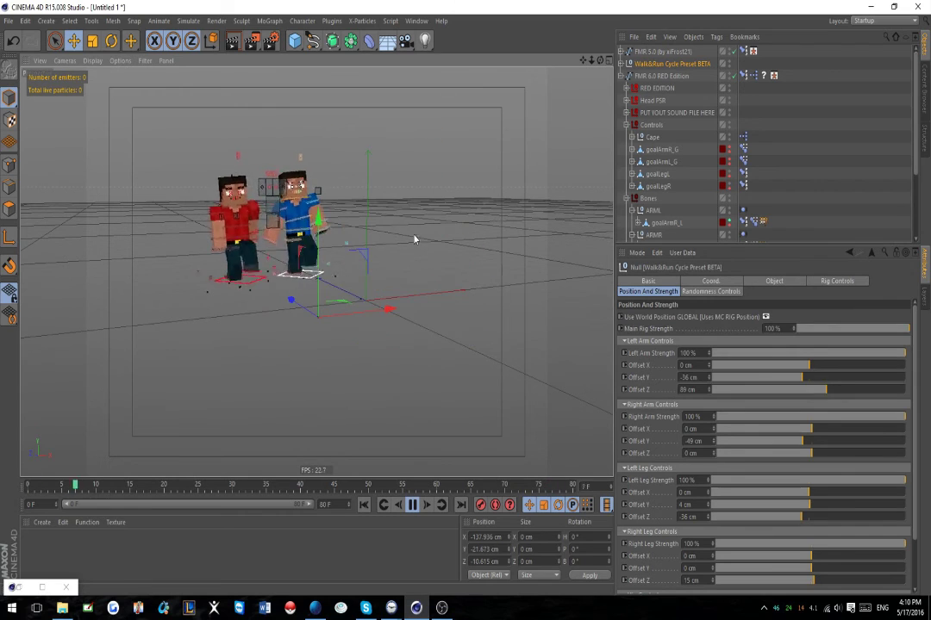
- Collapse the FMR 6.0 RED Edition hierarchy and set the rig's Bend Type to CURVEY with Smooth Mesh on
{"action": "left_click", "coordinate": [659, 76]}
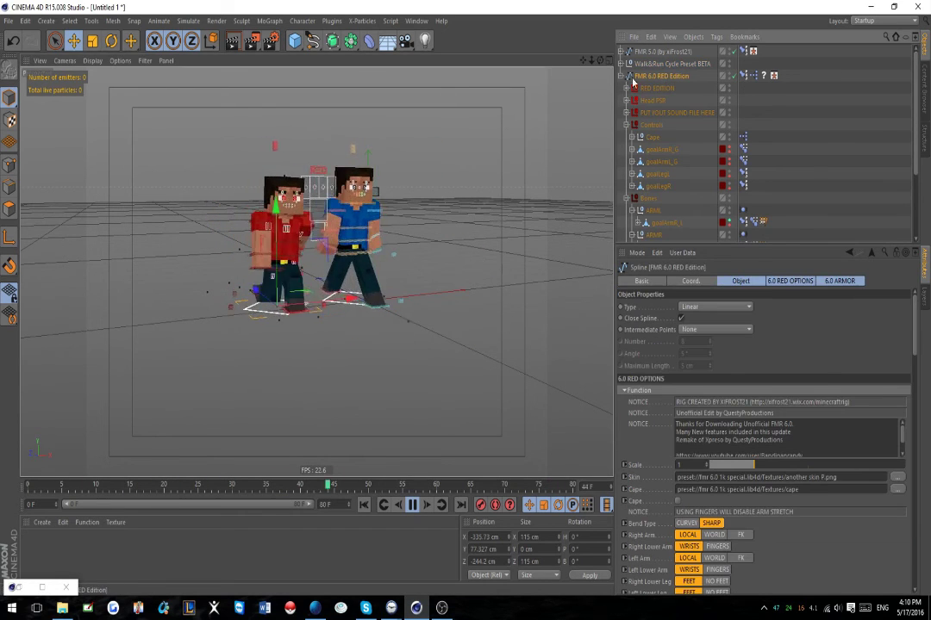
{"action": "left_click", "coordinate": [626, 76]}
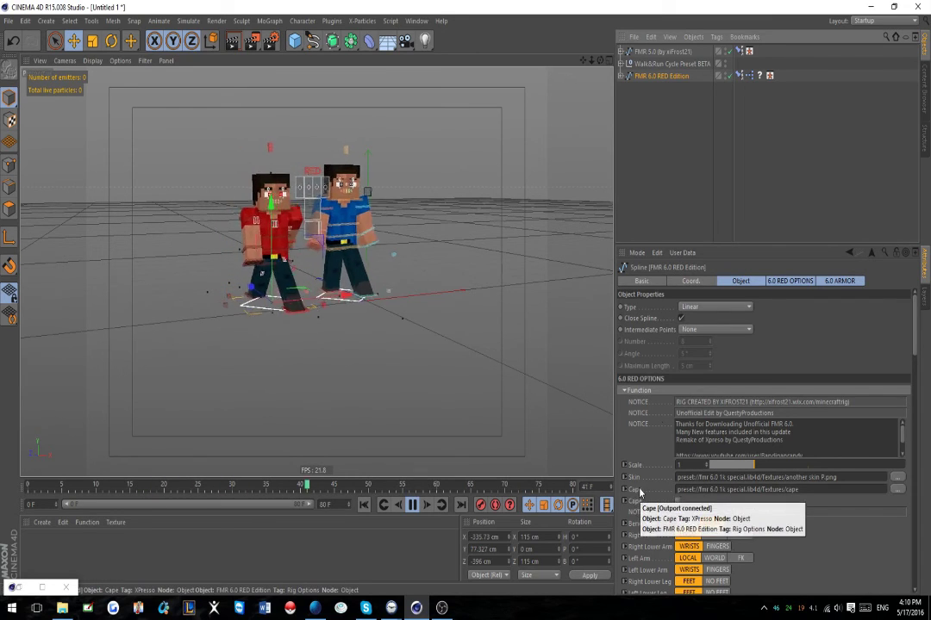
{"action": "scroll", "coordinate": [639, 495], "scroll_direction": "down", "scroll_amount": 3}
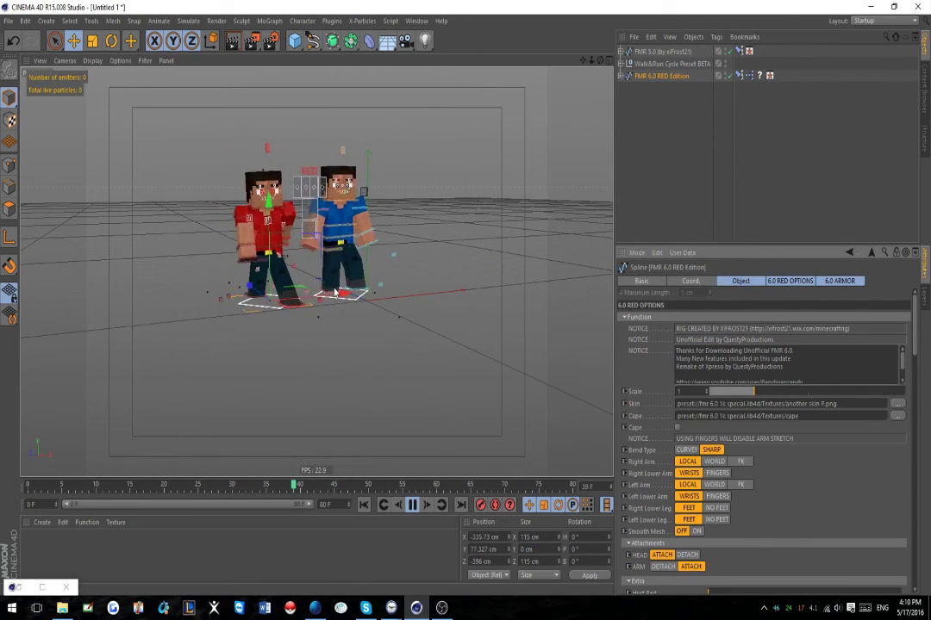
{"action": "left_click_drag", "start_coordinate": [345, 324], "coordinate": [465, 310], "text": "alt"}
{"action": "scroll", "coordinate": [240, 296], "scroll_direction": "up", "scroll_amount": 3}
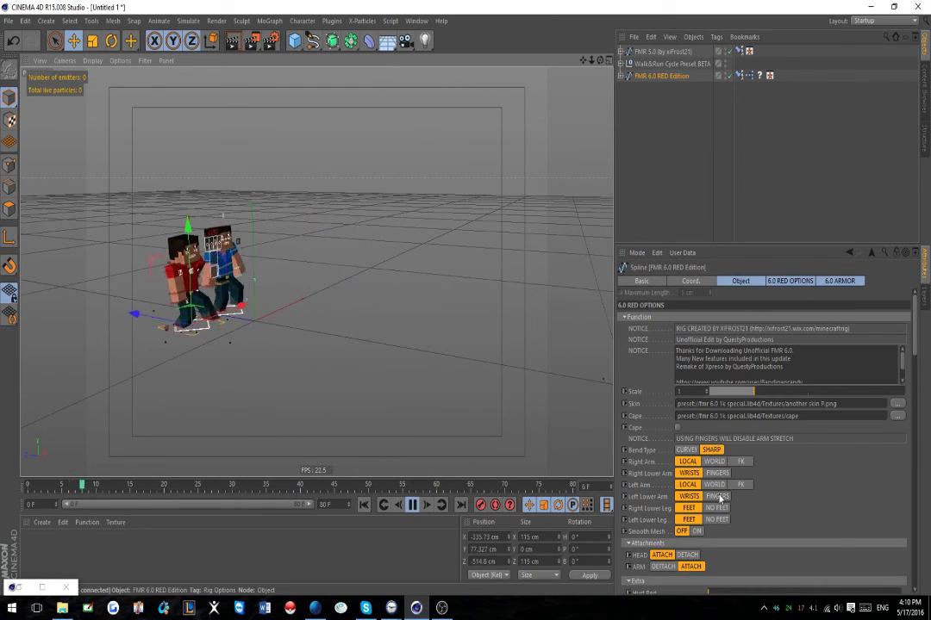
{"action": "left_click", "coordinate": [692, 451]}
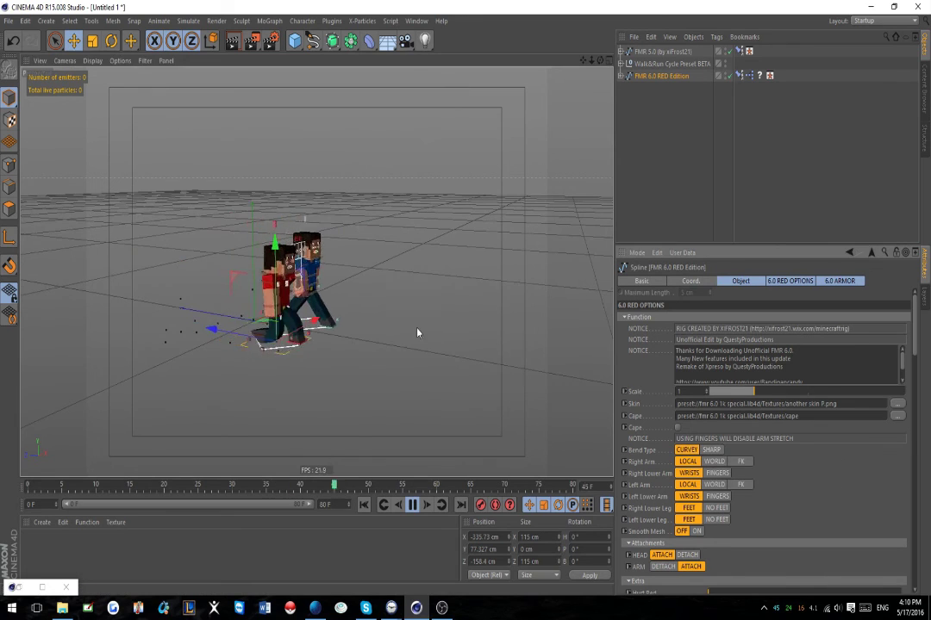
{"action": "scroll", "coordinate": [655, 496], "scroll_direction": "down", "scroll_amount": 3}
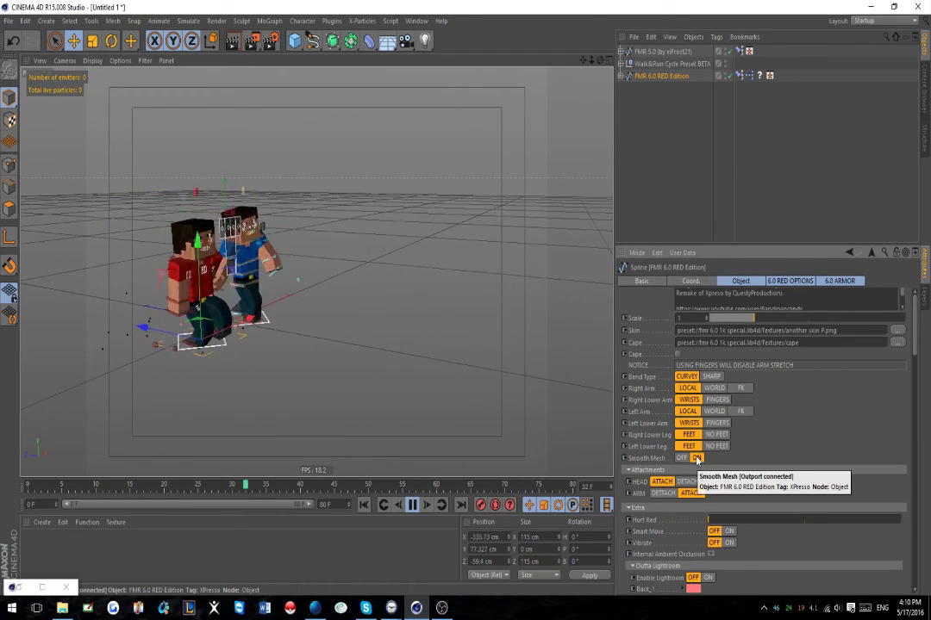
{"action": "scroll", "coordinate": [248, 323], "scroll_direction": "up", "scroll_amount": 5}
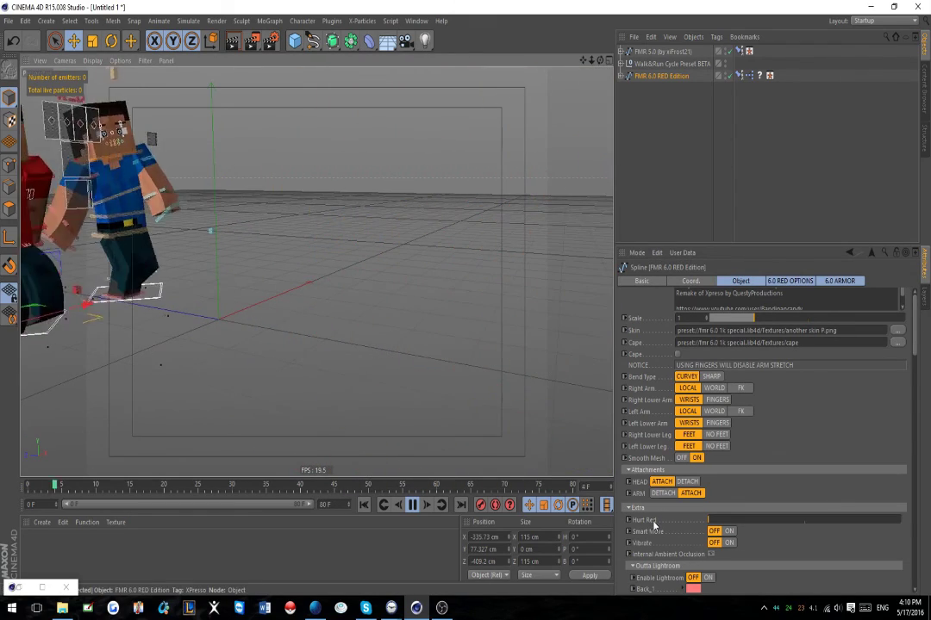
- Delete the FMR 5.0 rig and set the viewport's level of detail to High
{"action": "left_click", "coordinate": [674, 52]}
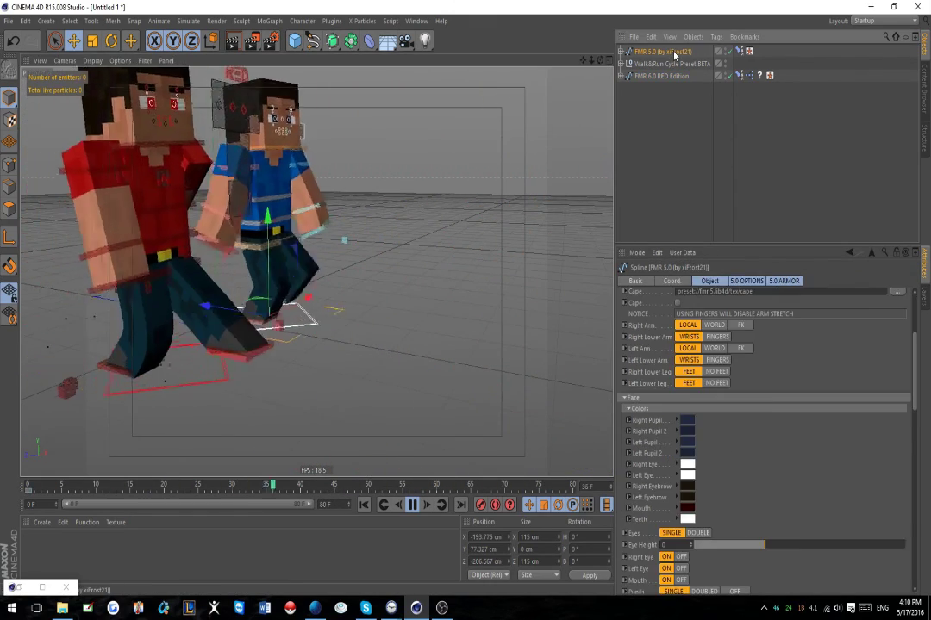
{"action": "key", "text": "Delete"}
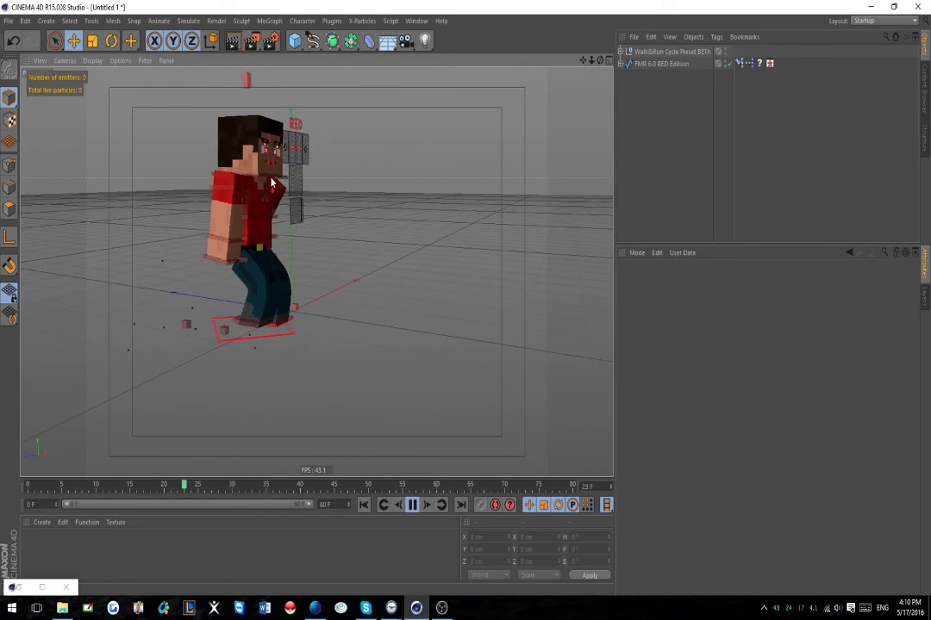
{"action": "left_click", "coordinate": [119, 61]}
{"action": "mouse_move", "coordinate": [130, 80]}
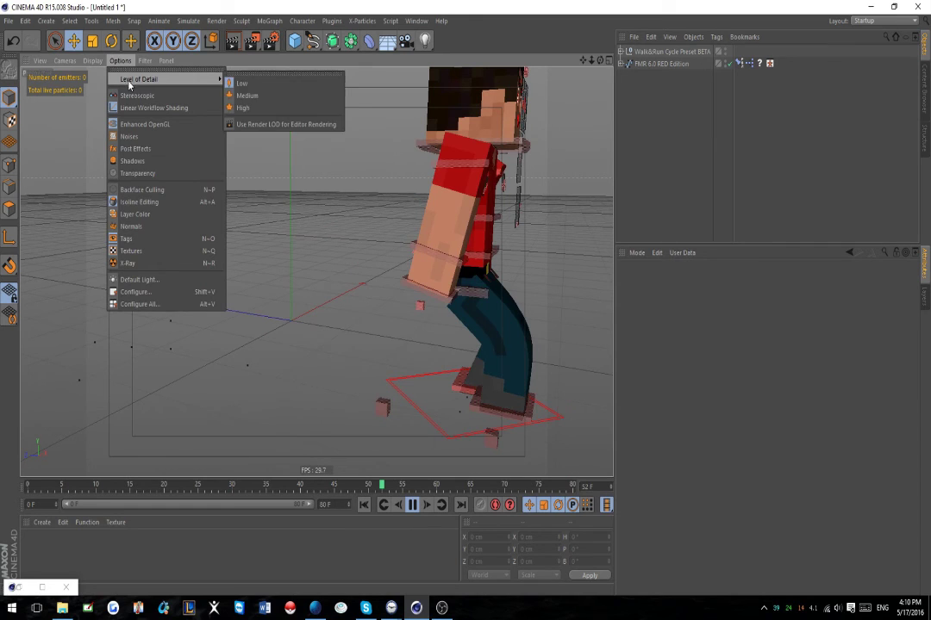
{"action": "left_click", "coordinate": [288, 111]}
{"action": "scroll", "coordinate": [292, 160], "scroll_direction": "down", "scroll_amount": 4}
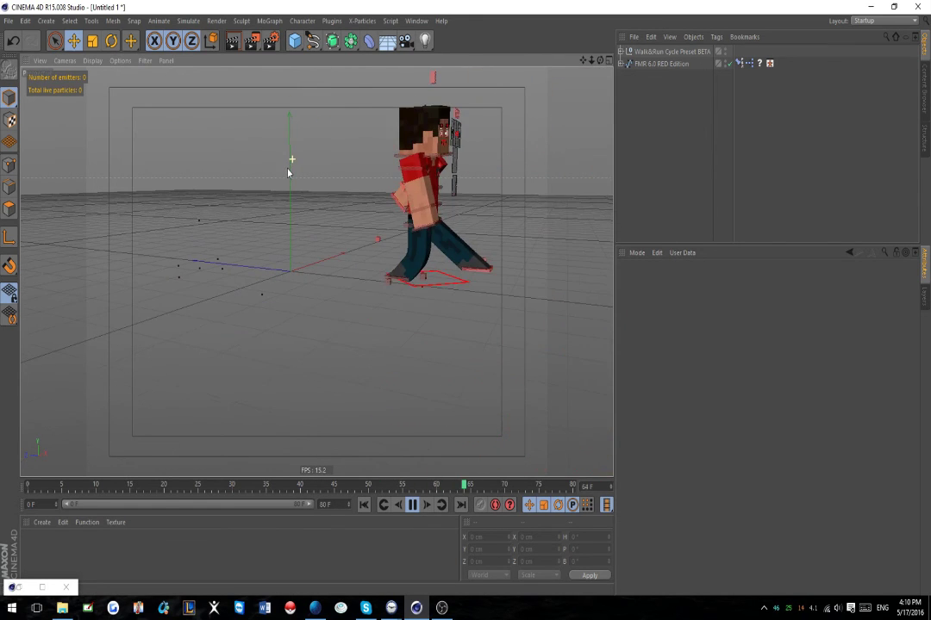
{"action": "scroll", "coordinate": [432, 197], "scroll_direction": "up", "scroll_amount": 3}
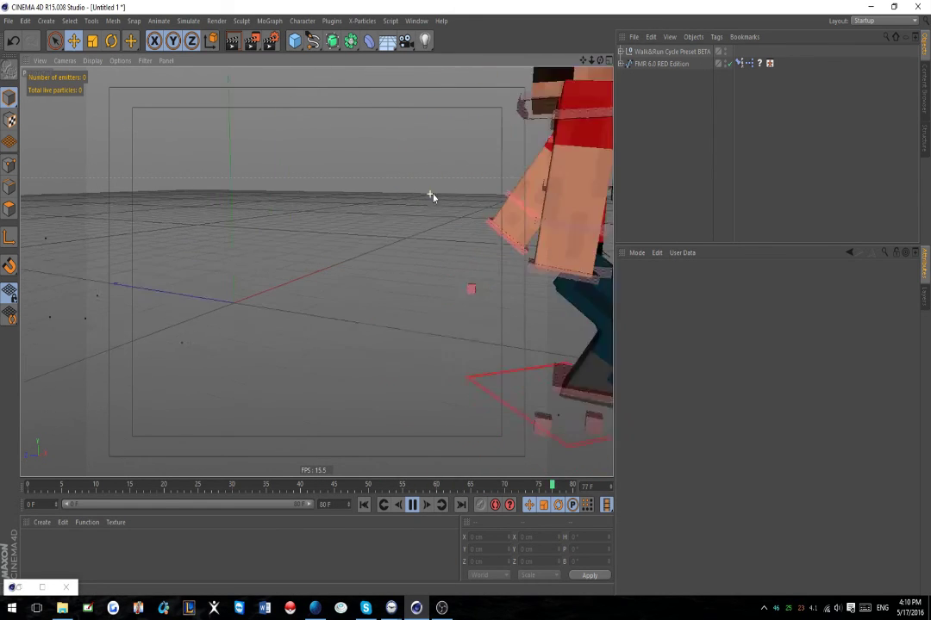
- Pause the animation, examine the remaining rig's curved legs and upper body close up, and resume playback
{"action": "left_click", "coordinate": [412, 505]}
{"action": "scroll", "coordinate": [105, 275], "scroll_direction": "up", "scroll_amount": 3}
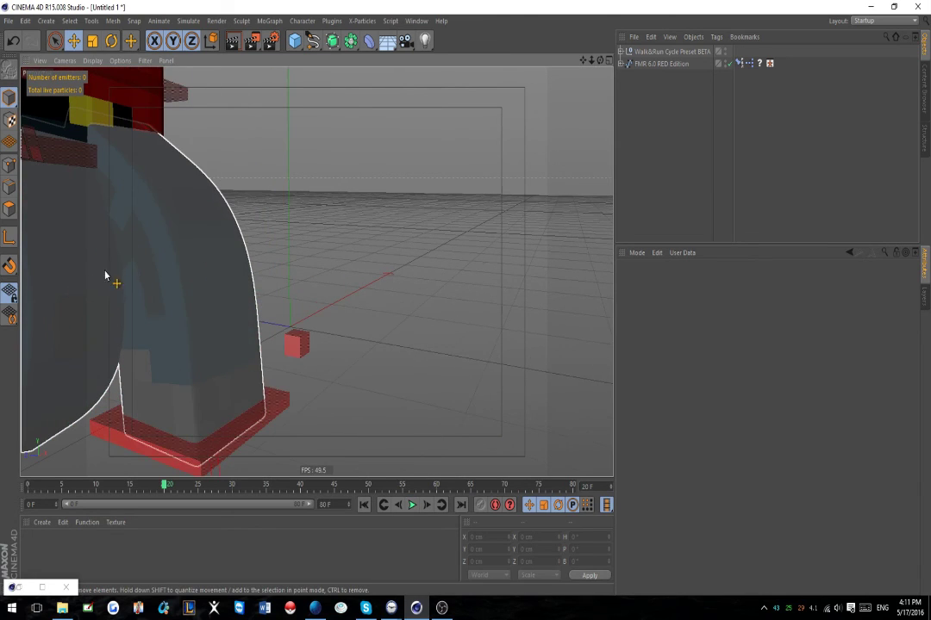
{"action": "scroll", "coordinate": [404, 156], "scroll_direction": "down", "scroll_amount": 4}
{"action": "scroll", "coordinate": [430, 305], "scroll_direction": "down", "scroll_amount": 2}
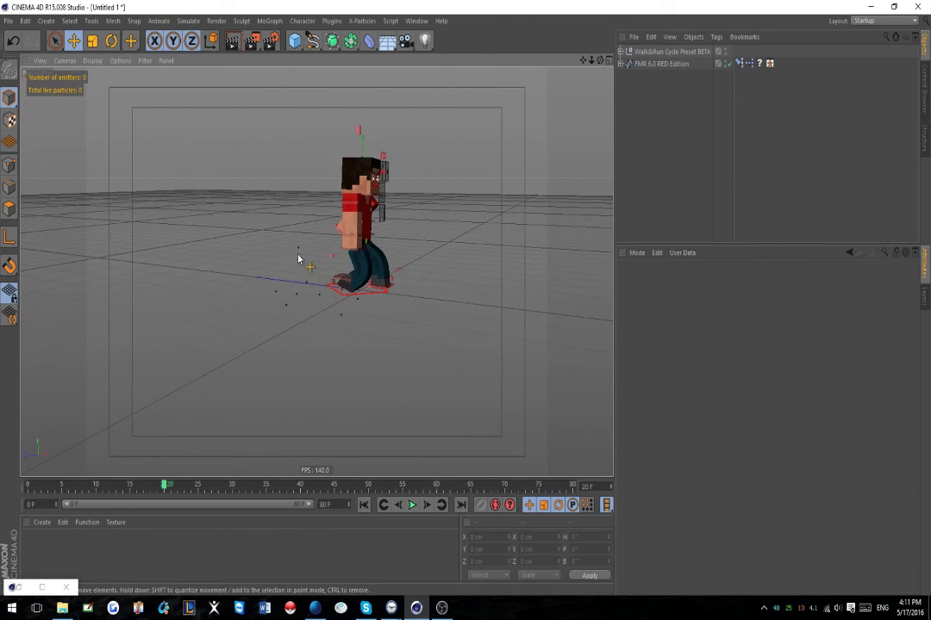
{"action": "scroll", "coordinate": [383, 174], "scroll_direction": "up", "scroll_amount": 2}
{"action": "scroll", "coordinate": [376, 171], "scroll_direction": "up", "scroll_amount": 2}
{"action": "scroll", "coordinate": [492, 206], "scroll_direction": "down", "scroll_amount": 6}
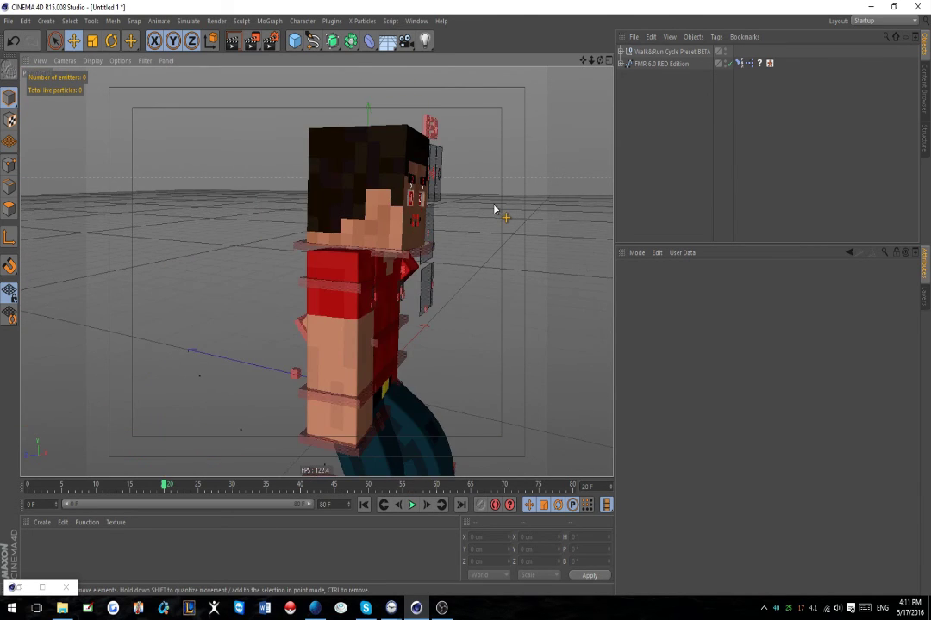
{"action": "scroll", "coordinate": [272, 297], "scroll_direction": "up", "scroll_amount": 3}
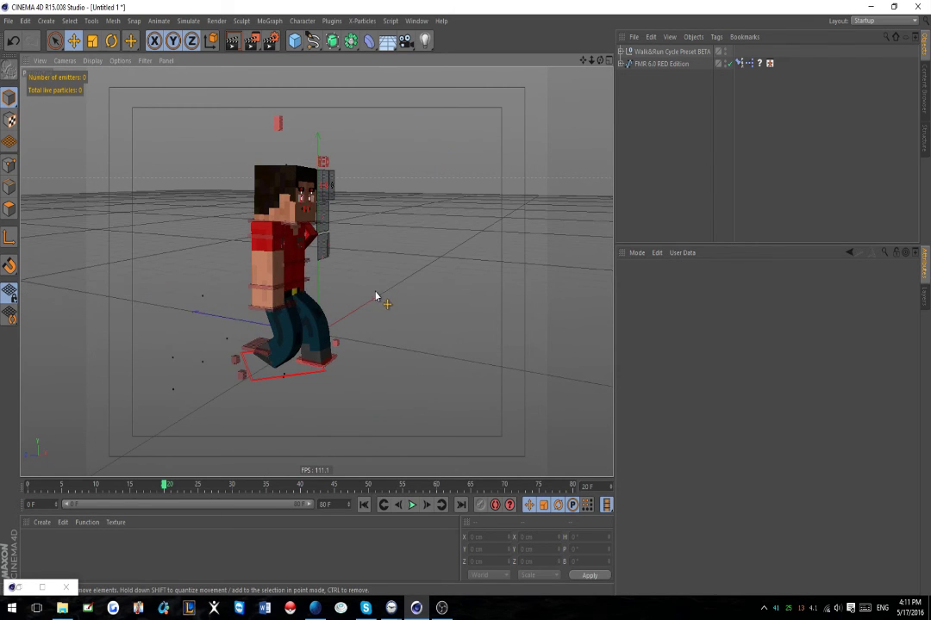
{"action": "left_click_drag", "start_coordinate": [376, 296], "coordinate": [673, 175], "text": "alt"}
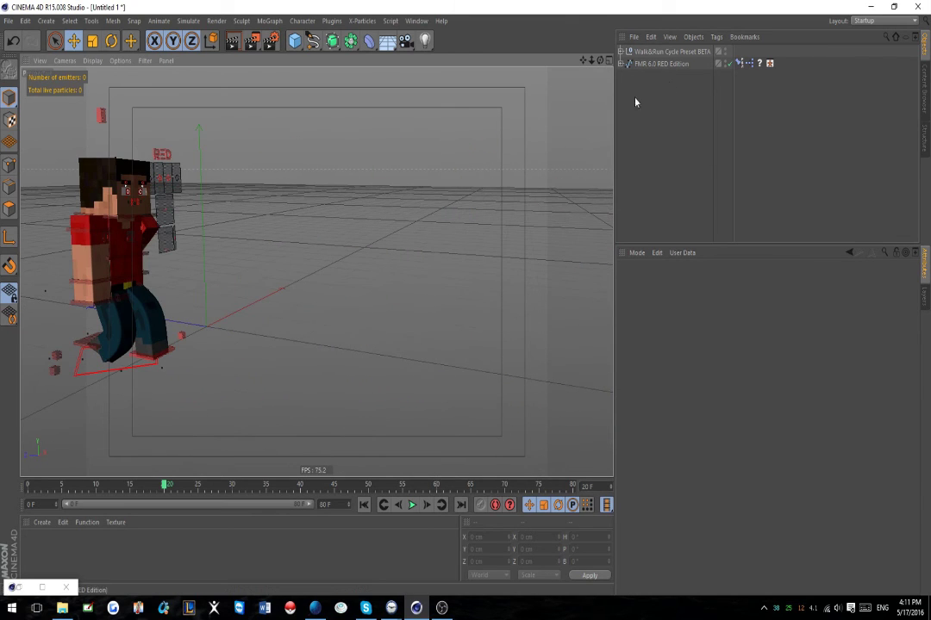
{"action": "left_click", "coordinate": [412, 505]}
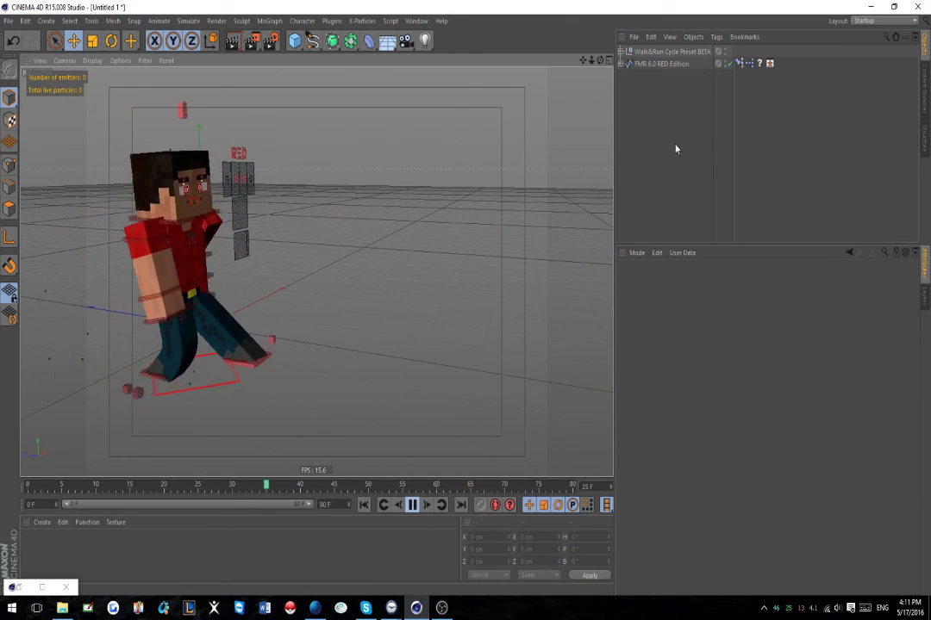
- Turn Smooth Mesh off for the FMR 6.0 RED Edition rig
{"action": "left_click", "coordinate": [668, 64]}
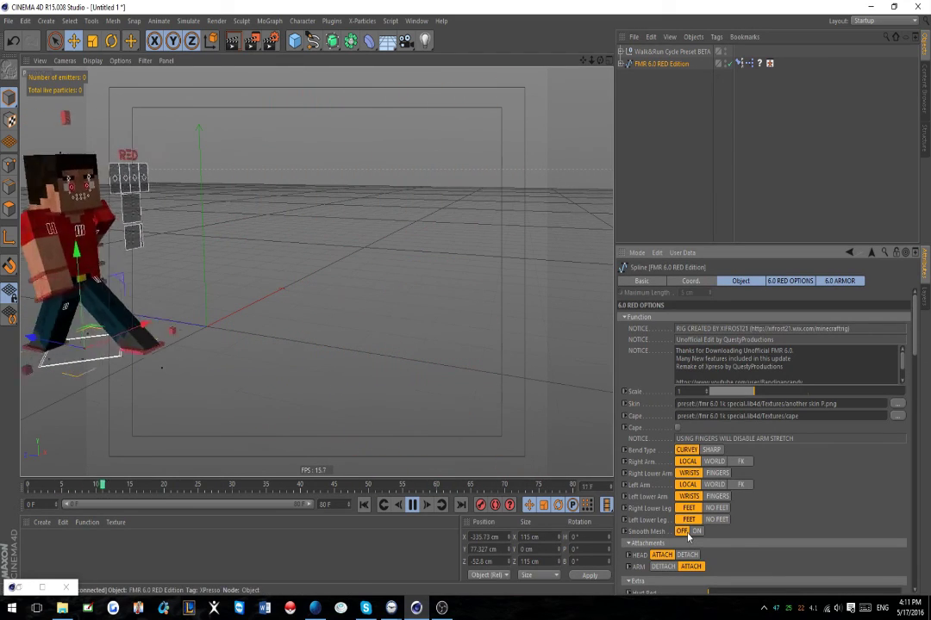
{"action": "scroll", "coordinate": [678, 527], "scroll_direction": "down", "scroll_amount": 5}
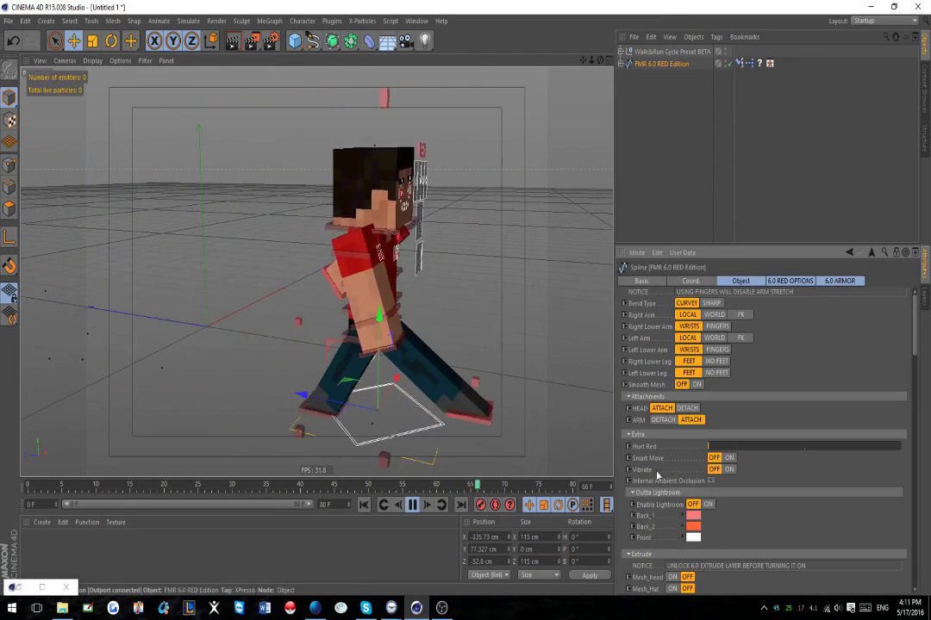
- Compare the rig's walk with Smart Move on and off, and leave Smart Move on
{"action": "left_click", "coordinate": [729, 459]}
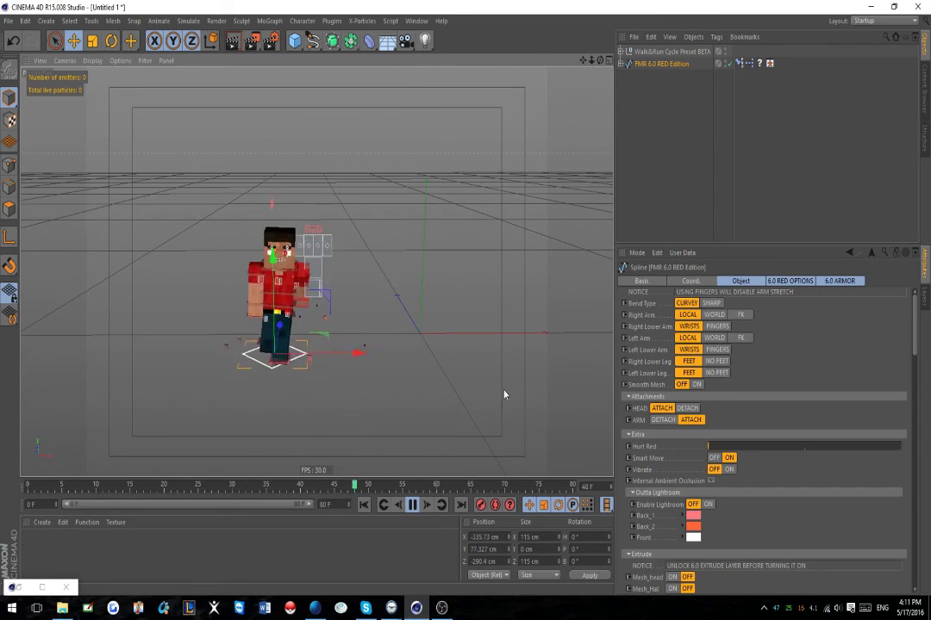
{"action": "left_click", "coordinate": [713, 458]}
{"action": "left_click", "coordinate": [725, 458]}
{"action": "left_click", "coordinate": [714, 458]}
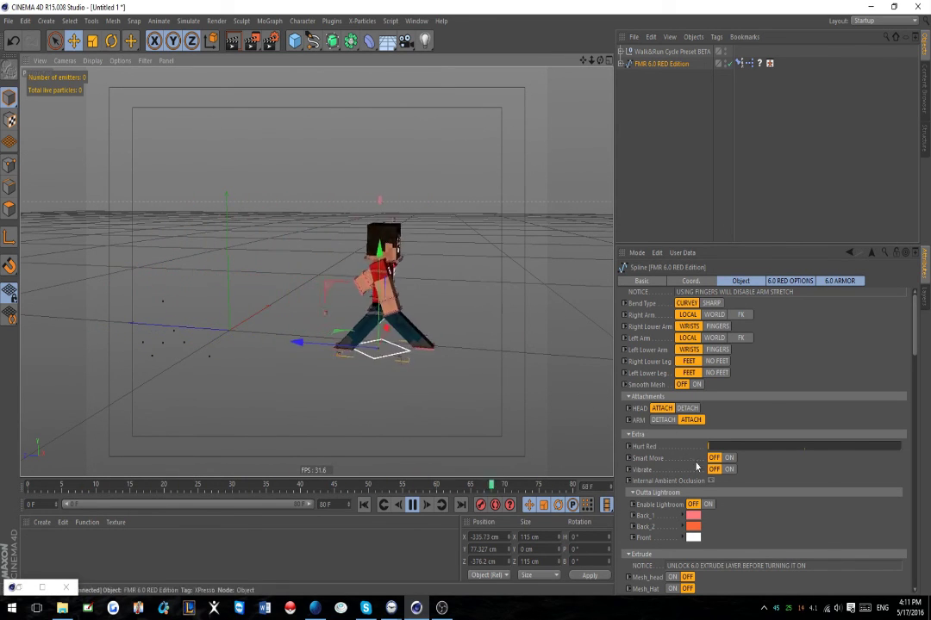
{"action": "left_click", "coordinate": [729, 458]}
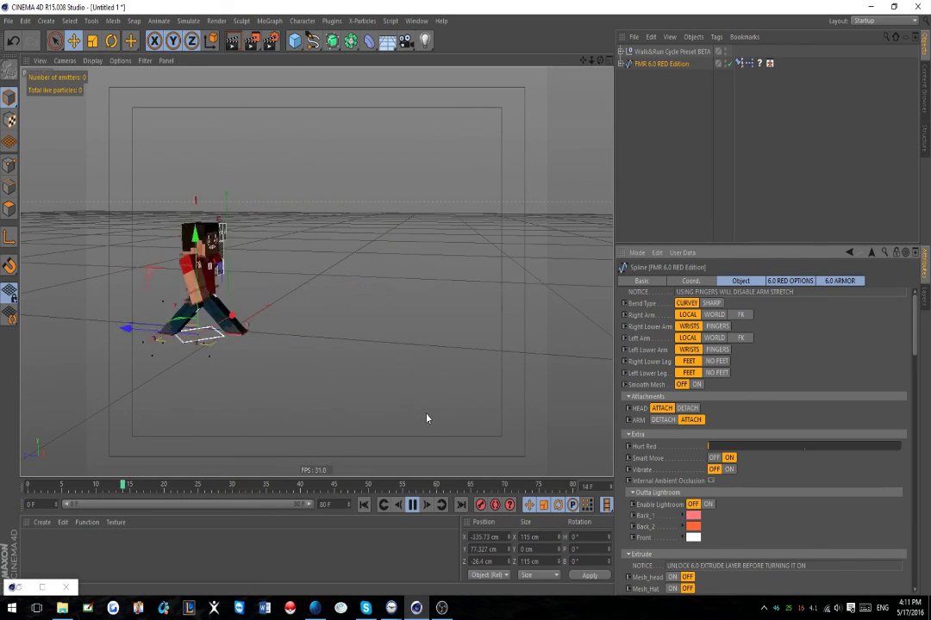
{"action": "scroll", "coordinate": [351, 247], "scroll_direction": "up", "scroll_amount": 3}
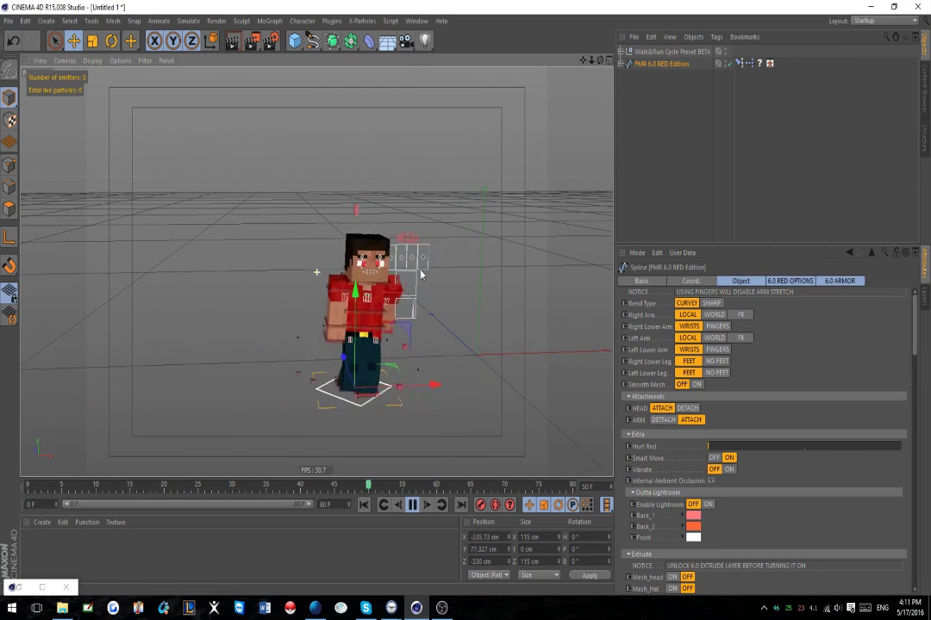
- Compare NO FEET and FEET on the right and left lower legs, and leave both on NO FEET
{"action": "left_click", "coordinate": [716, 361]}
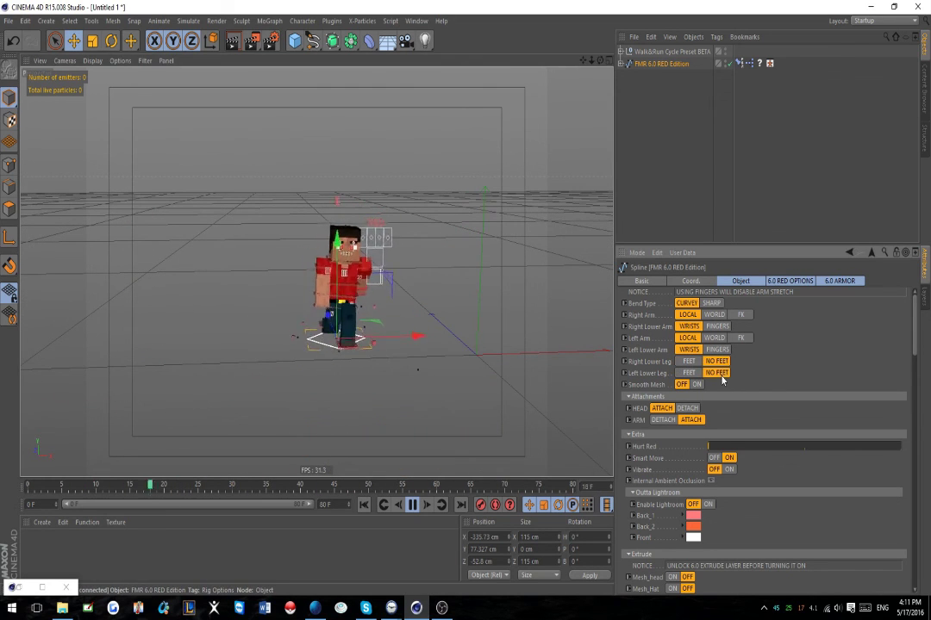
{"action": "left_click_drag", "start_coordinate": [457, 405], "coordinate": [517, 354], "text": "alt"}
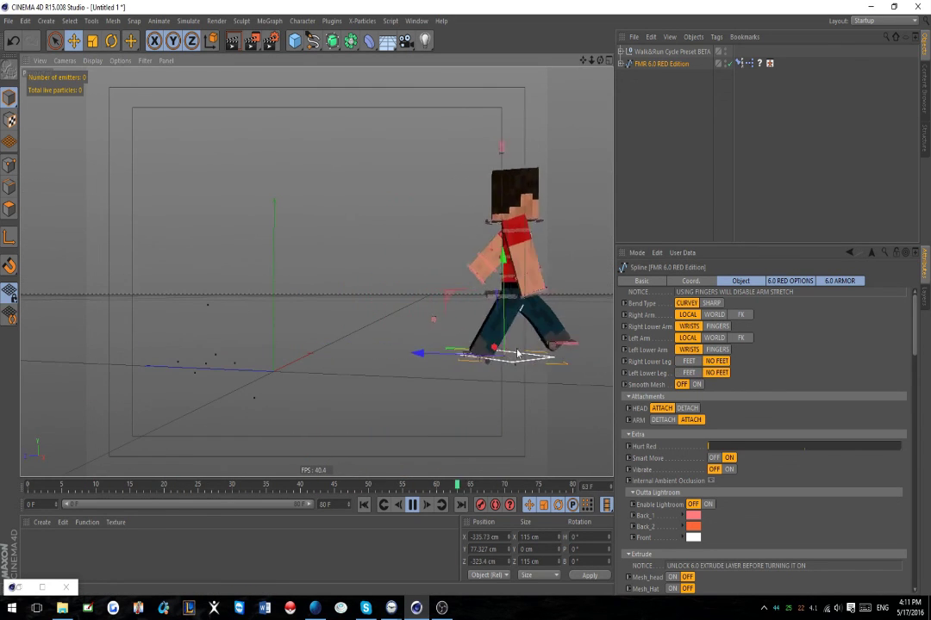
{"action": "left_click", "coordinate": [689, 362]}
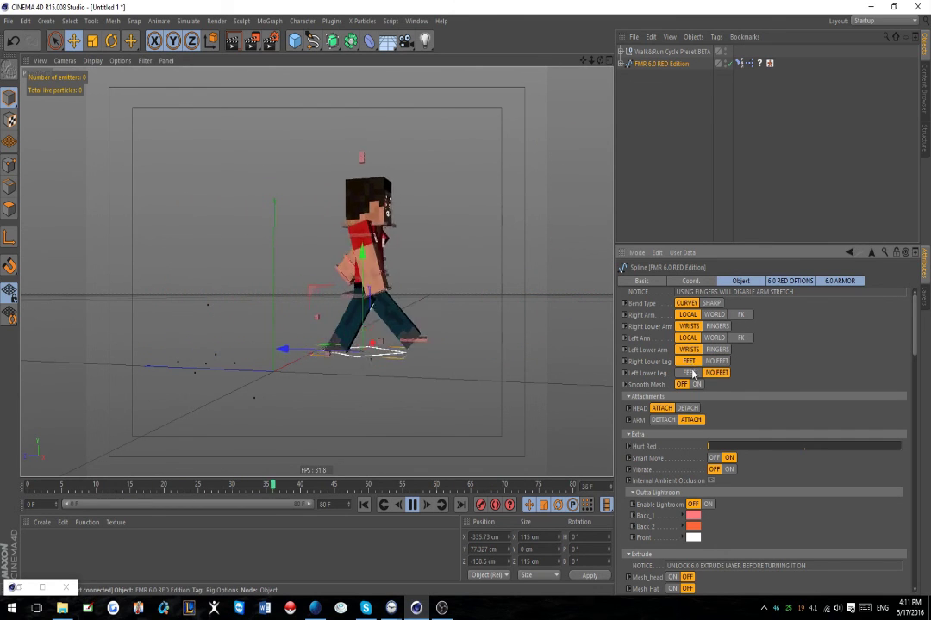
{"action": "left_click", "coordinate": [689, 373]}
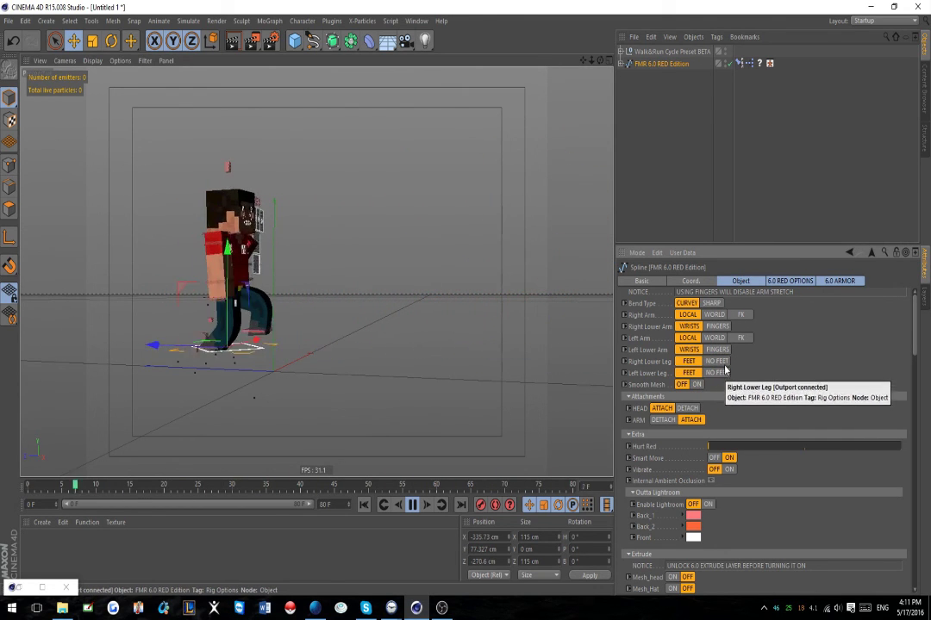
{"action": "left_click", "coordinate": [716, 372]}
{"action": "left_click", "coordinate": [716, 361]}
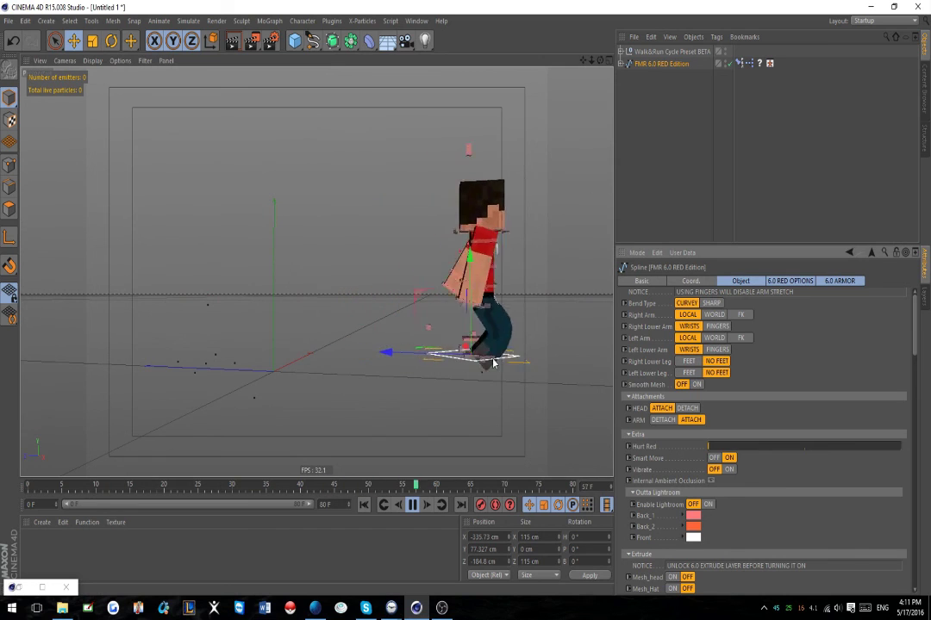
- Set the rig's right and left lower legs to FEET, and stop the animation playback with nothing selected
{"action": "left_click", "coordinate": [689, 372]}
{"action": "left_click", "coordinate": [689, 361]}
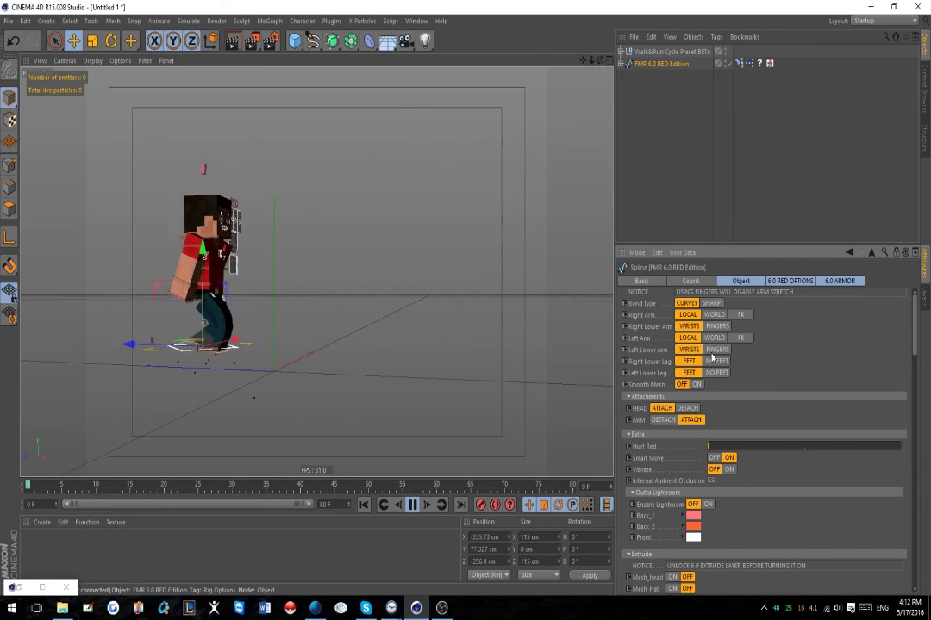
{"action": "left_click", "coordinate": [413, 505]}
{"action": "left_click", "coordinate": [642, 156]}
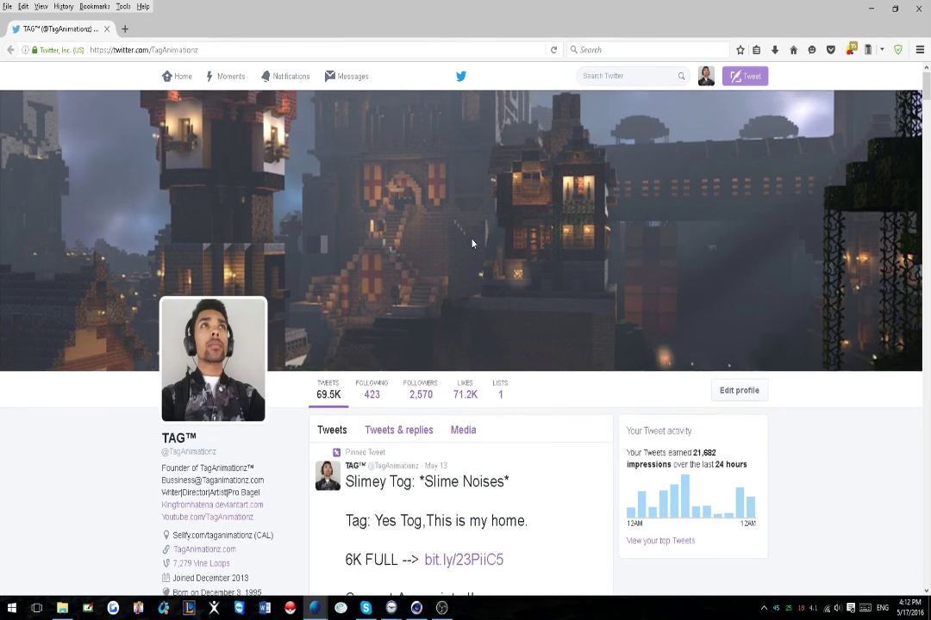
- Look through the tweets on the TagAnimationz Twitter profile in the browser and return to the profile header
{"action": "scroll", "coordinate": [489, 245], "scroll_direction": "down", "scroll_amount": 3}
{"action": "scroll", "coordinate": [625, 286], "scroll_direction": "down", "scroll_amount": 3}
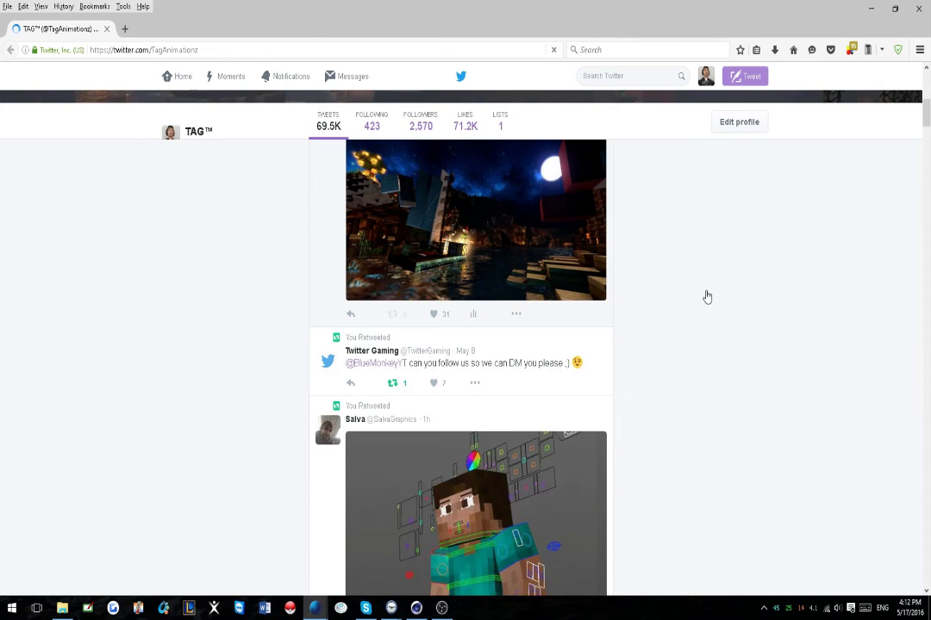
{"action": "scroll", "coordinate": [707, 307], "scroll_direction": "up", "scroll_amount": 6}
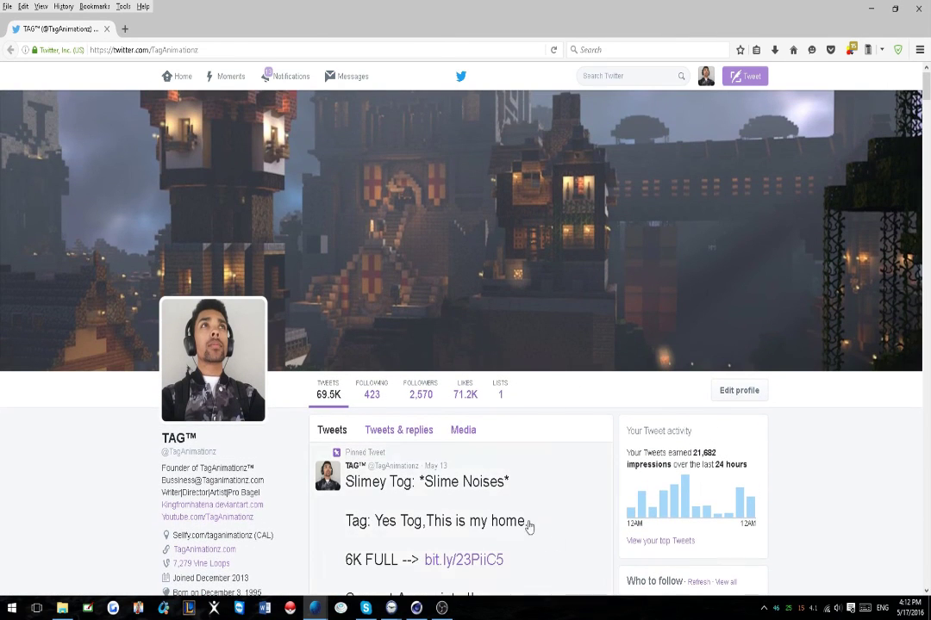
{"action": "scroll", "coordinate": [38, 310], "scroll_direction": "down", "scroll_amount": 5}
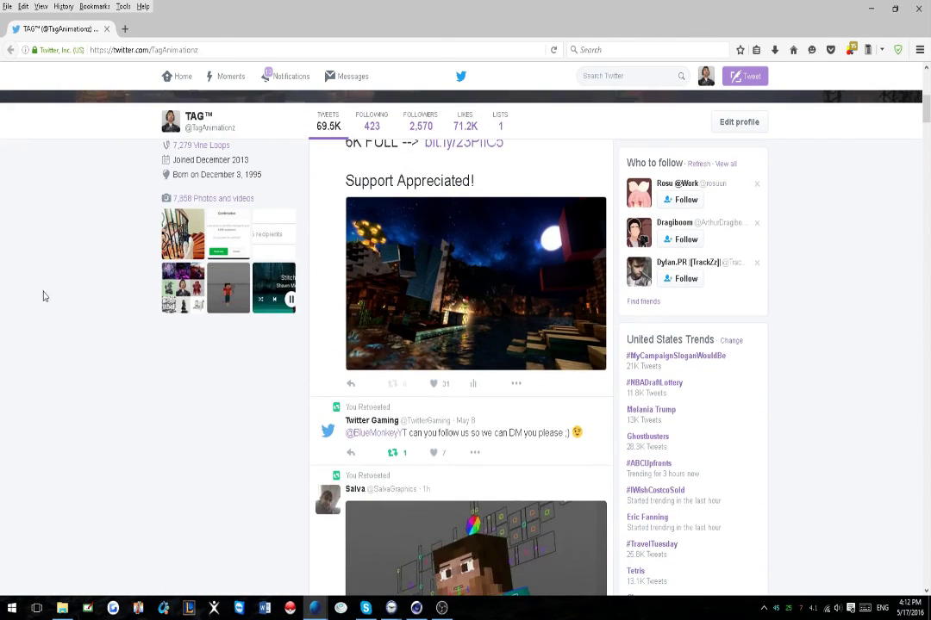
{"action": "scroll", "coordinate": [185, 274], "scroll_direction": "down", "scroll_amount": 8}
{"action": "scroll", "coordinate": [191, 274], "scroll_direction": "up", "scroll_amount": 6}
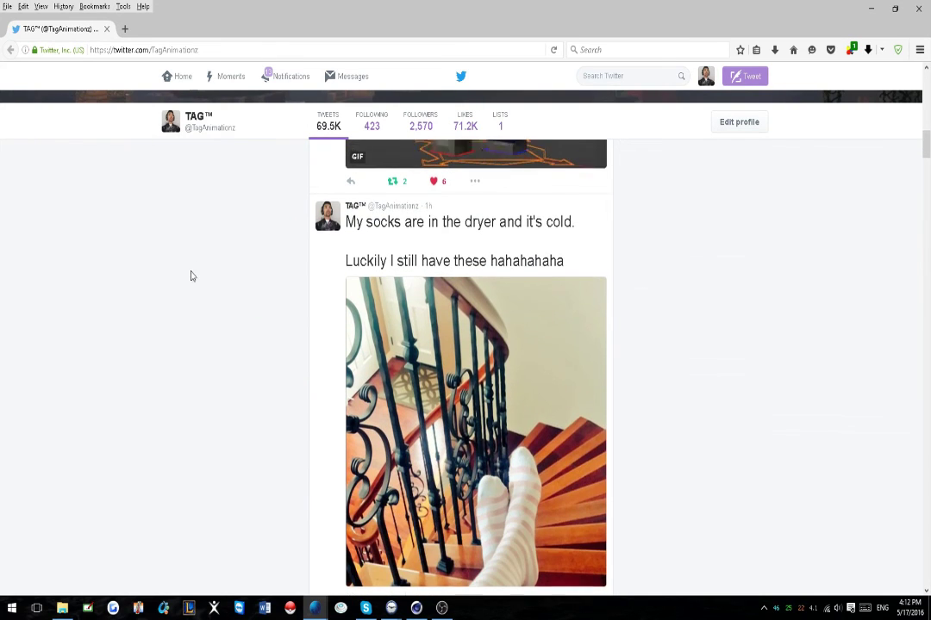
{"action": "scroll", "coordinate": [227, 284], "scroll_direction": "up", "scroll_amount": 7}
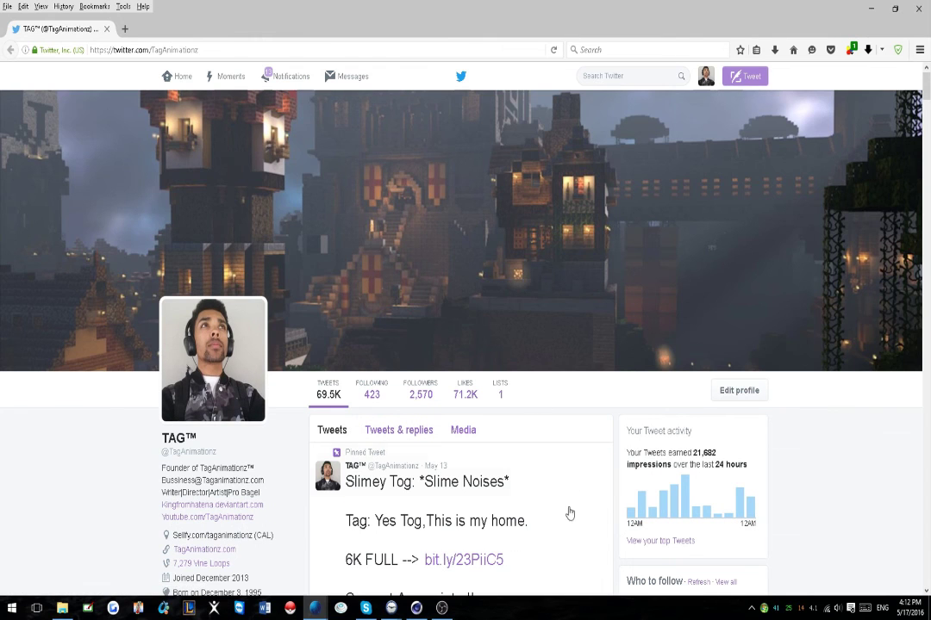